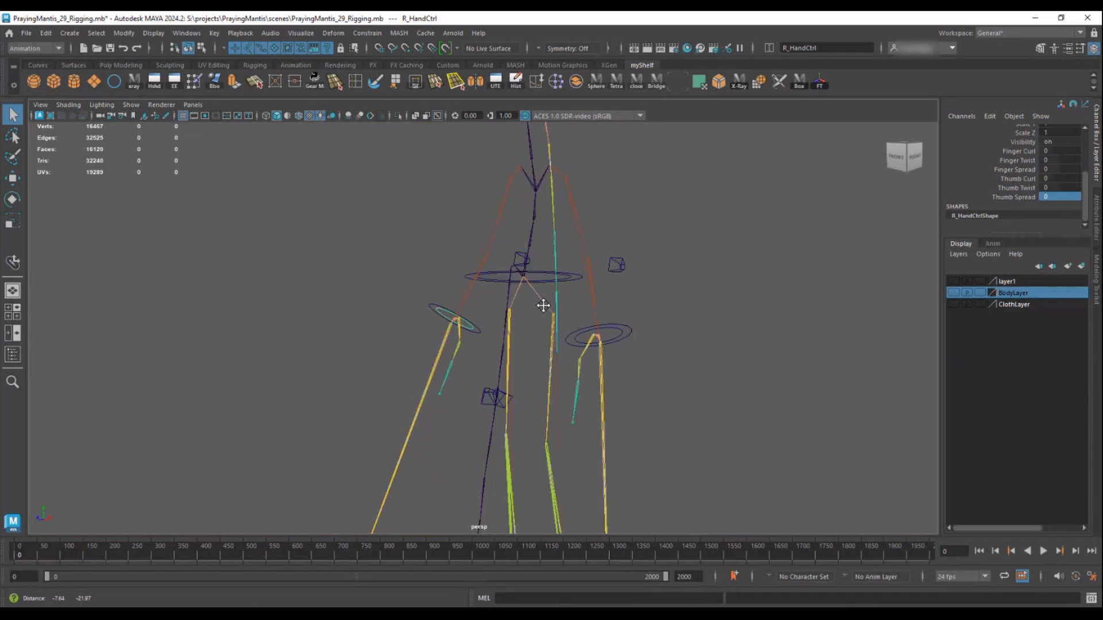
- Move the cube control curve up from the feet and duplicate it so one cube sits on each of the three spine joints
{"action": "left_click", "coordinate": [563, 415]}
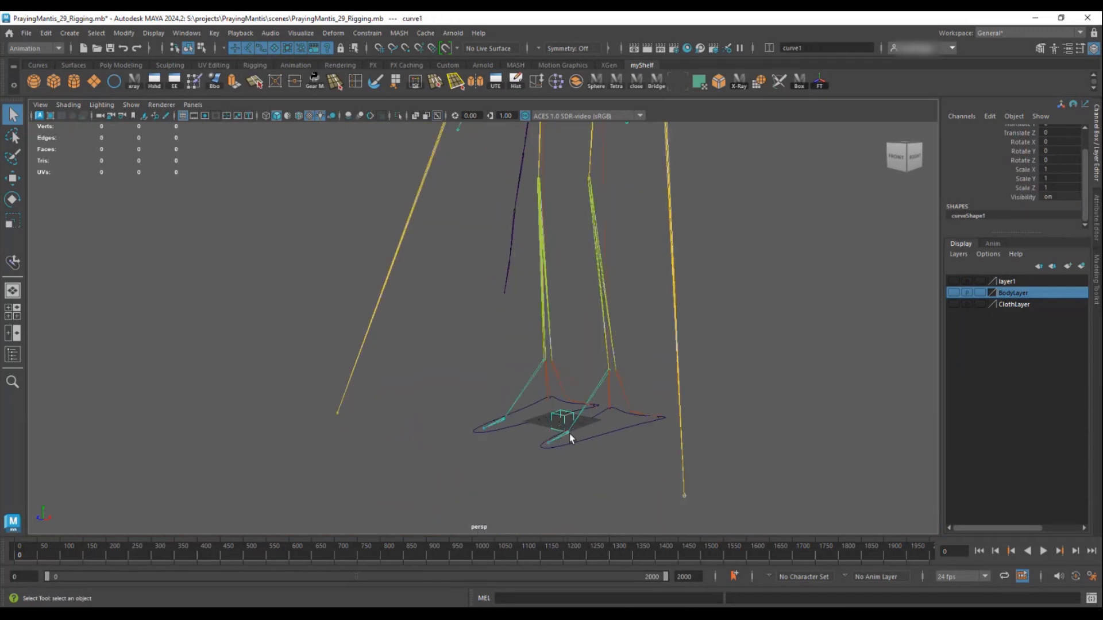
{"action": "key", "text": "w"}
{"action": "left_click_drag", "start_coordinate": [672, 330], "coordinate": [475, 409], "text": "alt"}
{"action": "left_click_drag", "start_coordinate": [508, 467], "coordinate": [515, 201]}
{"action": "right_click_drag", "start_coordinate": [541, 273], "coordinate": [810, 505], "text": "alt"}
{"action": "left_click_drag", "start_coordinate": [809, 504], "coordinate": [592, 449], "text": "alt"}
{"action": "left_click_drag", "start_coordinate": [486, 354], "coordinate": [509, 244]}
{"action": "key", "text": "ctrl+d"}
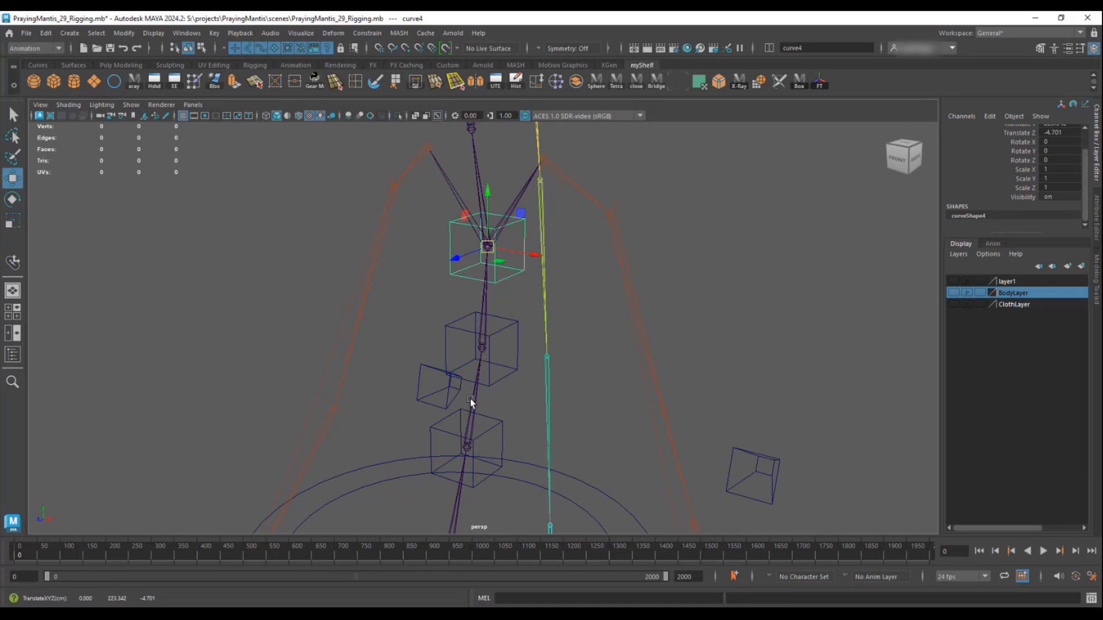
- Check the names of the three spine joints inside the cubes
{"action": "left_click", "coordinate": [472, 396]}
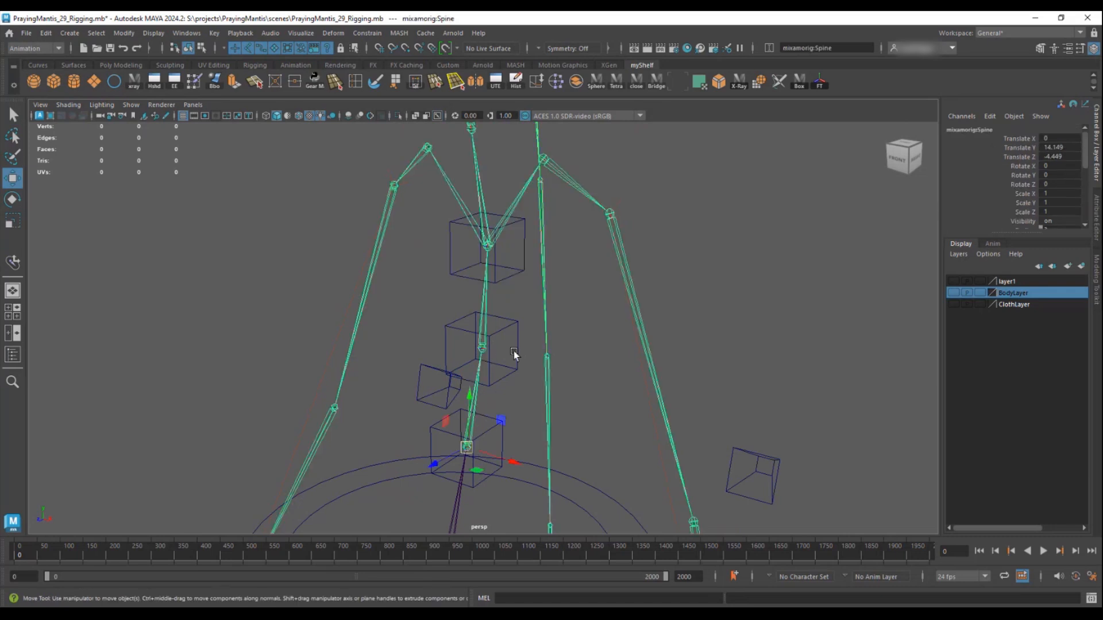
{"action": "left_click", "coordinate": [486, 296]}
{"action": "left_click", "coordinate": [481, 178]}
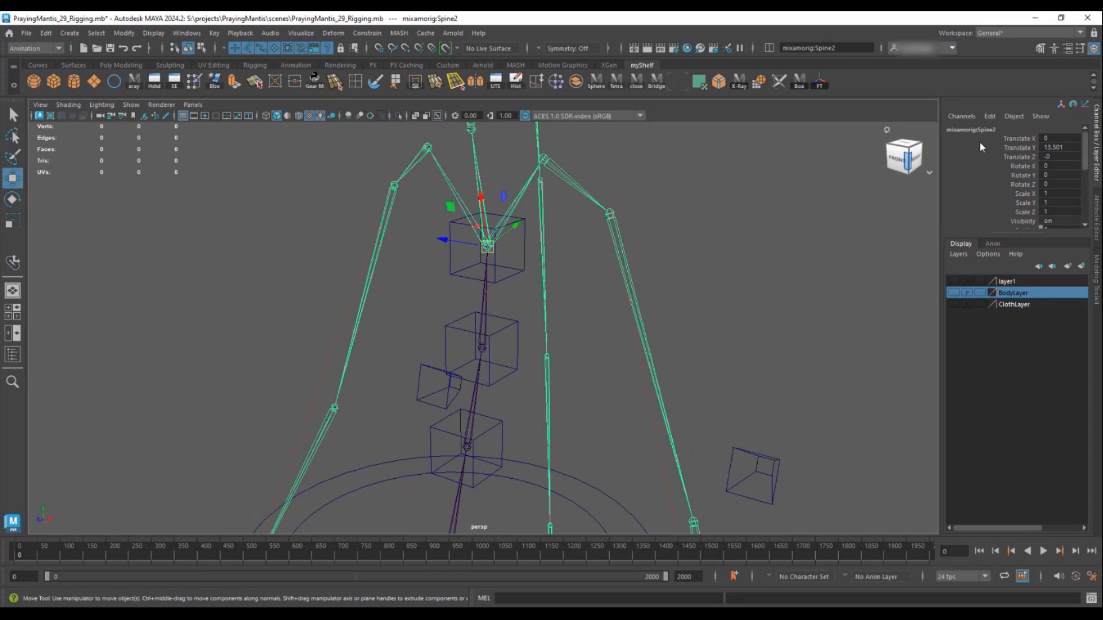
- Show BodyLayer, ClothLayer and layer1, and move the three spine cubes back behind the cloak, the topmost at Translate Z -44.701
{"action": "left_click", "coordinate": [499, 432]}
{"action": "left_click", "coordinate": [512, 327]}
{"action": "left_click", "coordinate": [511, 251]}
{"action": "left_click_drag", "start_coordinate": [522, 302], "coordinate": [421, 316], "text": "alt"}
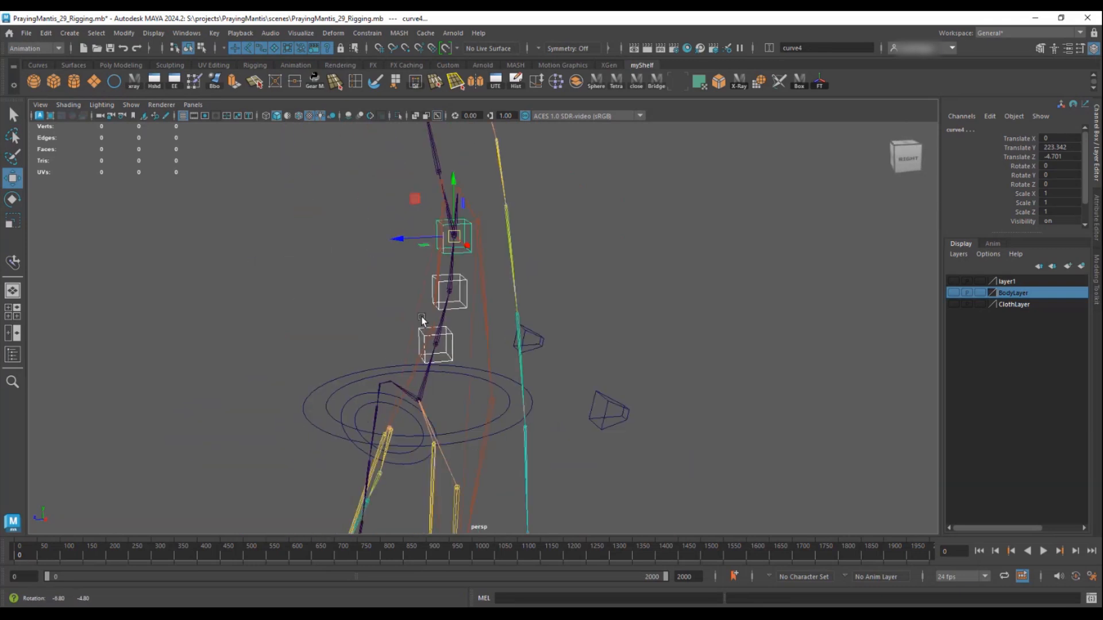
{"action": "left_click", "coordinate": [953, 293]}
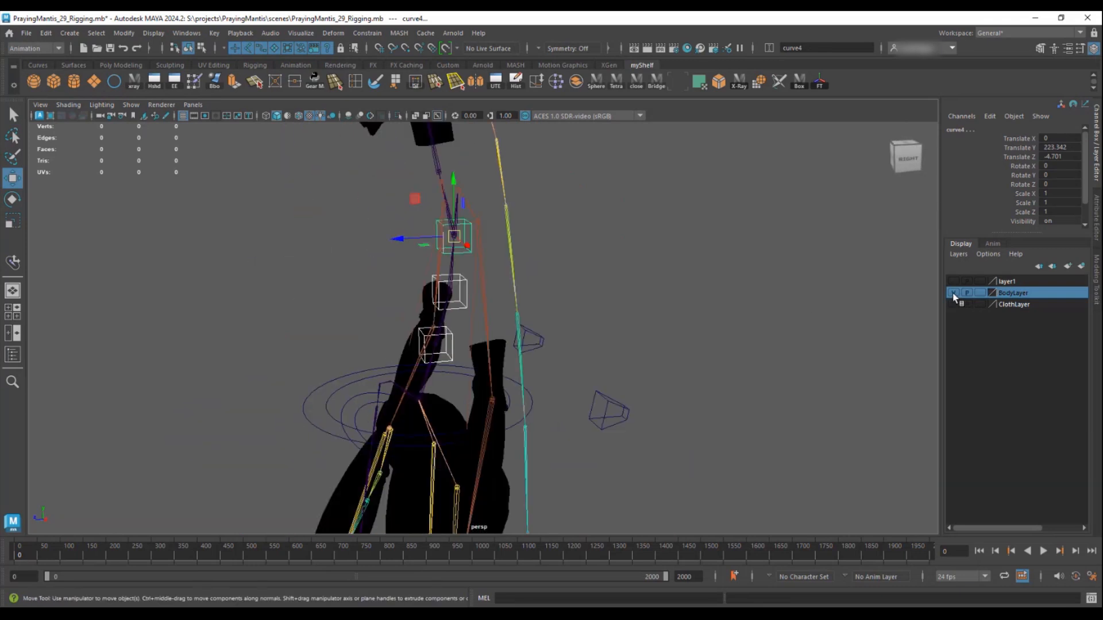
{"action": "left_click", "coordinate": [948, 304]}
{"action": "left_click", "coordinate": [954, 305]}
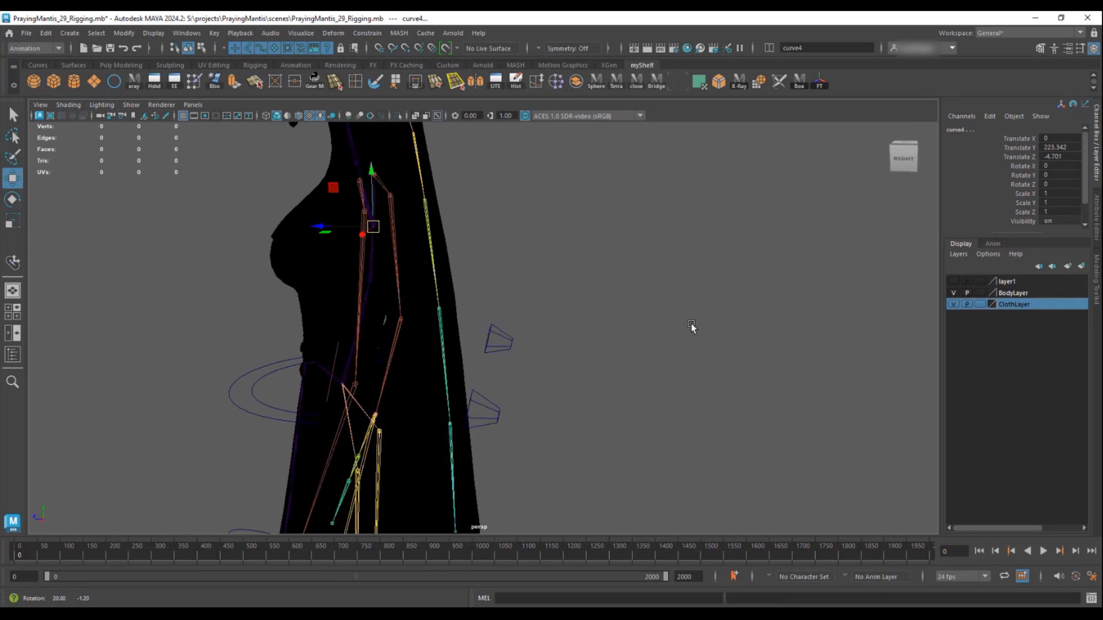
{"action": "left_click", "coordinate": [953, 282]}
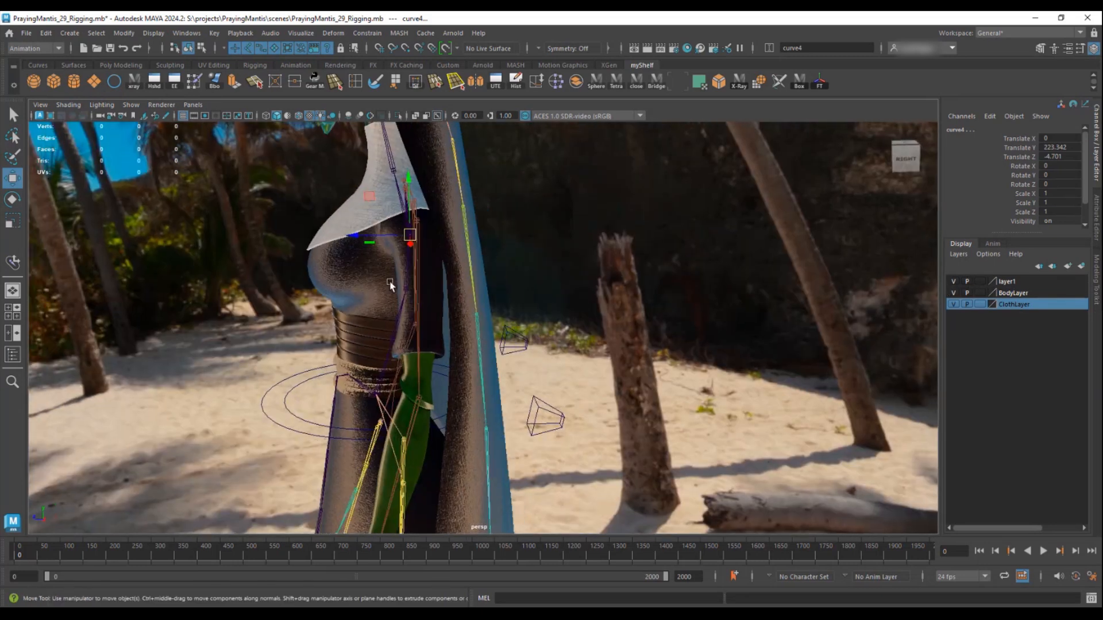
{"action": "left_click_drag", "start_coordinate": [362, 241], "coordinate": [534, 292]}
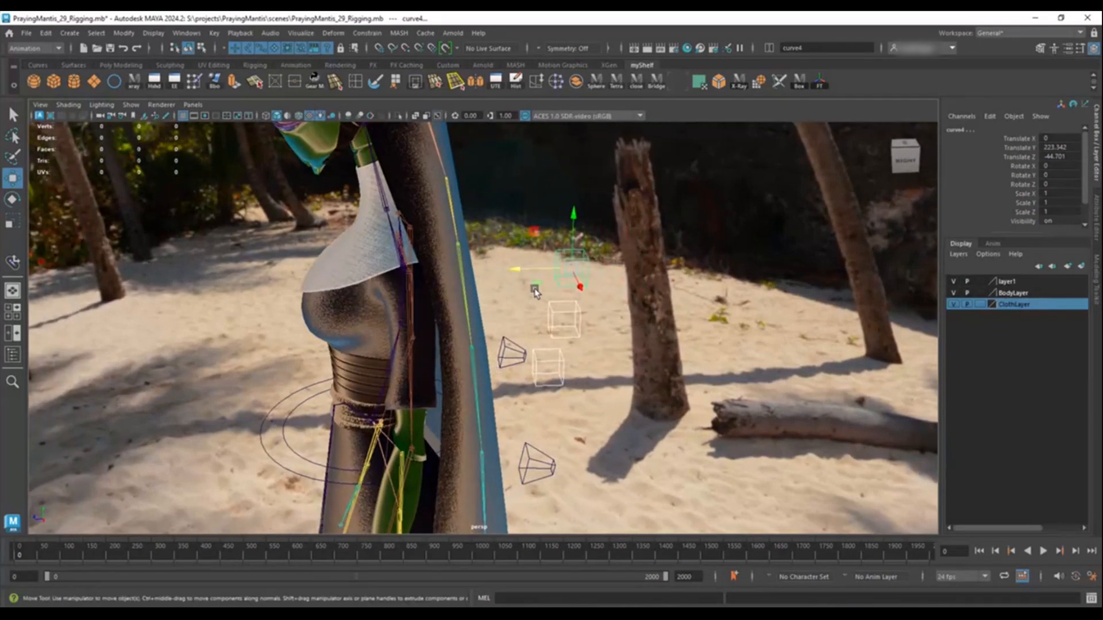
- Hide the three display layers and move the pivots of the spine cubes forward onto their spine joints
{"action": "left_click", "coordinate": [952, 304]}
{"action": "left_click", "coordinate": [953, 293]}
{"action": "left_click", "coordinate": [953, 281]}
{"action": "left_click_drag", "start_coordinate": [647, 318], "coordinate": [626, 393], "text": "alt"}
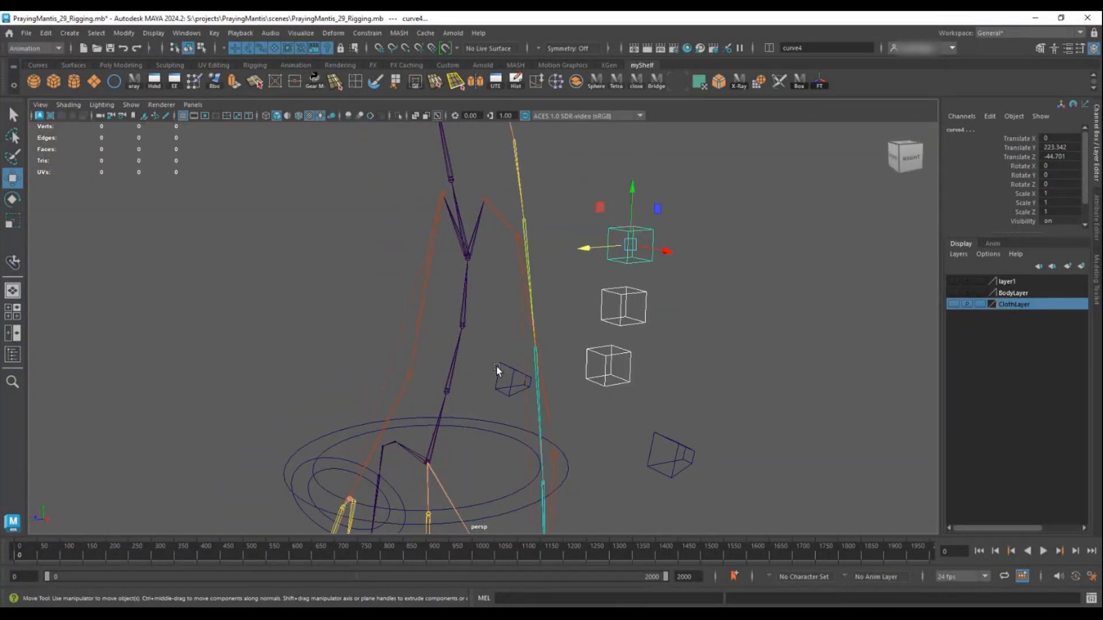
{"action": "key", "text": "d"}
{"action": "left_click_drag", "start_coordinate": [593, 255], "coordinate": [560, 271]}
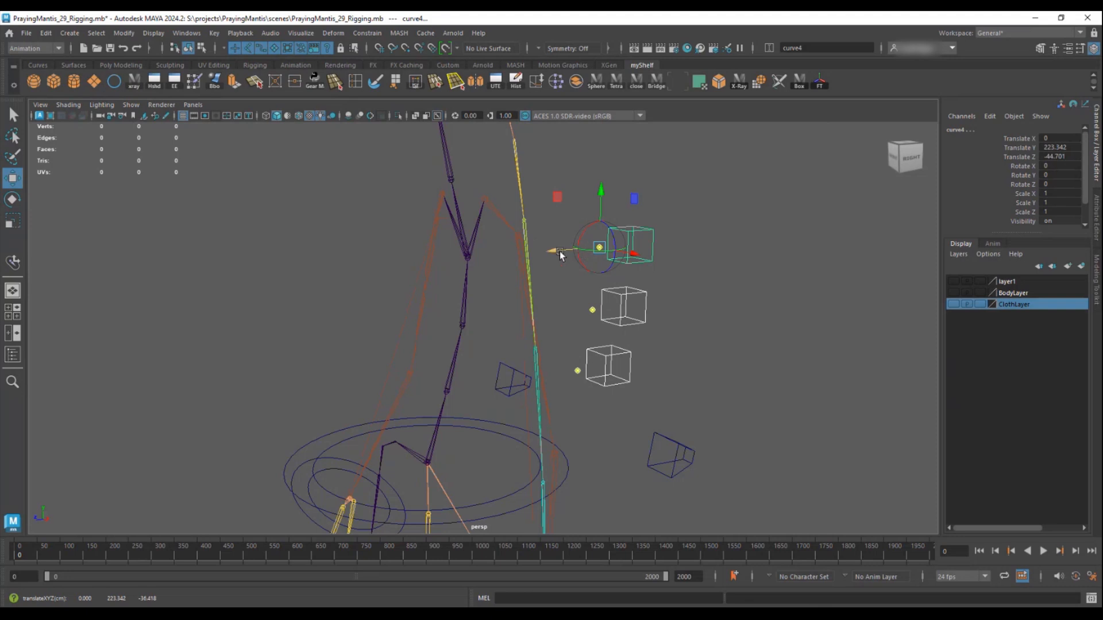
{"action": "left_click_drag", "start_coordinate": [559, 250], "coordinate": [484, 278]}
{"action": "key", "text": "d"}
- Freeze the transformations of all three spine cubes
{"action": "left_click_drag", "start_coordinate": [443, 401], "coordinate": [443, 385], "text": "alt"}
{"action": "right_click_drag", "start_coordinate": [443, 384], "coordinate": [472, 397], "text": "alt"}
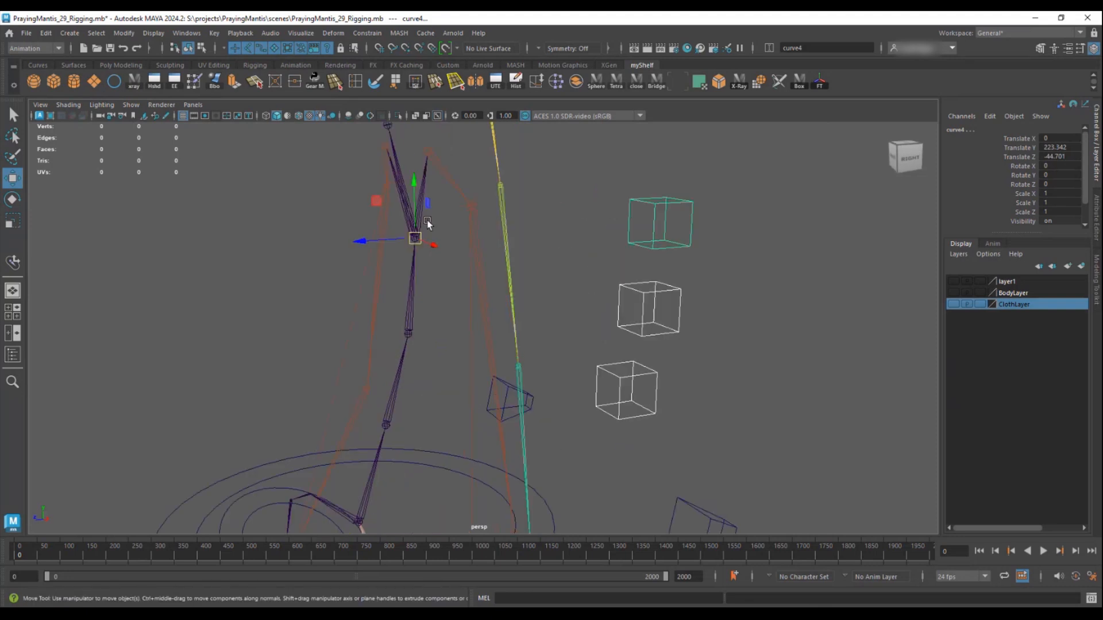
{"action": "left_click_drag", "start_coordinate": [414, 292], "coordinate": [484, 304], "text": "alt"}
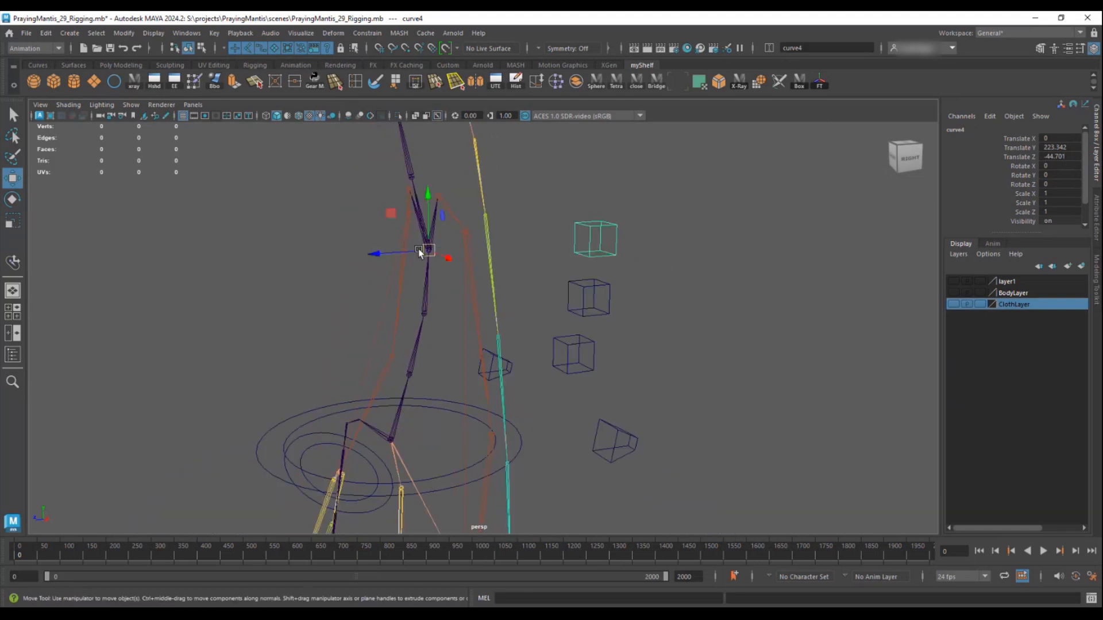
{"action": "left_click_drag", "start_coordinate": [660, 316], "coordinate": [616, 291], "text": "alt"}
{"action": "left_click_drag", "start_coordinate": [560, 237], "coordinate": [626, 354]}
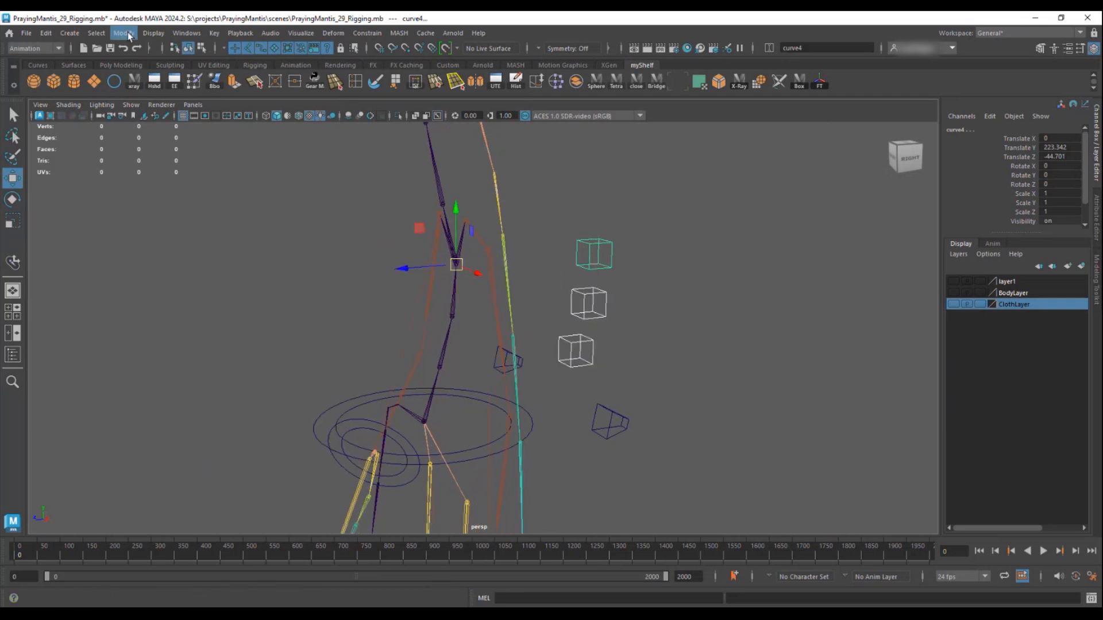
{"action": "left_click", "coordinate": [822, 85]}
- Rename the lowest spine cube as SpineCtrl
{"action": "scroll", "coordinate": [629, 307], "scroll_direction": "up", "scroll_amount": 4}
{"action": "middle_click_drag", "start_coordinate": [629, 307], "coordinate": [577, 308], "text": "alt"}
{"action": "scroll", "coordinate": [577, 308], "scroll_direction": "up", "scroll_amount": 1}
{"action": "left_click_drag", "start_coordinate": [525, 340], "coordinate": [556, 365]}
{"action": "middle_click_drag", "start_coordinate": [544, 352], "coordinate": [533, 369], "text": "alt"}
{"action": "double_click", "coordinate": [966, 129]}
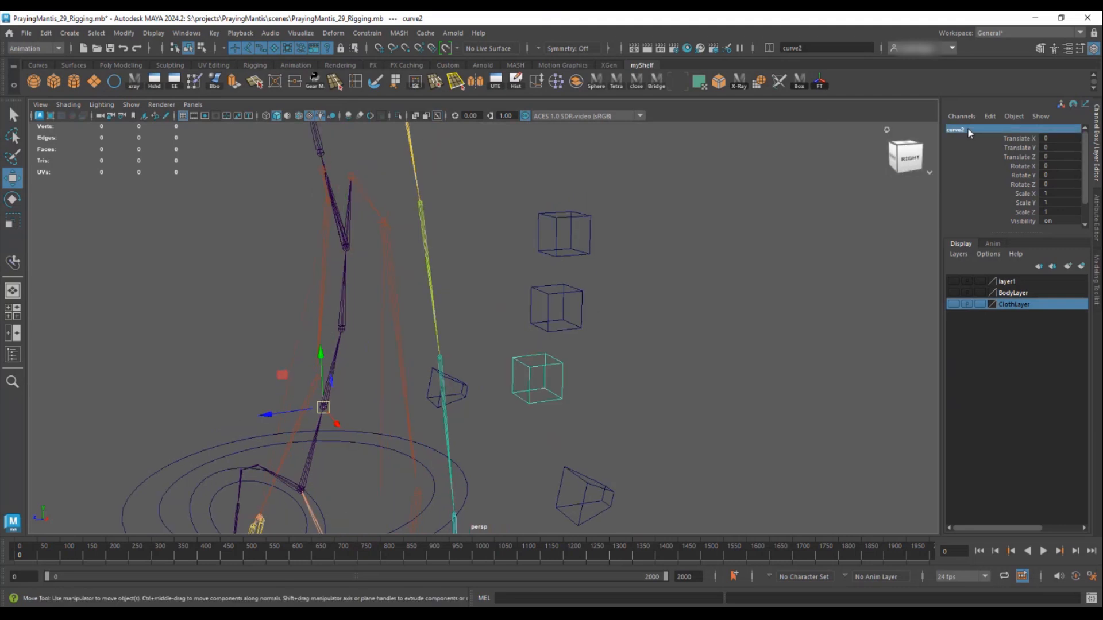
{"action": "type", "text": "S"}
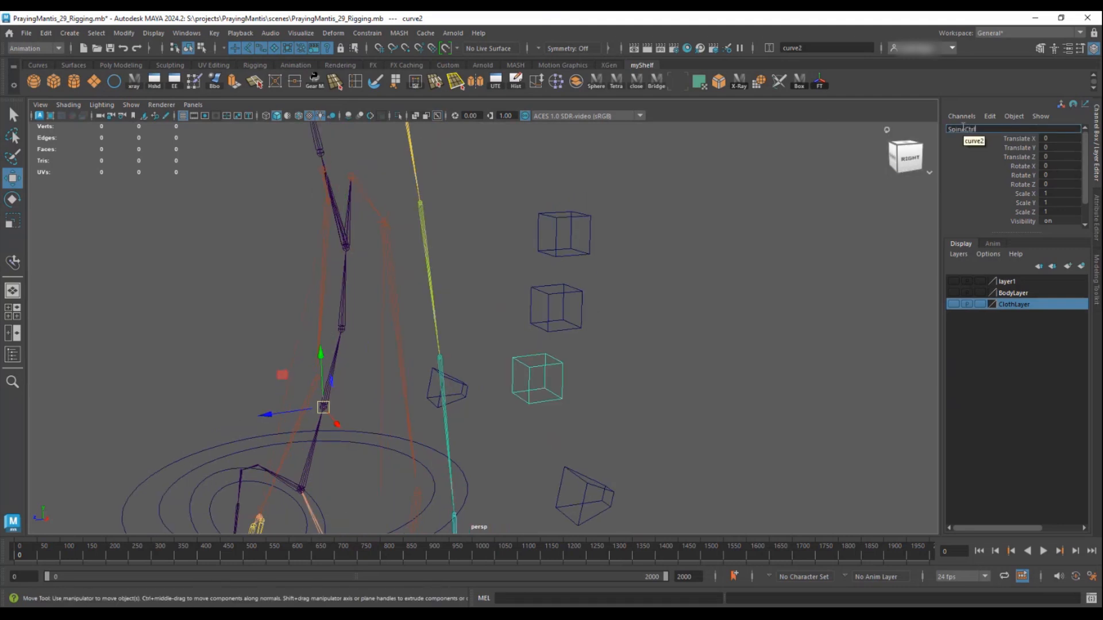
{"action": "type", "text": "pineCtrl"}
{"action": "key", "text": "Return"}
- Rename the middle spine cube as Spine1Ctrl
{"action": "left_click_drag", "start_coordinate": [551, 305], "coordinate": [551, 306]}
{"action": "double_click", "coordinate": [964, 128]}
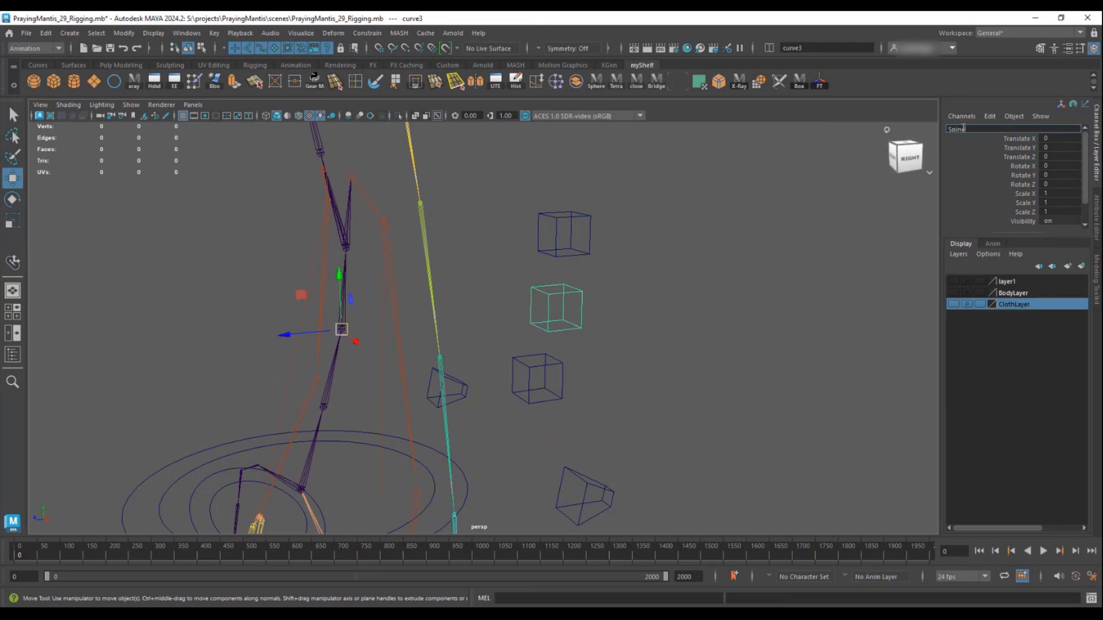
{"action": "type", "text": "Spine1Ctrl"}
{"action": "key", "text": "Return"}
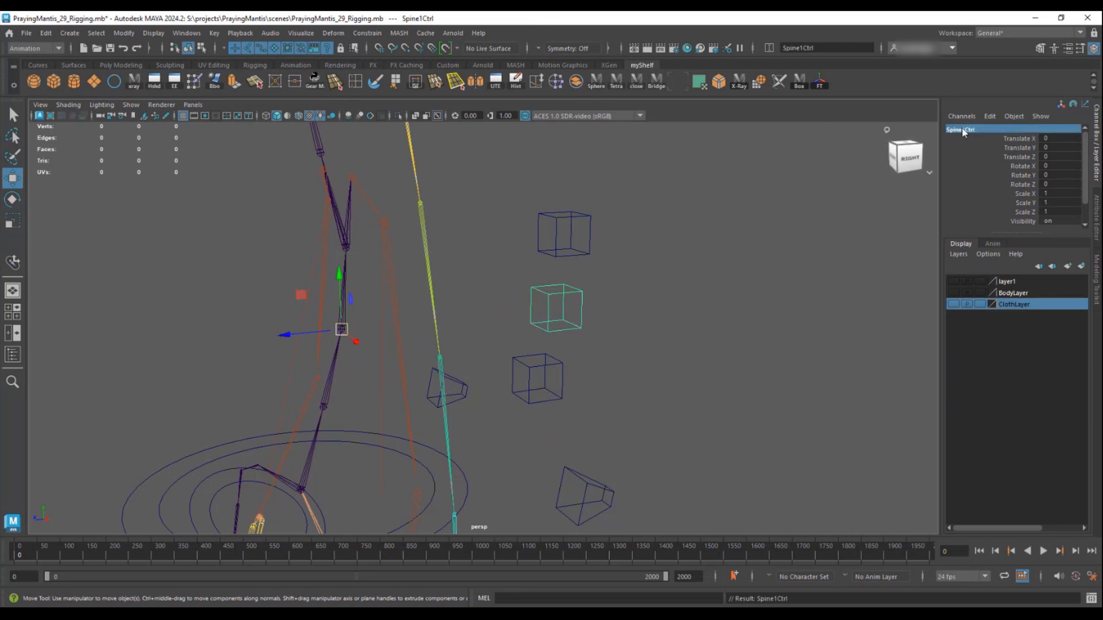
- Rename the topmost spine cube as Spine2Ctrl
{"action": "left_click", "coordinate": [538, 214]}
{"action": "double_click", "coordinate": [964, 128]}
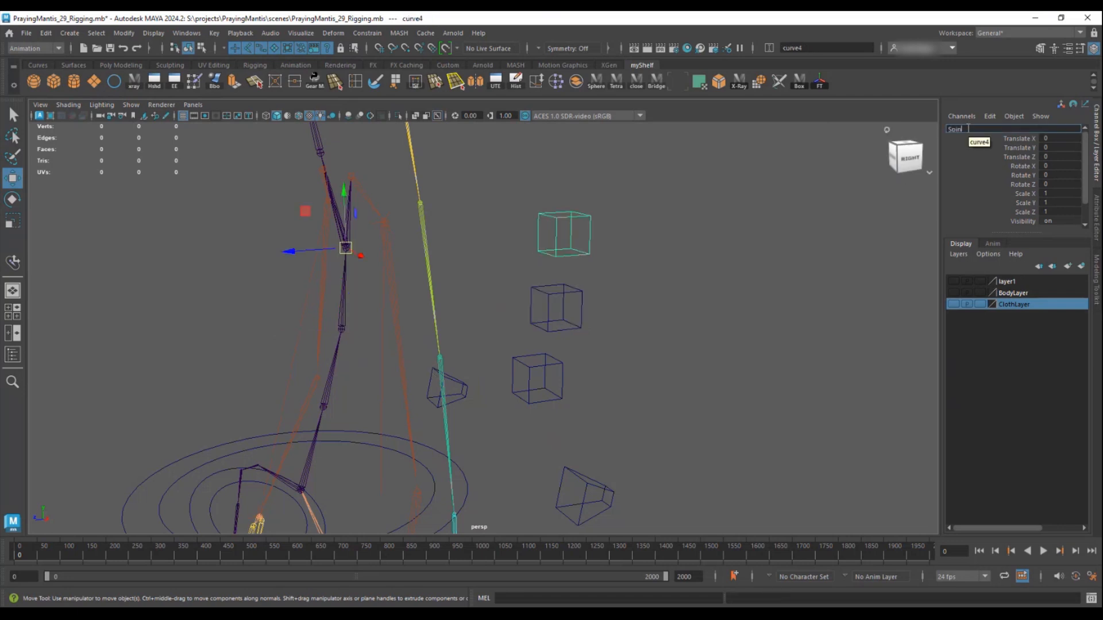
{"action": "type", "text": "Spine2Ctrl"}
{"action": "key", "text": "Return"}
- Switch to the Rigging menu set and orient-constrain the mixamorig:Spine joint to SpineCtrl
{"action": "left_click_drag", "start_coordinate": [616, 328], "coordinate": [561, 246], "text": "alt"}
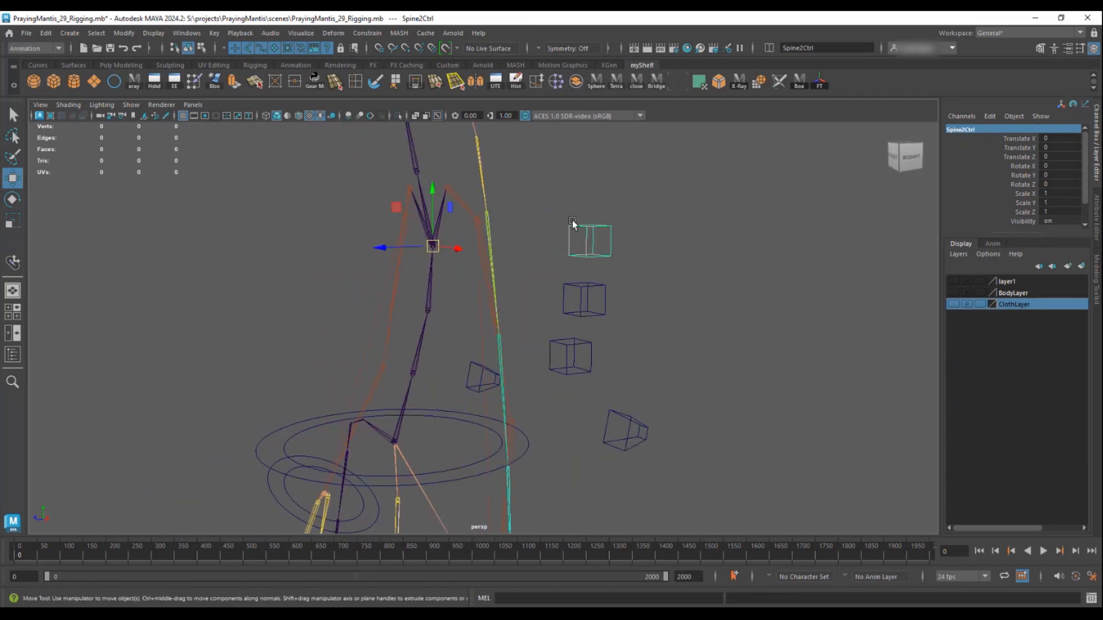
{"action": "key", "text": "q"}
{"action": "left_click", "coordinate": [587, 368]}
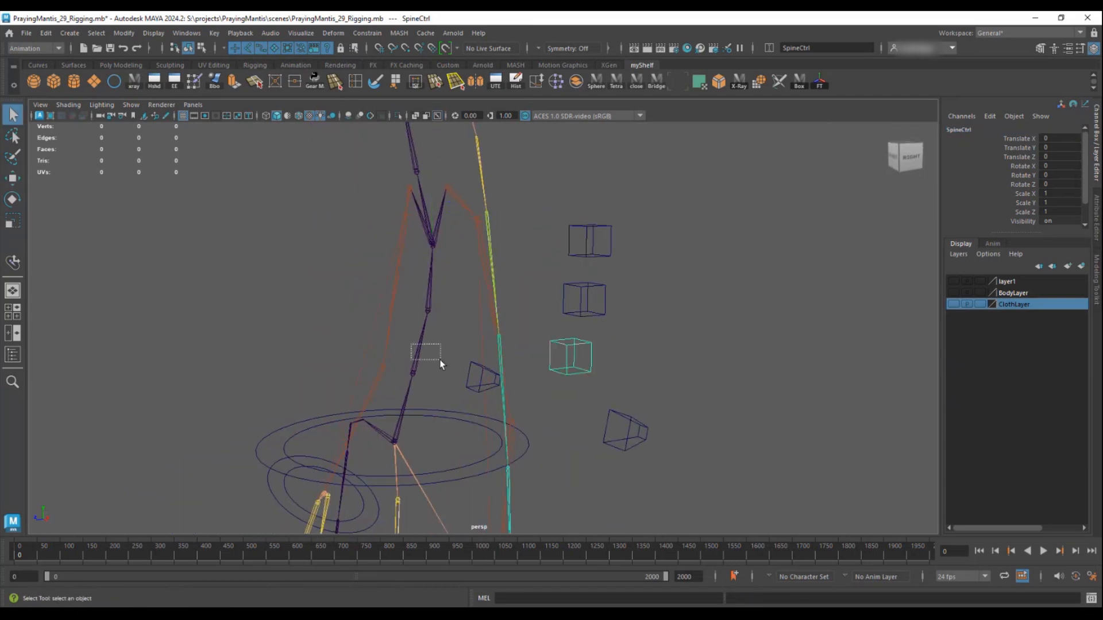
{"action": "left_click_drag", "start_coordinate": [440, 361], "coordinate": [440, 362]}
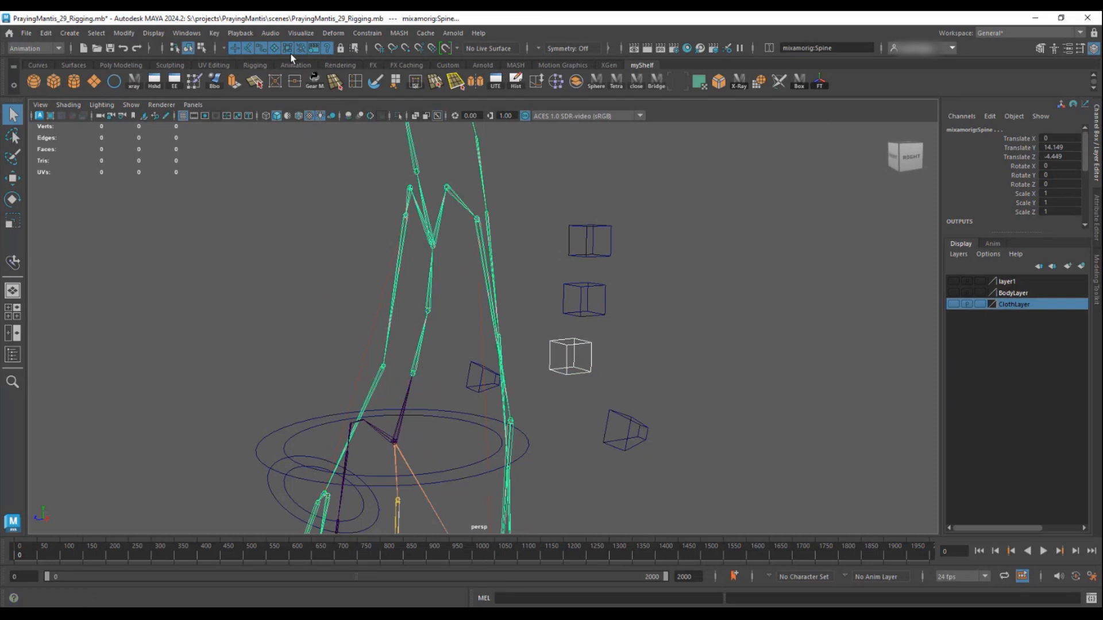
{"action": "left_click", "coordinate": [33, 49]}
{"action": "left_click", "coordinate": [36, 76]}
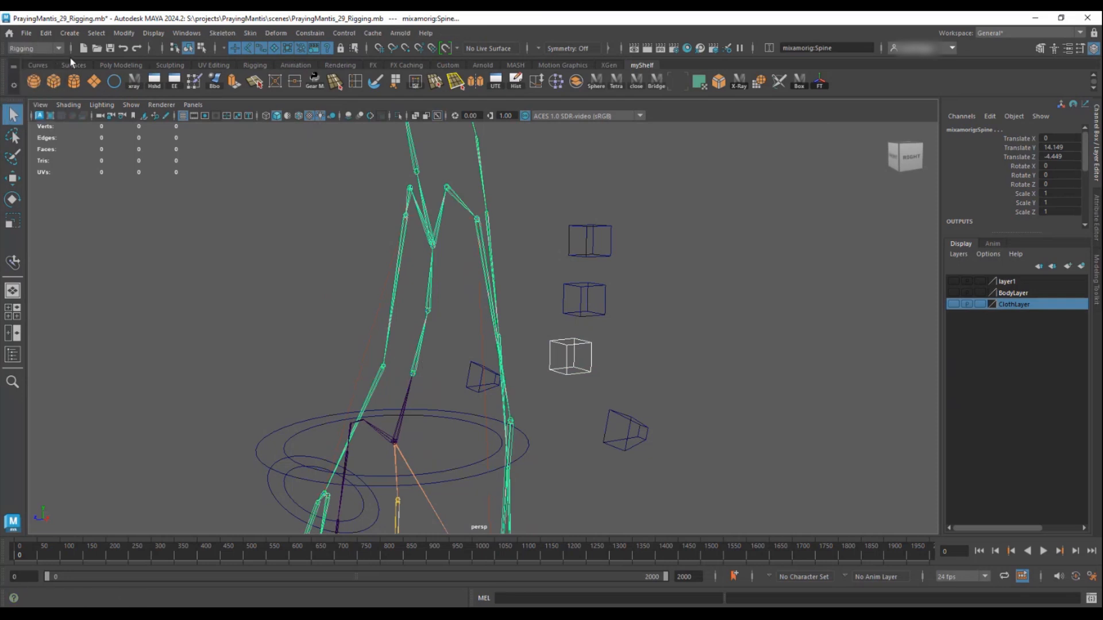
{"action": "left_click", "coordinate": [303, 34]}
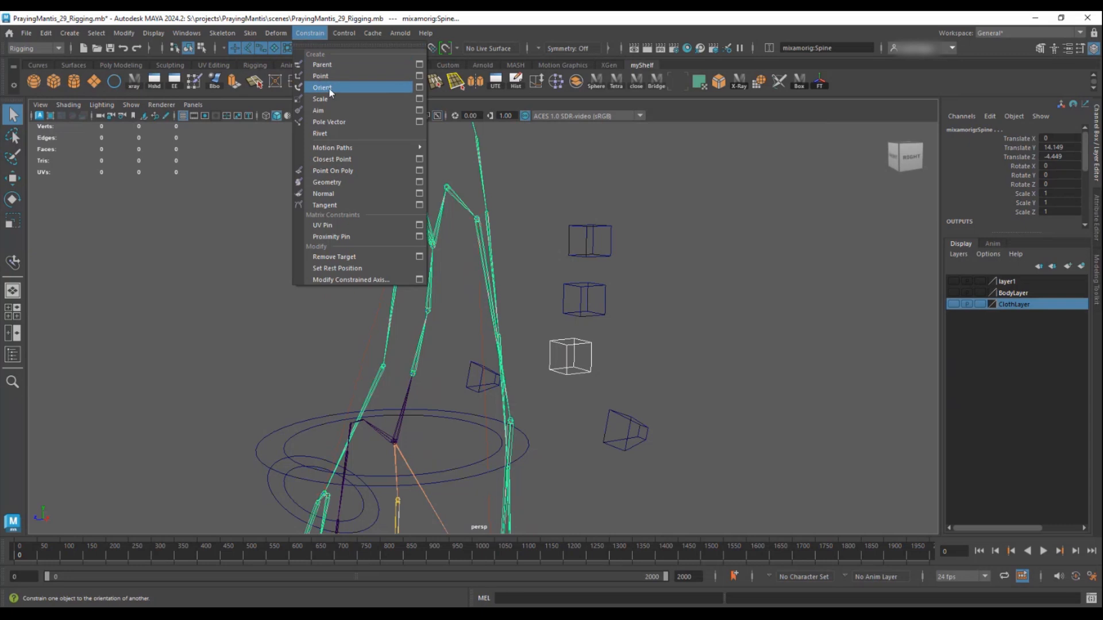
{"action": "left_click", "coordinate": [326, 79]}
- Orient-constrain the mixamorig:Spine1 joint to Spine1Ctrl
{"action": "left_click", "coordinate": [565, 290]}
{"action": "left_click", "coordinate": [426, 276], "text": "shift"}
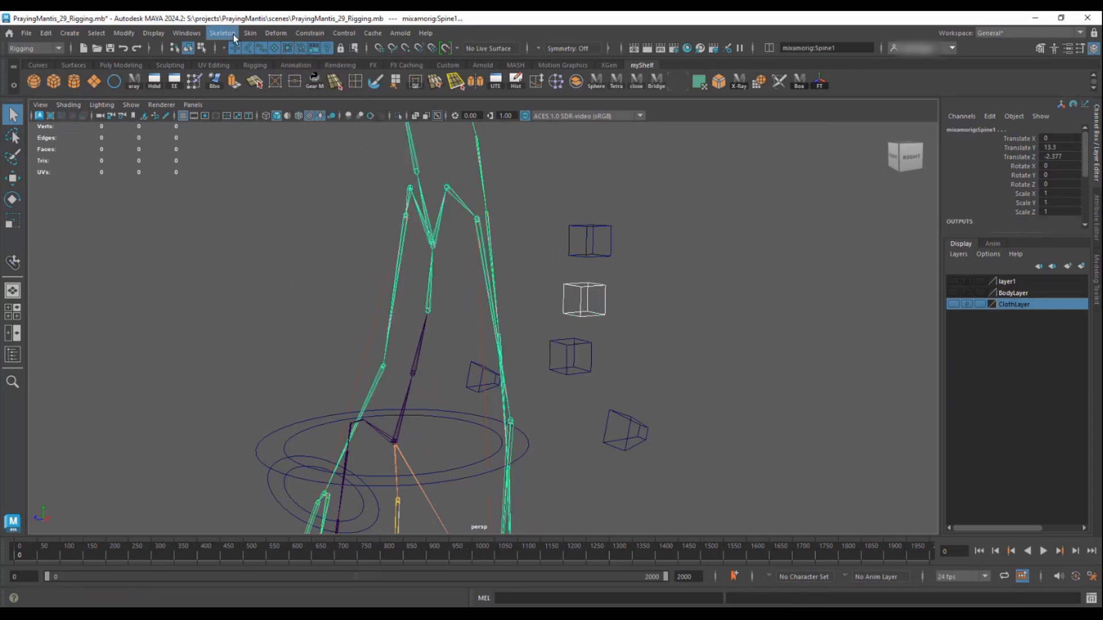
{"action": "left_click", "coordinate": [311, 34]}
{"action": "left_click", "coordinate": [328, 88]}
- Orient-constrain the mixamorig:Spine2 joint to Spine2Ctrl
{"action": "left_click_drag", "start_coordinate": [555, 220], "coordinate": [625, 260]}
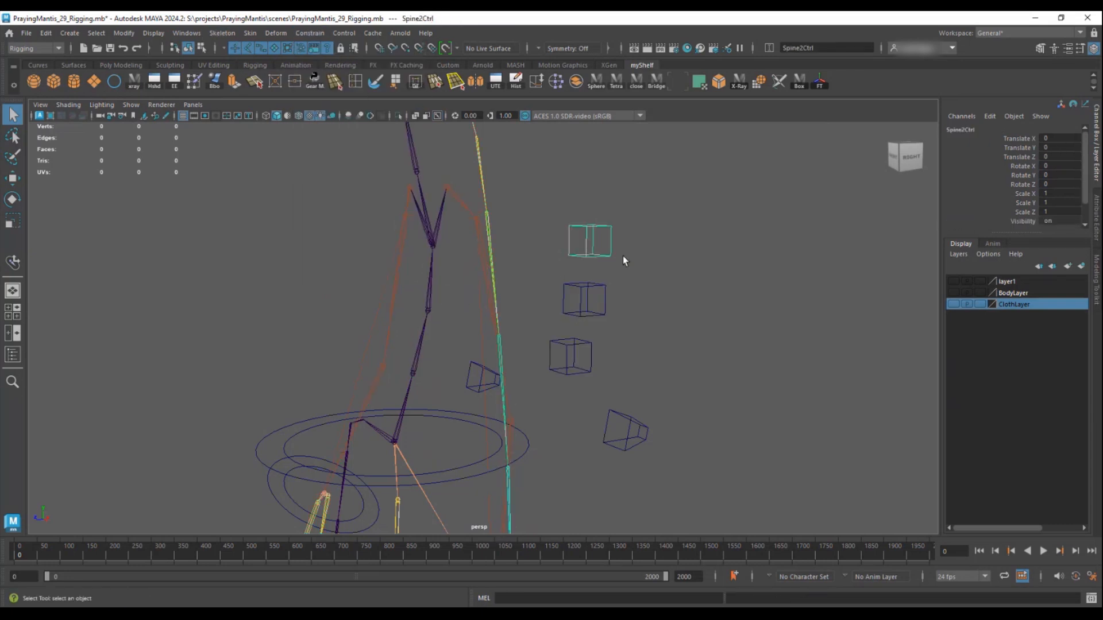
{"action": "left_click", "coordinate": [436, 225], "text": "shift"}
{"action": "left_click", "coordinate": [309, 33]}
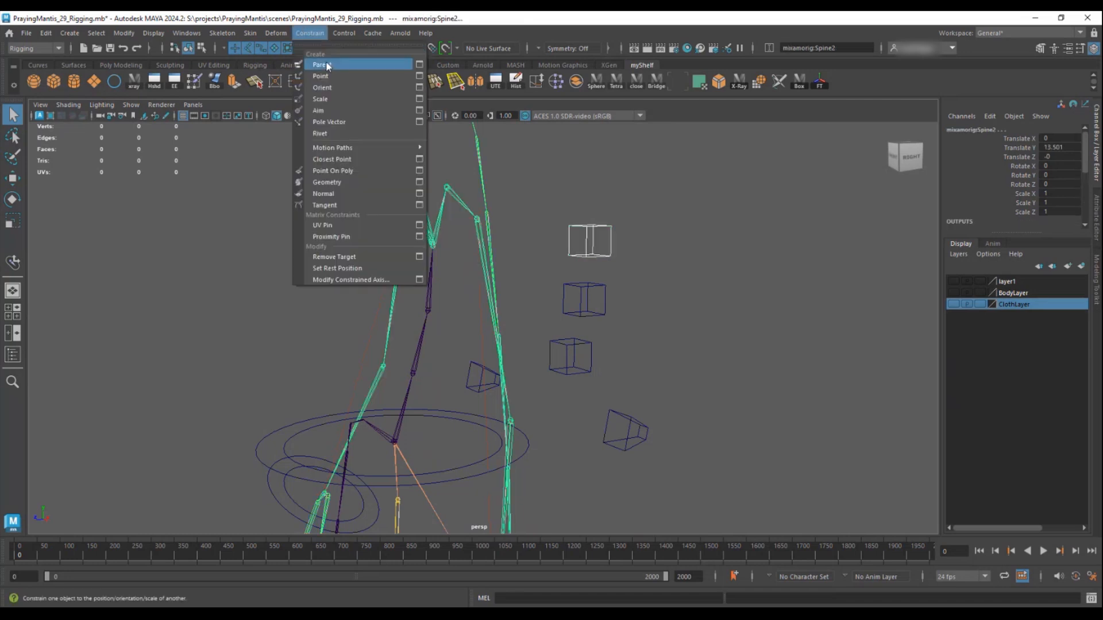
{"action": "left_click", "coordinate": [329, 88]}
- Test-rotate Spine2Ctrl and Spine1Ctrl one at a time, undoing each rotation
{"action": "left_click_drag", "start_coordinate": [557, 202], "coordinate": [617, 261]}
{"action": "key", "text": "e"}
{"action": "left_click_drag", "start_coordinate": [488, 235], "coordinate": [394, 192]}
{"action": "key", "text": "ctrl+z"}
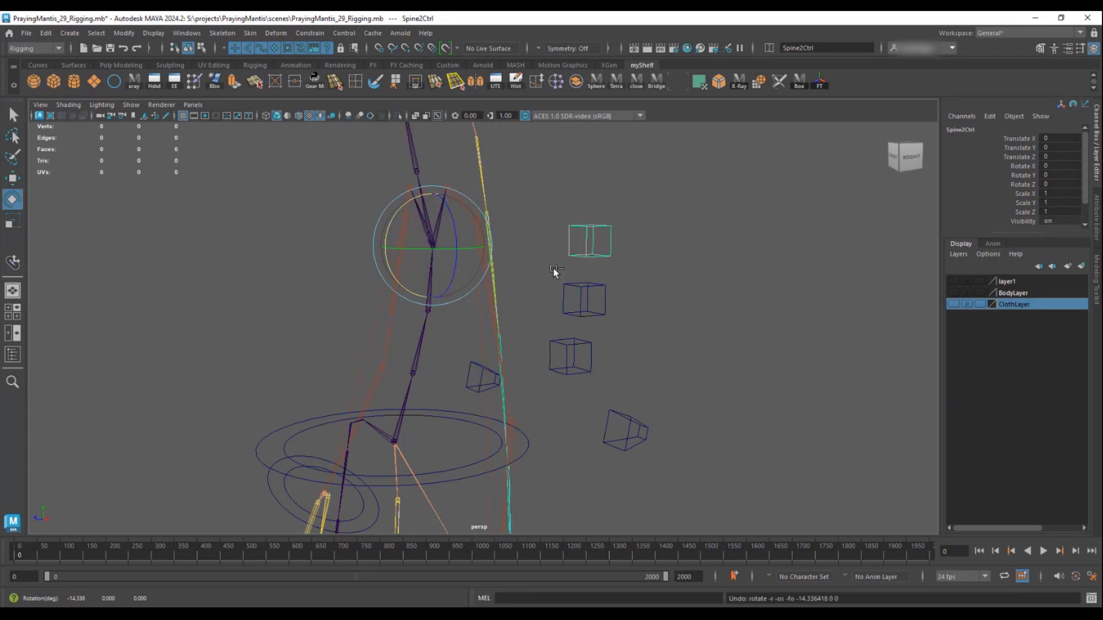
{"action": "middle_click_drag", "start_coordinate": [620, 274], "coordinate": [616, 252], "text": "alt"}
{"action": "left_click_drag", "start_coordinate": [591, 308], "coordinate": [592, 307]}
{"action": "left_click_drag", "start_coordinate": [402, 208], "coordinate": [359, 218]}
{"action": "key", "text": "ctrl+z"}
- Parent Spine2Ctrl under Spine1Ctrl, Spine1Ctrl under SpineCtrl, and SpineCtrl under the circular hip control
{"action": "middle_click_drag", "start_coordinate": [544, 274], "coordinate": [475, 291], "text": "alt"}
{"action": "left_click_drag", "start_coordinate": [474, 291], "coordinate": [528, 301], "text": "alt"}
{"action": "middle_click_drag", "start_coordinate": [529, 301], "coordinate": [532, 204], "text": "alt"}
{"action": "left_click", "coordinate": [532, 202]}
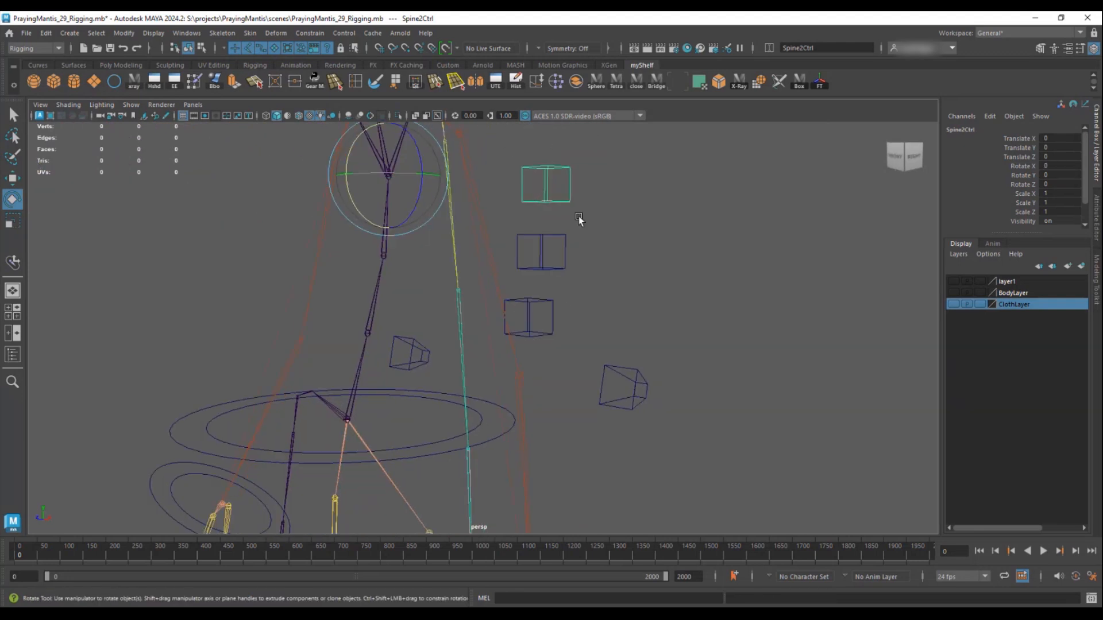
{"action": "left_click", "coordinate": [549, 256]}
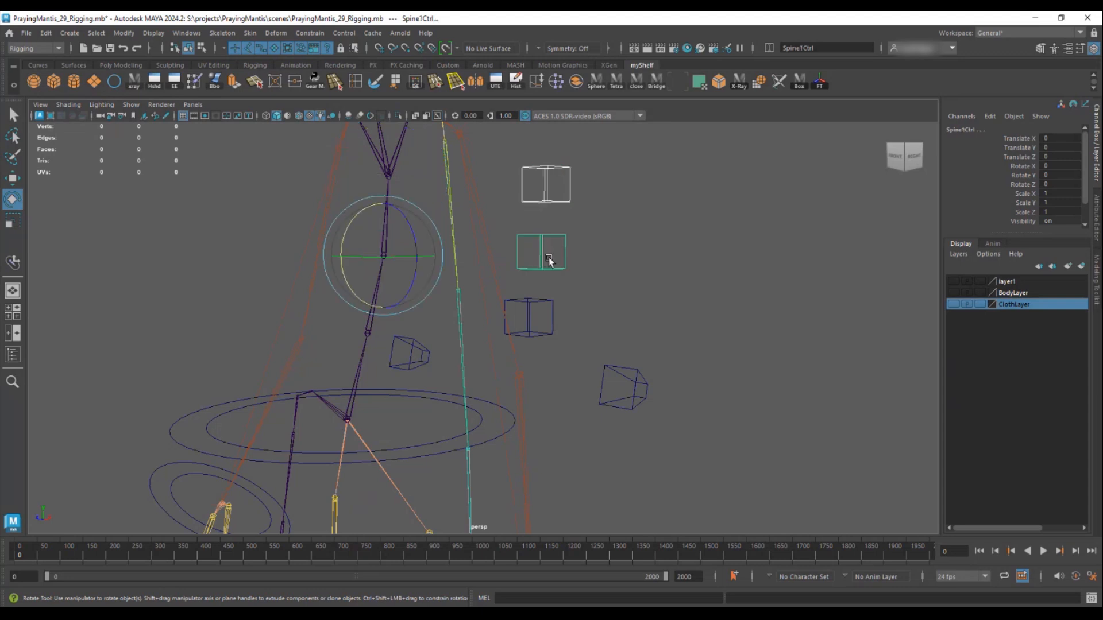
{"action": "key", "text": "Down"}
{"action": "left_click_drag", "start_coordinate": [560, 251], "coordinate": [271, 401]}
{"action": "key", "text": "p"}
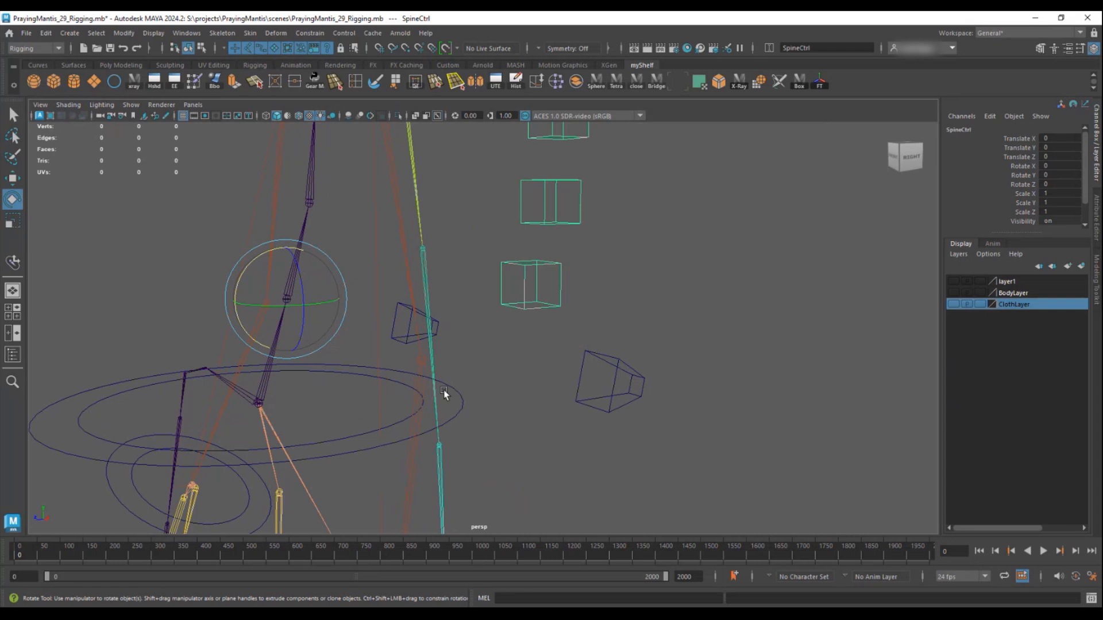
{"action": "left_click", "coordinate": [448, 385]}
{"action": "key", "text": "p"}
- Test-rotate all three spine controls together and undo the rotation
{"action": "right_click_drag", "start_coordinate": [628, 258], "coordinate": [468, 259], "text": "alt"}
{"action": "middle_click_drag", "start_coordinate": [467, 258], "coordinate": [489, 290], "text": "alt"}
{"action": "left_click_drag", "start_coordinate": [488, 207], "coordinate": [582, 326]}
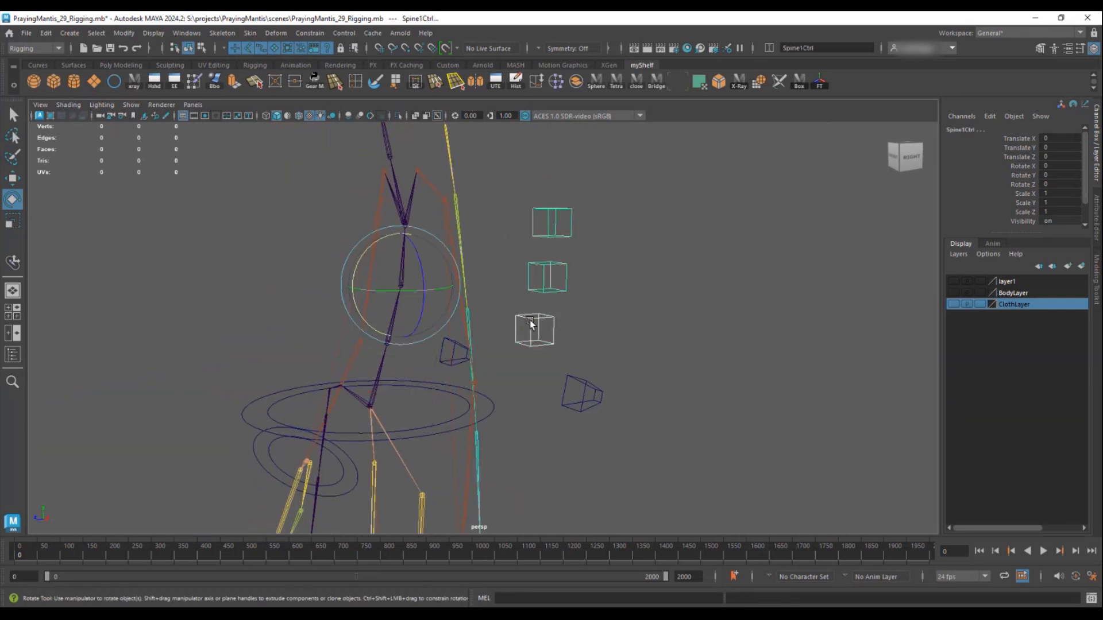
{"action": "left_click_drag", "start_coordinate": [364, 252], "coordinate": [385, 241]}
{"action": "key", "text": "ctrl+z"}
{"action": "left_click_drag", "start_coordinate": [484, 251], "coordinate": [521, 334], "text": "alt"}
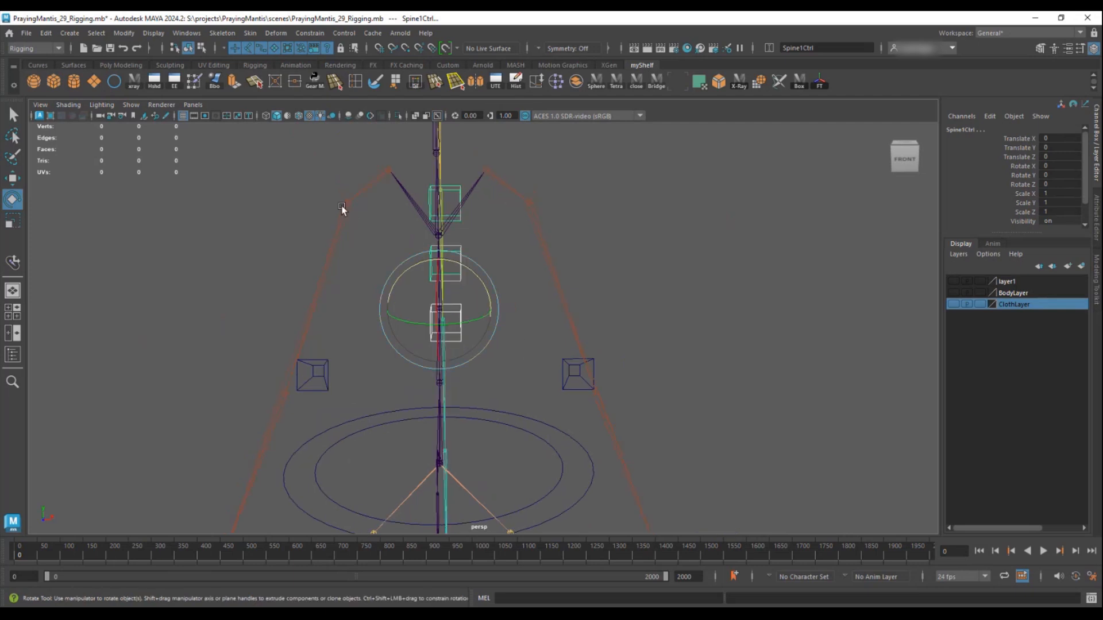
{"action": "right_click_drag", "start_coordinate": [495, 315], "coordinate": [472, 325], "text": "alt"}
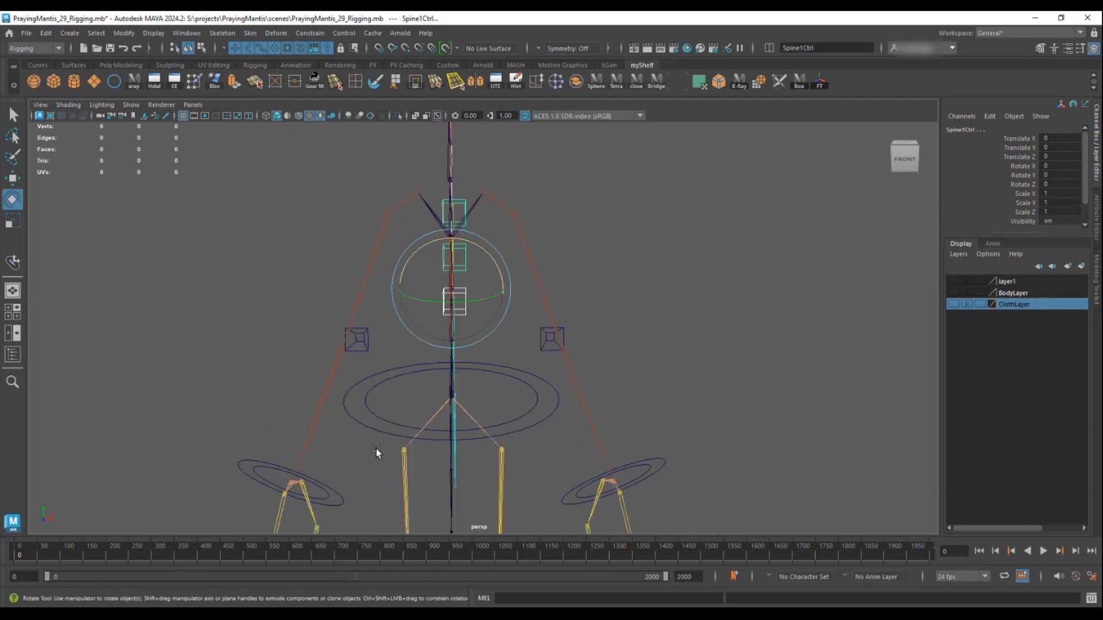
{"action": "right_click_drag", "start_coordinate": [490, 248], "coordinate": [716, 424], "text": "alt"}
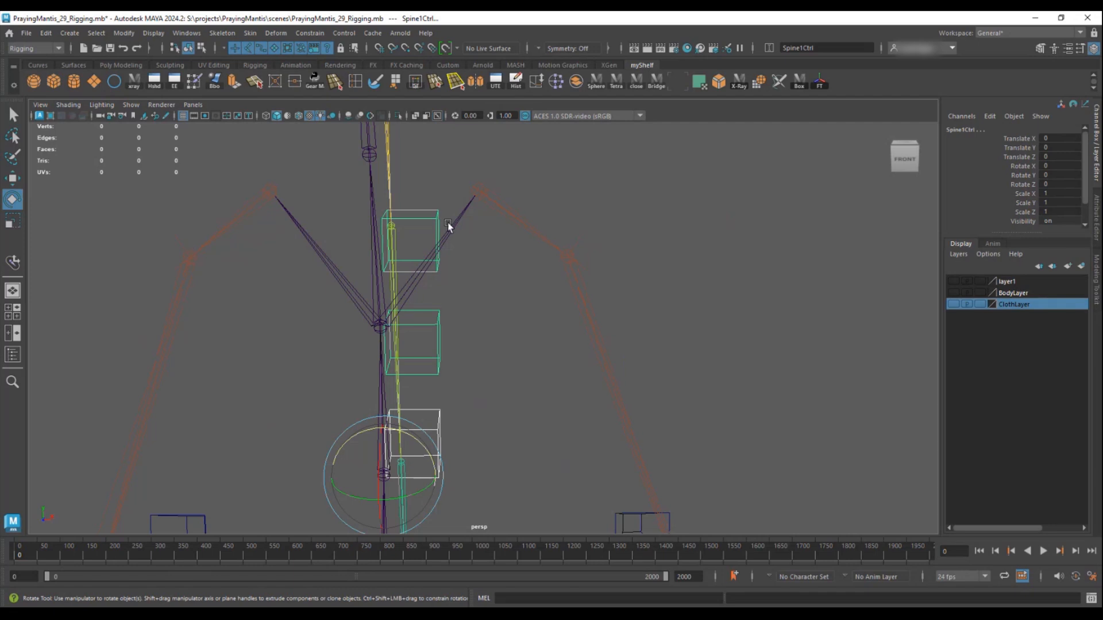
- Create a NURBS circle at the character's base as the starting shape for a shoulder control
{"action": "right_click_drag", "start_coordinate": [570, 284], "coordinate": [473, 217], "text": "alt"}
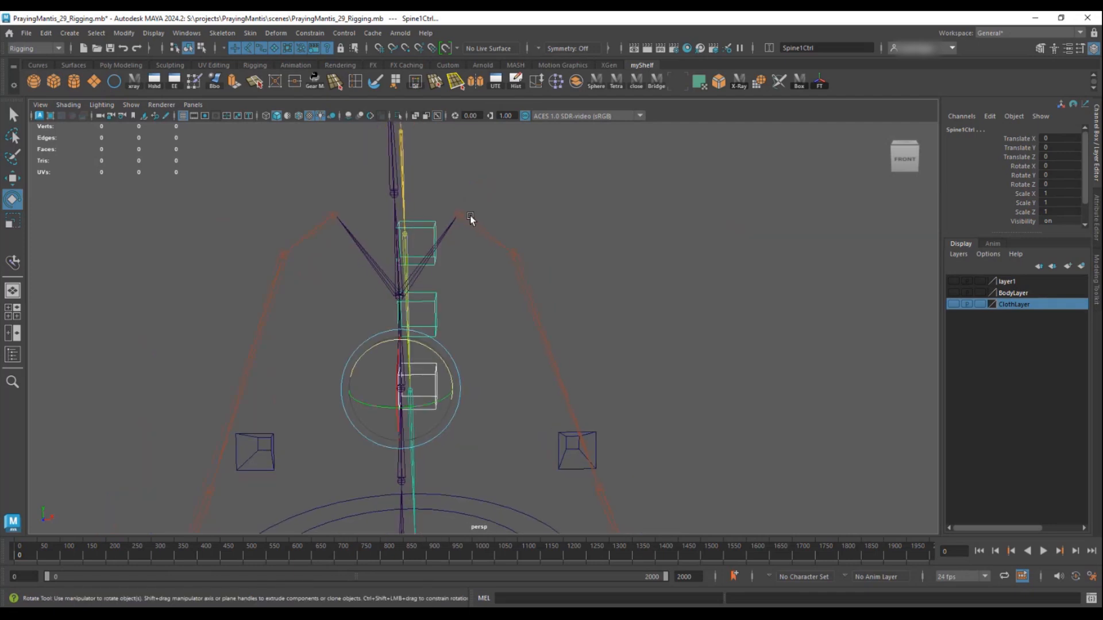
{"action": "left_click_drag", "start_coordinate": [529, 329], "coordinate": [525, 247], "text": "alt"}
{"action": "right_click_drag", "start_coordinate": [612, 263], "coordinate": [560, 267], "text": "alt"}
{"action": "left_click_drag", "start_coordinate": [485, 243], "coordinate": [571, 274], "text": "alt"}
{"action": "left_click_drag", "start_coordinate": [649, 378], "coordinate": [546, 305], "text": "alt"}
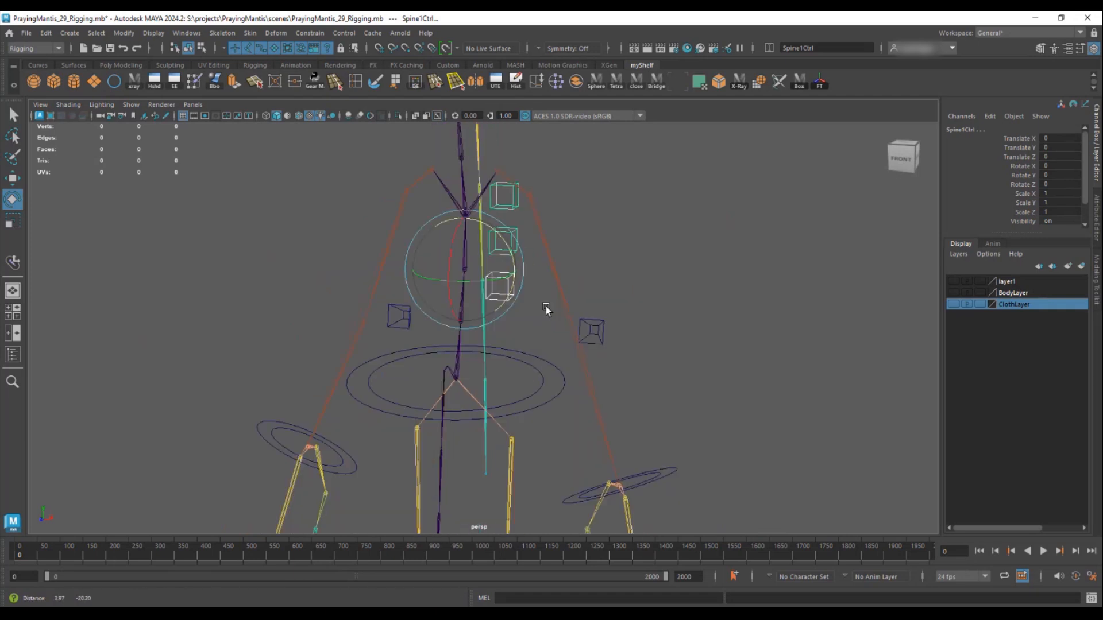
{"action": "middle_click_drag", "start_coordinate": [545, 306], "coordinate": [402, 225], "text": "alt"}
{"action": "left_click", "coordinate": [117, 79]}
{"action": "key", "text": "f"}
{"action": "left_click_drag", "start_coordinate": [474, 382], "coordinate": [454, 428], "text": "alt"}
{"action": "right_click_drag", "start_coordinate": [454, 427], "coordinate": [412, 397], "text": "alt"}
{"action": "left_click_drag", "start_coordinate": [411, 398], "coordinate": [394, 468], "text": "alt"}
- Move the circle's control vertices in two selected groups to bend it into an arched crescent
{"action": "right_click_drag", "start_coordinate": [398, 430], "coordinate": [376, 431]}
{"action": "left_click_drag", "start_coordinate": [400, 426], "coordinate": [552, 534]}
{"action": "key", "text": "w"}
{"action": "left_click_drag", "start_coordinate": [484, 513], "coordinate": [511, 297]}
{"action": "left_click_drag", "start_coordinate": [311, 384], "coordinate": [620, 472]}
{"action": "left_click_drag", "start_coordinate": [482, 472], "coordinate": [518, 391]}
- Scale the selected control vertices to refine the crescent, and return to object mode with the curve selected
{"action": "key", "text": "r"}
{"action": "left_click_drag", "start_coordinate": [527, 343], "coordinate": [469, 387]}
{"action": "left_click_drag", "start_coordinate": [458, 303], "coordinate": [471, 360]}
{"action": "key", "text": "w"}
{"action": "left_click_drag", "start_coordinate": [556, 369], "coordinate": [454, 355], "text": "alt"}
{"action": "right_click_drag", "start_coordinate": [454, 352], "coordinate": [508, 298]}
{"action": "left_click_drag", "start_coordinate": [426, 354], "coordinate": [454, 383]}
- Scale the crescent curve uniformly to 22.644
{"action": "left_click_drag", "start_coordinate": [459, 388], "coordinate": [467, 362], "text": "alt"}
{"action": "right_click_drag", "start_coordinate": [466, 362], "coordinate": [172, 342], "text": "alt"}
{"action": "right_click_drag", "start_coordinate": [550, 354], "coordinate": [325, 339], "text": "alt"}
{"action": "left_click_drag", "start_coordinate": [326, 338], "coordinate": [553, 162], "text": "alt"}
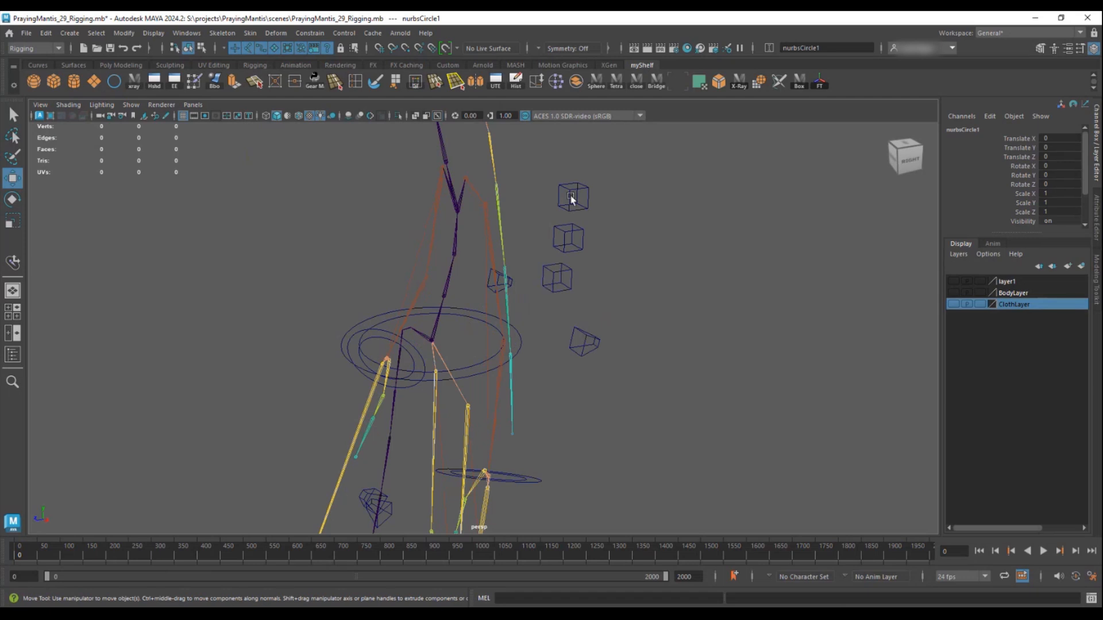
{"action": "left_click_drag", "start_coordinate": [573, 202], "coordinate": [428, 499], "text": "alt"}
{"action": "key", "text": "r"}
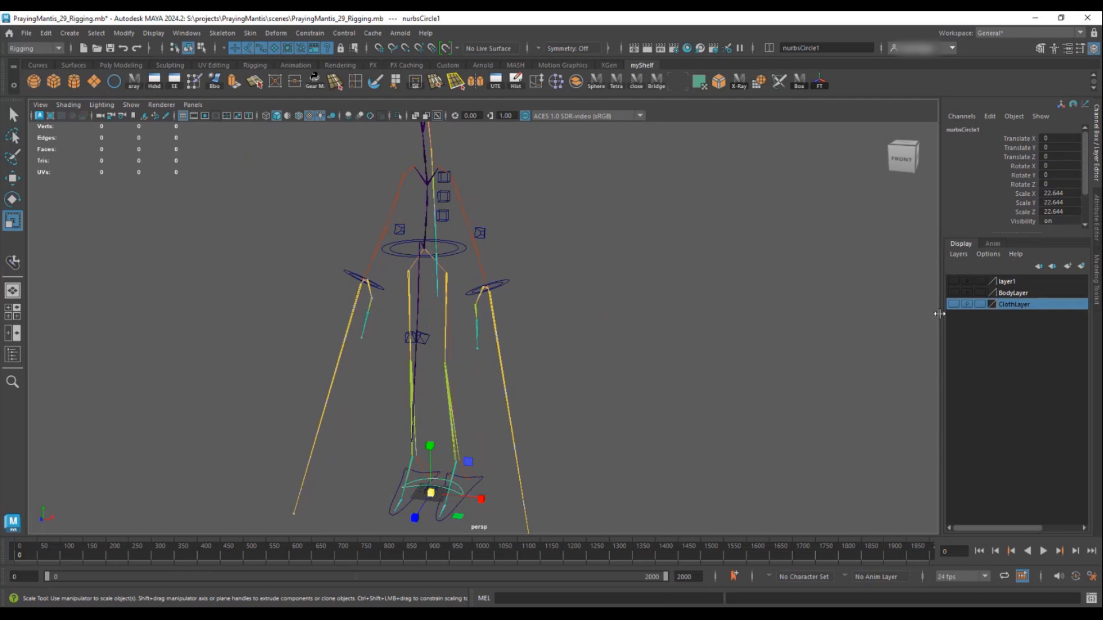
- Check the crescent against BodyLayer and ClothLayer, and move it onto the left shoulder joint at X 16.24, Y 229.35, Z -6.186
{"action": "left_click", "coordinate": [954, 293]}
{"action": "left_click", "coordinate": [953, 304]}
{"action": "left_click_drag", "start_coordinate": [629, 274], "coordinate": [463, 189], "text": "alt"}
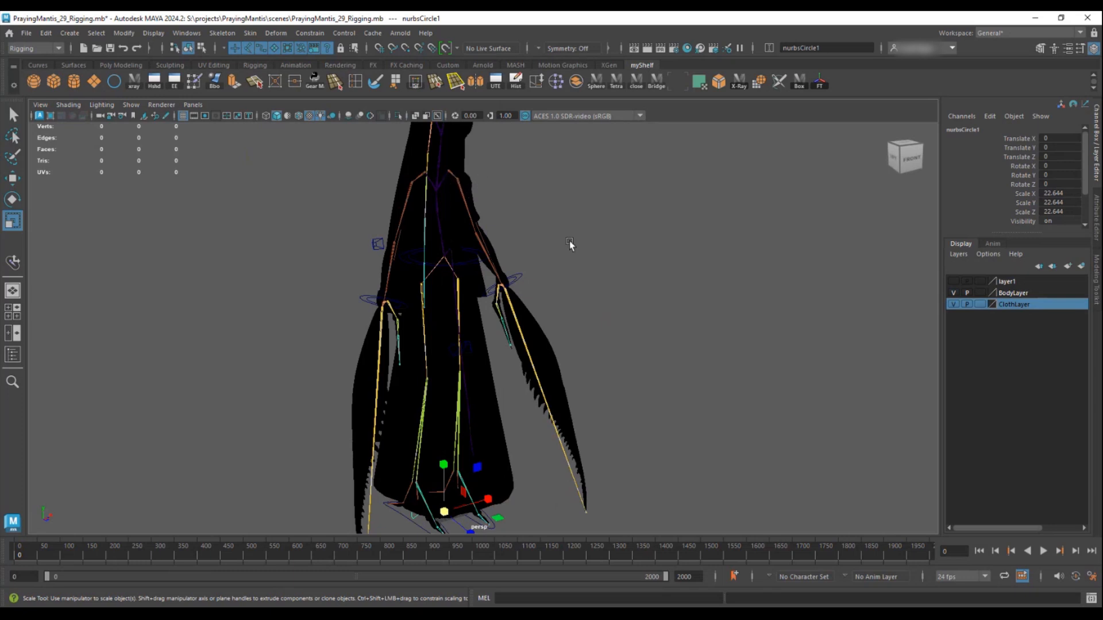
{"action": "left_click", "coordinate": [954, 304]}
{"action": "left_click", "coordinate": [953, 293]}
{"action": "left_click_drag", "start_coordinate": [603, 364], "coordinate": [591, 384], "text": "alt"}
{"action": "key", "text": "w"}
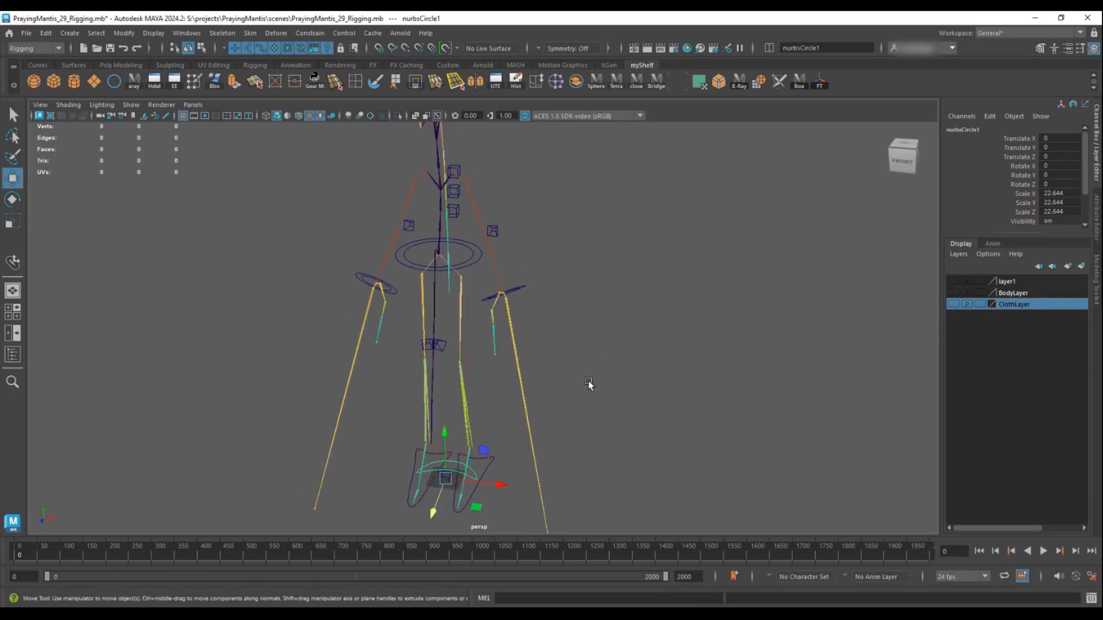
{"action": "left_click_drag", "start_coordinate": [467, 476], "coordinate": [475, 201]}
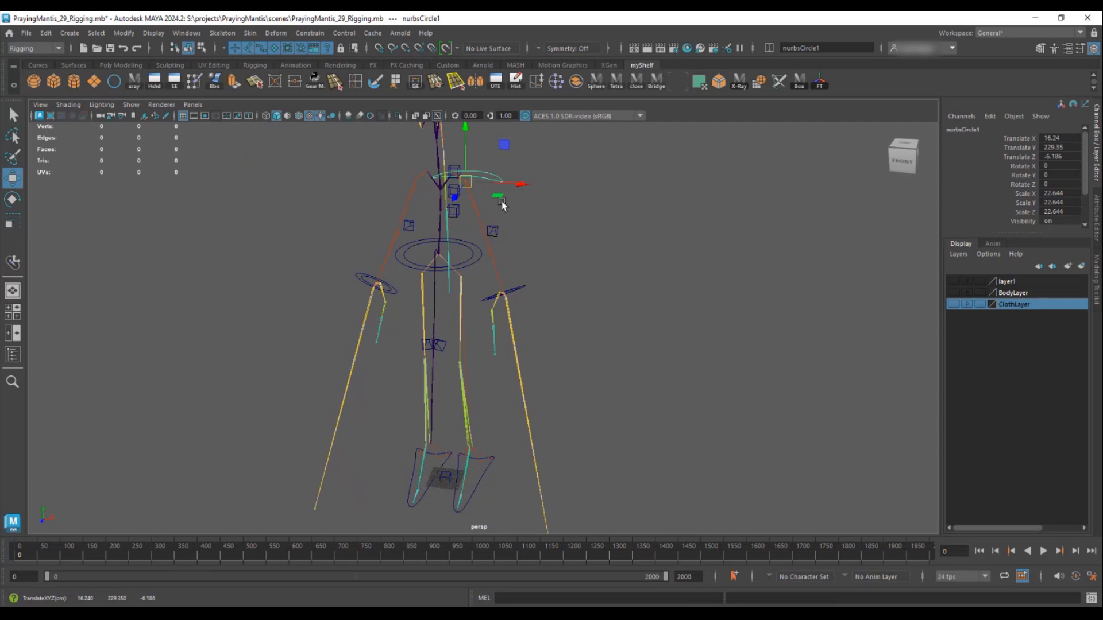
- Rotate the crescent to 90 degrees in X and 90 degrees in Y so it stands upright at the shoulder
{"action": "middle_click_drag", "start_coordinate": [501, 201], "coordinate": [529, 308], "text": "alt"}
{"action": "right_click_drag", "start_coordinate": [529, 308], "coordinate": [586, 369], "text": "alt"}
{"action": "mouse_move", "coordinate": [586, 369]}
{"action": "left_mouse_down", "text": "alt"}
{"action": "mouse_move", "coordinate": [609, 384]}
{"action": "mouse_move", "coordinate": [598, 380]}
{"action": "left_mouse_up", "text": "alt"}
{"action": "key", "text": "e"}
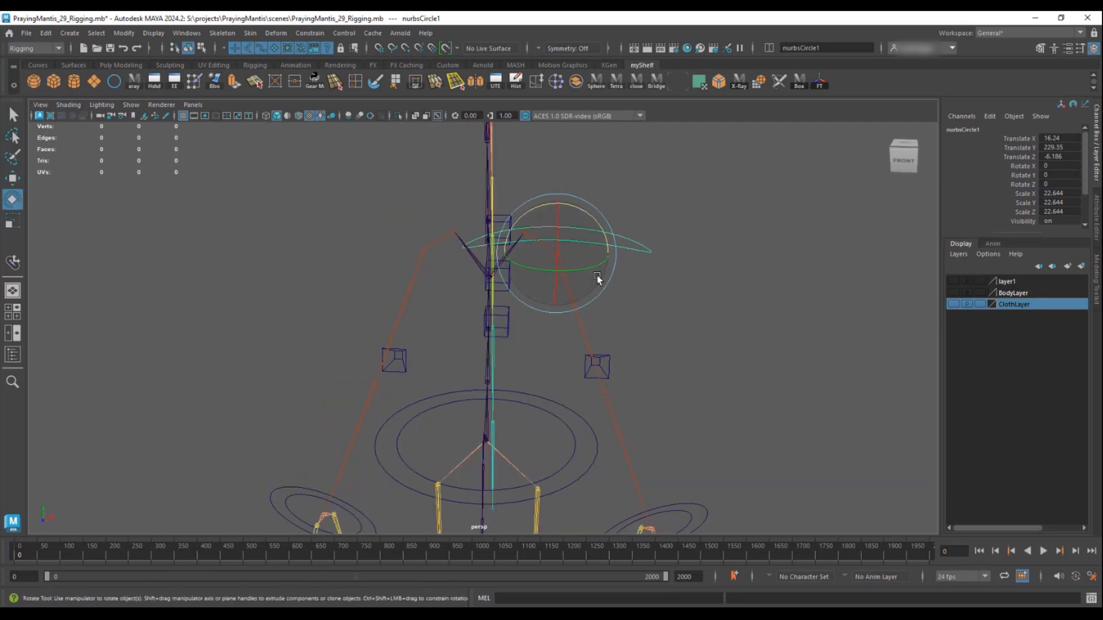
{"action": "left_click_drag", "start_coordinate": [558, 214], "coordinate": [557, 242]}
{"action": "left_click_drag", "start_coordinate": [559, 177], "coordinate": [556, 156]}
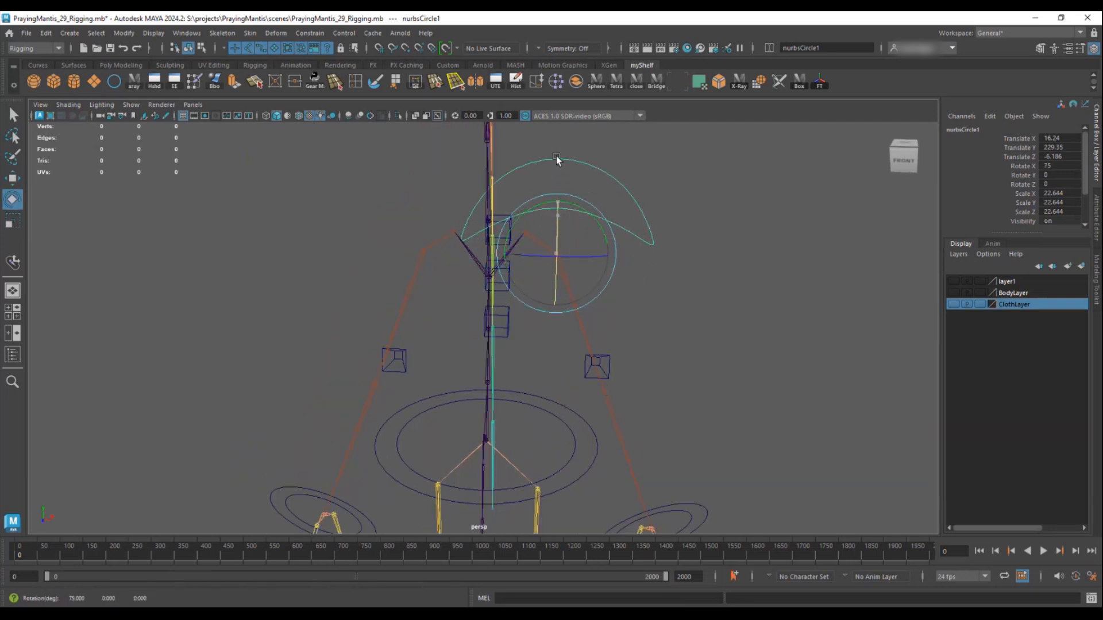
{"action": "left_click_drag", "start_coordinate": [519, 260], "coordinate": [569, 353]}
- Duplicate the shoulder crescent and move the copy to the opposite shoulder at X -16.285, Y 229.35, Z -6.076
{"action": "key", "text": "ctrl+d"}
{"action": "key", "text": "w"}
{"action": "left_click_drag", "start_coordinate": [592, 278], "coordinate": [481, 276]}
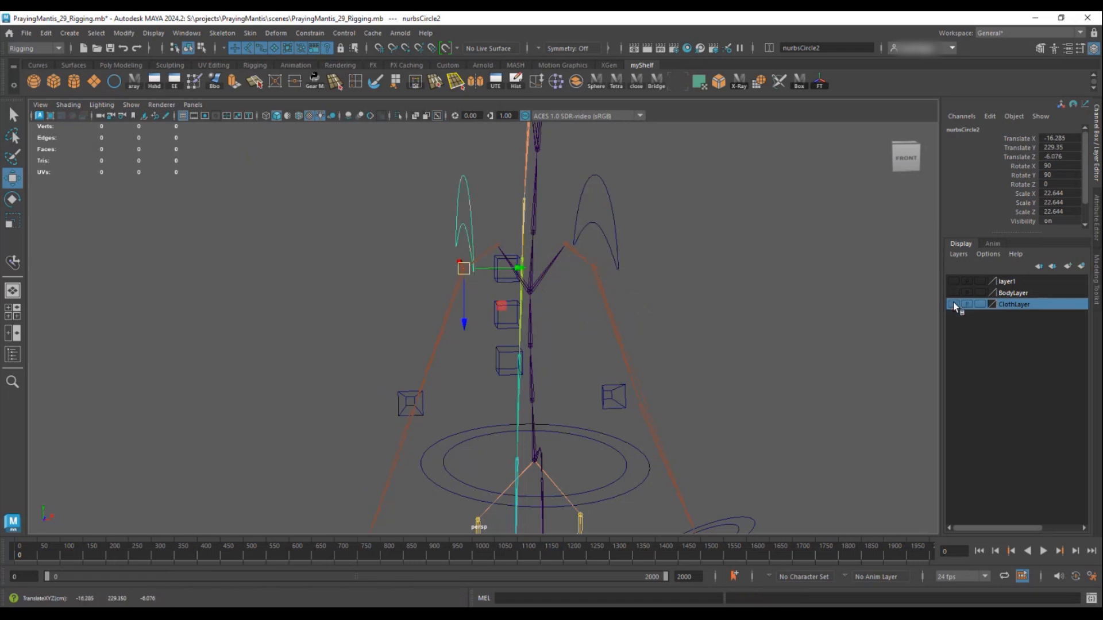
- Show ClothLayer and layer1, tilt the left shoulder crescent outward, and rotate the opposite one to 60 degrees in X
{"action": "left_click", "coordinate": [954, 305]}
{"action": "left_click", "coordinate": [953, 282]}
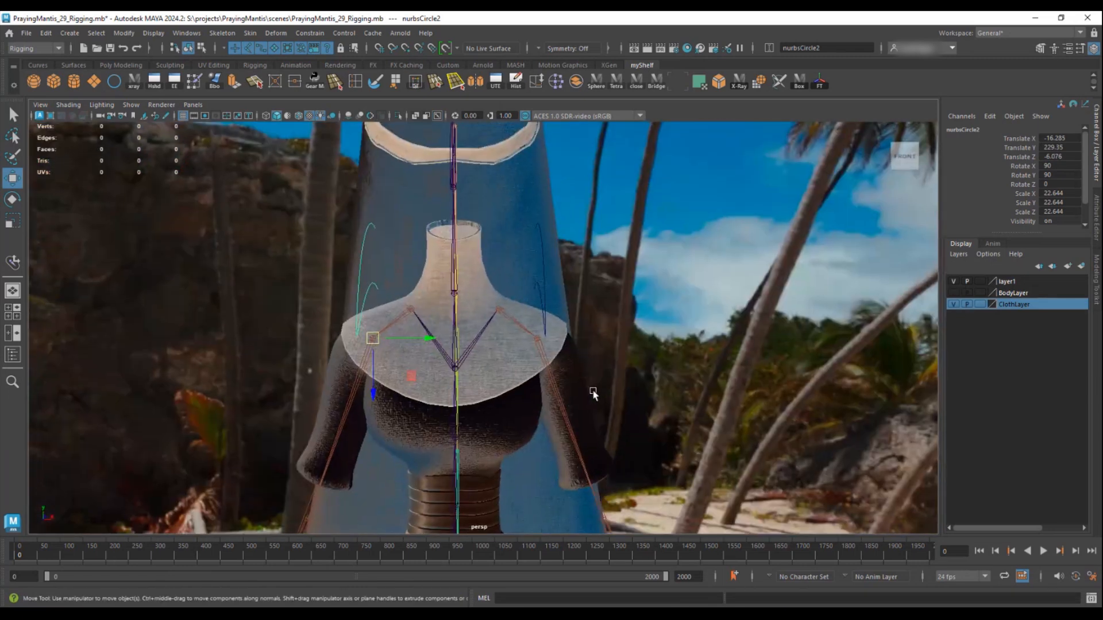
{"action": "left_click_drag", "start_coordinate": [593, 393], "coordinate": [560, 257], "text": "alt"}
{"action": "left_click", "coordinate": [553, 252]}
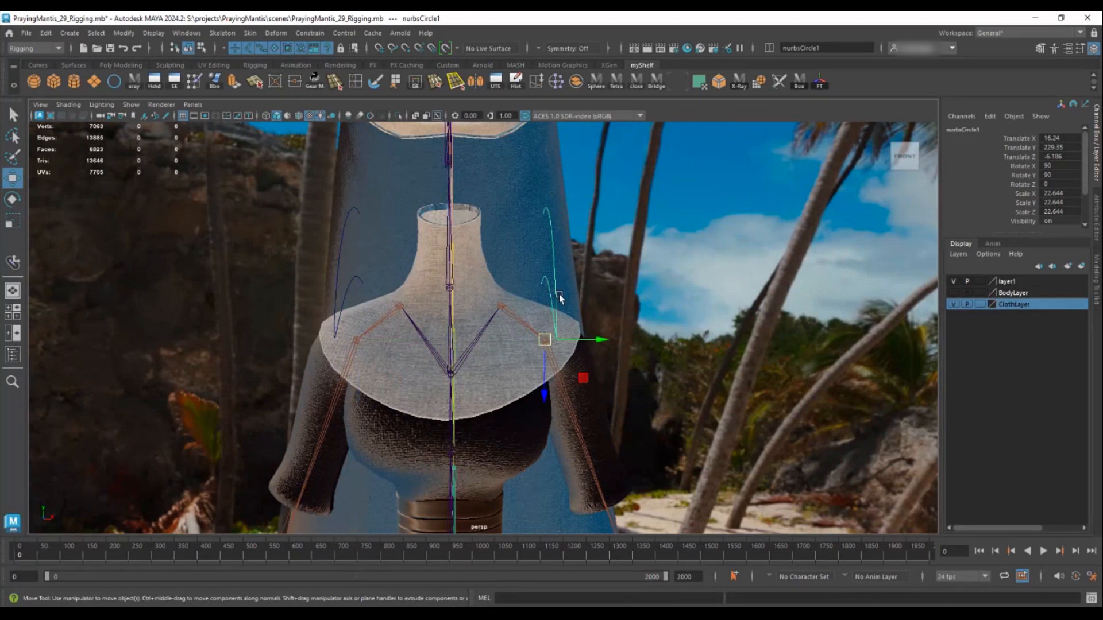
{"action": "key", "text": "e"}
{"action": "left_click_drag", "start_coordinate": [516, 306], "coordinate": [522, 297]}
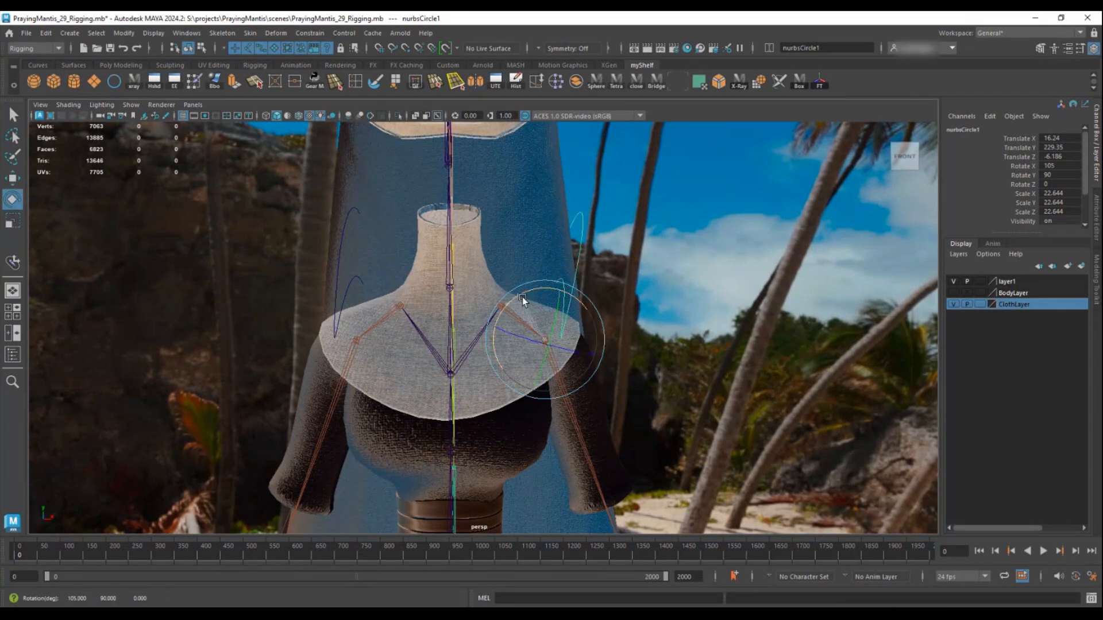
{"action": "left_click", "coordinate": [326, 253]}
{"action": "left_click_drag", "start_coordinate": [378, 295], "coordinate": [370, 310]}
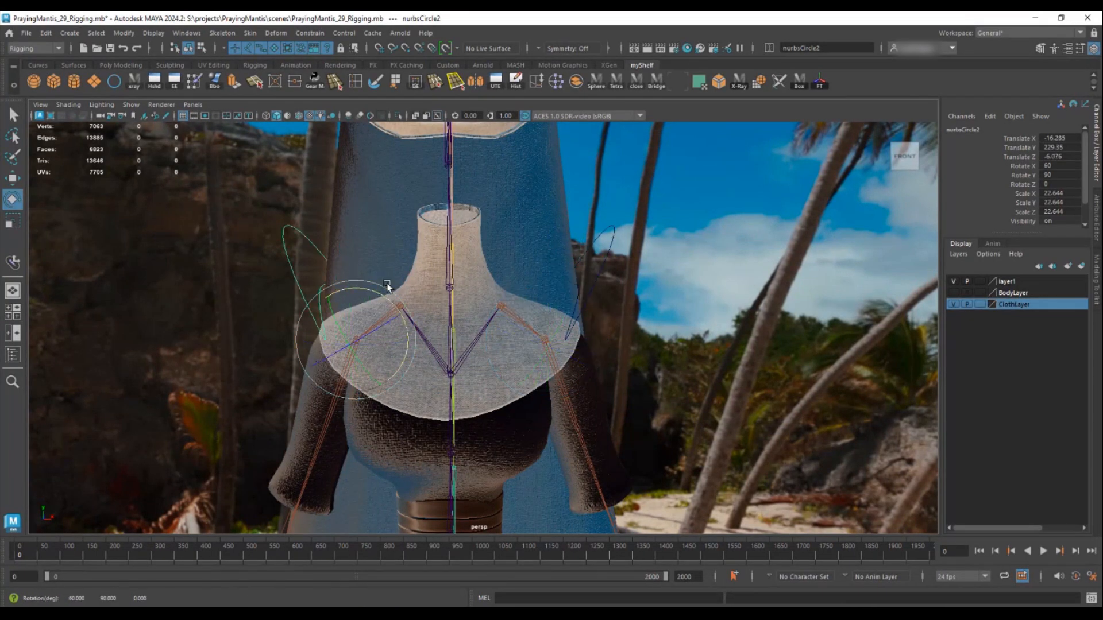
- Hide layer1 and ClothLayer, and select both shoulder crescents
{"action": "left_click_drag", "start_coordinate": [579, 280], "coordinate": [614, 292], "text": "alt"}
{"action": "left_click", "coordinate": [612, 281]}
{"action": "left_click", "coordinate": [953, 282]}
{"action": "left_click", "coordinate": [953, 304]}
{"action": "left_click", "coordinate": [575, 293]}
{"action": "left_click", "coordinate": [311, 297], "text": "shift"}
{"action": "mouse_move", "coordinate": [311, 297]}
{"action": "left_mouse_down", "text": "alt"}
{"action": "mouse_move", "coordinate": [404, 291]}
{"action": "mouse_move", "coordinate": [316, 299]}
{"action": "left_mouse_up", "text": "alt"}
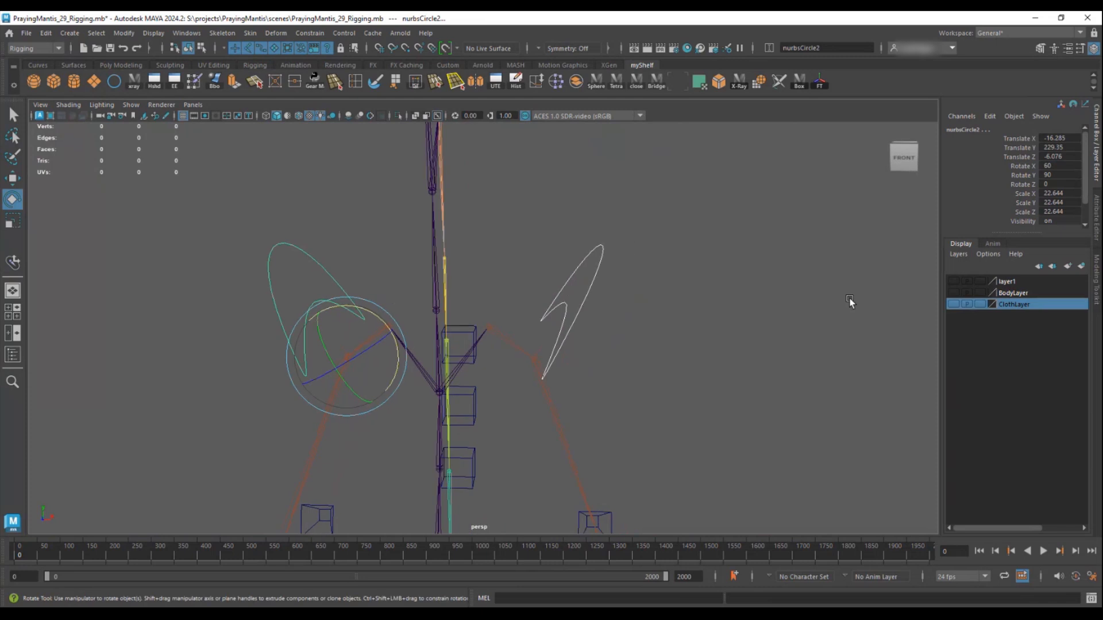
- Check both crescents against ClothLayer and layer1, hide the layers, and freeze the crescents' transformations
{"action": "left_click", "coordinate": [952, 304]}
{"action": "left_click_drag", "start_coordinate": [896, 304], "coordinate": [777, 311], "text": "alt"}
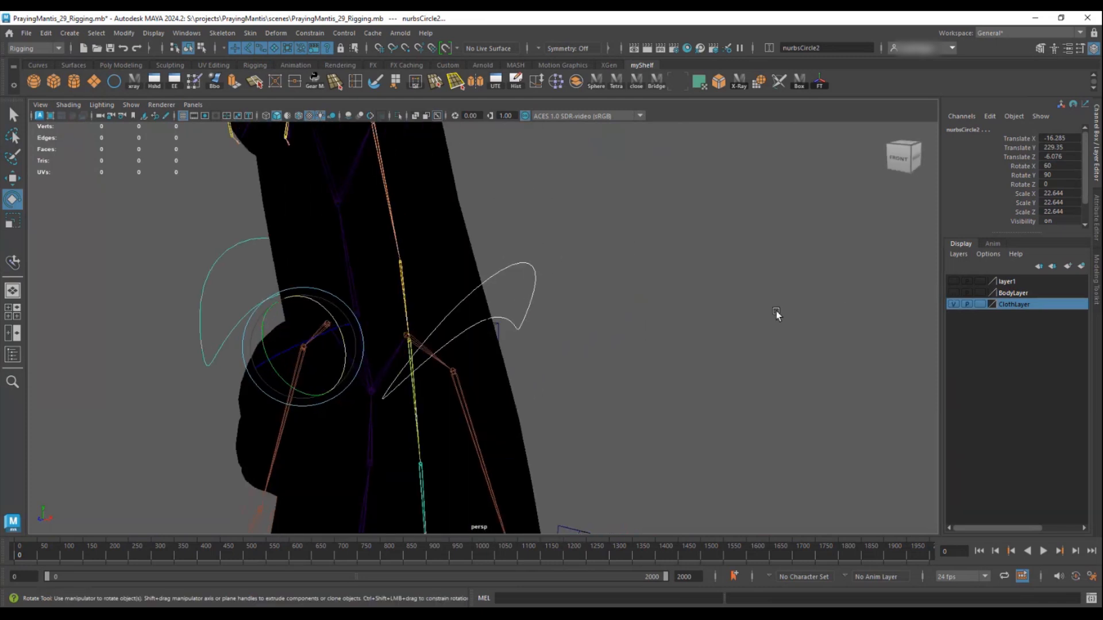
{"action": "left_click", "coordinate": [953, 282]}
{"action": "left_click_drag", "start_coordinate": [605, 286], "coordinate": [935, 279], "text": "alt"}
{"action": "left_click", "coordinate": [954, 304]}
{"action": "left_click", "coordinate": [953, 281]}
{"action": "left_click_drag", "start_coordinate": [755, 285], "coordinate": [575, 279], "text": "alt"}
{"action": "left_click", "coordinate": [122, 33]}
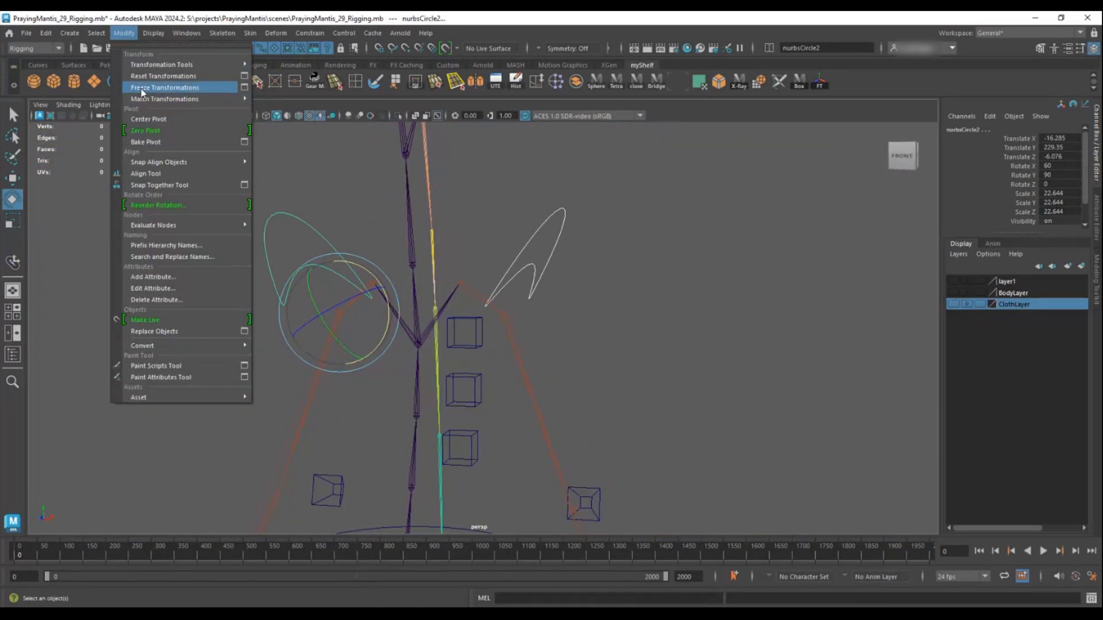
{"action": "left_click", "coordinate": [143, 98]}
- Parent-constrain ikHandle11 at the left shoulder to the left shoulder crescent
{"action": "left_click_drag", "start_coordinate": [517, 230], "coordinate": [598, 214], "text": "alt"}
{"action": "left_click", "coordinate": [600, 264]}
{"action": "left_click_drag", "start_coordinate": [599, 261], "coordinate": [674, 309], "text": "alt"}
{"action": "key", "text": "q"}
{"action": "left_click", "coordinate": [652, 327]}
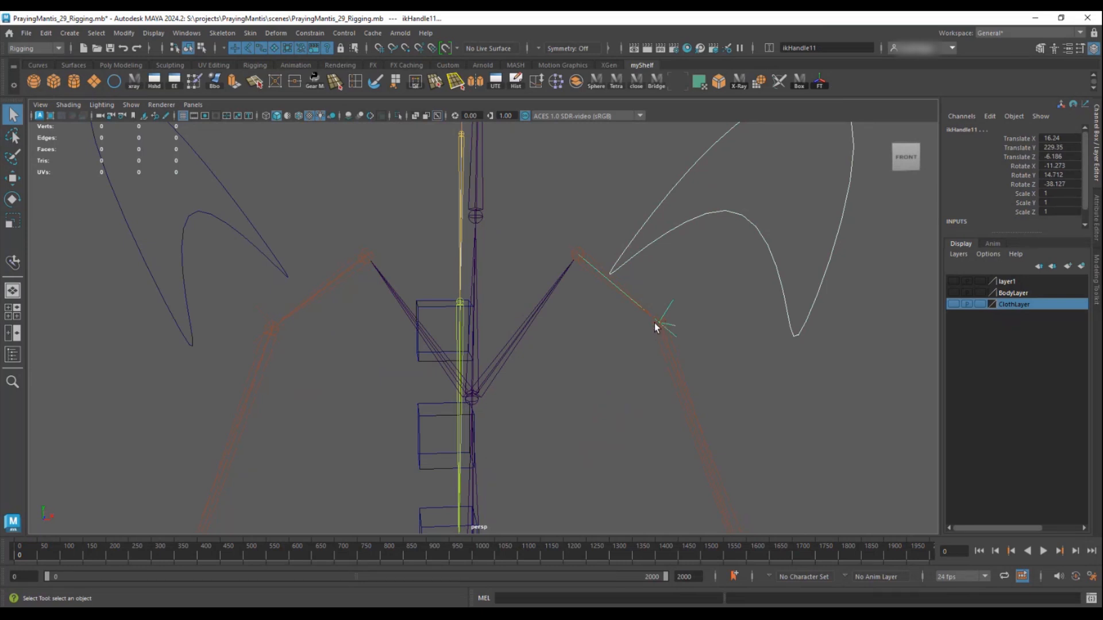
{"action": "left_click", "coordinate": [303, 36]}
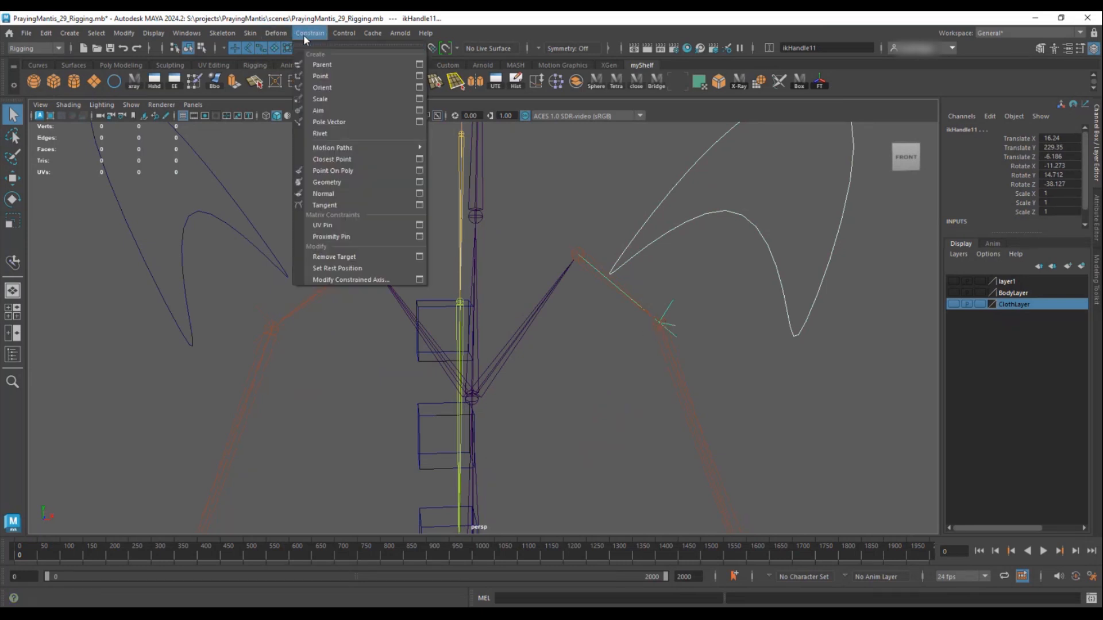
{"action": "left_click", "coordinate": [323, 66]}
- Parent-constrain the opposite shoulder's IK handle to its own crescent control
{"action": "left_click_drag", "start_coordinate": [248, 204], "coordinate": [213, 250]}
{"action": "left_click", "coordinate": [260, 313], "text": "shift"}
{"action": "left_click", "coordinate": [310, 33]}
{"action": "left_click", "coordinate": [323, 66]}
- Test-move both shoulder controls together and undo the move
{"action": "scroll", "coordinate": [441, 153], "scroll_direction": "down", "scroll_amount": 5}
{"action": "left_click_drag", "start_coordinate": [441, 153], "coordinate": [415, 232], "text": "alt"}
{"action": "left_click", "coordinate": [557, 249]}
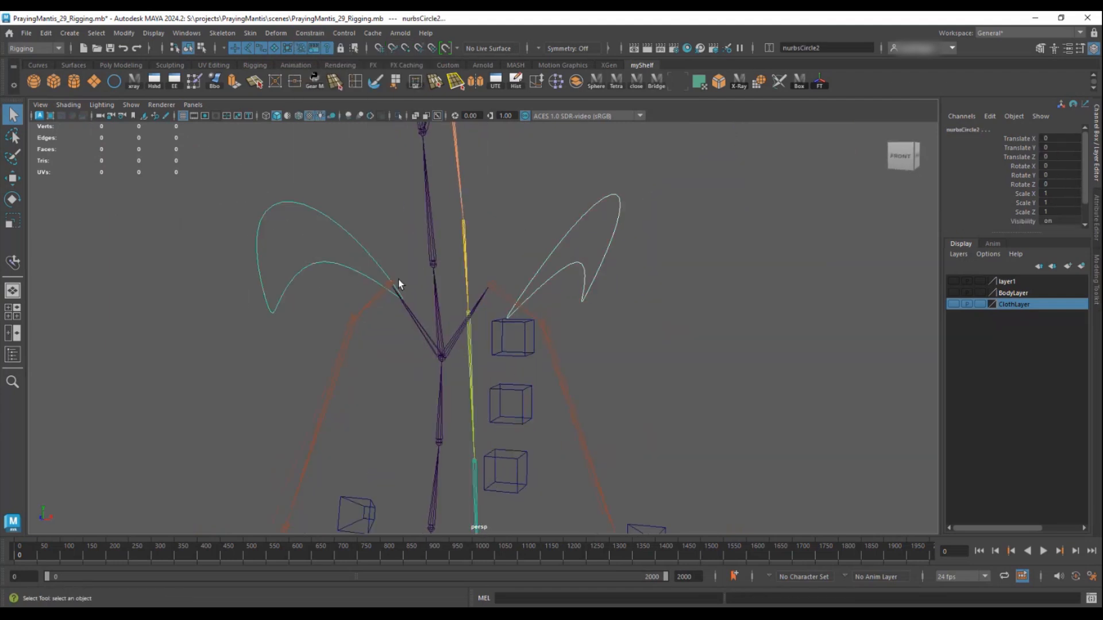
{"action": "key", "text": "w"}
{"action": "left_click_drag", "start_coordinate": [352, 264], "coordinate": [391, 333]}
{"action": "key", "text": "ctrl+z"}
- Test-rotate Spine2Ctrl, undo the rotation, and parent both shoulder controls under Spine2Ctrl
{"action": "left_click_drag", "start_coordinate": [636, 319], "coordinate": [540, 308], "text": "alt"}
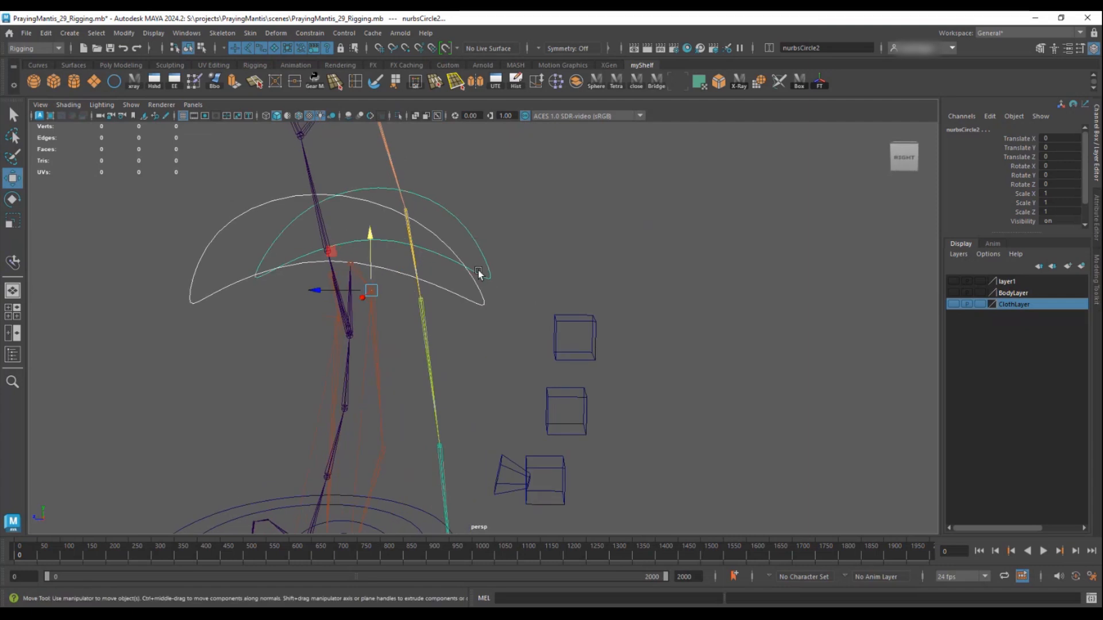
{"action": "left_click", "coordinate": [554, 339]}
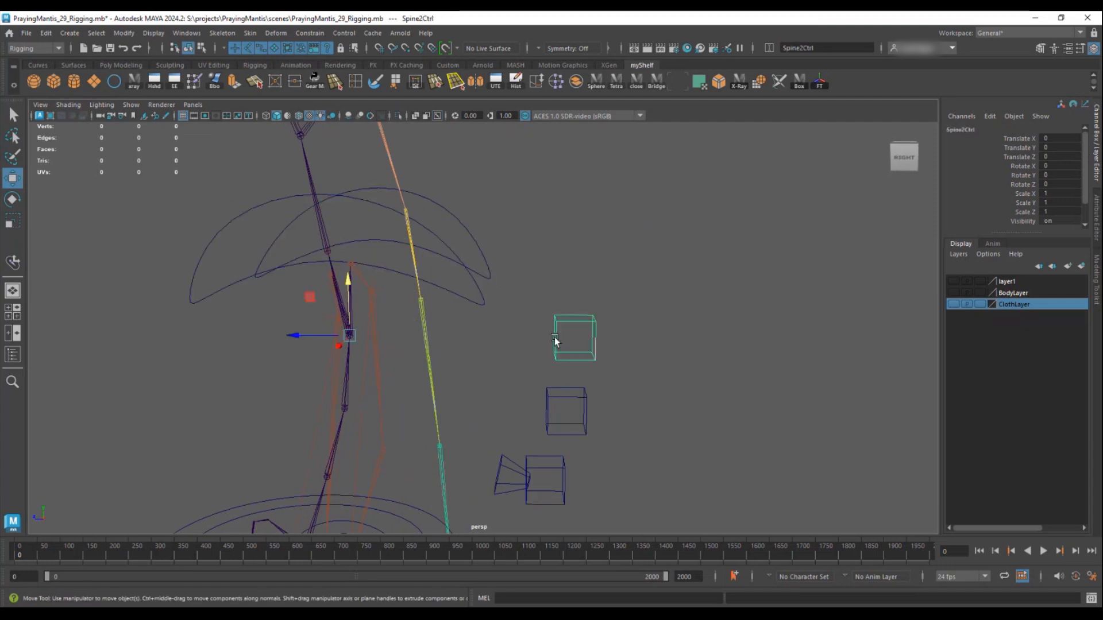
{"action": "key", "text": "e"}
{"action": "left_click_drag", "start_coordinate": [384, 299], "coordinate": [360, 294]}
{"action": "key", "text": "ctrl+z"}
{"action": "key", "text": "ctrl+z"}
{"action": "left_click_drag", "start_coordinate": [579, 309], "coordinate": [582, 343]}
{"action": "key", "text": "ctrl+z"}
- Rename the left shoulder control L_ShoulderCtrl and open the opposite shoulder control's name for editing
{"action": "left_click_drag", "start_coordinate": [485, 329], "coordinate": [702, 266], "text": "alt"}
{"action": "left_click", "coordinate": [970, 127]}
{"action": "type", "text": "L_Shoulder"}
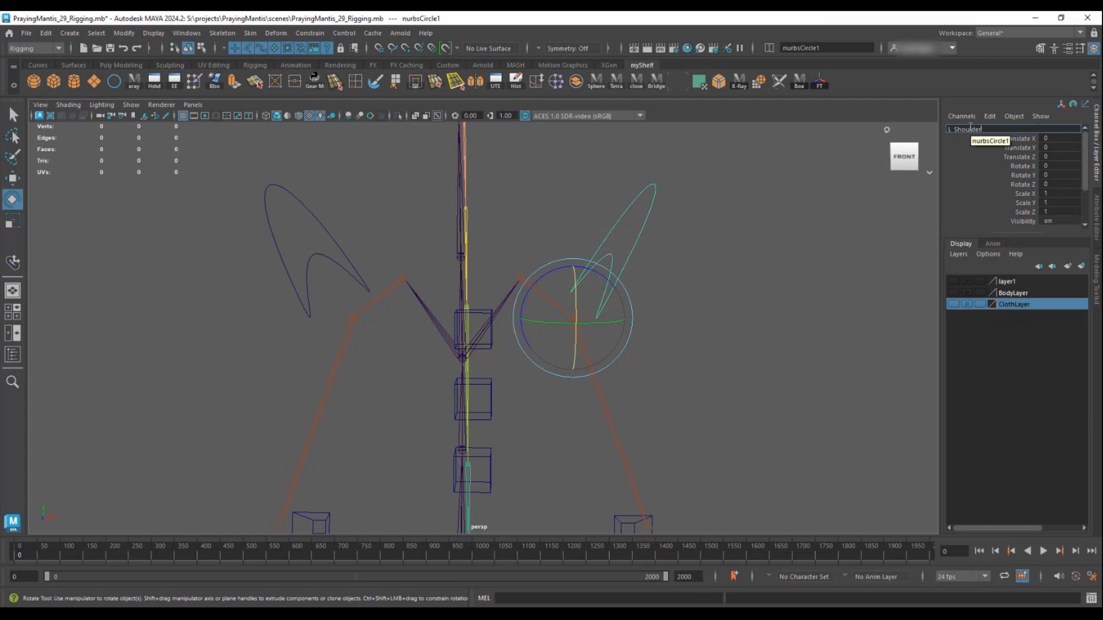
{"action": "key", "text": "Return"}
{"action": "left_click", "coordinate": [282, 189]}
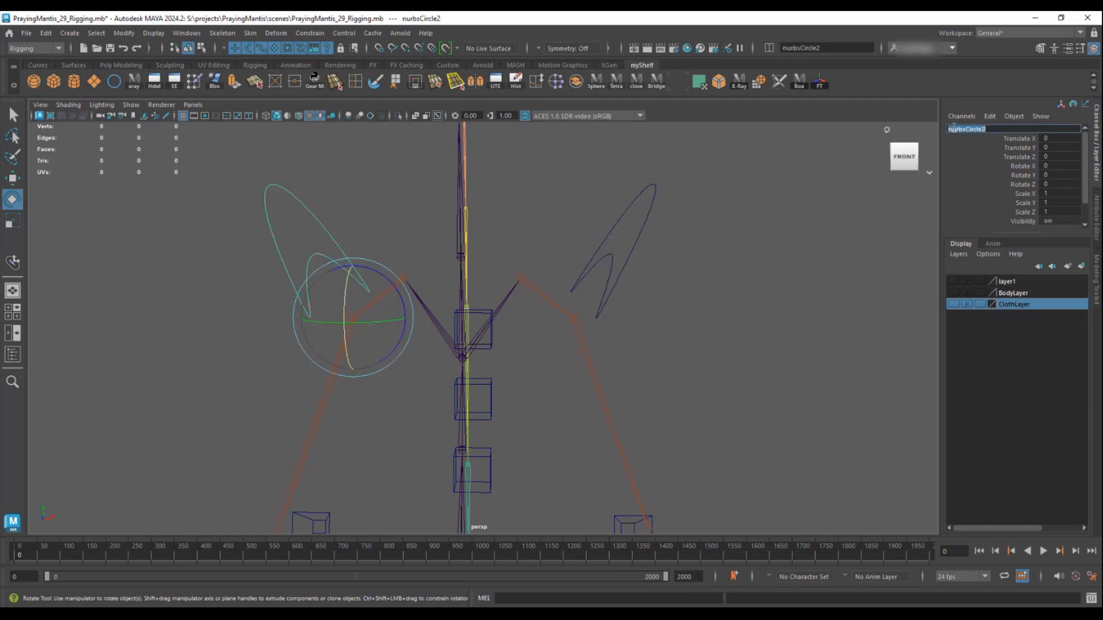
- Select the spine controls, examine the character with ClothLayer, BodyLayer and layer1 shown, and hide the layers again
{"action": "left_click_drag", "start_coordinate": [776, 175], "coordinate": [489, 348], "text": "alt"}
{"action": "left_click_drag", "start_coordinate": [517, 278], "coordinate": [578, 447]}
{"action": "left_click_drag", "start_coordinate": [345, 343], "coordinate": [884, 392], "text": "alt"}
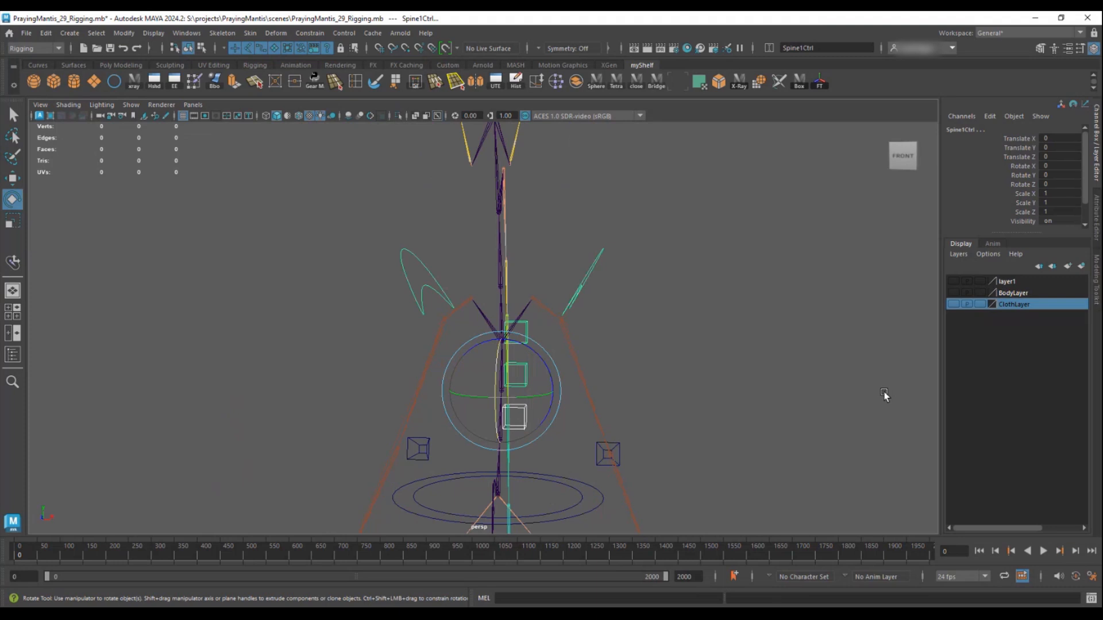
{"action": "left_click", "coordinate": [952, 304]}
{"action": "left_click", "coordinate": [952, 293]}
{"action": "left_click", "coordinate": [952, 281]}
{"action": "left_click_drag", "start_coordinate": [761, 277], "coordinate": [468, 287], "text": "alt"}
{"action": "middle_click_drag", "start_coordinate": [469, 288], "coordinate": [490, 387], "text": "alt"}
{"action": "left_click_drag", "start_coordinate": [541, 339], "coordinate": [463, 339], "text": "alt"}
{"action": "middle_click_drag", "start_coordinate": [462, 339], "coordinate": [499, 277], "text": "alt"}
{"action": "left_click_drag", "start_coordinate": [499, 277], "coordinate": [580, 264], "text": "alt"}
{"action": "left_click", "coordinate": [952, 305]}
{"action": "left_click", "coordinate": [952, 293]}
{"action": "left_click", "coordinate": [952, 281]}
- Create another NURBS circle and snap it to the base joint of the neck
{"action": "scroll", "coordinate": [491, 366], "scroll_direction": "down", "scroll_amount": 5}
{"action": "middle_click_drag", "start_coordinate": [491, 367], "coordinate": [469, 248], "text": "alt"}
{"action": "left_click", "coordinate": [114, 81]}
{"action": "scroll", "coordinate": [293, 316], "scroll_direction": "down", "scroll_amount": 4}
{"action": "left_click_drag", "start_coordinate": [292, 316], "coordinate": [422, 437], "text": "alt"}
{"action": "middle_click_drag", "start_coordinate": [422, 437], "coordinate": [384, 374], "text": "alt"}
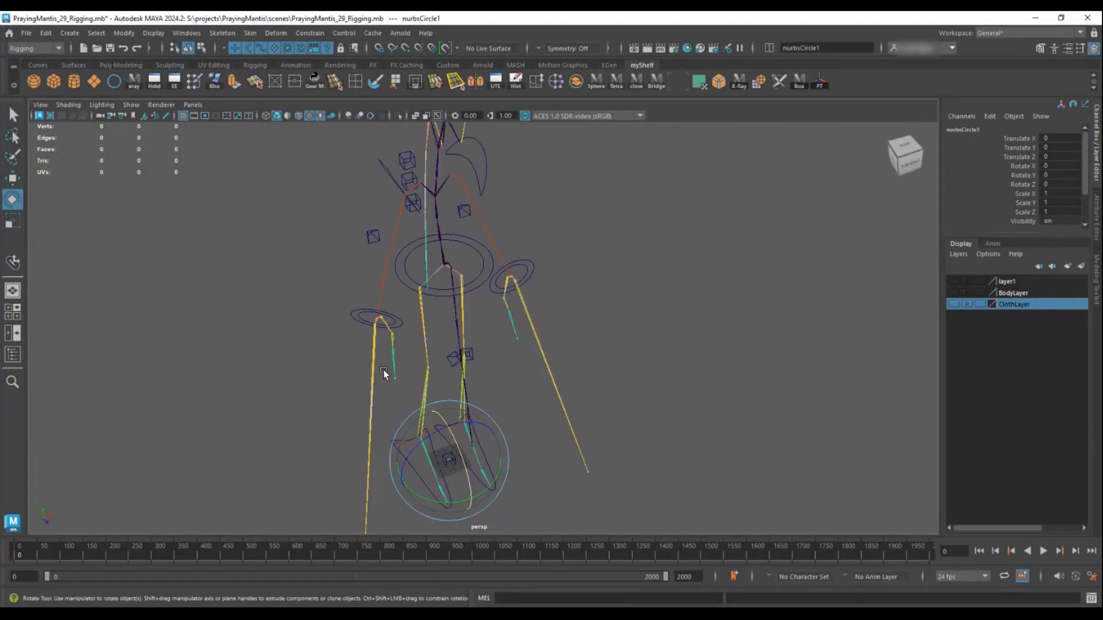
{"action": "key", "text": "w"}
{"action": "key", "text": "v"}
{"action": "left_click_drag", "start_coordinate": [451, 471], "coordinate": [438, 180]}
- Scale the neck circle uniformly to 16.01
{"action": "scroll", "coordinate": [493, 220], "scroll_direction": "up", "scroll_amount": 3}
{"action": "middle_click_drag", "start_coordinate": [499, 207], "coordinate": [562, 338], "text": "alt"}
{"action": "left_click_drag", "start_coordinate": [562, 338], "coordinate": [643, 359], "text": "alt"}
{"action": "scroll", "coordinate": [643, 359], "scroll_direction": "up", "scroll_amount": 4}
{"action": "middle_click_drag", "start_coordinate": [643, 359], "coordinate": [660, 431], "text": "alt"}
{"action": "left_click_drag", "start_coordinate": [660, 432], "coordinate": [598, 474], "text": "alt"}
{"action": "key", "text": "r"}
{"action": "left_click_drag", "start_coordinate": [394, 309], "coordinate": [422, 316]}
- Duplicate the neck circle and move the copy onto the head joint at Y 258.172, Z 2.881
{"action": "key", "text": "ctrl+d"}
{"action": "key", "text": "w"}
{"action": "left_click_drag", "start_coordinate": [469, 399], "coordinate": [475, 381], "text": "alt"}
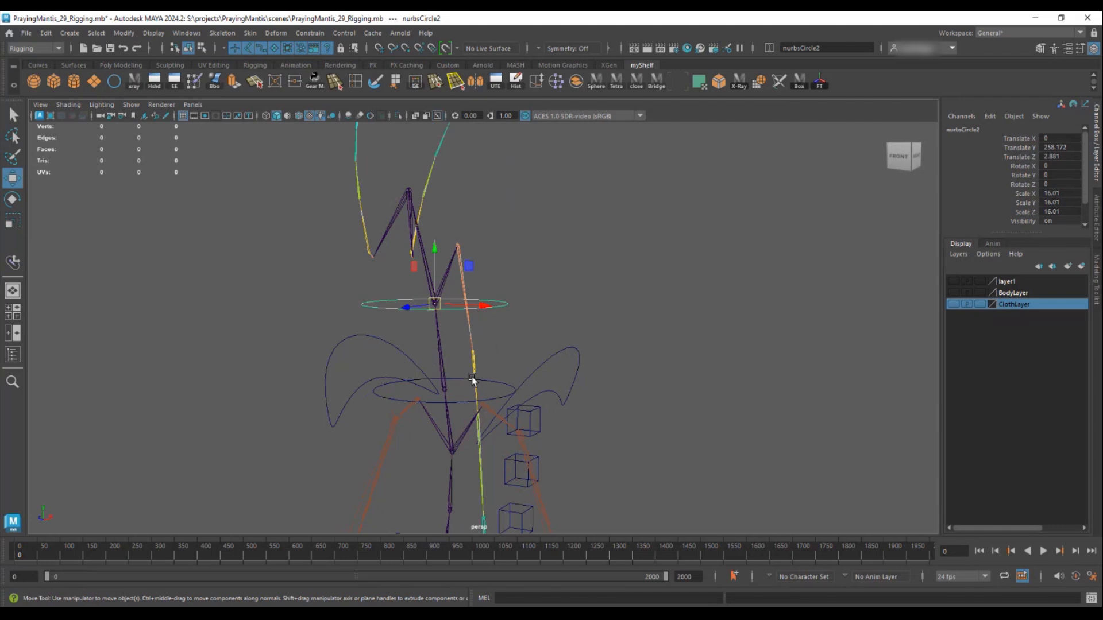
- Delete the neck circle's construction history and add the head circle to the selection
{"action": "left_click", "coordinate": [561, 346]}
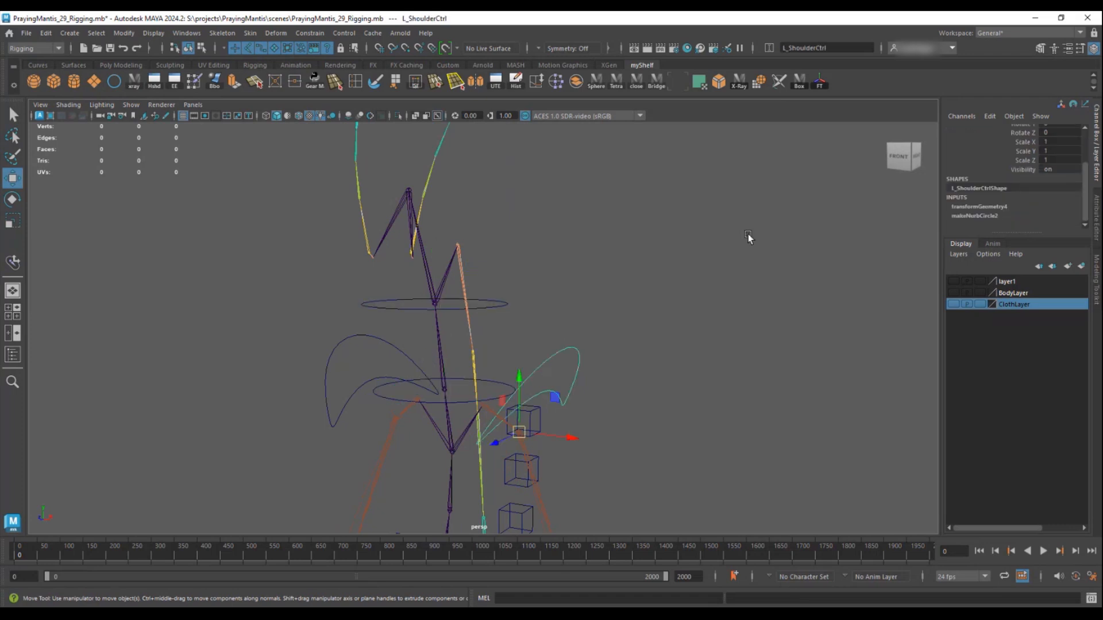
{"action": "left_click", "coordinate": [463, 380]}
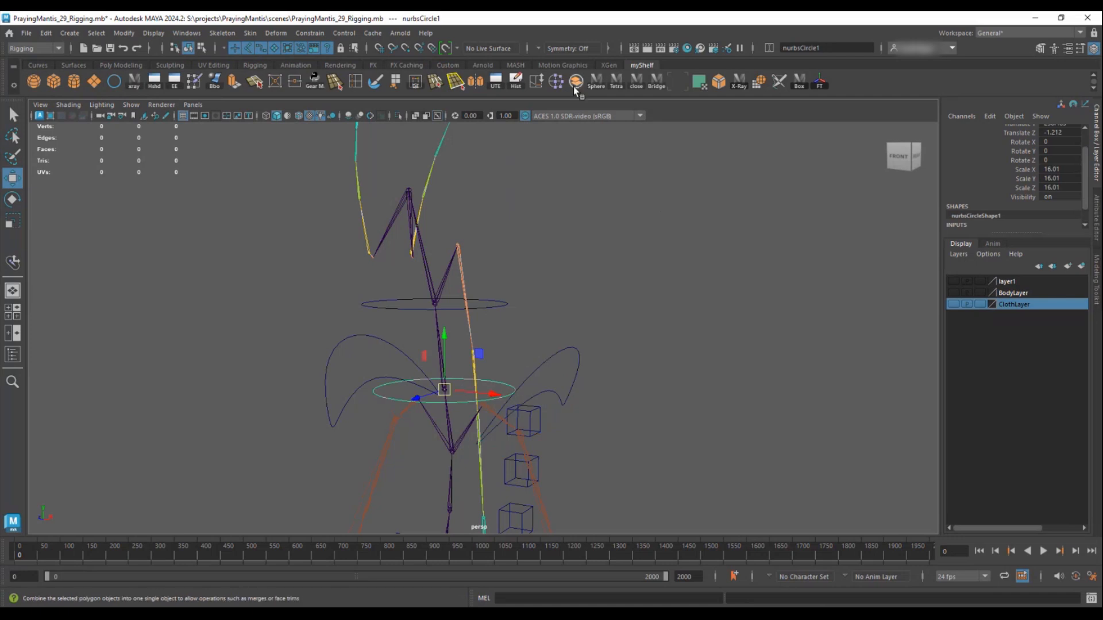
{"action": "left_click", "coordinate": [516, 81]}
{"action": "left_click_drag", "start_coordinate": [474, 269], "coordinate": [550, 336], "text": "shift"}
- Show BodyLayer, ClothLayer and layer1, and tilt the head circle around the mantis's lower face
{"action": "left_click", "coordinate": [953, 293]}
{"action": "left_click", "coordinate": [952, 304]}
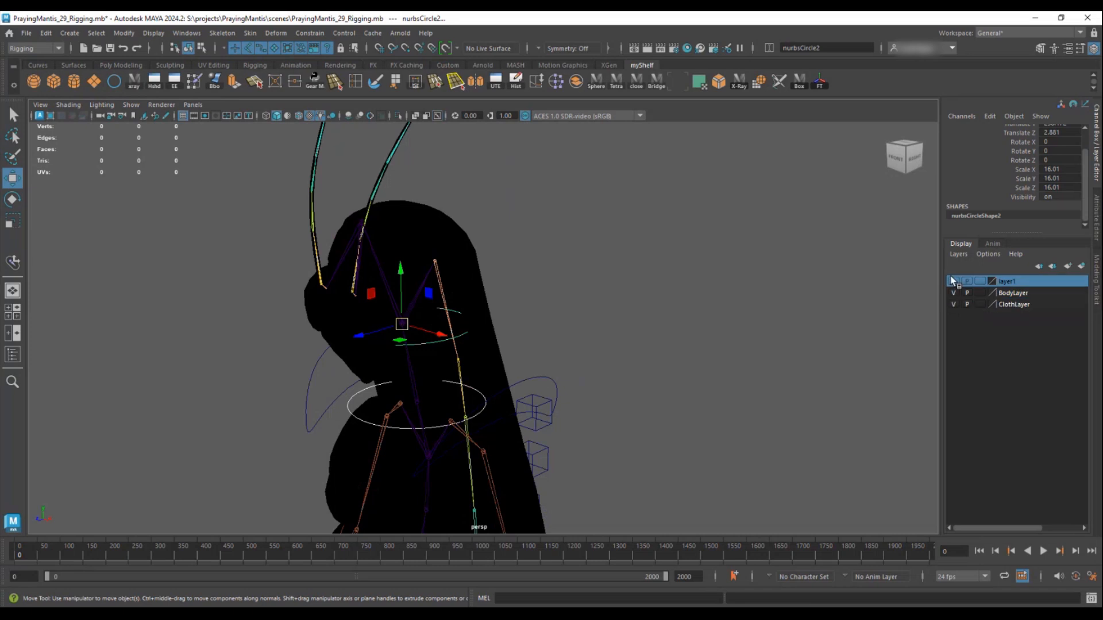
{"action": "left_click", "coordinate": [952, 282]}
{"action": "scroll", "coordinate": [660, 323], "scroll_direction": "up", "scroll_amount": 10}
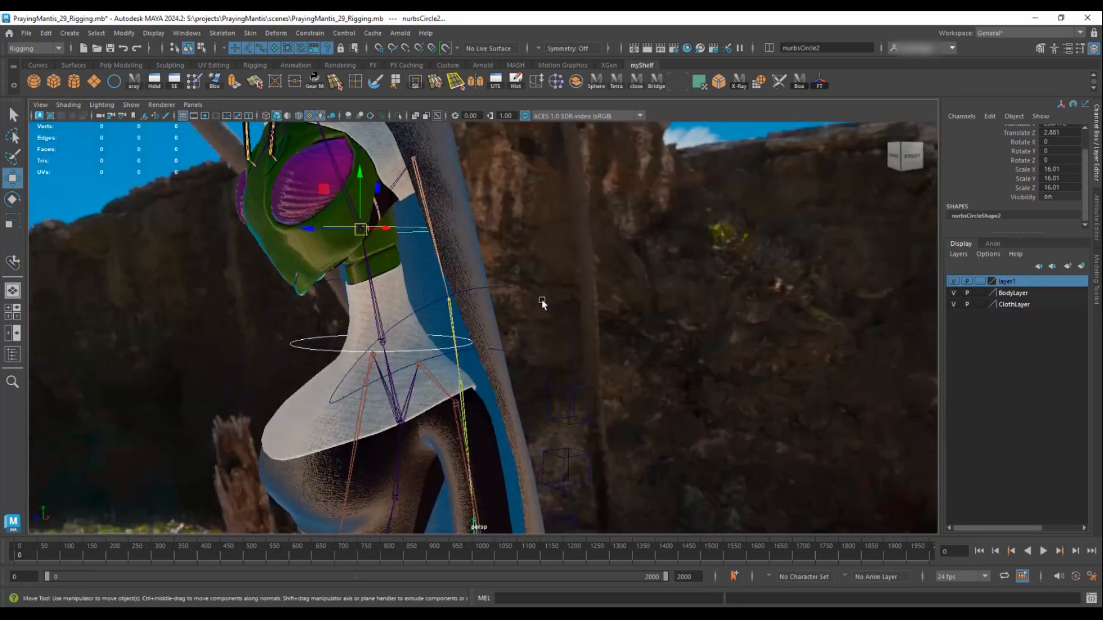
{"action": "left_click", "coordinate": [270, 353]}
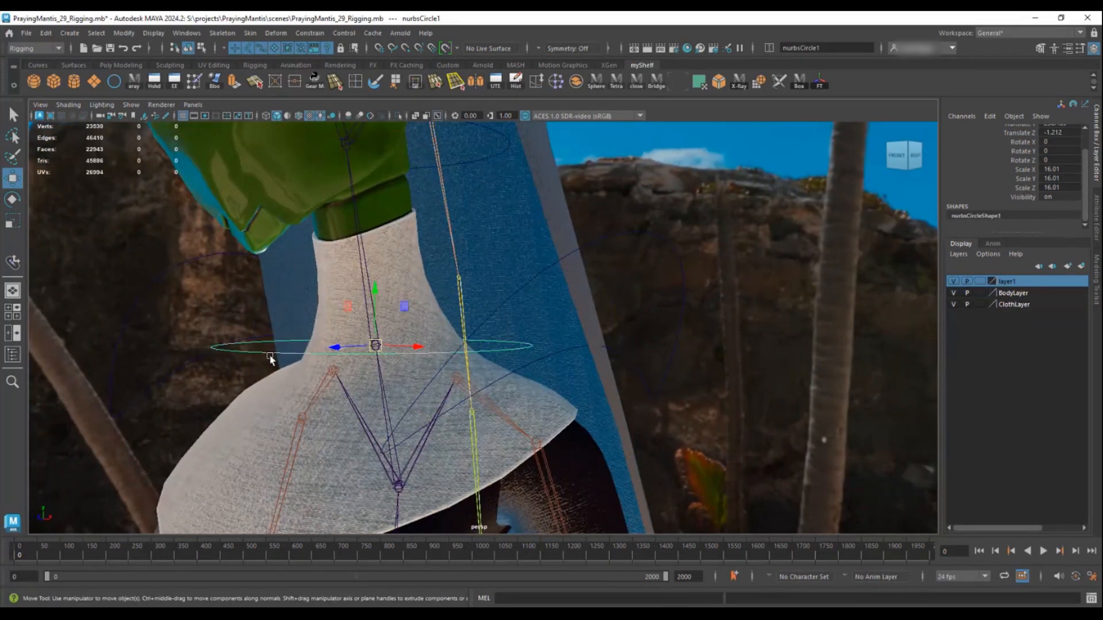
{"action": "left_click_drag", "start_coordinate": [339, 354], "coordinate": [281, 352], "text": "alt"}
{"action": "middle_click_drag", "start_coordinate": [281, 352], "coordinate": [292, 414], "text": "alt"}
{"action": "left_click", "coordinate": [361, 208]}
{"action": "left_click_drag", "start_coordinate": [357, 230], "coordinate": [448, 350], "text": "alt"}
{"action": "key", "text": "e"}
- Select the neck circle together with the head circle and freeze their transformations
{"action": "left_click", "coordinate": [318, 417]}
{"action": "left_click_drag", "start_coordinate": [435, 247], "coordinate": [500, 236], "text": "alt"}
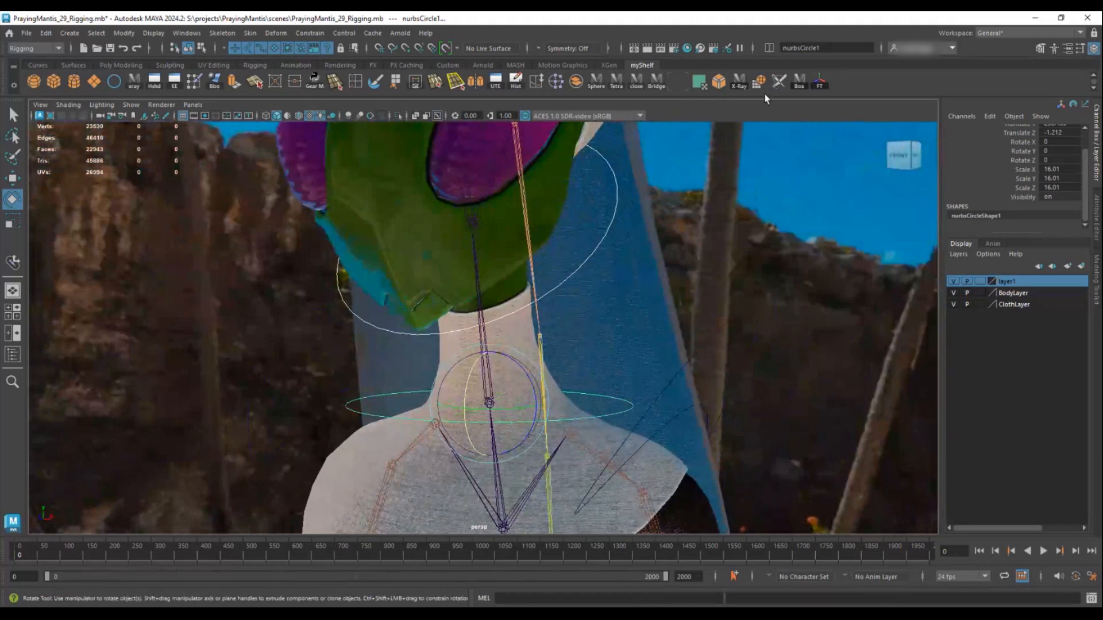
{"action": "left_click_drag", "start_coordinate": [709, 221], "coordinate": [870, 278], "text": "alt"}
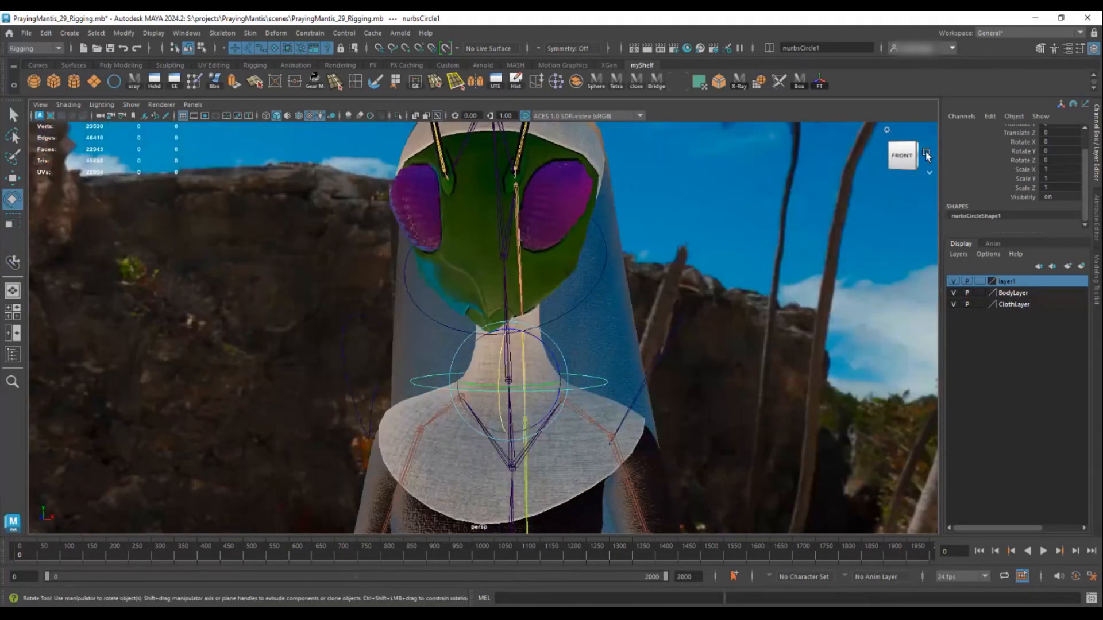
- Rename the head circle as HeadCtrl
{"action": "scroll", "coordinate": [988, 167], "scroll_direction": "up", "scroll_amount": 2}
{"action": "double_click", "coordinate": [976, 129]}
{"action": "left_click", "coordinate": [601, 282]}
{"action": "type", "text": "HeadC"}
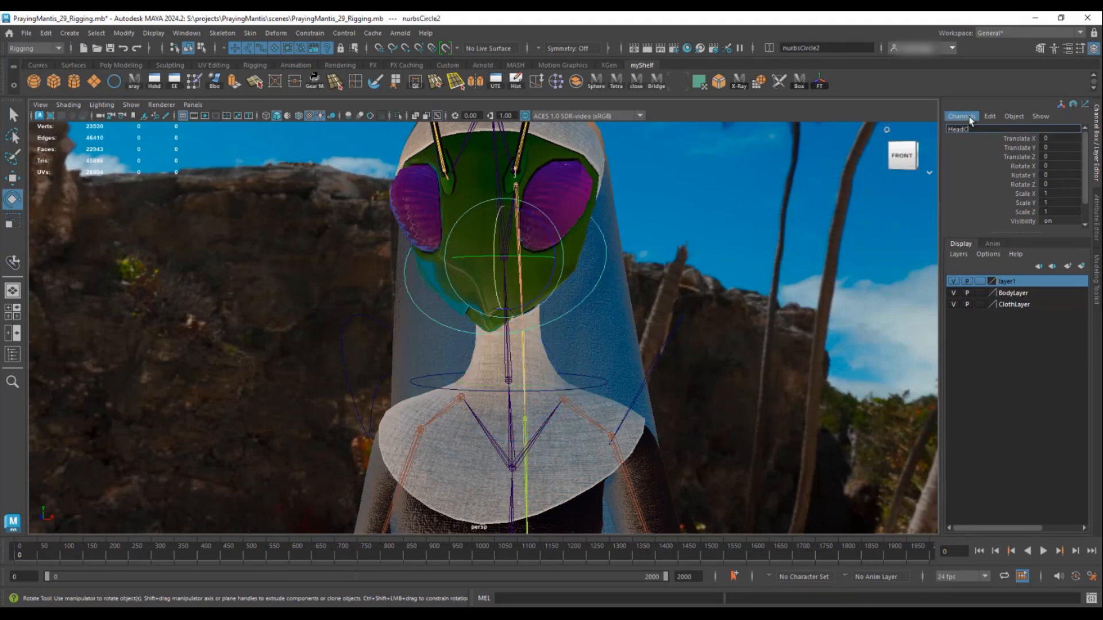
{"action": "type", "text": "trl"}
{"action": "key", "text": "Return"}
- Parent HeadCtrl under NeckCtrl, and parent NeckCtrl under Spine2Ctrl
{"action": "left_click_drag", "start_coordinate": [571, 323], "coordinate": [528, 259], "text": "alt"}
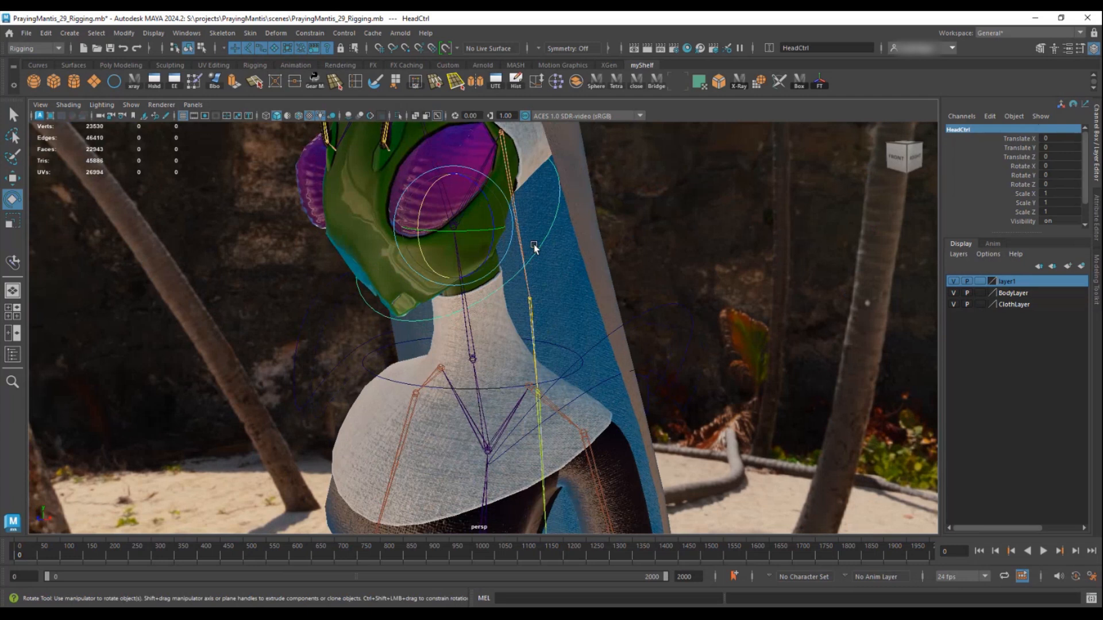
{"action": "left_click", "coordinate": [555, 342], "text": "shift"}
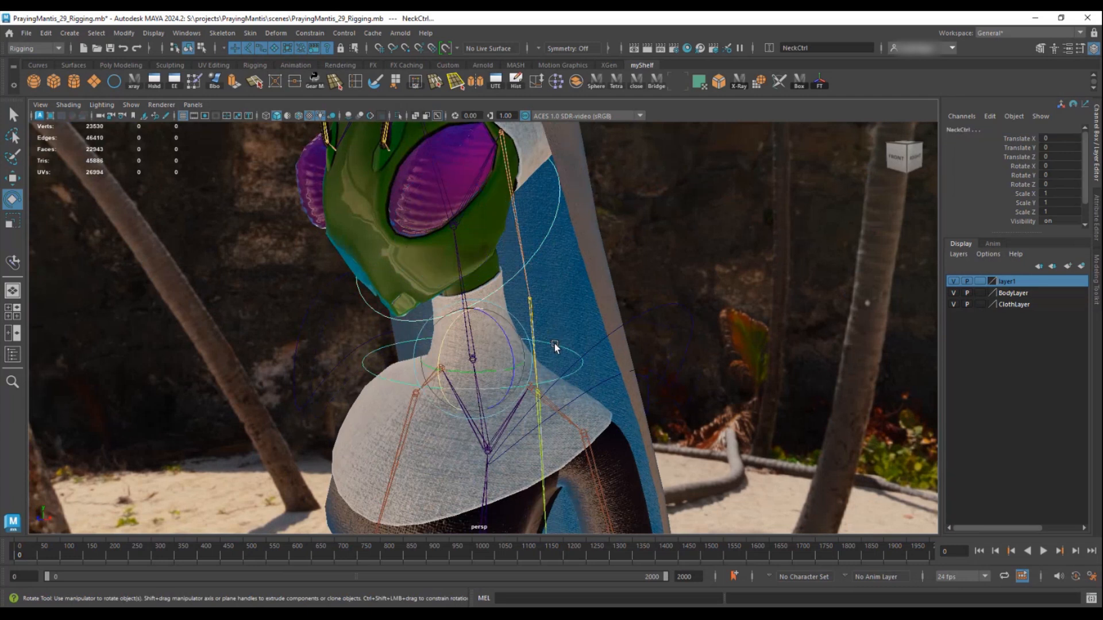
{"action": "key", "text": "p"}
{"action": "left_click", "coordinate": [553, 345]}
{"action": "middle_click_drag", "start_coordinate": [668, 406], "coordinate": [613, 358], "text": "alt"}
{"action": "left_click_drag", "start_coordinate": [612, 356], "coordinate": [487, 330], "text": "alt"}
{"action": "left_click", "coordinate": [598, 371]}
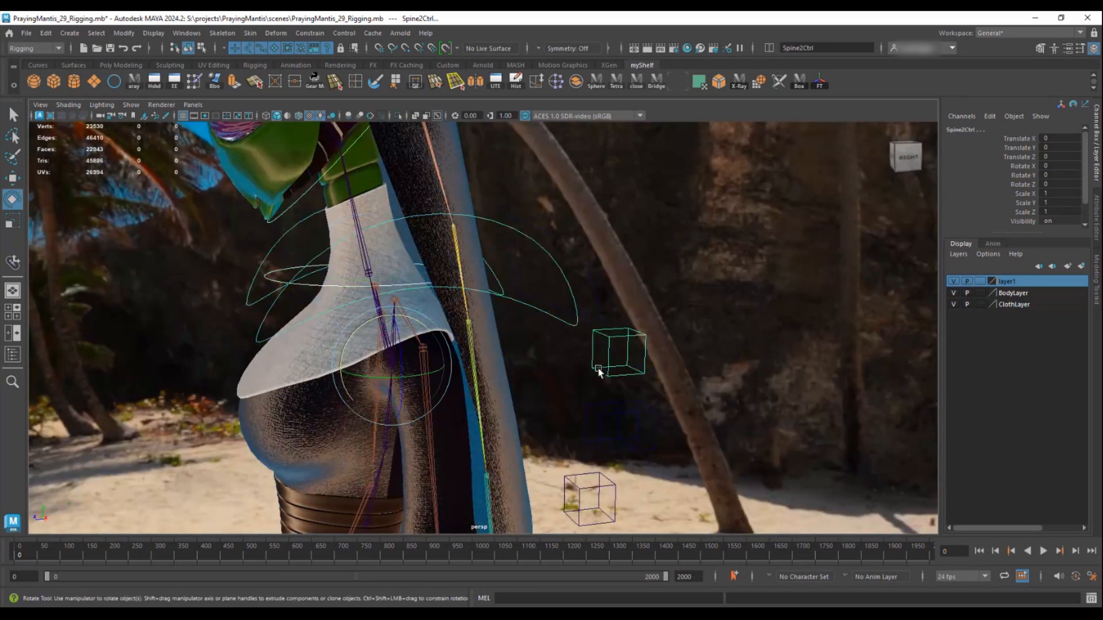
{"action": "key", "text": "p"}
- Try rotating Spine2Ctrl by about 12 degrees on X to test the hierarchy, and undo the test rotations
{"action": "left_click", "coordinate": [600, 341]}
{"action": "left_click", "coordinate": [610, 338]}
{"action": "left_click_drag", "start_coordinate": [375, 326], "coordinate": [343, 366]}
{"action": "left_click_drag", "start_coordinate": [315, 405], "coordinate": [344, 380], "text": "alt"}
{"action": "scroll", "coordinate": [339, 384], "scroll_direction": "up", "scroll_amount": 4}
{"action": "middle_click_drag", "start_coordinate": [207, 464], "coordinate": [308, 392], "text": "alt"}
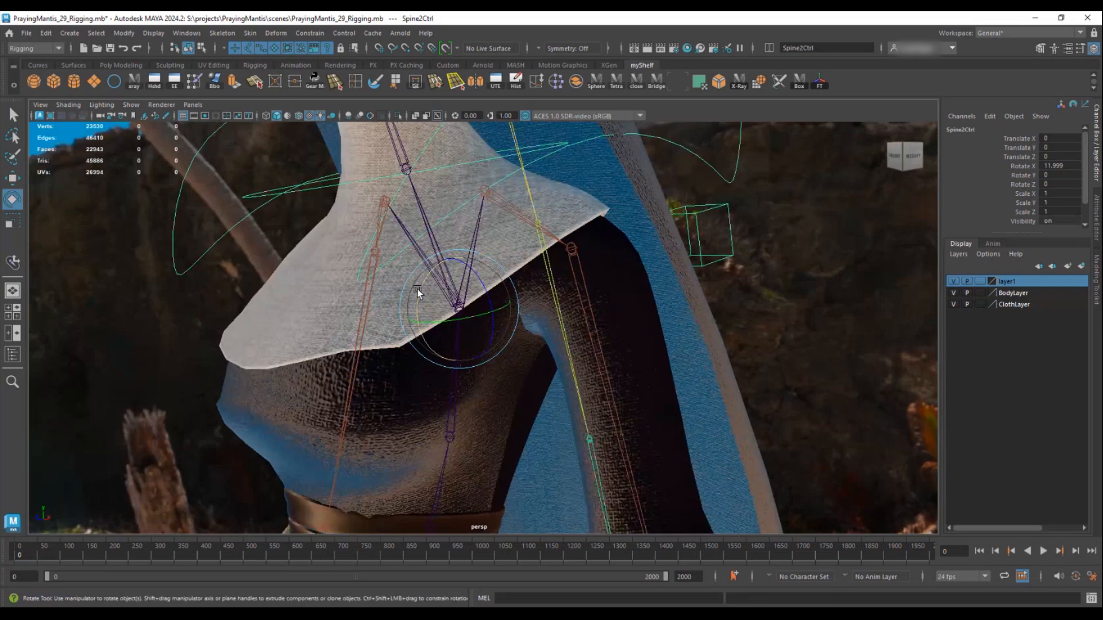
{"action": "key", "text": "ctrl+z"}
{"action": "middle_click_drag", "start_coordinate": [415, 288], "coordinate": [430, 352], "text": "alt"}
{"action": "left_click_drag", "start_coordinate": [430, 352], "coordinate": [402, 393], "text": "alt"}
{"action": "middle_click_drag", "start_coordinate": [403, 393], "coordinate": [421, 327], "text": "alt"}
{"action": "left_click_drag", "start_coordinate": [439, 273], "coordinate": [430, 298]}
{"action": "key", "text": "ctrl+z"}
- Orient-constrain the mixamorig:Neck joint to NeckCtrl
{"action": "left_click_drag", "start_coordinate": [332, 257], "coordinate": [355, 272], "text": "alt"}
{"action": "middle_click_drag", "start_coordinate": [355, 272], "coordinate": [335, 357], "text": "alt"}
{"action": "left_click_drag", "start_coordinate": [336, 357], "coordinate": [412, 364], "text": "alt"}
{"action": "left_click", "coordinate": [450, 308]}
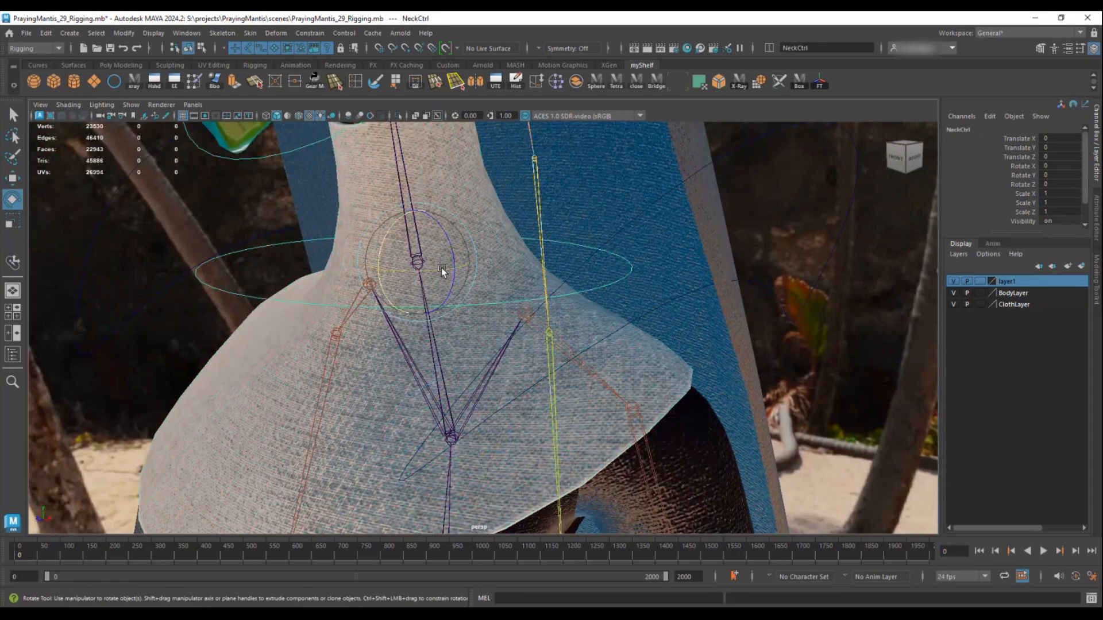
{"action": "key", "text": "q"}
{"action": "left_click", "coordinate": [410, 201]}
{"action": "middle_click_drag", "start_coordinate": [480, 269], "coordinate": [429, 323], "text": "alt"}
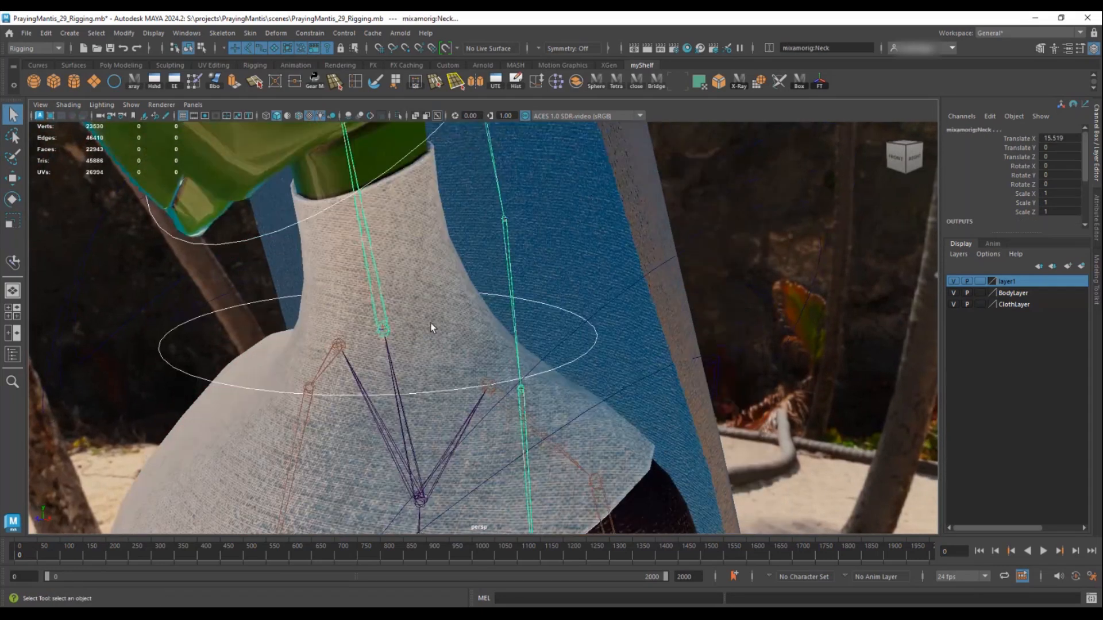
{"action": "left_click_drag", "start_coordinate": [431, 324], "coordinate": [455, 322], "text": "alt"}
{"action": "left_click", "coordinate": [311, 34]}
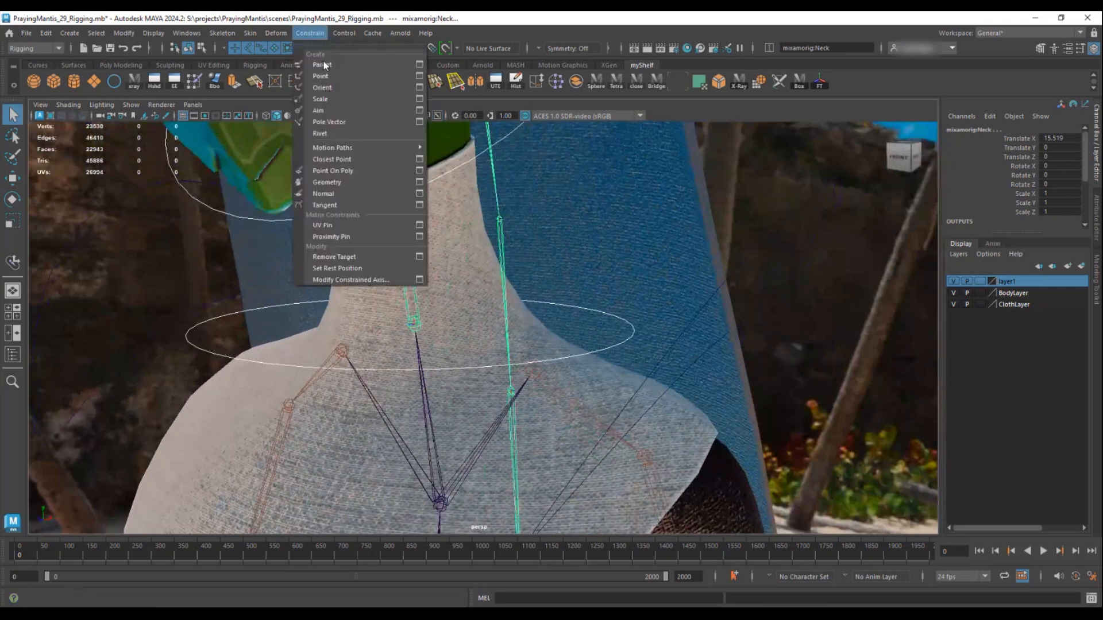
{"action": "left_click", "coordinate": [325, 87]}
- Orient-constrain the mixamorig:Head joint to HeadCtrl
{"action": "middle_click_drag", "start_coordinate": [487, 229], "coordinate": [527, 291], "text": "alt"}
{"action": "left_click_drag", "start_coordinate": [496, 253], "coordinate": [494, 266]}
{"action": "left_click", "coordinate": [492, 266]}
{"action": "left_click_drag", "start_coordinate": [441, 234], "coordinate": [370, 242], "text": "alt"}
{"action": "left_click", "coordinate": [322, 204]}
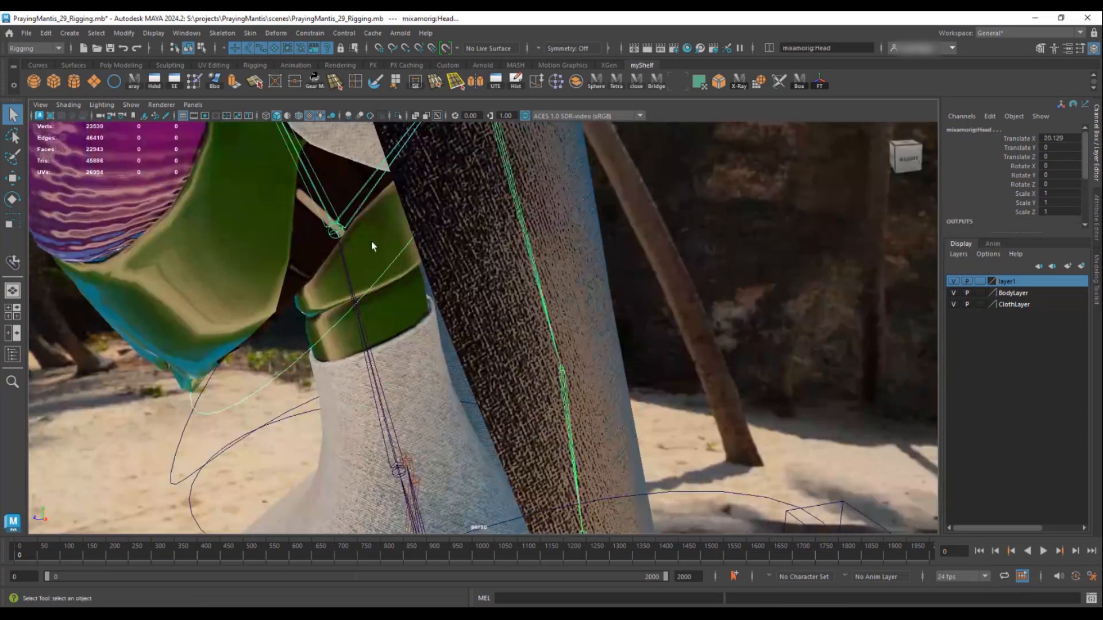
{"action": "left_click", "coordinate": [297, 36]}
{"action": "left_click", "coordinate": [322, 88]}
- Test the head constraint by rotating HeadCtrl to about 22.975 degrees on Y
{"action": "scroll", "coordinate": [340, 189], "scroll_direction": "down", "scroll_amount": 5}
{"action": "left_click_drag", "start_coordinate": [340, 345], "coordinate": [378, 365], "text": "alt"}
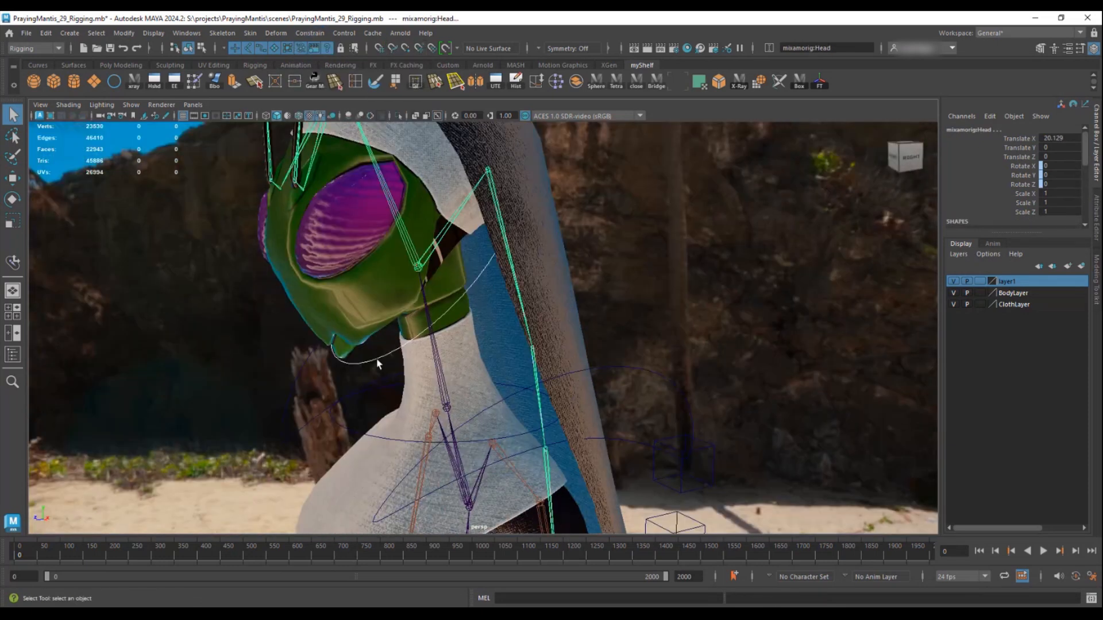
{"action": "left_click", "coordinate": [376, 362]}
{"action": "key", "text": "e"}
{"action": "mouse_move", "coordinate": [402, 269]}
{"action": "left_mouse_down"}
{"action": "mouse_move", "coordinate": [419, 270]}
{"action": "mouse_move", "coordinate": [373, 267]}
{"action": "mouse_move", "coordinate": [391, 249]}
{"action": "mouse_move", "coordinate": [387, 224]}
{"action": "mouse_move", "coordinate": [411, 257]}
{"action": "left_mouse_up"}
{"action": "key", "text": "ctrl+z"}
- Examine the mantis's legs, torso and head from several angles with HeadCtrl selected
{"action": "right_click_drag", "start_coordinate": [596, 298], "coordinate": [401, 307], "text": "alt"}
{"action": "middle_click_drag", "start_coordinate": [400, 307], "coordinate": [356, 224], "text": "alt"}
{"action": "left_click_drag", "start_coordinate": [356, 224], "coordinate": [369, 274], "text": "alt"}
{"action": "right_click_drag", "start_coordinate": [369, 273], "coordinate": [483, 303], "text": "alt"}
{"action": "middle_click_drag", "start_coordinate": [482, 303], "coordinate": [543, 260], "text": "alt"}
{"action": "left_click_drag", "start_coordinate": [542, 260], "coordinate": [492, 232], "text": "alt"}
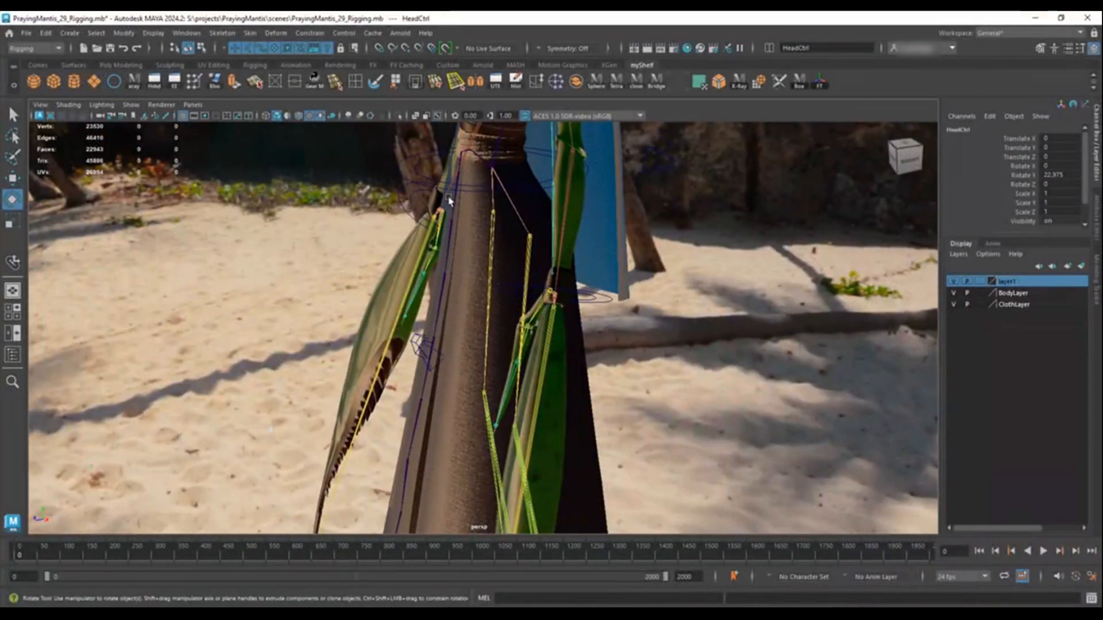
{"action": "middle_click_drag", "start_coordinate": [537, 151], "coordinate": [489, 293], "text": "alt"}
{"action": "left_click_drag", "start_coordinate": [549, 239], "coordinate": [480, 285], "text": "alt"}
{"action": "right_click_drag", "start_coordinate": [480, 285], "coordinate": [501, 294], "text": "alt"}
{"action": "left_click_drag", "start_coordinate": [501, 294], "coordinate": [517, 253], "text": "alt"}
{"action": "mouse_move", "coordinate": [517, 253]}
{"action": "middle_mouse_down", "text": "alt"}
{"action": "mouse_move", "coordinate": [525, 434]}
{"action": "mouse_move", "coordinate": [510, 257]}
{"action": "middle_mouse_up", "text": "alt"}
{"action": "right_click_drag", "start_coordinate": [511, 257], "coordinate": [511, 355], "text": "alt"}
{"action": "middle_click_drag", "start_coordinate": [512, 356], "coordinate": [511, 566], "text": "alt"}
{"action": "left_click_drag", "start_coordinate": [368, 339], "coordinate": [438, 323], "text": "alt"}
{"action": "middle_click_drag", "start_coordinate": [437, 322], "coordinate": [397, 347], "text": "alt"}
{"action": "right_click_drag", "start_coordinate": [398, 347], "coordinate": [458, 382], "text": "alt"}
{"action": "left_click_drag", "start_coordinate": [402, 359], "coordinate": [472, 383], "text": "alt"}
{"action": "left_click_drag", "start_coordinate": [344, 397], "coordinate": [404, 393], "text": "alt"}
{"action": "left_click_drag", "start_coordinate": [497, 361], "coordinate": [339, 336], "text": "alt"}
{"action": "middle_click_drag", "start_coordinate": [339, 337], "coordinate": [457, 379], "text": "alt"}
{"action": "right_click_drag", "start_coordinate": [457, 379], "coordinate": [623, 431], "text": "alt"}
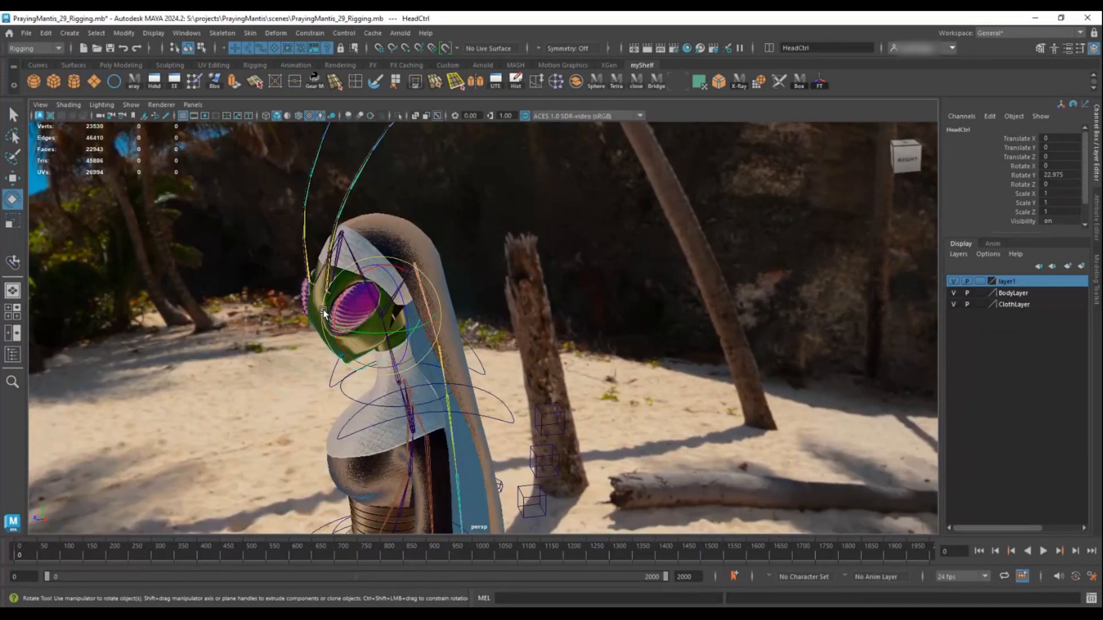
{"action": "left_click_drag", "start_coordinate": [323, 314], "coordinate": [356, 287], "text": "alt"}
{"action": "middle_click_drag", "start_coordinate": [349, 416], "coordinate": [382, 321], "text": "alt"}
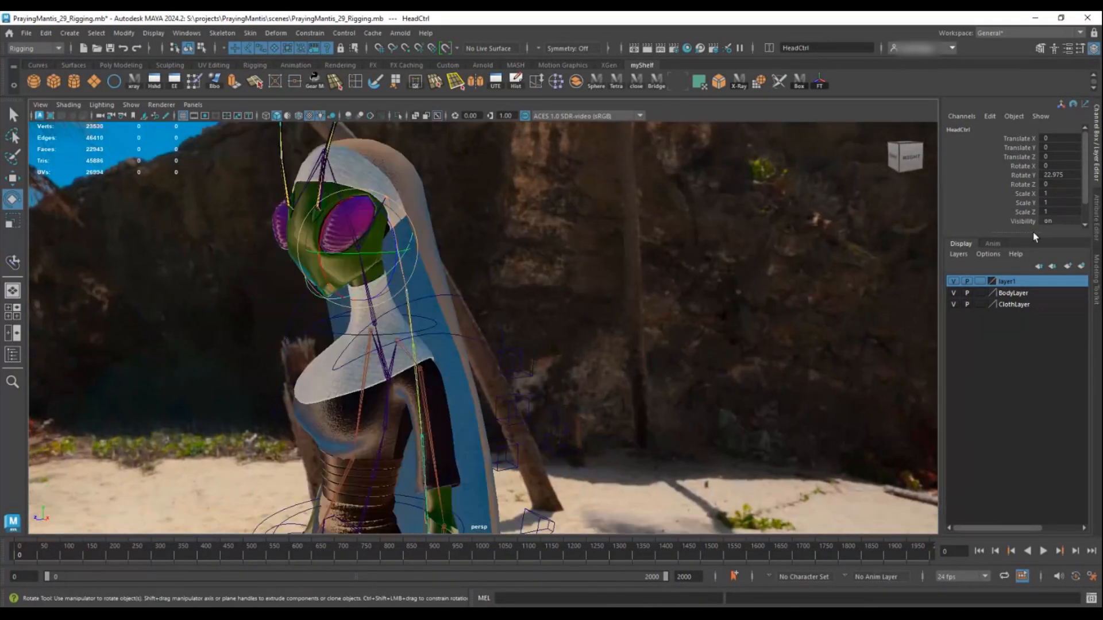
- Open the Add Attribute window for HeadCtrl and bring the antennae into close view
{"action": "left_click", "coordinate": [990, 116]}
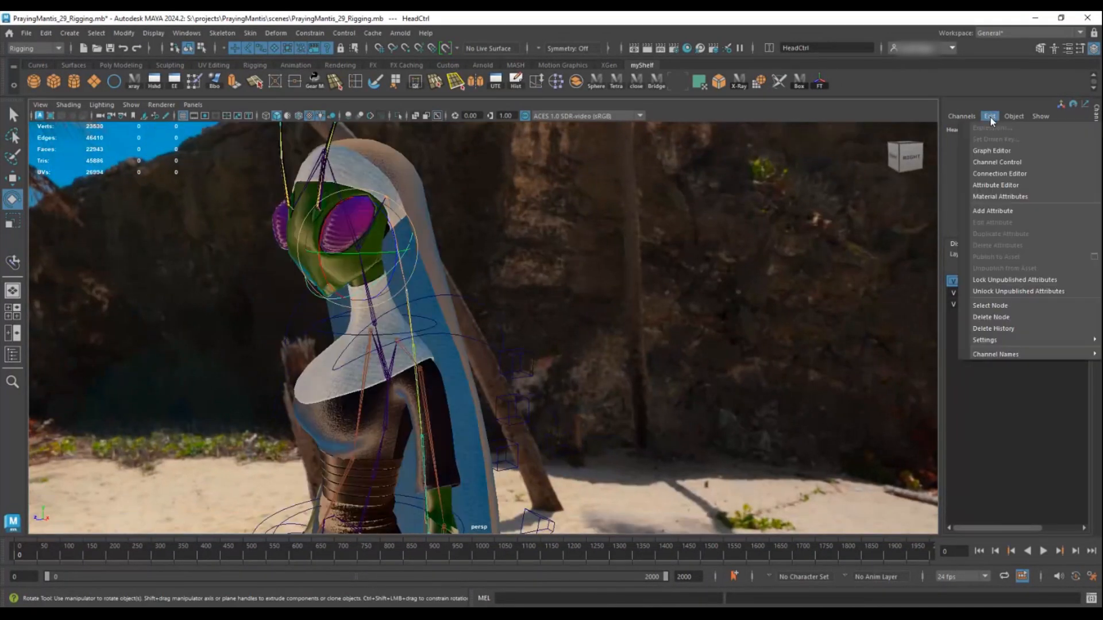
{"action": "left_click", "coordinate": [991, 212]}
{"action": "left_click_drag", "start_coordinate": [522, 232], "coordinate": [403, 338], "text": "alt"}
{"action": "right_click_drag", "start_coordinate": [401, 334], "coordinate": [428, 368], "text": "alt"}
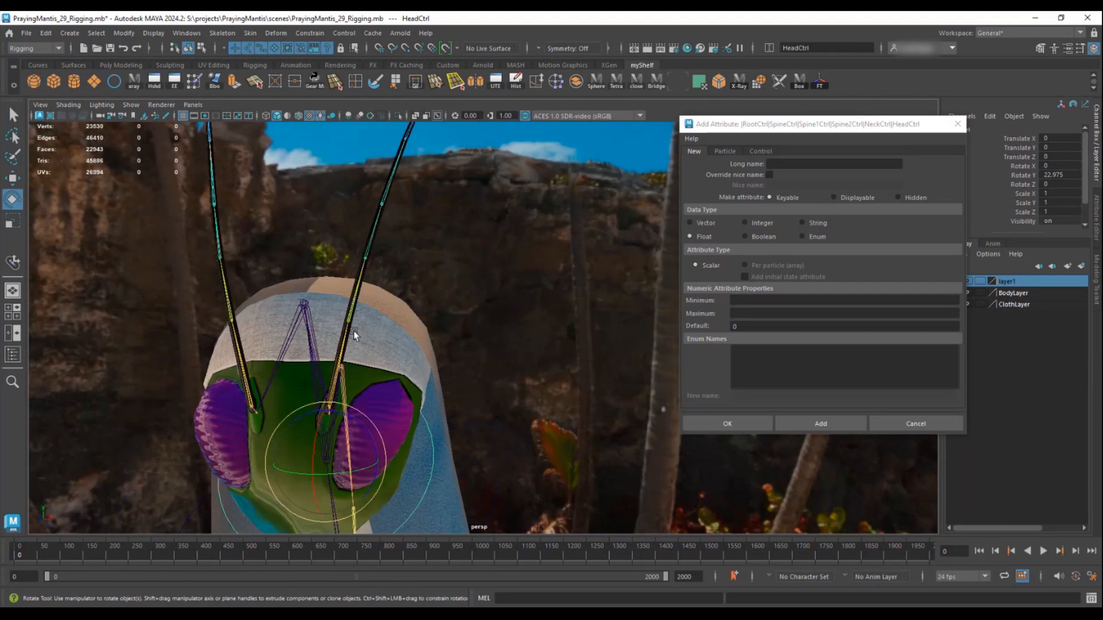
- Select the left antenna's base joint L_Antenna1 together with its whole joint hierarchy
{"action": "left_click", "coordinate": [351, 334]}
{"action": "middle_click_drag", "start_coordinate": [368, 339], "coordinate": [445, 379], "text": "alt"}
{"action": "left_click_drag", "start_coordinate": [446, 379], "coordinate": [281, 339], "text": "alt"}
{"action": "left_click", "coordinate": [278, 340]}
{"action": "left_click", "coordinate": [295, 294]}
{"action": "left_click", "coordinate": [314, 246]}
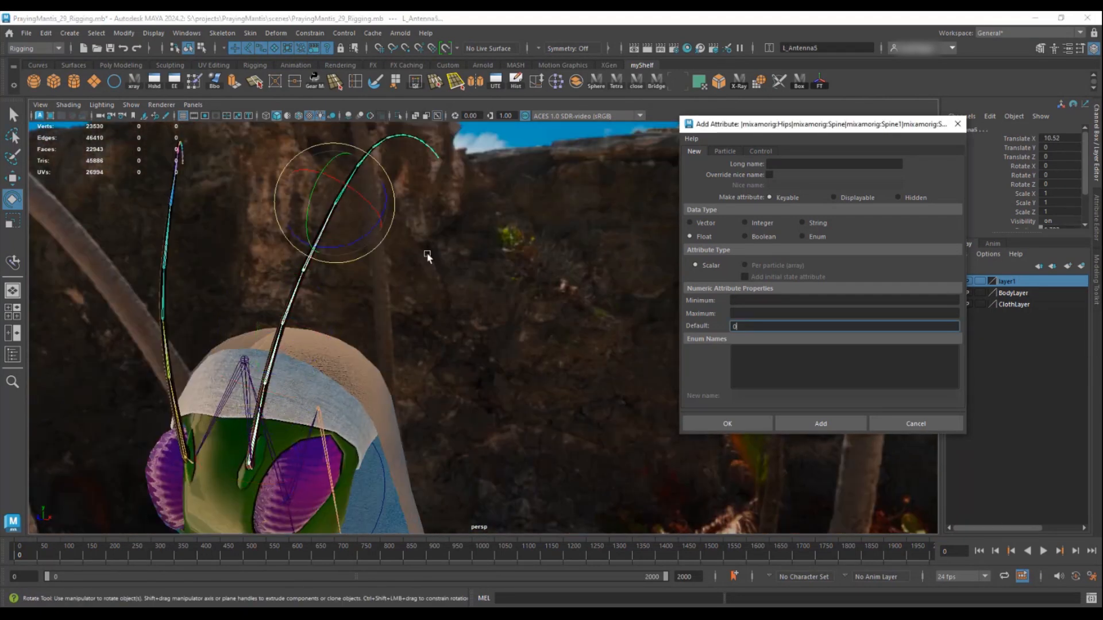
{"action": "left_click", "coordinate": [265, 394]}
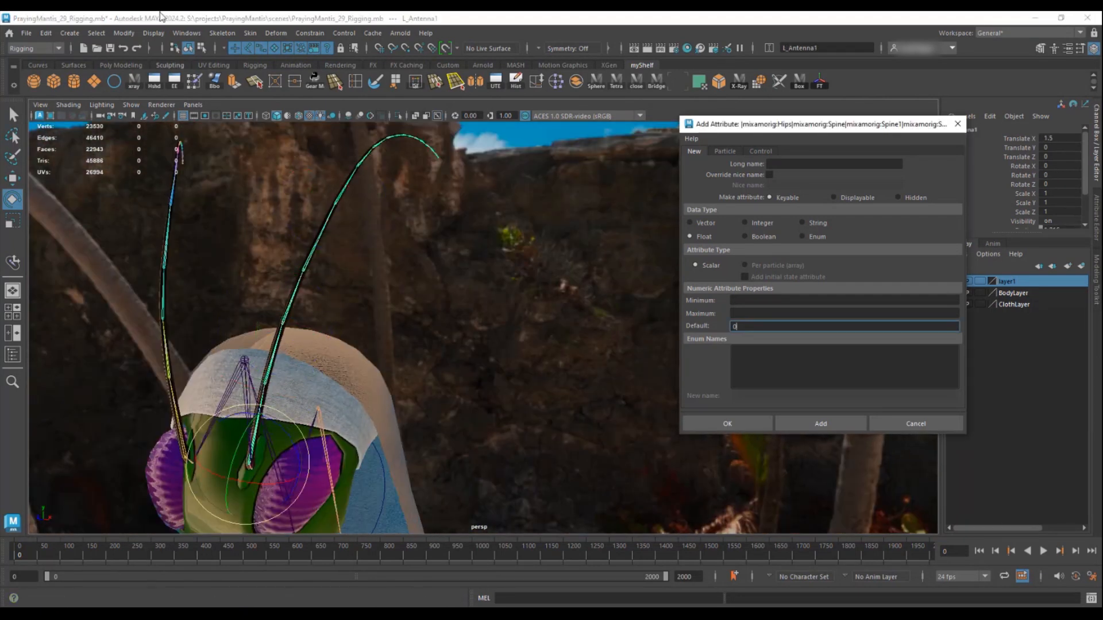
{"action": "left_click", "coordinate": [93, 34]}
{"action": "left_click", "coordinate": [127, 89]}
- Try rotating all the left antenna joints together to preview curling and twisting, and undo the rotations
{"action": "middle_click_drag", "start_coordinate": [485, 189], "coordinate": [527, 250], "text": "alt"}
{"action": "left_click_drag", "start_coordinate": [365, 173], "coordinate": [447, 242]}
{"action": "key", "text": "ctrl+z"}
{"action": "key", "text": "ctrl+z"}
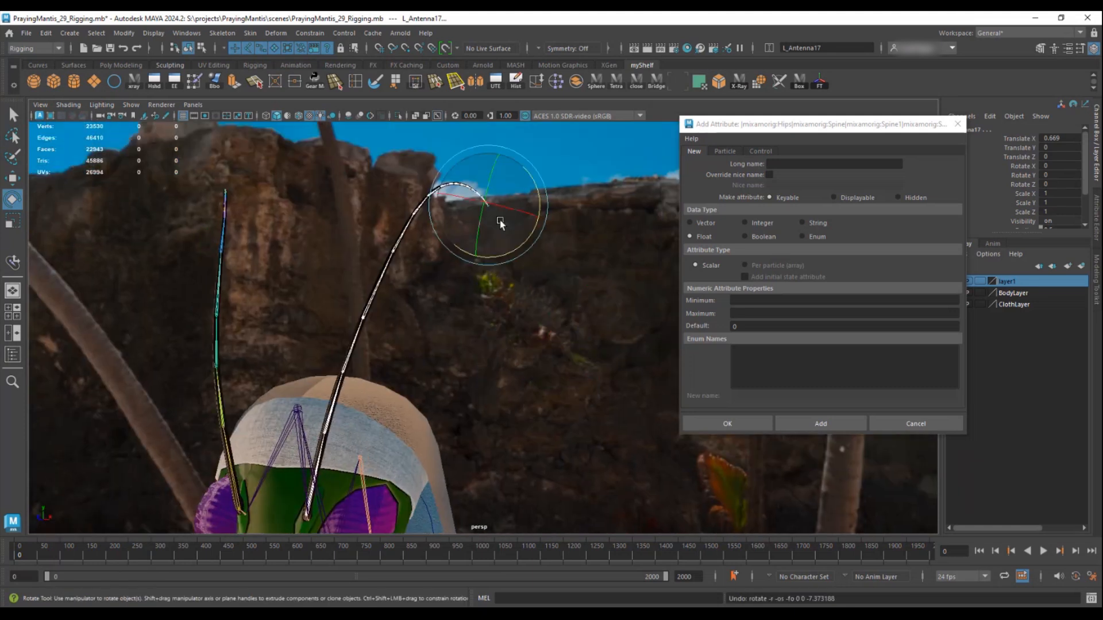
{"action": "left_click_drag", "start_coordinate": [501, 219], "coordinate": [514, 208]}
{"action": "key", "text": "ctrl+z"}
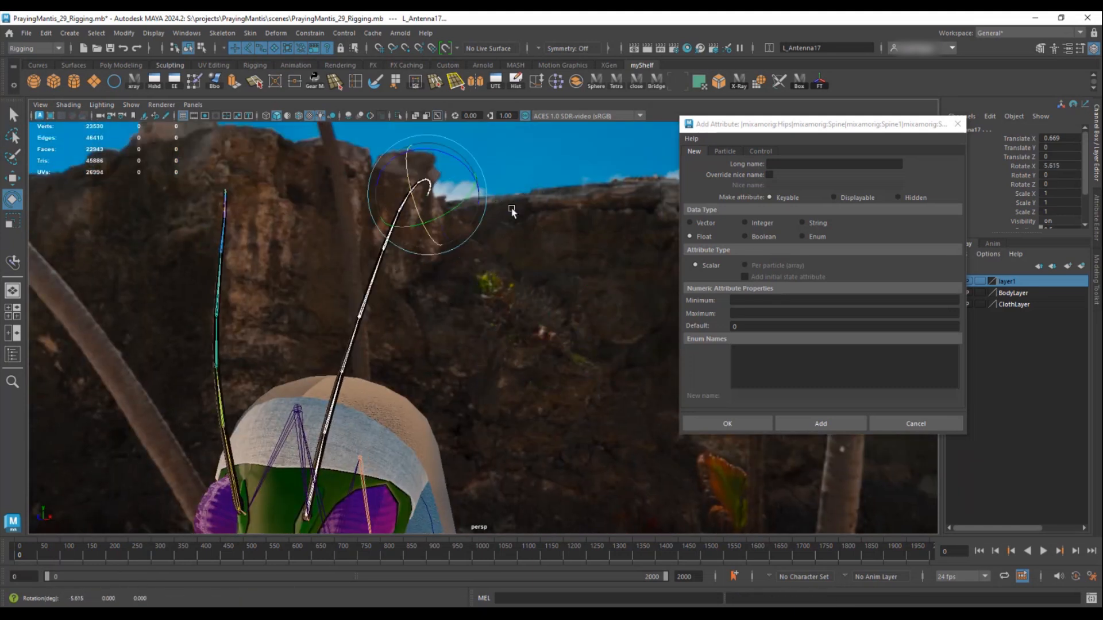
{"action": "left_click_drag", "start_coordinate": [405, 247], "coordinate": [444, 251], "text": "alt"}
{"action": "middle_click_drag", "start_coordinate": [444, 252], "coordinate": [413, 299], "text": "alt"}
{"action": "left_click_drag", "start_coordinate": [411, 296], "coordinate": [419, 303], "text": "alt"}
{"action": "middle_click_drag", "start_coordinate": [420, 303], "coordinate": [421, 266], "text": "alt"}
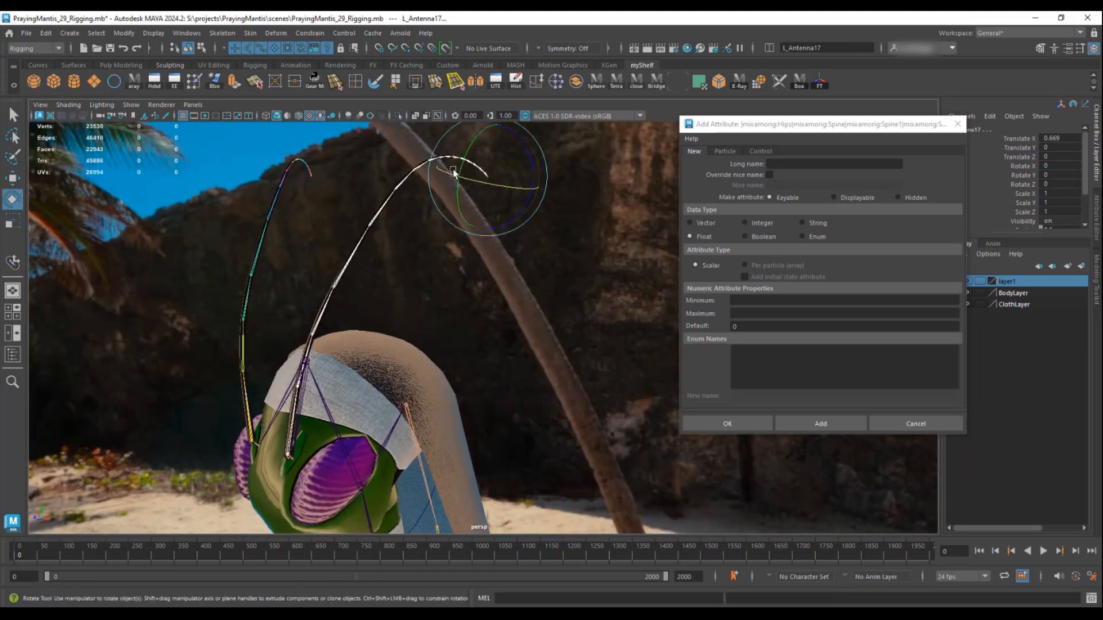
{"action": "middle_click_drag", "start_coordinate": [439, 325], "coordinate": [394, 293], "text": "alt"}
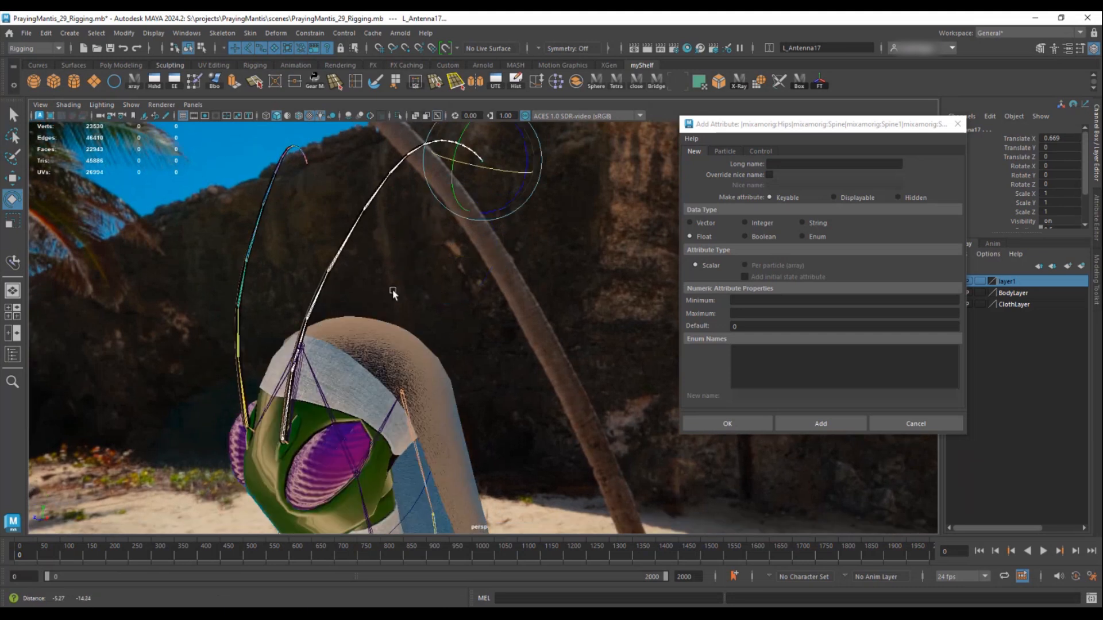
{"action": "right_click_drag", "start_coordinate": [394, 292], "coordinate": [490, 349], "text": "alt"}
{"action": "middle_click_drag", "start_coordinate": [490, 349], "coordinate": [514, 287], "text": "alt"}
- Try bending the left antenna by rotating only a few of its joints, and undo the rotation
{"action": "left_click", "coordinate": [230, 361]}
{"action": "left_click", "coordinate": [245, 272], "text": "shift"}
{"action": "left_click", "coordinate": [266, 213], "text": "shift"}
{"action": "left_click_drag", "start_coordinate": [231, 199], "coordinate": [331, 254]}
{"action": "key", "text": "ctrl+z"}
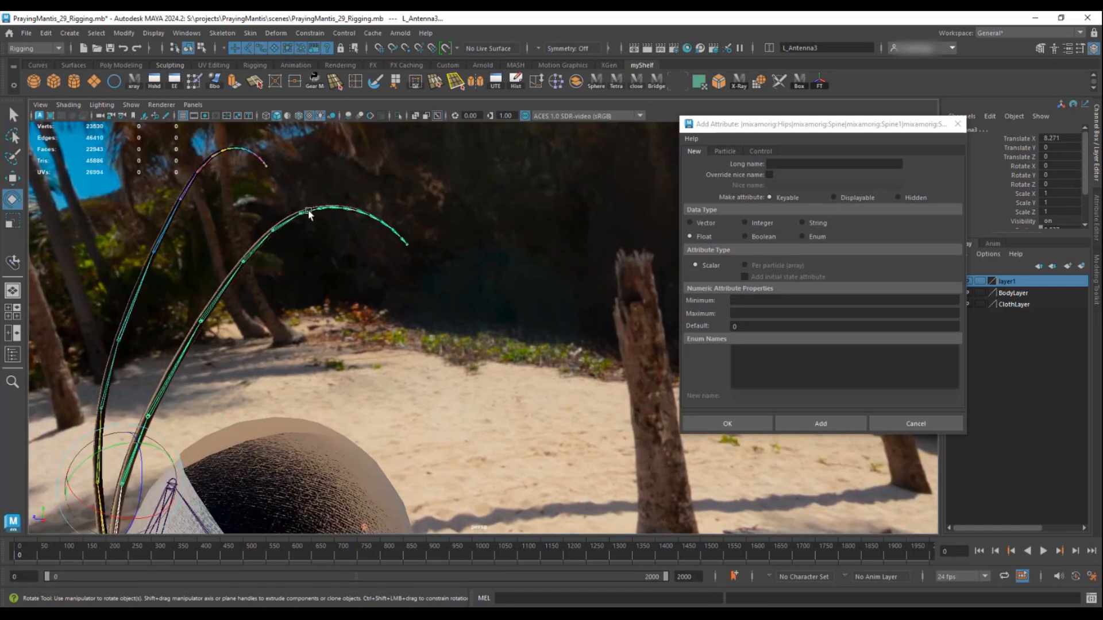
- Reselect HeadCtrl as the object that receives the new attributes
{"action": "left_click", "coordinate": [395, 242]}
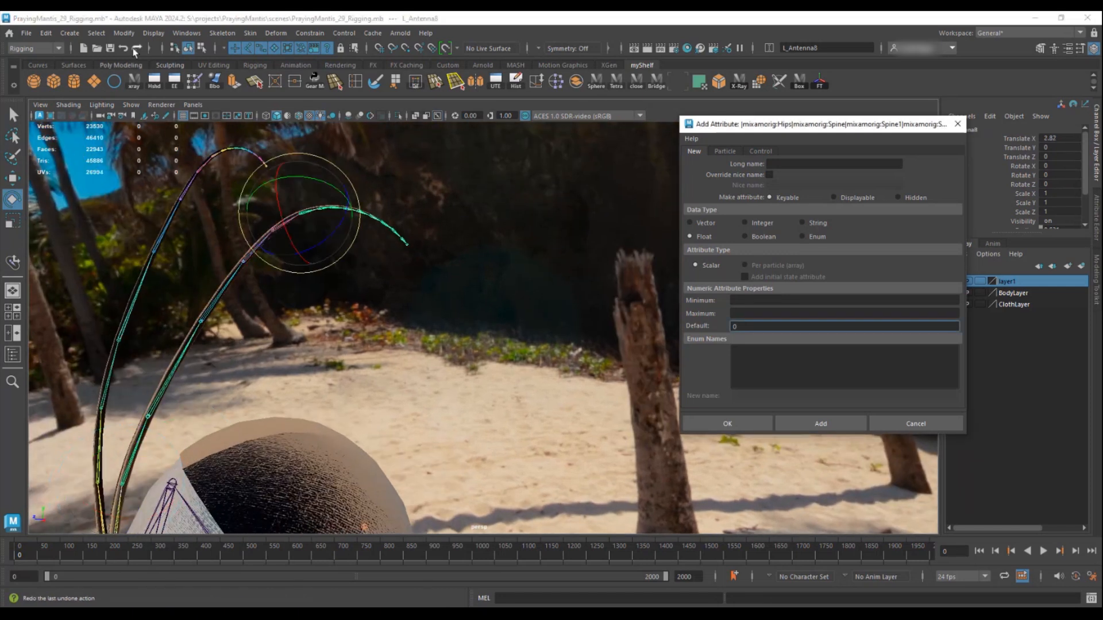
{"action": "left_click_drag", "start_coordinate": [423, 297], "coordinate": [359, 358], "text": "alt"}
{"action": "left_click", "coordinate": [459, 350]}
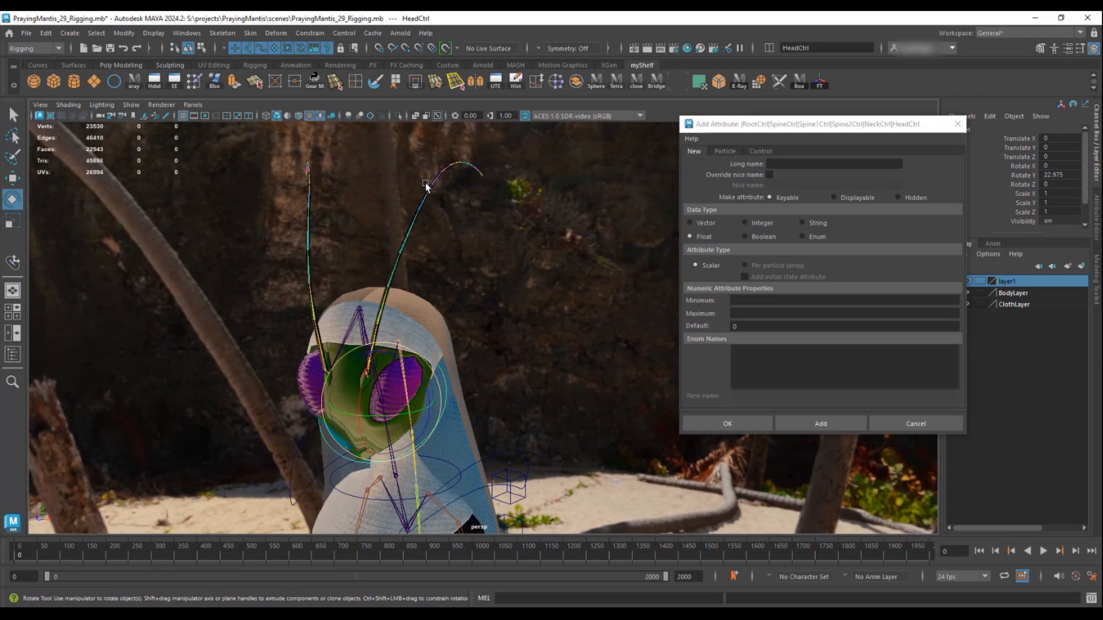
{"action": "left_click_drag", "start_coordinate": [462, 210], "coordinate": [496, 263], "text": "alt"}
- Add a keyable float attribute LAntennaCurl to HeadCtrl with minimum -10, maximum 10 and default 0
{"action": "left_click", "coordinate": [827, 164]}
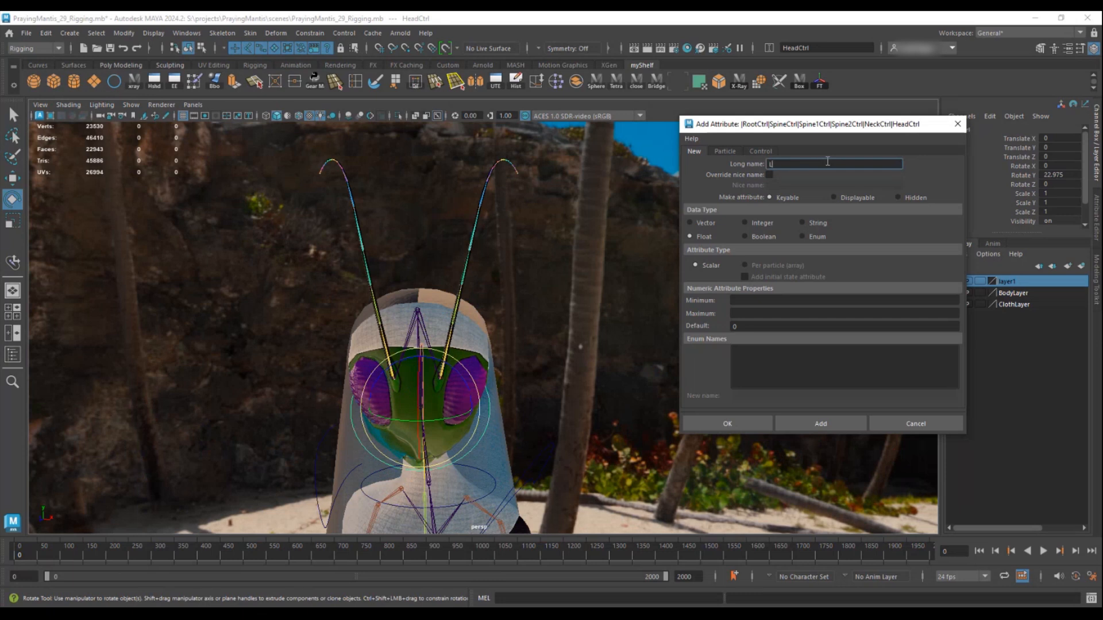
{"action": "type", "text": "LAntenna"}
{"action": "left_click", "coordinate": [698, 222]}
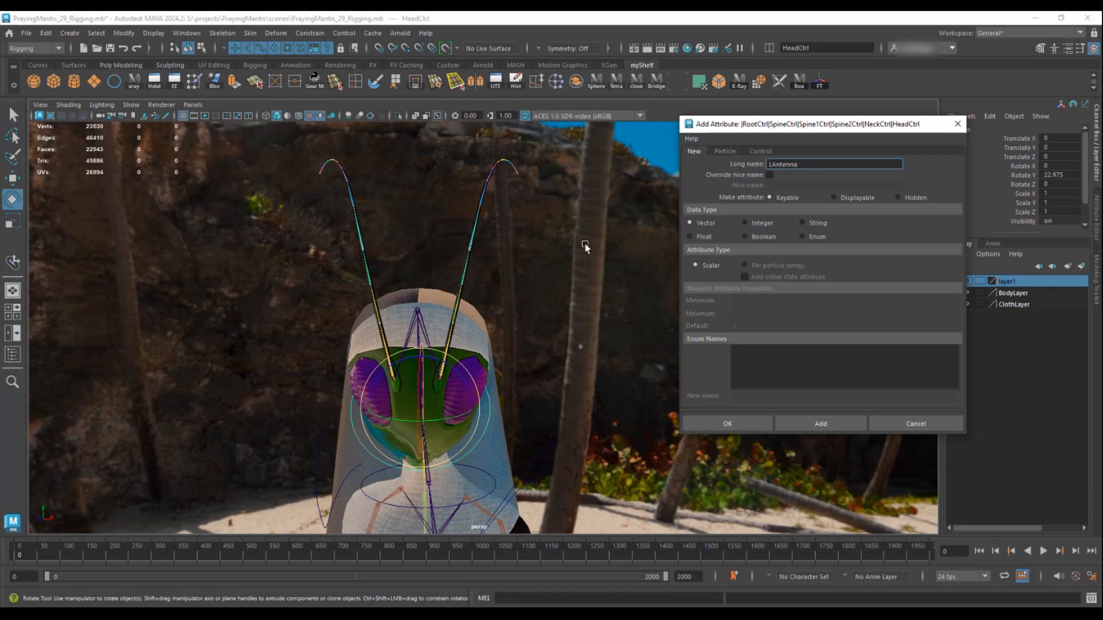
{"action": "left_click_drag", "start_coordinate": [507, 389], "coordinate": [465, 368], "text": "alt"}
{"action": "left_click", "coordinate": [693, 237]}
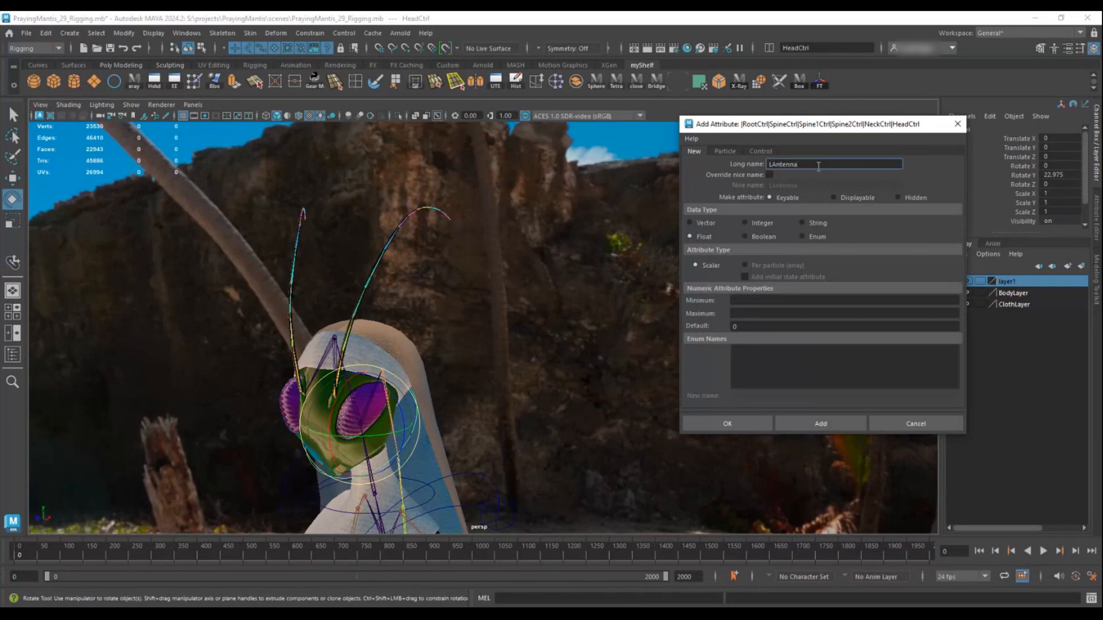
{"action": "left_click", "coordinate": [746, 299]}
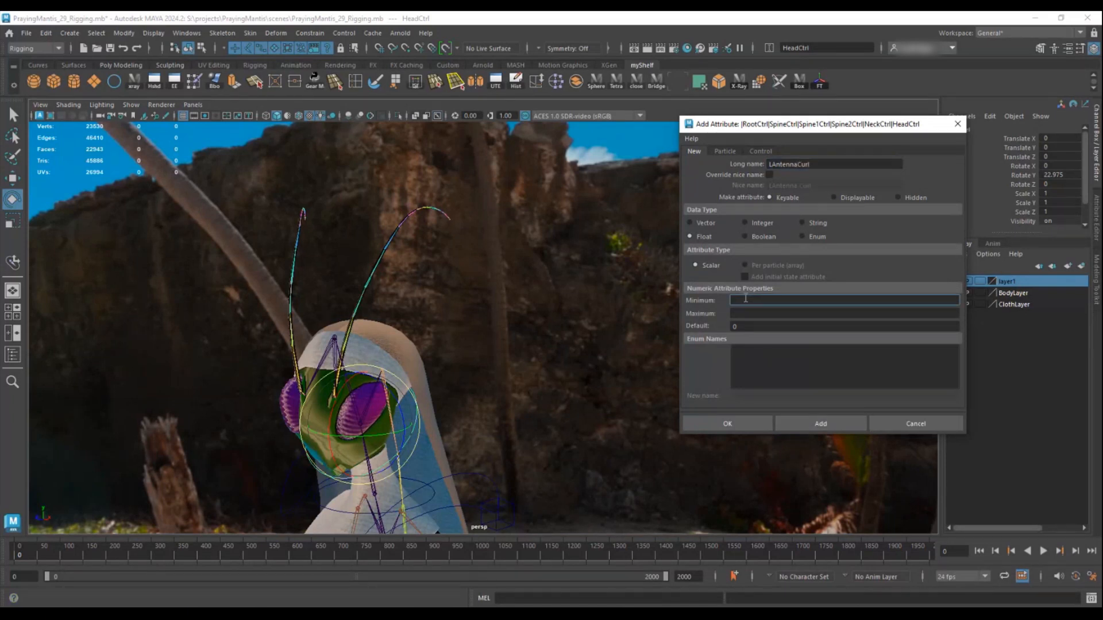
{"action": "type", "text": "-10"}
{"action": "key", "text": "Caps_Lock"}
{"action": "key", "text": "Caps_Lock"}
{"action": "key", "text": "Tab"}
{"action": "type", "text": "10"}
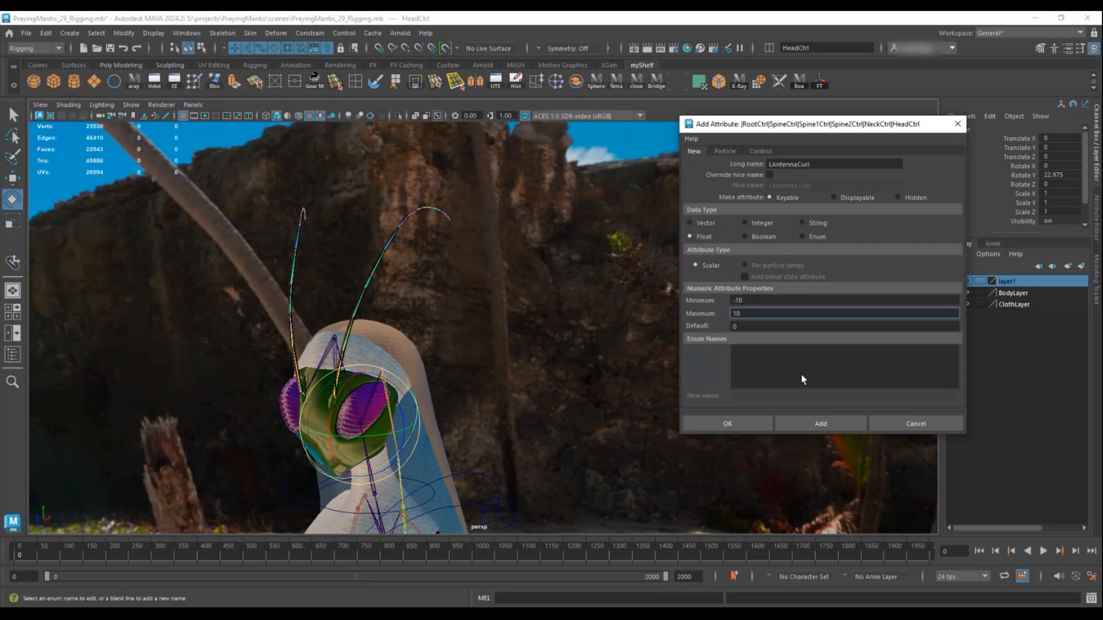
{"action": "left_click", "coordinate": [821, 424]}
- Add a float attribute LAntennaTwist to HeadCtrl with minimum -10 and maximum 10
{"action": "left_click", "coordinate": [793, 163]}
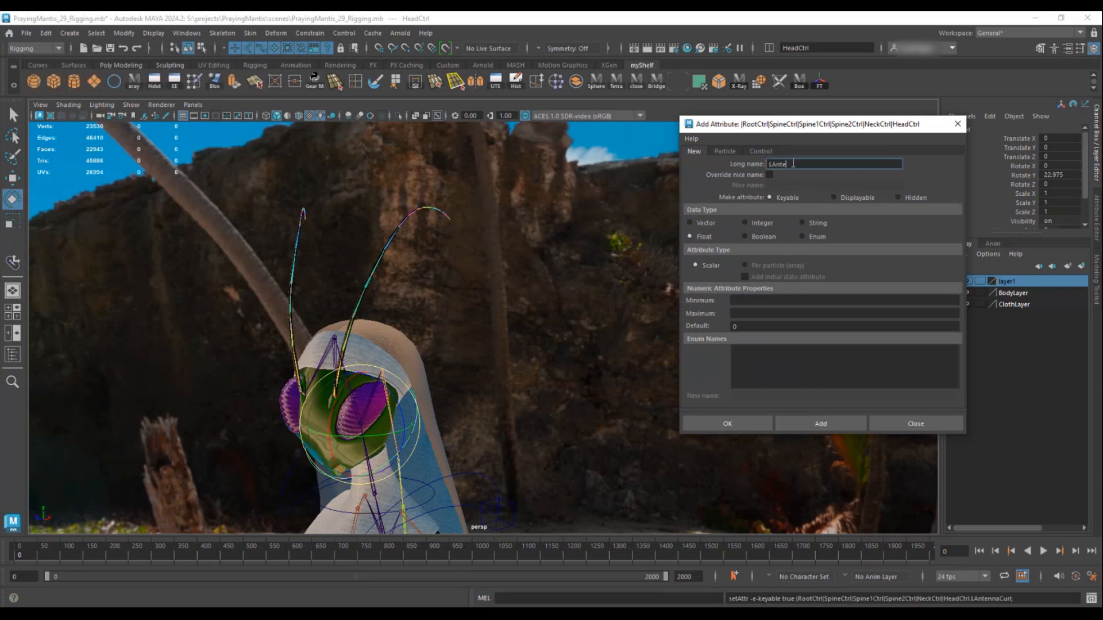
{"action": "left_click", "coordinate": [740, 300]}
{"action": "type", "text": "-10"}
{"action": "key", "text": "Tab"}
{"action": "type", "text": "20"}
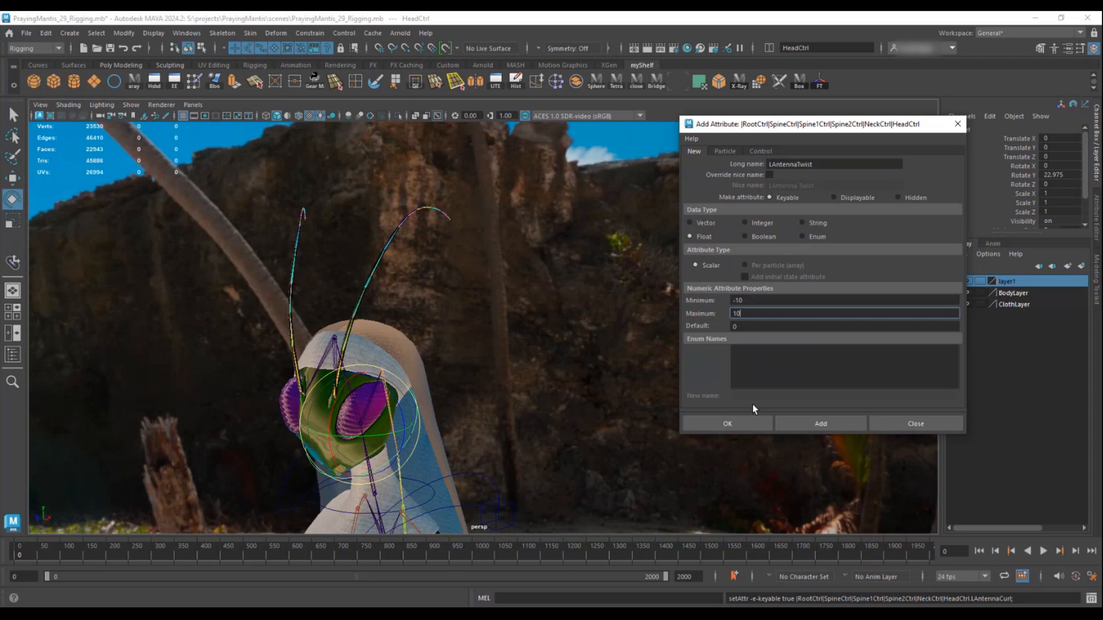
{"action": "left_click", "coordinate": [821, 424]}
- Add a float attribute LAntennaSpread to HeadCtrl with minimum -10 and maximum 10
{"action": "left_click", "coordinate": [809, 164]}
{"action": "type", "text": "LAntenna"}
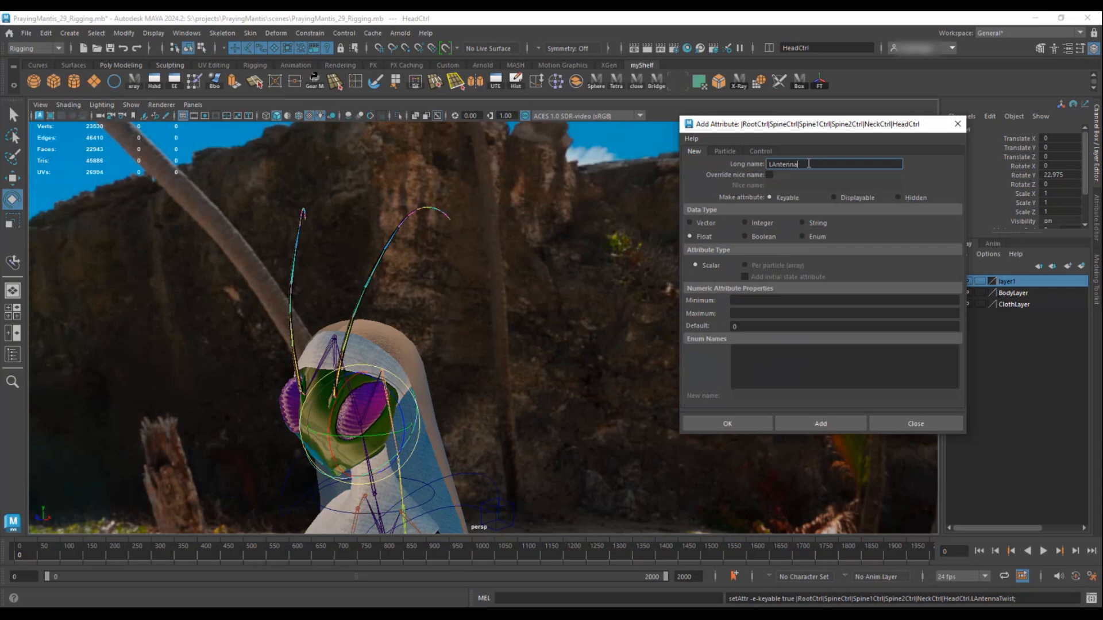
{"action": "type", "text": "Spread"}
{"action": "left_click", "coordinate": [758, 301]}
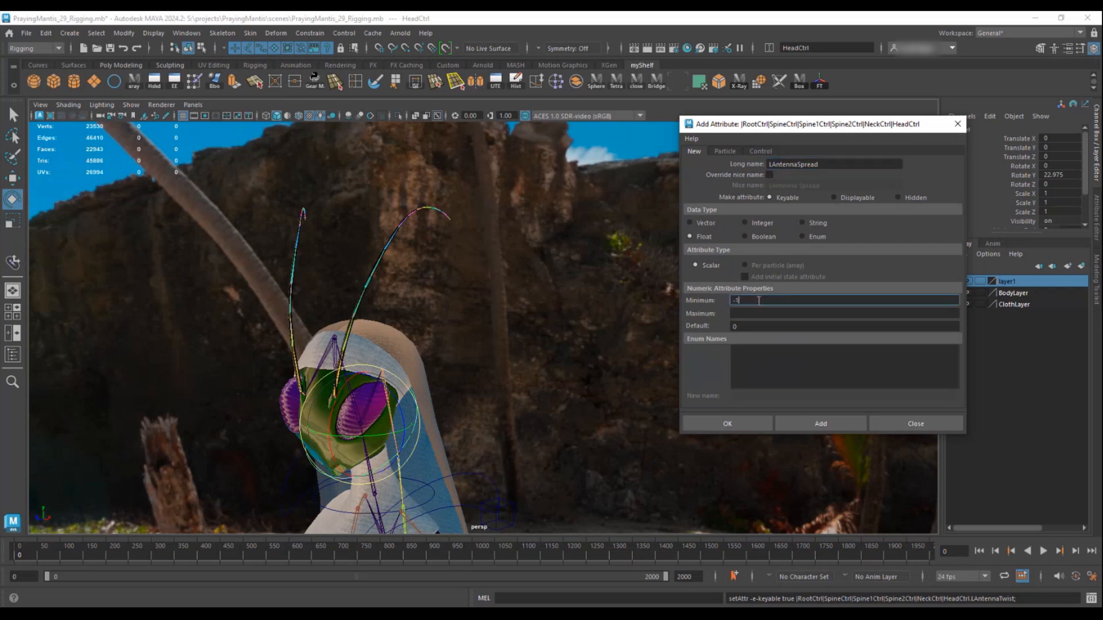
{"action": "left_click", "coordinate": [756, 312]}
{"action": "type", "text": "10"}
{"action": "left_click", "coordinate": [816, 424]}
- Add a first LAntennaBase attribute to HeadCtrl with minimum -10 and maximum 10, copying its name for reuse
{"action": "left_click", "coordinate": [797, 164]}
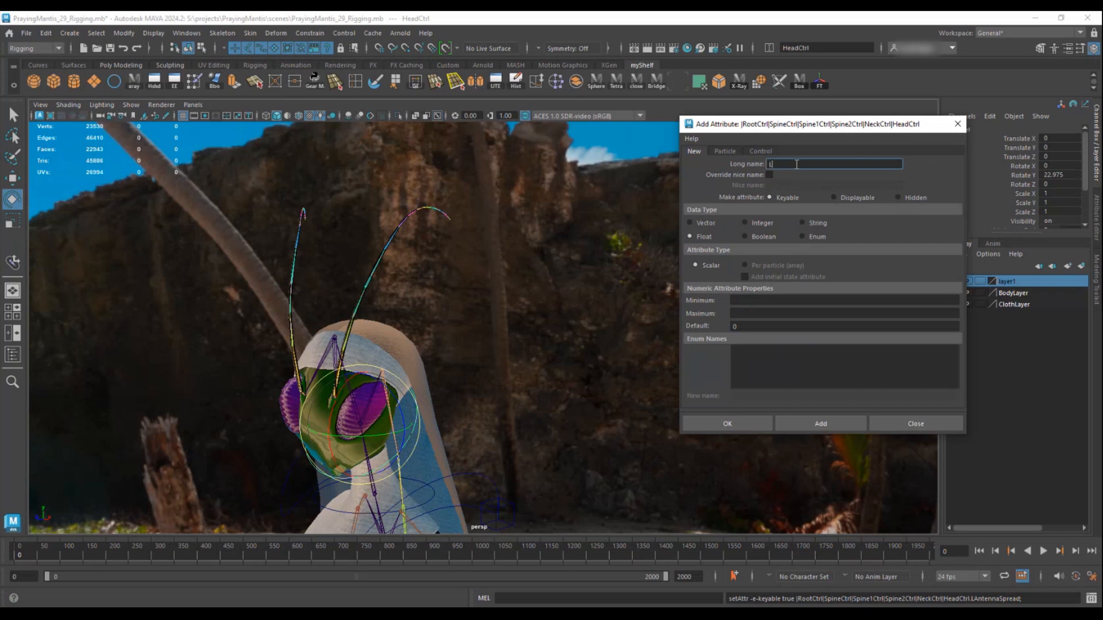
{"action": "type", "text": "LAntennaBase"}
{"action": "left_click_drag", "start_coordinate": [820, 166], "coordinate": [739, 159]}
{"action": "key", "text": "ctrl+c"}
{"action": "left_click", "coordinate": [826, 163]}
{"action": "left_click", "coordinate": [749, 301]}
{"action": "type", "text": "-10"}
{"action": "key", "text": "Tab"}
{"action": "type", "text": "10"}
{"action": "key", "text": "Tab"}
{"action": "left_click", "coordinate": [818, 423]}
- Add a float attribute LAntennaBaseTwist to HeadCtrl with minimum -10 and maximum 10
{"action": "left_click", "coordinate": [835, 163]}
{"action": "key", "text": "ctrl+v"}
{"action": "left_click", "coordinate": [820, 300]}
{"action": "type", "text": "-10"}
{"action": "key", "text": "Tab"}
{"action": "type", "text": "10"}
{"action": "key", "text": "Tab"}
{"action": "left_click", "coordinate": [821, 424]}
- Add a float attribute LAntennaBaseSpread to HeadCtrl with minimum -10 and maximum 10
{"action": "left_click", "coordinate": [820, 165]}
{"action": "key", "text": "ctrl+v"}
{"action": "left_click", "coordinate": [816, 300]}
{"action": "type", "text": "-10"}
{"action": "key", "text": "Tab"}
{"action": "type", "text": "10"}
{"action": "key", "text": "Tab"}
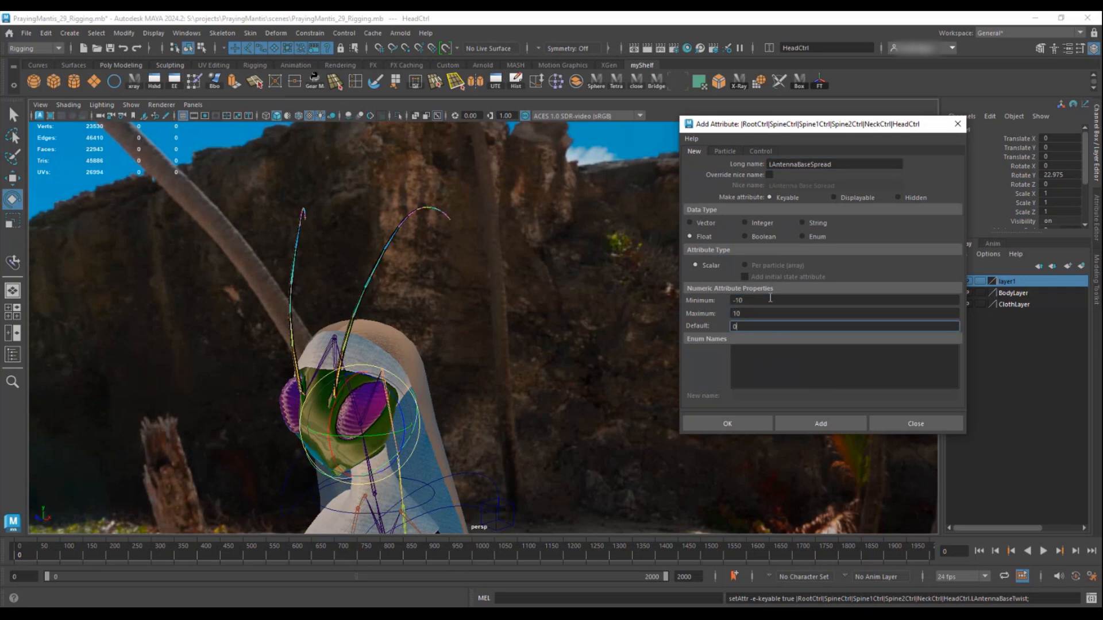
{"action": "left_click", "coordinate": [821, 423]}
- Add a float attribute LAntennaTipCurl to HeadCtrl, copying the shared part of its name for reuse
{"action": "left_click", "coordinate": [792, 164]}
{"action": "type", "text": "LAntenna"}
{"action": "double_click", "coordinate": [809, 161]}
{"action": "key", "text": "ctrl+c"}
{"action": "left_click", "coordinate": [847, 163]}
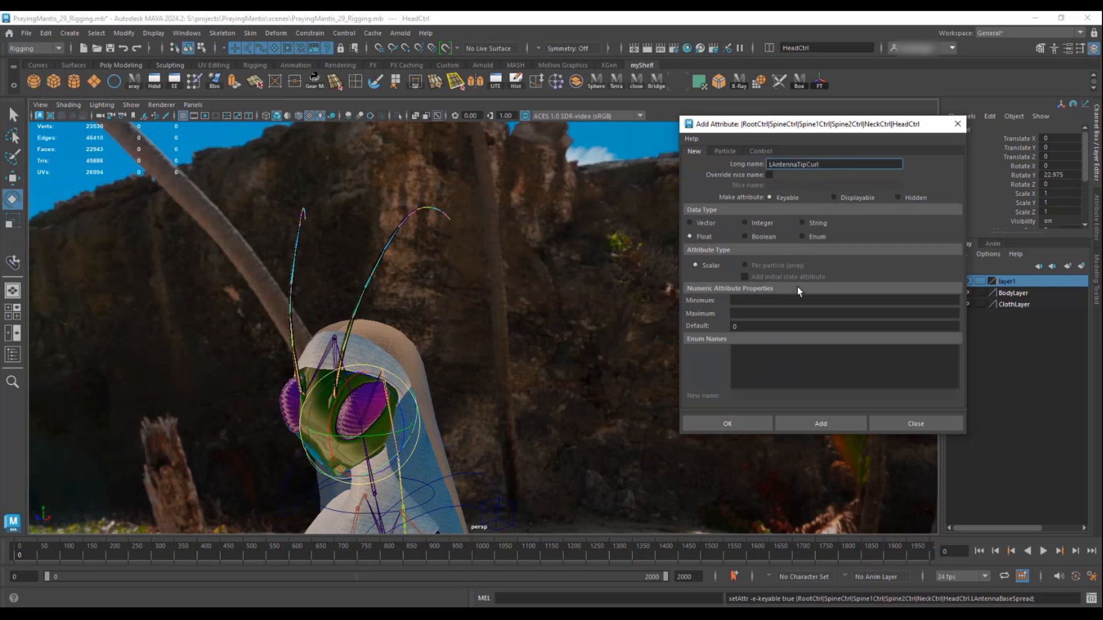
{"action": "left_click", "coordinate": [812, 425]}
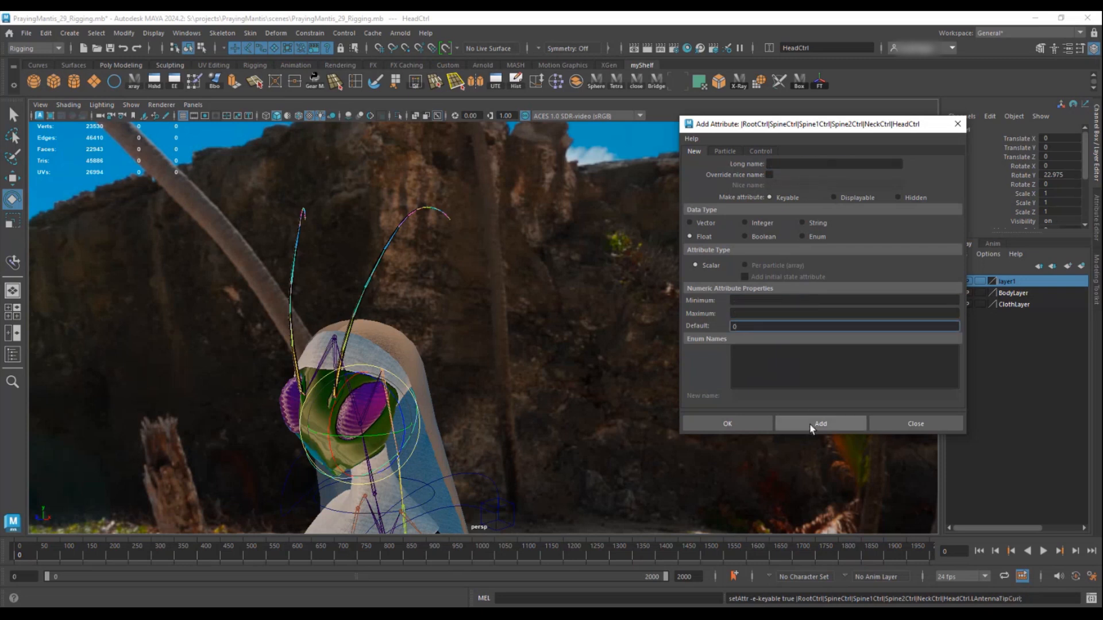
- Add a float attribute LAntennaTipTwist to HeadCtrl with minimum -10
{"action": "left_click", "coordinate": [773, 164]}
{"action": "key", "text": "ctrl+v"}
{"action": "left_click", "coordinate": [794, 300]}
{"action": "type", "text": "-10"}
{"action": "key", "text": "Tab"}
{"action": "left_click", "coordinate": [820, 424]}
- Reset HeadCtrl's Rotate Y to 0 and review its list of custom antenna attributes
{"action": "scroll", "coordinate": [1021, 198], "scroll_direction": "down", "scroll_amount": 3}
{"action": "scroll", "coordinate": [1022, 198], "scroll_direction": "up", "scroll_amount": 3}
{"action": "left_click", "coordinate": [1060, 175]}
{"action": "type", "text": "0"}
{"action": "key", "text": "Return"}
{"action": "left_click_drag", "start_coordinate": [462, 317], "coordinate": [505, 287], "text": "alt"}
{"action": "scroll", "coordinate": [1029, 172], "scroll_direction": "down", "scroll_amount": 3}
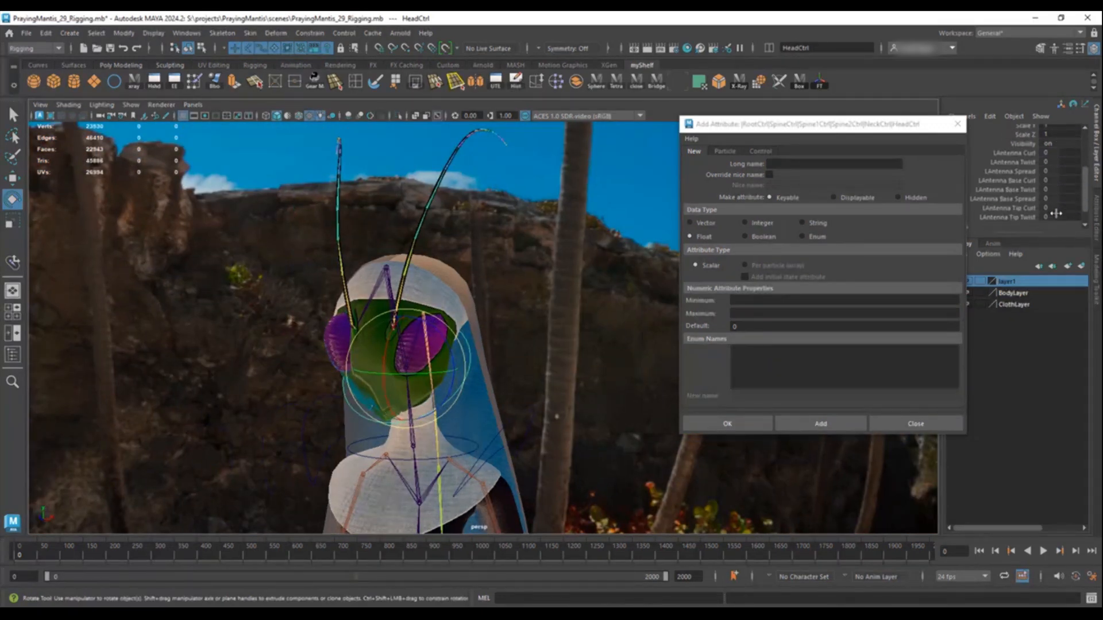
{"action": "left_click", "coordinate": [799, 163]}
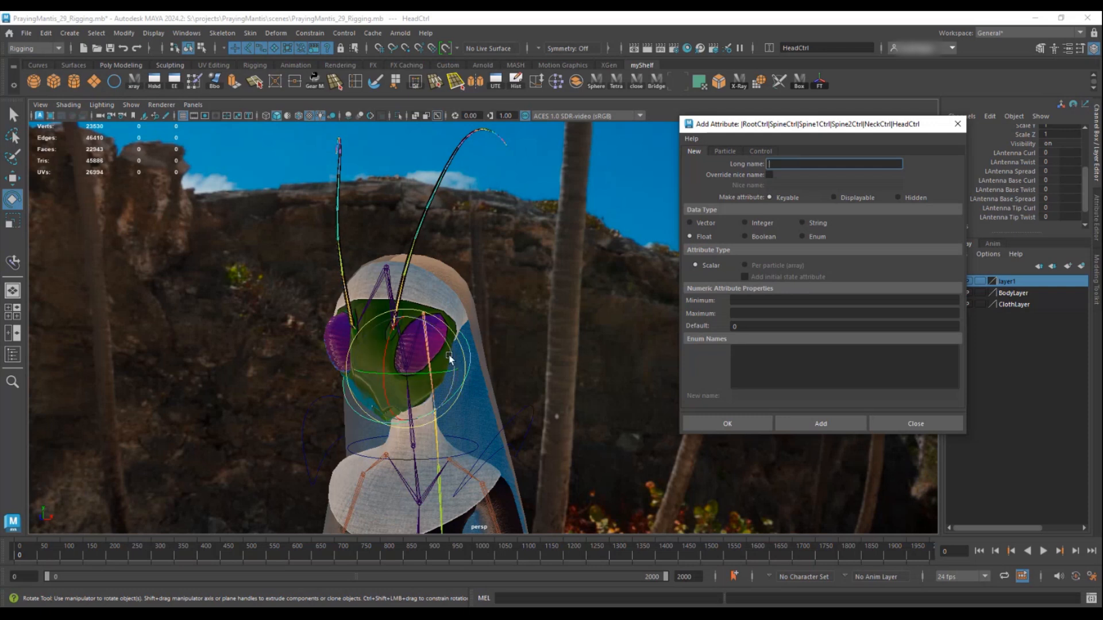
{"action": "left_click", "coordinate": [751, 299]}
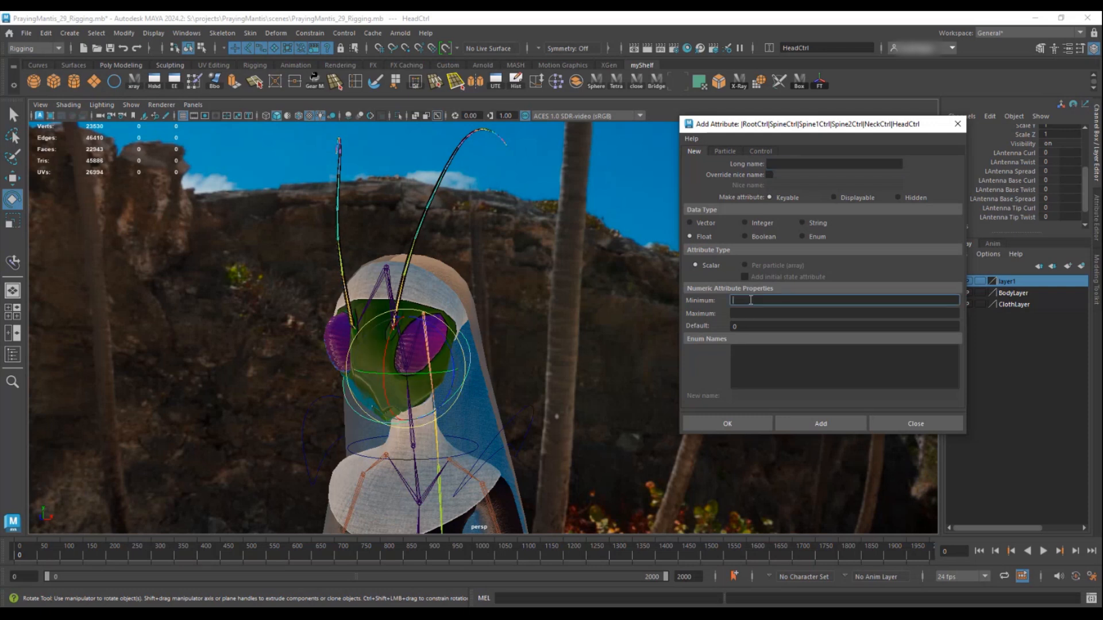
{"action": "key", "text": "BackSpace"}
{"action": "key", "text": "ctrl+v"}
{"action": "key", "text": "ctrl+a"}
{"action": "key", "text": "ctrl+x"}
- Add a float attribute RAntennaCurl to HeadCtrl with minimum -10, adapting the pasted left-antenna name
{"action": "left_click", "coordinate": [771, 165]}
{"action": "key", "text": "ctrl+v"}
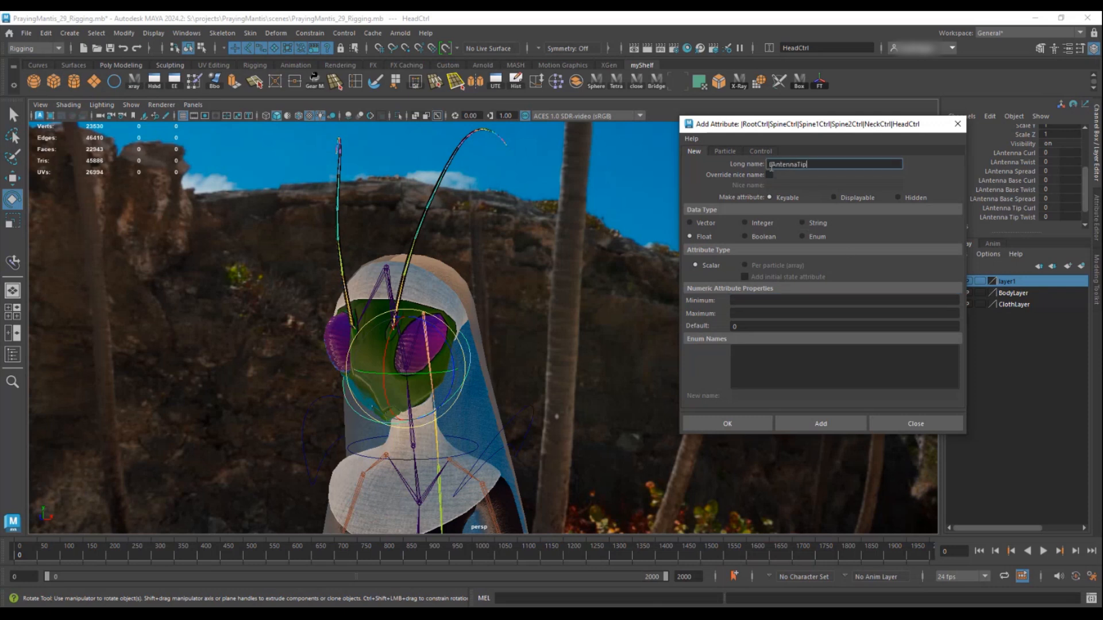
{"action": "double_click", "coordinate": [802, 164]}
{"action": "type", "text": "RAntenna"}
{"action": "double_click", "coordinate": [782, 165]}
{"action": "left_click", "coordinate": [822, 162]}
{"action": "left_click", "coordinate": [774, 300]}
{"action": "type", "text": "-10"}
{"action": "key", "text": "Tab"}
{"action": "type", "text": "1"}
{"action": "left_click", "coordinate": [820, 423]}
- Add a float attribute RAntennaTwist to HeadCtrl with minimum -10 and maximum 10
{"action": "left_click", "coordinate": [797, 164]}
{"action": "type", "text": "RAntenn"}
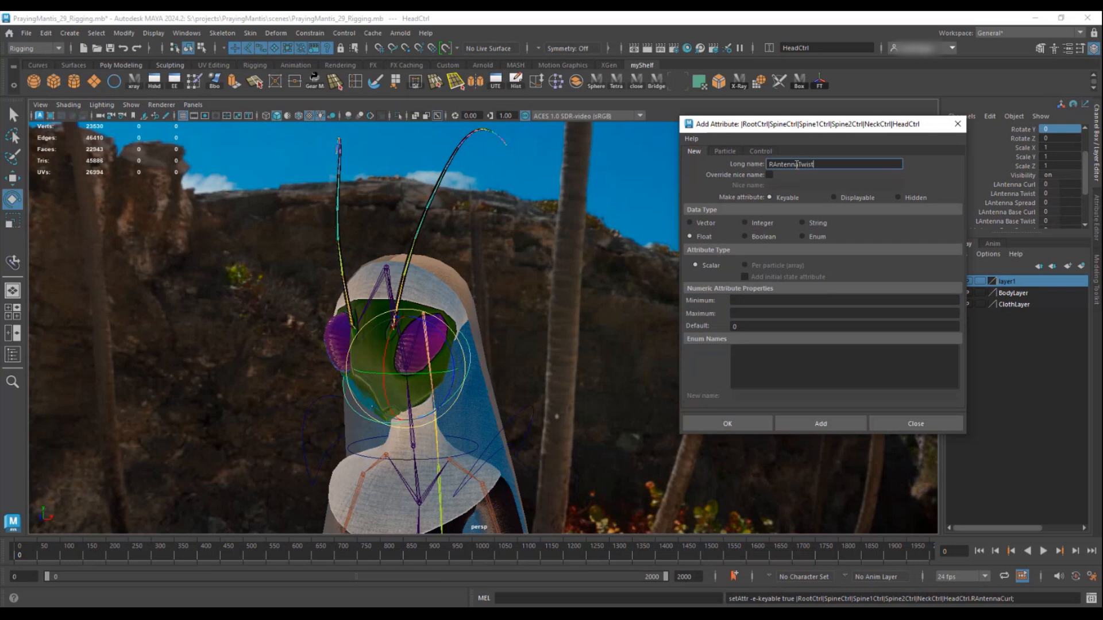
{"action": "left_click", "coordinate": [802, 300]}
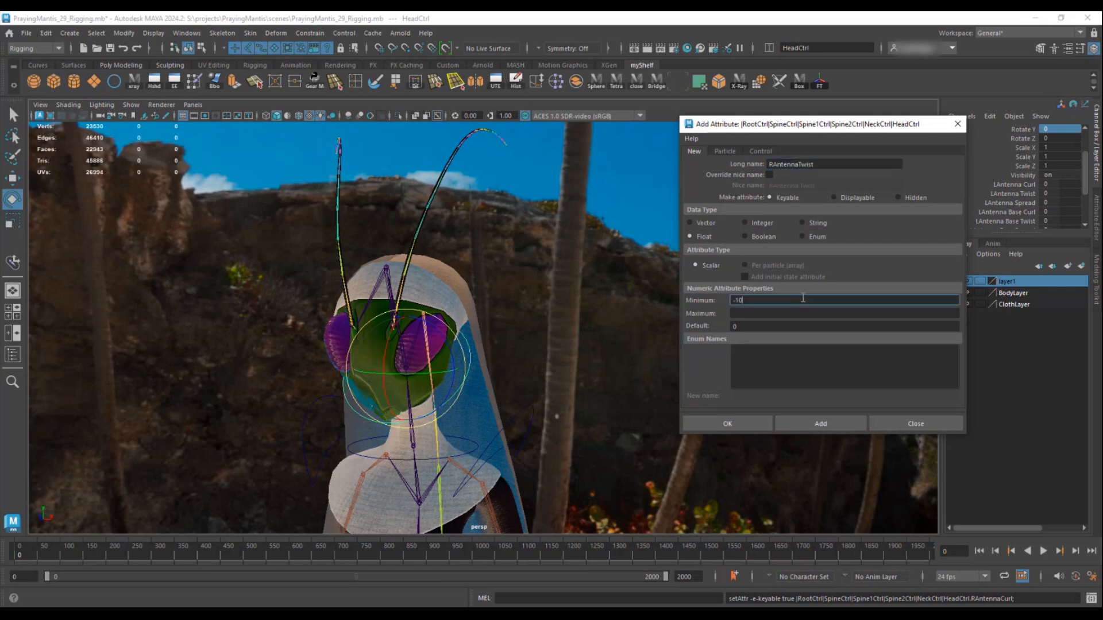
{"action": "key", "text": "Tab"}
{"action": "type", "text": "10"}
{"action": "left_click", "coordinate": [813, 422]}
- Add a float attribute RAntennaSpread to HeadCtrl with minimum -10 and maximum 10
{"action": "left_click", "coordinate": [820, 165]}
{"action": "type", "text": "RAntennaSpread"}
{"action": "left_click", "coordinate": [786, 300]}
{"action": "type", "text": "-10"}
{"action": "key", "text": "Tab"}
{"action": "type", "text": "10"}
{"action": "key", "text": "Tab"}
{"action": "left_click", "coordinate": [811, 426]}
- Add a float attribute RAntennaBaseCurl to HeadCtrl, copying the RAntennaBase part of its name for reuse
{"action": "left_click", "coordinate": [808, 165]}
{"action": "key", "text": "ctrl+v"}
{"action": "type", "text": "Base"}
{"action": "left_click_drag", "start_coordinate": [808, 165], "coordinate": [731, 161]}
{"action": "left_click", "coordinate": [827, 164]}
{"action": "type", "text": "Curl"}
{"action": "left_click", "coordinate": [770, 297]}
{"action": "key", "text": "Tab"}
{"action": "key", "text": "Tab"}
{"action": "left_click", "coordinate": [807, 424]}
- Add a second RAntennaBase attribute to HeadCtrl with minimum -10 and maximum 10
{"action": "left_click", "coordinate": [783, 165]}
{"action": "key", "text": "ctrl+v"}
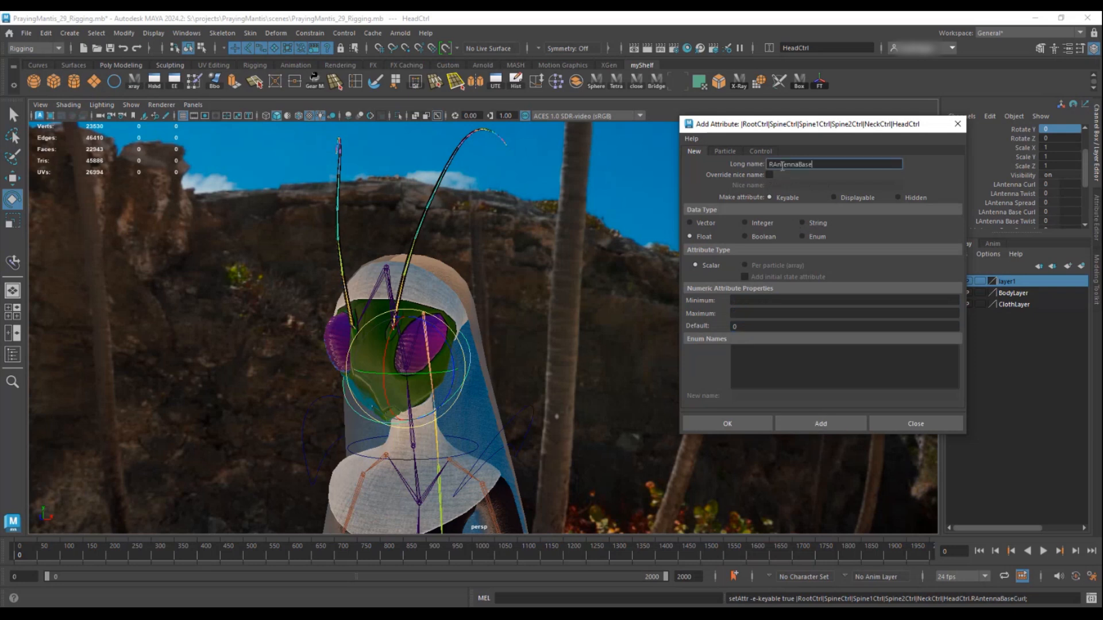
{"action": "left_click", "coordinate": [811, 300]}
{"action": "type", "text": "-10"}
{"action": "key", "text": "Tab"}
{"action": "type", "text": "10"}
{"action": "key", "text": "Tab"}
{"action": "left_click", "coordinate": [821, 425]}
- Add a float attribute RAntennaBaseSpread to HeadCtrl with minimum -10 and maximum 10
{"action": "left_click", "coordinate": [800, 165]}
{"action": "key", "text": "ctrl+v"}
{"action": "type", "text": "Spread"}
{"action": "left_click", "coordinate": [761, 301]}
{"action": "type", "text": "-10"}
{"action": "key", "text": "Tab"}
{"action": "type", "text": "10"}
{"action": "key", "text": "Tab"}
{"action": "left_click", "coordinate": [819, 424]}
- Try to add another attribute named RAntennaBaseCurl to HeadCtrl with minimum -10 and maximum 10
{"action": "left_click", "coordinate": [797, 165]}
{"action": "key", "text": "ctrl+v"}
{"action": "key", "text": "BackSpace"}
{"action": "key", "text": "BackSpace"}
{"action": "key", "text": "BackSpace"}
{"action": "key", "text": "BackSpace"}
{"action": "type", "text": "Tip"}
{"action": "double_click", "coordinate": [806, 164]}
{"action": "key", "text": "ctrl+v"}
{"action": "left_click", "coordinate": [749, 300]}
{"action": "type", "text": "-10"}
{"action": "key", "text": "Tab"}
{"action": "type", "text": "10"}
{"action": "key", "text": "Tab"}
{"action": "left_click", "coordinate": [821, 423]}
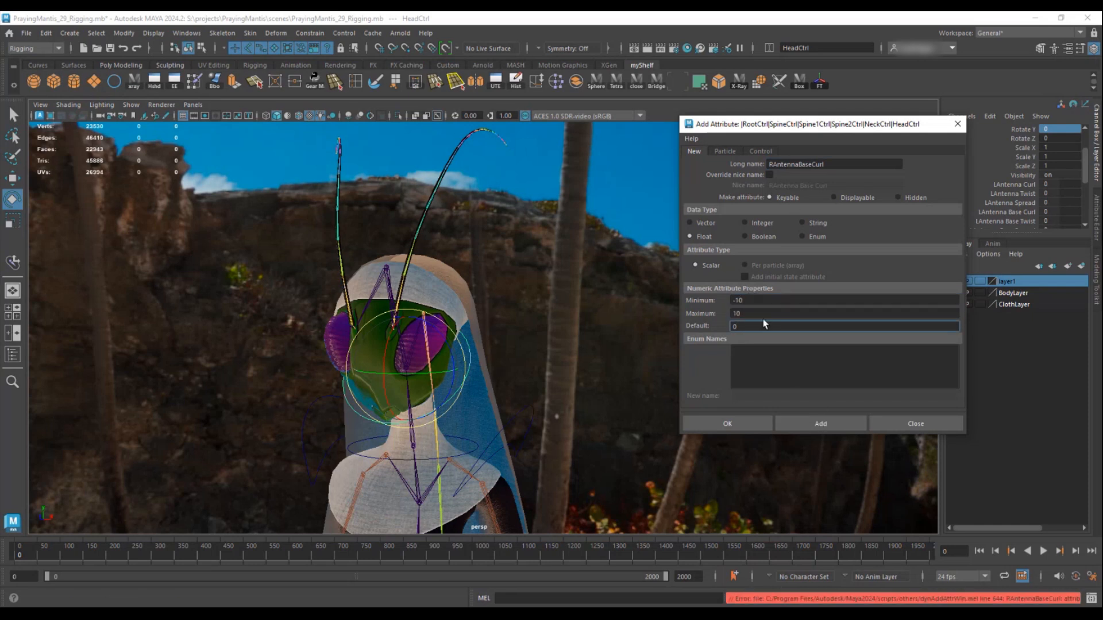
- Correct the new attribute's name to RAntennaTipCurl and add it to HeadCtrl
{"action": "left_click", "coordinate": [1027, 478]}
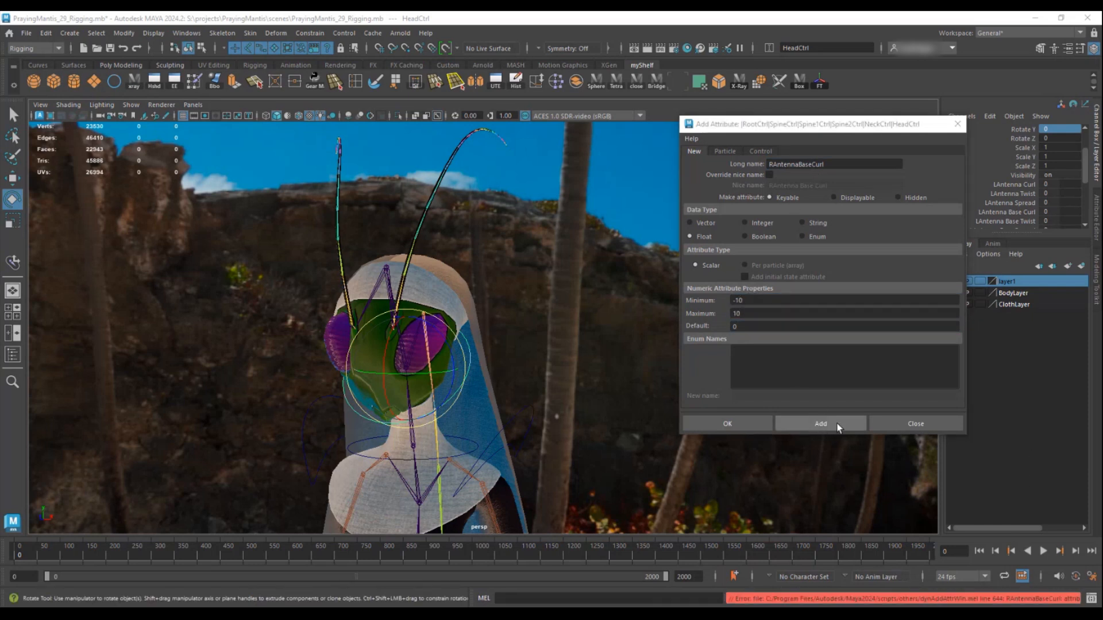
{"action": "left_click_drag", "start_coordinate": [794, 164], "coordinate": [807, 164]}
{"action": "type", "text": "Tip"}
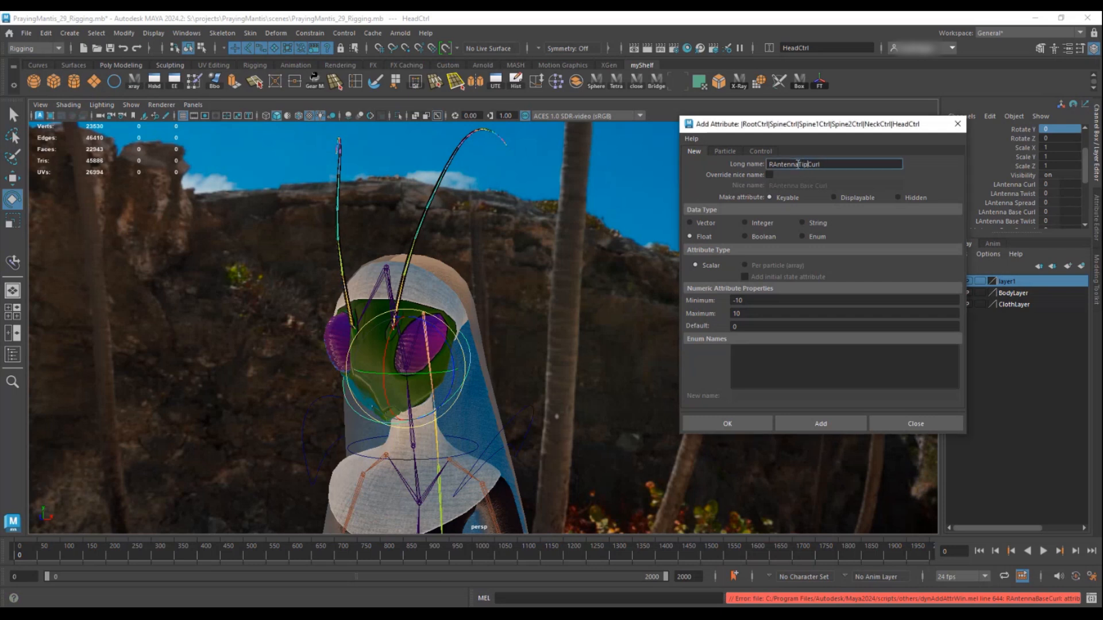
{"action": "left_click", "coordinate": [820, 423]}
- Add a last float attribute RAntennaTipTwist to HeadCtrl with minimum -10 and maximum 10, and finish adding attributes
{"action": "left_click", "coordinate": [797, 164]}
{"action": "type", "text": "RAntenna"}
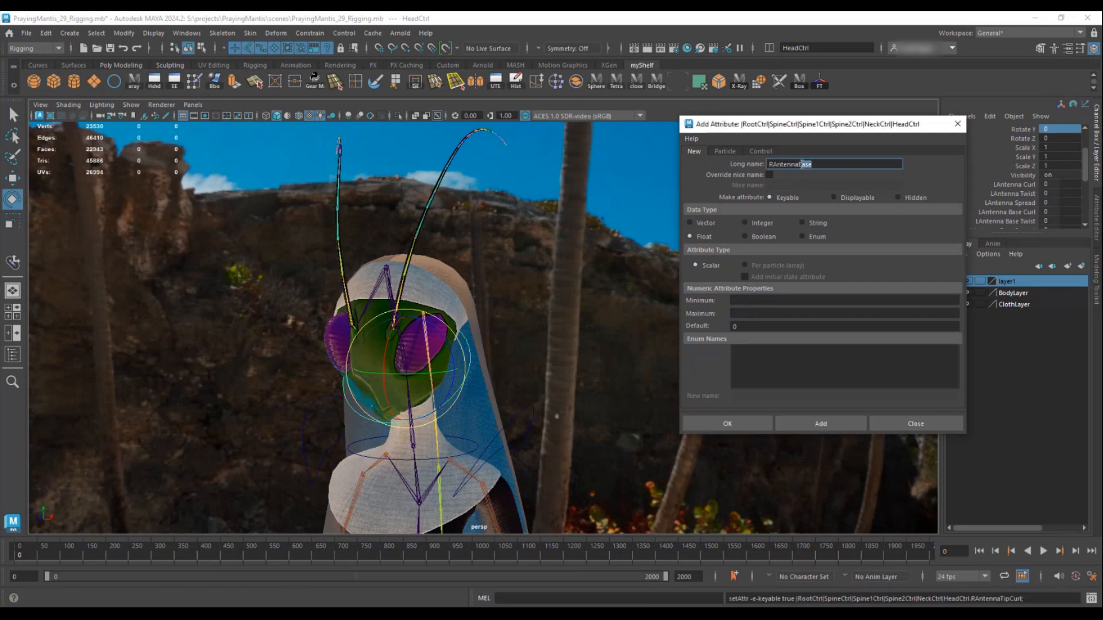
{"action": "left_click", "coordinate": [775, 300]}
{"action": "type", "text": "-10"}
{"action": "key", "text": "Tab"}
{"action": "type", "text": "10"}
{"action": "key", "text": "Tab"}
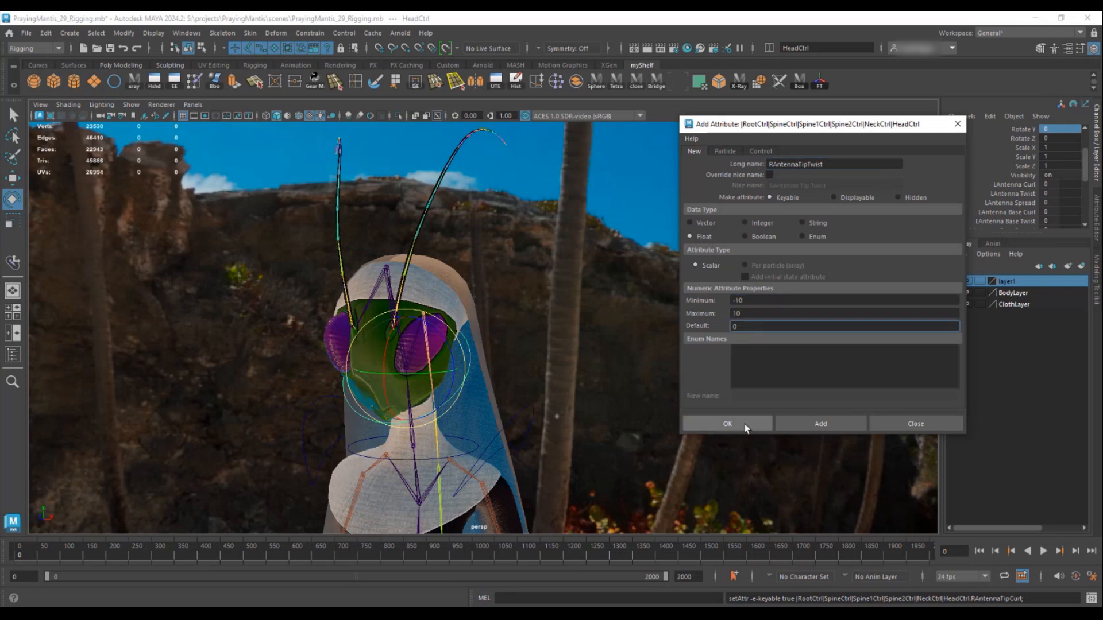
{"action": "left_click", "coordinate": [727, 423]}
{"action": "scroll", "coordinate": [977, 209], "scroll_direction": "down", "scroll_amount": 5}
{"action": "scroll", "coordinate": [977, 209], "scroll_direction": "up", "scroll_amount": 3}
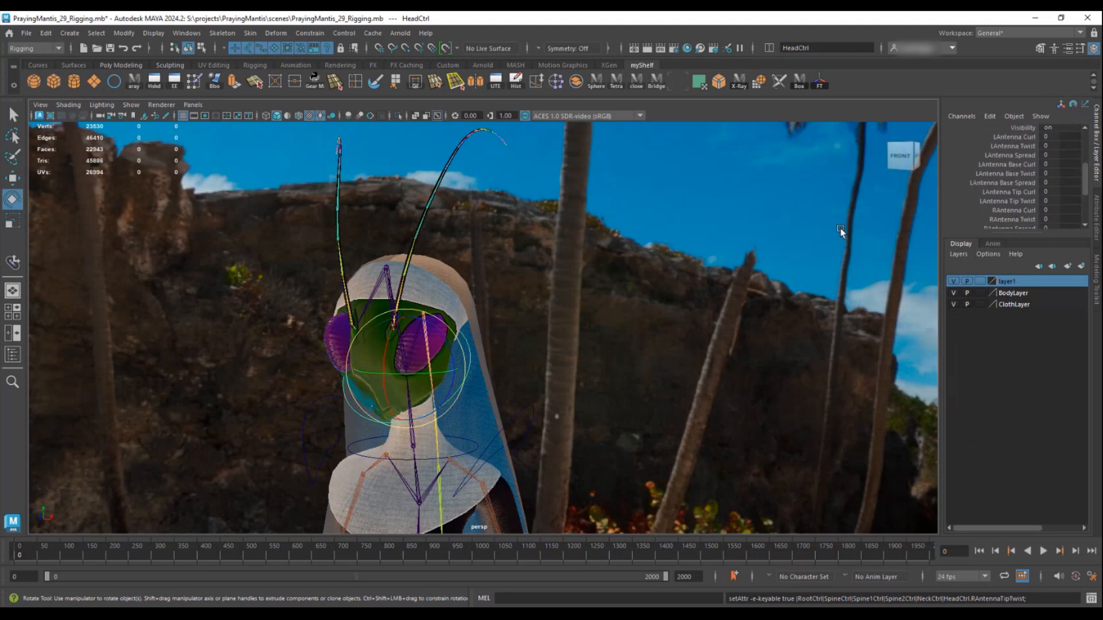
- Hide layer1, ClothLayer and BodyLayer
{"action": "left_click_drag", "start_coordinate": [591, 283], "coordinate": [639, 284], "text": "alt"}
{"action": "left_click_drag", "start_coordinate": [580, 278], "coordinate": [655, 325], "text": "alt"}
{"action": "left_click", "coordinate": [193, 86]}
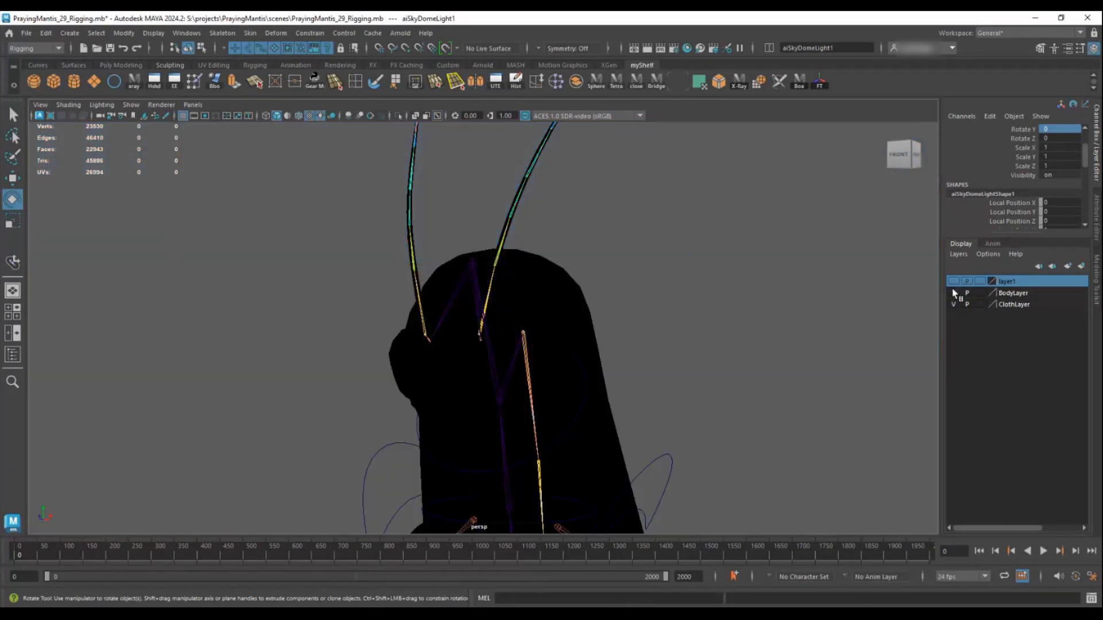
{"action": "left_click", "coordinate": [258, 131]}
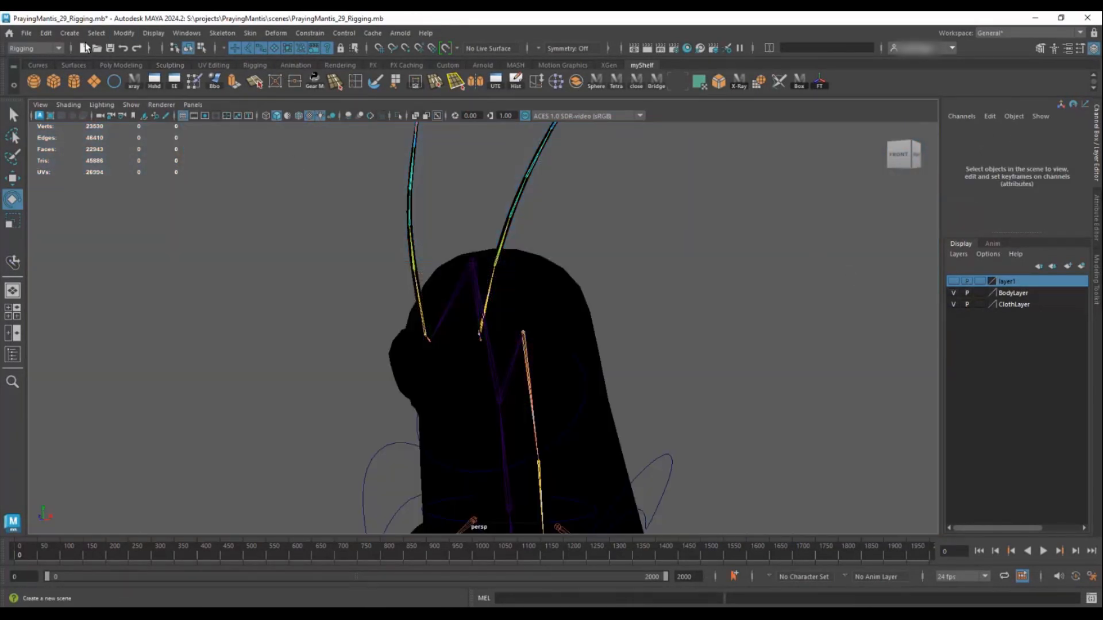
{"action": "left_click", "coordinate": [953, 304]}
{"action": "left_click", "coordinate": [954, 293]}
- Switch to the Animation menu set and open the Set Driven Key window
{"action": "left_click_drag", "start_coordinate": [538, 264], "coordinate": [460, 270], "text": "alt"}
{"action": "left_click", "coordinate": [35, 48]}
{"action": "left_click", "coordinate": [37, 84]}
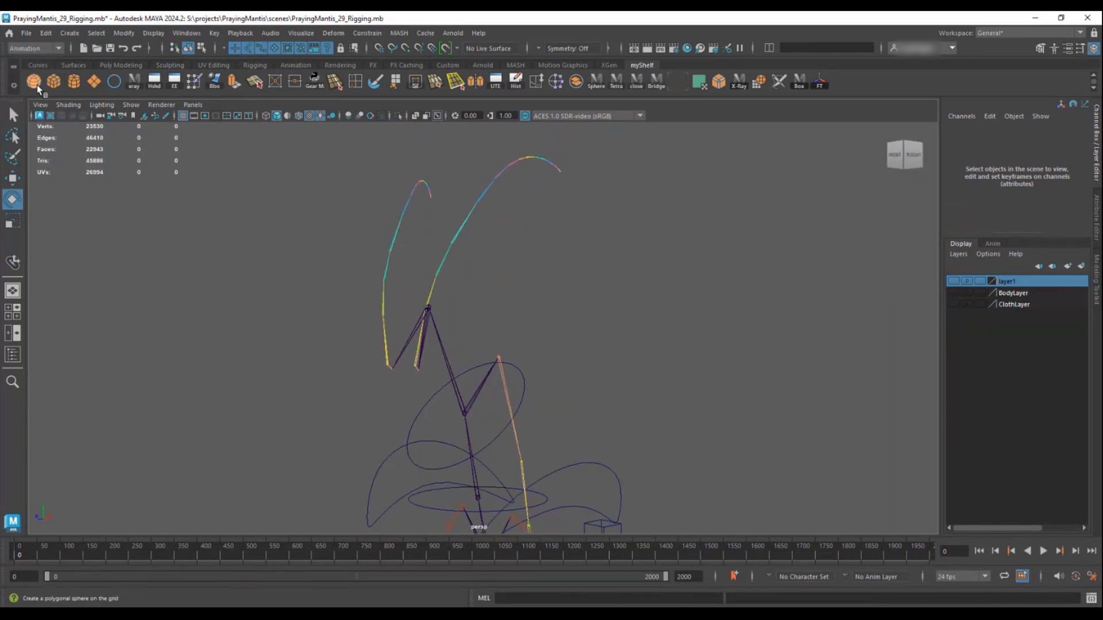
{"action": "left_click", "coordinate": [215, 33]}
{"action": "mouse_move", "coordinate": [259, 135]}
{"action": "left_click", "coordinate": [392, 134]}
- Load HeadCtrl as the driver and choose its LAntenna Curl attribute
{"action": "left_click_drag", "start_coordinate": [397, 165], "coordinate": [567, 308], "text": "alt"}
{"action": "left_click", "coordinate": [560, 322]}
{"action": "left_click", "coordinate": [157, 484]}
{"action": "scroll", "coordinate": [220, 330], "scroll_direction": "down", "scroll_amount": 2}
{"action": "left_click", "coordinate": [217, 304]}
- Select the left antenna's whole joint hierarchy from L_Antenna1 to L_Antenna17 and load it as driven
{"action": "left_click", "coordinate": [573, 320]}
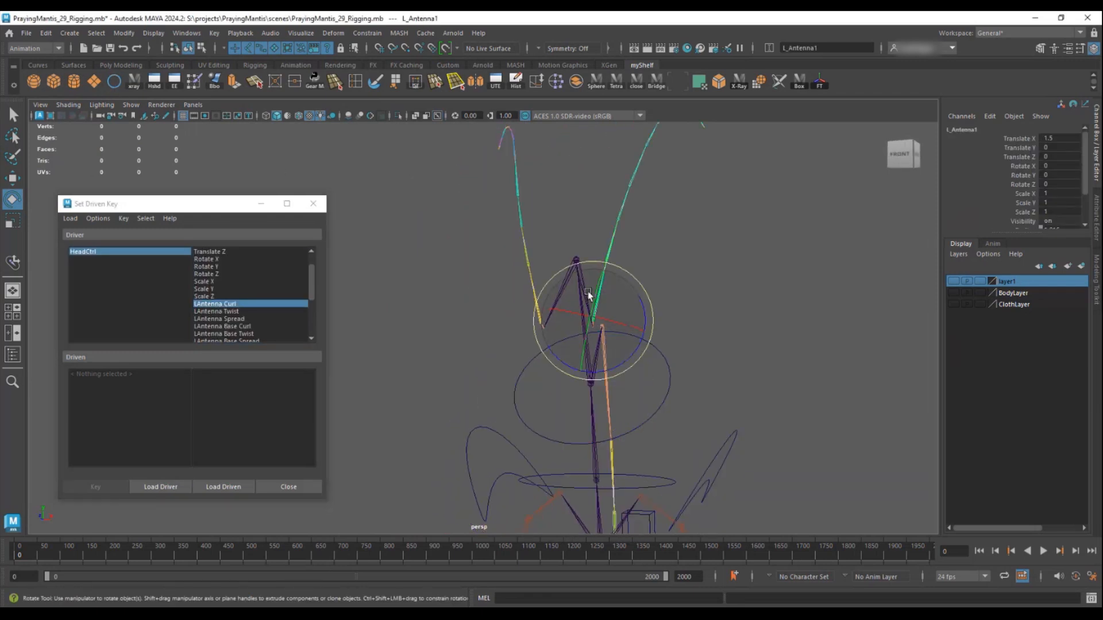
{"action": "left_click", "coordinate": [93, 36]}
{"action": "left_click", "coordinate": [114, 90]}
{"action": "middle_click_drag", "start_coordinate": [604, 173], "coordinate": [570, 243], "text": "alt"}
{"action": "left_click_drag", "start_coordinate": [571, 243], "coordinate": [529, 241], "text": "alt"}
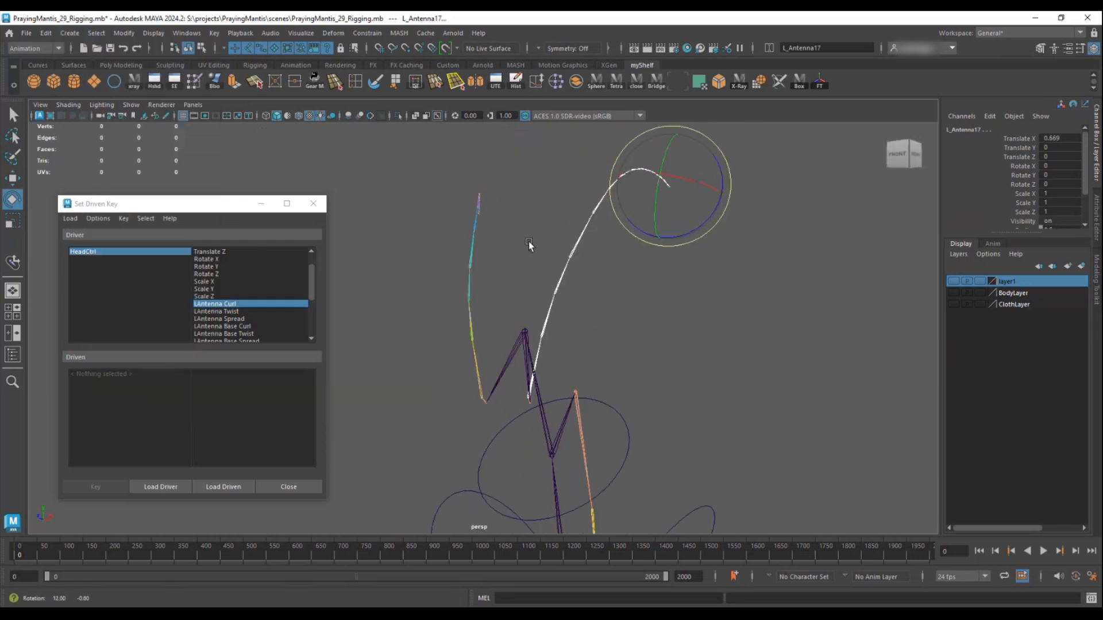
{"action": "left_click", "coordinate": [222, 487]}
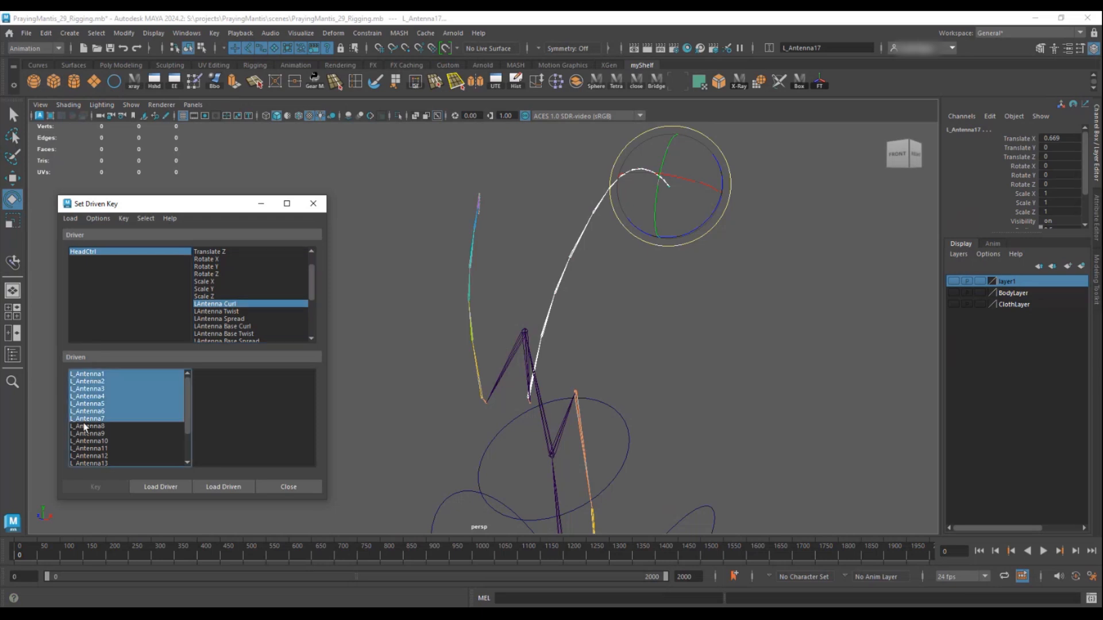
- Check L_Antenna1's rotation axes, key Rotate Y of all driven left antenna joints against LAntenna Curl, and select HeadCtrl
{"action": "left_click_drag", "start_coordinate": [534, 322], "coordinate": [602, 370], "text": "alt"}
{"action": "left_click", "coordinate": [578, 401]}
{"action": "left_click_drag", "start_coordinate": [529, 419], "coordinate": [581, 407], "text": "alt"}
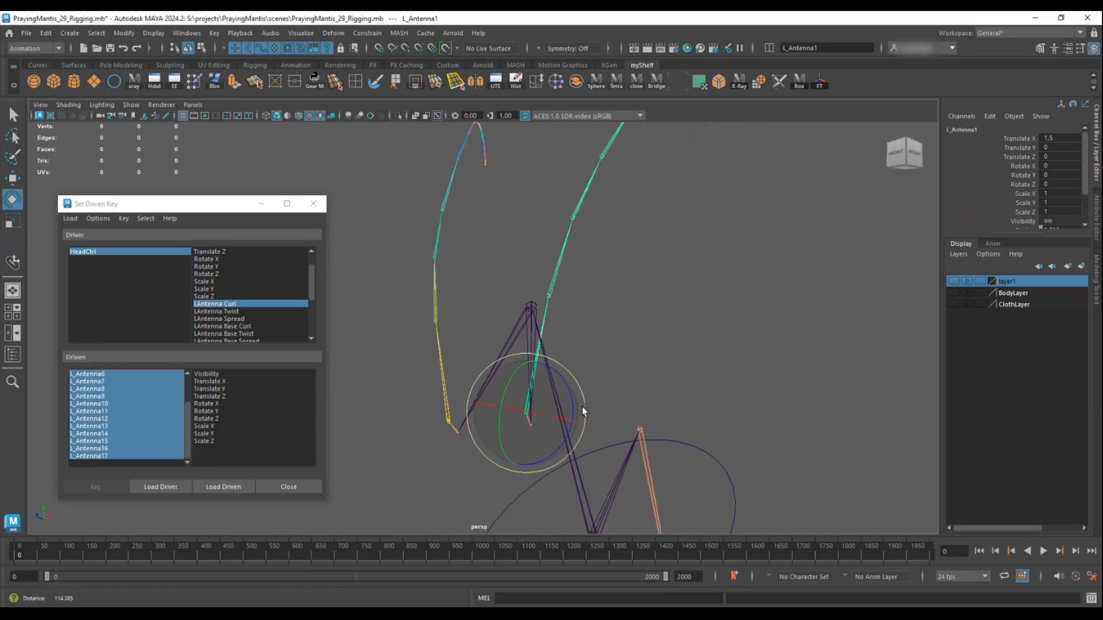
{"action": "left_click", "coordinate": [204, 411]}
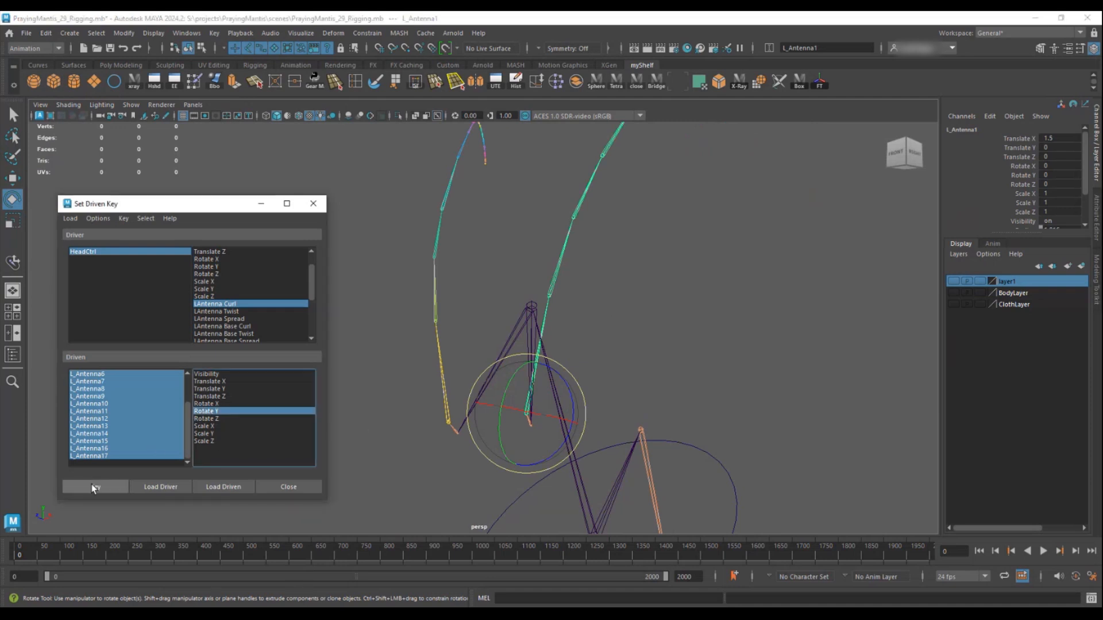
{"action": "left_click", "coordinate": [86, 251]}
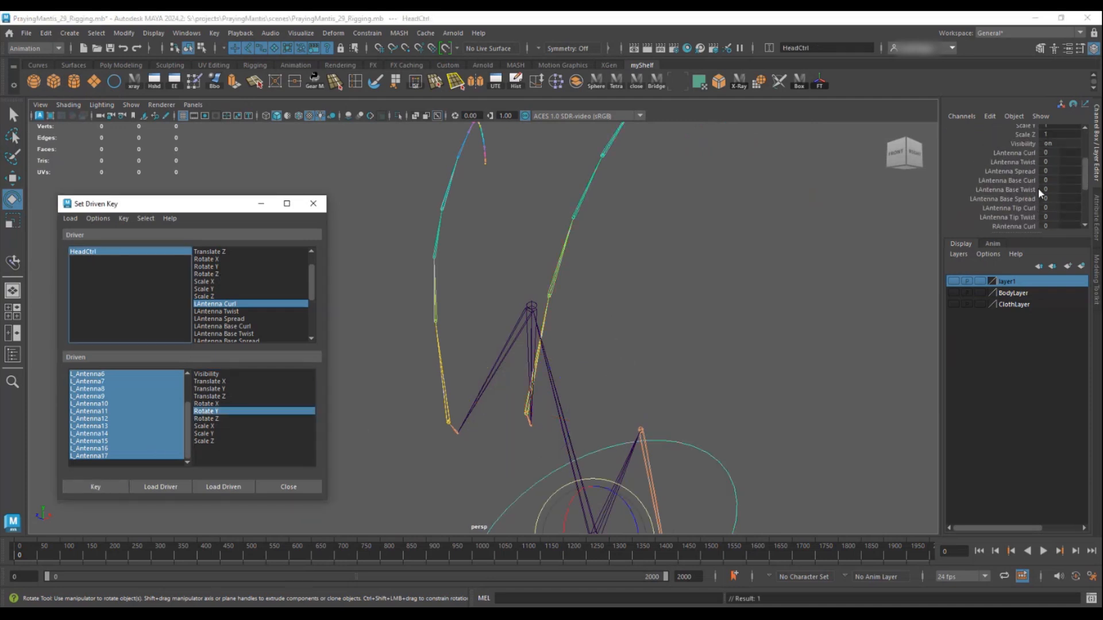
- Reselect the left antenna's driven joints and undo the Rotate Y driven key set on them
{"action": "left_click_drag", "start_coordinate": [95, 456], "coordinate": [94, 363]}
{"action": "key", "text": "e"}
{"action": "right_click_drag", "start_coordinate": [519, 362], "coordinate": [498, 341], "text": "alt"}
{"action": "middle_click_drag", "start_coordinate": [497, 342], "coordinate": [461, 398], "text": "alt"}
{"action": "left_click_drag", "start_coordinate": [625, 262], "coordinate": [475, 396], "text": "alt"}
{"action": "right_click_drag", "start_coordinate": [475, 396], "coordinate": [587, 432], "text": "alt"}
{"action": "middle_click_drag", "start_coordinate": [545, 426], "coordinate": [598, 359], "text": "alt"}
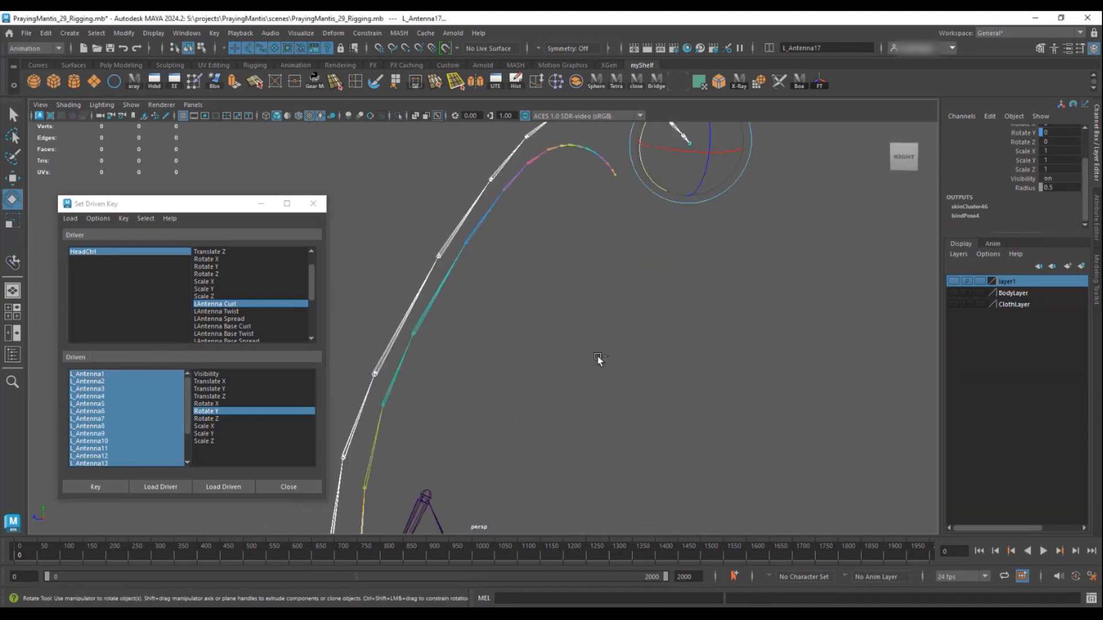
{"action": "key", "text": "ctrl+z"}
{"action": "left_click", "coordinate": [718, 153]}
{"action": "key", "text": "ctrl+z"}
{"action": "key", "text": "ctrl+z"}
{"action": "key", "text": "ctrl+z"}
{"action": "key", "text": "ctrl+z"}
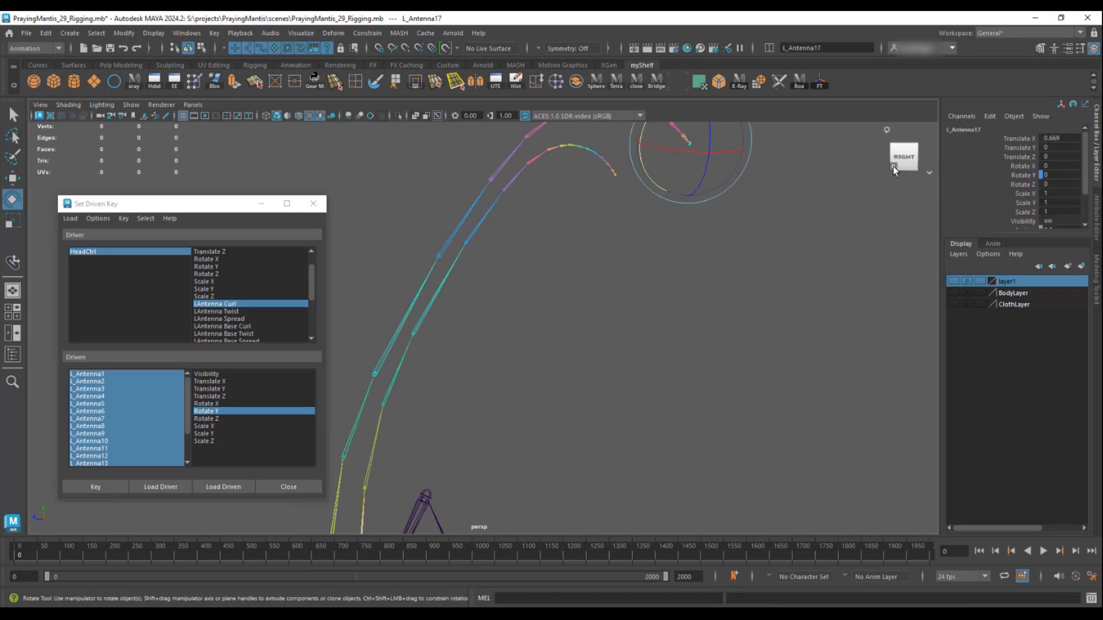
- Load L_Antenna1 to L_Antenna16 as driven, leaving out L_Antenna17, and key their Rotate Y against LAntenna Curl
{"action": "left_click_drag", "start_coordinate": [92, 374], "coordinate": [92, 449]}
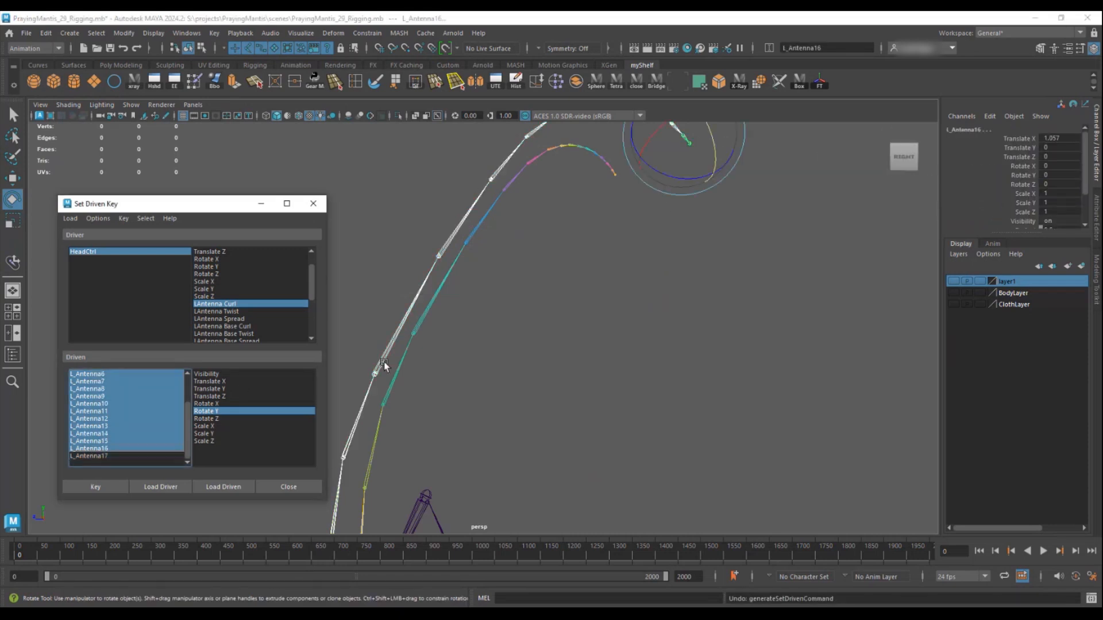
{"action": "left_click", "coordinate": [218, 487]}
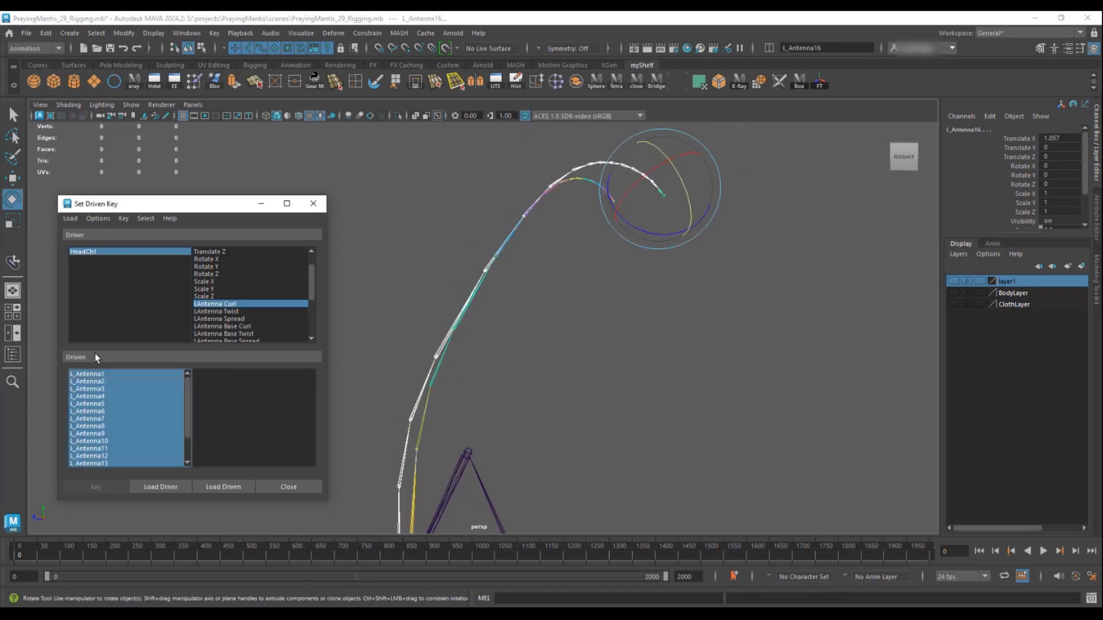
{"action": "left_click", "coordinate": [206, 411]}
{"action": "left_click", "coordinate": [113, 485]}
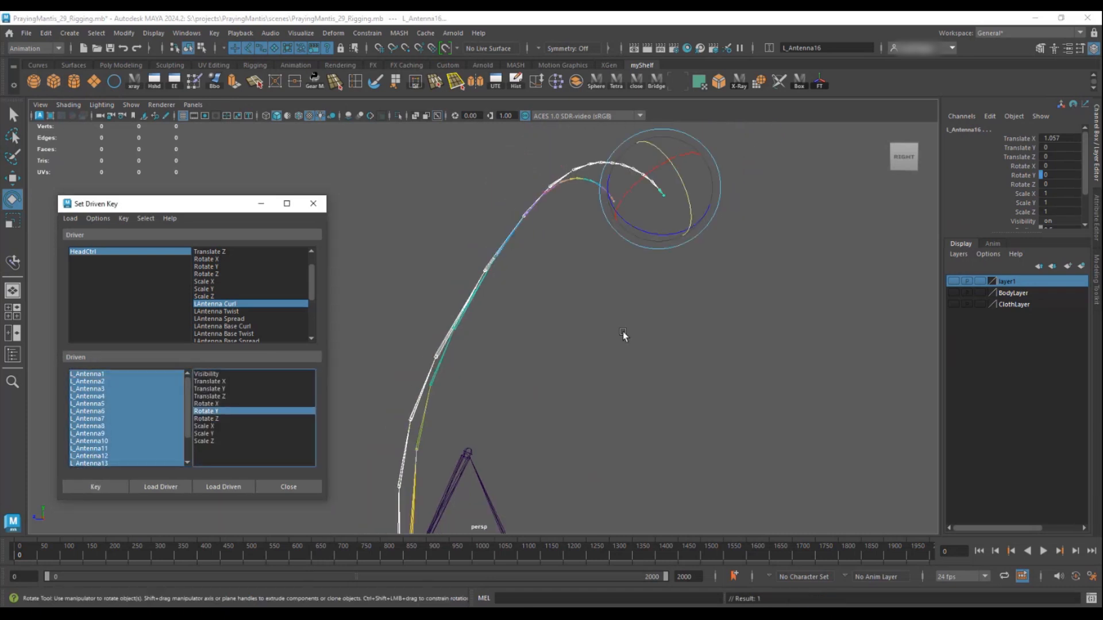
{"action": "left_click_drag", "start_coordinate": [623, 336], "coordinate": [545, 294], "text": "alt"}
- Select HeadCtrl and set its LAntenna Curl to 10
{"action": "left_click", "coordinate": [125, 257]}
{"action": "scroll", "coordinate": [1038, 195], "scroll_direction": "down", "scroll_amount": 3}
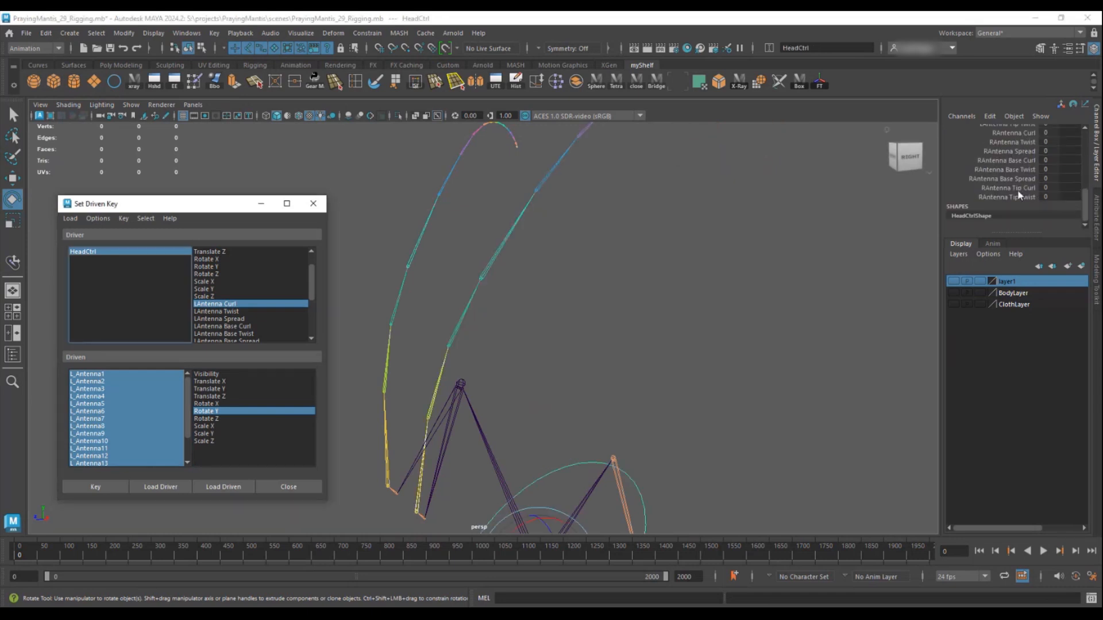
{"action": "left_click", "coordinate": [1019, 163]}
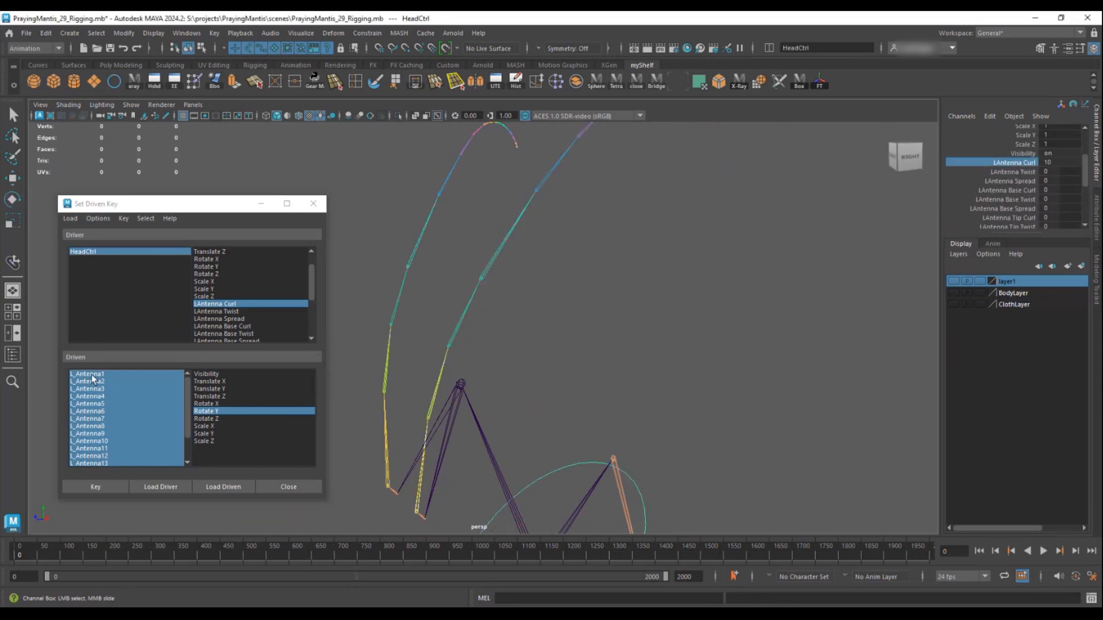
- Rotate L_Antenna1 to L_Antenna16 about Y into an inward curl and key Rotate Y at LAntenna Curl 10
{"action": "left_click_drag", "start_coordinate": [92, 376], "coordinate": [94, 481]}
{"action": "scroll", "coordinate": [601, 218], "scroll_direction": "down", "scroll_amount": 2}
{"action": "middle_click_drag", "start_coordinate": [616, 208], "coordinate": [598, 227], "text": "alt"}
{"action": "left_click_drag", "start_coordinate": [598, 226], "coordinate": [610, 286], "text": "alt"}
{"action": "right_click_drag", "start_coordinate": [610, 285], "coordinate": [689, 315], "text": "alt"}
{"action": "middle_click_drag", "start_coordinate": [689, 315], "coordinate": [620, 369], "text": "alt"}
{"action": "left_click_drag", "start_coordinate": [620, 369], "coordinate": [710, 353], "text": "alt"}
{"action": "middle_click_drag", "start_coordinate": [709, 354], "coordinate": [603, 389], "text": "alt"}
{"action": "left_click_drag", "start_coordinate": [690, 185], "coordinate": [711, 196]}
{"action": "left_click_drag", "start_coordinate": [534, 286], "coordinate": [578, 279], "text": "alt"}
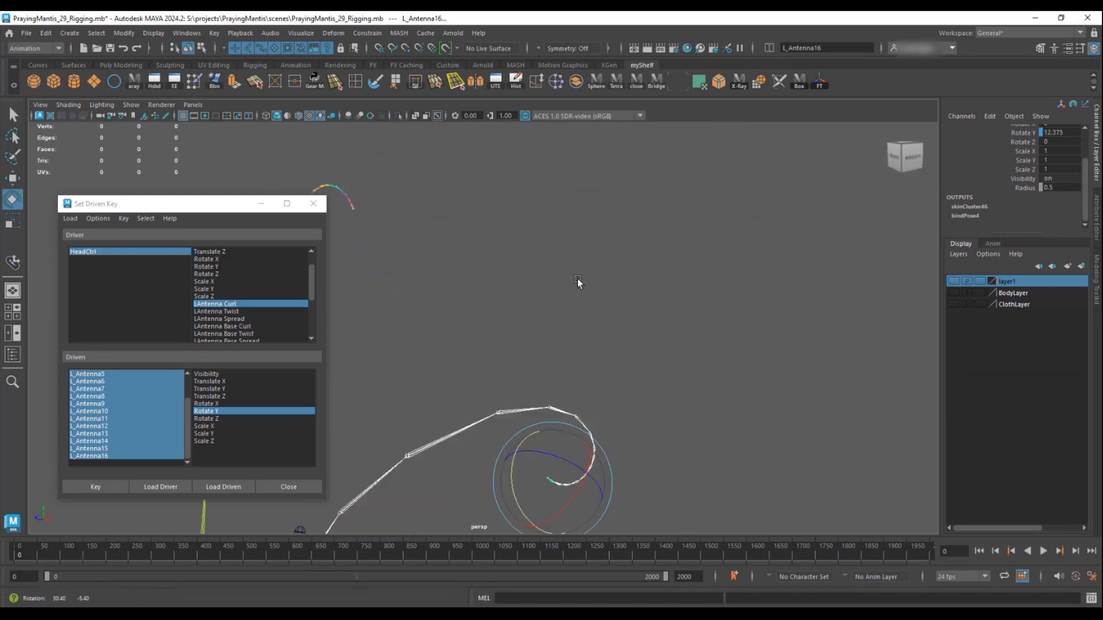
{"action": "middle_click_drag", "start_coordinate": [578, 278], "coordinate": [655, 229], "text": "alt"}
{"action": "scroll", "coordinate": [1057, 173], "scroll_direction": "up", "scroll_amount": 2}
{"action": "double_click", "coordinate": [1057, 159]}
{"action": "key", "text": "Return"}
{"action": "middle_click_drag", "start_coordinate": [514, 369], "coordinate": [604, 249], "text": "alt"}
{"action": "mouse_move", "coordinate": [604, 248]}
{"action": "left_mouse_down", "text": "alt"}
{"action": "mouse_move", "coordinate": [635, 254]}
{"action": "mouse_move", "coordinate": [597, 253]}
{"action": "left_mouse_up", "text": "alt"}
{"action": "left_click", "coordinate": [96, 488]}
- Select HeadCtrl and set its LAntenna Curl to -10
{"action": "left_click", "coordinate": [93, 253]}
{"action": "scroll", "coordinate": [1040, 207], "scroll_direction": "down", "scroll_amount": 3}
{"action": "left_click", "coordinate": [1014, 163]}
{"action": "middle_click_drag", "start_coordinate": [841, 188], "coordinate": [644, 193]}
{"action": "scroll", "coordinate": [505, 207], "scroll_direction": "down", "scroll_amount": 3}
{"action": "left_click_drag", "start_coordinate": [505, 207], "coordinate": [545, 223], "text": "alt"}
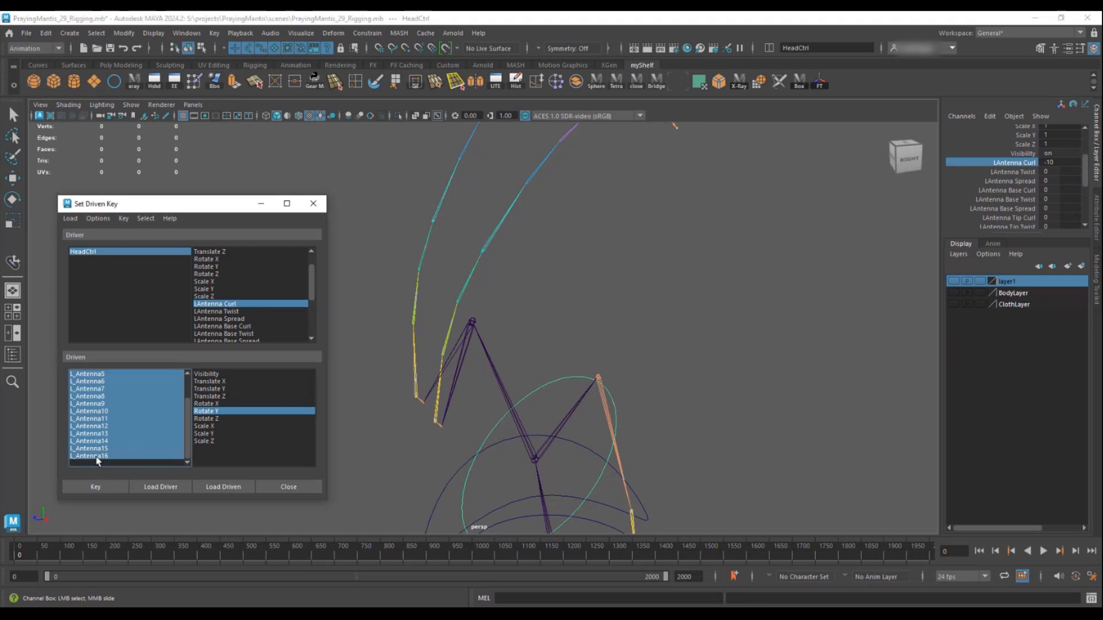
- Select L_Antenna1 to L_Antenna16, try rotating them about Y, and undo the trial rotations
{"action": "left_click_drag", "start_coordinate": [96, 458], "coordinate": [97, 459]}
{"action": "key", "text": "e"}
{"action": "middle_click_drag", "start_coordinate": [499, 273], "coordinate": [495, 353], "text": "alt"}
{"action": "left_click_drag", "start_coordinate": [681, 181], "coordinate": [676, 178]}
{"action": "left_click_drag", "start_coordinate": [603, 214], "coordinate": [656, 234], "text": "alt"}
{"action": "key", "text": "ctrl+z"}
{"action": "left_click", "coordinate": [1022, 132]}
{"action": "middle_click_drag", "start_coordinate": [824, 223], "coordinate": [820, 222]}
{"action": "key", "text": "ctrl+z"}
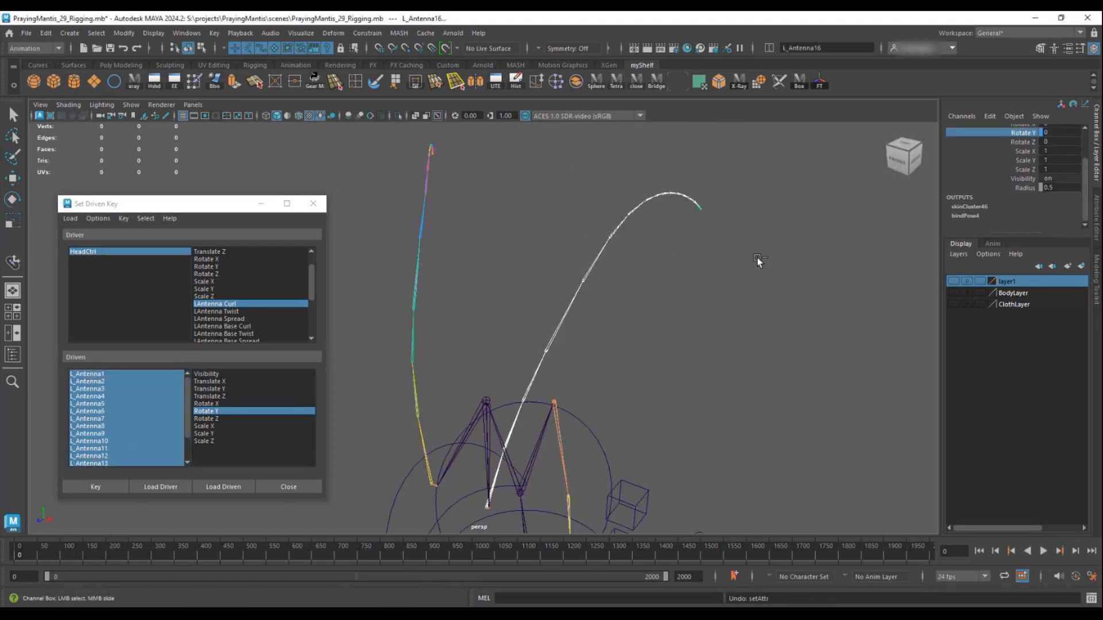
- Try Rotate Y values of -10, -15 and 15 on the left antenna joints, and reset Rotate Y to 0
{"action": "left_click_drag", "start_coordinate": [757, 258], "coordinate": [662, 295], "text": "alt"}
{"action": "middle_click_drag", "start_coordinate": [662, 296], "coordinate": [660, 297]}
{"action": "left_click_drag", "start_coordinate": [665, 300], "coordinate": [810, 241], "text": "alt"}
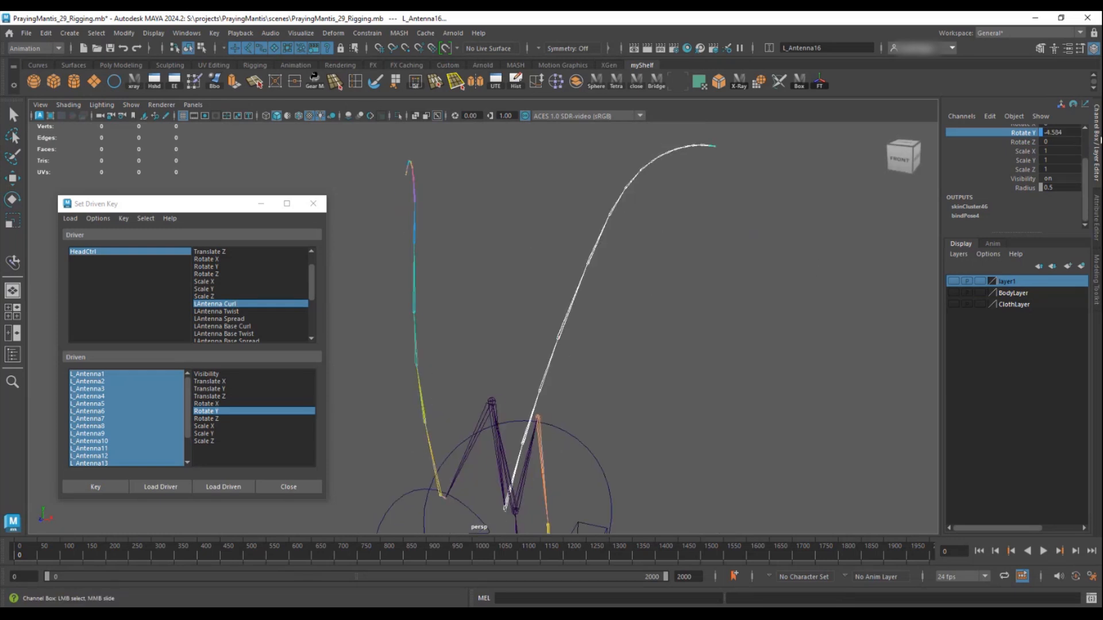
{"action": "type", "text": "-10"}
{"action": "key", "text": "Return"}
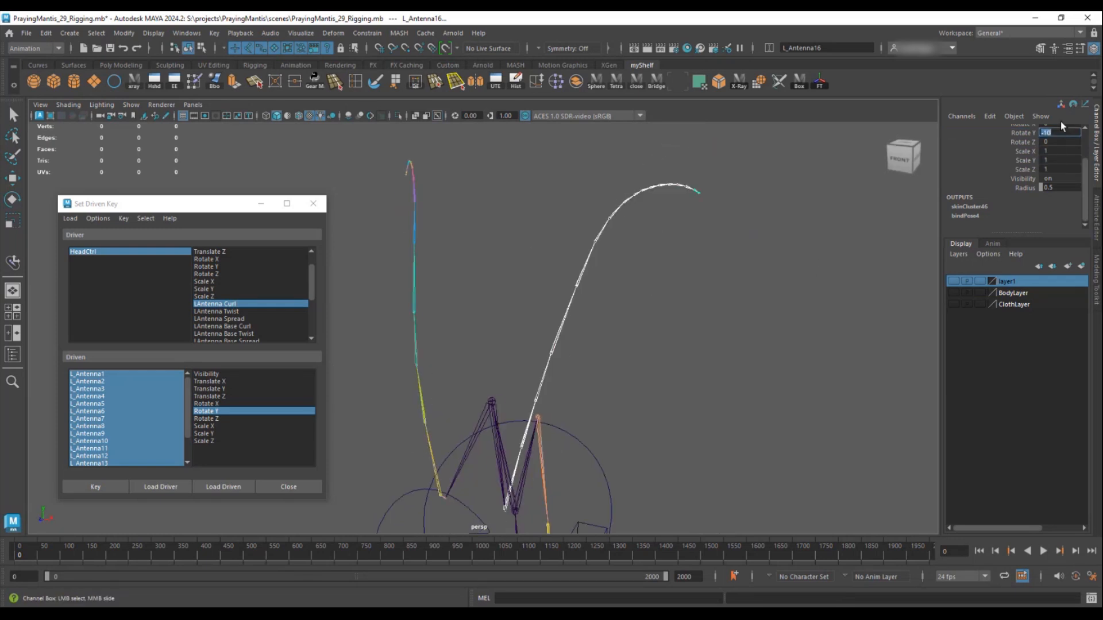
{"action": "type", "text": "-15"}
{"action": "key", "text": "Return"}
{"action": "type", "text": "1"}
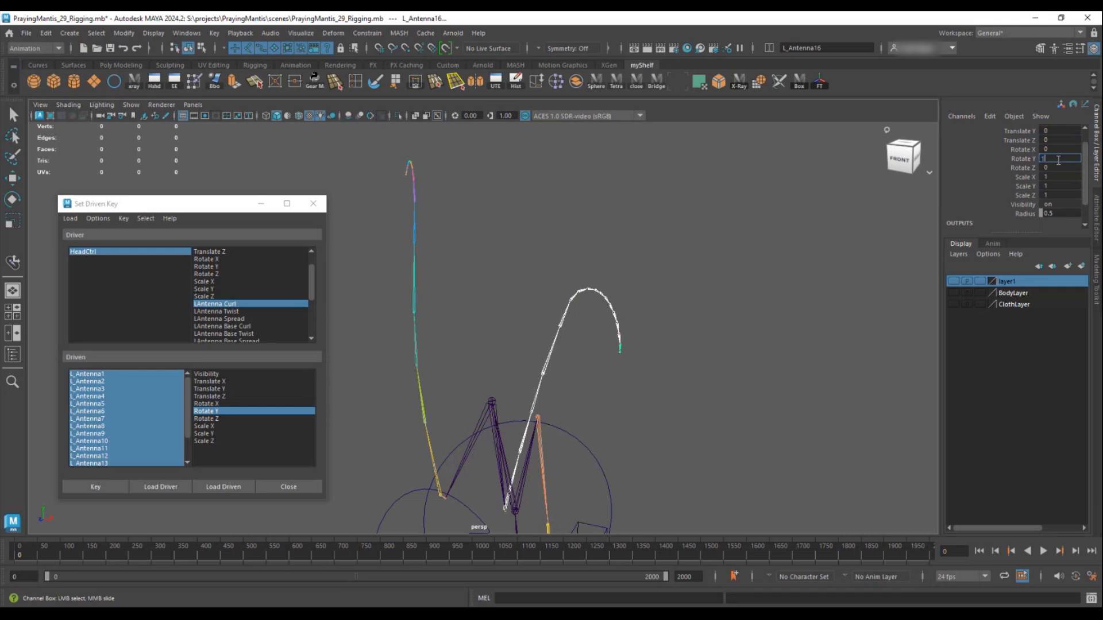
{"action": "type", "text": "5"}
{"action": "key", "text": "Return"}
{"action": "key", "text": "Return"}
{"action": "left_click_drag", "start_coordinate": [754, 286], "coordinate": [479, 317], "text": "alt"}
{"action": "left_click", "coordinate": [1060, 158]}
{"action": "type", "text": "0"}
{"action": "key", "text": "Return"}
- Make L_Antenna1 the lead of the joint selection, set Rotate Y to -10 and key it at LAntenna Curl -10
{"action": "left_click", "coordinate": [451, 472]}
{"action": "key", "text": "e"}
{"action": "left_click_drag", "start_coordinate": [442, 477], "coordinate": [423, 460]}
{"action": "left_click_drag", "start_coordinate": [551, 422], "coordinate": [1102, 197], "text": "alt"}
{"action": "type", "text": "-10"}
{"action": "key", "text": "Return"}
{"action": "left_click_drag", "start_coordinate": [758, 264], "coordinate": [740, 243], "text": "alt"}
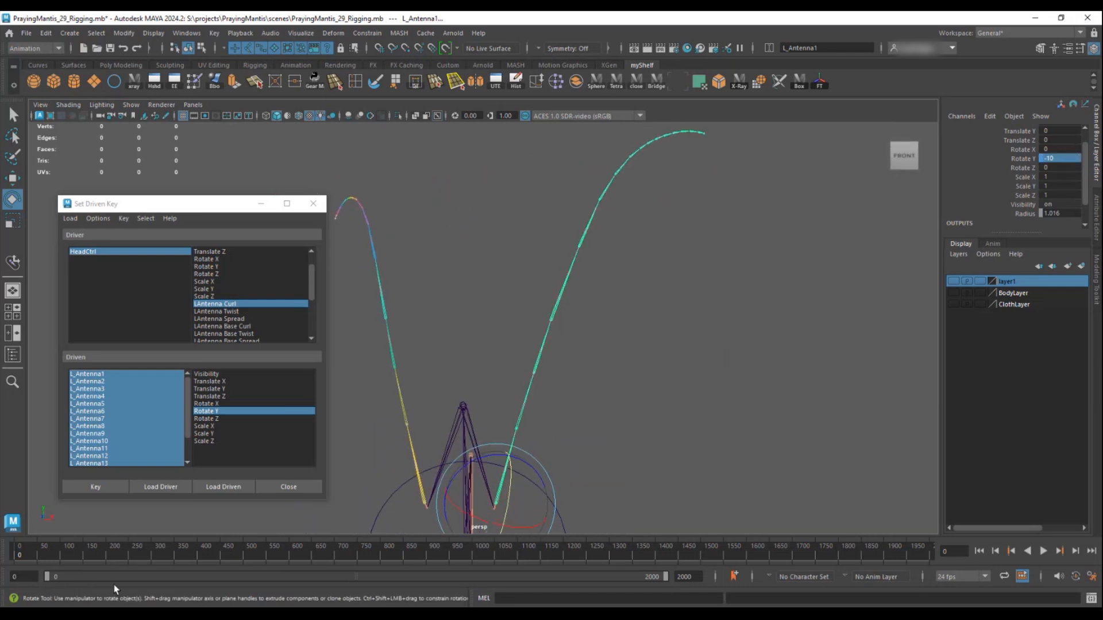
{"action": "left_click", "coordinate": [94, 488]}
- Test HeadCtrl's LAntenna Curl by scrubbing its value, and reset it to 0
{"action": "left_click", "coordinate": [84, 251]}
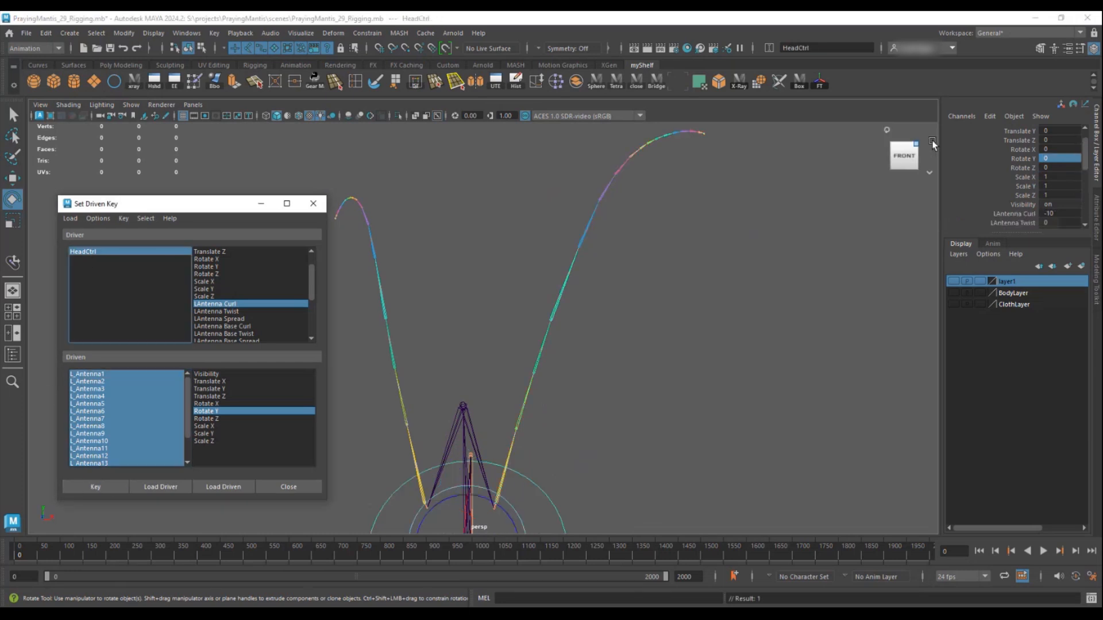
{"action": "scroll", "coordinate": [1022, 176], "scroll_direction": "down", "scroll_amount": 3}
{"action": "left_click", "coordinate": [1016, 162]}
{"action": "middle_click_drag", "start_coordinate": [736, 237], "coordinate": [692, 247]}
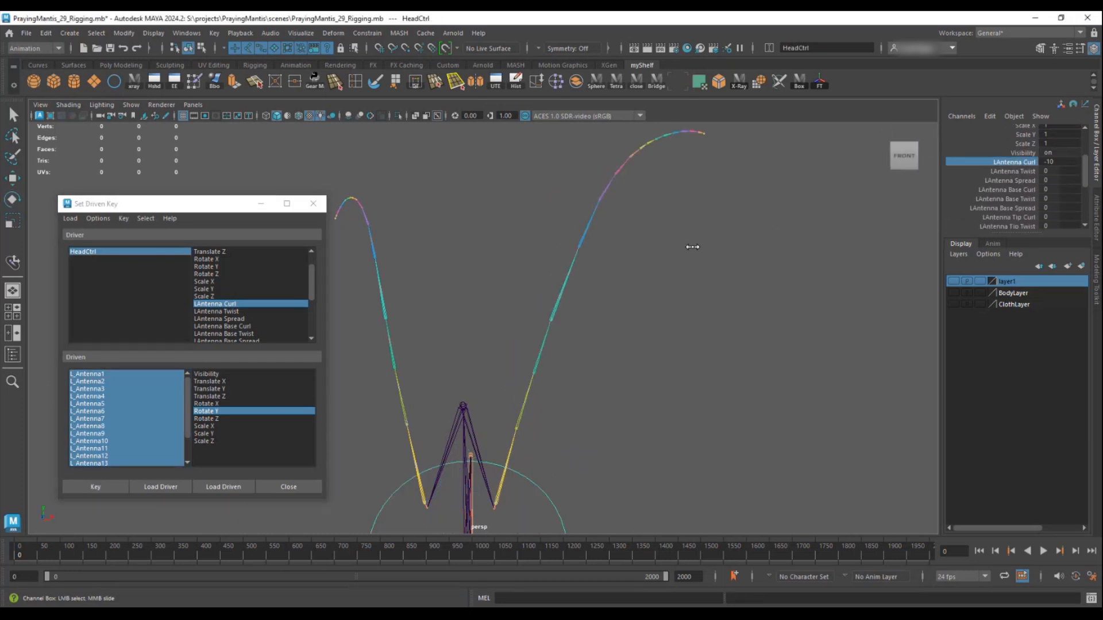
{"action": "left_click_drag", "start_coordinate": [691, 247], "coordinate": [557, 262], "text": "alt"}
{"action": "mouse_move", "coordinate": [557, 262]}
{"action": "middle_mouse_down"}
{"action": "mouse_move", "coordinate": [657, 266]}
{"action": "mouse_move", "coordinate": [578, 257]}
{"action": "middle_mouse_up"}
{"action": "key", "text": "Return"}
{"action": "mouse_move", "coordinate": [519, 386]}
{"action": "left_mouse_down", "text": "alt"}
{"action": "mouse_move", "coordinate": [565, 388]}
{"action": "mouse_move", "coordinate": [530, 381]}
{"action": "left_mouse_up", "text": "alt"}
- Choose LAntenna Twist as driver attribute, pick Rotate X as the driven attribute for the left antenna joints, and set a driven key
{"action": "left_click", "coordinate": [218, 311]}
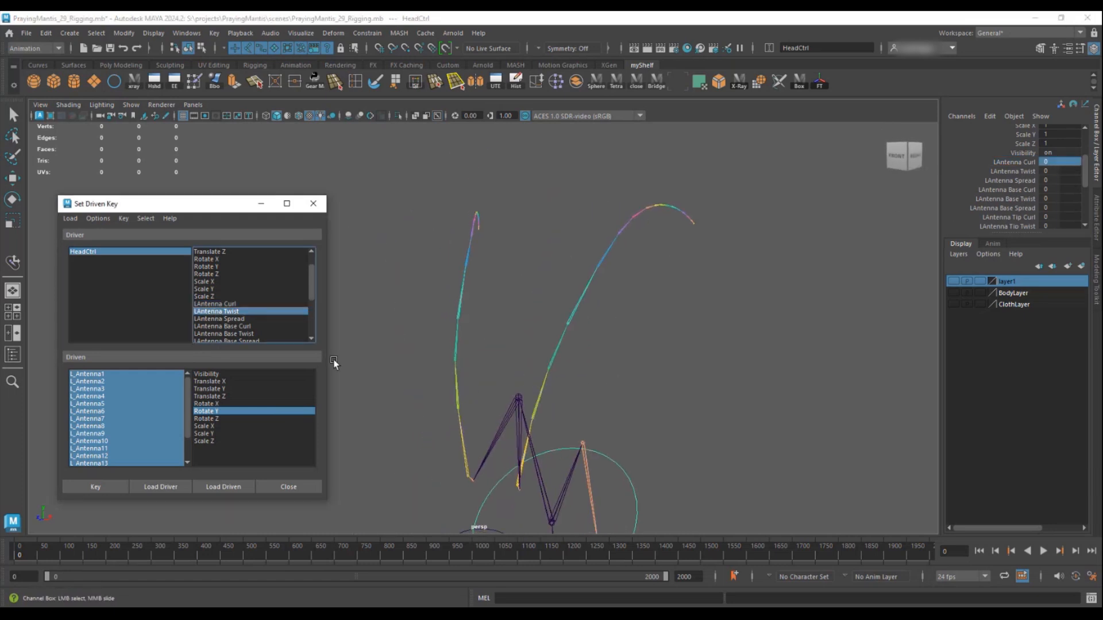
{"action": "left_click_drag", "start_coordinate": [545, 425], "coordinate": [557, 436], "text": "alt"}
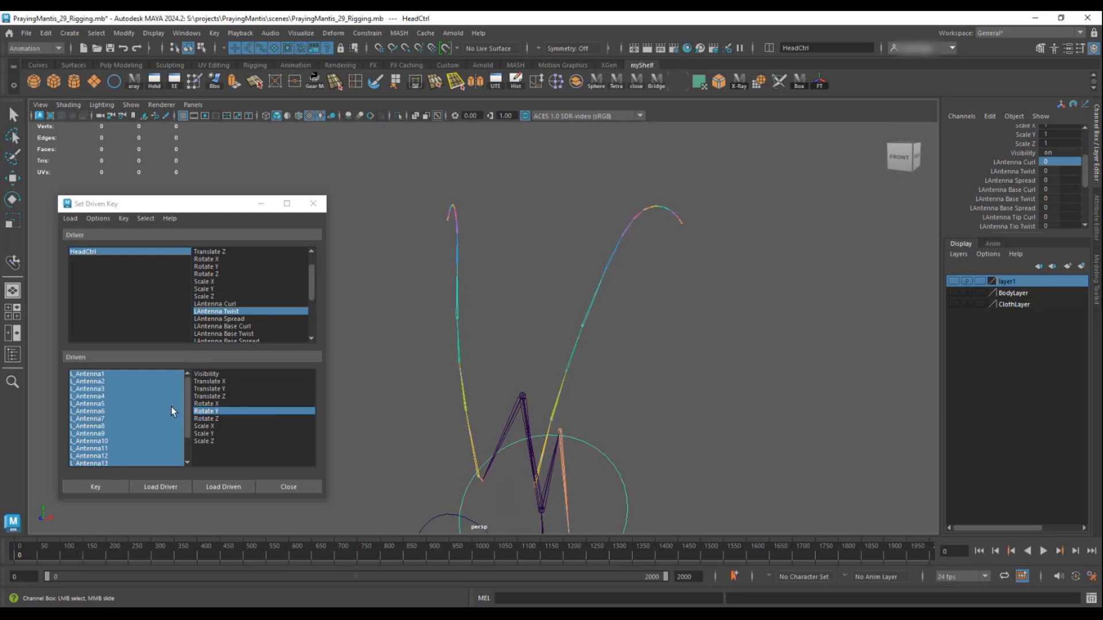
{"action": "left_click", "coordinate": [544, 445]}
{"action": "key", "text": "e"}
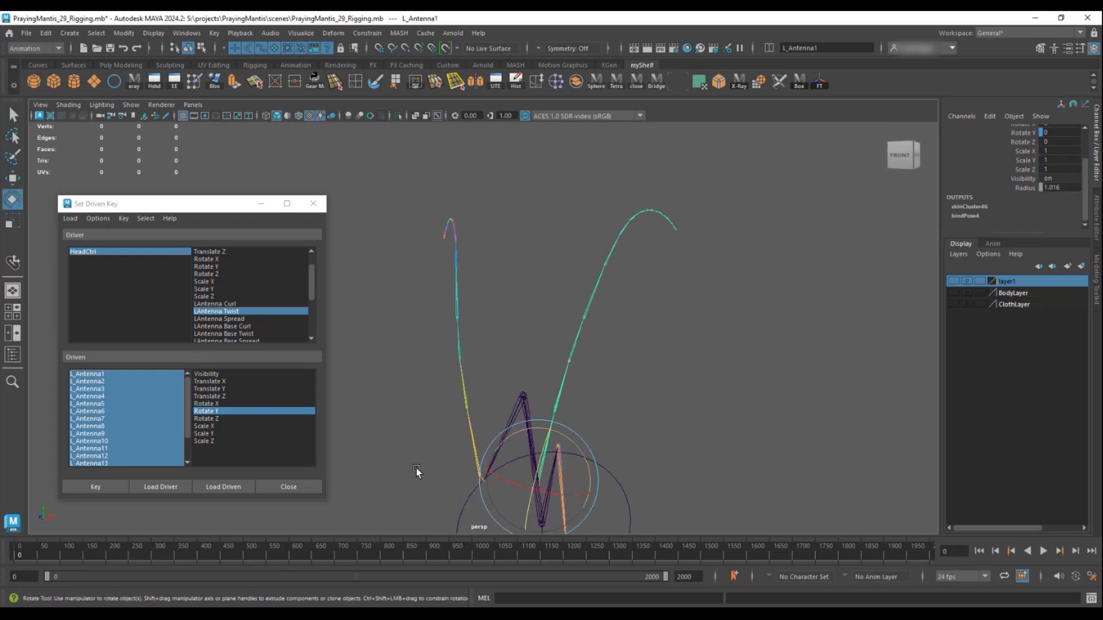
{"action": "left_click", "coordinate": [202, 404]}
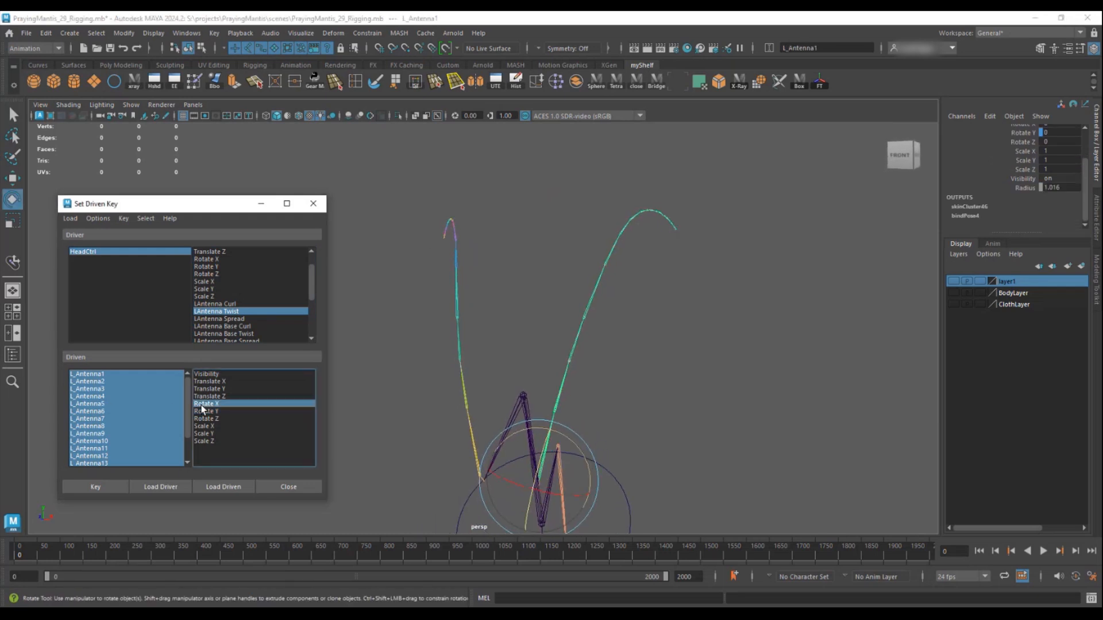
{"action": "left_click", "coordinate": [95, 259]}
{"action": "left_click", "coordinate": [90, 484]}
{"action": "middle_click_drag", "start_coordinate": [619, 343], "coordinate": [605, 289], "text": "alt"}
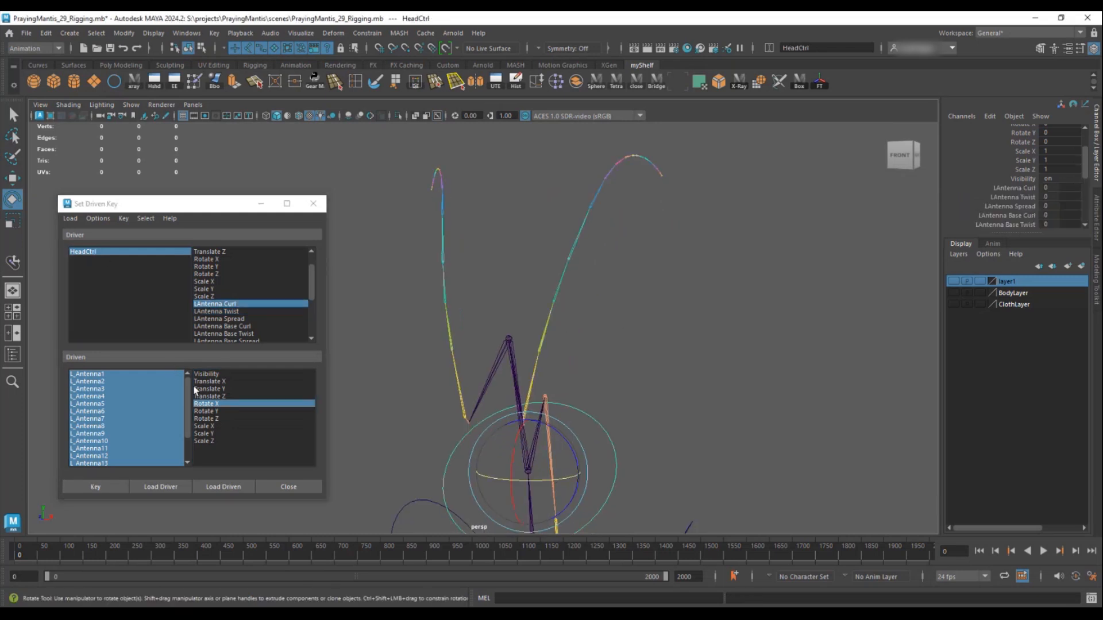
- Select L_Antenna1 to L_Antenna16 with L_Antenna1 as the lead joint and rotate them about -23 degrees about X
{"action": "left_click_drag", "start_coordinate": [99, 377], "coordinate": [98, 495]}
{"action": "left_click_drag", "start_coordinate": [624, 375], "coordinate": [650, 284], "text": "alt"}
{"action": "left_click_drag", "start_coordinate": [511, 414], "coordinate": [558, 381], "text": "alt"}
{"action": "left_click", "coordinate": [557, 381]}
{"action": "scroll", "coordinate": [594, 460], "scroll_direction": "down", "scroll_amount": 2}
{"action": "middle_click_drag", "start_coordinate": [612, 438], "coordinate": [528, 425], "text": "alt"}
{"action": "scroll", "coordinate": [598, 406], "scroll_direction": "down", "scroll_amount": 2}
{"action": "right_click_drag", "start_coordinate": [529, 424], "coordinate": [499, 427], "text": "alt"}
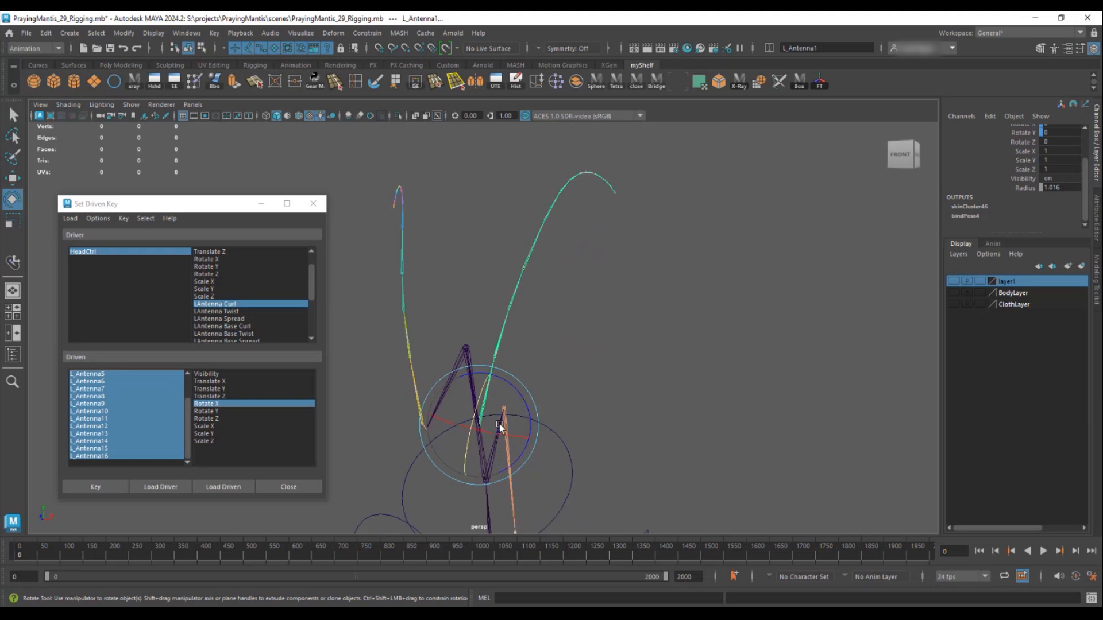
{"action": "middle_click_drag", "start_coordinate": [500, 427], "coordinate": [530, 392], "text": "alt"}
{"action": "right_click_drag", "start_coordinate": [531, 391], "coordinate": [569, 428], "text": "alt"}
{"action": "left_click_drag", "start_coordinate": [540, 419], "coordinate": [518, 412]}
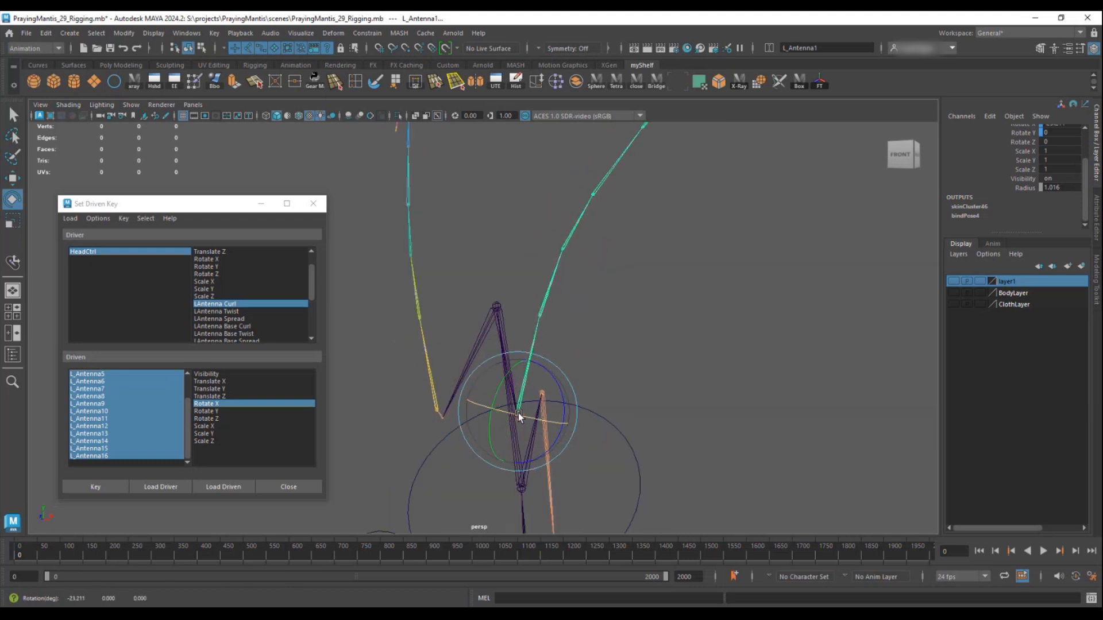
- Set Rotate X of the left antenna joints to -15 and set a driven key for it
{"action": "scroll", "coordinate": [1072, 149], "scroll_direction": "up", "scroll_amount": 1}
{"action": "type", "text": "-15"}
{"action": "key", "text": "Return"}
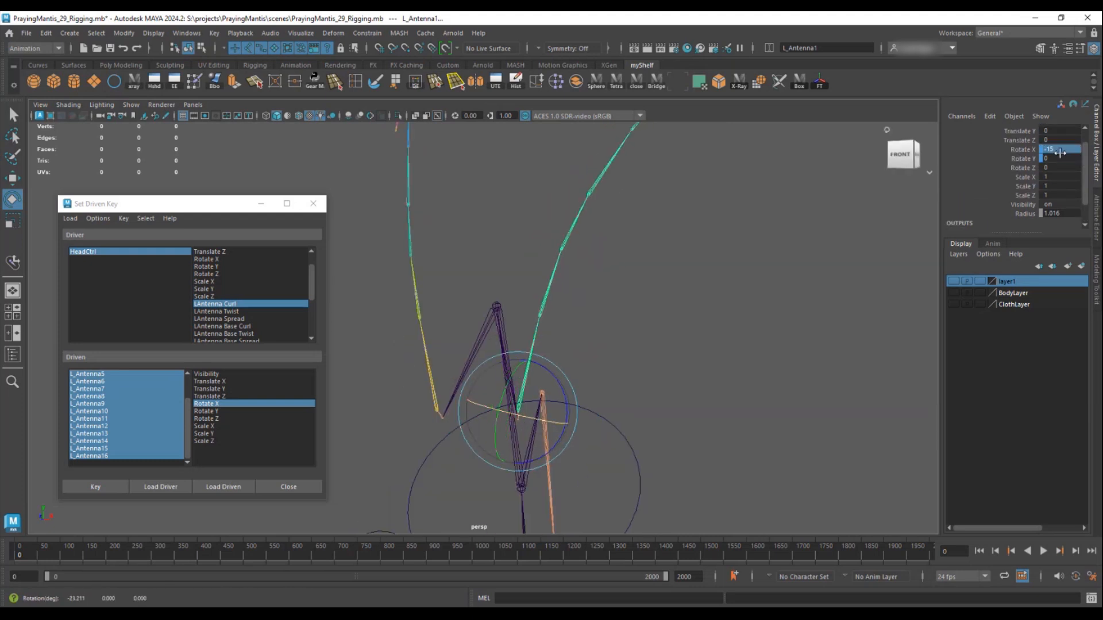
{"action": "left_click_drag", "start_coordinate": [777, 301], "coordinate": [560, 284], "text": "alt"}
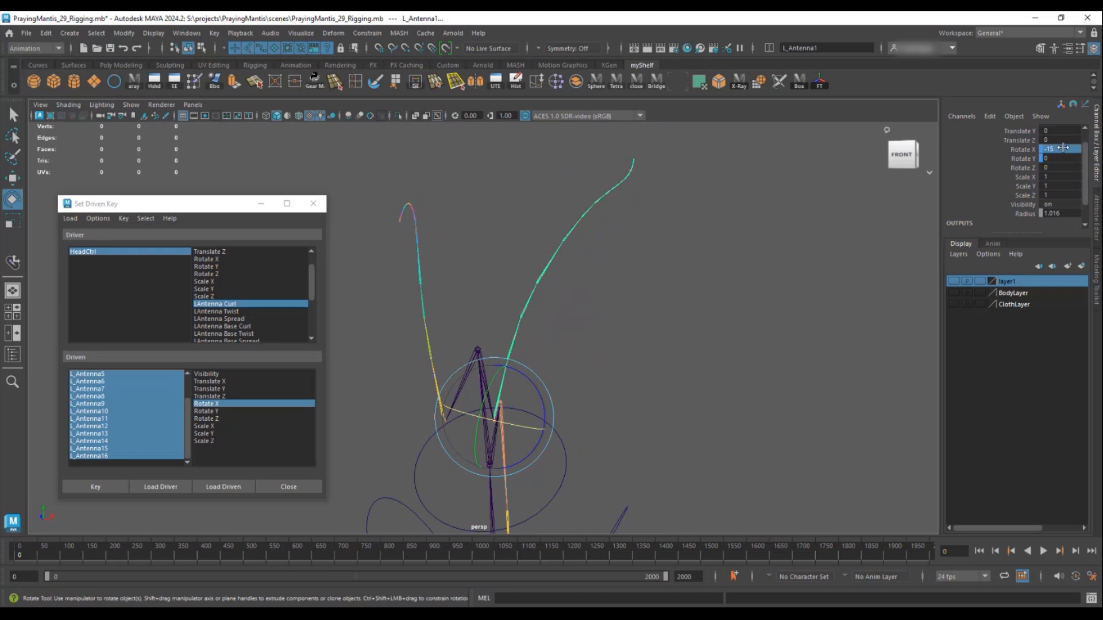
{"action": "left_click_drag", "start_coordinate": [642, 272], "coordinate": [510, 418], "text": "alt"}
{"action": "left_click_drag", "start_coordinate": [619, 237], "coordinate": [581, 313], "text": "alt"}
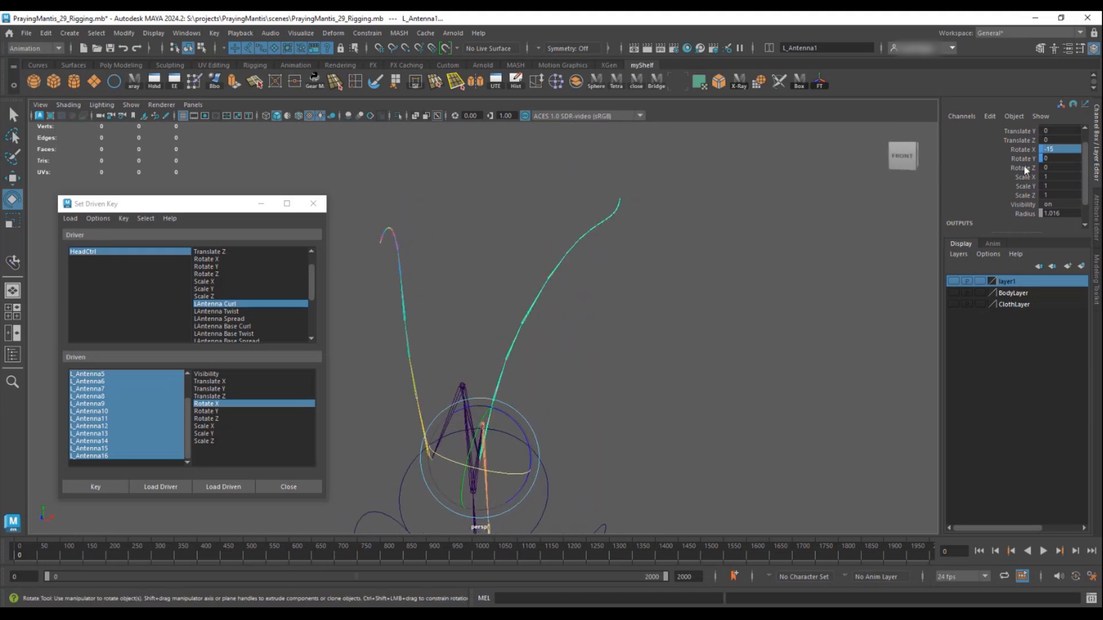
{"action": "left_click", "coordinate": [96, 487]}
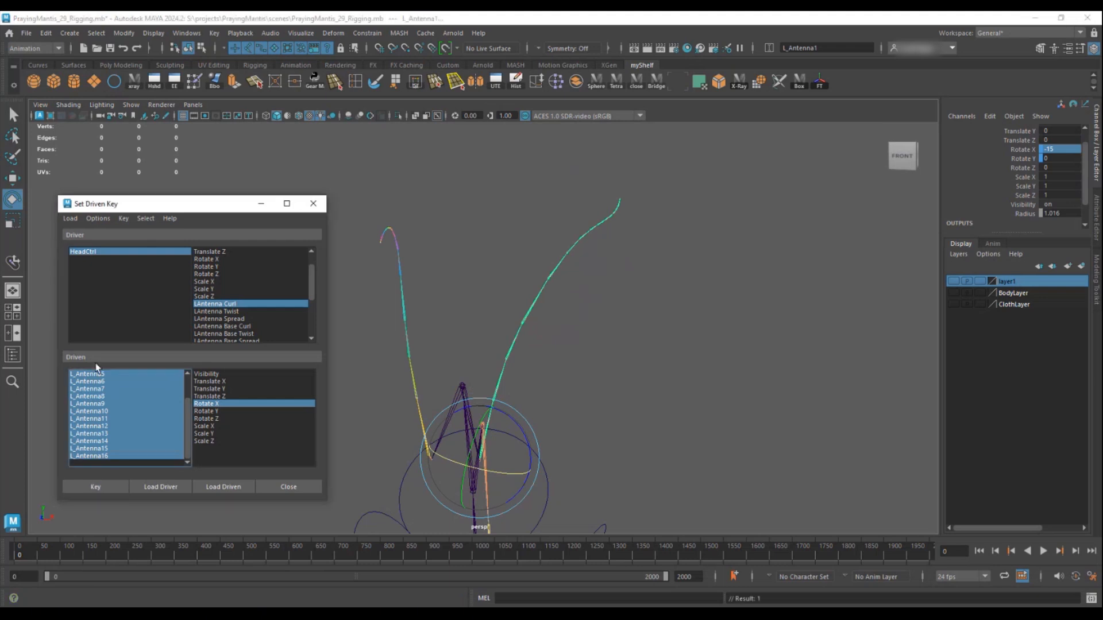
- Check HeadCtrl's antenna attributes, and undo the driven key and the -15 Rotate X value
{"action": "left_click", "coordinate": [81, 252]}
{"action": "scroll", "coordinate": [1020, 215], "scroll_direction": "down", "scroll_amount": 5}
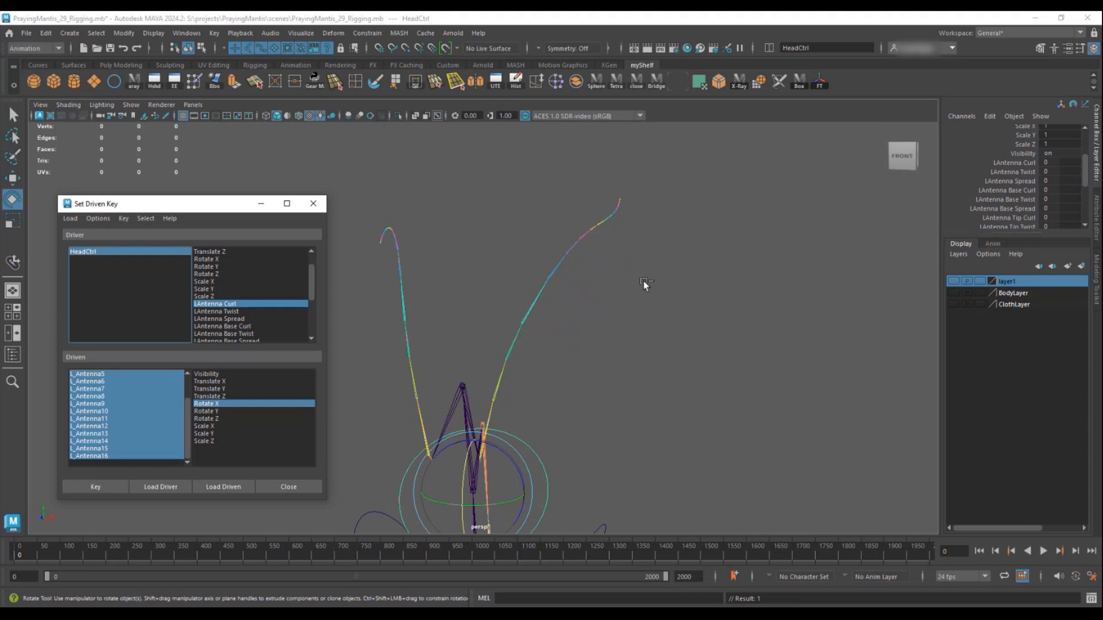
{"action": "key", "text": "ctrl+z"}
{"action": "key", "text": "ctrl+z"}
{"action": "key", "text": "ctrl+z"}
{"action": "key", "text": "ctrl+z"}
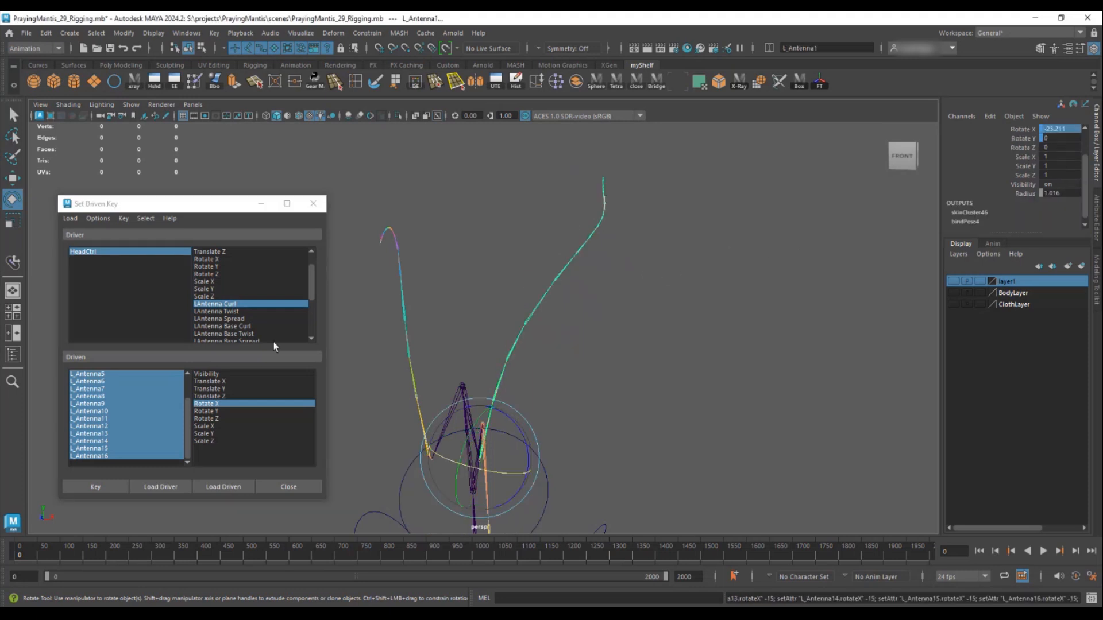
- Select HeadCtrl and set its LAntenna Twist to 10
{"action": "left_click", "coordinate": [108, 252]}
{"action": "scroll", "coordinate": [1039, 199], "scroll_direction": "down", "scroll_amount": 4}
{"action": "scroll", "coordinate": [1040, 199], "scroll_direction": "up", "scroll_amount": 3}
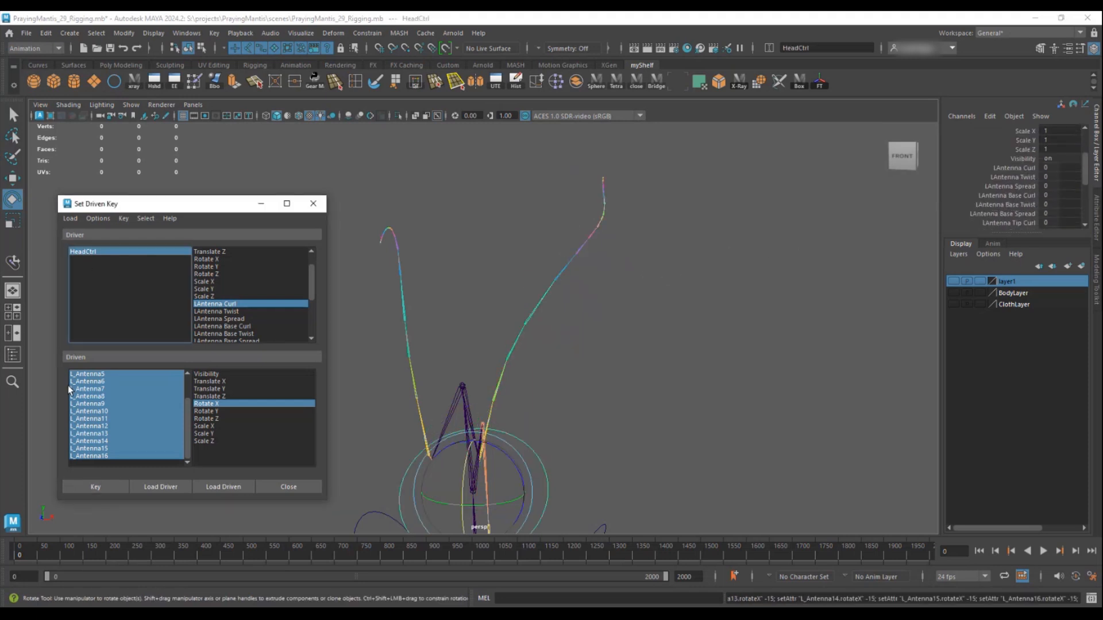
{"action": "scroll", "coordinate": [1063, 161], "scroll_direction": "down", "scroll_amount": 1}
{"action": "left_click", "coordinate": [1013, 152]}
{"action": "middle_click_drag", "start_coordinate": [781, 231], "coordinate": [824, 231]}
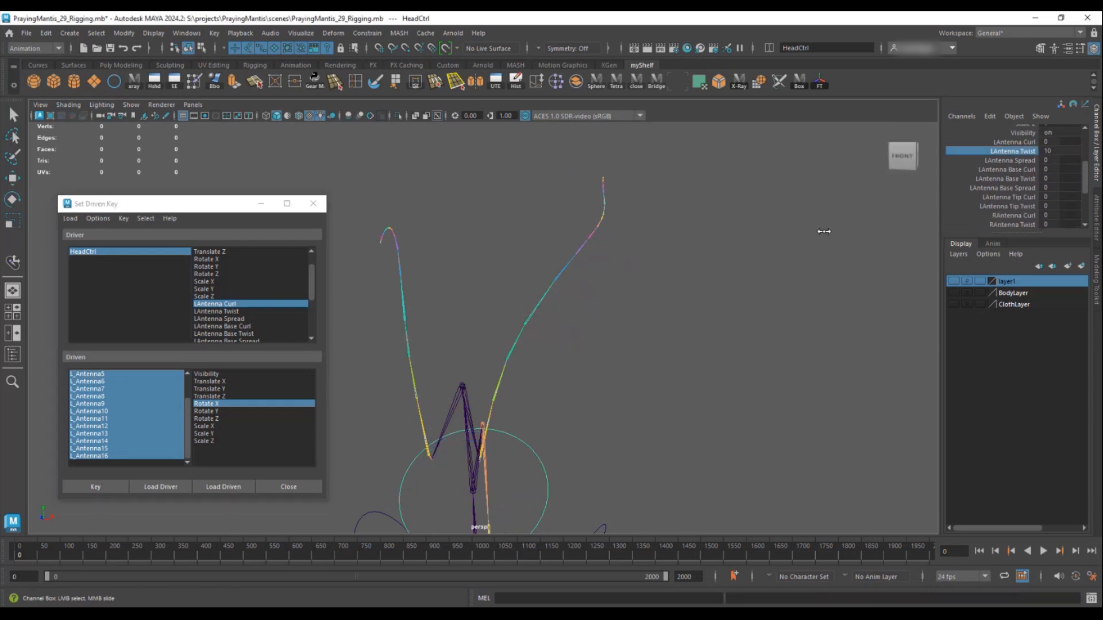
- Set Rotate X of the left antenna joints to 0, select L_Antenna1 to L_Antenna16 as driven, and set a Rotate X driven key
{"action": "left_click_drag", "start_coordinate": [96, 457], "coordinate": [93, 369]}
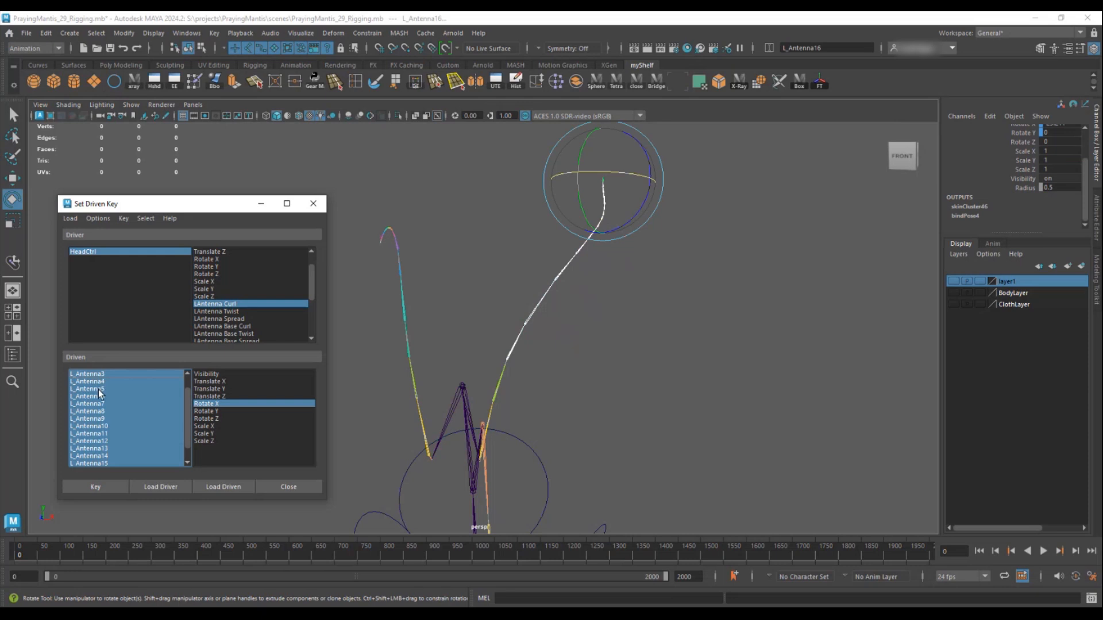
{"action": "scroll", "coordinate": [98, 391], "scroll_direction": "up", "scroll_amount": 1}
{"action": "left_click", "coordinate": [492, 396]}
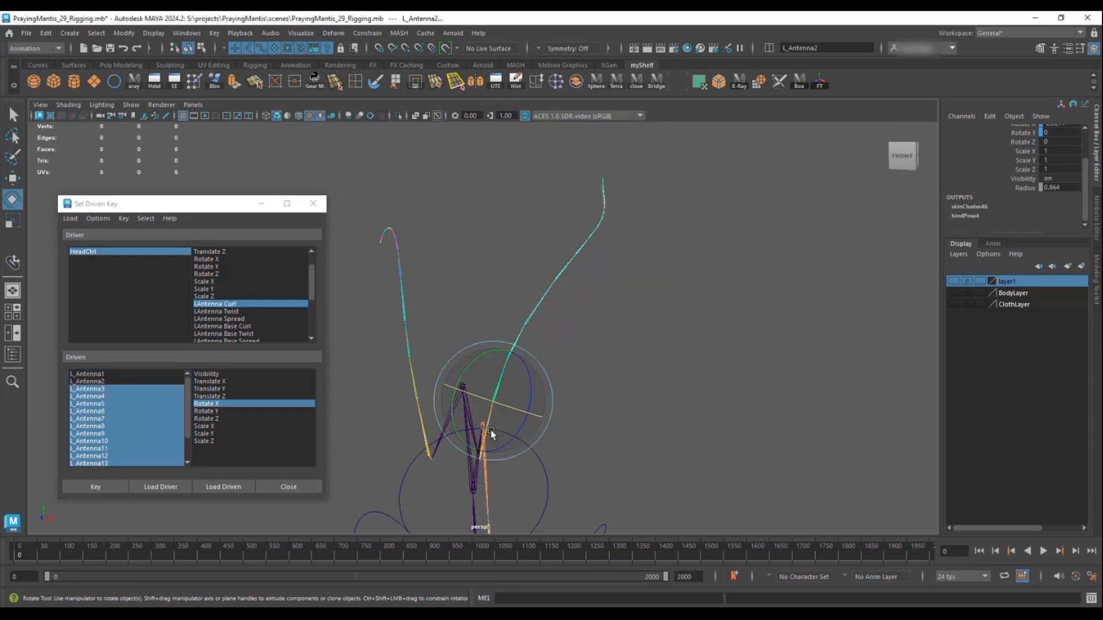
{"action": "key", "text": "q"}
{"action": "left_click", "coordinate": [489, 419]}
{"action": "scroll", "coordinate": [1064, 151], "scroll_direction": "up", "scroll_amount": 1}
{"action": "key", "text": "Return"}
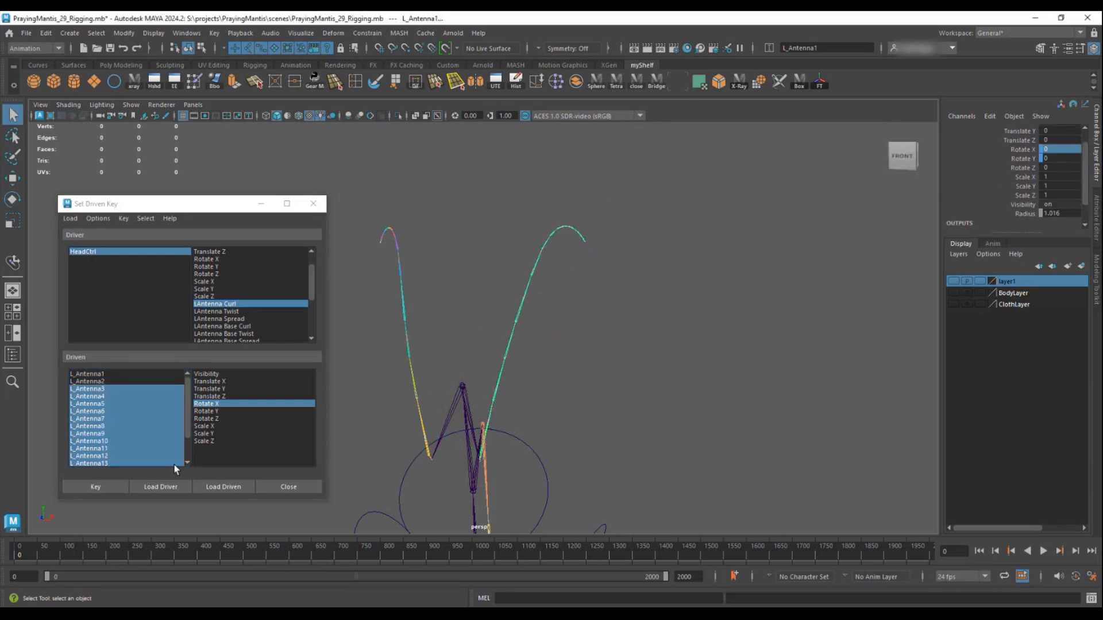
{"action": "left_click", "coordinate": [99, 487]}
{"action": "left_click", "coordinate": [90, 483]}
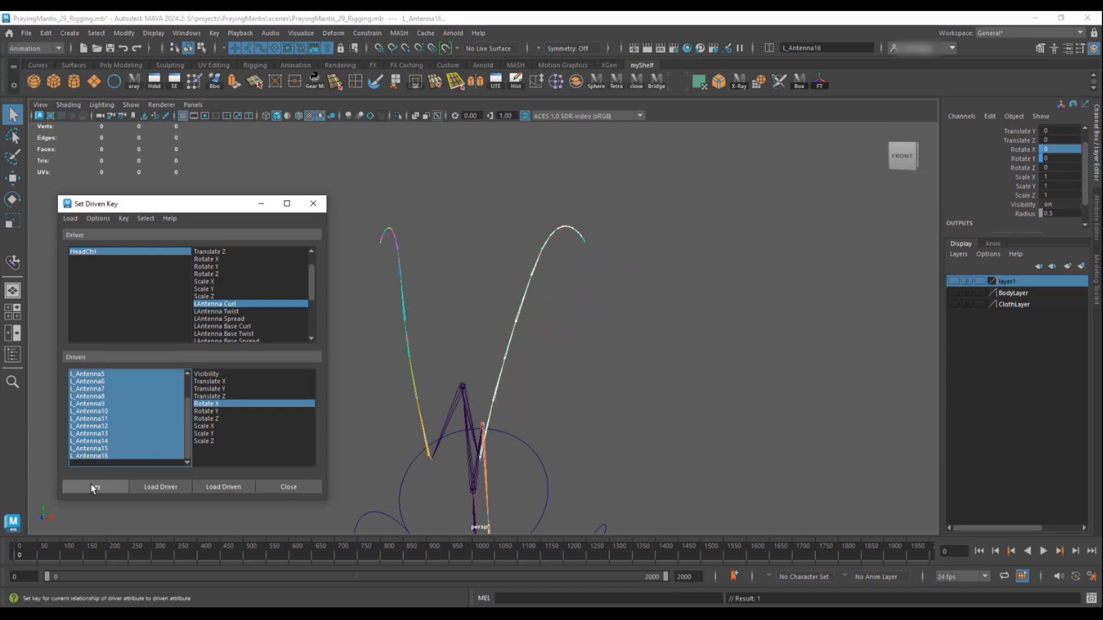
- Select HeadCtrl and set its LAntenna Twist to 10
{"action": "left_click", "coordinate": [99, 252]}
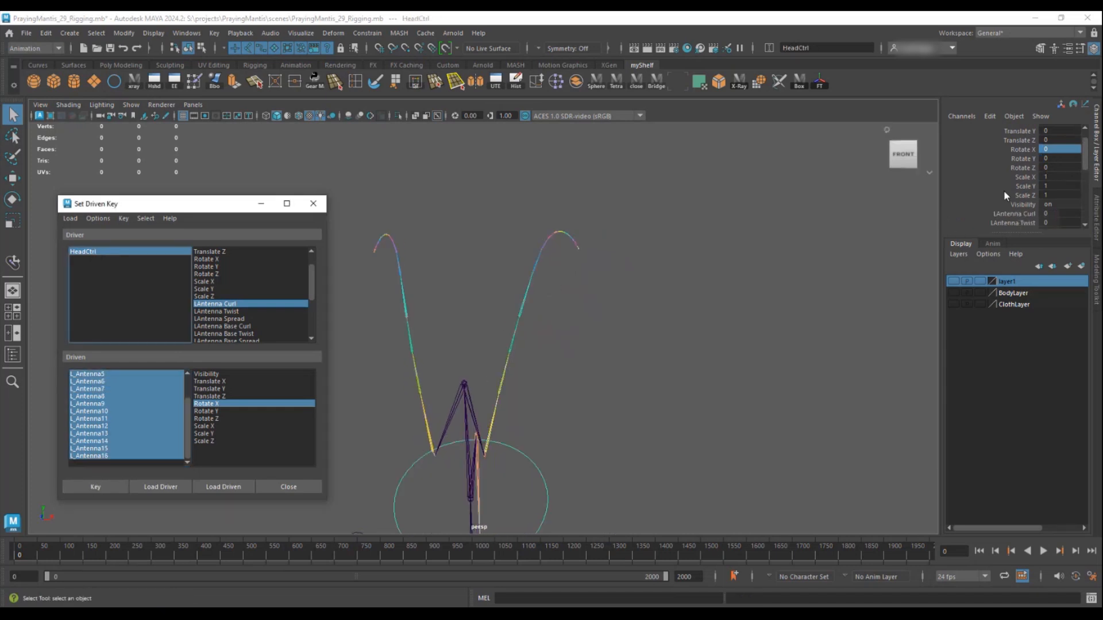
{"action": "scroll", "coordinate": [1025, 187], "scroll_direction": "down", "scroll_amount": 2}
{"action": "left_click", "coordinate": [1097, 221]}
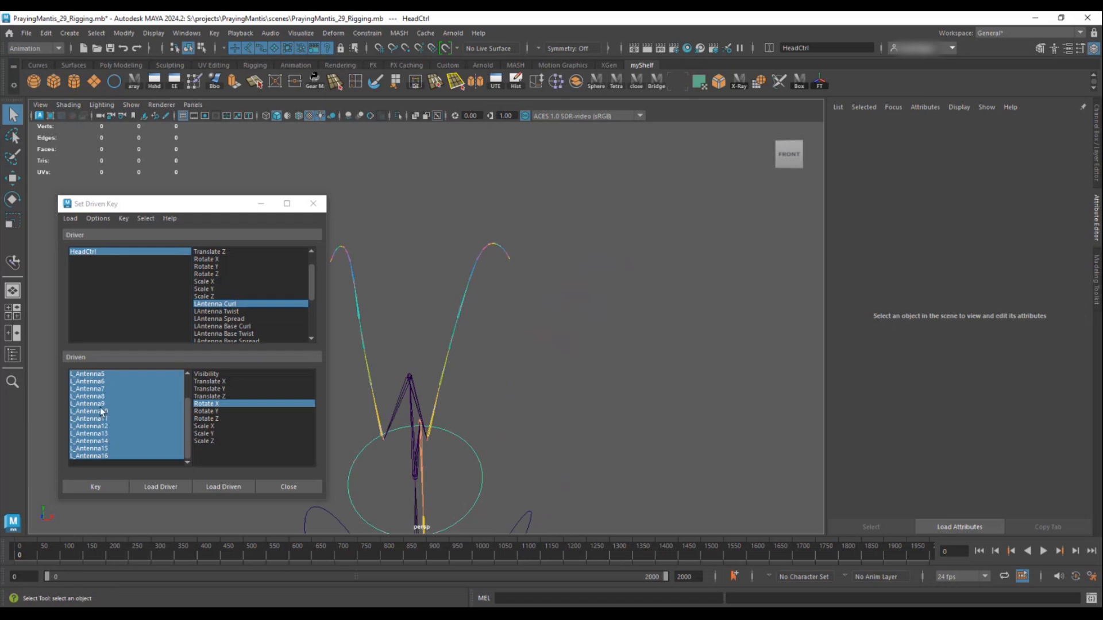
- Select L_Antenna1 to L_Antenna16, set their Rotate X to -15, and set a driven key with LAntenna Curl as driver
{"action": "scroll", "coordinate": [96, 378], "scroll_direction": "up", "scroll_amount": 2}
{"action": "left_click_drag", "start_coordinate": [94, 373], "coordinate": [93, 481]}
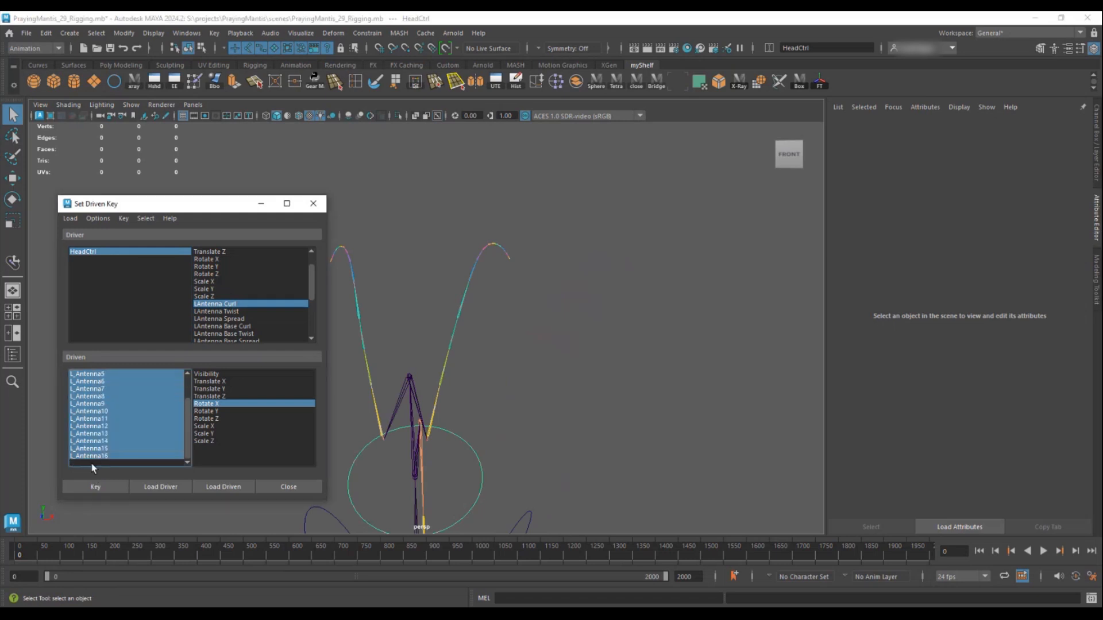
{"action": "right_click_drag", "start_coordinate": [486, 385], "coordinate": [585, 374], "text": "alt"}
{"action": "key", "text": "e"}
{"action": "left_click_drag", "start_coordinate": [508, 382], "coordinate": [487, 374], "text": "alt"}
{"action": "left_click", "coordinate": [488, 374], "text": "shift"}
{"action": "left_click", "coordinate": [488, 375], "text": "shift"}
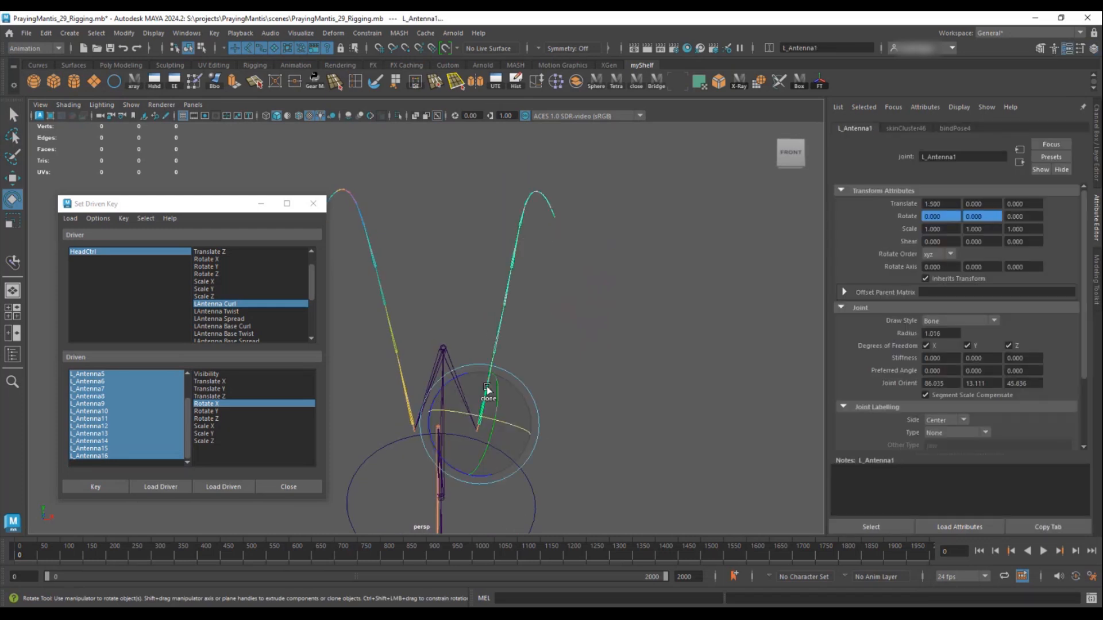
{"action": "left_click_drag", "start_coordinate": [474, 412], "coordinate": [464, 410]}
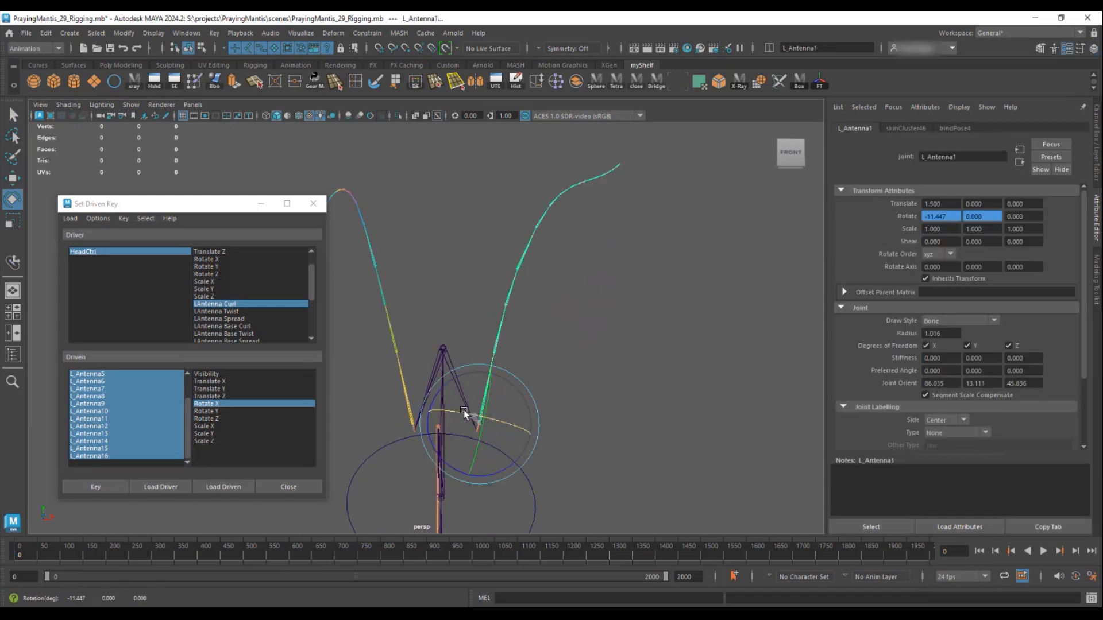
{"action": "left_click", "coordinate": [1097, 166]}
{"action": "left_click", "coordinate": [1064, 166]}
{"action": "type", "text": "-15"}
{"action": "key", "text": "Return"}
{"action": "left_click", "coordinate": [101, 485]}
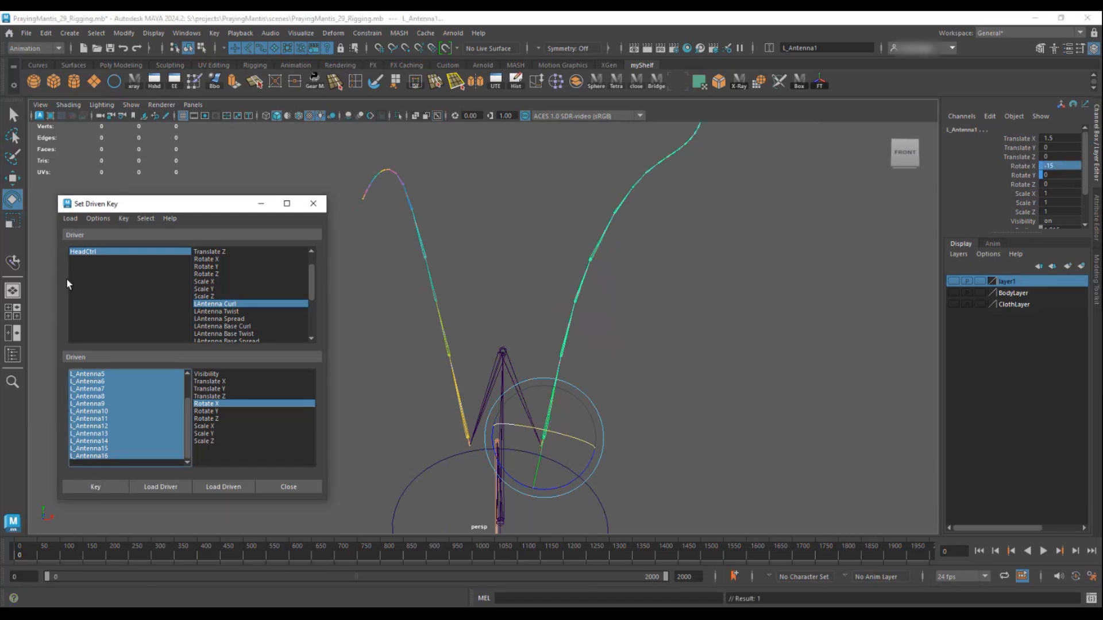
- Check HeadCtrl's LAntenna Twist, and undo the driven key and the -15 Rotate X value
{"action": "left_click", "coordinate": [79, 252]}
{"action": "scroll", "coordinate": [1023, 184], "scroll_direction": "down", "scroll_amount": 2}
{"action": "left_click", "coordinate": [1014, 188]}
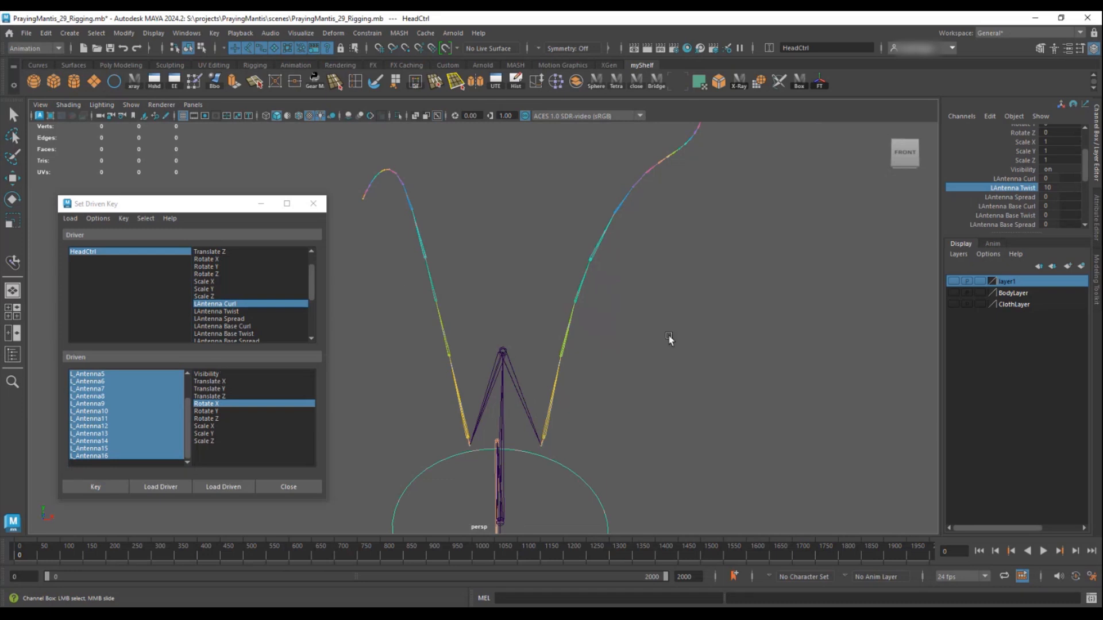
{"action": "key", "text": "ctrl+z"}
{"action": "key", "text": "ctrl+z"}
{"action": "key", "text": "ctrl+z"}
{"action": "key", "text": "ctrl+z"}
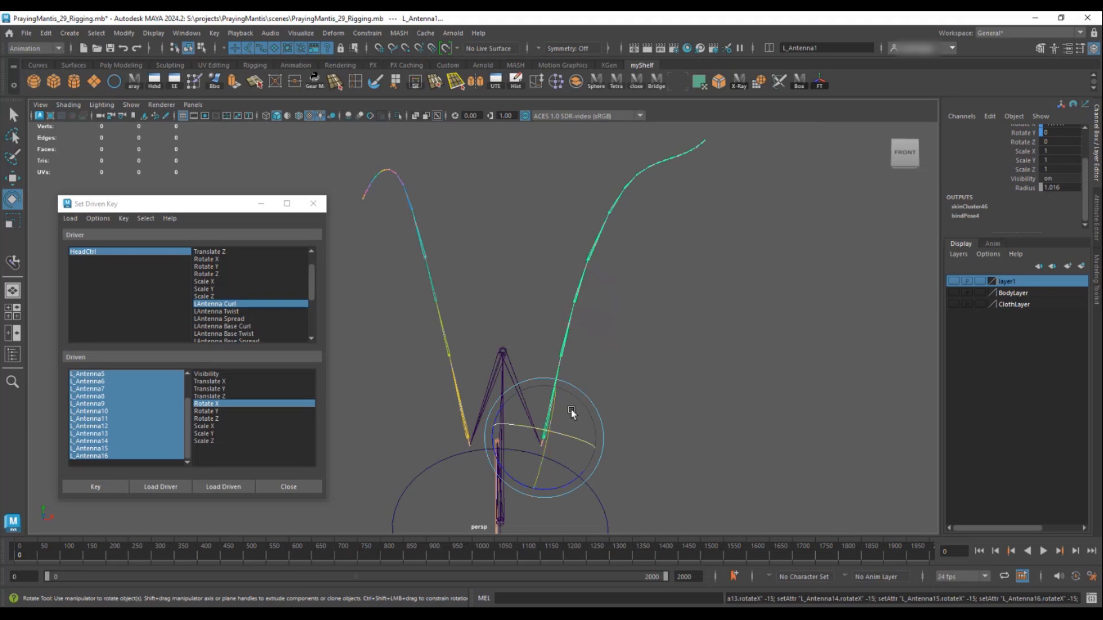
- Set Rotate X of the left antenna joints to 0 and break the connections on that channel
{"action": "left_click_drag", "start_coordinate": [571, 410], "coordinate": [600, 383], "text": "alt"}
{"action": "left_click", "coordinate": [1086, 147]}
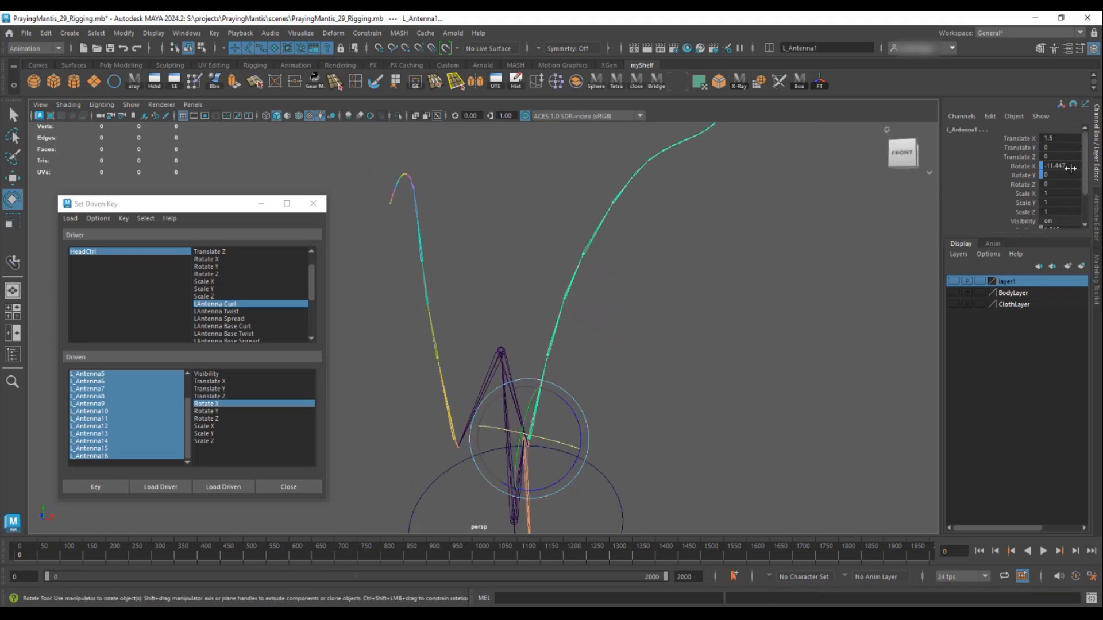
{"action": "key", "text": "Return"}
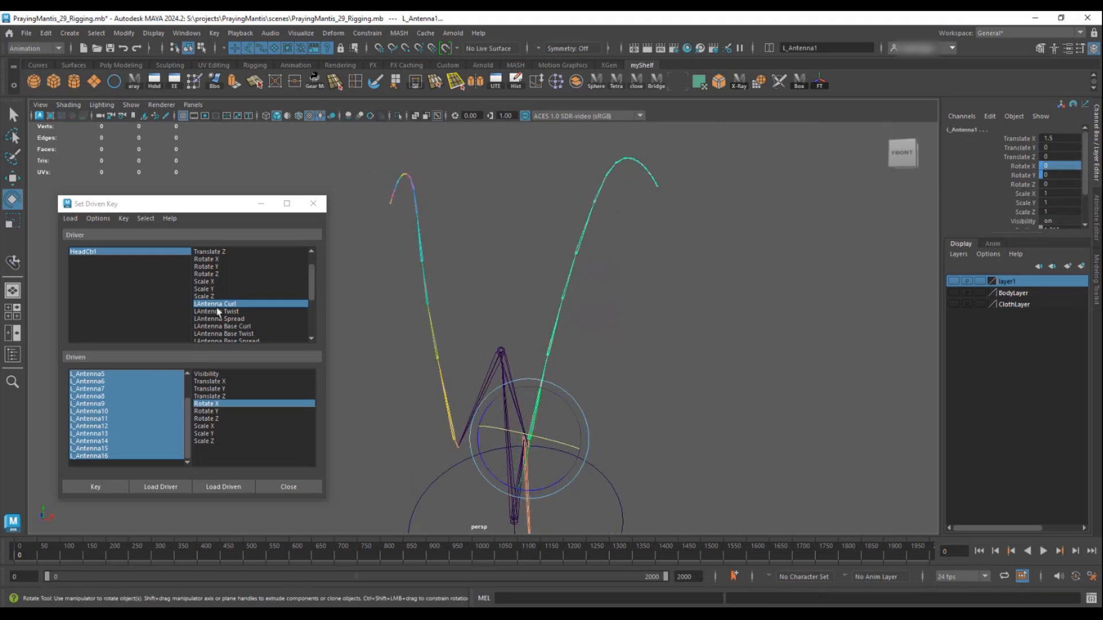
{"action": "left_click", "coordinate": [1025, 163]}
{"action": "right_click", "coordinate": [1025, 163]}
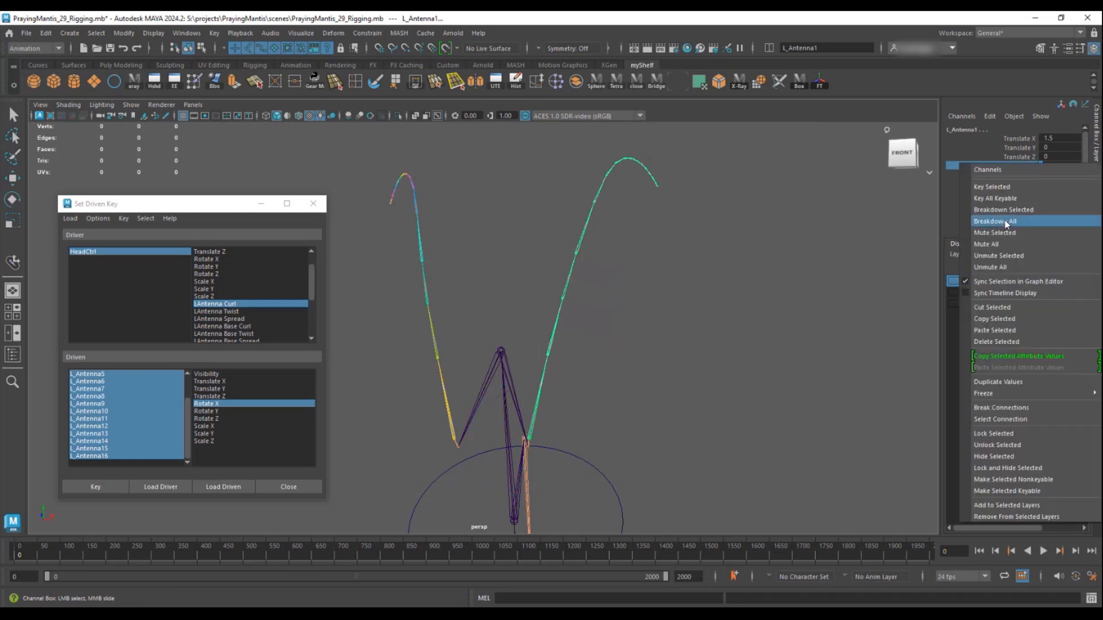
{"action": "left_click", "coordinate": [999, 406]}
- Set a driven key from HeadCtrl's LAntenna Curl to Rotate X of the left antenna joints
{"action": "scroll", "coordinate": [148, 408], "scroll_direction": "up", "scroll_amount": 3}
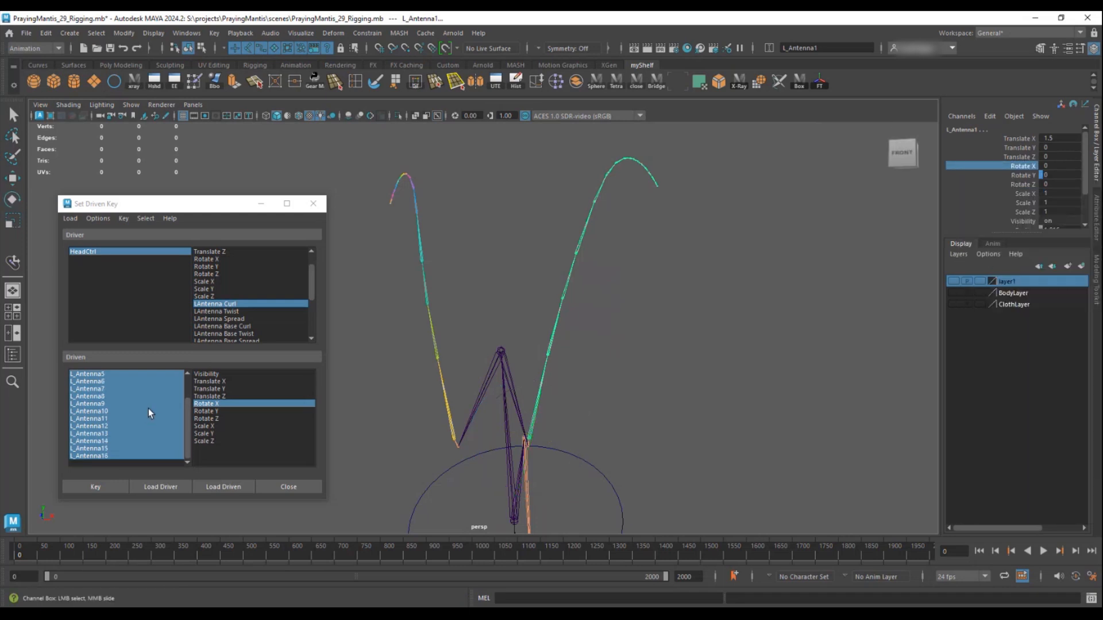
{"action": "left_click", "coordinate": [225, 312]}
{"action": "left_click", "coordinate": [116, 251]}
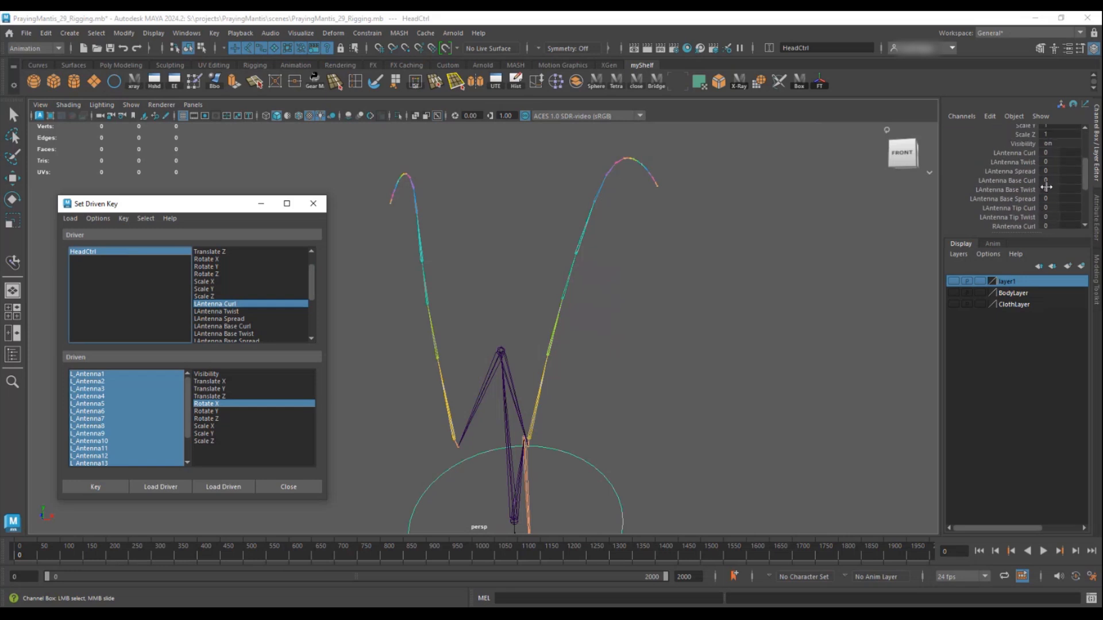
{"action": "left_click", "coordinate": [86, 486]}
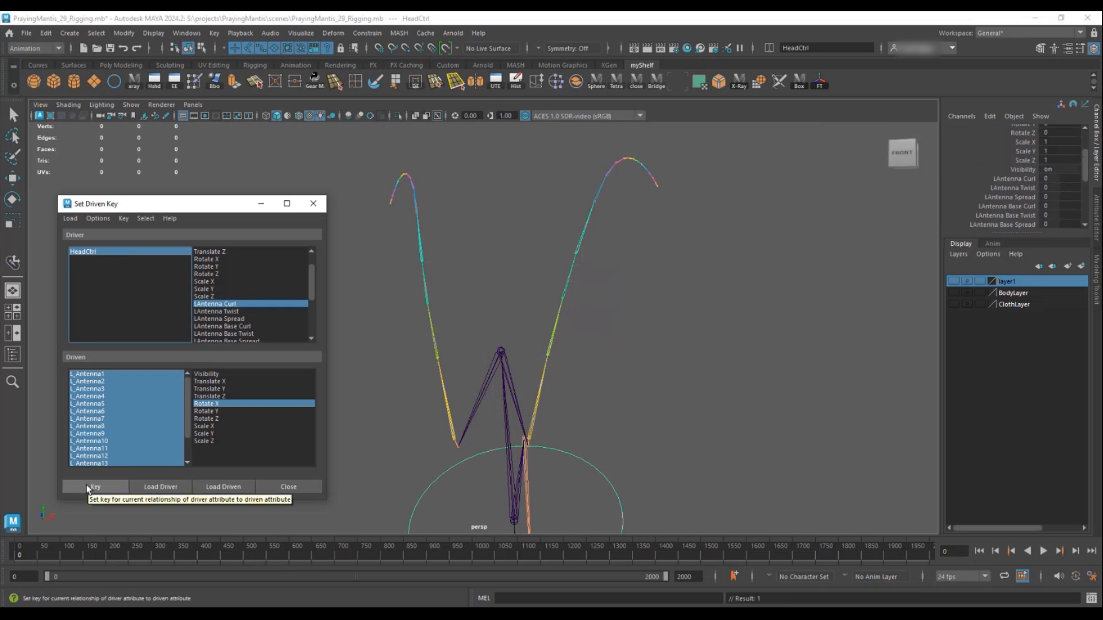
- Make LAntenna Twist the driver, break the Rotate X connections of L_Antenna1 to L_Antenna16, and set a Rotate X driven key
{"action": "left_click_drag", "start_coordinate": [678, 270], "coordinate": [632, 284], "text": "alt"}
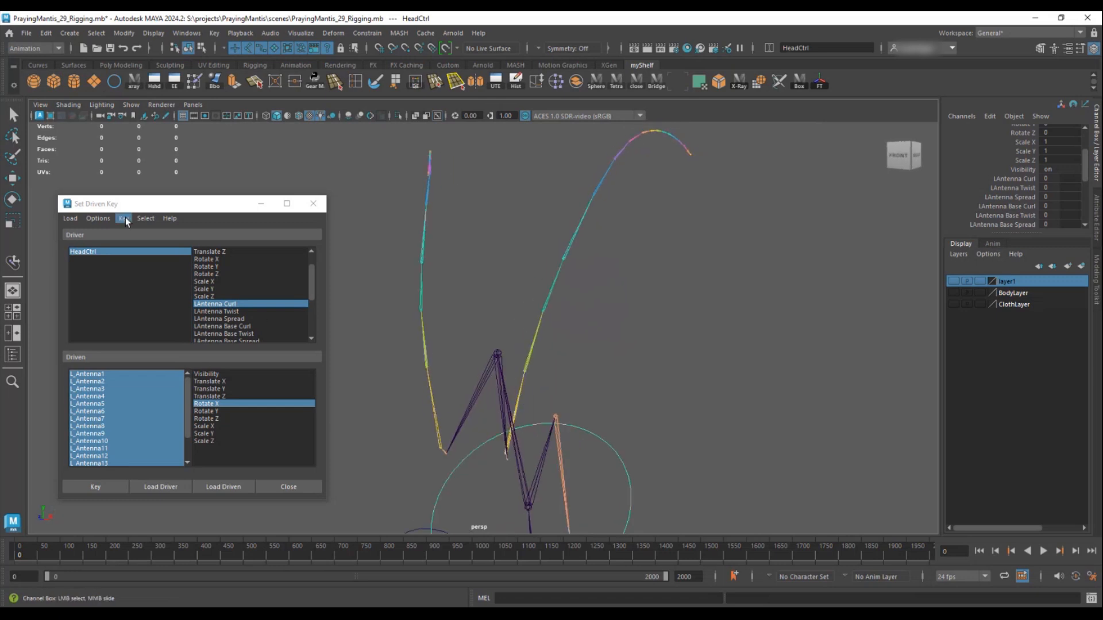
{"action": "left_click_drag", "start_coordinate": [706, 165], "coordinate": [620, 214], "text": "alt"}
{"action": "left_click", "coordinate": [222, 311]}
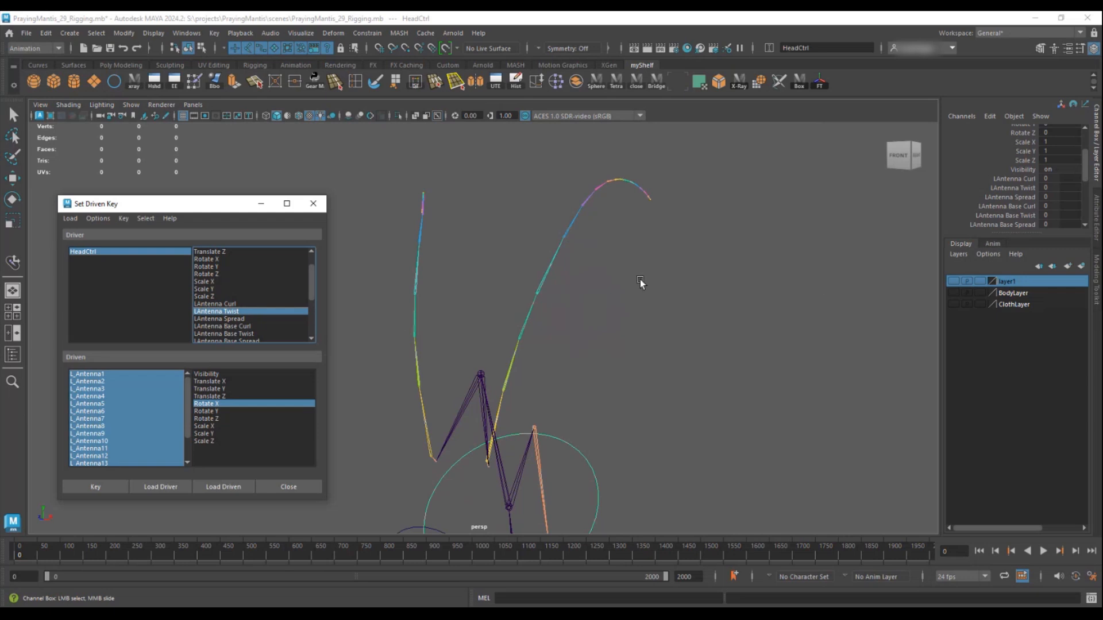
{"action": "left_click_drag", "start_coordinate": [104, 372], "coordinate": [109, 470]}
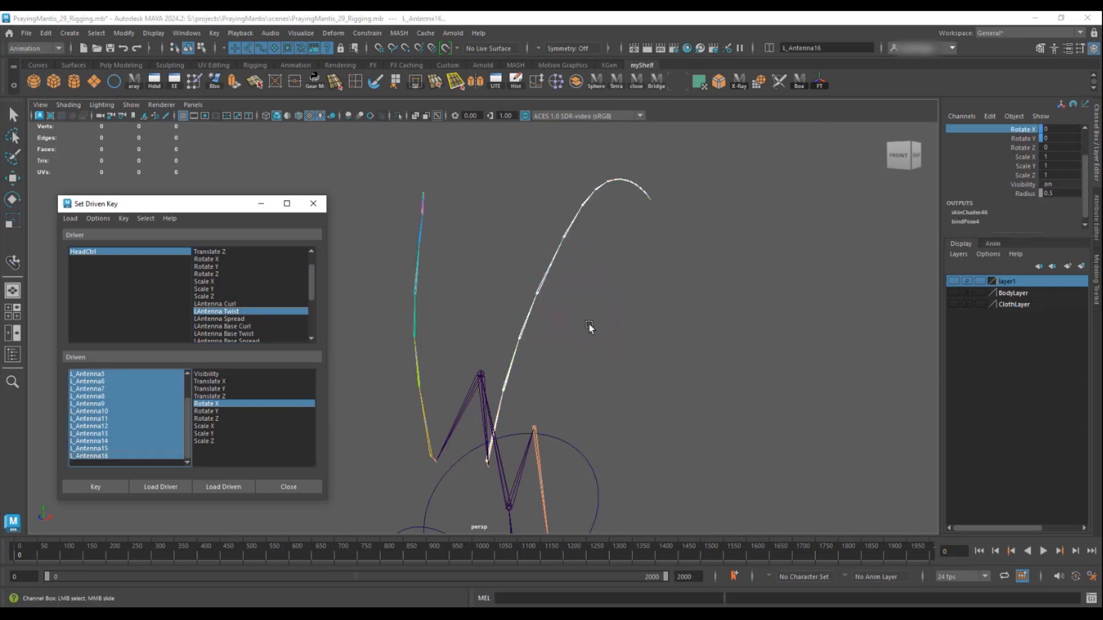
{"action": "scroll", "coordinate": [1024, 156], "scroll_direction": "up", "scroll_amount": 1}
{"action": "right_click", "coordinate": [1025, 156]}
{"action": "left_click", "coordinate": [1009, 404]}
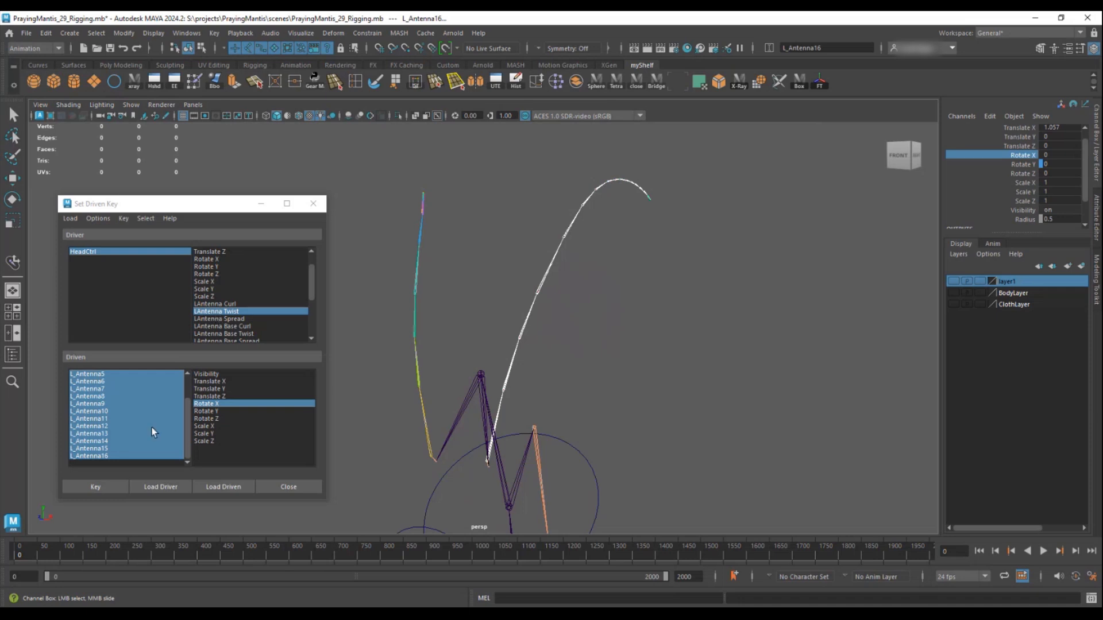
{"action": "left_click", "coordinate": [94, 487]}
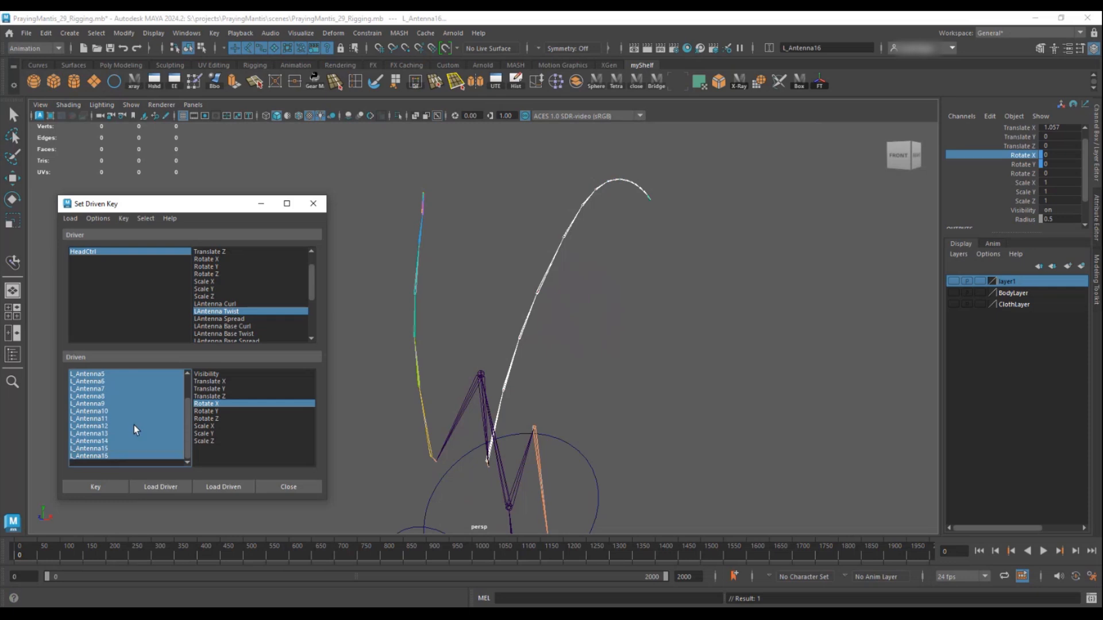
- Select HeadCtrl and set its LAntenna Twist to 10
{"action": "scroll", "coordinate": [133, 430], "scroll_direction": "up", "scroll_amount": 2}
{"action": "left_click", "coordinate": [139, 253]}
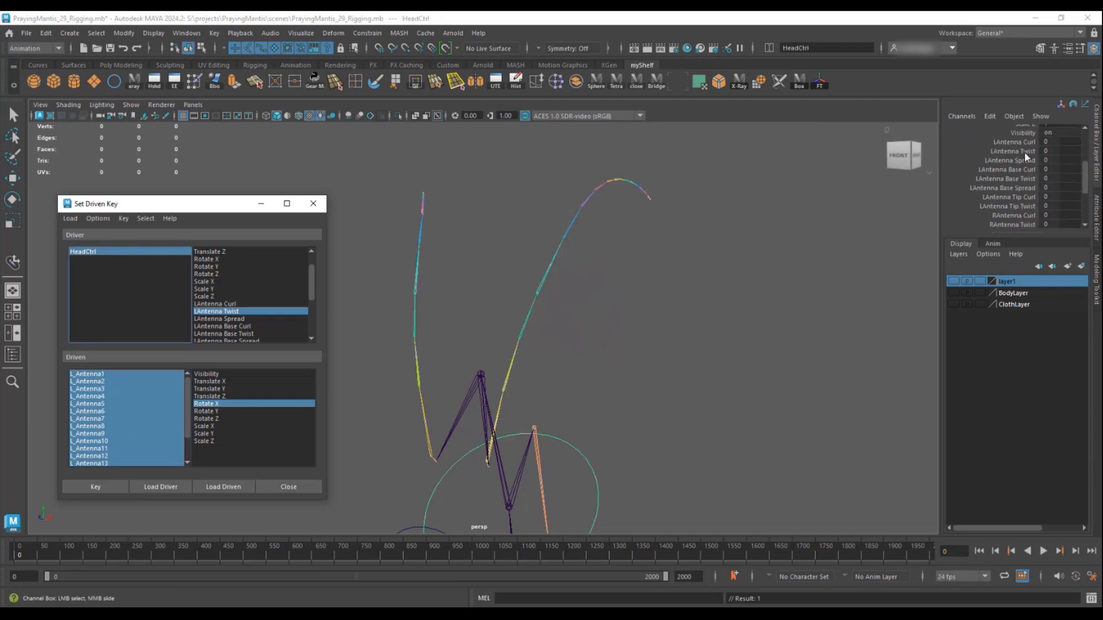
{"action": "left_click", "coordinate": [1024, 151]}
- Rotate the left antenna joints L_Antenna1 to L_Antenna16 outward about X and set a Rotate X driven key
{"action": "left_click_drag", "start_coordinate": [88, 376], "coordinate": [113, 494]}
{"action": "left_click", "coordinate": [501, 410]}
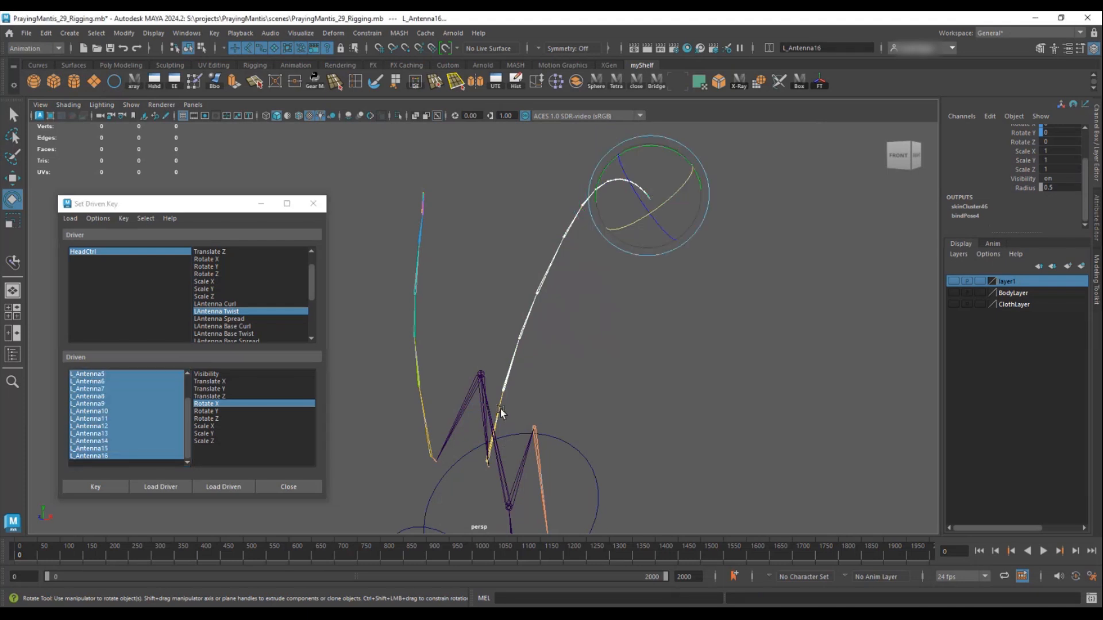
{"action": "left_click_drag", "start_coordinate": [500, 476], "coordinate": [488, 474]}
{"action": "scroll", "coordinate": [1065, 170], "scroll_direction": "up", "scroll_amount": 2}
{"action": "type", "text": "0"}
{"action": "key", "text": "Return"}
- Select HeadCtrl and set its LAntenna Twist to -10
{"action": "left_click", "coordinate": [83, 252]}
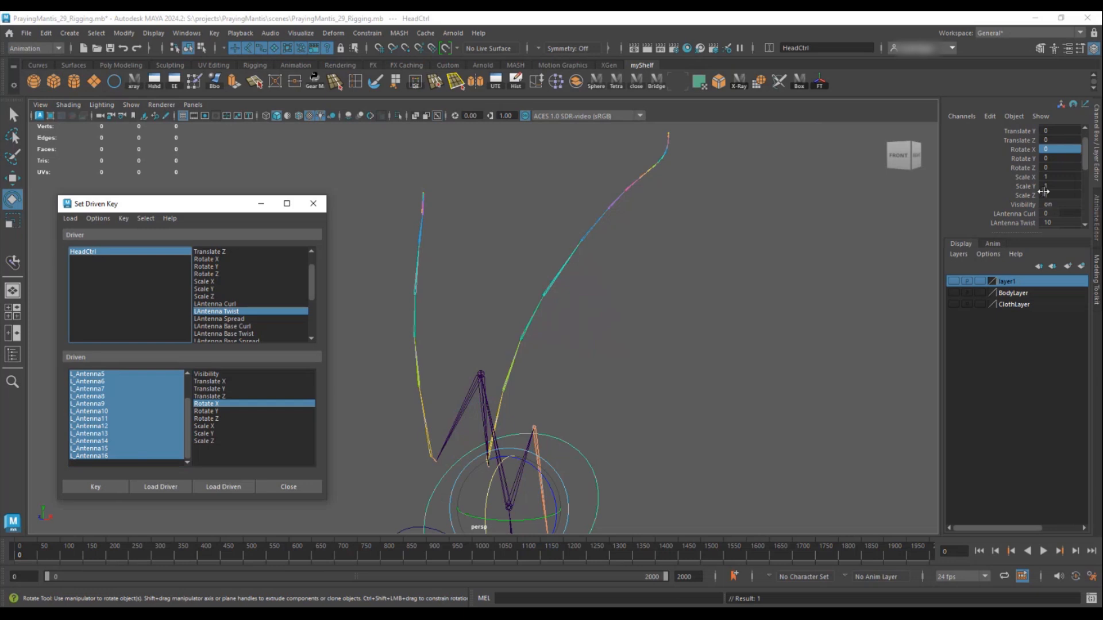
{"action": "scroll", "coordinate": [1043, 191], "scroll_direction": "down", "scroll_amount": 3}
{"action": "left_click", "coordinate": [1013, 145]}
{"action": "middle_click_drag", "start_coordinate": [812, 197], "coordinate": [580, 260]}
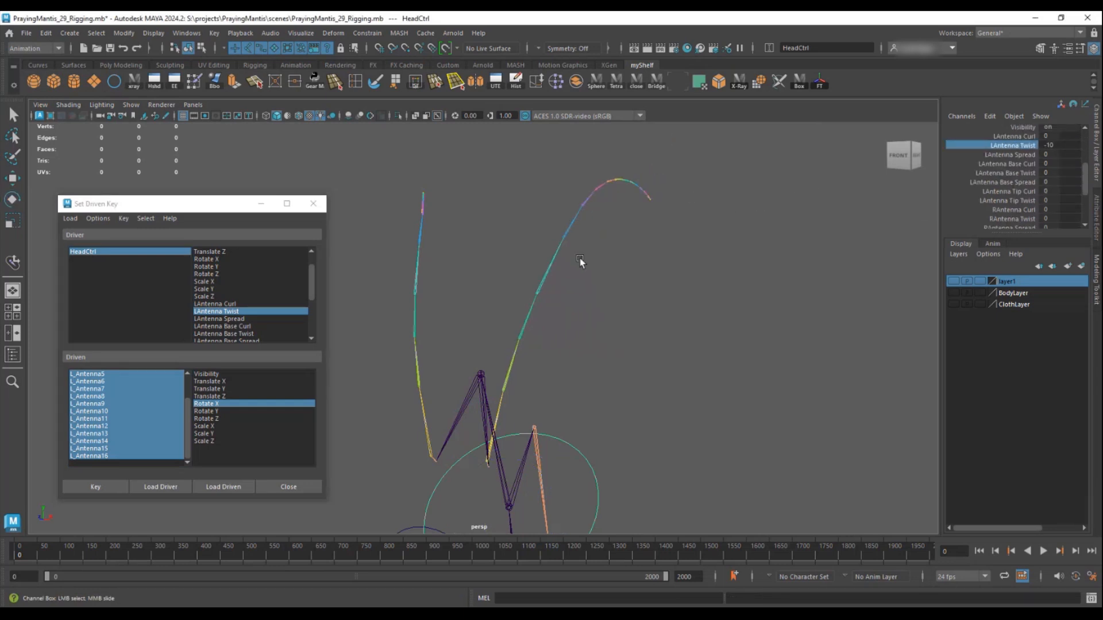
{"action": "left_click_drag", "start_coordinate": [581, 260], "coordinate": [603, 261], "text": "alt"}
- Select L_Antenna1 to L_Antenna16, set their Rotate X to 15, and set a driven key
{"action": "left_click_drag", "start_coordinate": [99, 457], "coordinate": [88, 351]}
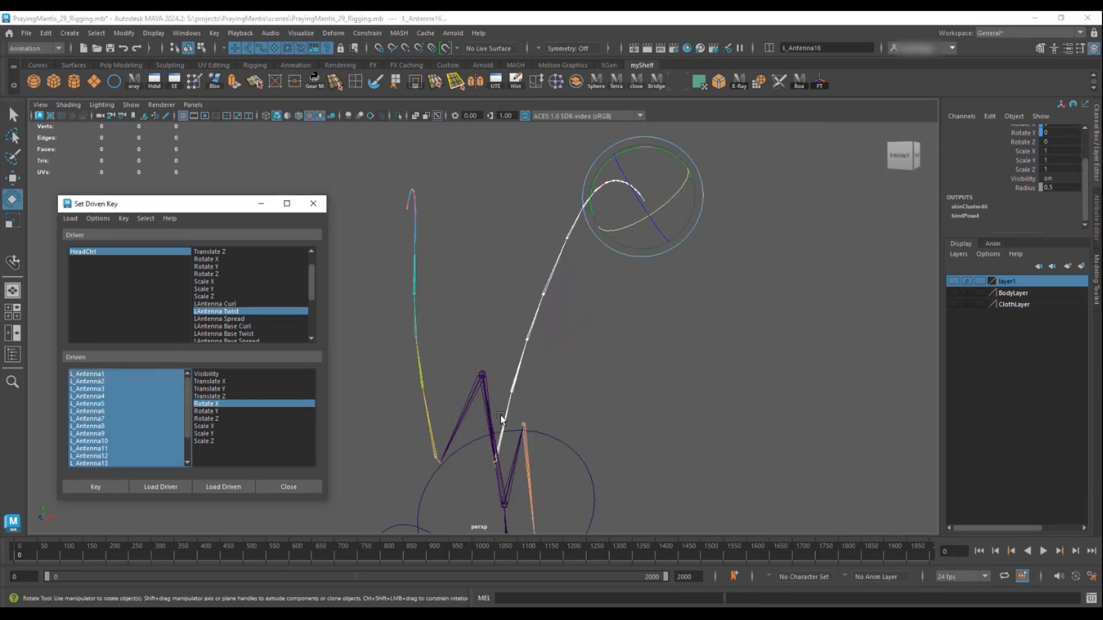
{"action": "scroll", "coordinate": [500, 415], "scroll_direction": "up", "scroll_amount": 3}
{"action": "left_click", "coordinate": [520, 433]}
{"action": "scroll", "coordinate": [483, 452], "scroll_direction": "down", "scroll_amount": 3}
{"action": "left_click_drag", "start_coordinate": [458, 460], "coordinate": [480, 462]}
{"action": "scroll", "coordinate": [1048, 197], "scroll_direction": "up", "scroll_amount": 1}
{"action": "left_click", "coordinate": [1070, 150]}
{"action": "type", "text": "15"}
{"action": "key", "text": "Return"}
{"action": "left_click", "coordinate": [93, 486]}
- Test HeadCtrl's LAntenna Twist across its range and reset it to 0
{"action": "left_click", "coordinate": [78, 252]}
{"action": "scroll", "coordinate": [1035, 160], "scroll_direction": "down", "scroll_amount": 2}
{"action": "left_click", "coordinate": [1025, 146]}
{"action": "middle_click_drag", "start_coordinate": [626, 239], "coordinate": [758, 247]}
{"action": "left_click", "coordinate": [1048, 147]}
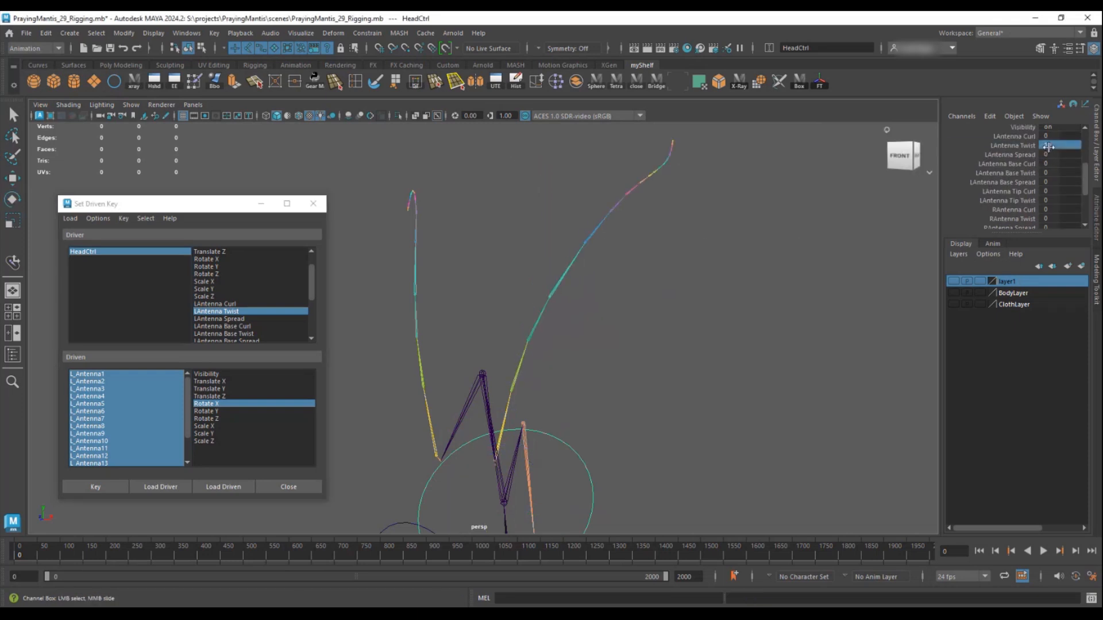
{"action": "type", "text": "0"}
{"action": "key", "text": "Return"}
- Make LAntenna Spread the driver and Rotate Z of L_Antenna1 to L_Antenna16 the driven channel, and set a driven key
{"action": "mouse_move", "coordinate": [600, 385]}
{"action": "left_mouse_down", "text": "alt"}
{"action": "mouse_move", "coordinate": [570, 388]}
{"action": "mouse_move", "coordinate": [598, 388]}
{"action": "left_mouse_up", "text": "alt"}
{"action": "middle_click_drag", "start_coordinate": [611, 366], "coordinate": [636, 336], "text": "alt"}
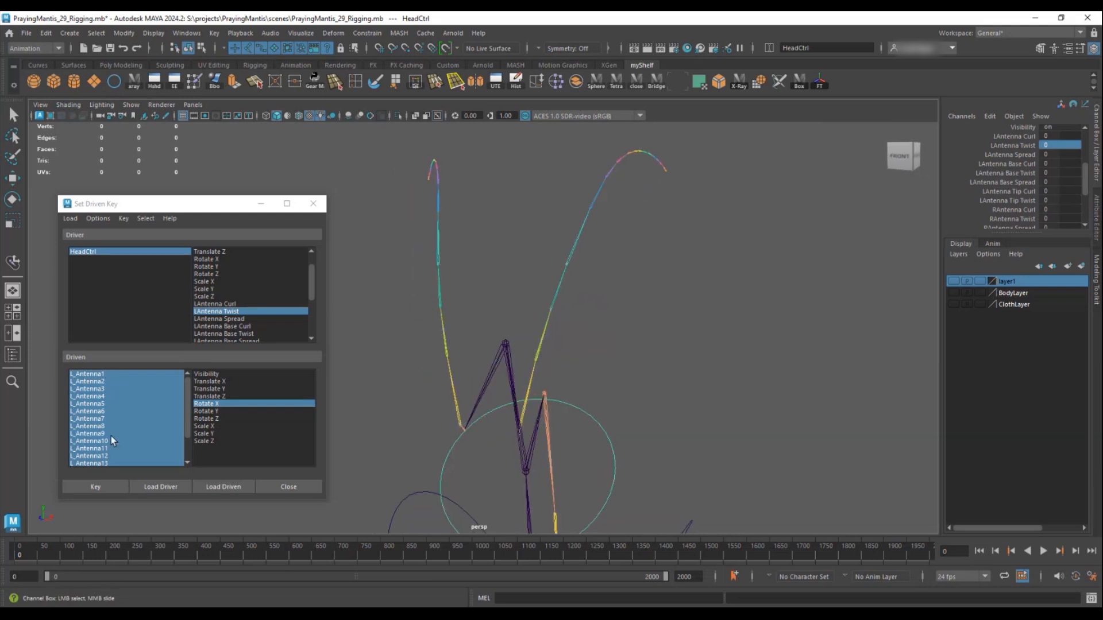
{"action": "left_click", "coordinate": [227, 320]}
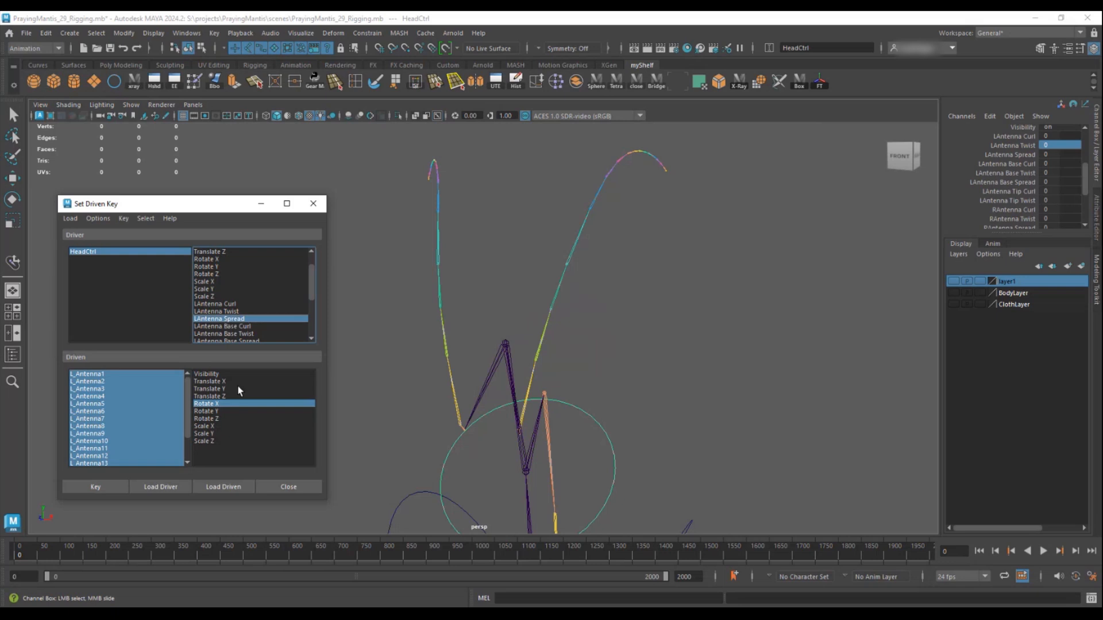
{"action": "left_click", "coordinate": [528, 373]}
{"action": "right_click", "coordinate": [560, 319]}
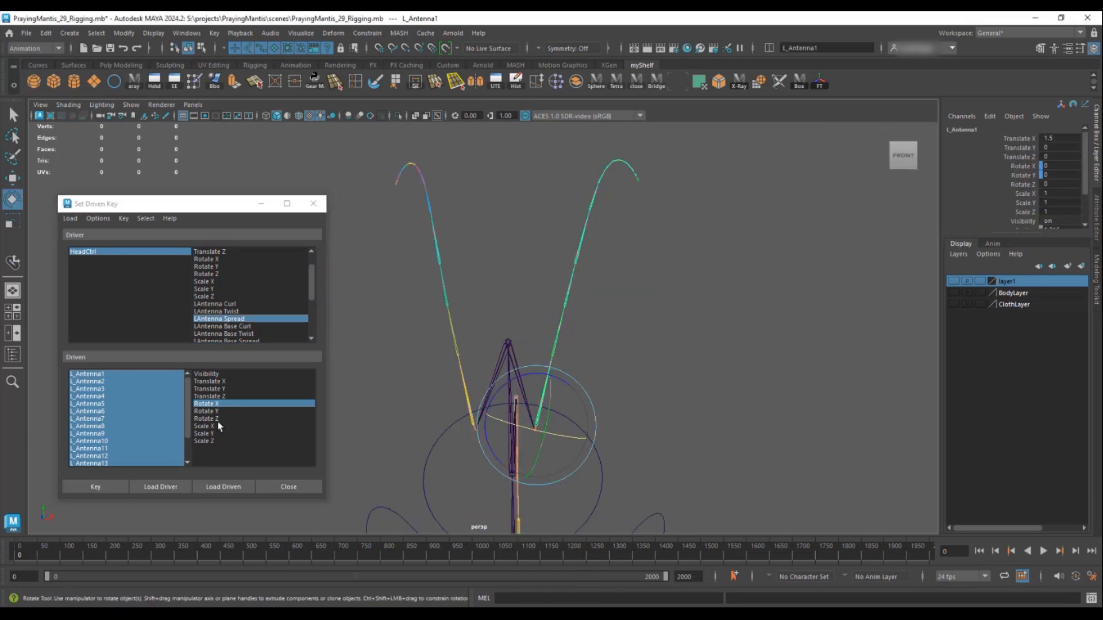
{"action": "left_click", "coordinate": [205, 419]}
{"action": "left_click_drag", "start_coordinate": [574, 399], "coordinate": [487, 409], "text": "alt"}
{"action": "left_click", "coordinate": [88, 397], "text": "shift"}
{"action": "left_click_drag", "start_coordinate": [88, 396], "coordinate": [92, 463]}
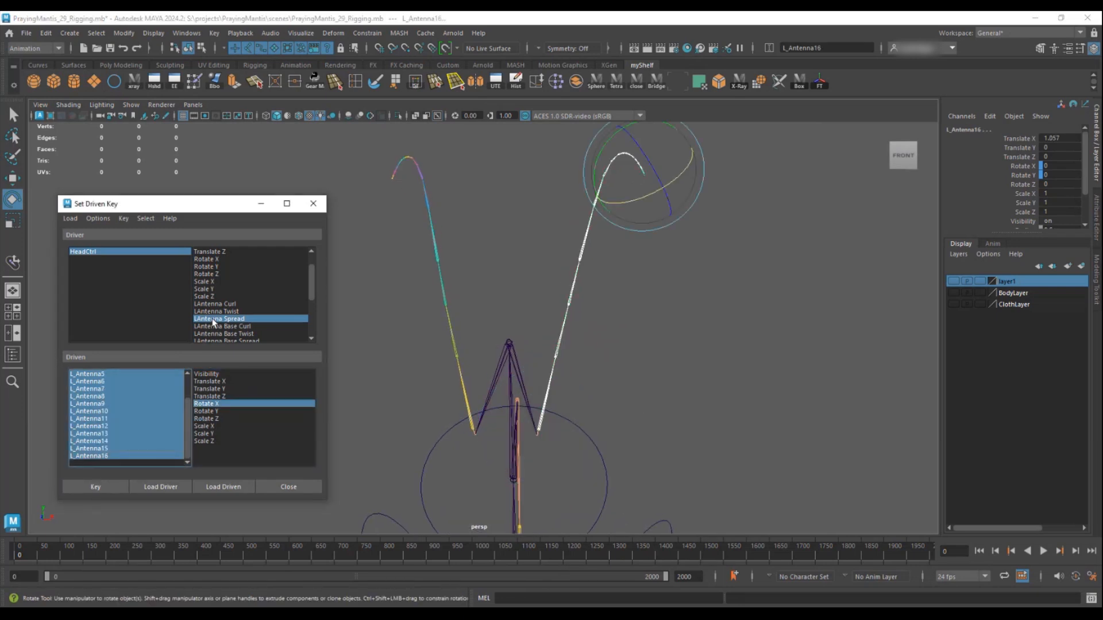
{"action": "left_click", "coordinate": [213, 420]}
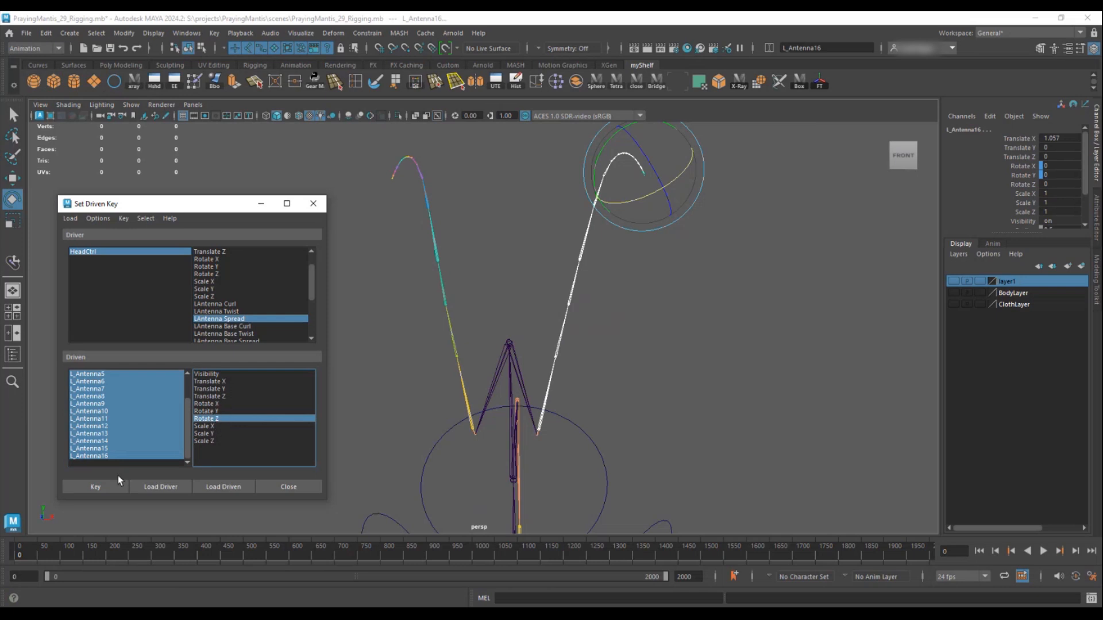
{"action": "left_click", "coordinate": [90, 485]}
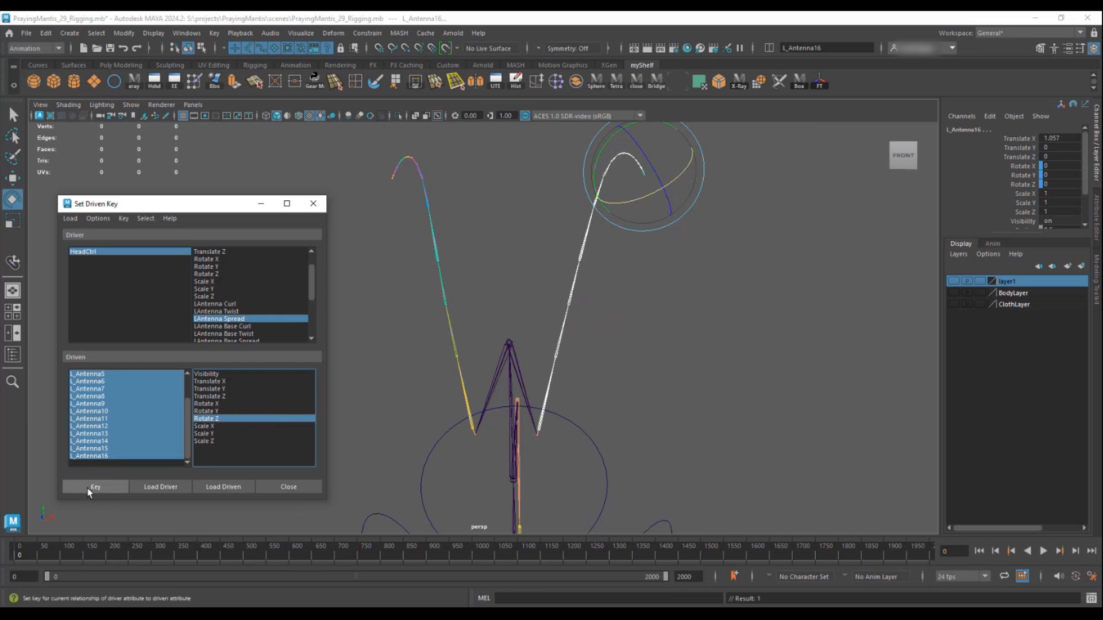
- Select HeadCtrl and set its LAntenna Spread to 10
{"action": "left_click", "coordinate": [84, 253]}
{"action": "scroll", "coordinate": [1011, 172], "scroll_direction": "down", "scroll_amount": 5}
{"action": "left_click", "coordinate": [1009, 171]}
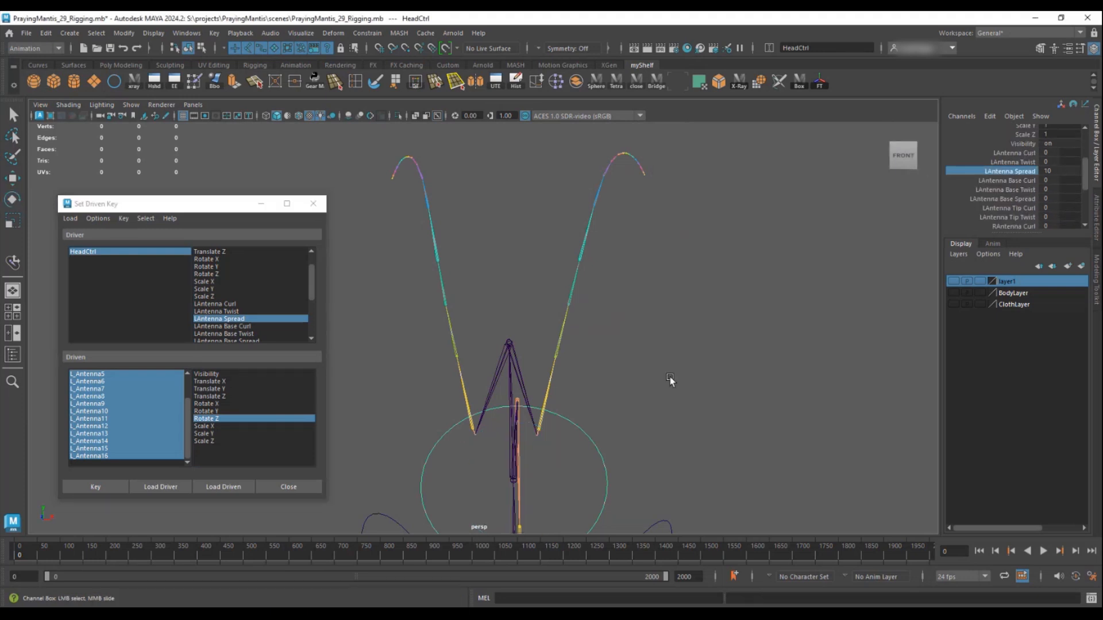
- Select the left antenna joints, set their Rotate Z to -15, and set a driven key
{"action": "scroll", "coordinate": [99, 378], "scroll_direction": "up", "scroll_amount": 2}
{"action": "left_click_drag", "start_coordinate": [99, 375], "coordinate": [89, 474]}
{"action": "left_click", "coordinate": [548, 385], "text": "ctrl"}
{"action": "left_click", "coordinate": [526, 381]}
{"action": "left_click_drag", "start_coordinate": [526, 382], "coordinate": [629, 473], "text": "alt"}
{"action": "left_click_drag", "start_coordinate": [524, 456], "coordinate": [537, 442]}
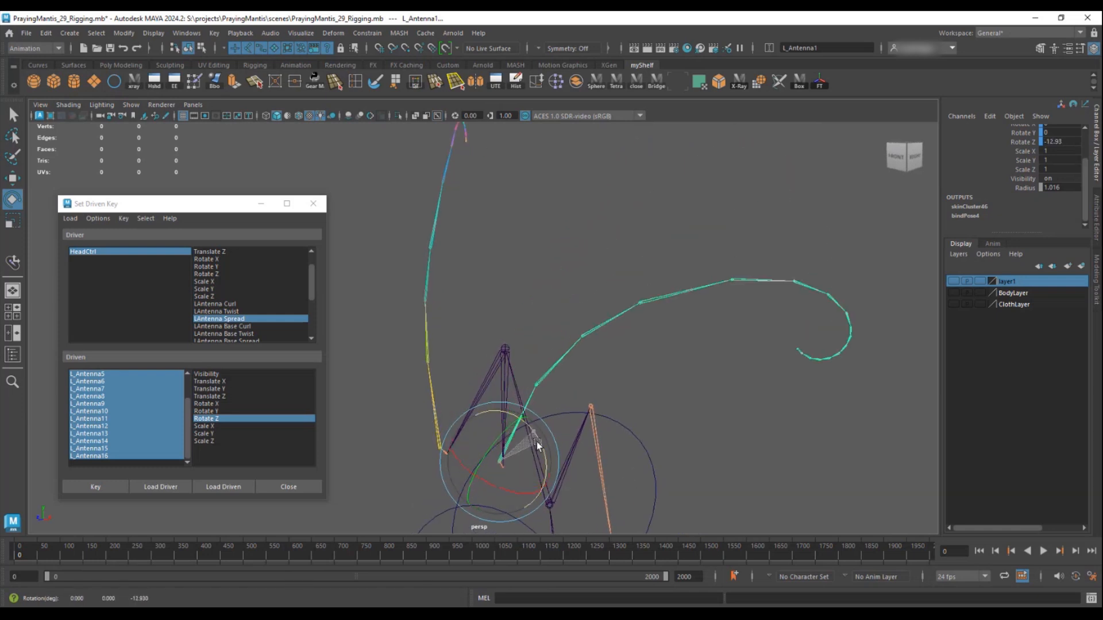
{"action": "left_click", "coordinate": [1067, 143]}
{"action": "type", "text": "-15"}
{"action": "key", "text": "Return"}
{"action": "left_click", "coordinate": [98, 487]}
- Select HeadCtrl and lower its LAntenna Spread to a negative value
{"action": "left_click_drag", "start_coordinate": [597, 322], "coordinate": [551, 313], "text": "alt"}
{"action": "left_click", "coordinate": [85, 253]}
{"action": "scroll", "coordinate": [994, 159], "scroll_direction": "down", "scroll_amount": 3}
{"action": "left_click", "coordinate": [1009, 170]}
{"action": "middle_click_drag", "start_coordinate": [758, 194], "coordinate": [360, 235]}
- Select L_Antenna1 to L_Antenna16 and set their Rotate Z to 10
{"action": "left_click", "coordinate": [89, 408]}
{"action": "left_click_drag", "start_coordinate": [94, 458], "coordinate": [95, 376]}
{"action": "key", "text": "e"}
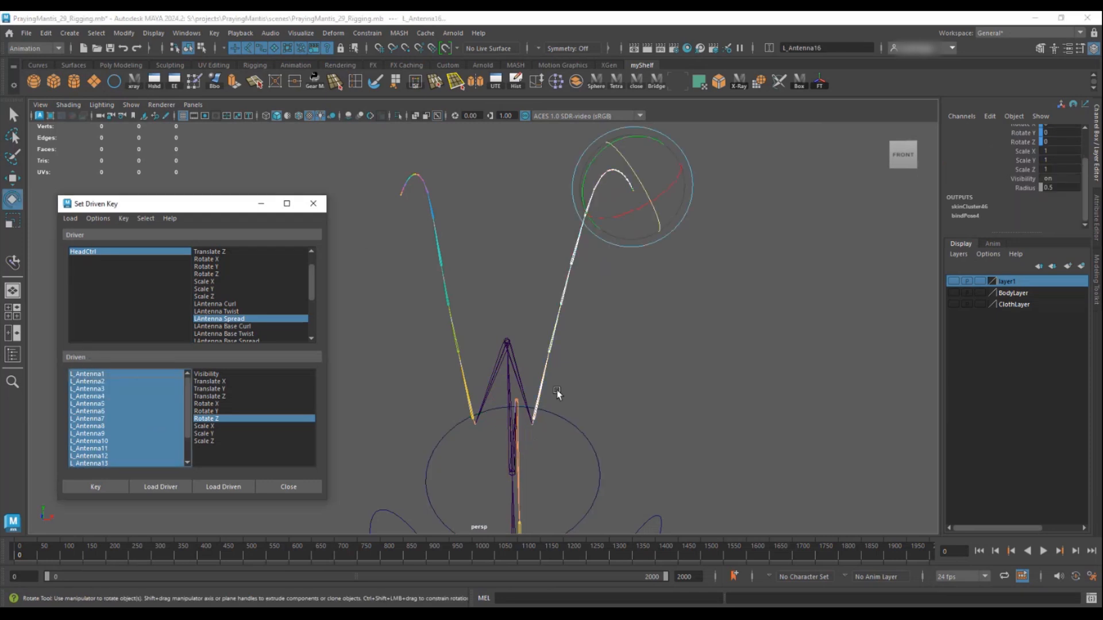
{"action": "left_click", "coordinate": [515, 385]}
{"action": "left_click_drag", "start_coordinate": [505, 377], "coordinate": [489, 380]}
{"action": "left_click", "coordinate": [1063, 140]}
{"action": "type", "text": "10"}
{"action": "key", "text": "Return"}
{"action": "left_click_drag", "start_coordinate": [578, 266], "coordinate": [436, 199], "text": "alt"}
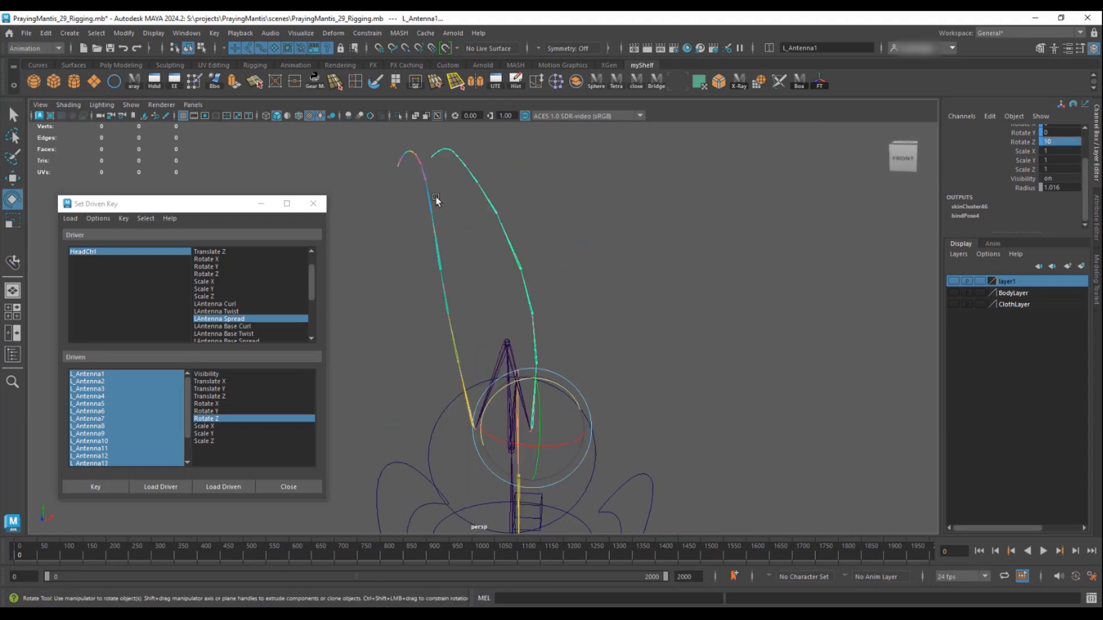
- Try Rotate Z 15 on the left antenna joints, return it to 10, and key it to LAntenna Spread
{"action": "left_click", "coordinate": [1056, 141]}
{"action": "type", "text": "15"}
{"action": "key", "text": "Return"}
{"action": "type", "text": "10"}
{"action": "key", "text": "Return"}
{"action": "left_click", "coordinate": [95, 487]}
- Select HeadCtrl, test LAntenna Spread by varying its value, and reset it to 0
{"action": "left_click", "coordinate": [83, 252]}
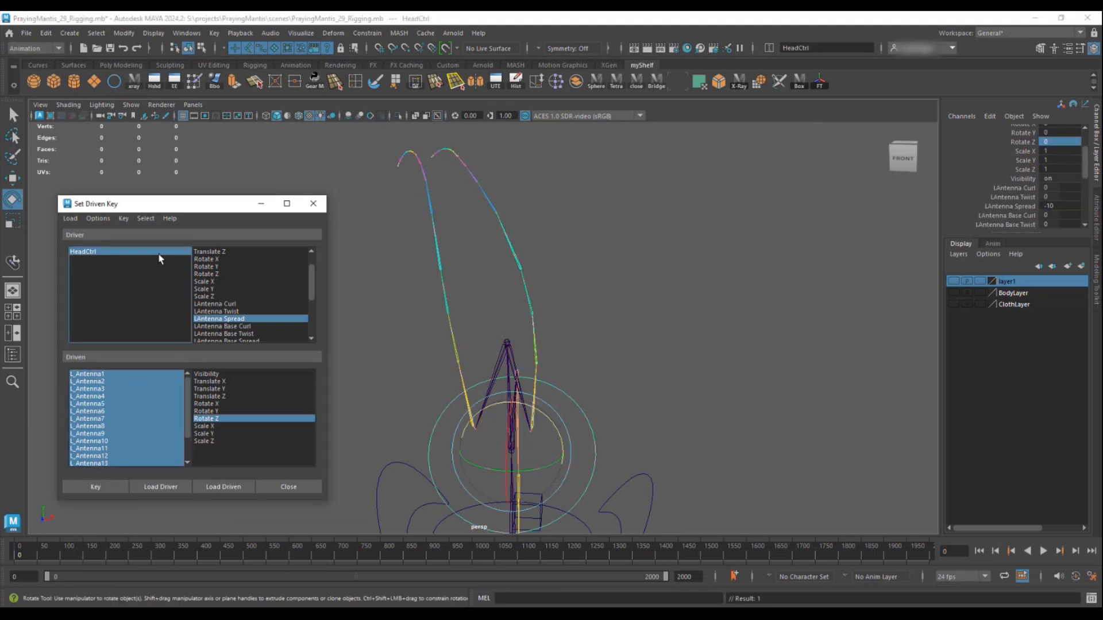
{"action": "middle_click_drag", "start_coordinate": [764, 229], "coordinate": [687, 224]}
{"action": "left_click", "coordinate": [1056, 154]}
{"action": "type", "text": "0"}
{"action": "key", "text": "Return"}
{"action": "left_click_drag", "start_coordinate": [595, 371], "coordinate": [612, 353], "text": "alt"}
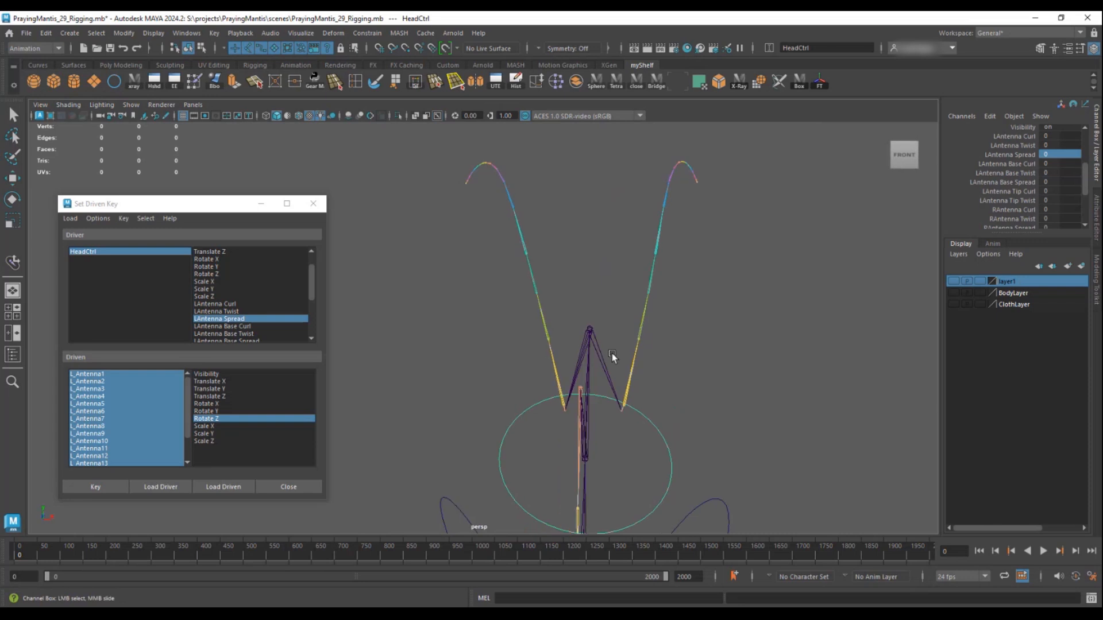
- Select the right antenna's joint hierarchy, exclude the tip joint R_Antenna17, and load R_Antenna1 to R_Antenna16 as the driven objects
{"action": "left_click", "coordinate": [555, 374]}
{"action": "key", "text": "e"}
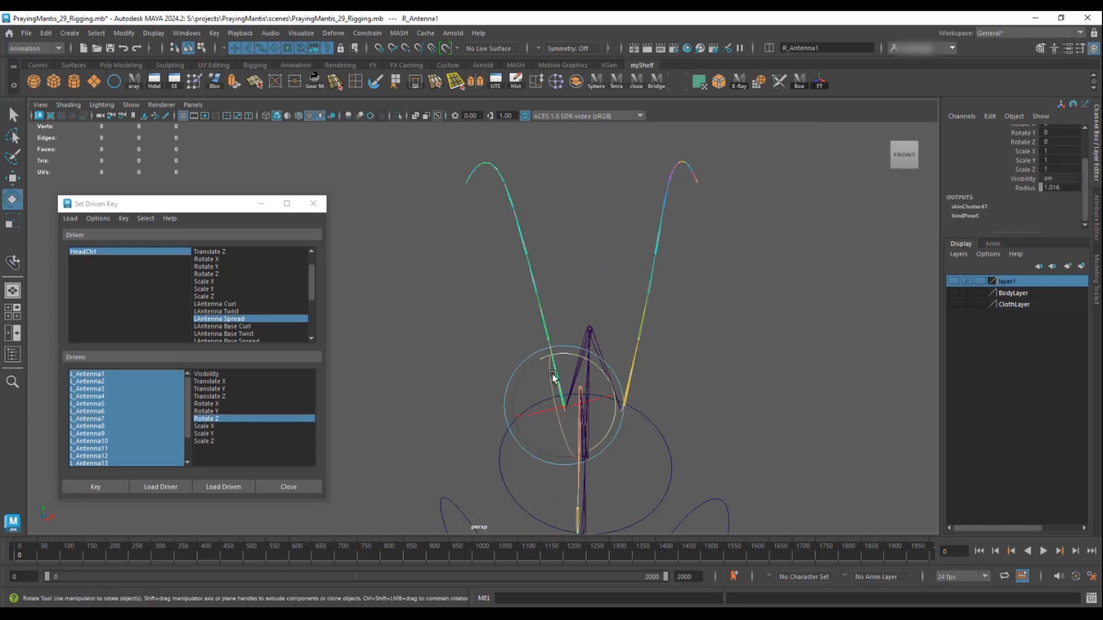
{"action": "left_click", "coordinate": [96, 34]}
{"action": "left_click", "coordinate": [117, 93]}
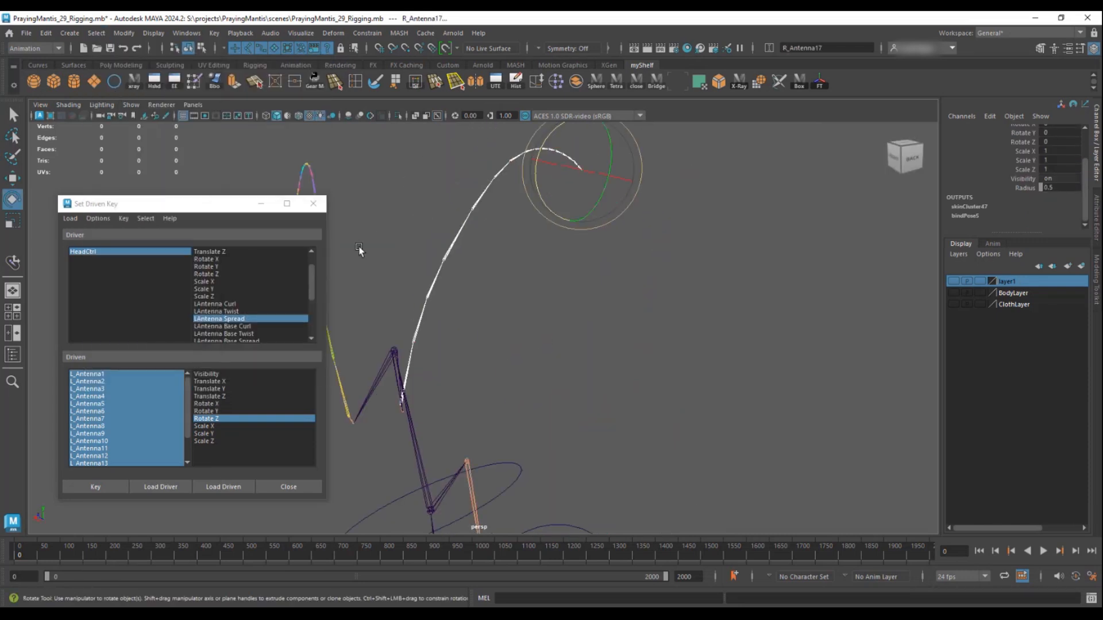
{"action": "right_click_drag", "start_coordinate": [359, 249], "coordinate": [635, 258], "text": "alt"}
{"action": "middle_click_drag", "start_coordinate": [635, 259], "coordinate": [536, 446], "text": "alt"}
{"action": "key", "text": "q"}
{"action": "left_click", "coordinate": [571, 203], "text": "shift"}
{"action": "right_click_drag", "start_coordinate": [570, 218], "coordinate": [663, 376], "text": "alt"}
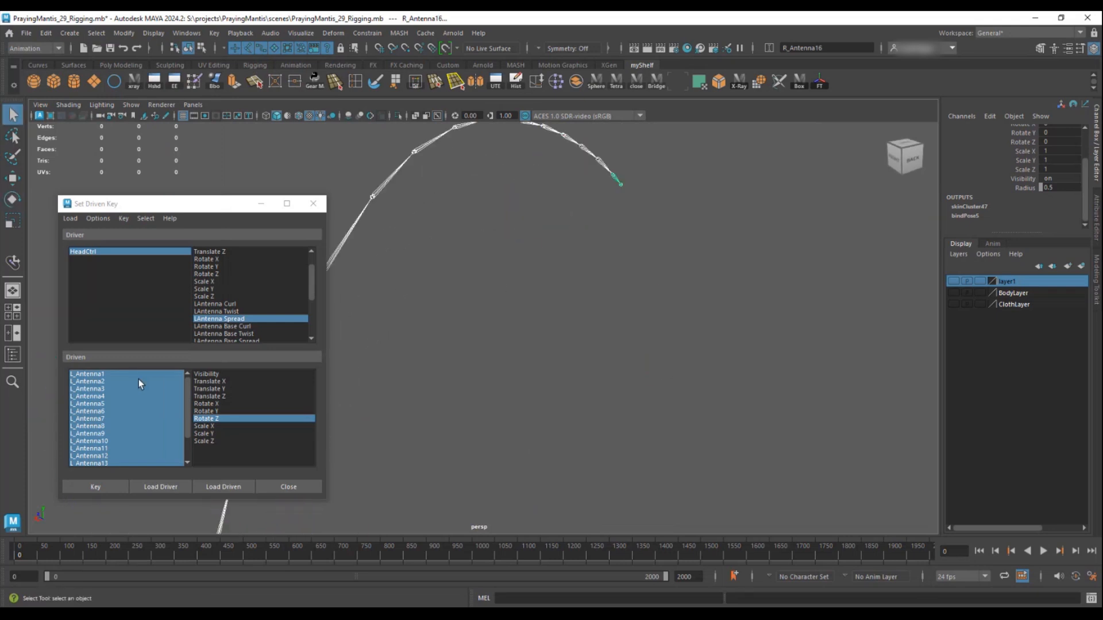
{"action": "left_click", "coordinate": [218, 488]}
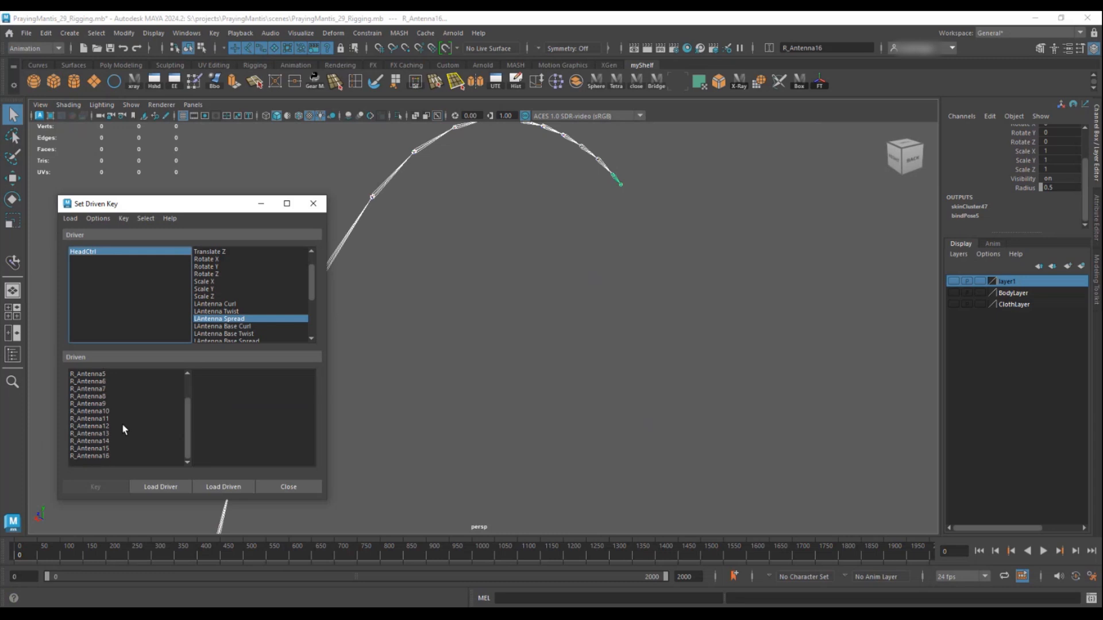
- Pair HeadCtrl's RAntenna Curl with Rotate Y of all the driven right antenna joints and key the neutral pose
{"action": "left_click_drag", "start_coordinate": [86, 374], "coordinate": [98, 462]}
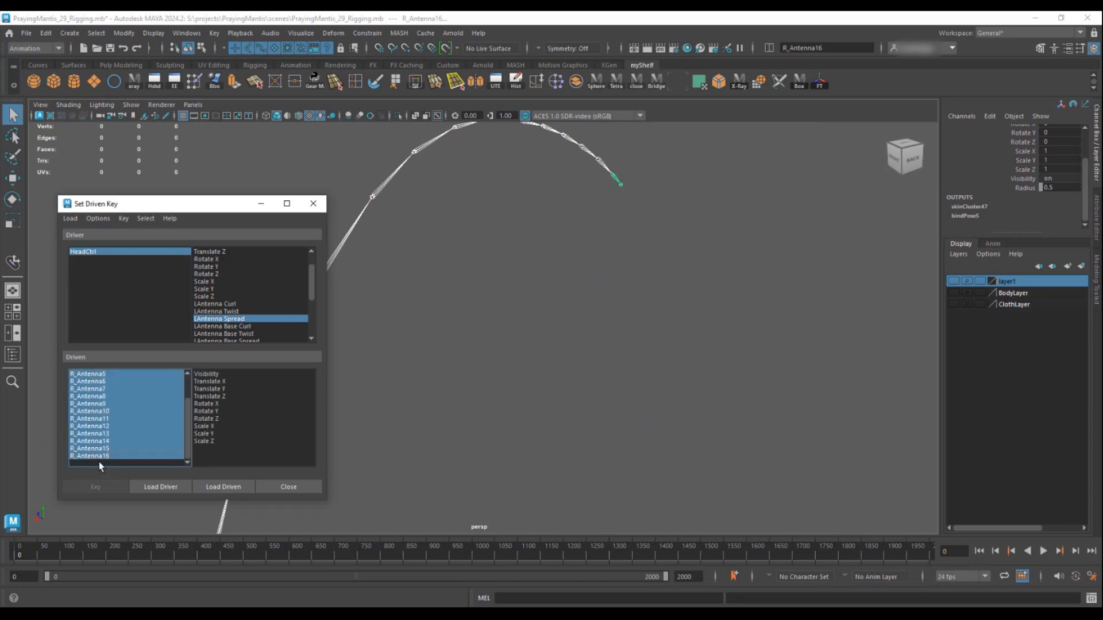
{"action": "left_click_drag", "start_coordinate": [593, 343], "coordinate": [678, 346], "text": "alt"}
{"action": "scroll", "coordinate": [259, 300], "scroll_direction": "down", "scroll_amount": 2}
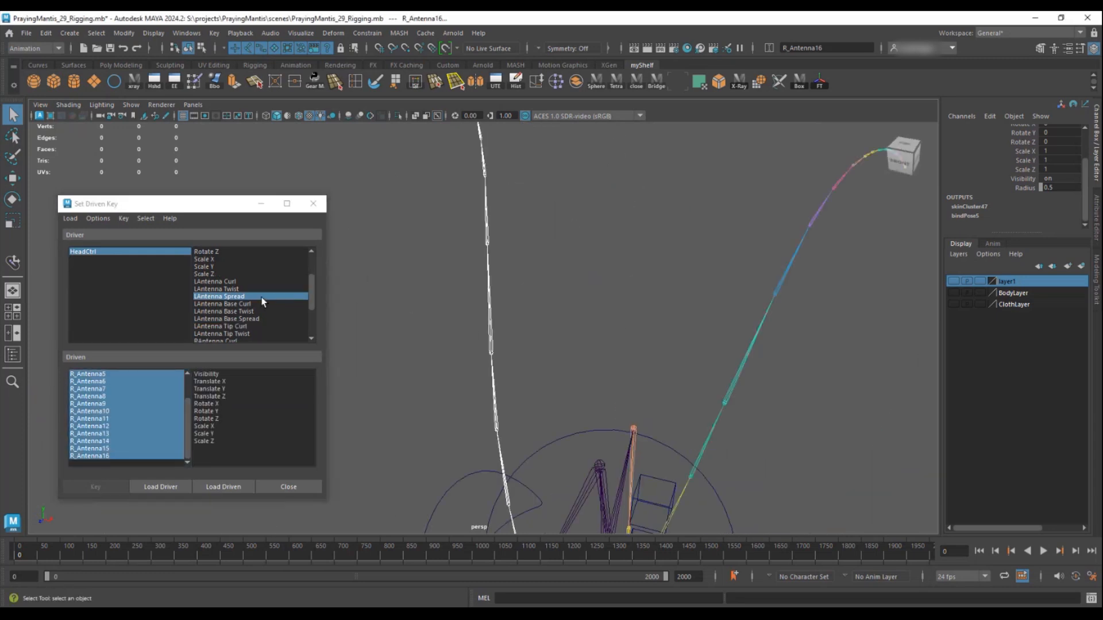
{"action": "left_click", "coordinate": [216, 319]}
{"action": "left_click_drag", "start_coordinate": [522, 349], "coordinate": [520, 268], "text": "alt"}
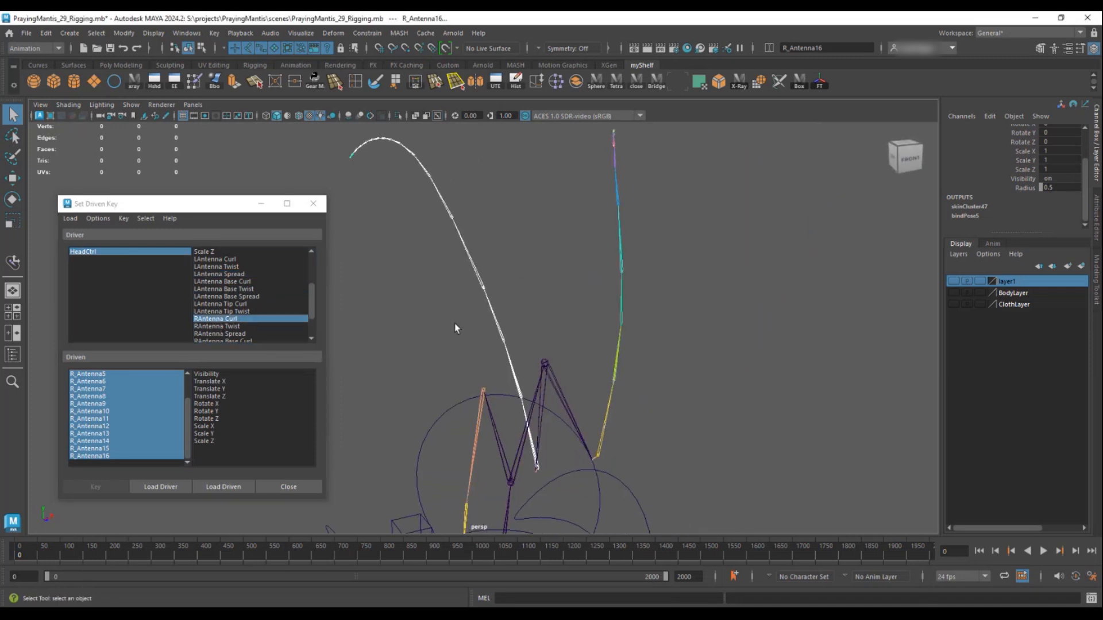
{"action": "scroll", "coordinate": [506, 351], "scroll_direction": "up", "scroll_amount": 3}
{"action": "left_click", "coordinate": [523, 380]}
{"action": "key", "text": "e"}
{"action": "left_click_drag", "start_coordinate": [590, 422], "coordinate": [402, 418], "text": "alt"}
{"action": "left_click", "coordinate": [202, 411]}
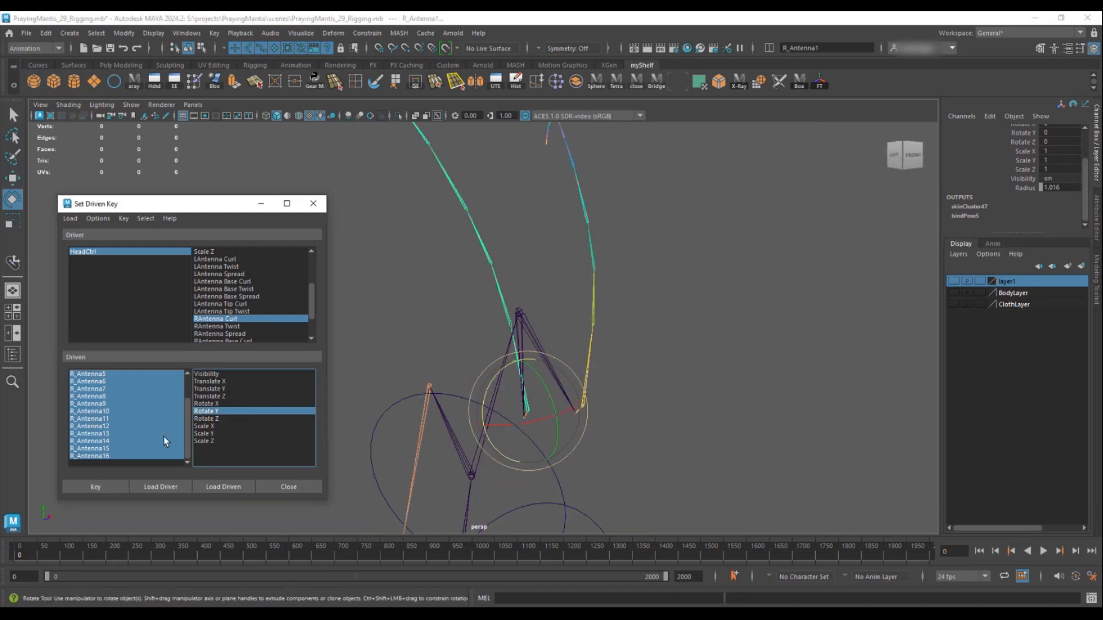
{"action": "left_click", "coordinate": [94, 486]}
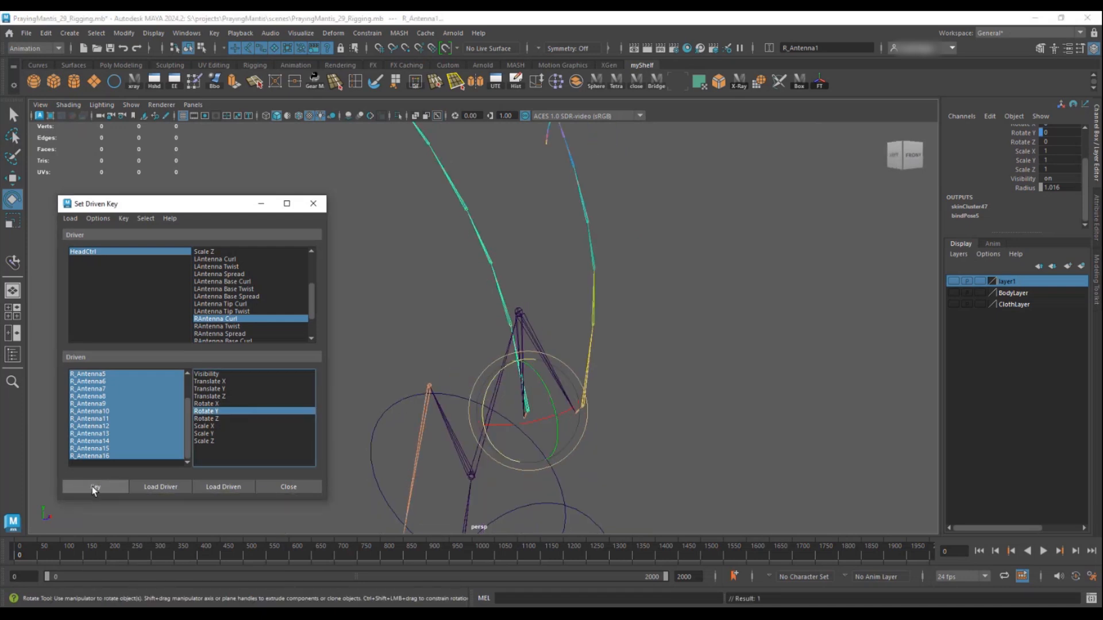
- Select HeadCtrl and set its RAntenna Curl to 10
{"action": "left_click", "coordinate": [172, 253]}
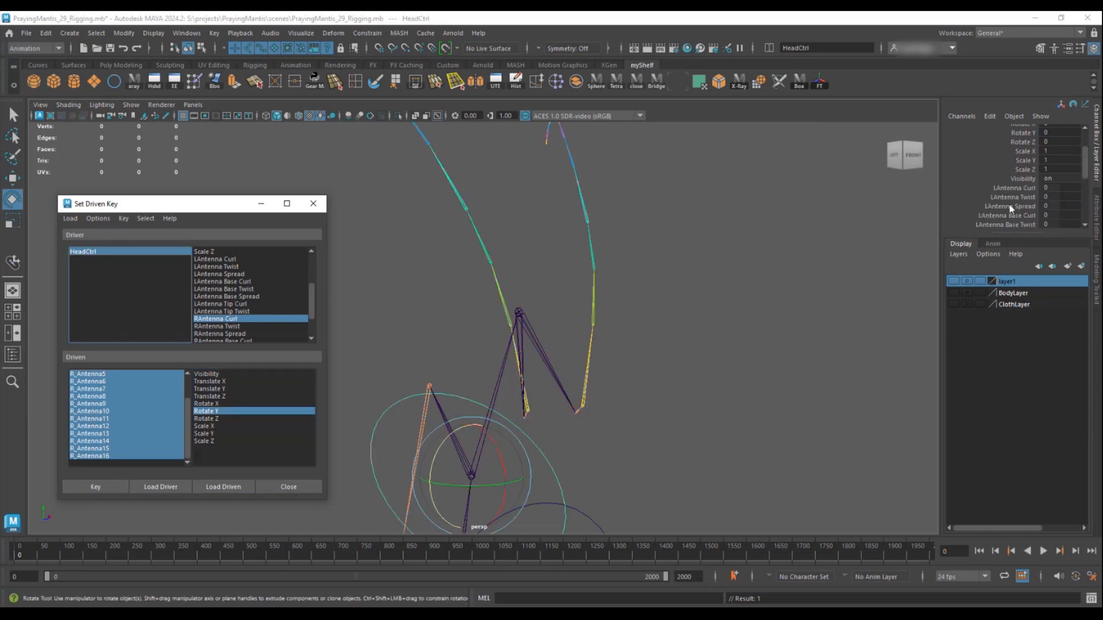
{"action": "left_click", "coordinate": [1015, 185]}
{"action": "middle_click_drag", "start_coordinate": [713, 212], "coordinate": [1009, 229]}
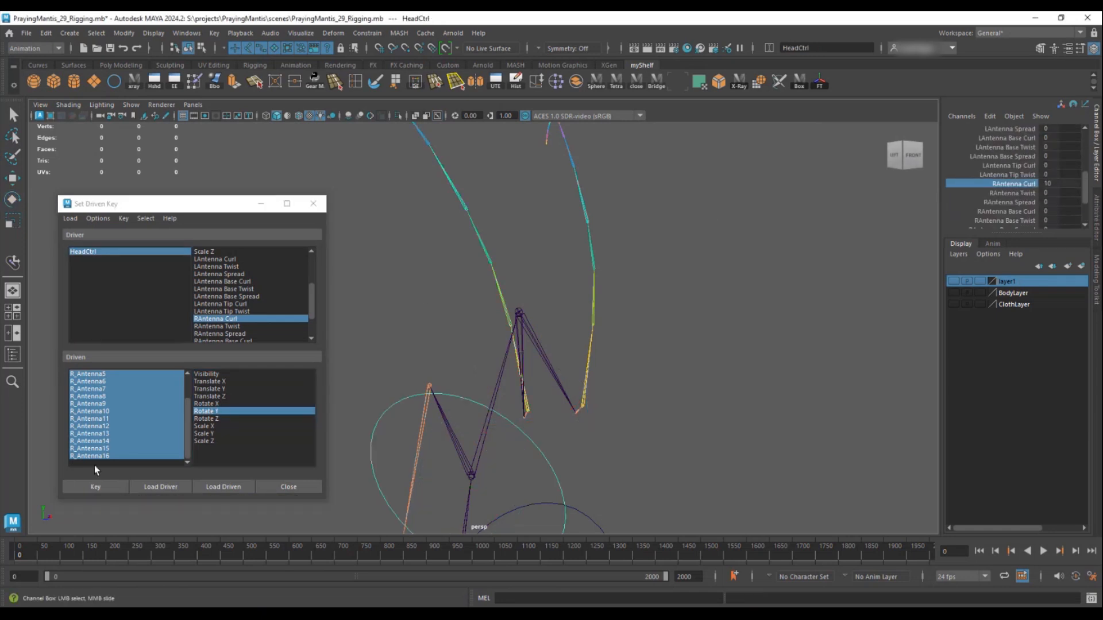
- Select R_Antenna1 to R_Antenna16, rotate them negatively about Y to curl the antenna, and set a driven key
{"action": "left_click_drag", "start_coordinate": [90, 458], "coordinate": [88, 356]}
{"action": "key", "text": "e"}
{"action": "scroll", "coordinate": [481, 346], "scroll_direction": "down", "scroll_amount": 1}
{"action": "scroll", "coordinate": [505, 368], "scroll_direction": "up", "scroll_amount": 2}
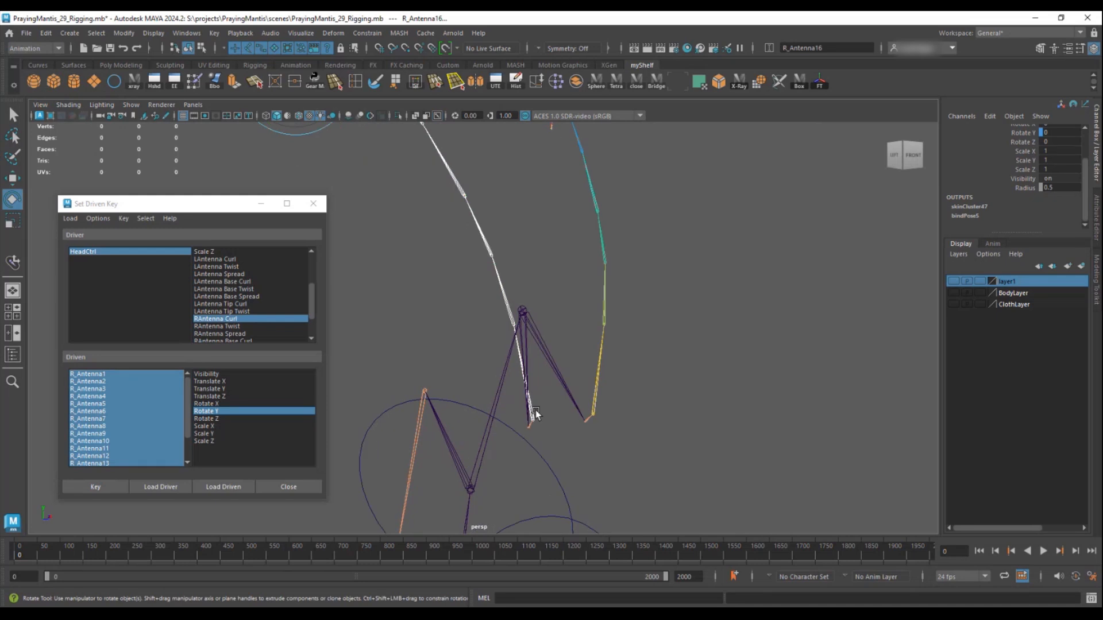
{"action": "left_click", "coordinate": [533, 413], "text": "shift"}
{"action": "left_click_drag", "start_coordinate": [556, 404], "coordinate": [542, 385]}
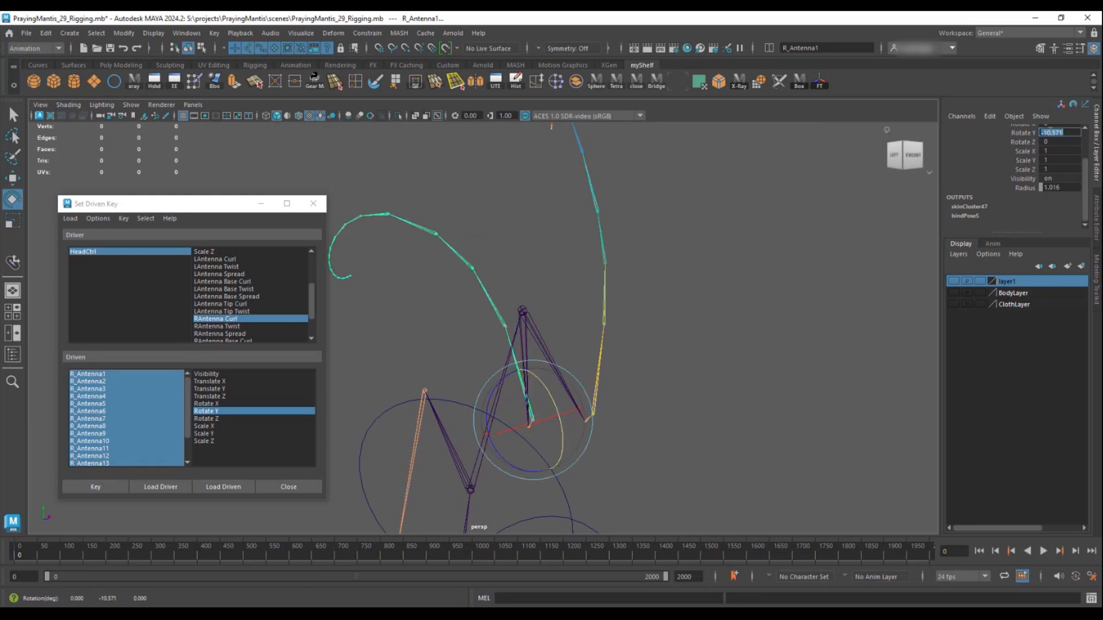
{"action": "key", "text": "Return"}
{"action": "scroll", "coordinate": [512, 294], "scroll_direction": "down", "scroll_amount": 2}
{"action": "left_click", "coordinate": [100, 488]}
- Select HeadCtrl and set its RAntenna Curl to -10
{"action": "left_click", "coordinate": [116, 252]}
{"action": "scroll", "coordinate": [1013, 166], "scroll_direction": "down", "scroll_amount": 3}
{"action": "left_click", "coordinate": [1015, 159]}
{"action": "middle_click_drag", "start_coordinate": [677, 200], "coordinate": [592, 201]}
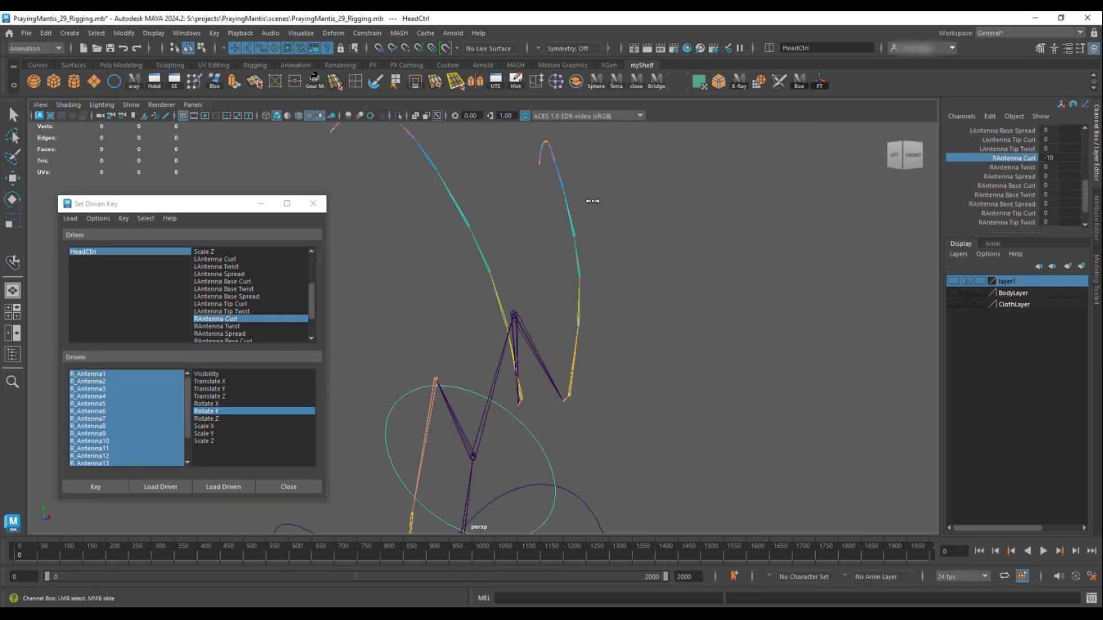
- Select the right antenna joints without the tip joint, set their Rotate Y to 10, and set a driven key
{"action": "left_click", "coordinate": [516, 382]}
{"action": "left_click", "coordinate": [96, 33]}
{"action": "left_click", "coordinate": [113, 90]}
{"action": "left_click_drag", "start_coordinate": [574, 374], "coordinate": [470, 301], "text": "alt"}
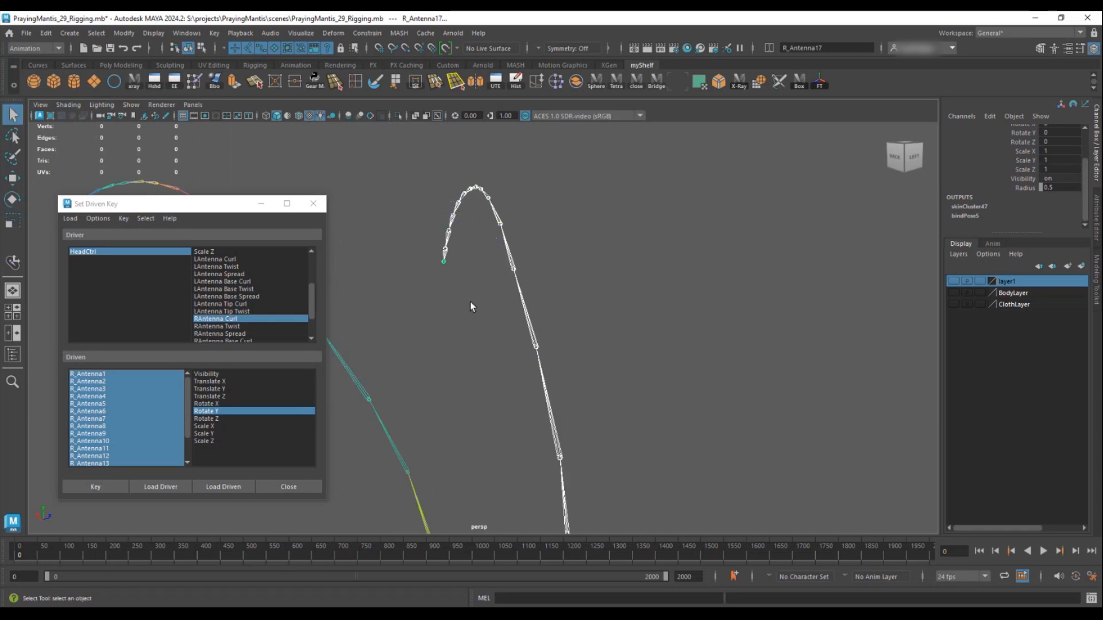
{"action": "left_click", "coordinate": [445, 263], "text": "ctrl"}
{"action": "left_click_drag", "start_coordinate": [660, 445], "coordinate": [575, 402], "text": "alt"}
{"action": "middle_click_drag", "start_coordinate": [575, 402], "coordinate": [460, 179], "text": "alt"}
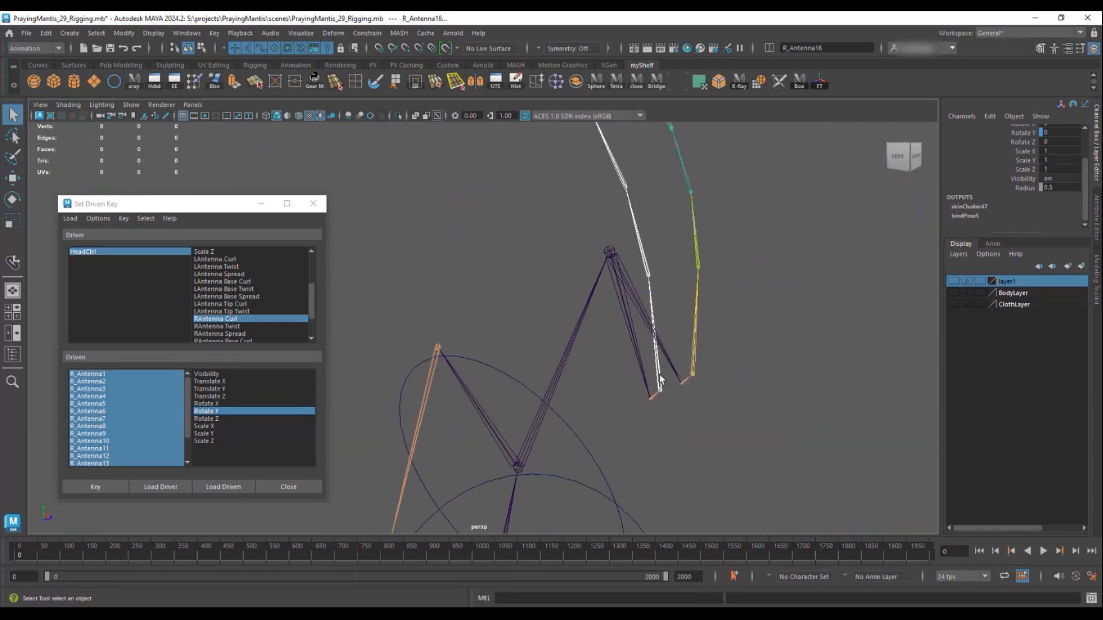
{"action": "key", "text": "e"}
{"action": "left_click_drag", "start_coordinate": [668, 406], "coordinate": [939, 220]}
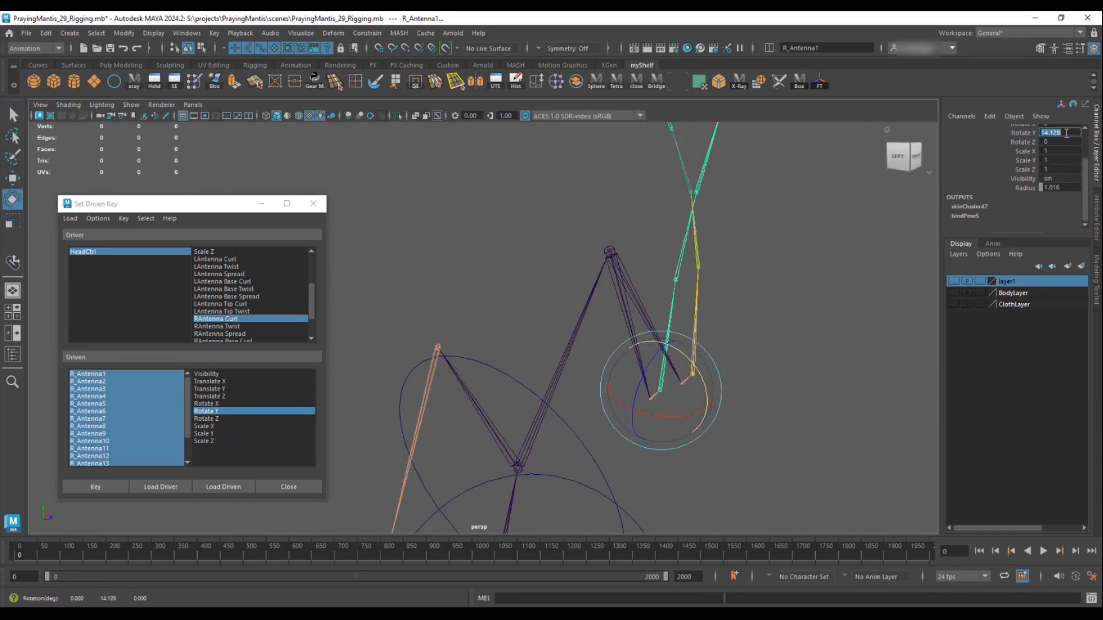
{"action": "type", "text": "10"}
{"action": "key", "text": "Return"}
{"action": "left_click", "coordinate": [95, 487]}
- Select HeadCtrl and vary RAntenna Curl and LAntenna Curl to compare how the two antennas curl
{"action": "left_click_drag", "start_coordinate": [643, 345], "coordinate": [517, 351], "text": "alt"}
{"action": "right_click_drag", "start_coordinate": [517, 350], "coordinate": [469, 349], "text": "alt"}
{"action": "left_click_drag", "start_coordinate": [469, 349], "coordinate": [442, 359], "text": "alt"}
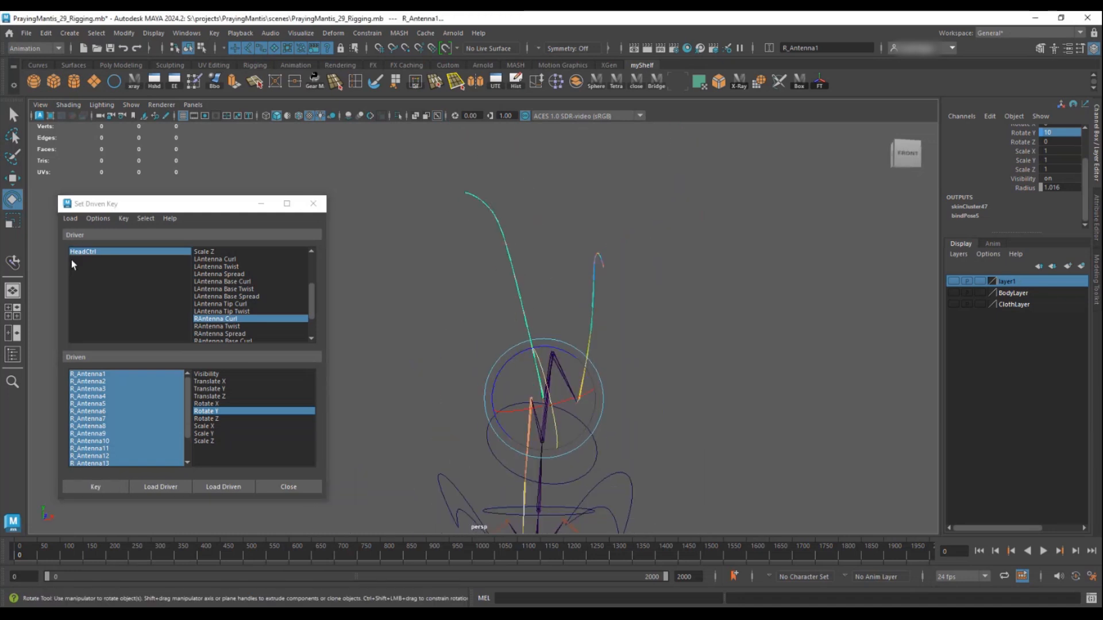
{"action": "left_click", "coordinate": [77, 252]}
{"action": "left_click", "coordinate": [1058, 184]}
{"action": "key", "text": "Return"}
{"action": "scroll", "coordinate": [1024, 183], "scroll_direction": "up", "scroll_amount": 3}
{"action": "left_click", "coordinate": [1013, 188]}
{"action": "middle_click_drag", "start_coordinate": [790, 227], "coordinate": [738, 224]}
{"action": "left_click_drag", "start_coordinate": [738, 227], "coordinate": [577, 250], "text": "alt"}
{"action": "middle_click_drag", "start_coordinate": [577, 249], "coordinate": [666, 281]}
- Reset HeadCtrl's LAntenna Curl and RAntenna Curl to 0
{"action": "left_click", "coordinate": [1050, 187]}
{"action": "type", "text": "0"}
{"action": "key", "text": "Return"}
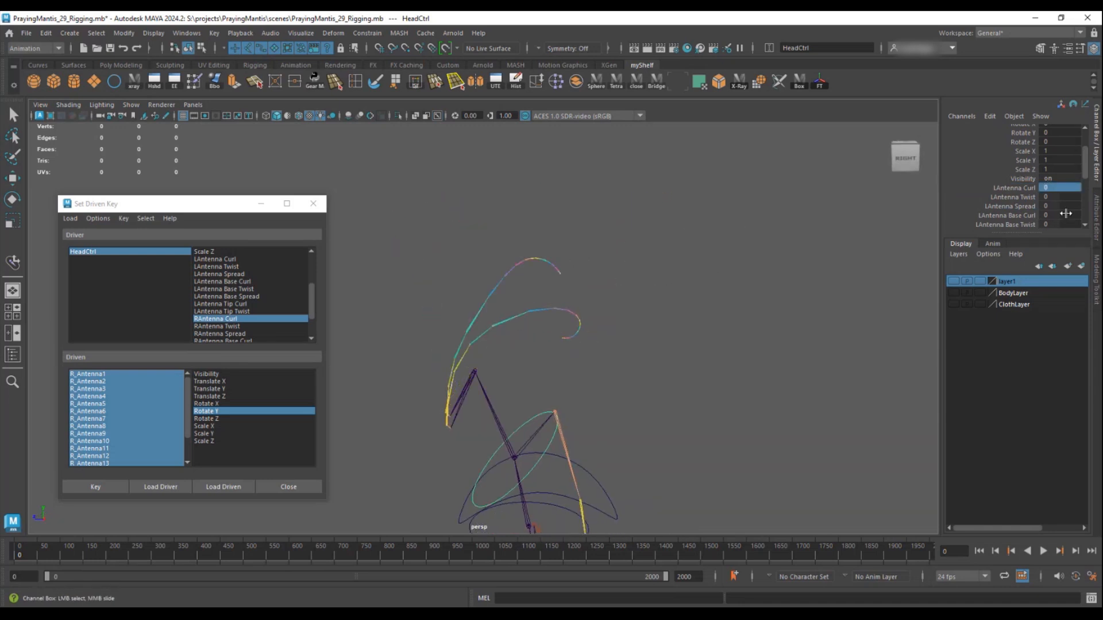
{"action": "scroll", "coordinate": [1066, 213], "scroll_direction": "down", "scroll_amount": 3}
{"action": "left_click", "coordinate": [1064, 184]}
{"action": "type", "text": "0"}
{"action": "key", "text": "Return"}
{"action": "left_click_drag", "start_coordinate": [566, 318], "coordinate": [721, 302], "text": "alt"}
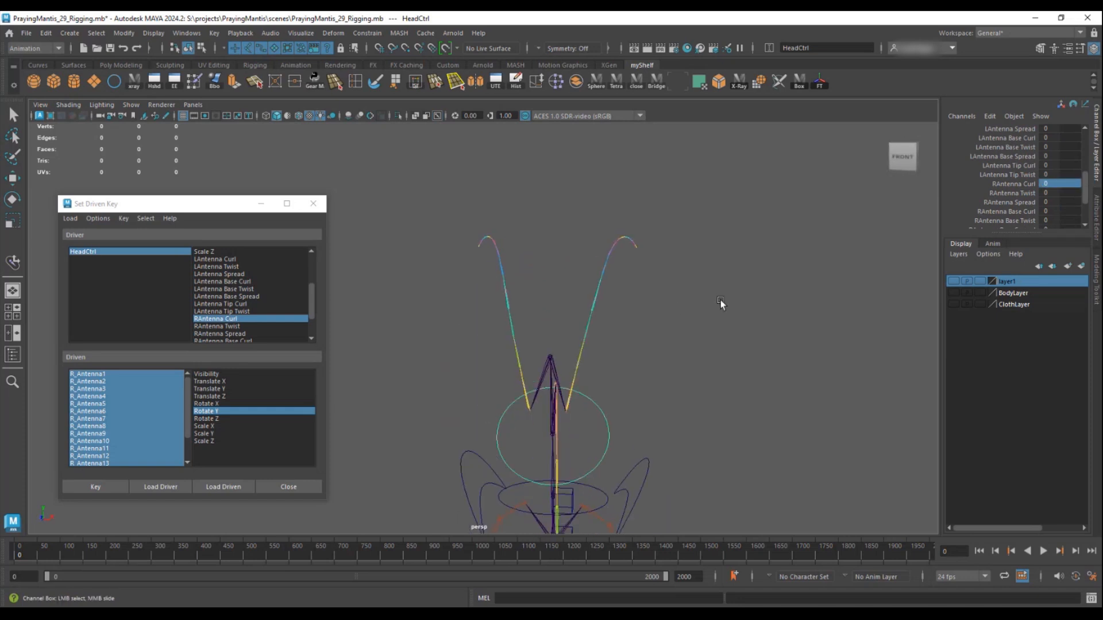
- Pair HeadCtrl's RAntenna Twist with Rotate X of R_Antenna1 to R_Antenna16 and key the neutral pose
{"action": "left_click", "coordinate": [228, 328]}
{"action": "right_click_drag", "start_coordinate": [493, 408], "coordinate": [683, 396], "text": "alt"}
{"action": "left_click", "coordinate": [550, 401]}
{"action": "key", "text": "e"}
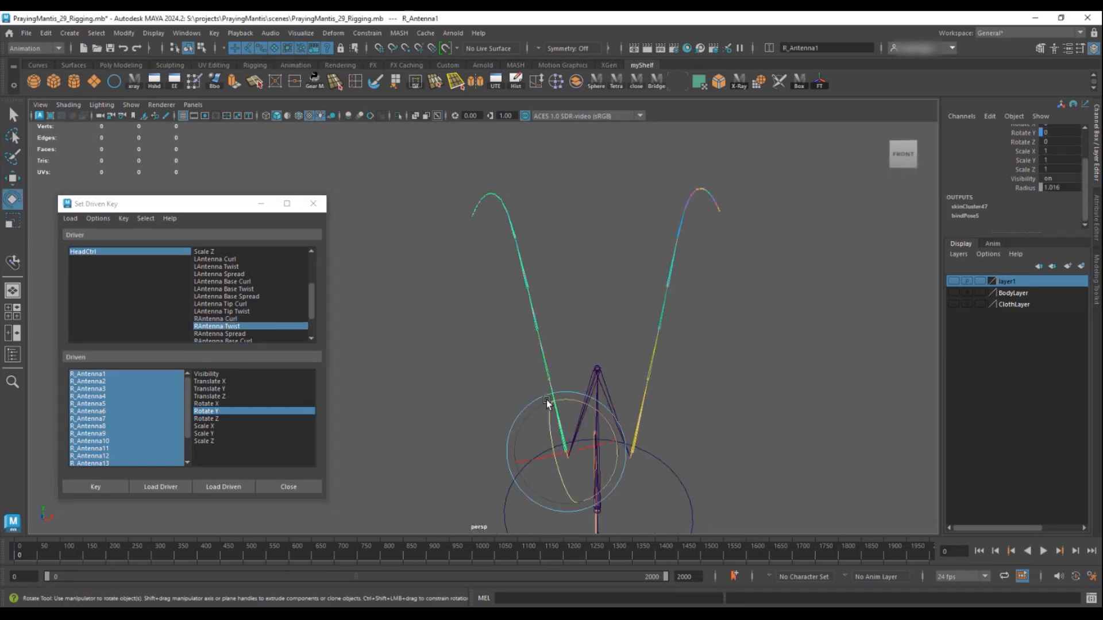
{"action": "left_click_drag", "start_coordinate": [121, 374], "coordinate": [96, 478]}
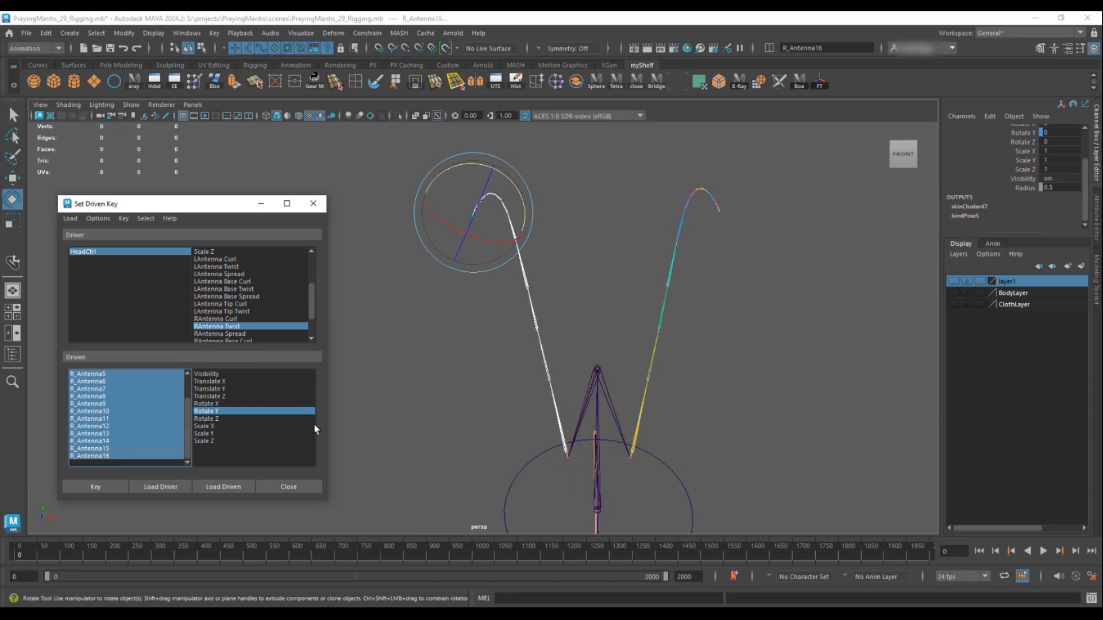
{"action": "right_click_drag", "start_coordinate": [459, 435], "coordinate": [574, 445], "text": "alt"}
{"action": "left_click", "coordinate": [587, 452], "text": "ctrl"}
{"action": "left_click", "coordinate": [587, 454]}
{"action": "key", "text": "f"}
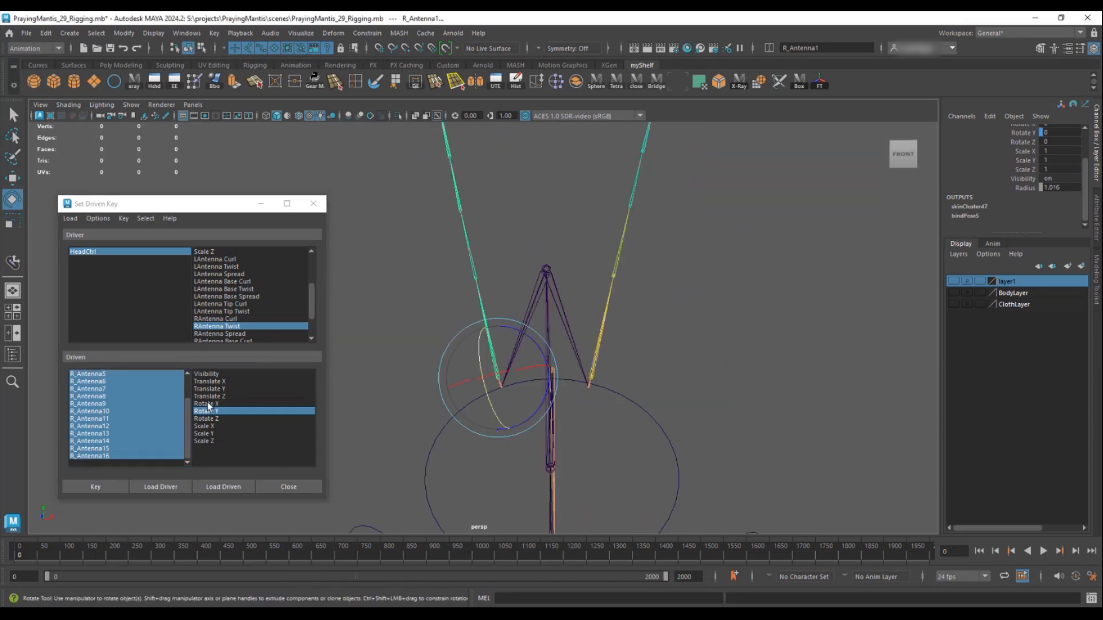
{"action": "left_click", "coordinate": [207, 404]}
{"action": "left_click", "coordinate": [95, 486]}
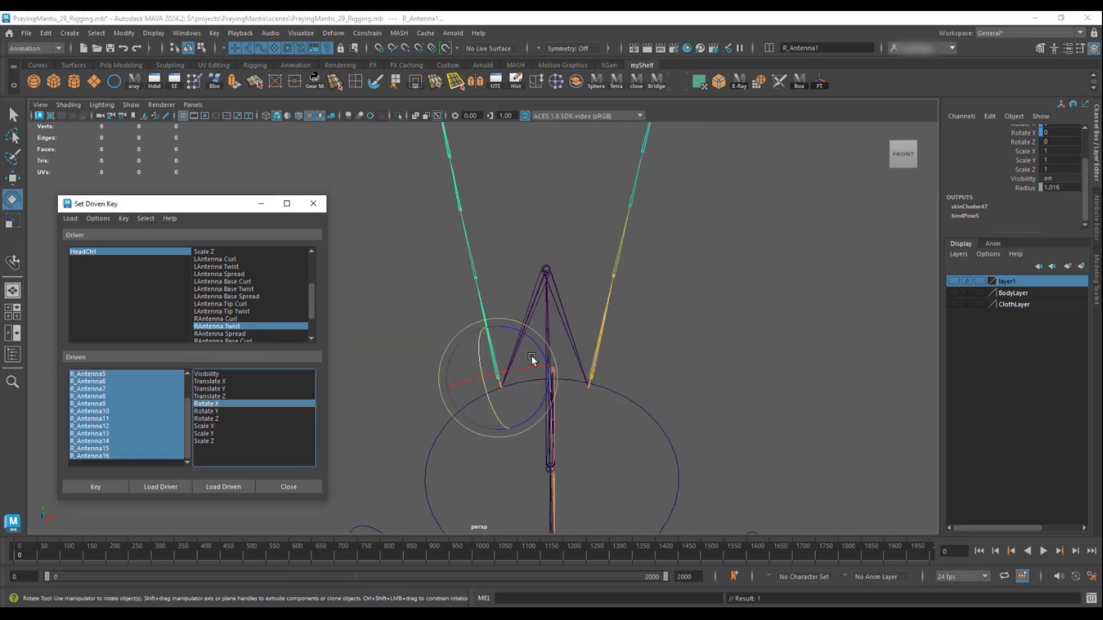
- Select HeadCtrl and set its RAntenna Twist to 10
{"action": "scroll", "coordinate": [546, 326], "scroll_direction": "down", "scroll_amount": 3}
{"action": "scroll", "coordinate": [546, 326], "scroll_direction": "down", "scroll_amount": 2}
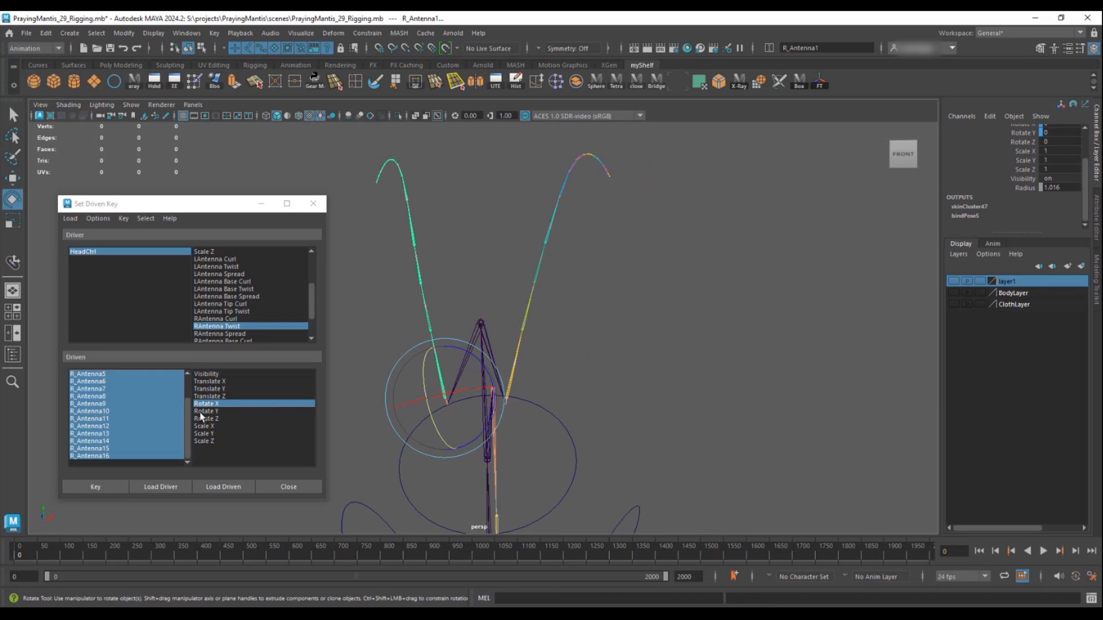
{"action": "left_click", "coordinate": [88, 254]}
{"action": "scroll", "coordinate": [1035, 201], "scroll_direction": "down", "scroll_amount": 5}
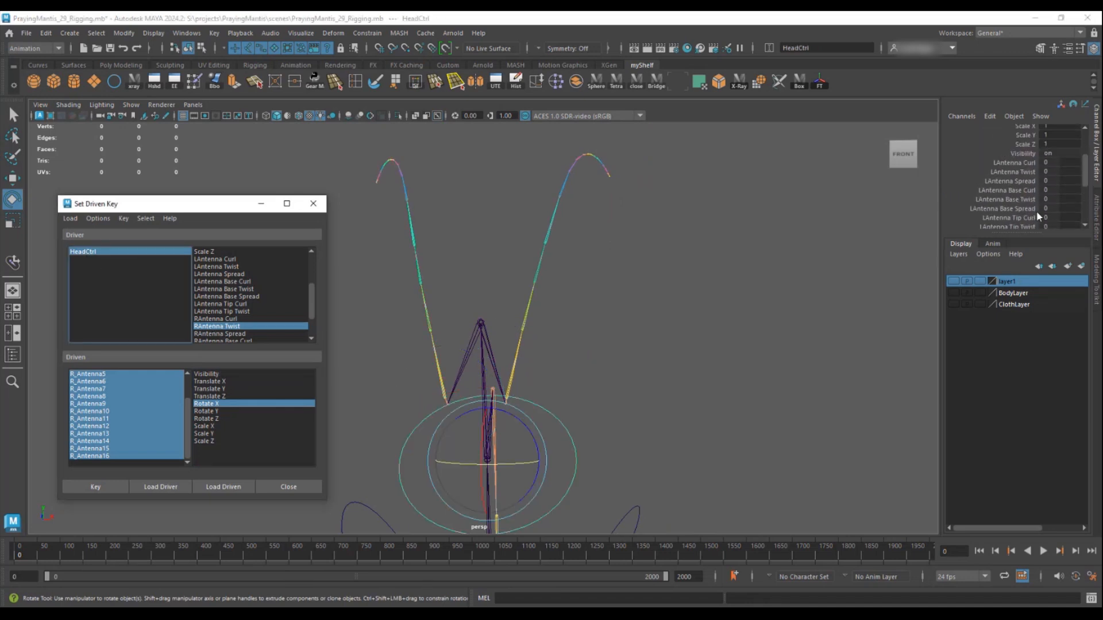
{"action": "left_click", "coordinate": [1028, 194]}
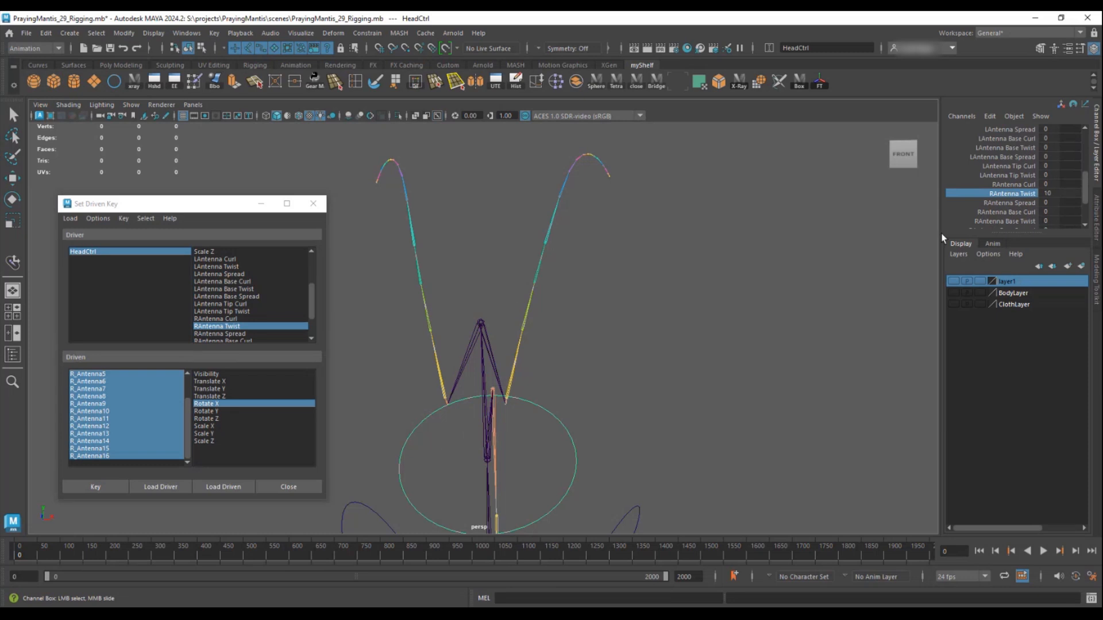
- Select the right antenna joints R_Antenna1 to R_Antenna16, set their Rotate X to 15, and set a driven key
{"action": "left_click_drag", "start_coordinate": [417, 328], "coordinate": [435, 328], "text": "alt"}
{"action": "left_click", "coordinate": [446, 360]}
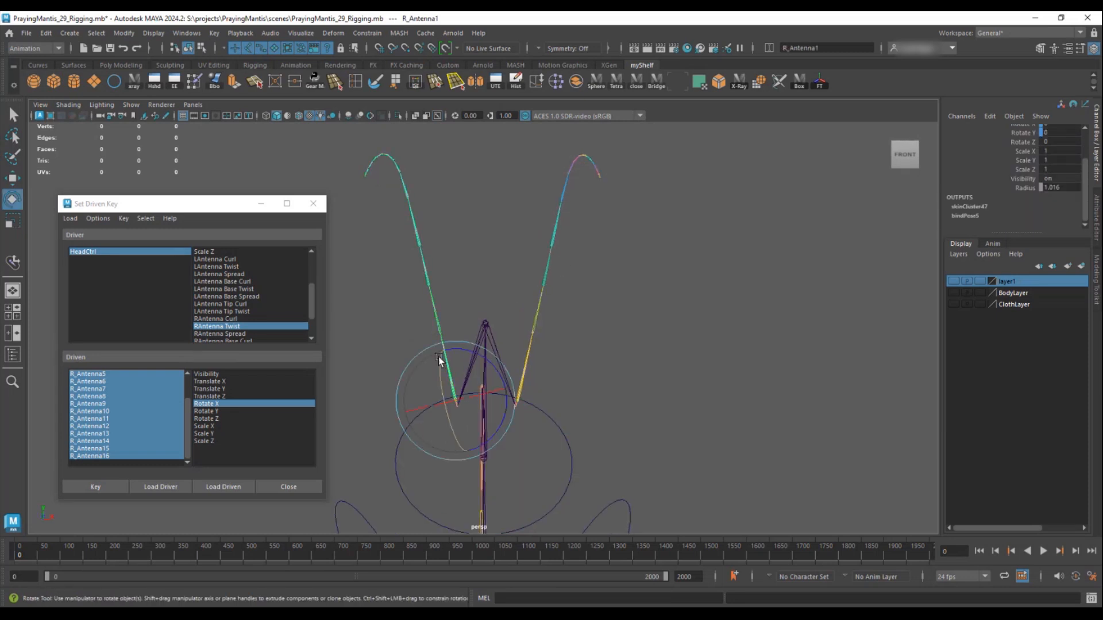
{"action": "left_click_drag", "start_coordinate": [88, 456], "coordinate": [106, 365]}
{"action": "scroll", "coordinate": [459, 385], "scroll_direction": "up", "scroll_amount": 5}
{"action": "left_click_drag", "start_coordinate": [462, 395], "coordinate": [492, 399], "text": "alt"}
{"action": "left_click", "coordinate": [463, 395], "text": "shift"}
{"action": "scroll", "coordinate": [413, 431], "scroll_direction": "down", "scroll_amount": 3}
{"action": "left_click_drag", "start_coordinate": [397, 443], "coordinate": [424, 443], "text": "alt"}
{"action": "left_click_drag", "start_coordinate": [428, 437], "coordinate": [455, 429]}
{"action": "scroll", "coordinate": [1068, 152], "scroll_direction": "up", "scroll_amount": 1}
{"action": "left_click", "coordinate": [1065, 152]}
{"action": "type", "text": "15"}
{"action": "key", "text": "Return"}
{"action": "left_click", "coordinate": [101, 491]}
- Select HeadCtrl and set its RAntenna Twist to -10
{"action": "left_click", "coordinate": [83, 253]}
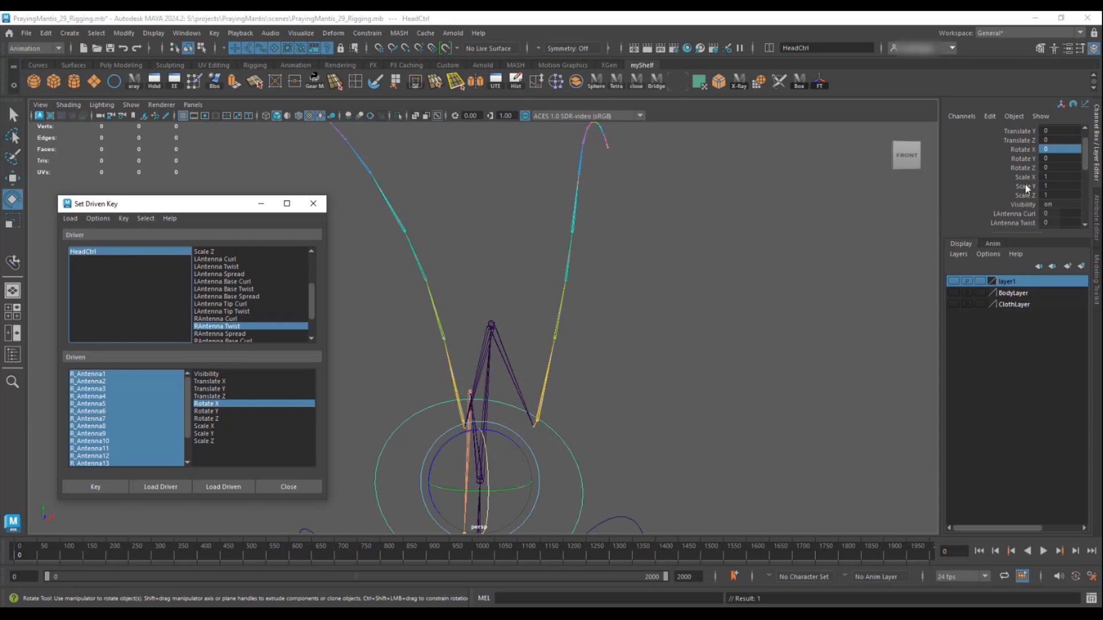
{"action": "scroll", "coordinate": [1024, 189], "scroll_direction": "down", "scroll_amount": 3}
{"action": "left_click", "coordinate": [1023, 194]}
{"action": "middle_click_drag", "start_coordinate": [827, 213], "coordinate": [710, 213]}
- Select the right antenna joints R_Antenna1 to R_Antenna16, set their Rotate X to -10, and set a driven key
{"action": "left_click_drag", "start_coordinate": [98, 375], "coordinate": [94, 479]}
{"action": "left_click", "coordinate": [452, 371], "text": "shift"}
{"action": "left_click", "coordinate": [450, 371], "text": "shift"}
{"action": "left_click_drag", "start_coordinate": [489, 422], "coordinate": [482, 423]}
{"action": "scroll", "coordinate": [1073, 145], "scroll_direction": "up", "scroll_amount": 1}
{"action": "left_click", "coordinate": [1068, 147]}
{"action": "type", "text": "-10"}
{"action": "key", "text": "Return"}
{"action": "left_click", "coordinate": [96, 487]}
- Select HeadCtrl and test RAntenna Twist at 10 against LAntenna Twist to compare both antennas
{"action": "left_click", "coordinate": [95, 254]}
{"action": "scroll", "coordinate": [1050, 185], "scroll_direction": "down", "scroll_amount": 3}
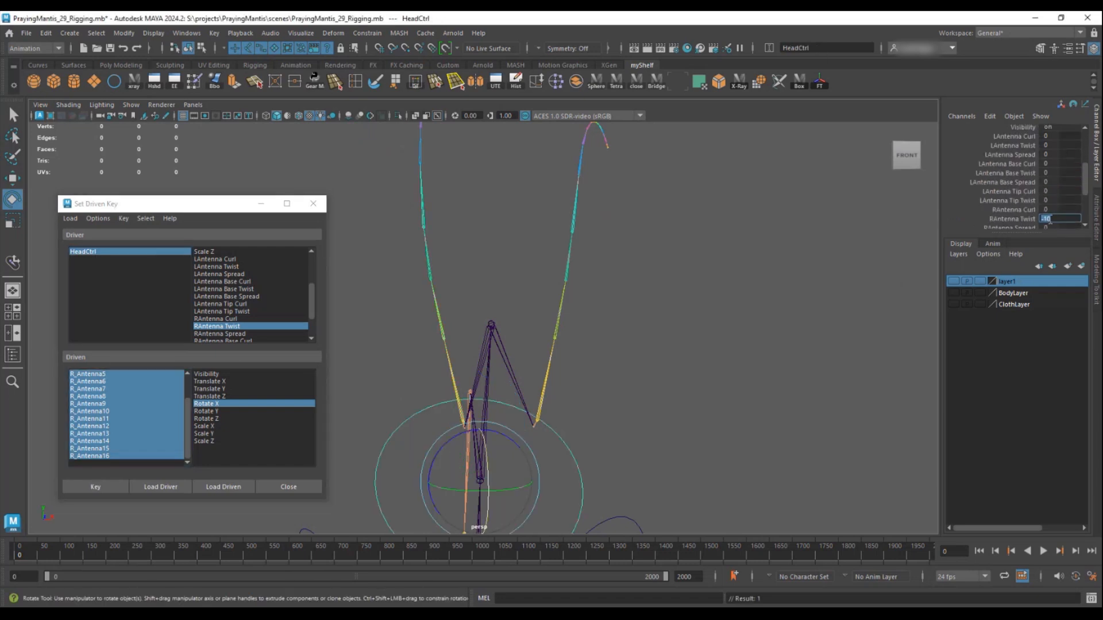
{"action": "scroll", "coordinate": [1026, 220], "scroll_direction": "up", "scroll_amount": 2}
{"action": "middle_click_drag", "start_coordinate": [704, 252], "coordinate": [691, 218]}
- Reset HeadCtrl's LAntenna Twist and RAntenna Twist to 0
{"action": "left_click", "coordinate": [1057, 197]}
{"action": "type", "text": "0"}
{"action": "key", "text": "Return"}
{"action": "scroll", "coordinate": [1060, 214], "scroll_direction": "down", "scroll_amount": 3}
{"action": "left_click", "coordinate": [1058, 193]}
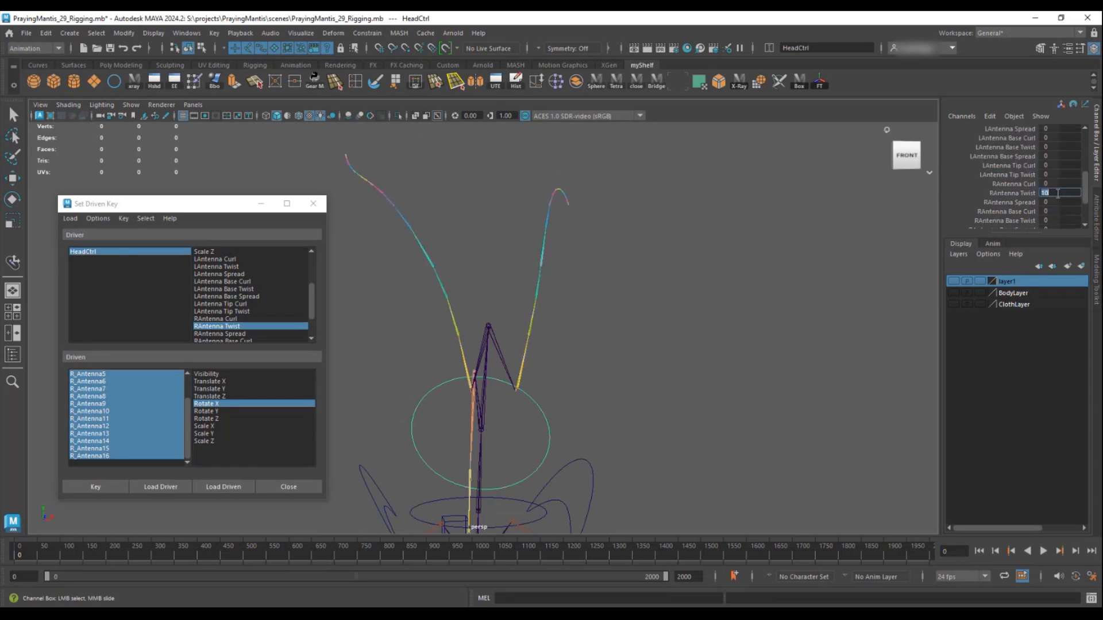
{"action": "type", "text": "0"}
{"action": "key", "text": "Return"}
{"action": "left_click_drag", "start_coordinate": [710, 236], "coordinate": [661, 242], "text": "alt"}
- Pair HeadCtrl's RAntenna Spread with Rotate Z of the right antenna joints and key the neutral pose
{"action": "left_click", "coordinate": [216, 334]}
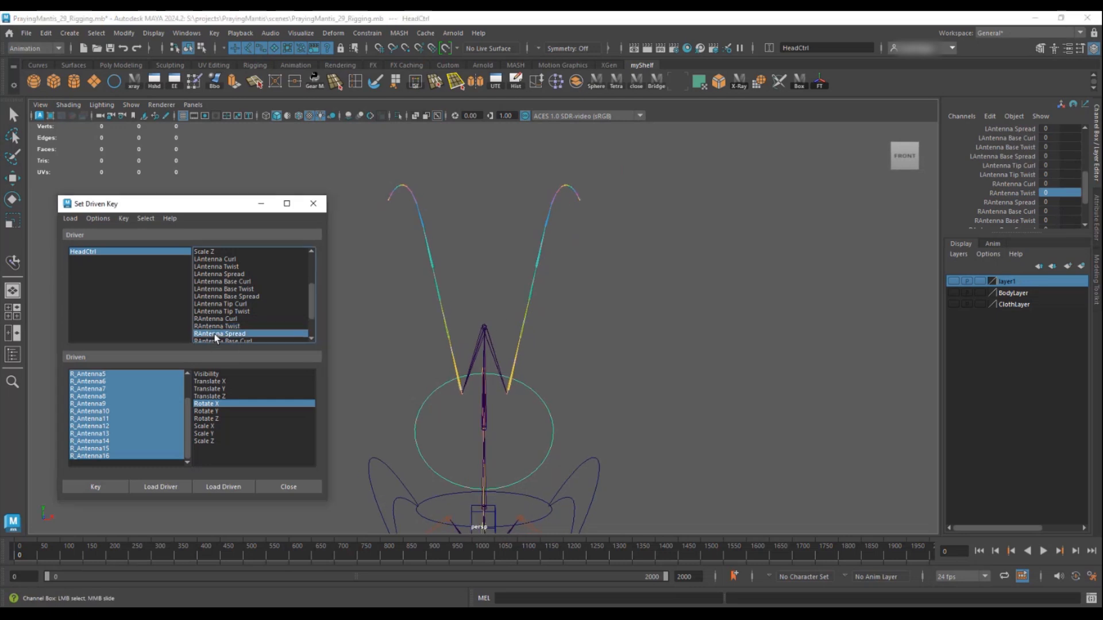
{"action": "left_click", "coordinate": [206, 419]}
{"action": "left_click", "coordinate": [108, 487]}
- Check the right antenna joint selection, then reselect HeadCtrl and key the neutral pose with RAntenna Spread driving Rotate Z
{"action": "right_click_drag", "start_coordinate": [598, 344], "coordinate": [619, 364], "text": "alt"}
{"action": "middle_click_drag", "start_coordinate": [561, 352], "coordinate": [587, 366], "text": "alt"}
{"action": "left_click_drag", "start_coordinate": [87, 457], "coordinate": [117, 364]}
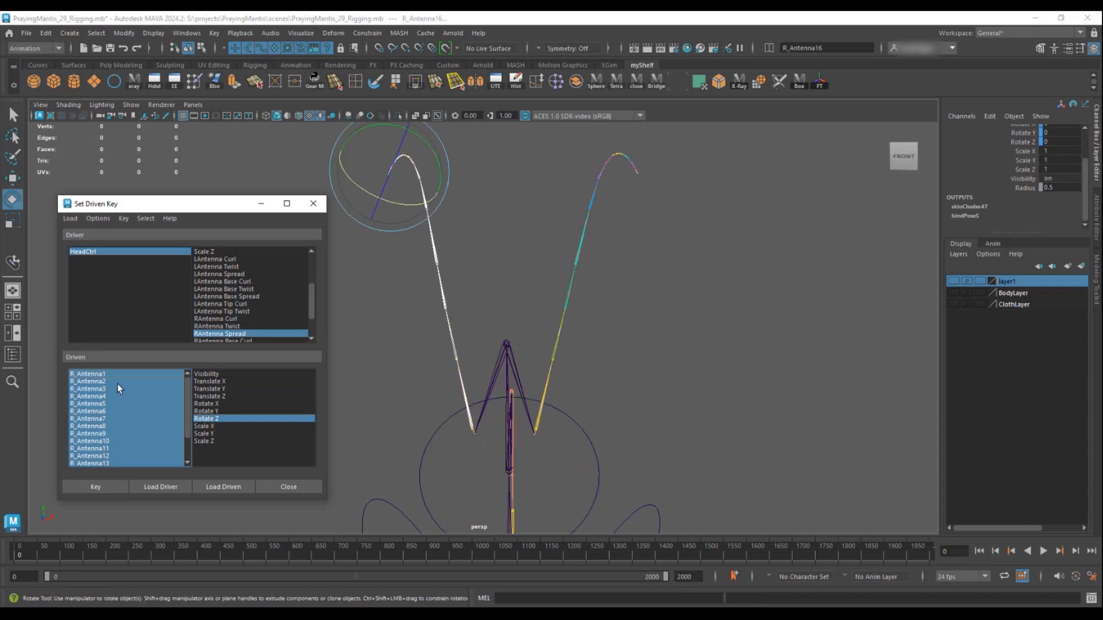
{"action": "left_click", "coordinate": [507, 401]}
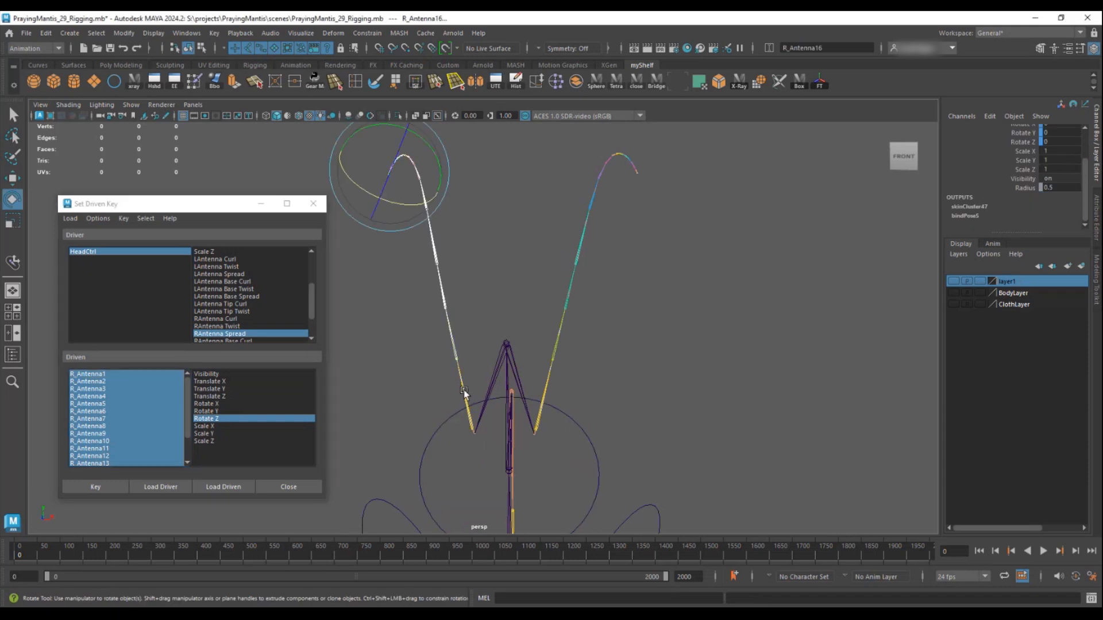
{"action": "left_click", "coordinate": [114, 255]}
{"action": "scroll", "coordinate": [1067, 212], "scroll_direction": "down", "scroll_amount": 3}
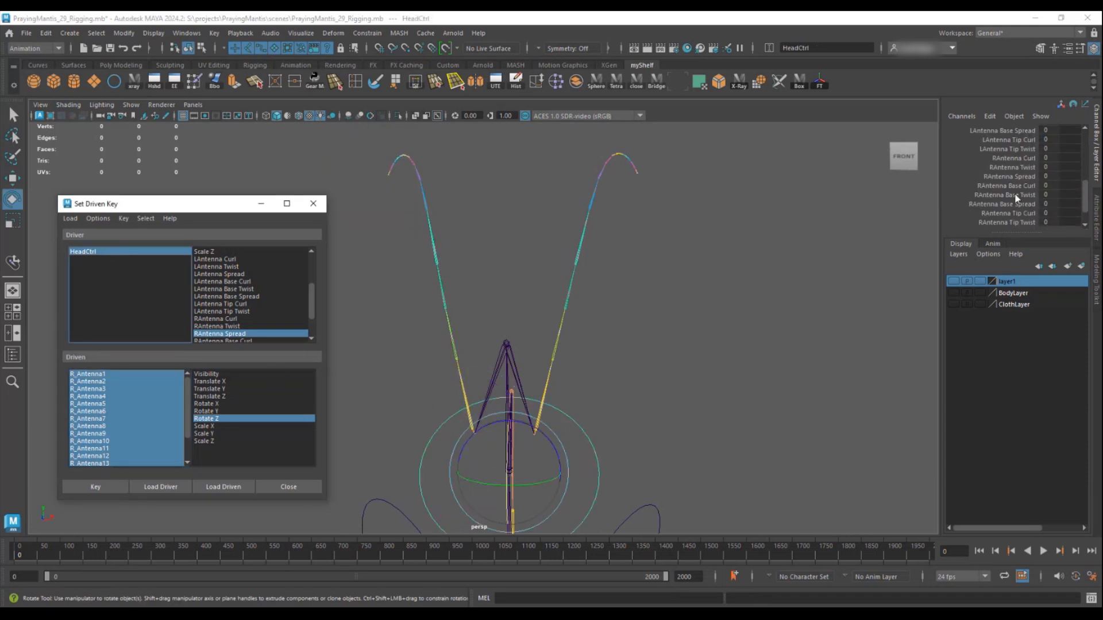
{"action": "left_click", "coordinate": [1007, 176]}
{"action": "left_click", "coordinate": [101, 488]}
- Raise HeadCtrl's RAntenna Spread, set Rotate Z of the right antenna joints to -15, and set a driven key
{"action": "middle_click_drag", "start_coordinate": [811, 211], "coordinate": [1097, 228]}
{"action": "left_click_drag", "start_coordinate": [98, 373], "coordinate": [97, 465]}
{"action": "left_click", "coordinate": [469, 381]}
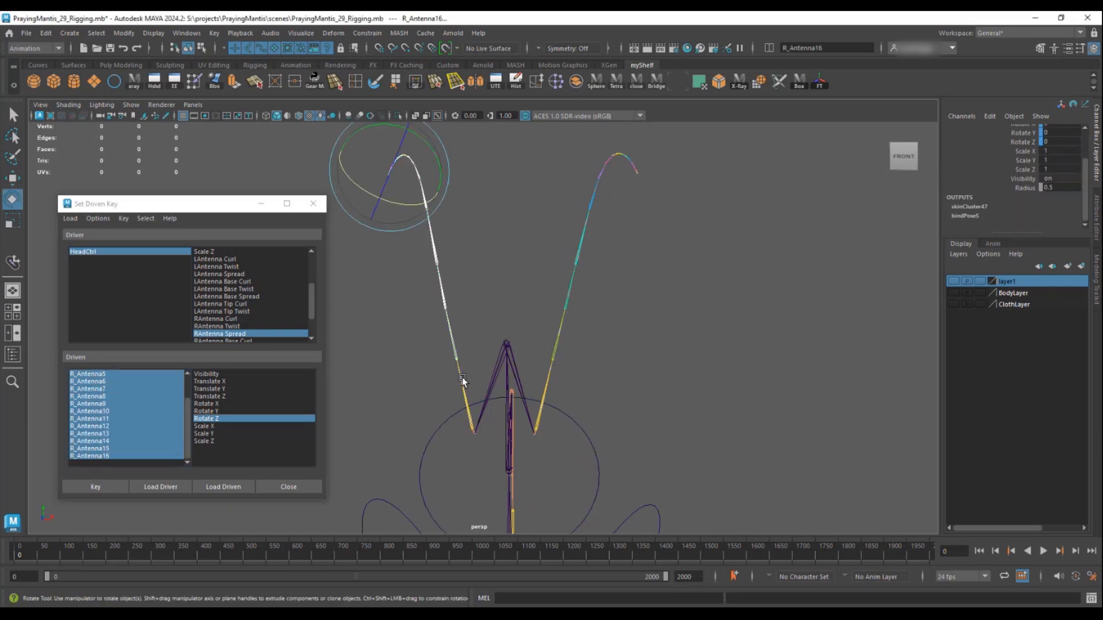
{"action": "left_click_drag", "start_coordinate": [467, 379], "coordinate": [505, 386]}
{"action": "double_click", "coordinate": [1071, 143]}
{"action": "type", "text": "-15"}
{"action": "key", "text": "Return"}
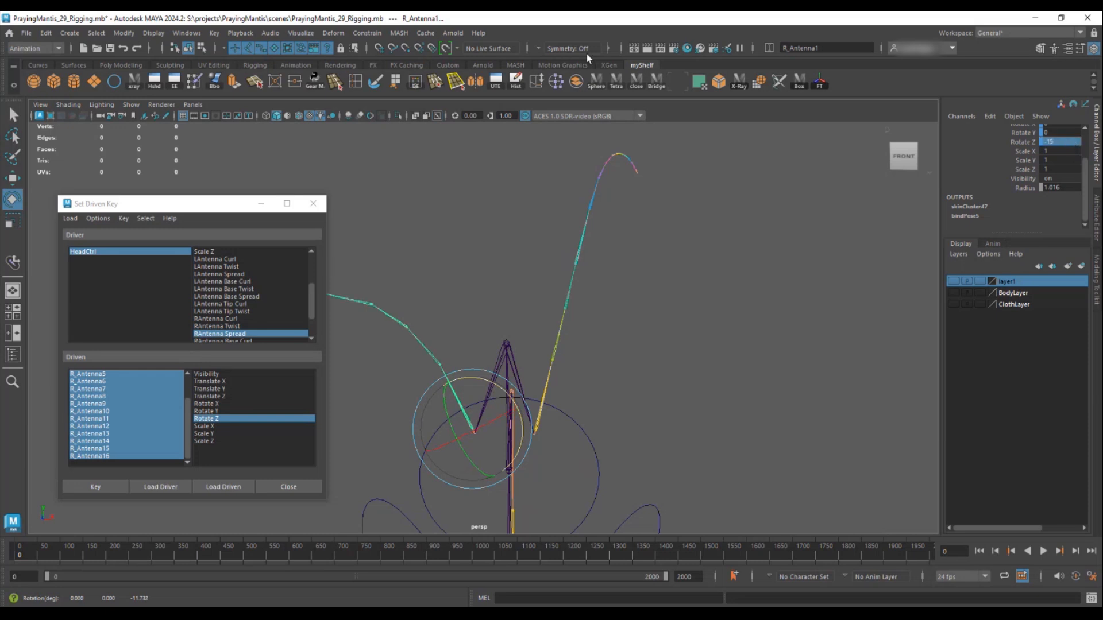
{"action": "left_click", "coordinate": [107, 487]}
- Set HeadCtrl's RAntenna Spread to -10, rotate the right antenna joints inward about Z, and set a driven key
{"action": "left_click", "coordinate": [77, 251]}
{"action": "left_click", "coordinate": [1040, 48]}
{"action": "left_click", "coordinate": [1040, 48]}
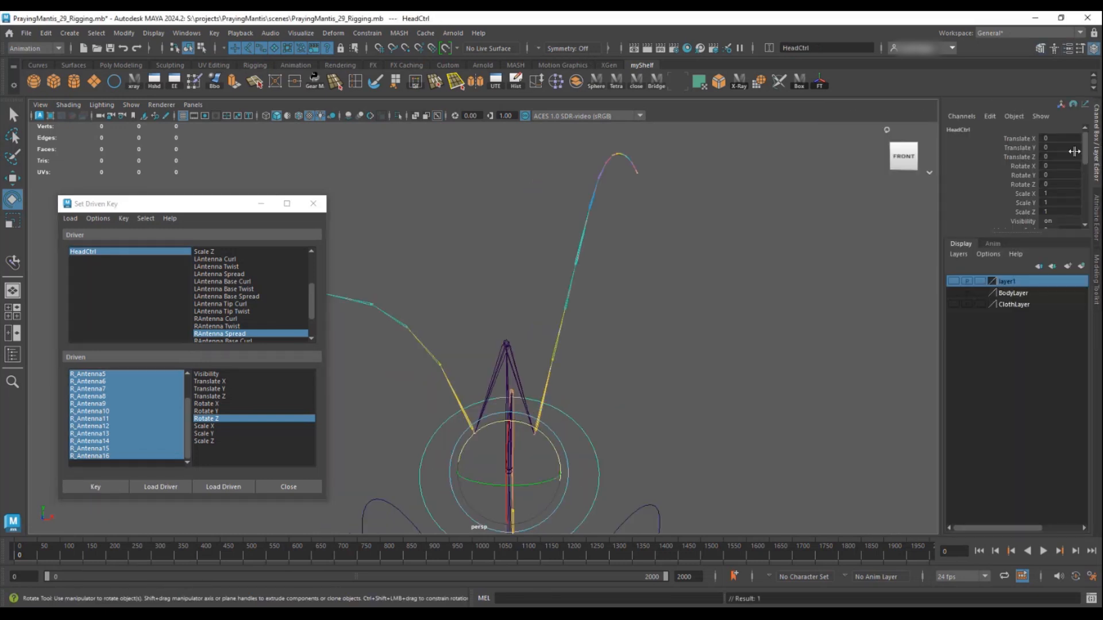
{"action": "left_click", "coordinate": [1009, 152]}
{"action": "middle_click_drag", "start_coordinate": [603, 210], "coordinate": [634, 210]}
{"action": "left_click_drag", "start_coordinate": [76, 456], "coordinate": [86, 364]}
{"action": "left_click", "coordinate": [461, 381], "text": "ctrl+shift"}
{"action": "left_click_drag", "start_coordinate": [493, 383], "coordinate": [509, 384]}
{"action": "type", "text": "0"}
{"action": "key", "text": "Return"}
{"action": "left_click", "coordinate": [95, 486]}
- Select HeadCtrl and test its antenna spread attributes to compare both antennas
{"action": "left_click", "coordinate": [80, 251]}
{"action": "scroll", "coordinate": [995, 198], "scroll_direction": "down", "scroll_amount": 4}
{"action": "left_click", "coordinate": [1056, 177]}
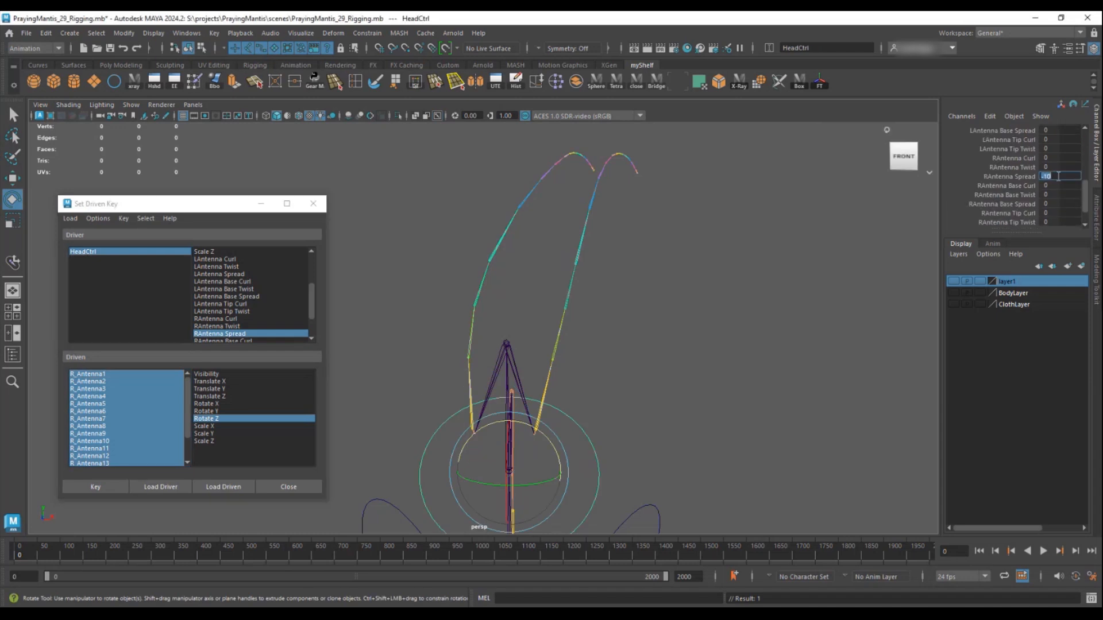
{"action": "type", "text": "0"}
{"action": "key", "text": "Return"}
{"action": "left_click", "coordinate": [1012, 179]}
{"action": "scroll", "coordinate": [1015, 185], "scroll_direction": "up", "scroll_amount": 3}
{"action": "left_click", "coordinate": [1013, 181]}
{"action": "middle_click_drag", "start_coordinate": [764, 216], "coordinate": [768, 192]}
- Reset HeadCtrl's antenna spread attributes to 0
{"action": "left_click", "coordinate": [1058, 181]}
{"action": "type", "text": "0"}
{"action": "key", "text": "Return"}
{"action": "scroll", "coordinate": [1059, 196], "scroll_direction": "down", "scroll_amount": 3}
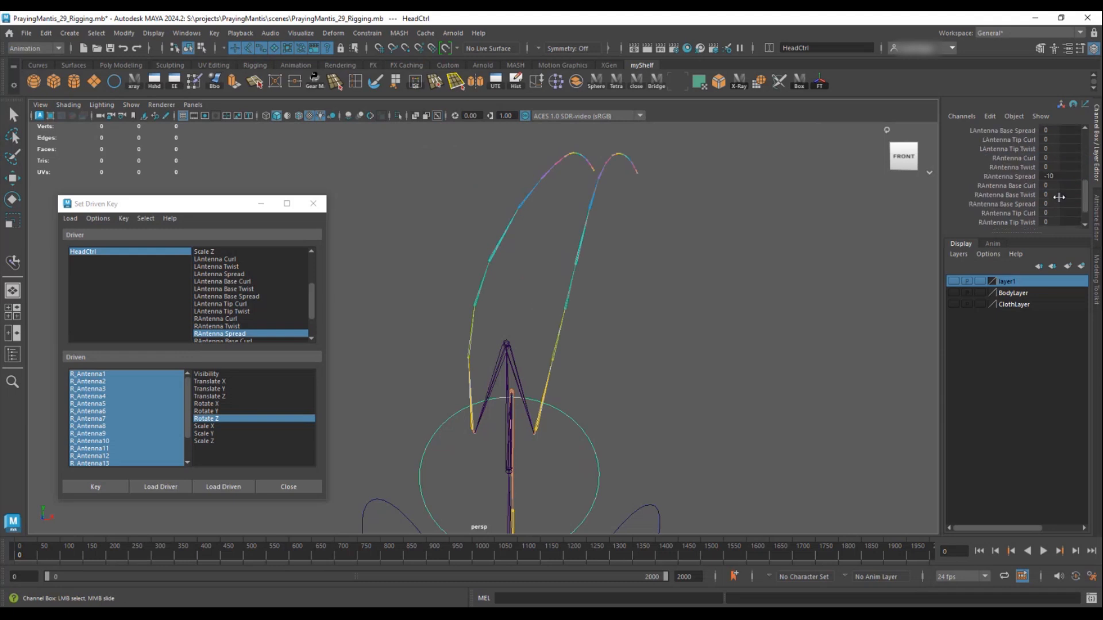
{"action": "type", "text": "0"}
{"action": "key", "text": "Return"}
- Choose LAntenna Base Curl as the driver attribute and load joints L_Antenna1 to L_Antenna4 as the driven objects
{"action": "left_click_drag", "start_coordinate": [592, 362], "coordinate": [557, 369], "text": "alt"}
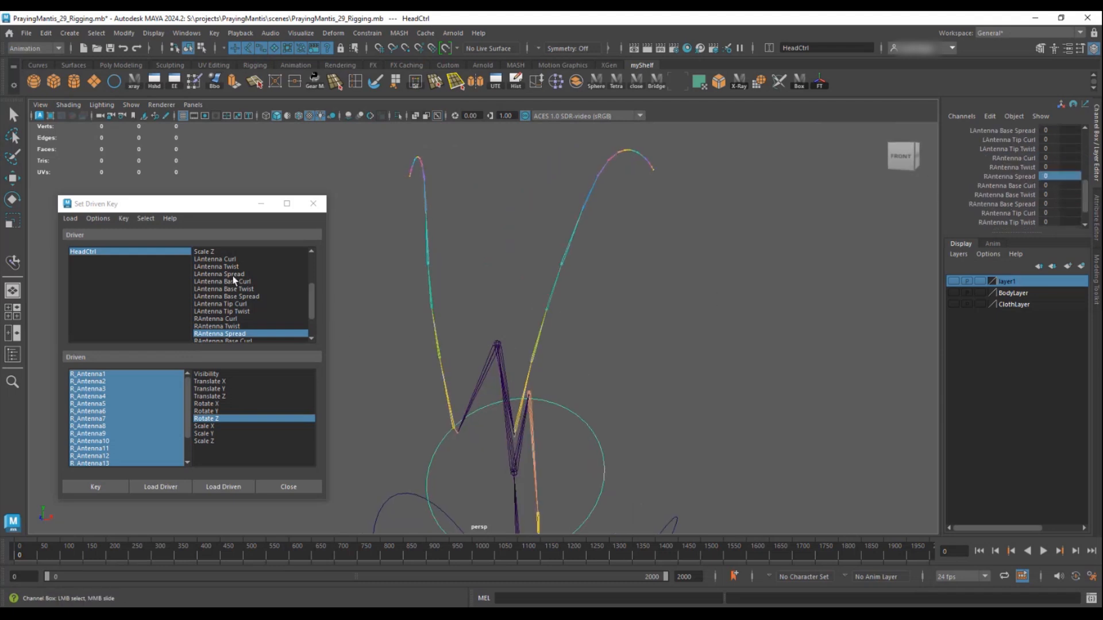
{"action": "right_click_drag", "start_coordinate": [564, 372], "coordinate": [655, 411], "text": "alt"}
{"action": "key", "text": "e"}
{"action": "scroll", "coordinate": [241, 303], "scroll_direction": "up", "scroll_amount": 1}
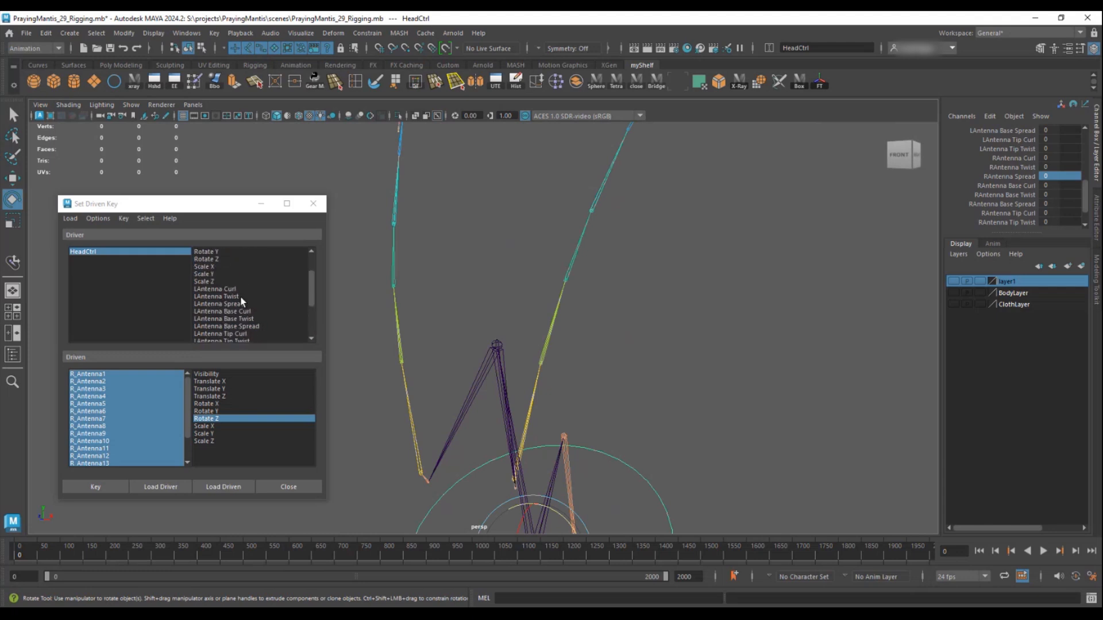
{"action": "left_click", "coordinate": [214, 289]}
{"action": "right_click_drag", "start_coordinate": [549, 367], "coordinate": [532, 358], "text": "alt"}
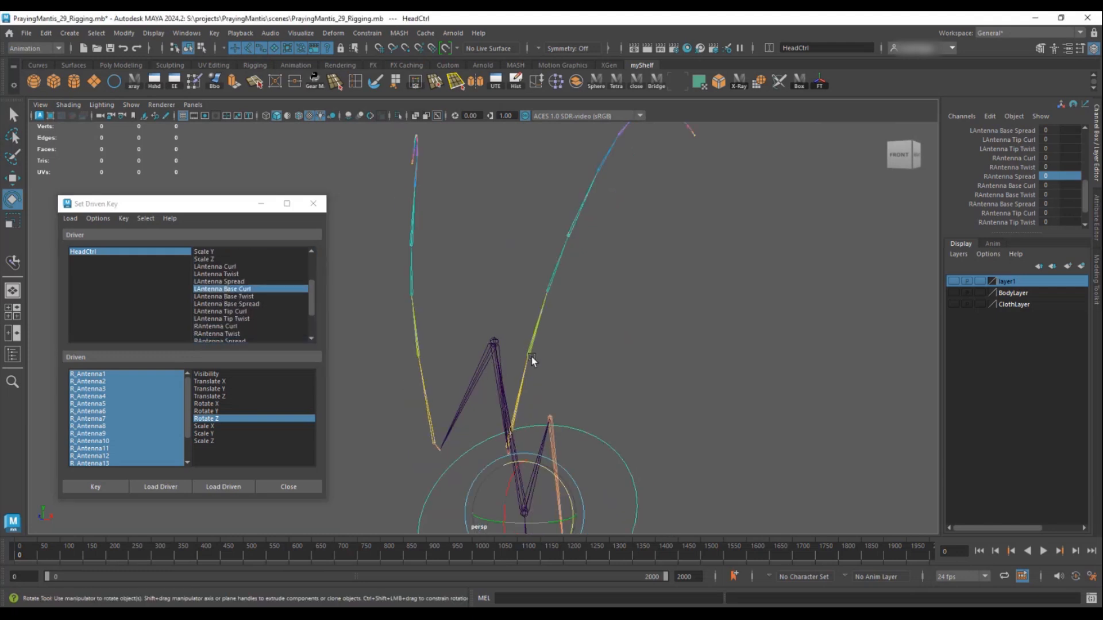
{"action": "left_click", "coordinate": [522, 374]}
{"action": "middle_click_drag", "start_coordinate": [522, 373], "coordinate": [513, 394], "text": "alt"}
{"action": "right_click_drag", "start_coordinate": [513, 394], "coordinate": [577, 377], "text": "alt"}
{"action": "left_click", "coordinate": [535, 353]}
{"action": "left_click", "coordinate": [557, 279]}
{"action": "left_click", "coordinate": [580, 226]}
{"action": "right_click_drag", "start_coordinate": [849, 297], "coordinate": [512, 410], "text": "alt"}
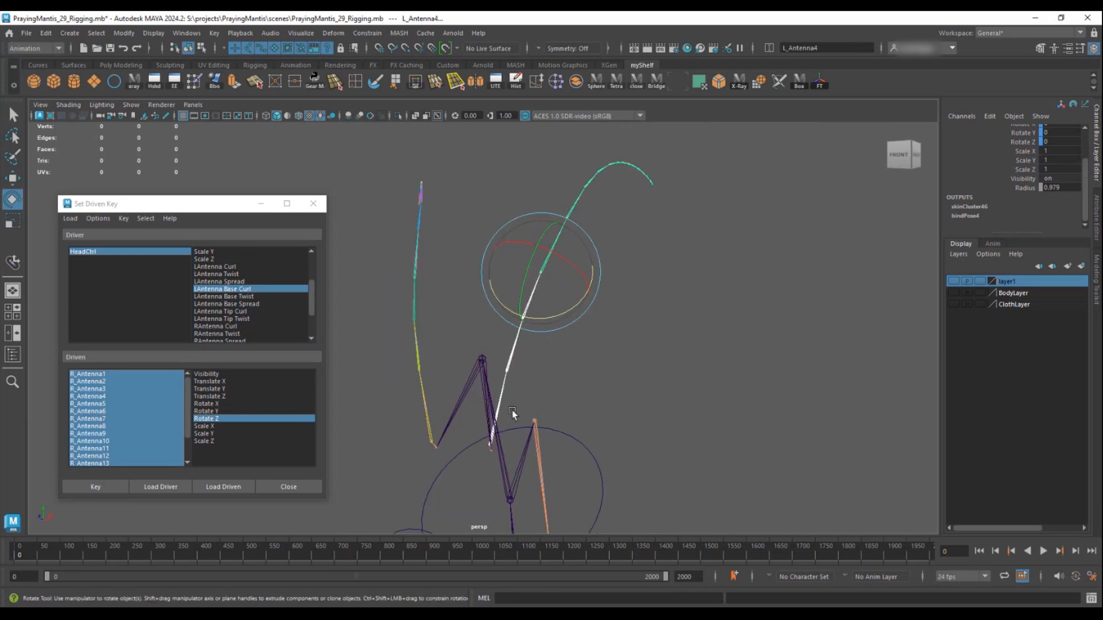
{"action": "left_click_drag", "start_coordinate": [570, 284], "coordinate": [611, 360], "text": "alt"}
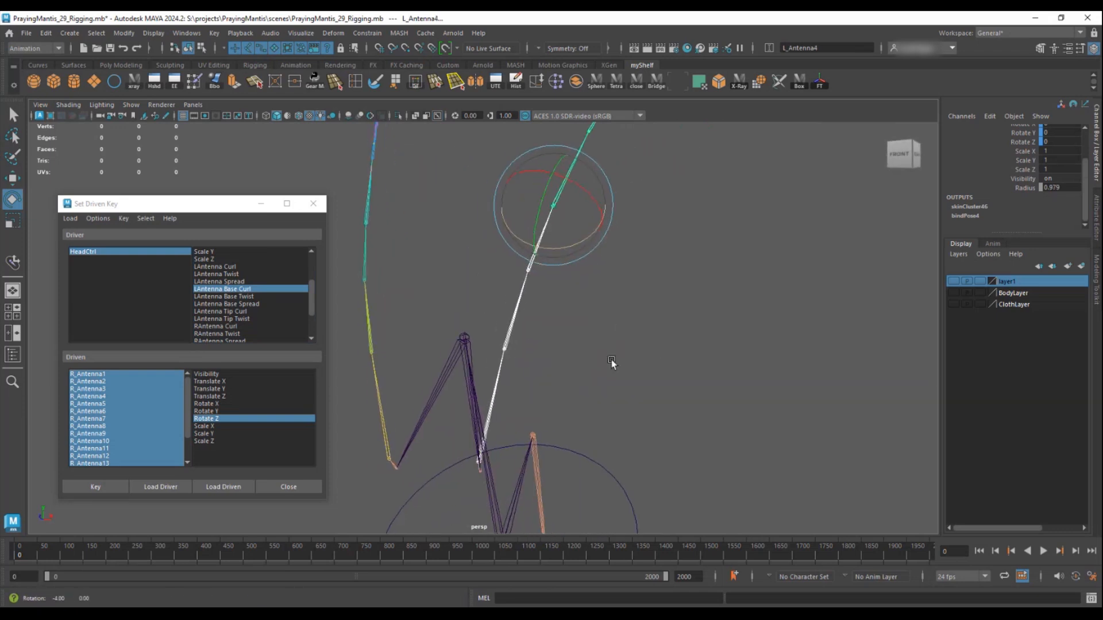
{"action": "left_click", "coordinate": [222, 487]}
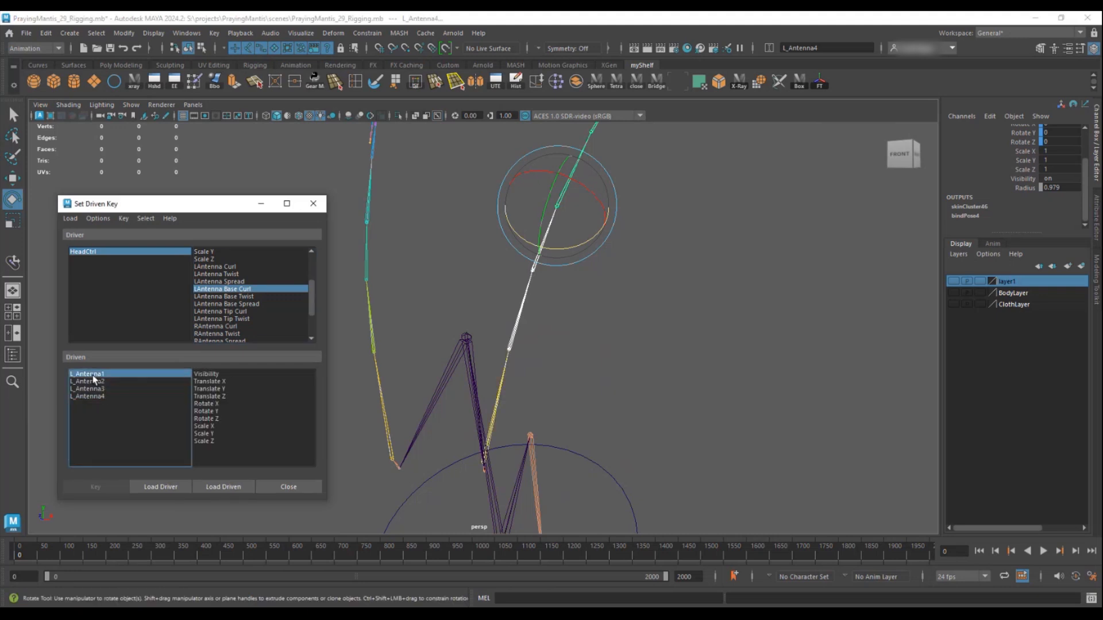
- Pair LAntenna Base Curl with Rotate Y of L_Antenna1 to L_Antenna4 and key the neutral pose
{"action": "left_click_drag", "start_coordinate": [374, 406], "coordinate": [517, 390], "text": "alt"}
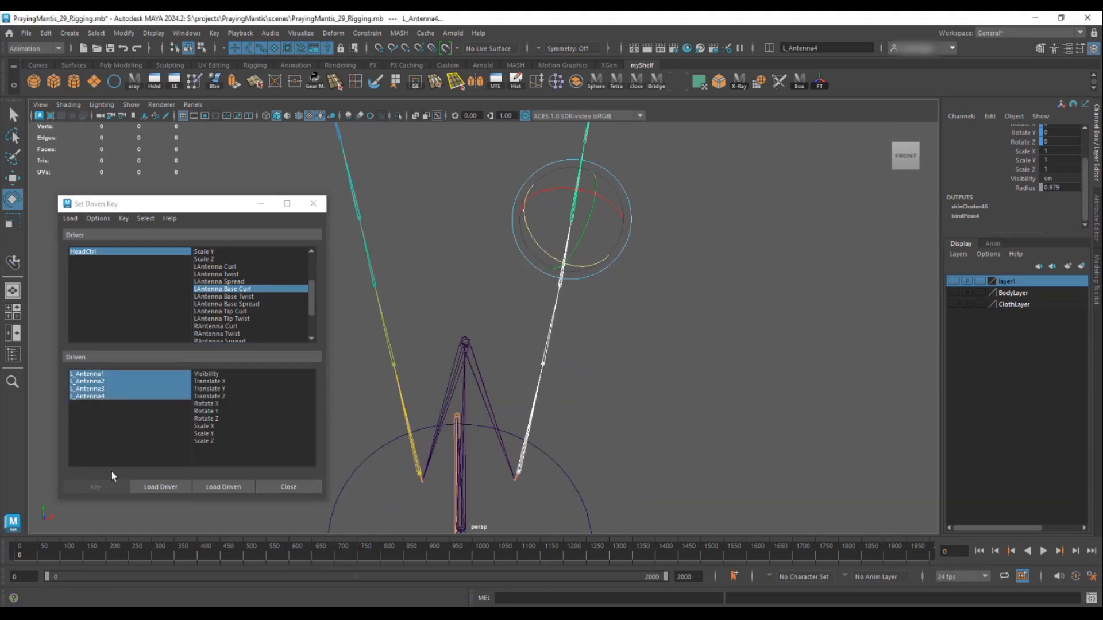
{"action": "left_click", "coordinate": [206, 411]}
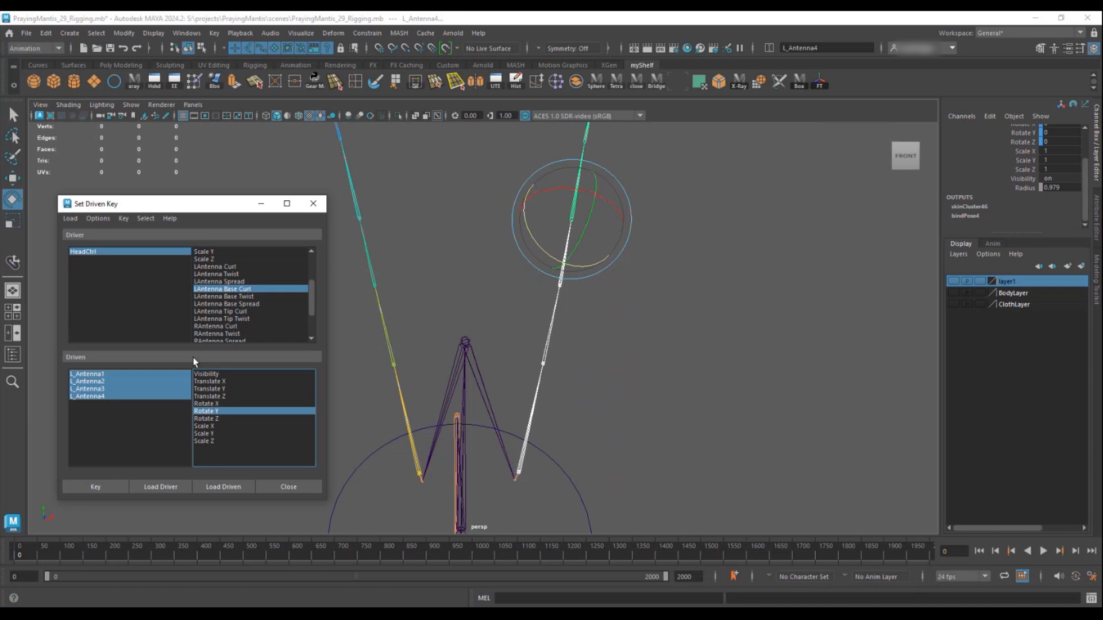
{"action": "left_click", "coordinate": [96, 488]}
- Raise HeadCtrl's LAntenna Base Curl, set Rotate Y of L_Antenna1 to L_Antenna4 to 15, and set a driven key
{"action": "left_click", "coordinate": [80, 251]}
{"action": "scroll", "coordinate": [1049, 189], "scroll_direction": "down", "scroll_amount": 3}
{"action": "scroll", "coordinate": [1028, 165], "scroll_direction": "up", "scroll_amount": 2}
{"action": "left_click", "coordinate": [1019, 170]}
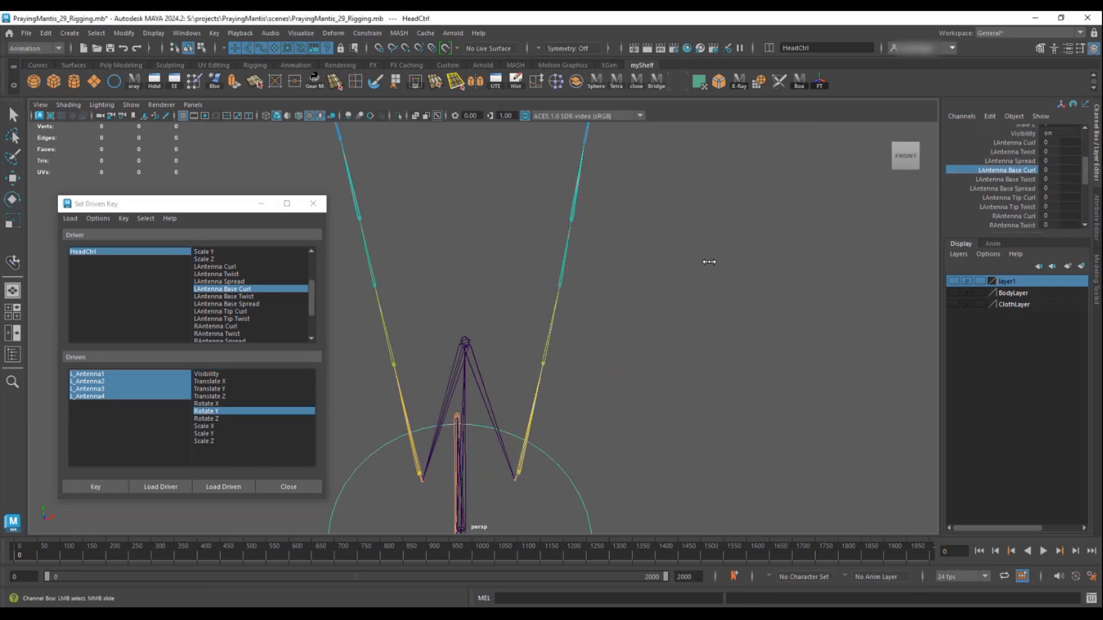
{"action": "left_click_drag", "start_coordinate": [110, 398], "coordinate": [108, 374]}
{"action": "left_click_drag", "start_coordinate": [552, 287], "coordinate": [608, 216], "text": "alt"}
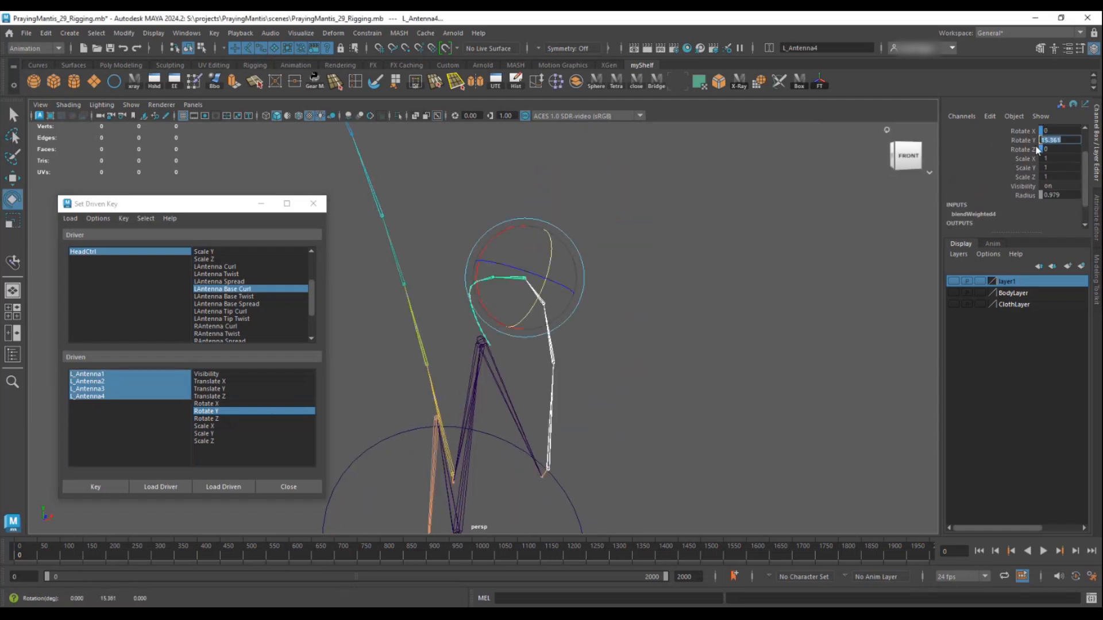
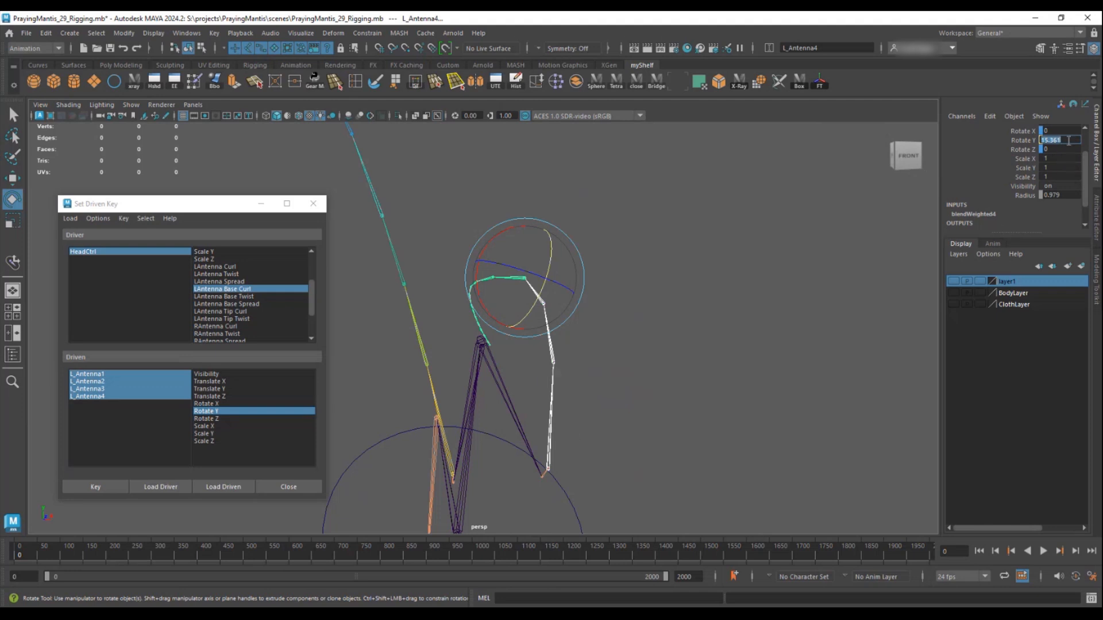
{"action": "key", "text": "Return"}
{"action": "left_click", "coordinate": [107, 487]}
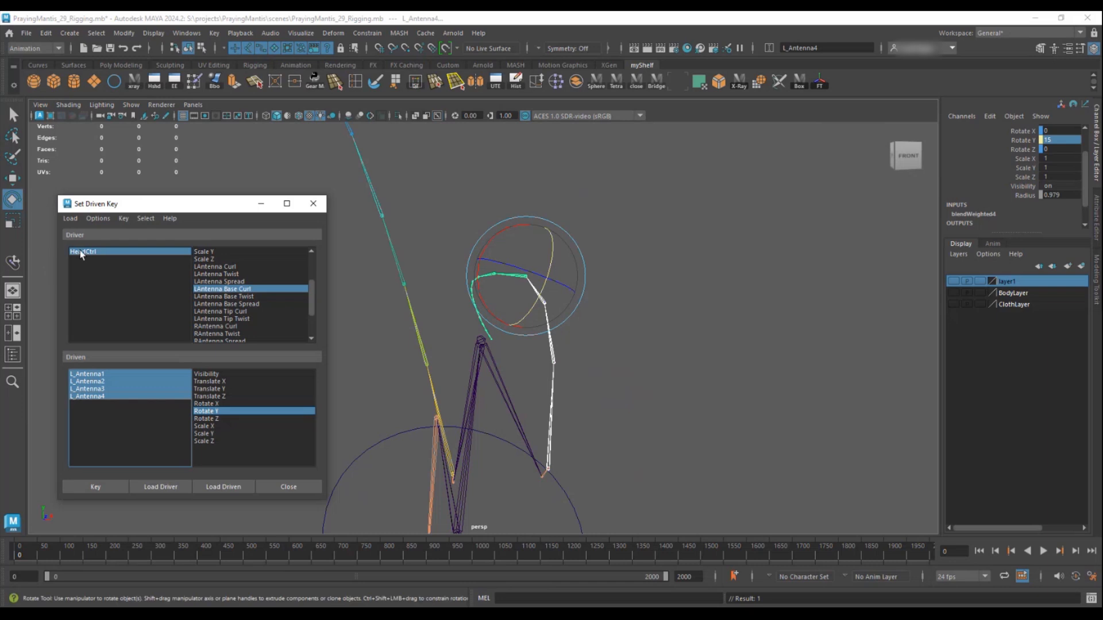
- Set HeadCtrl's LAntenna Base Curl to -10, set Rotate Y of the four left base joints to -15, and set a driven key
{"action": "left_click", "coordinate": [81, 251]}
{"action": "scroll", "coordinate": [979, 192], "scroll_direction": "down", "scroll_amount": 3}
{"action": "left_click", "coordinate": [1028, 171]}
{"action": "middle_click_drag", "start_coordinate": [666, 195], "coordinate": [610, 232]}
{"action": "left_click", "coordinate": [94, 376]}
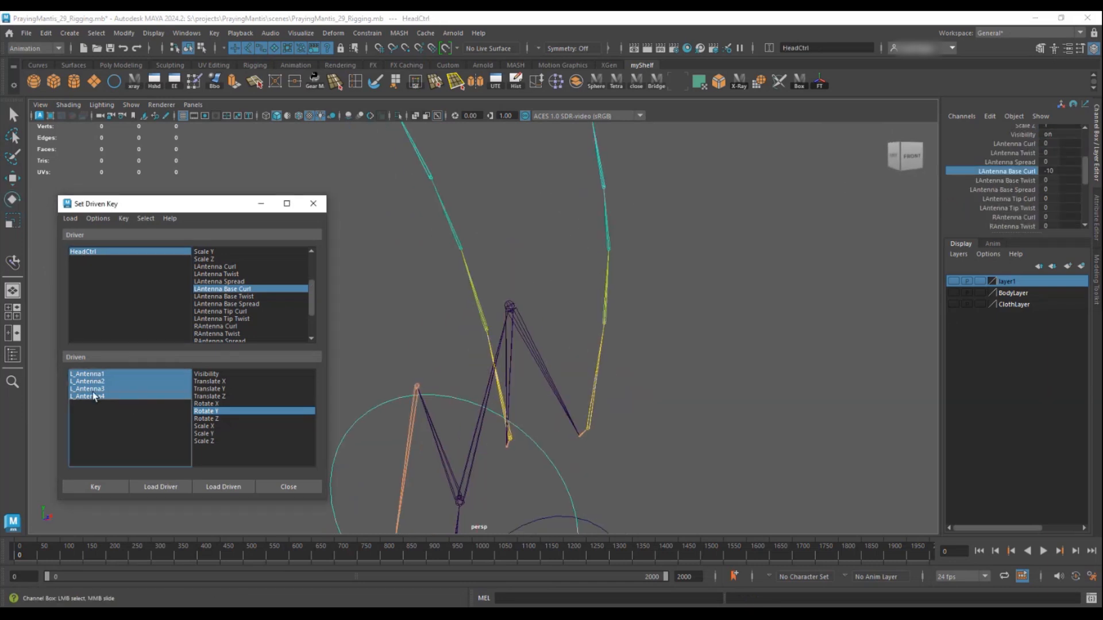
{"action": "key", "text": "e"}
{"action": "left_click_drag", "start_coordinate": [636, 209], "coordinate": [1036, 213]}
{"action": "scroll", "coordinate": [1036, 213], "scroll_direction": "up", "scroll_amount": 1}
{"action": "left_click", "coordinate": [1072, 141]}
{"action": "type", "text": "-15"}
{"action": "key", "text": "Return"}
{"action": "left_click", "coordinate": [85, 489]}
- Select HeadCtrl, test the LAntenna Base Curl range, and reset the attribute to 0
{"action": "scroll", "coordinate": [654, 285], "scroll_direction": "down", "scroll_amount": 3}
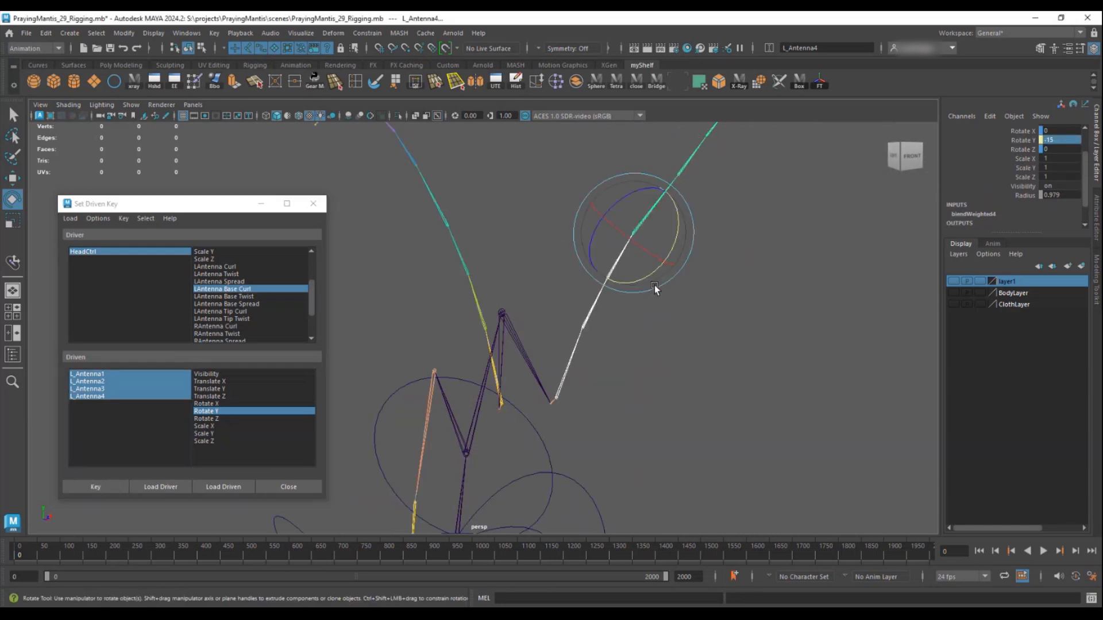
{"action": "left_click_drag", "start_coordinate": [622, 248], "coordinate": [549, 332], "text": "alt"}
{"action": "left_click", "coordinate": [80, 252]}
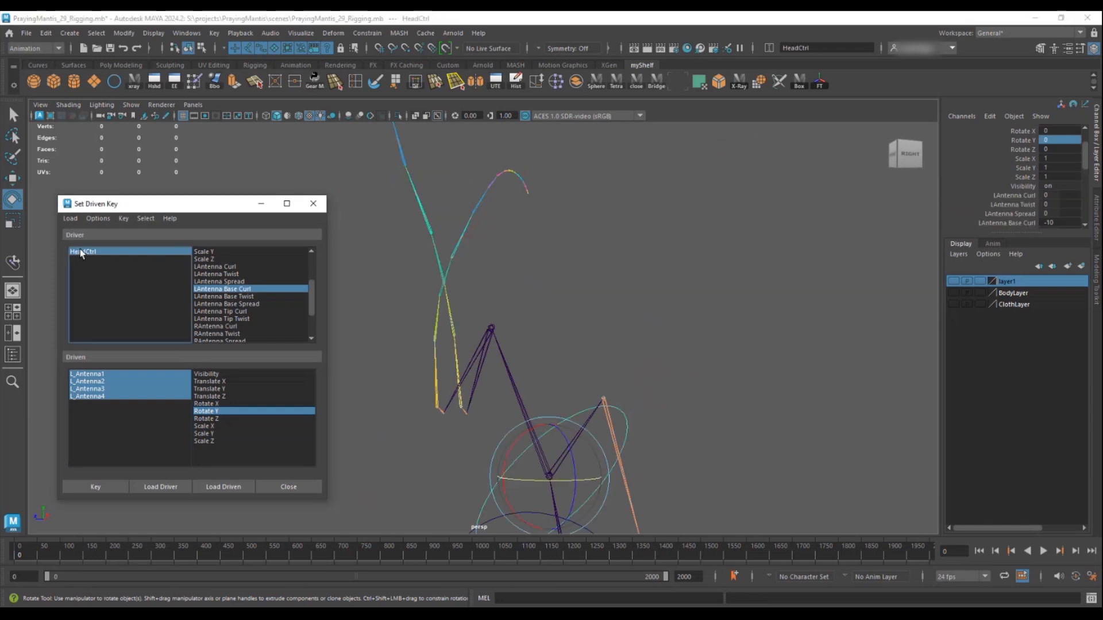
{"action": "scroll", "coordinate": [1069, 177], "scroll_direction": "down", "scroll_amount": 2}
{"action": "left_click", "coordinate": [1027, 147]}
{"action": "middle_click_drag", "start_coordinate": [665, 212], "coordinate": [524, 244]}
{"action": "left_click", "coordinate": [1057, 146]}
{"action": "type", "text": "0"}
{"action": "key", "text": "Return"}
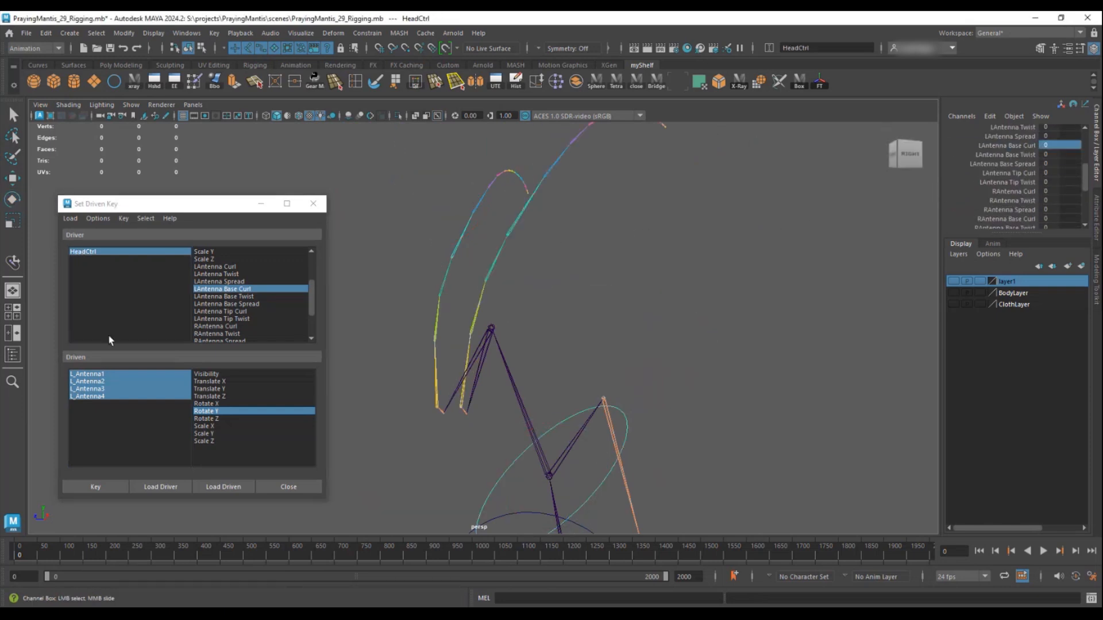
- Choose LAntenna Base Twist as the driver attribute and select the driven joints L_Antenna1 to L_Antenna4
{"action": "left_click", "coordinate": [238, 297]}
{"action": "left_click_drag", "start_coordinate": [422, 376], "coordinate": [528, 399], "text": "alt"}
{"action": "left_click", "coordinate": [511, 359]}
{"action": "left_click", "coordinate": [208, 404]}
{"action": "left_click_drag", "start_coordinate": [101, 375], "coordinate": [101, 397]}
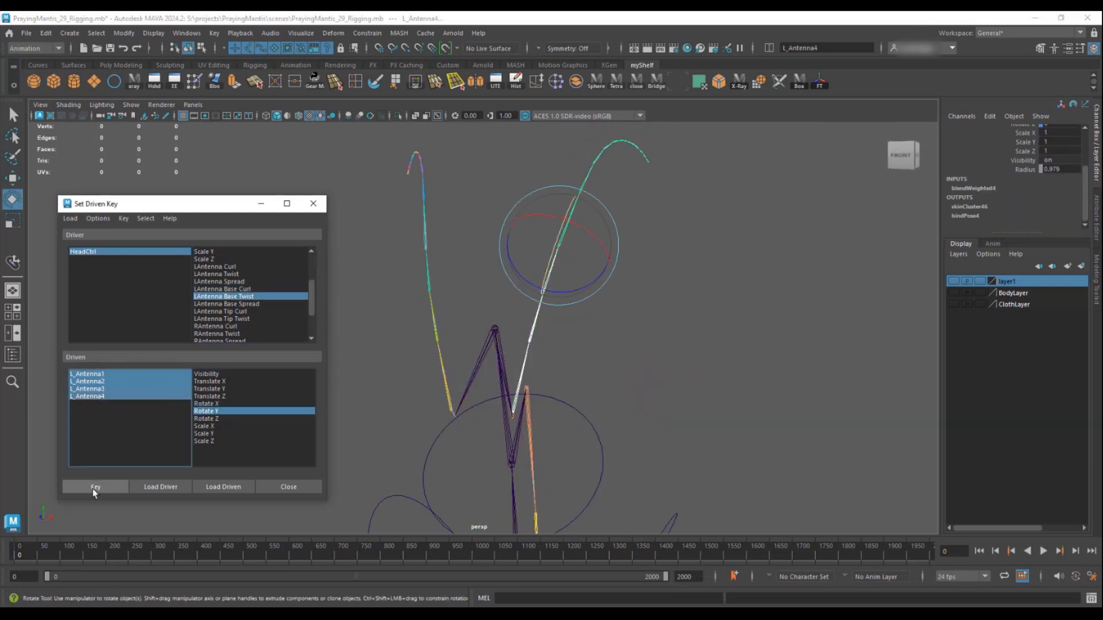
{"action": "left_click", "coordinate": [94, 490]}
{"action": "left_click_drag", "start_coordinate": [374, 397], "coordinate": [391, 396], "text": "alt"}
{"action": "left_click", "coordinate": [106, 489]}
{"action": "left_click_drag", "start_coordinate": [627, 299], "coordinate": [546, 336], "text": "alt"}
{"action": "key", "text": "ctrl+z"}
- Pair LAntenna Base Twist with Rotate X of L_Antenna1 to L_Antenna4 and key the neutral pose
{"action": "left_click_drag", "start_coordinate": [96, 375], "coordinate": [95, 395]}
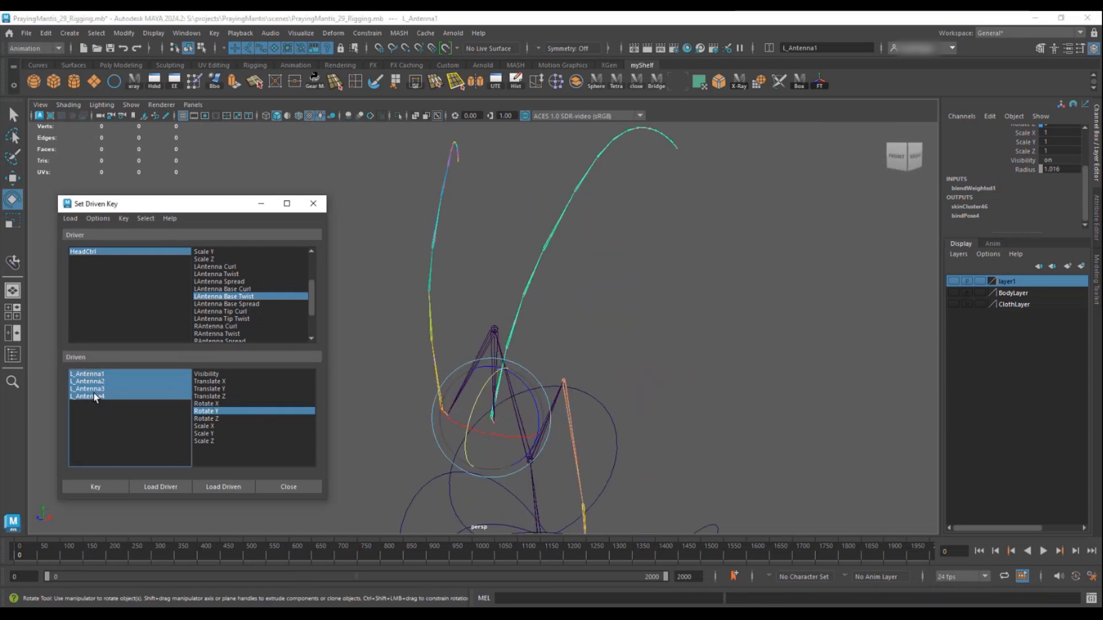
{"action": "left_click", "coordinate": [208, 404]}
{"action": "left_click", "coordinate": [96, 489]}
- Raise HeadCtrl's LAntenna Base Twist, rotate L_Antenna1 to L_Antenna4 outward in negative Rotate X, and set a driven key
{"action": "left_click_drag", "start_coordinate": [616, 314], "coordinate": [639, 316], "text": "alt"}
{"action": "scroll", "coordinate": [1063, 166], "scroll_direction": "up", "scroll_amount": 2}
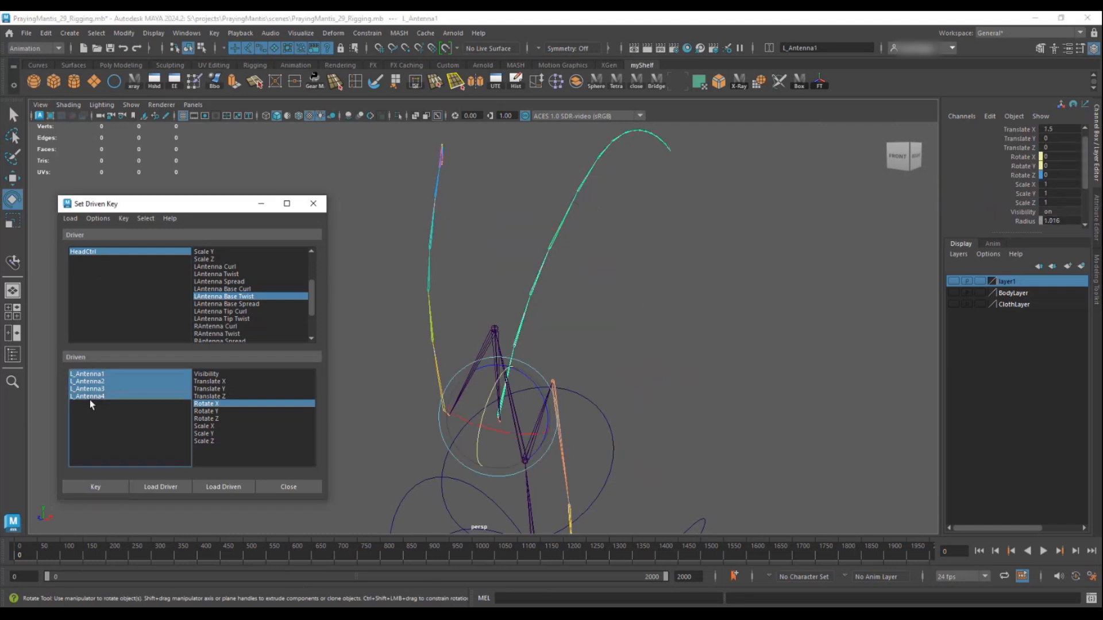
{"action": "left_click", "coordinate": [87, 254]}
{"action": "scroll", "coordinate": [1015, 174], "scroll_direction": "down", "scroll_amount": 2}
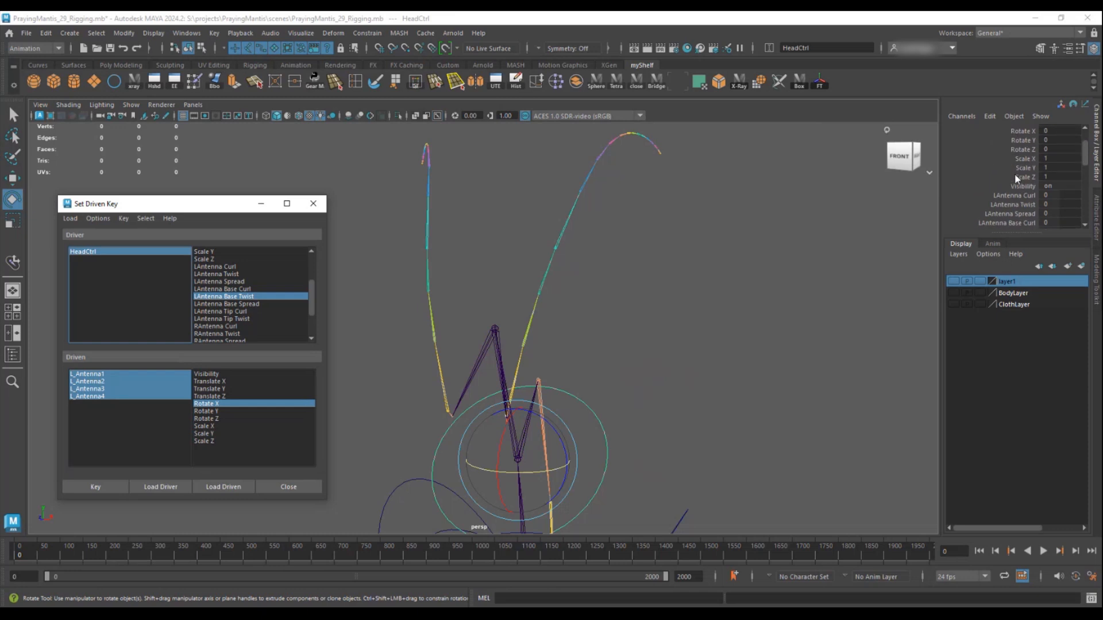
{"action": "left_click", "coordinate": [1006, 206]}
{"action": "left_click_drag", "start_coordinate": [87, 375], "coordinate": [91, 396]}
{"action": "left_click_drag", "start_coordinate": [596, 245], "coordinate": [582, 240]}
{"action": "scroll", "coordinate": [985, 198], "scroll_direction": "up", "scroll_amount": 1}
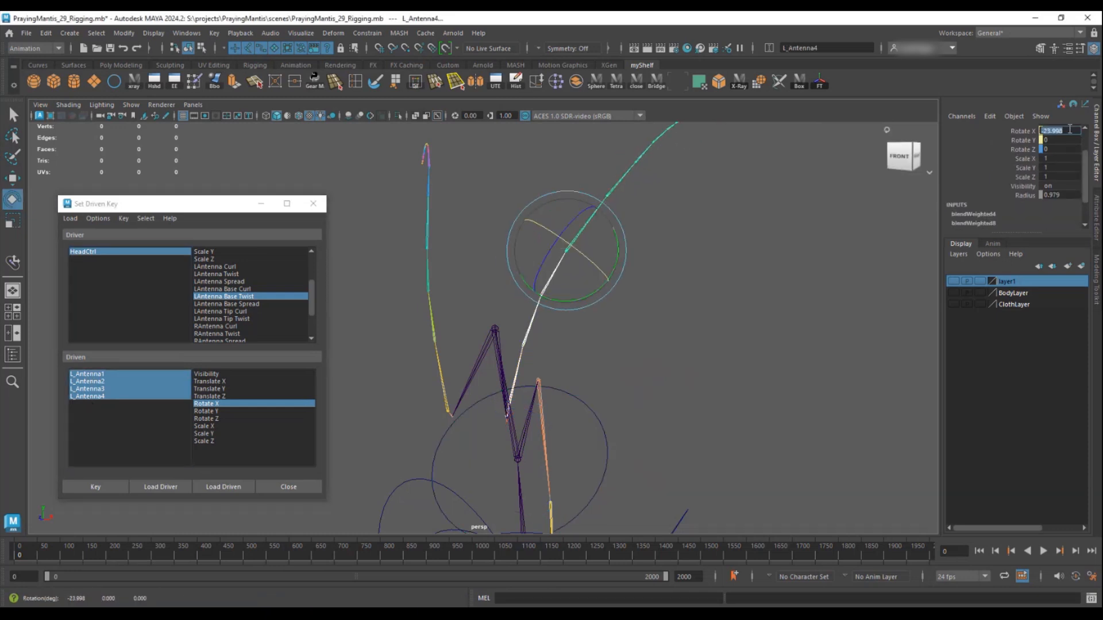
{"action": "type", "text": "0"}
{"action": "key", "text": "Return"}
{"action": "left_click", "coordinate": [86, 488]}
- Set HeadCtrl's LAntenna Base Twist to -10 and key L_Antenna1 to L_Antenna4 rotated inward in positive Rotate X
{"action": "left_click", "coordinate": [81, 251]}
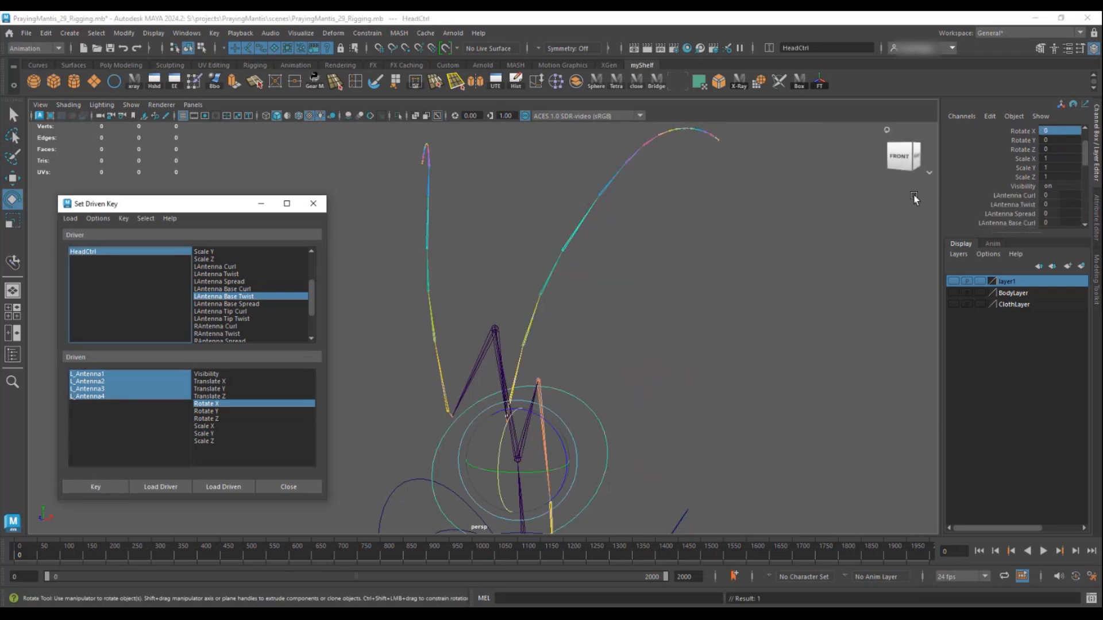
{"action": "scroll", "coordinate": [1012, 166], "scroll_direction": "down", "scroll_amount": 3}
{"action": "left_click", "coordinate": [1015, 155]}
{"action": "middle_click_drag", "start_coordinate": [787, 187], "coordinate": [700, 192]}
{"action": "left_click_drag", "start_coordinate": [87, 374], "coordinate": [87, 397]}
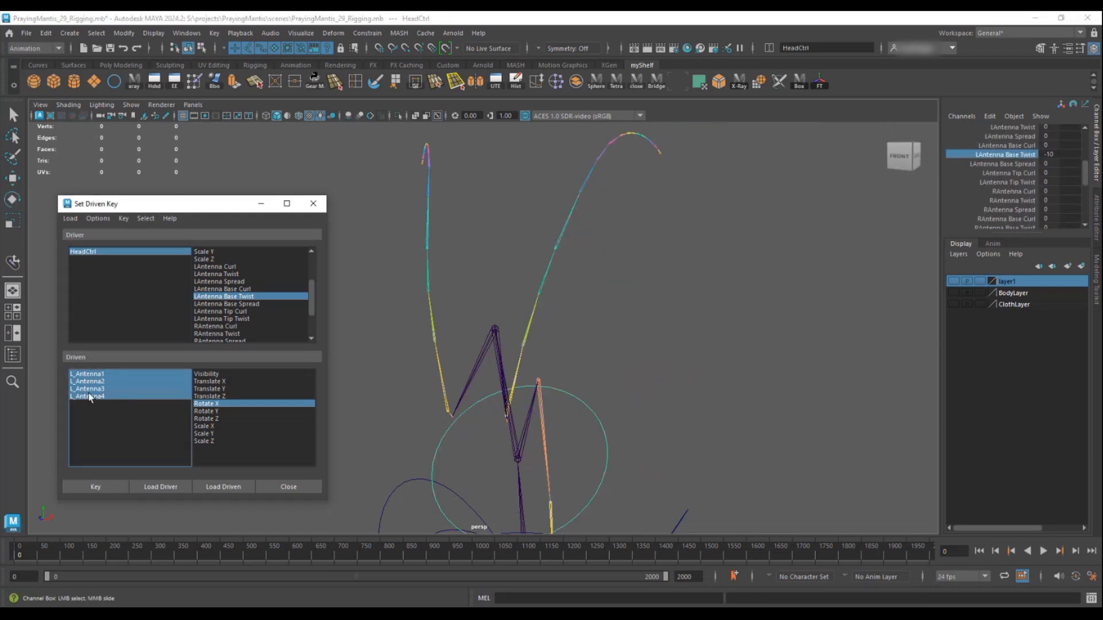
{"action": "left_click_drag", "start_coordinate": [584, 237], "coordinate": [598, 254]}
{"action": "scroll", "coordinate": [1063, 164], "scroll_direction": "up", "scroll_amount": 3}
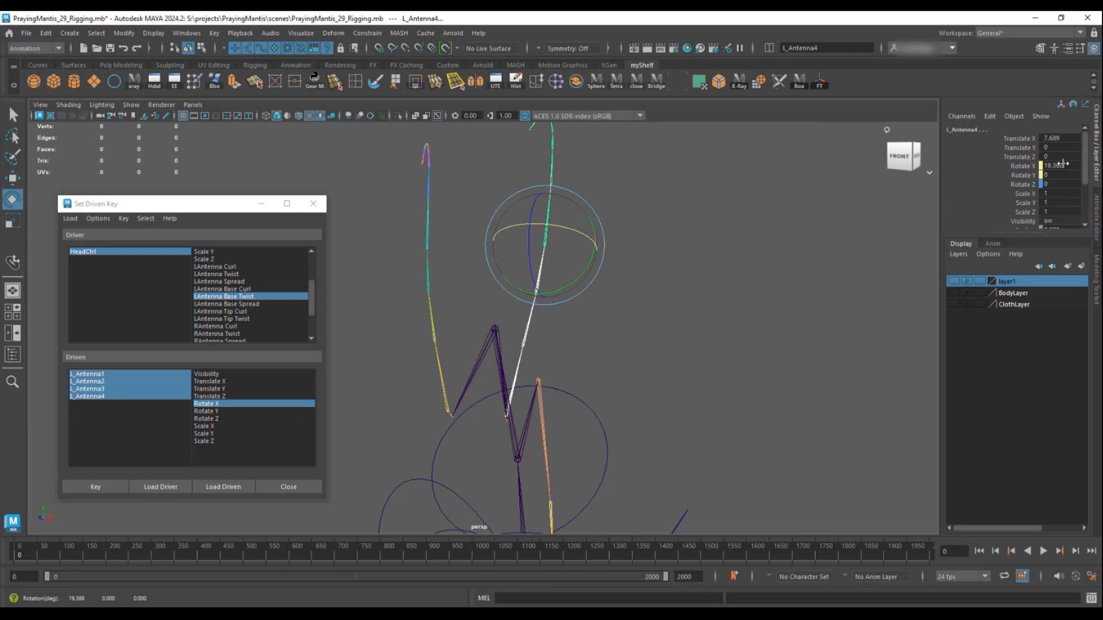
{"action": "left_click", "coordinate": [1054, 165]}
{"action": "type", "text": "0"}
{"action": "key", "text": "Return"}
- Select HeadCtrl, test the LAntenna Base Twist range, and reset the attribute to 0
{"action": "left_click", "coordinate": [82, 251]}
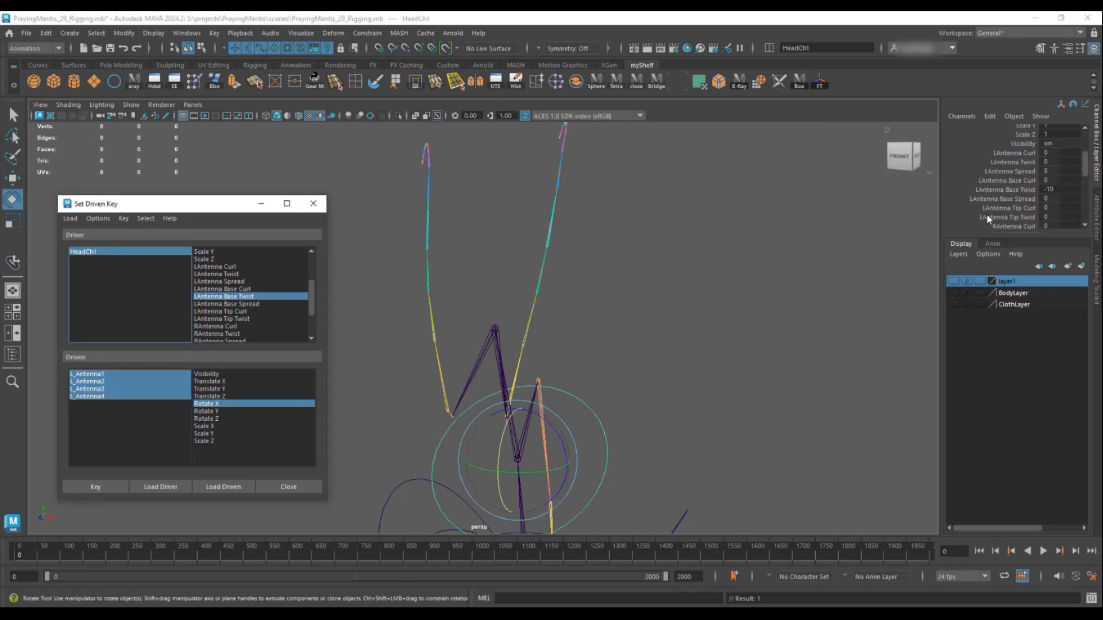
{"action": "middle_click_drag", "start_coordinate": [747, 256], "coordinate": [862, 247]}
{"action": "left_click", "coordinate": [1054, 189]}
{"action": "type", "text": "0"}
{"action": "key", "text": "Return"}
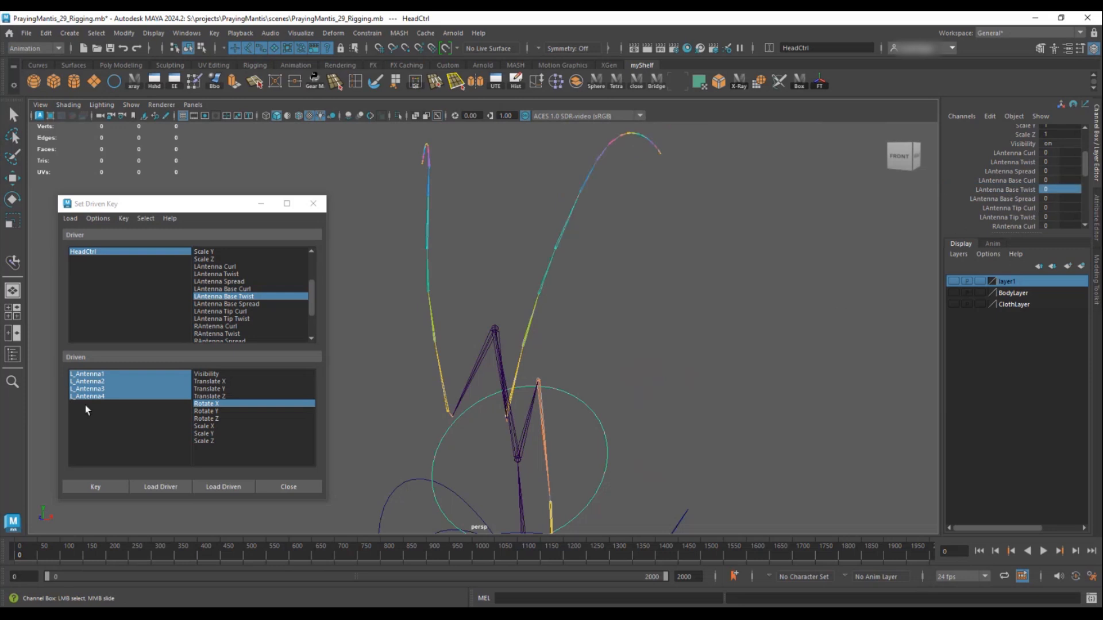
- Pair LAntenna Base Spread with Rotate Z of L_Antenna1 to L_Antenna4 and key the neutral pose
{"action": "left_click", "coordinate": [229, 304]}
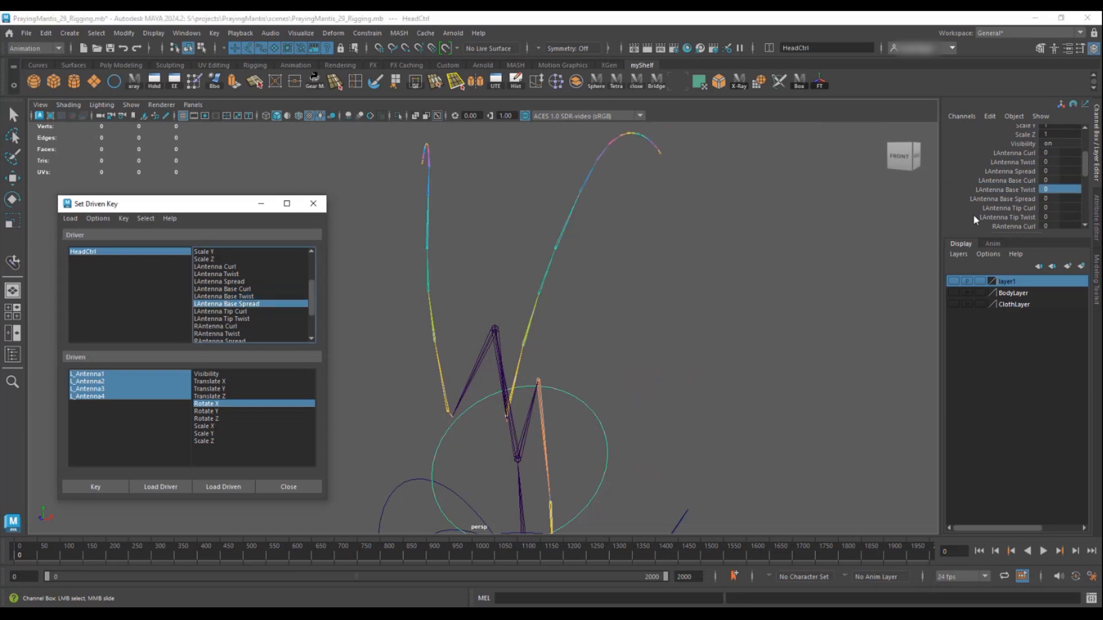
{"action": "left_click_drag", "start_coordinate": [80, 373], "coordinate": [80, 397]}
{"action": "key", "text": "e"}
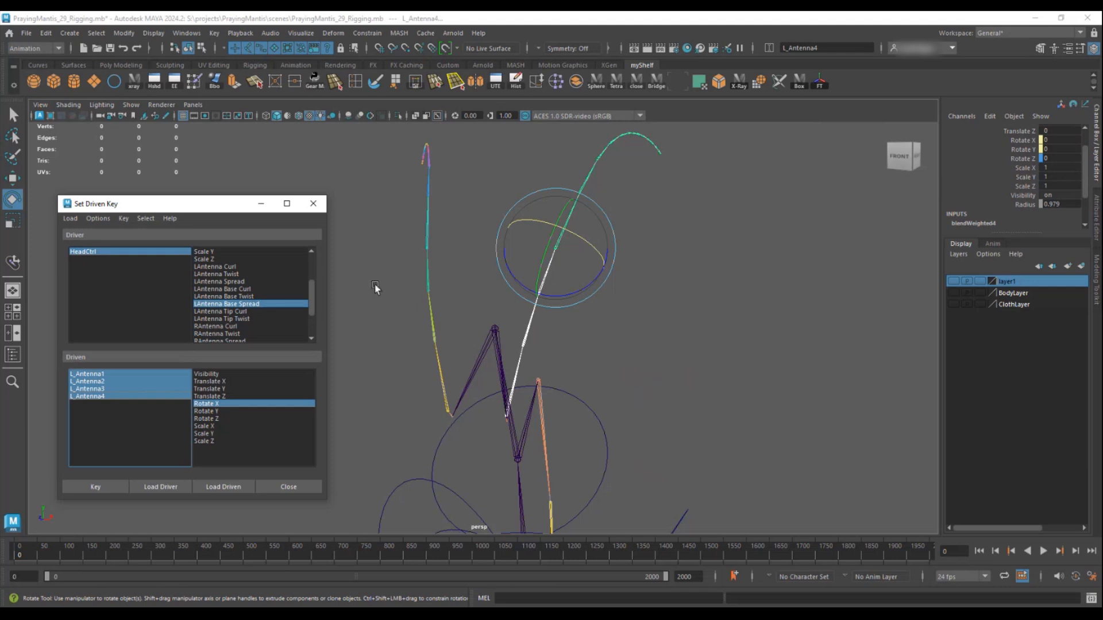
{"action": "left_click", "coordinate": [207, 418]}
{"action": "left_click", "coordinate": [98, 487]}
{"action": "left_click_drag", "start_coordinate": [610, 255], "coordinate": [602, 220]}
{"action": "key", "text": "ctrl+z"}
- Set HeadCtrl's LAntenna Base Spread to 10 and key L_Antenna1 to L_Antenna4 with Rotate Z at -15
{"action": "left_click", "coordinate": [85, 251]}
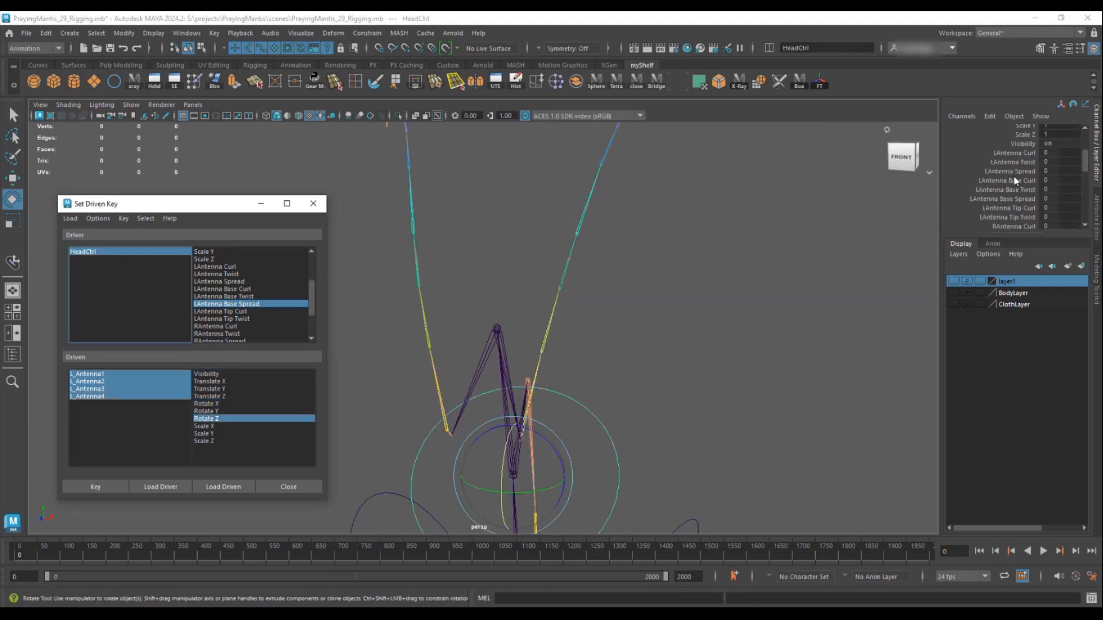
{"action": "left_click_drag", "start_coordinate": [92, 374], "coordinate": [90, 396]}
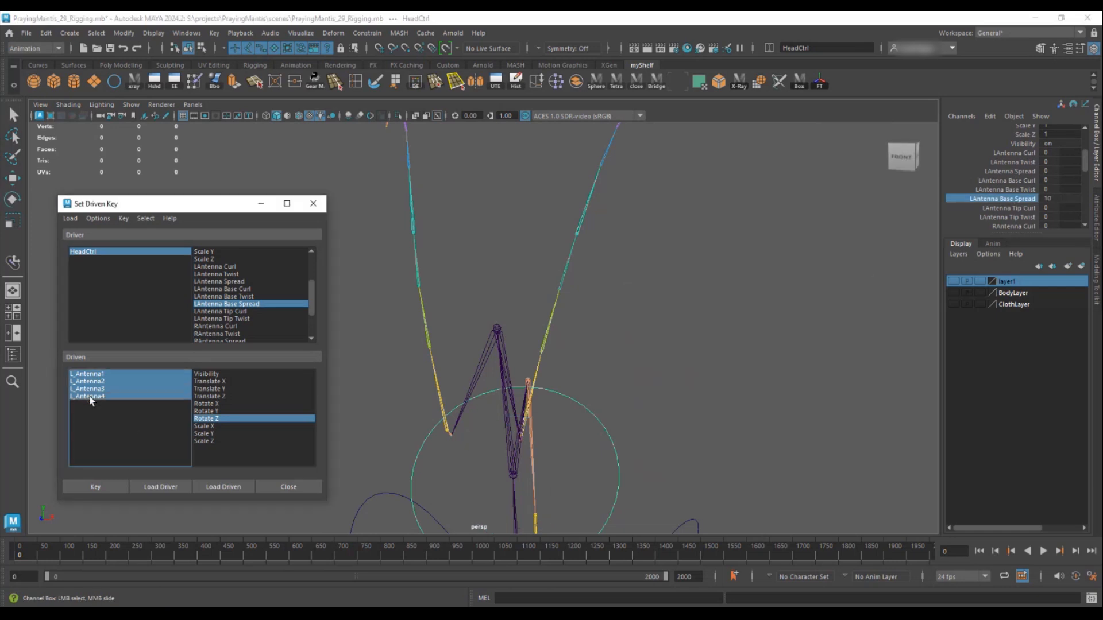
{"action": "left_click_drag", "start_coordinate": [593, 281], "coordinate": [620, 283]}
{"action": "scroll", "coordinate": [1060, 161], "scroll_direction": "up", "scroll_amount": 1}
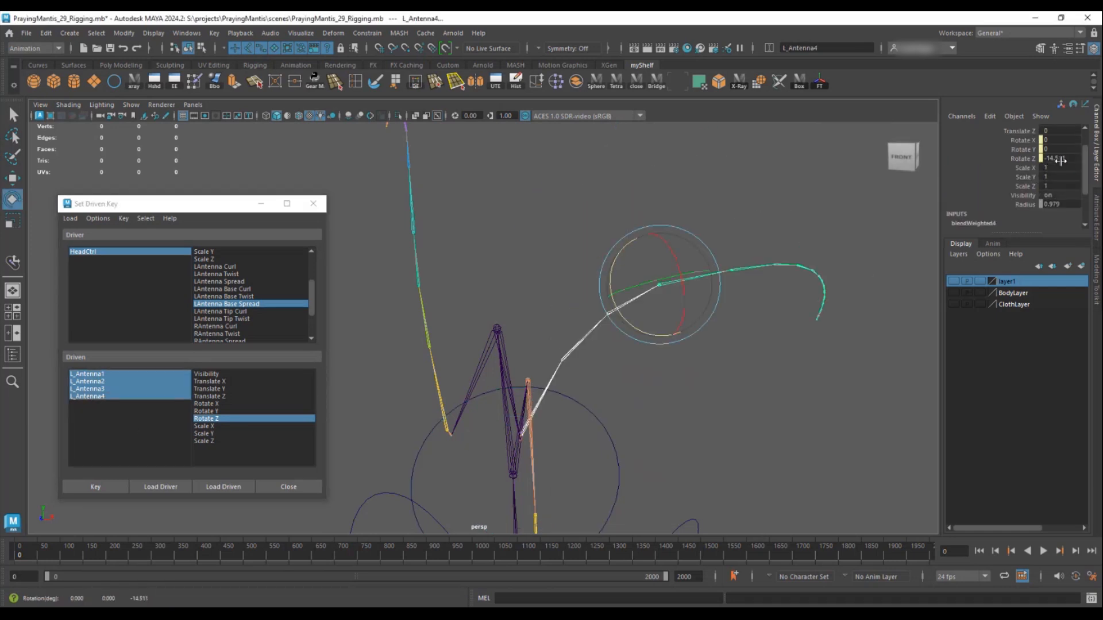
{"action": "type", "text": "0"}
{"action": "key", "text": "Return"}
{"action": "left_click", "coordinate": [95, 487]}
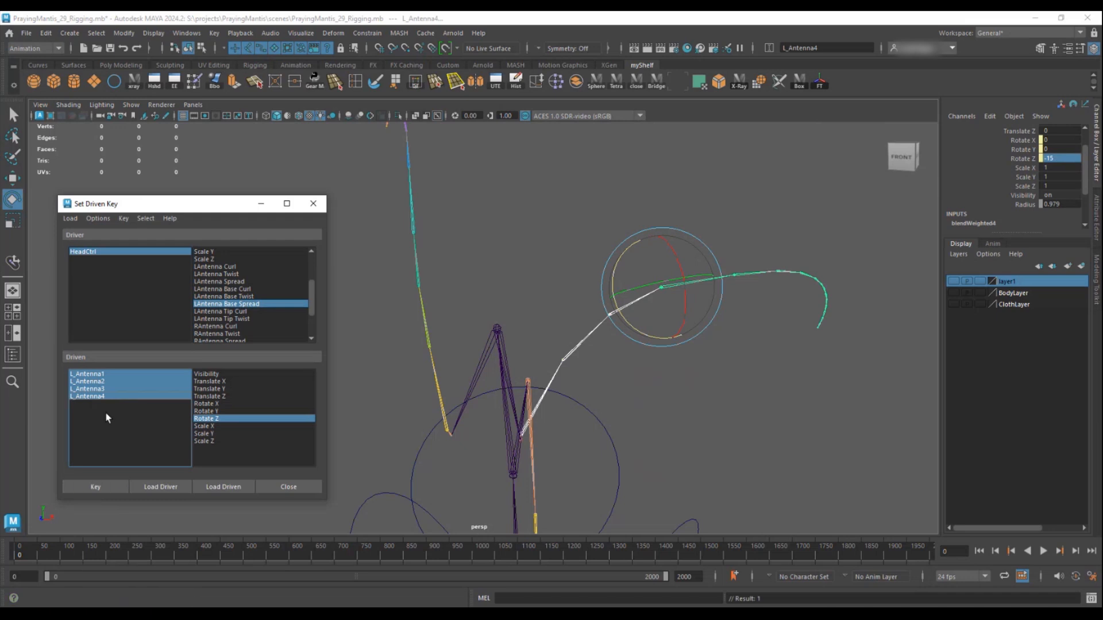
- Lower HeadCtrl's LAntenna Base Spread, set Rotate Z of L_Antenna1 to L_Antenna4 to 15, and set a driven key
{"action": "scroll", "coordinate": [1011, 178], "scroll_direction": "down", "scroll_amount": 3}
{"action": "left_click", "coordinate": [1004, 173]}
{"action": "middle_click_drag", "start_coordinate": [725, 186], "coordinate": [703, 187]}
{"action": "left_click_drag", "start_coordinate": [88, 374], "coordinate": [88, 397]}
{"action": "left_click_drag", "start_coordinate": [584, 285], "coordinate": [594, 284]}
{"action": "scroll", "coordinate": [1068, 156], "scroll_direction": "up", "scroll_amount": 1}
{"action": "left_click", "coordinate": [1060, 156]}
{"action": "type", "text": "15"}
{"action": "key", "text": "Return"}
{"action": "left_click", "coordinate": [84, 488]}
{"action": "left_click_drag", "start_coordinate": [591, 306], "coordinate": [602, 368], "text": "alt"}
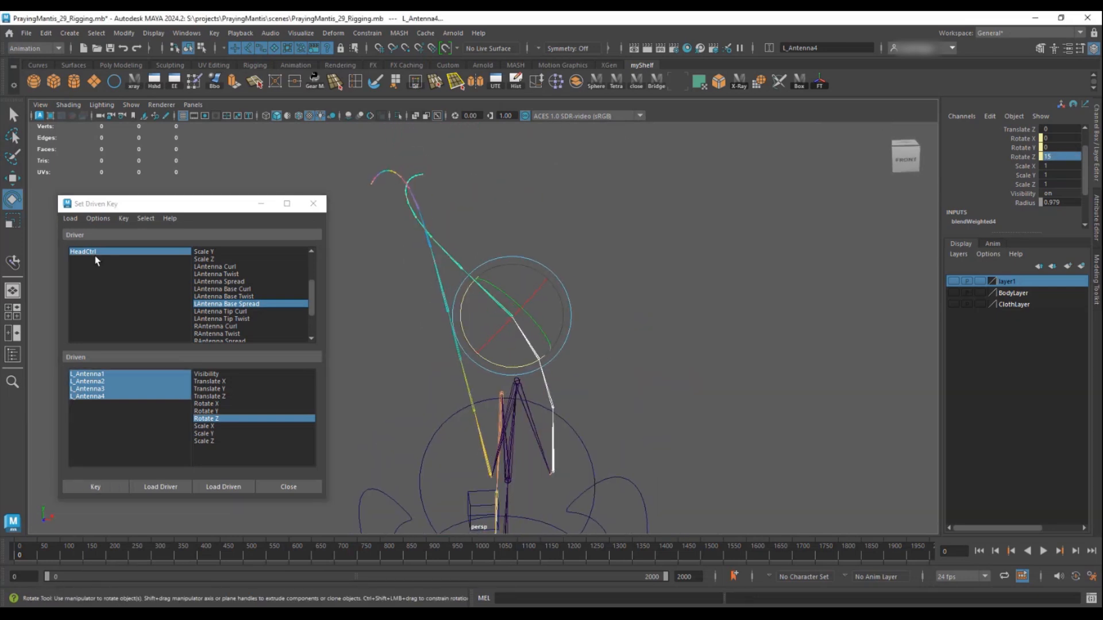
- Test HeadCtrl's LAntenna Base Spread on the left antenna and reset the attribute to 0
{"action": "left_click", "coordinate": [95, 253]}
{"action": "scroll", "coordinate": [1009, 192], "scroll_direction": "down", "scroll_amount": 3}
{"action": "left_click", "coordinate": [1007, 197]}
{"action": "middle_click_drag", "start_coordinate": [718, 200], "coordinate": [615, 204]}
{"action": "left_click", "coordinate": [1062, 197]}
{"action": "type", "text": "0"}
{"action": "key", "text": "Return"}
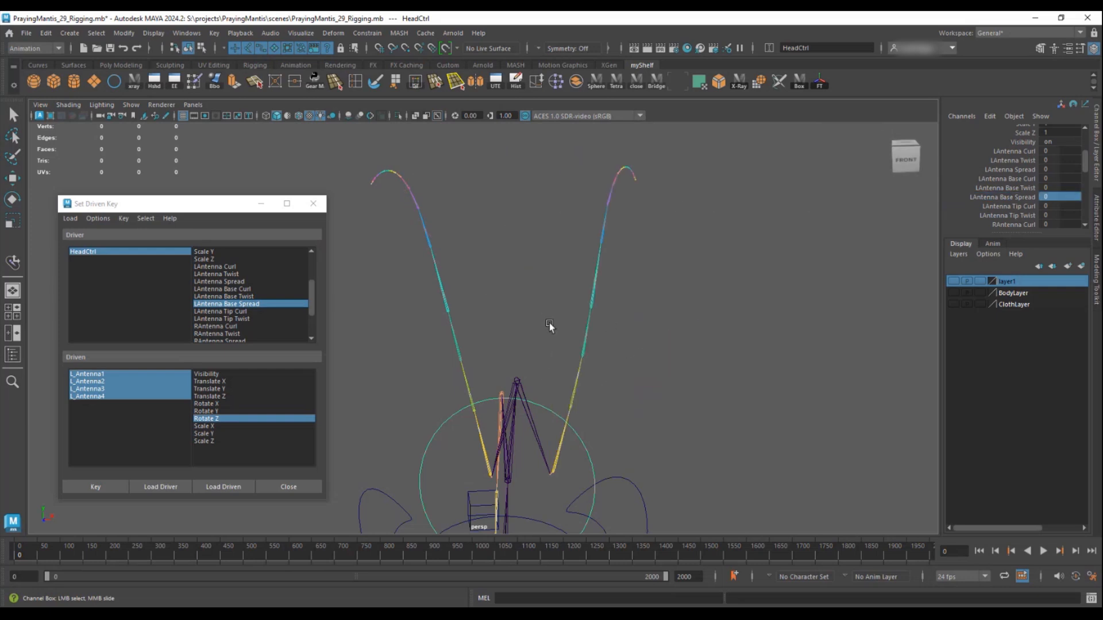
- Set RAntenna Base Curl as the driver attribute and load joints R_Antenna1 to R_Antenna4 as the driven objects
{"action": "left_click_drag", "start_coordinate": [549, 323], "coordinate": [477, 277], "text": "alt"}
{"action": "scroll", "coordinate": [236, 328], "scroll_direction": "down", "scroll_amount": 1}
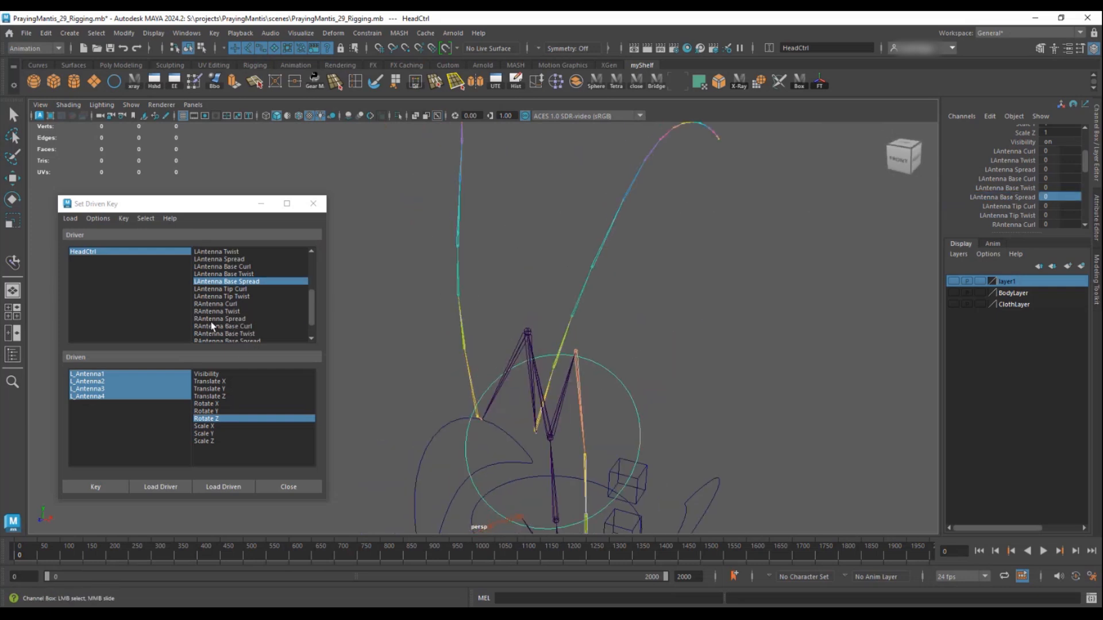
{"action": "scroll", "coordinate": [214, 318], "scroll_direction": "down", "scroll_amount": 1}
{"action": "left_click", "coordinate": [224, 304]}
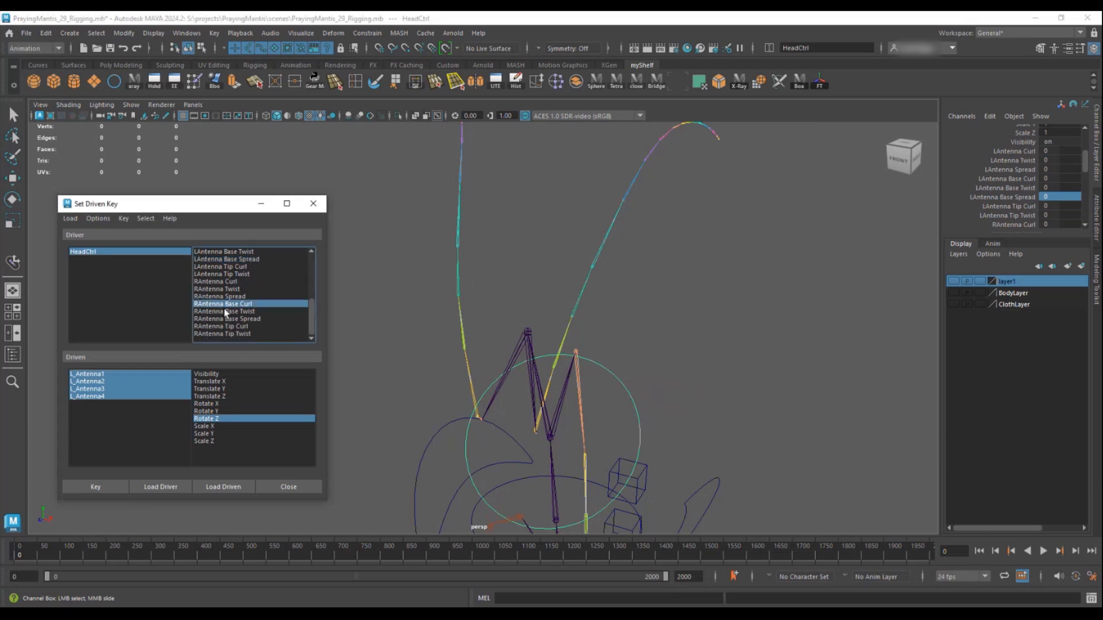
{"action": "left_click", "coordinate": [466, 366]}
{"action": "key", "text": "e"}
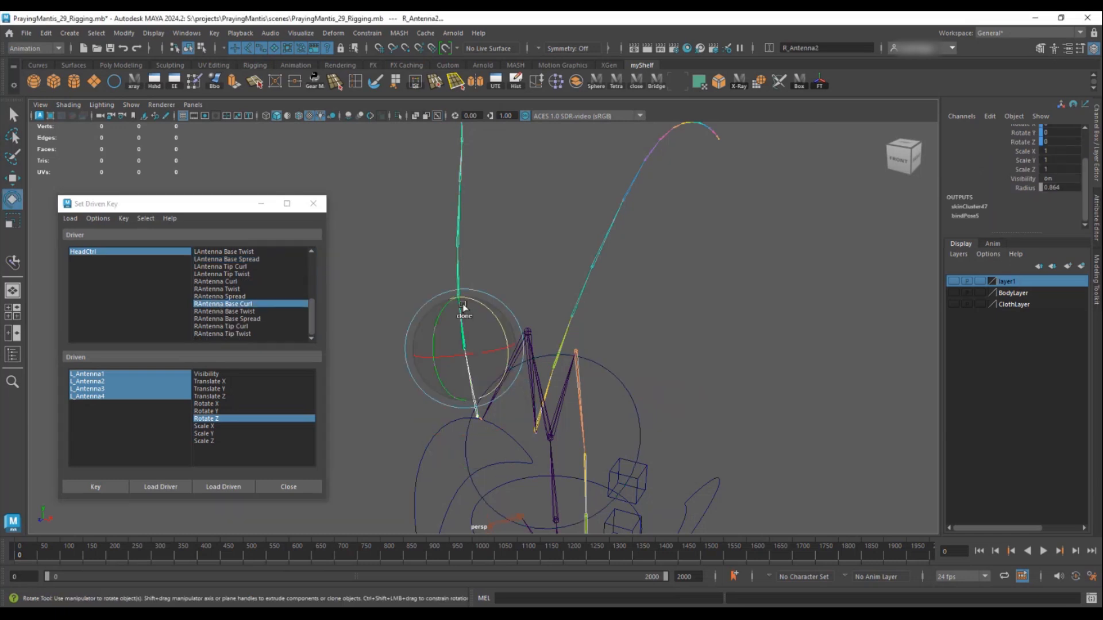
{"action": "left_click", "coordinate": [458, 265]}
{"action": "left_click", "coordinate": [465, 236]}
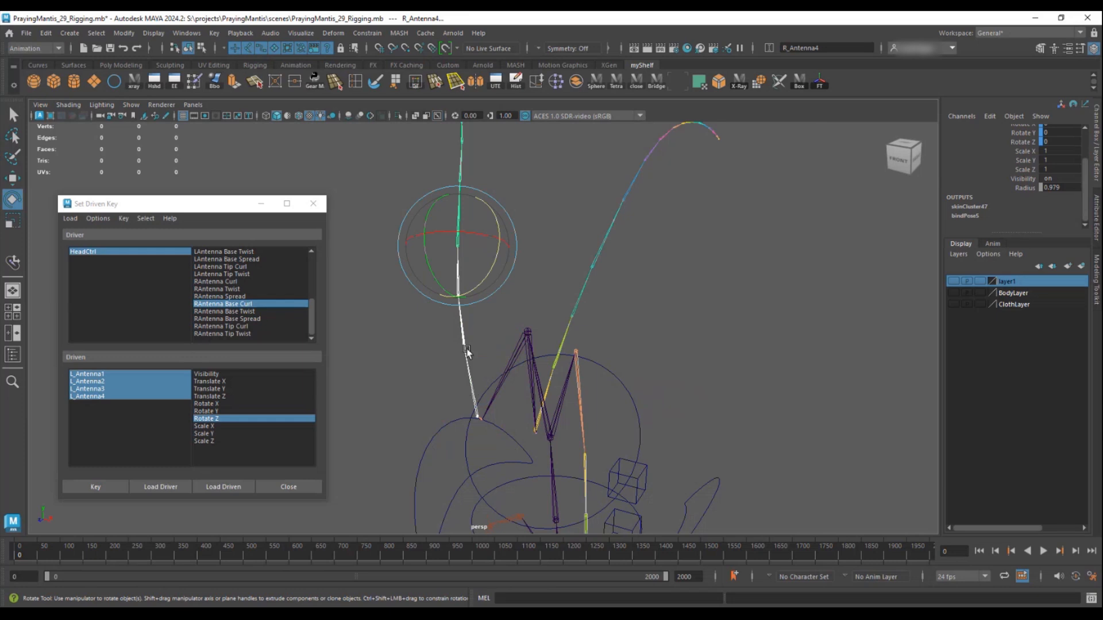
{"action": "left_click", "coordinate": [223, 487]}
{"action": "left_click_drag", "start_coordinate": [112, 399], "coordinate": [109, 374]}
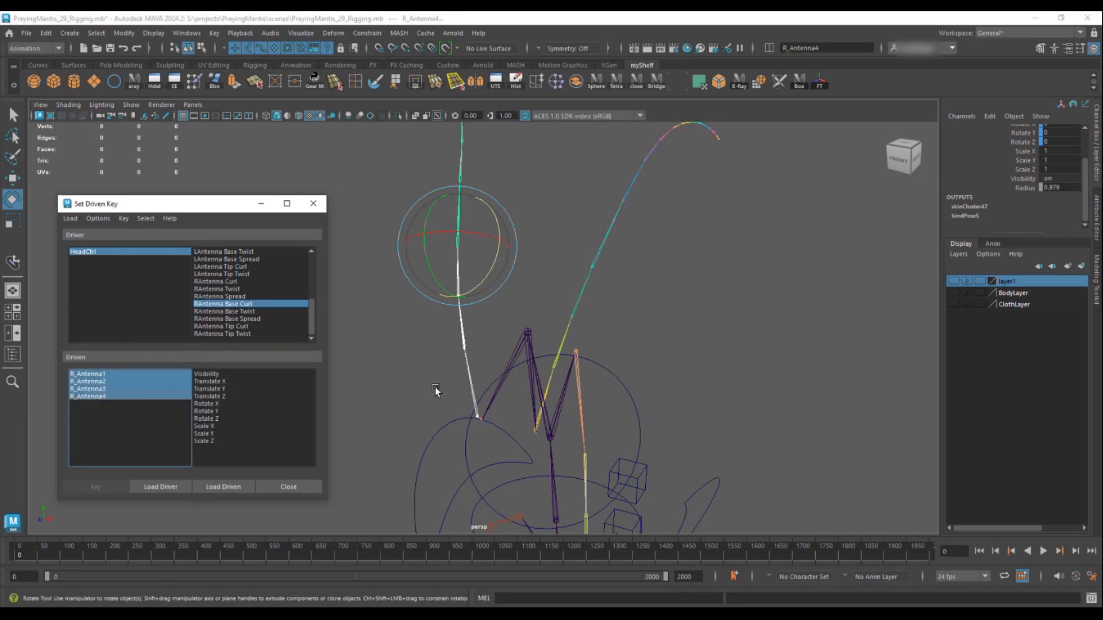
- Key the neutral Rotate Y of R_Antenna1 to R_Antenna4 against RAntenna Base Curl
{"action": "left_click_drag", "start_coordinate": [435, 390], "coordinate": [460, 393], "text": "alt"}
{"action": "left_click", "coordinate": [210, 411]}
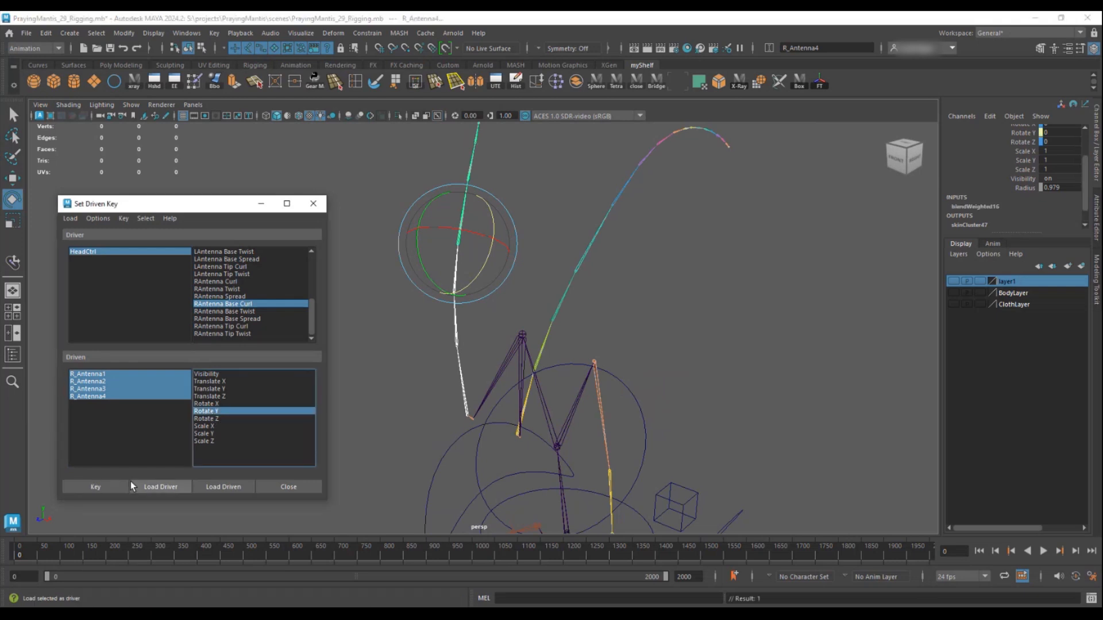
{"action": "scroll", "coordinate": [1041, 179], "scroll_direction": "up", "scroll_amount": 2}
- Raise HeadCtrl's RAntenna Base Curl to its positive limit, bend the four R_Antenna joints to a negative Rotate Y, and key the relationship
{"action": "left_click", "coordinate": [92, 252]}
{"action": "scroll", "coordinate": [1018, 161], "scroll_direction": "down", "scroll_amount": 6}
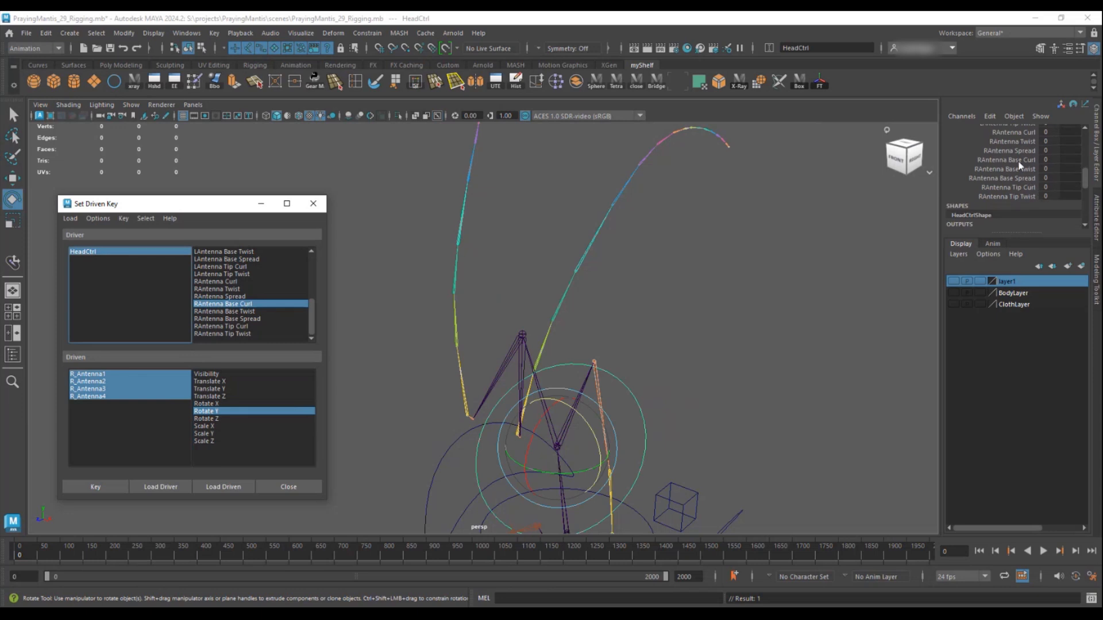
{"action": "left_click", "coordinate": [1011, 159]}
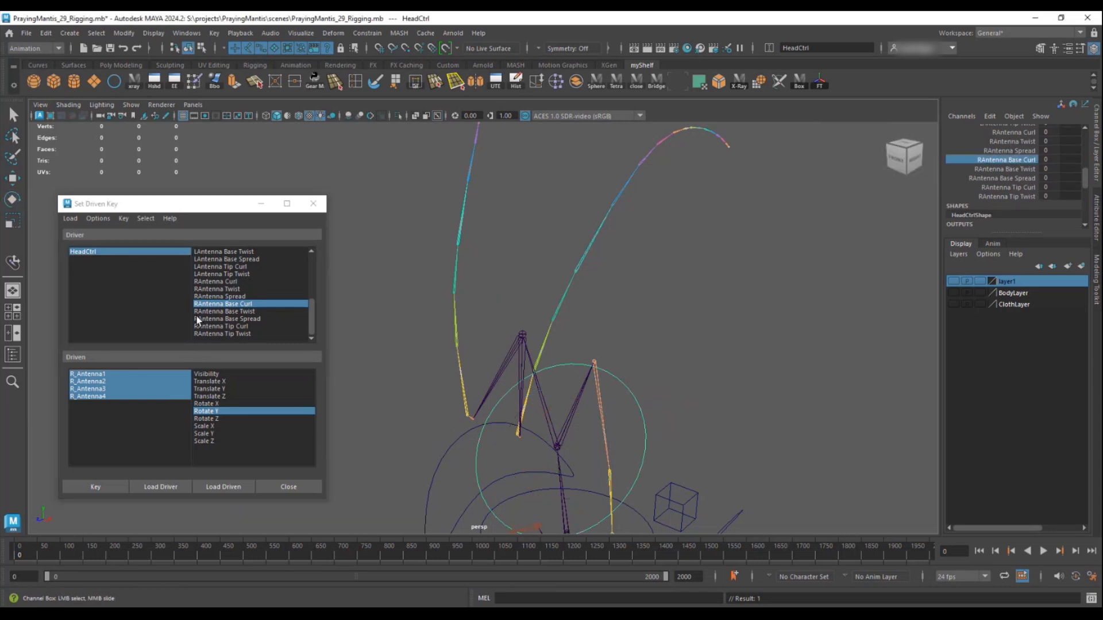
{"action": "left_click_drag", "start_coordinate": [103, 375], "coordinate": [99, 396]}
{"action": "key", "text": "e"}
{"action": "left_click_drag", "start_coordinate": [423, 260], "coordinate": [419, 246]}
{"action": "left_click", "coordinate": [1055, 140]}
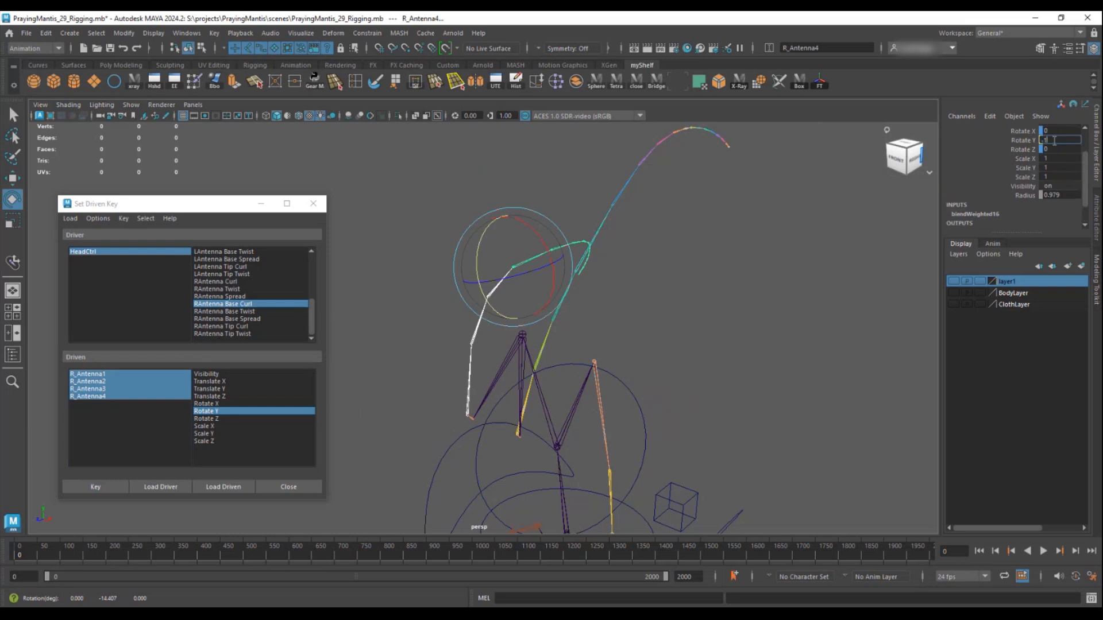
{"action": "left_click", "coordinate": [95, 487]}
- Lower RAntenna Base Curl to its negative limit, set Rotate Y of R_Antenna1 to R_Antenna4 to 15, and key it
{"action": "left_click", "coordinate": [86, 252]}
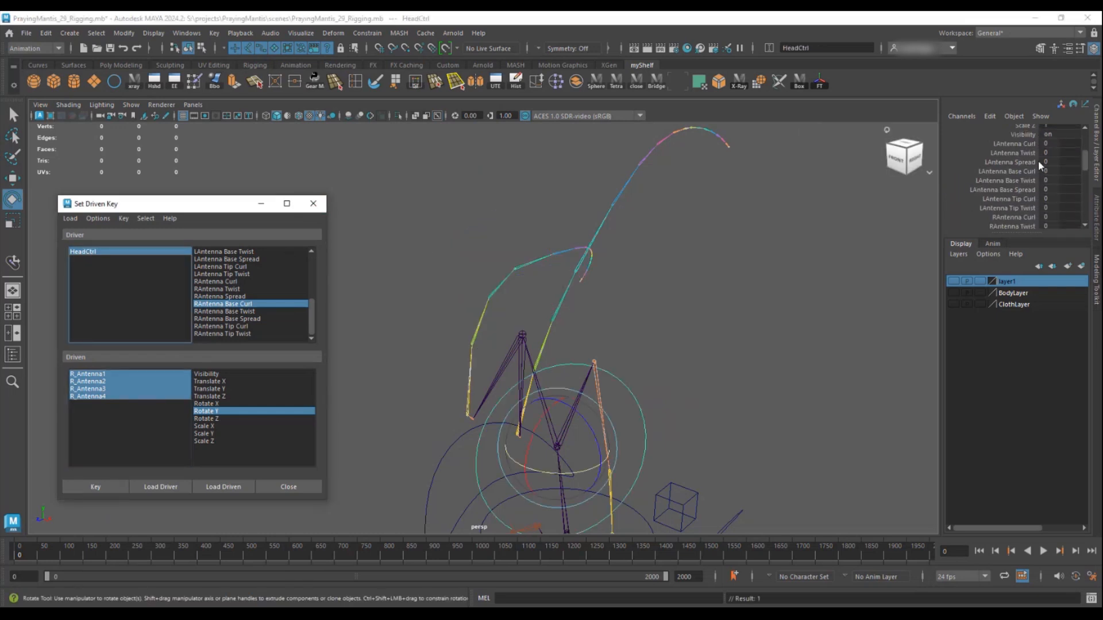
{"action": "scroll", "coordinate": [1039, 162], "scroll_direction": "down", "scroll_amount": 2}
{"action": "left_click", "coordinate": [998, 193]}
{"action": "middle_click_drag", "start_coordinate": [850, 192], "coordinate": [686, 188]}
{"action": "left_click_drag", "start_coordinate": [104, 375], "coordinate": [106, 396]}
{"action": "key", "text": "e"}
{"action": "left_click_drag", "start_coordinate": [422, 266], "coordinate": [430, 283]}
{"action": "left_click", "coordinate": [1054, 139]}
{"action": "type", "text": "15"}
{"action": "key", "text": "Return"}
{"action": "left_click", "coordinate": [95, 487]}
- Test HeadCtrl's RAntenna Base Curl on the right antenna and reset it to 0
{"action": "left_click", "coordinate": [77, 253]}
{"action": "middle_click_drag", "start_coordinate": [799, 234], "coordinate": [834, 231]}
{"action": "double_click", "coordinate": [1060, 193]}
{"action": "type", "text": "0"}
{"action": "key", "text": "Return"}
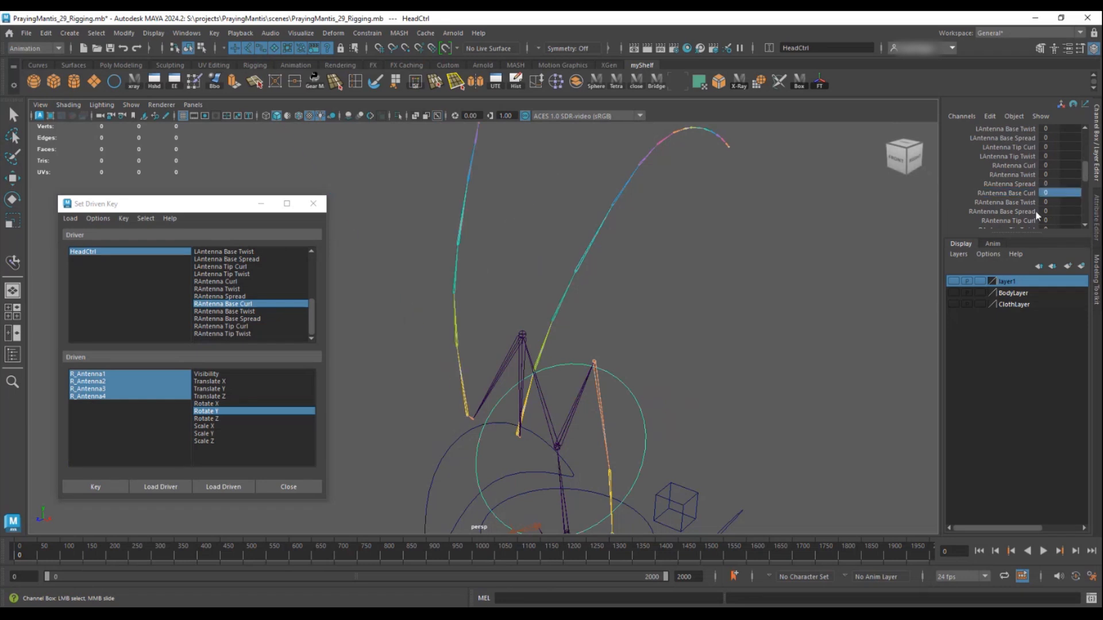
- From the front view, key the neutral Rotate X of the R_Antenna joints against RAntenna Base Twist
{"action": "left_click", "coordinate": [897, 158]}
{"action": "left_click", "coordinate": [244, 311]}
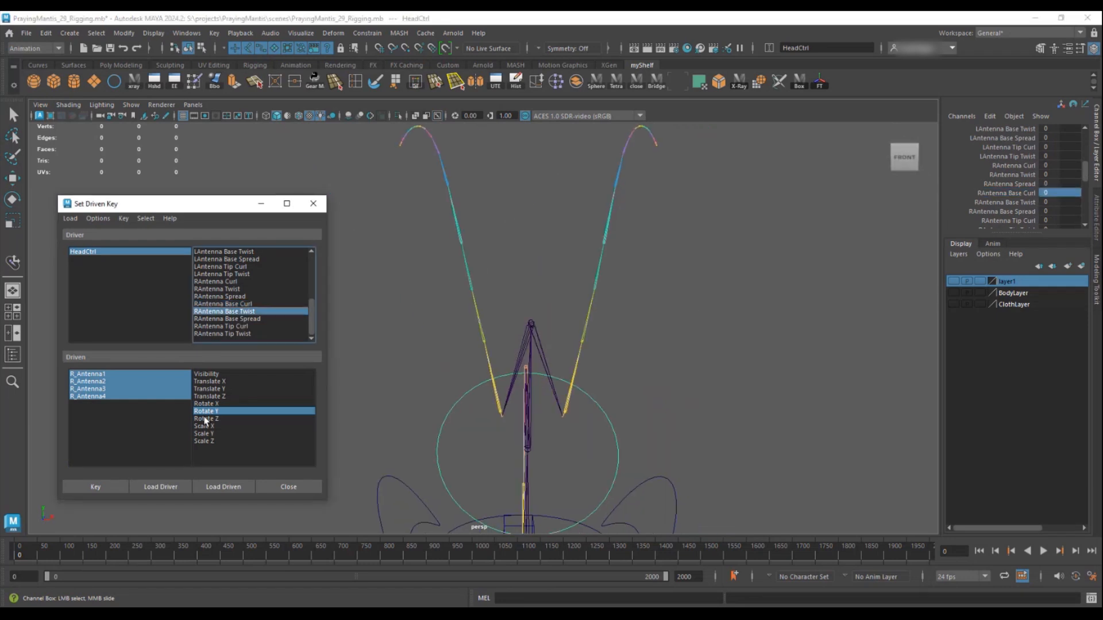
{"action": "left_click", "coordinate": [218, 404]}
{"action": "key", "text": "e"}
{"action": "left_click", "coordinate": [106, 487]}
- Raise RAntenna Base Twist to its positive limit, set Rotate X of R_Antenna1 to R_Antenna4 to 15, and key it
{"action": "mouse_move", "coordinate": [569, 384]}
{"action": "left_mouse_down", "text": "alt"}
{"action": "mouse_move", "coordinate": [528, 397]}
{"action": "mouse_move", "coordinate": [574, 394]}
{"action": "left_mouse_up", "text": "alt"}
{"action": "left_click", "coordinate": [122, 253]}
{"action": "scroll", "coordinate": [1011, 191], "scroll_direction": "down", "scroll_amount": 1}
{"action": "left_click", "coordinate": [1009, 177]}
{"action": "middle_click_drag", "start_coordinate": [919, 197], "coordinate": [1098, 237]}
{"action": "left_click_drag", "start_coordinate": [96, 374], "coordinate": [96, 397]}
{"action": "key", "text": "e"}
{"action": "left_click_drag", "start_coordinate": [484, 222], "coordinate": [854, 211]}
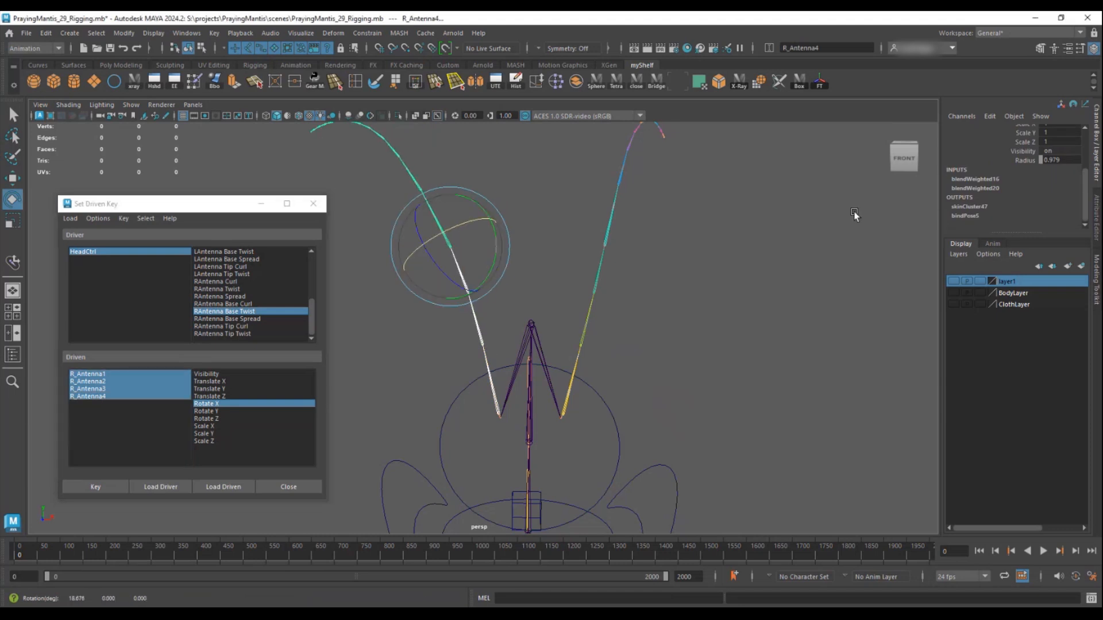
{"action": "scroll", "coordinate": [1063, 169], "scroll_direction": "up", "scroll_amount": 3}
{"action": "key", "text": "Return"}
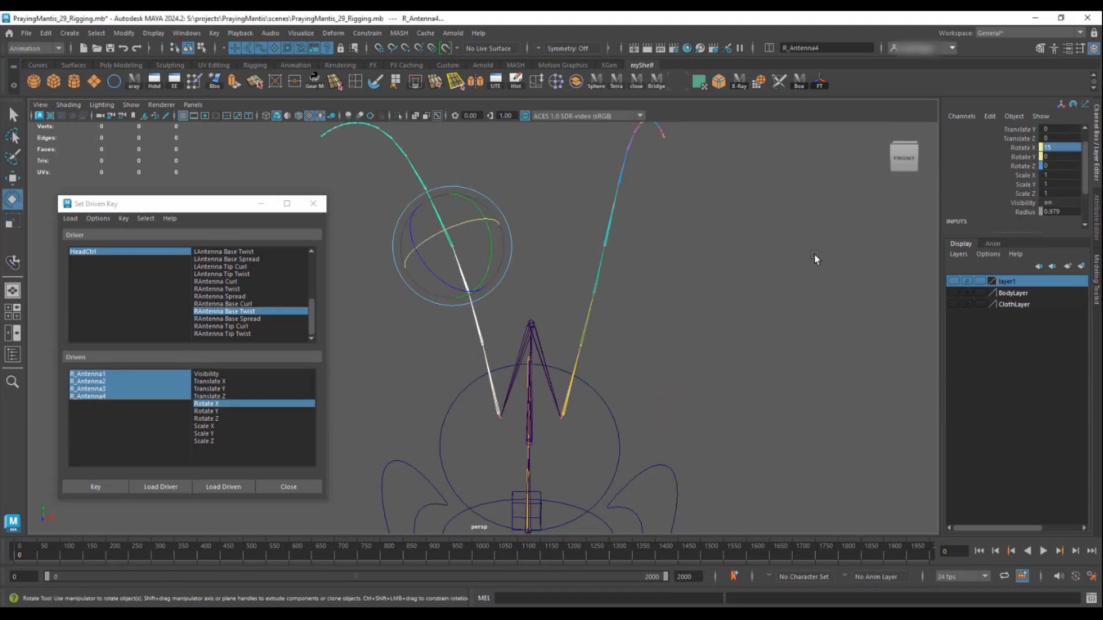
{"action": "left_click", "coordinate": [78, 487]}
- Lower RAntenna Base Twist to its negative limit, turn the four R_Antenna joints to a negative Rotate X, and key it
{"action": "left_click", "coordinate": [85, 251]}
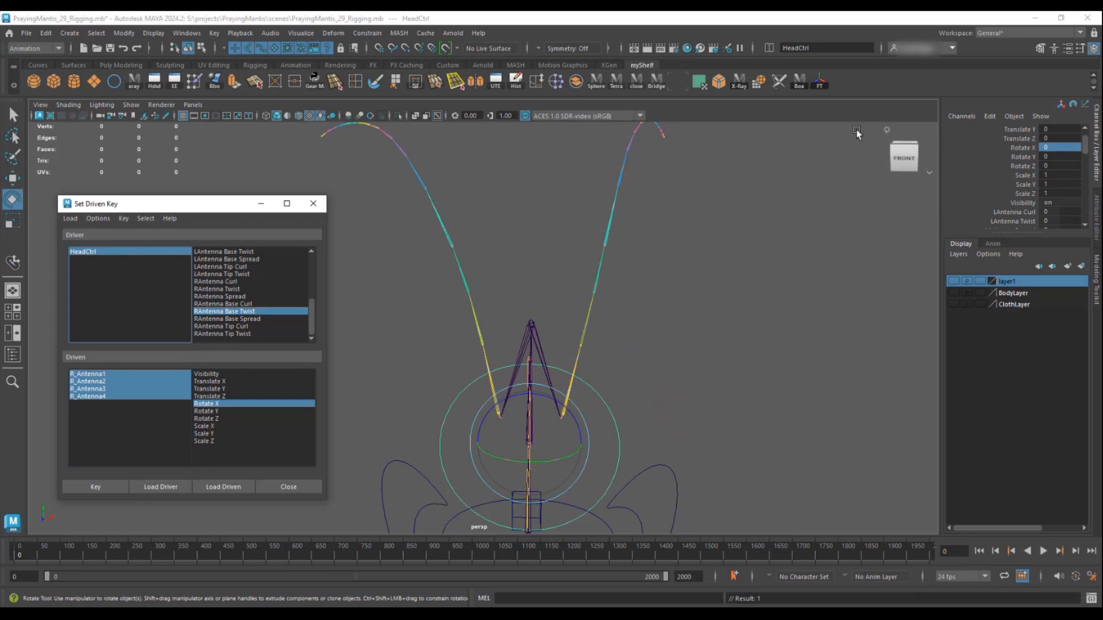
{"action": "scroll", "coordinate": [998, 165], "scroll_direction": "down", "scroll_amount": 5}
{"action": "left_click", "coordinate": [1005, 219]}
{"action": "middle_click_drag", "start_coordinate": [776, 204], "coordinate": [662, 204]}
{"action": "left_click_drag", "start_coordinate": [103, 375], "coordinate": [103, 397]}
{"action": "key", "text": "e"}
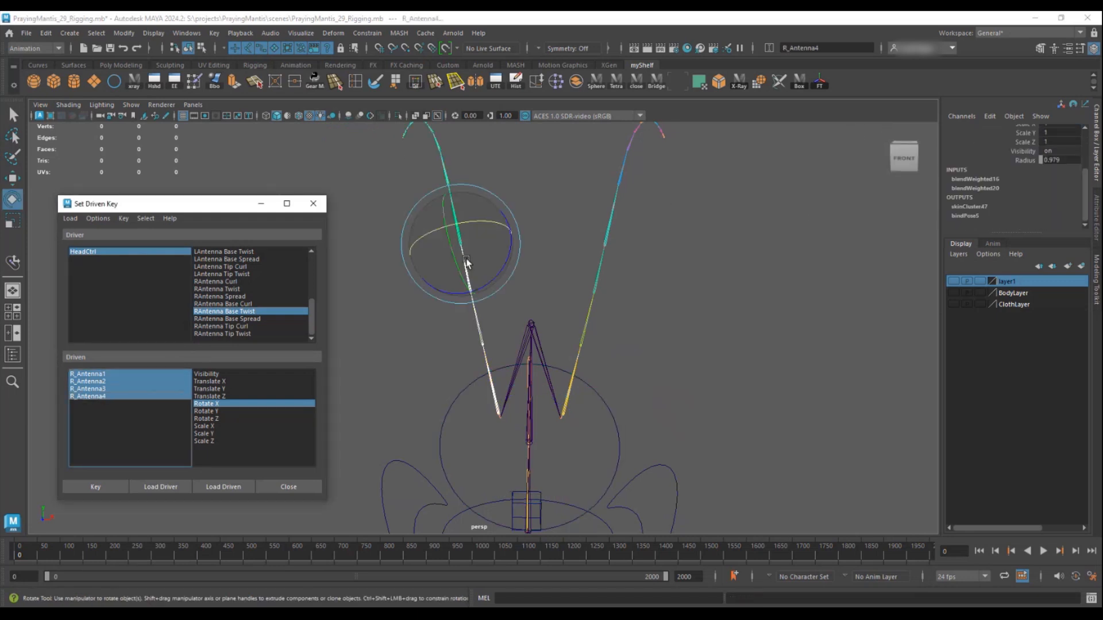
{"action": "left_click_drag", "start_coordinate": [464, 228], "coordinate": [486, 228]}
{"action": "scroll", "coordinate": [1067, 156], "scroll_direction": "up", "scroll_amount": 2}
{"action": "left_click", "coordinate": [1057, 148]}
{"action": "type", "text": "-20"}
{"action": "key", "text": "Return"}
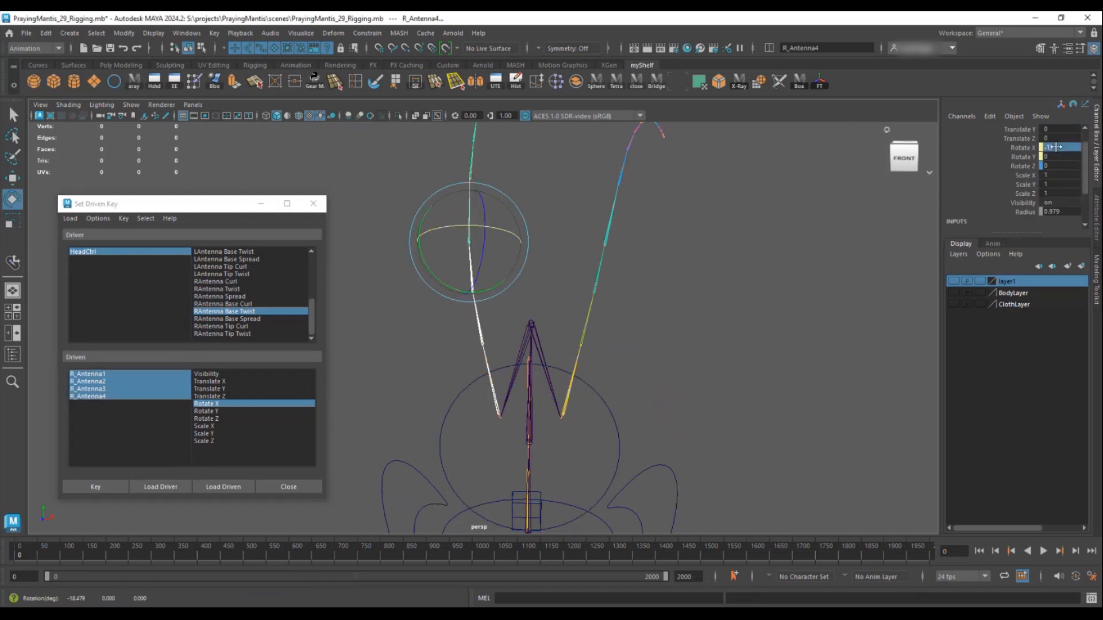
{"action": "left_click", "coordinate": [94, 488]}
- Test HeadCtrl's RAntenna Base Twist on the right antenna and reset it to 0
{"action": "left_click", "coordinate": [77, 251]}
{"action": "scroll", "coordinate": [1062, 206], "scroll_direction": "down", "scroll_amount": 3}
{"action": "scroll", "coordinate": [1062, 206], "scroll_direction": "down", "scroll_amount": 2}
{"action": "left_click", "coordinate": [1007, 193]}
{"action": "middle_click_drag", "start_coordinate": [718, 233], "coordinate": [929, 253]}
{"action": "left_click", "coordinate": [1057, 194]}
{"action": "type", "text": "0"}
{"action": "key", "text": "Return"}
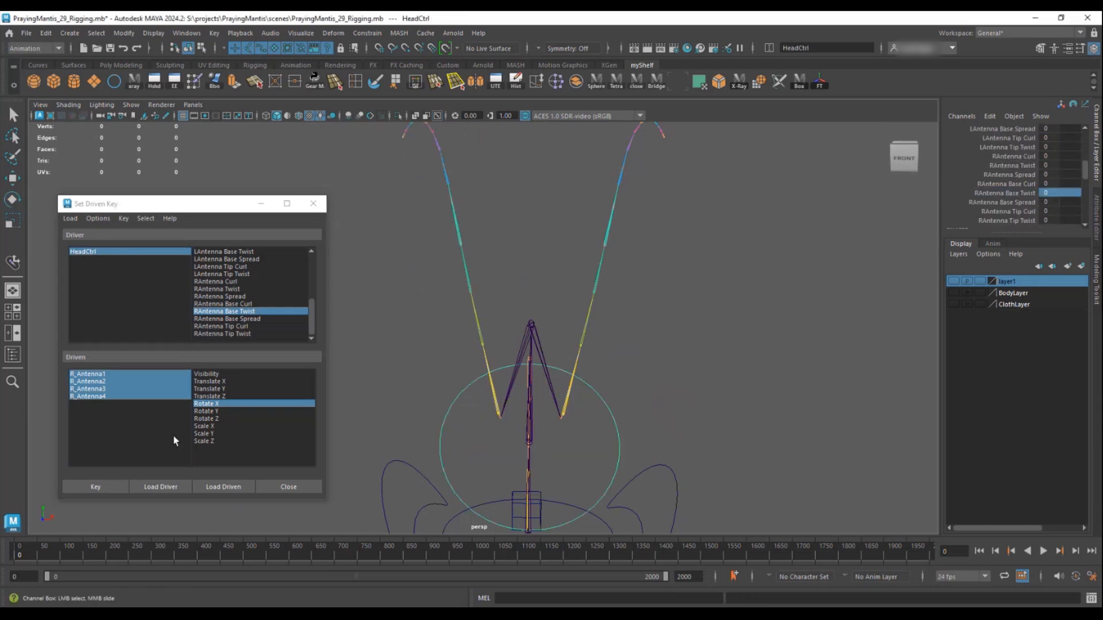
- Try keying the neutral Rotate Z of the R_Antenna joints against RAntenna Tip Curl
{"action": "left_click", "coordinate": [243, 325]}
{"action": "left_click", "coordinate": [213, 419]}
{"action": "left_click", "coordinate": [103, 486]}
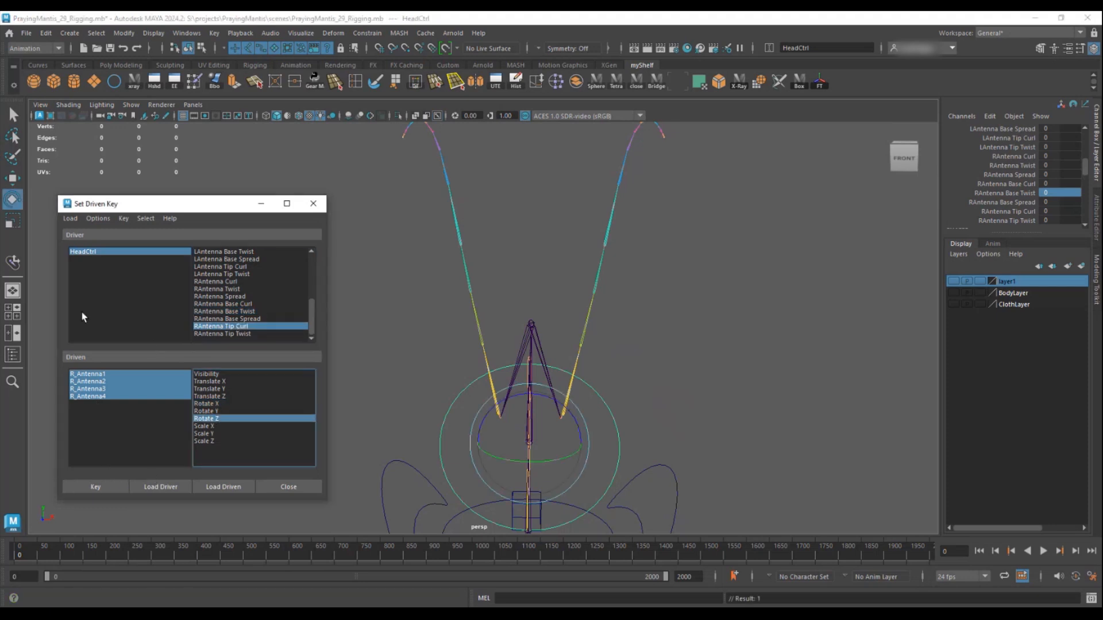
- Try setting RAntenna Base Spread to 10 and Rotate Z of R_Antenna1 to R_Antenna4 to -15, keyed with RAntenna Tip Curl as driver
{"action": "scroll", "coordinate": [1006, 185], "scroll_direction": "down", "scroll_amount": 1}
{"action": "left_click", "coordinate": [1005, 177]}
{"action": "middle_click_drag", "start_coordinate": [873, 249], "coordinate": [916, 251]}
{"action": "left_click_drag", "start_coordinate": [84, 375], "coordinate": [94, 396]}
{"action": "key", "text": "e"}
{"action": "left_click_drag", "start_coordinate": [505, 266], "coordinate": [509, 259]}
{"action": "scroll", "coordinate": [1077, 178], "scroll_direction": "up", "scroll_amount": 2}
{"action": "left_click", "coordinate": [1069, 157]}
{"action": "type", "text": "-15"}
{"action": "key", "text": "Return"}
{"action": "left_click", "coordinate": [105, 487]}
- Reset RAntenna Base Spread to 0 and undo the Rotate Z keys and pose changes made with RAntenna Tip Curl as driver
{"action": "left_click", "coordinate": [132, 252]}
{"action": "scroll", "coordinate": [1047, 169], "scroll_direction": "down", "scroll_amount": 3}
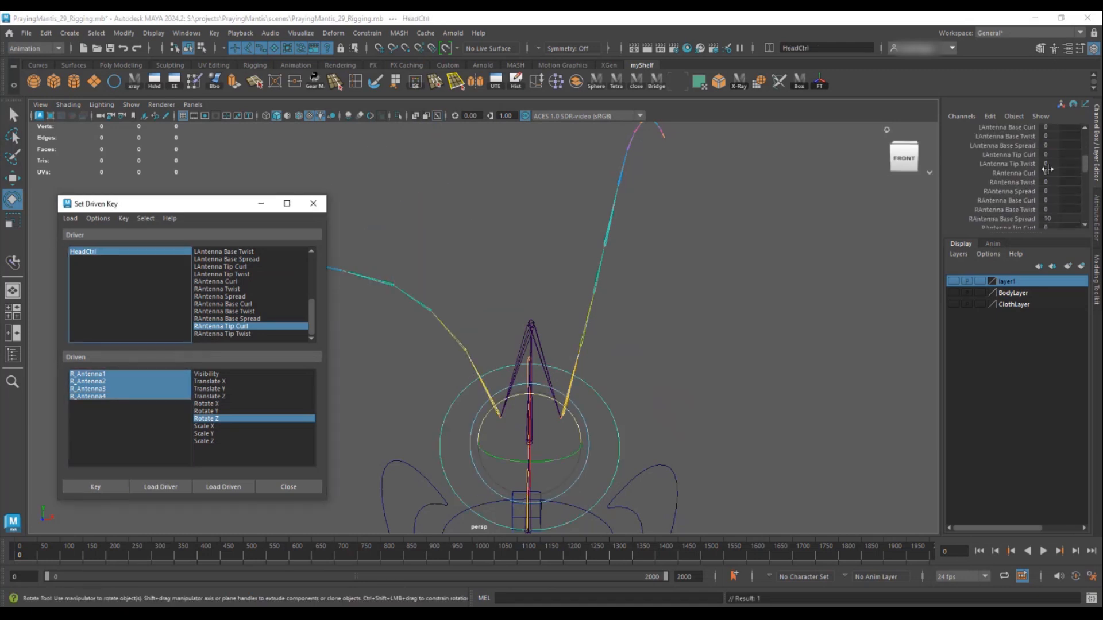
{"action": "left_click", "coordinate": [1005, 219]}
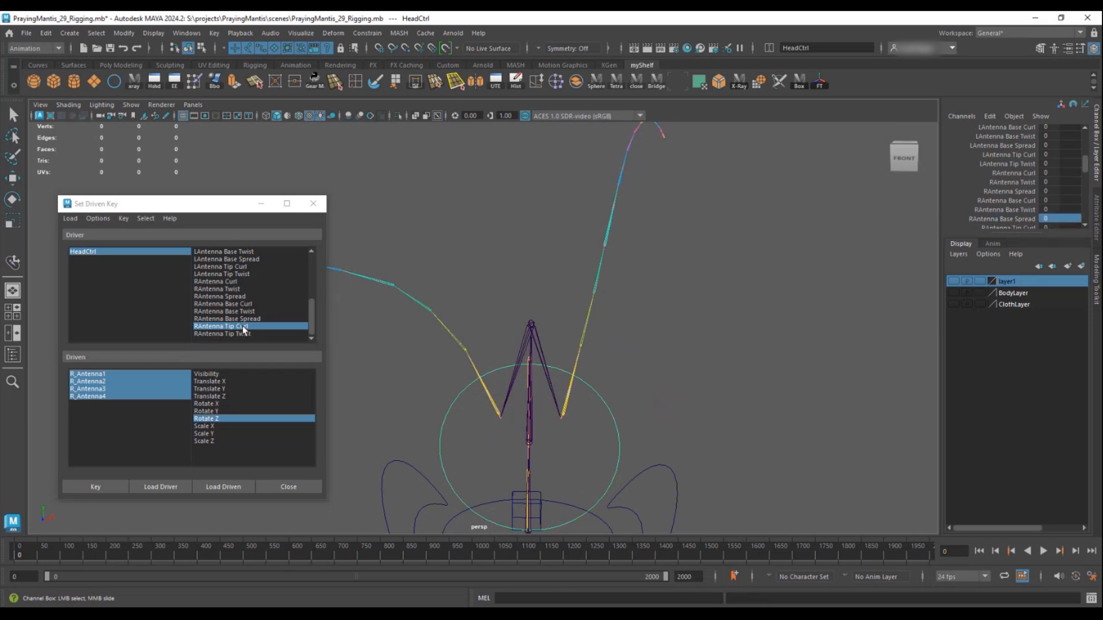
{"action": "key", "text": "ctrl+z"}
{"action": "key", "text": "ctrl+z"}
{"action": "key", "text": "ctrl+z"}
{"action": "key", "text": "ctrl+z"}
{"action": "key", "text": "ctrl+z"}
{"action": "key", "text": "ctrl+z"}
{"action": "key", "text": "ctrl+z"}
{"action": "key", "text": "ctrl+z"}
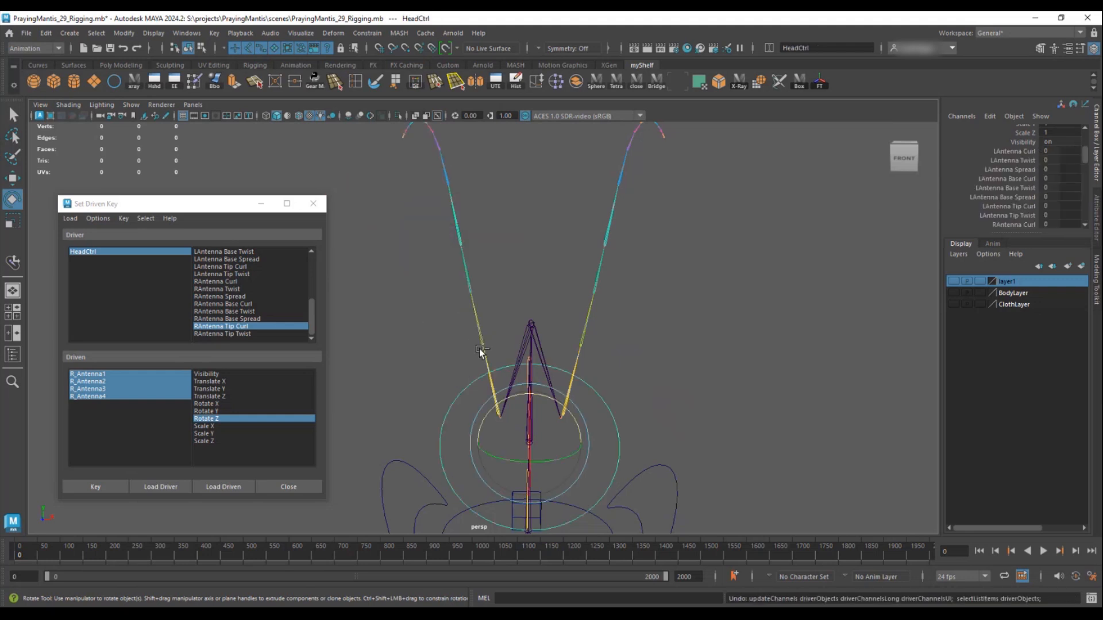
- Check the rotation channels of R_Antenna2 and test HeadCtrl's RAntenna Base Twist
{"action": "left_click", "coordinate": [479, 332]}
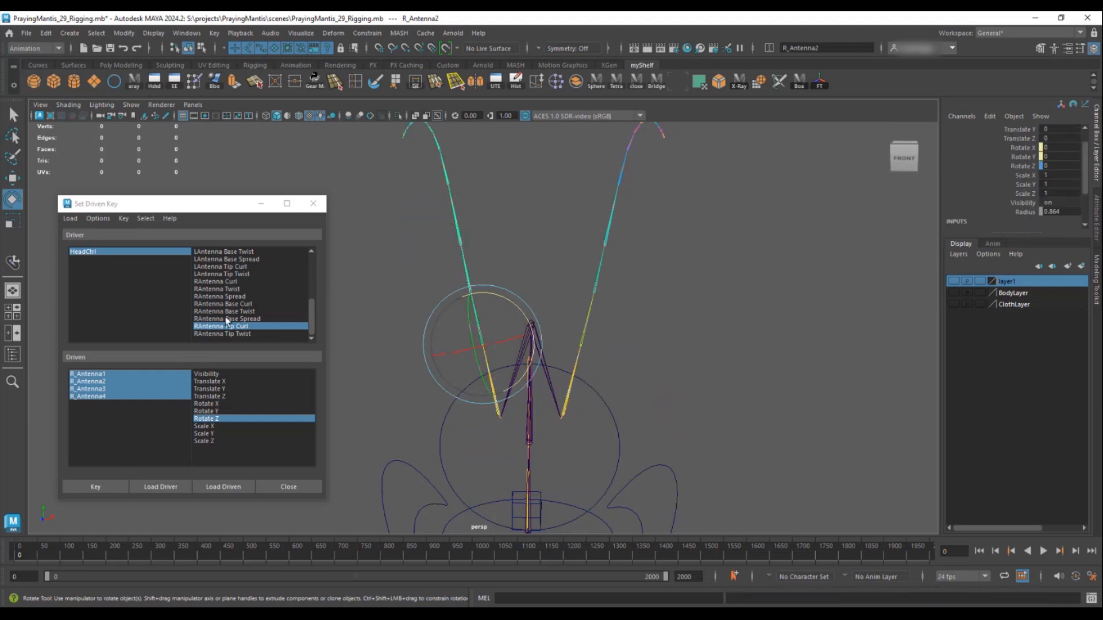
{"action": "left_click", "coordinate": [93, 252]}
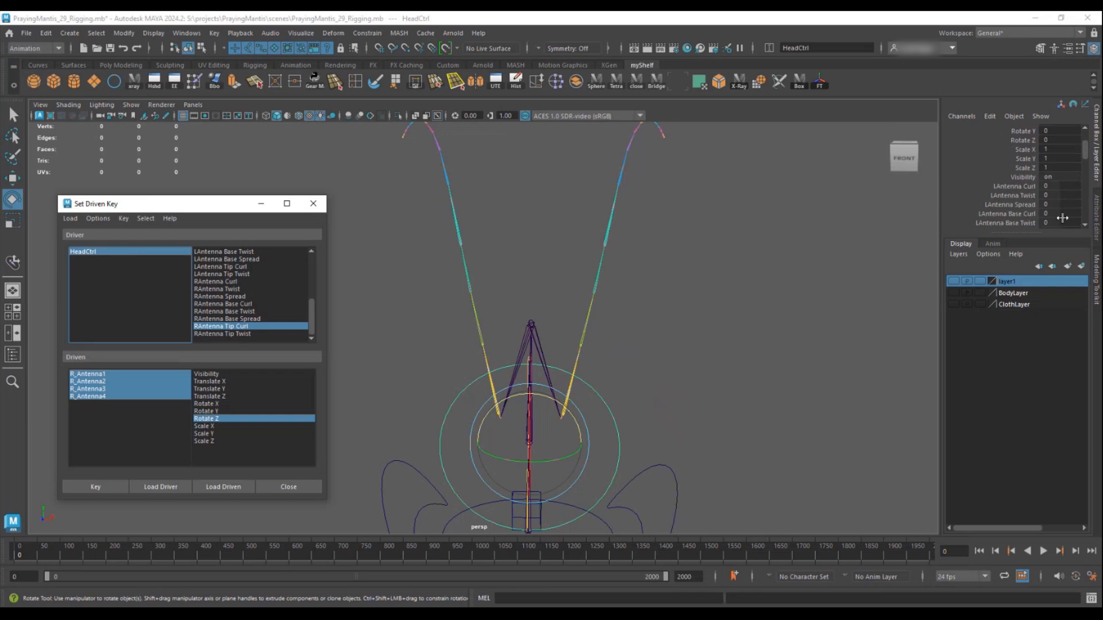
{"action": "left_click", "coordinate": [1005, 193]}
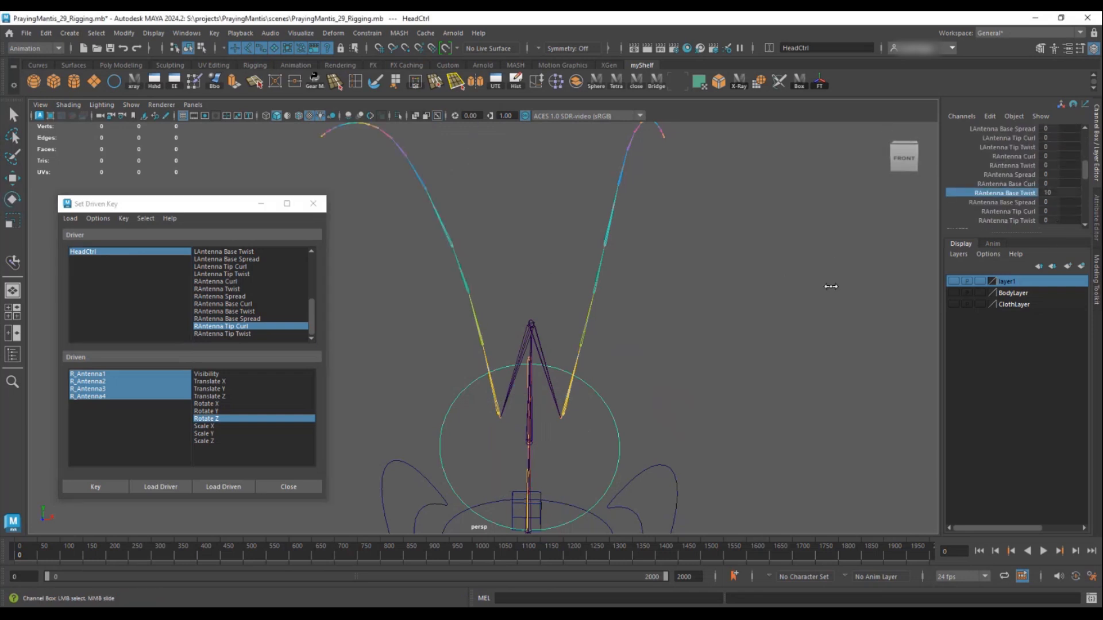
- Set RAntenna Base Spread as the driver attribute and key the neutral Rotate Z of the R_Antenna joints
{"action": "left_click", "coordinate": [228, 320]}
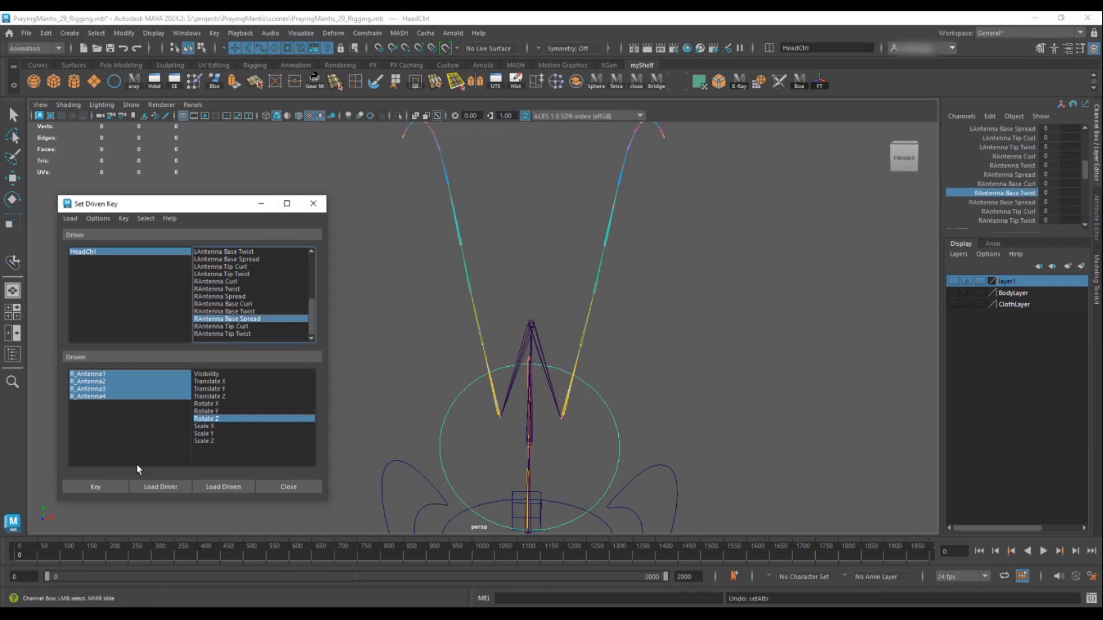
{"action": "left_click", "coordinate": [95, 486]}
{"action": "scroll", "coordinate": [1039, 204], "scroll_direction": "down", "scroll_amount": 3}
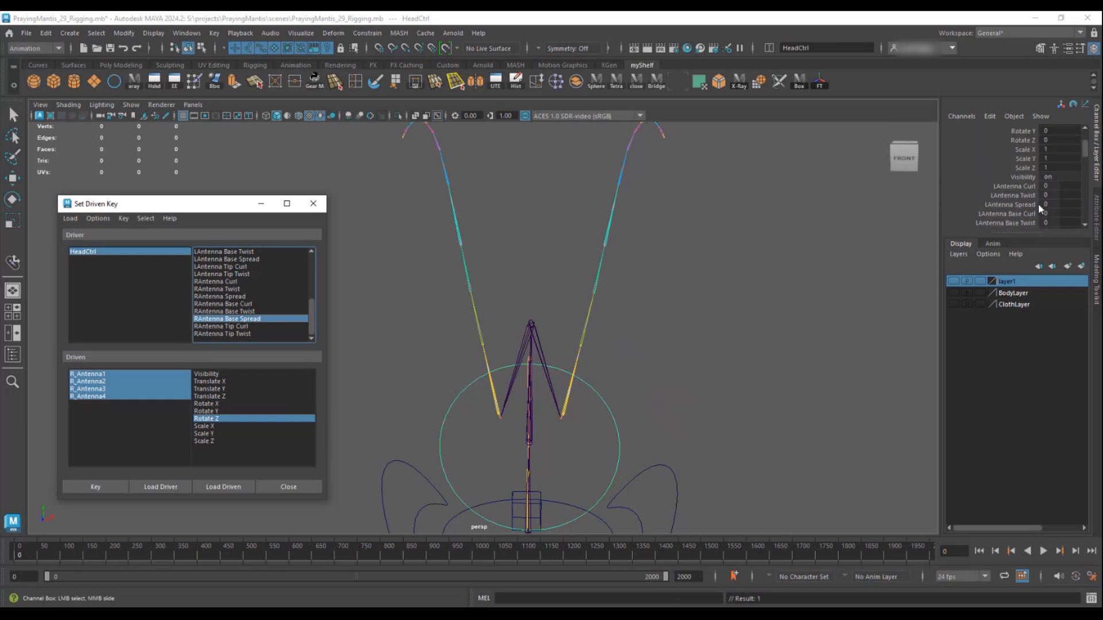
- Inspect the keyed channels of R_Antenna2 and test HeadCtrl's base attributes for the right antenna, including RAntenna Base Twist
{"action": "left_click", "coordinate": [476, 310]}
{"action": "key", "text": "e"}
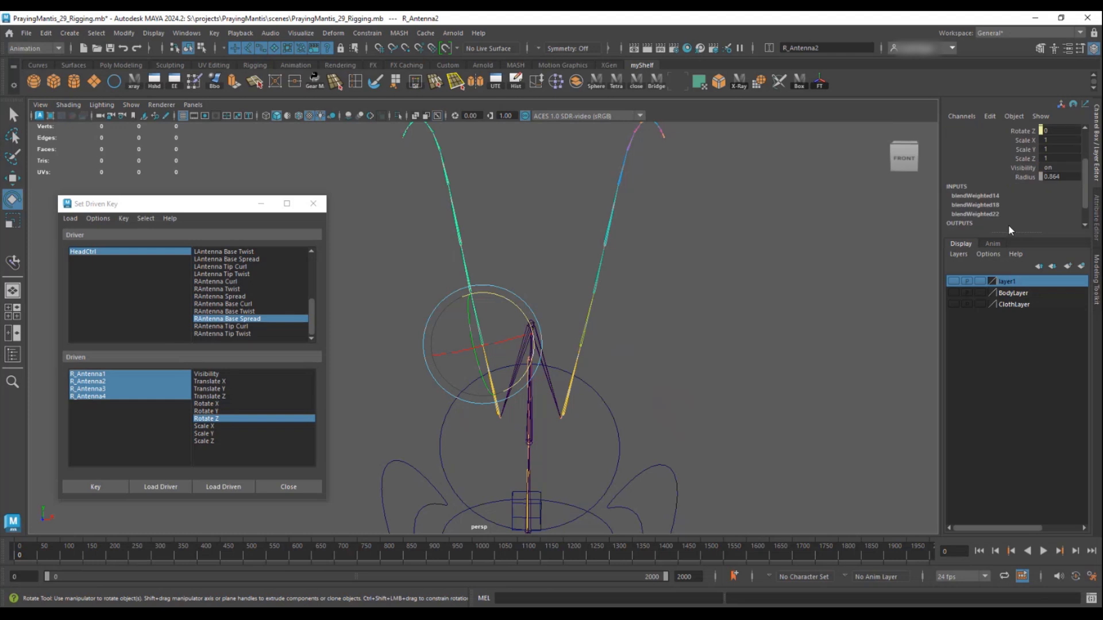
{"action": "left_click", "coordinate": [87, 255]}
{"action": "scroll", "coordinate": [1029, 198], "scroll_direction": "down", "scroll_amount": 3}
{"action": "left_click", "coordinate": [1002, 193]}
{"action": "middle_click_drag", "start_coordinate": [853, 232], "coordinate": [519, 232]}
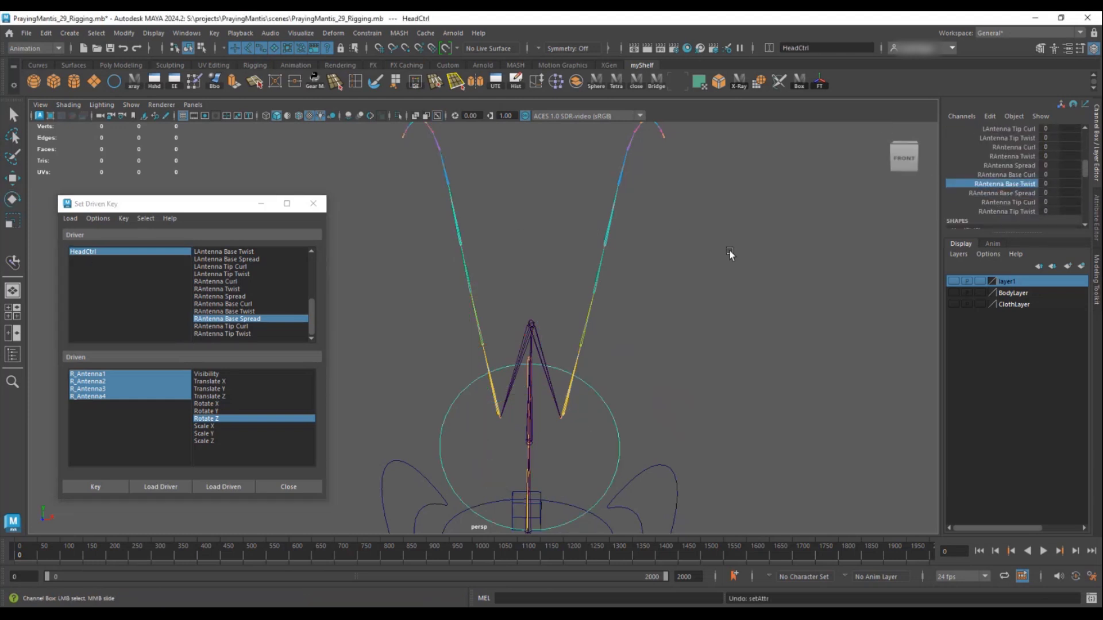
{"action": "middle_click_drag", "start_coordinate": [597, 235], "coordinate": [633, 261]}
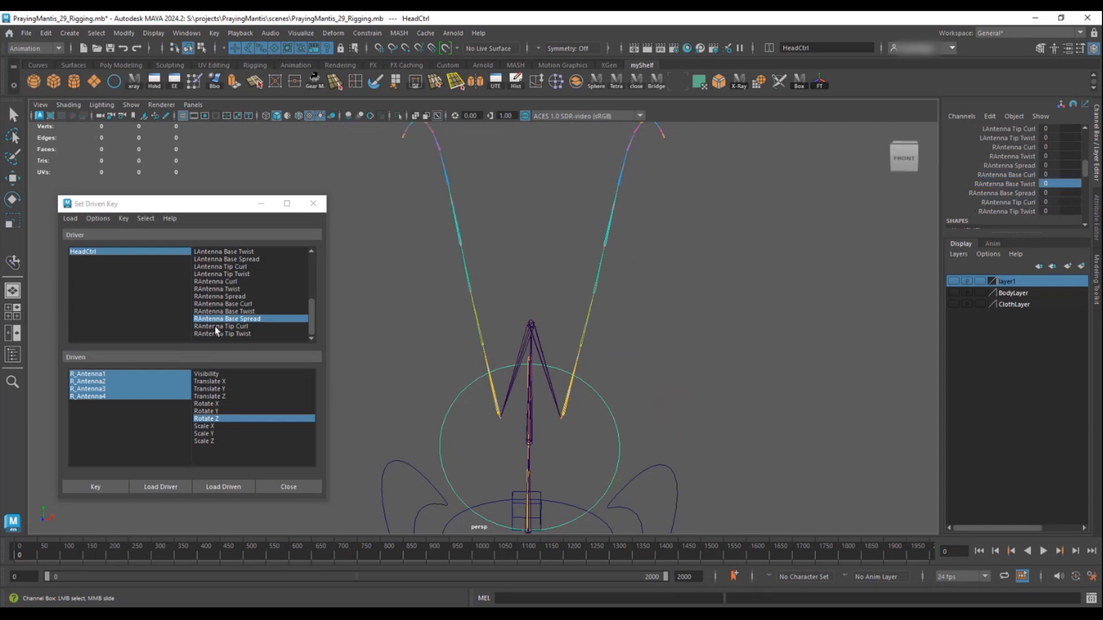
- Raise RAntenna Base Spread to its positive limit, set Rotate Z of R_Antenna1 to R_Antenna4 to -15, and key it
{"action": "scroll", "coordinate": [1033, 195], "scroll_direction": "down", "scroll_amount": 2}
{"action": "left_click", "coordinate": [1002, 167]}
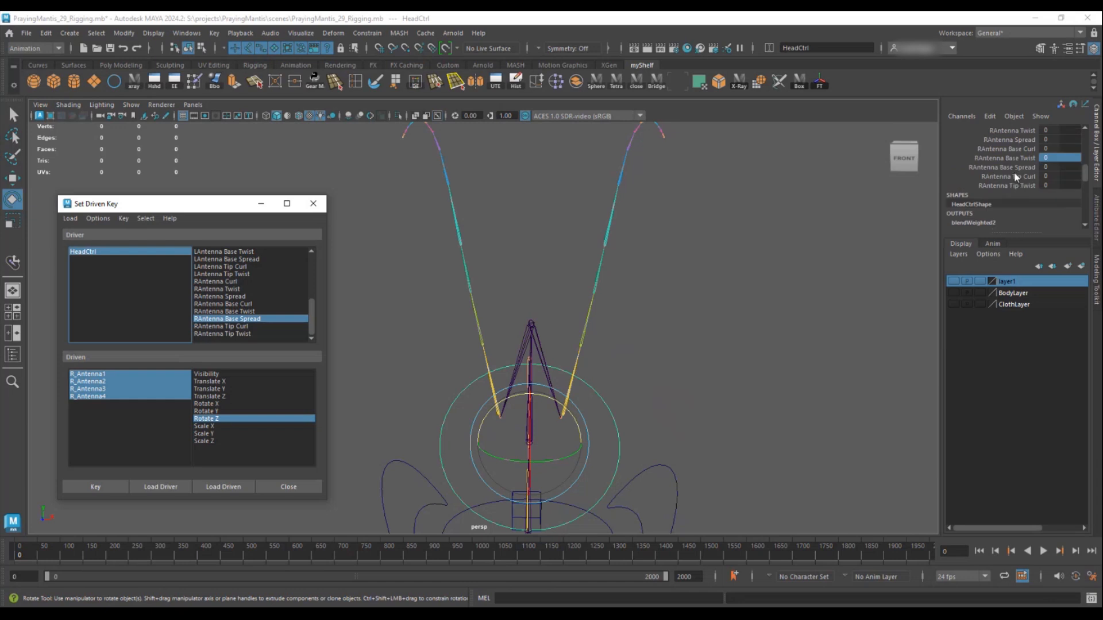
{"action": "middle_click_drag", "start_coordinate": [781, 214], "coordinate": [819, 214]}
{"action": "left_click_drag", "start_coordinate": [90, 374], "coordinate": [95, 397]}
{"action": "left_click_drag", "start_coordinate": [503, 260], "coordinate": [506, 251]}
{"action": "left_click", "coordinate": [109, 486]}
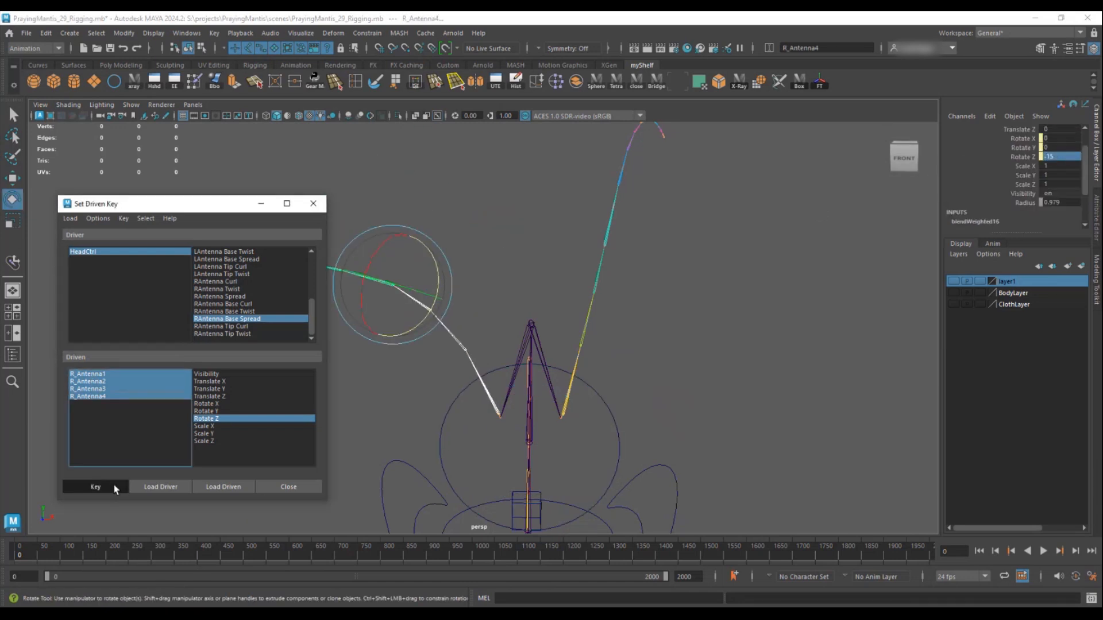
- Lower RAntenna Base Spread to its negative limit, rotate the four R_Antenna joints to a positive Rotate Z, key it, and reselect HeadCtrl
{"action": "left_click", "coordinate": [114, 253]}
{"action": "scroll", "coordinate": [1021, 185], "scroll_direction": "down", "scroll_amount": 3}
{"action": "left_click", "coordinate": [1005, 168]}
{"action": "middle_click_drag", "start_coordinate": [783, 222], "coordinate": [745, 222]}
{"action": "left_click_drag", "start_coordinate": [90, 374], "coordinate": [89, 400]}
{"action": "left_click_drag", "start_coordinate": [499, 272], "coordinate": [504, 269]}
{"action": "scroll", "coordinate": [1069, 150], "scroll_direction": "up", "scroll_amount": 2}
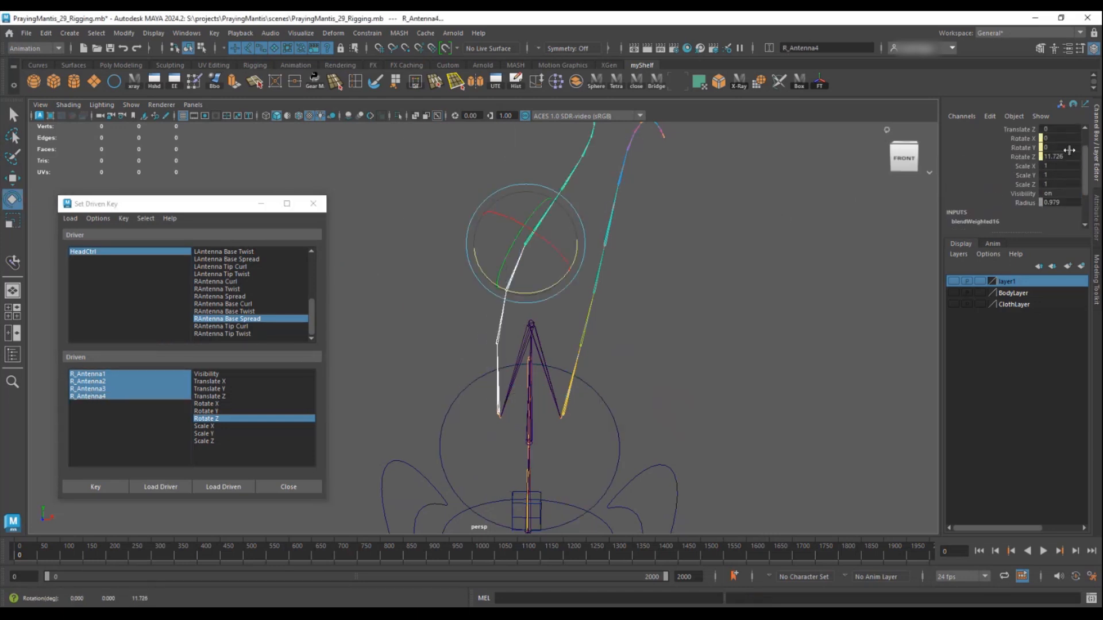
{"action": "key", "text": "Return"}
{"action": "left_click", "coordinate": [99, 252]}
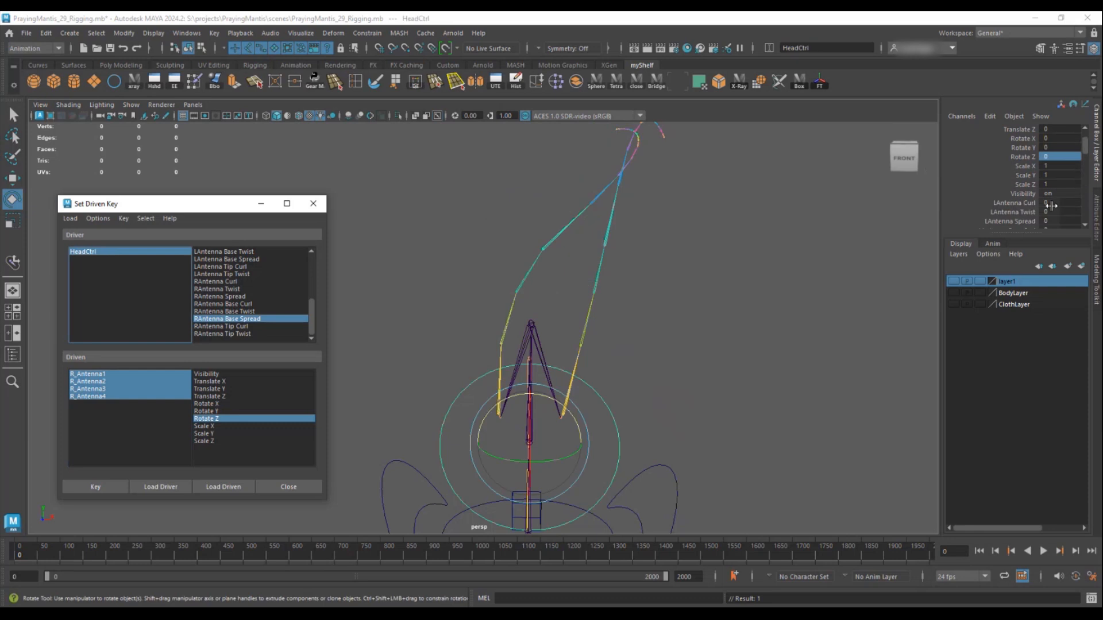
- Reset HeadCtrl's RAntenna Base Spread to 0 and choose LAntenna Tip Curl as the driver attribute
{"action": "left_click", "coordinate": [1057, 167]}
{"action": "type", "text": "0"}
{"action": "key", "text": "Return"}
{"action": "left_click_drag", "start_coordinate": [713, 271], "coordinate": [570, 293], "text": "alt"}
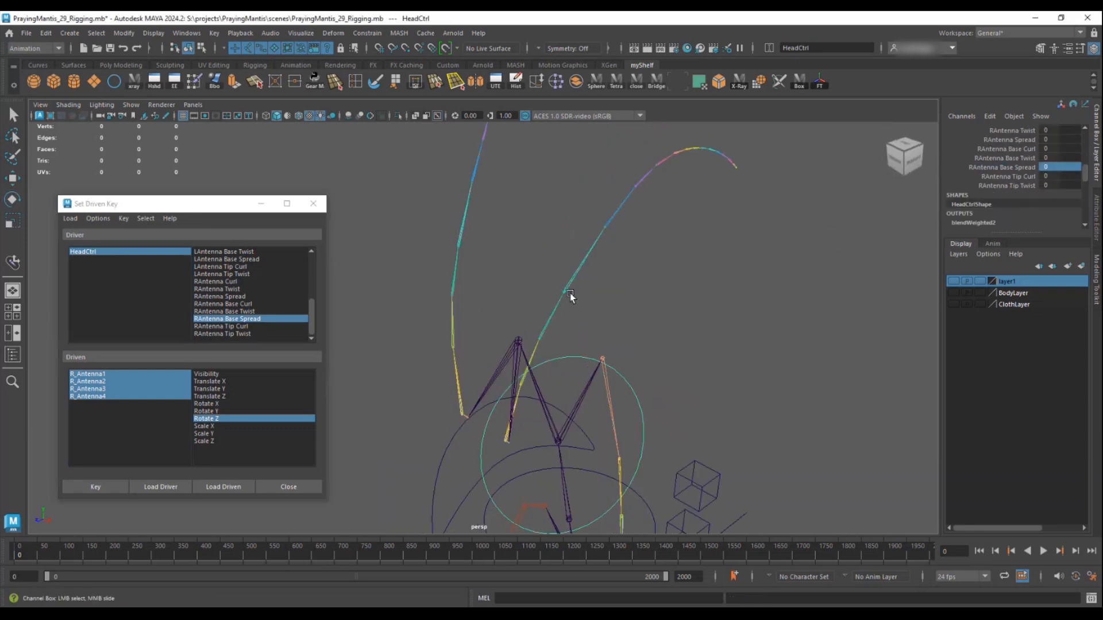
{"action": "scroll", "coordinate": [236, 319], "scroll_direction": "up", "scroll_amount": 2}
{"action": "left_click", "coordinate": [229, 312]}
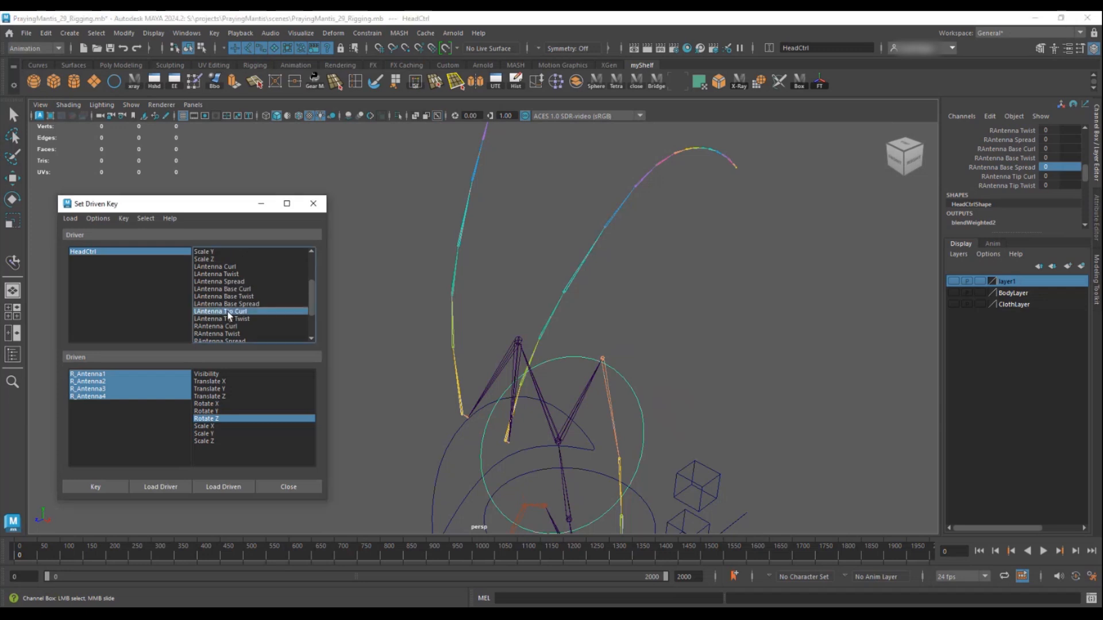
{"action": "right_click_drag", "start_coordinate": [679, 227], "coordinate": [672, 323], "text": "alt"}
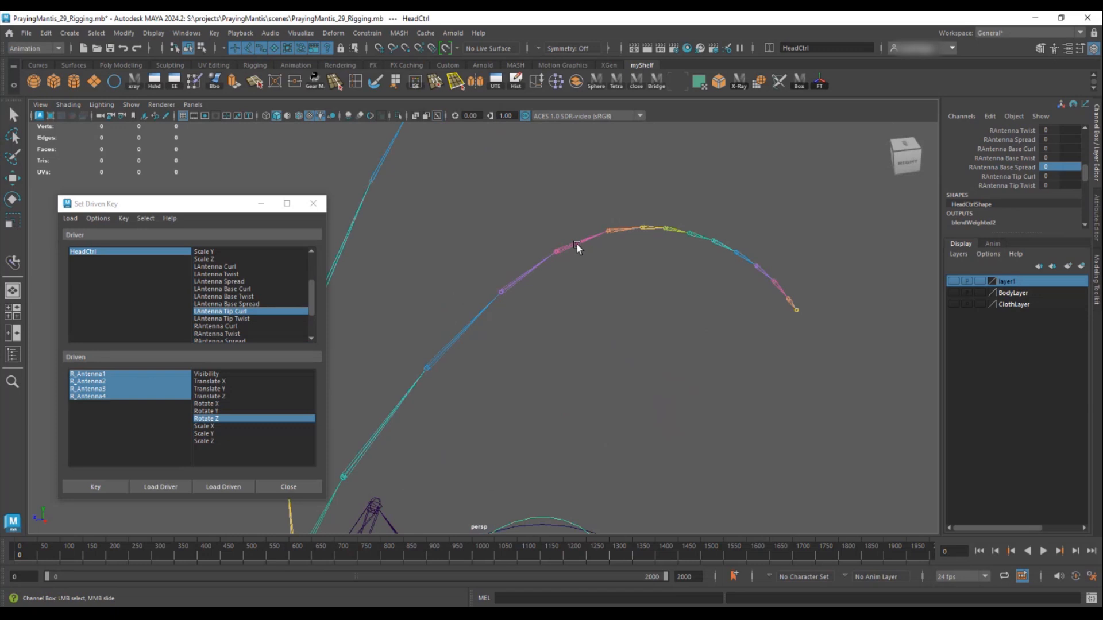
{"action": "right_click_drag", "start_coordinate": [558, 287], "coordinate": [544, 172], "text": "alt"}
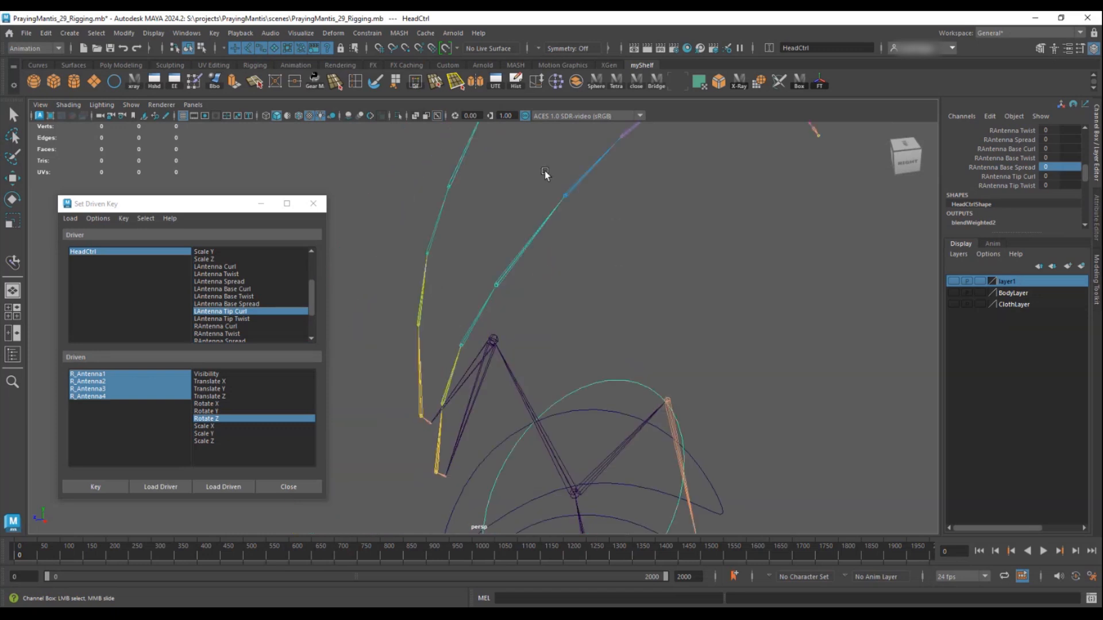
{"action": "left_click", "coordinate": [437, 440]}
{"action": "key", "text": "e"}
{"action": "left_click", "coordinate": [453, 364], "text": "shift"}
{"action": "left_click", "coordinate": [487, 305], "text": "shift"}
{"action": "left_click", "coordinate": [519, 261], "text": "shift"}
{"action": "middle_click_drag", "start_coordinate": [653, 178], "coordinate": [522, 310], "text": "alt"}
{"action": "left_click_drag", "start_coordinate": [500, 310], "coordinate": [519, 282], "text": "alt"}
{"action": "middle_click_drag", "start_coordinate": [511, 282], "coordinate": [442, 339], "text": "alt"}
{"action": "middle_click_drag", "start_coordinate": [558, 266], "coordinate": [637, 374], "text": "alt"}
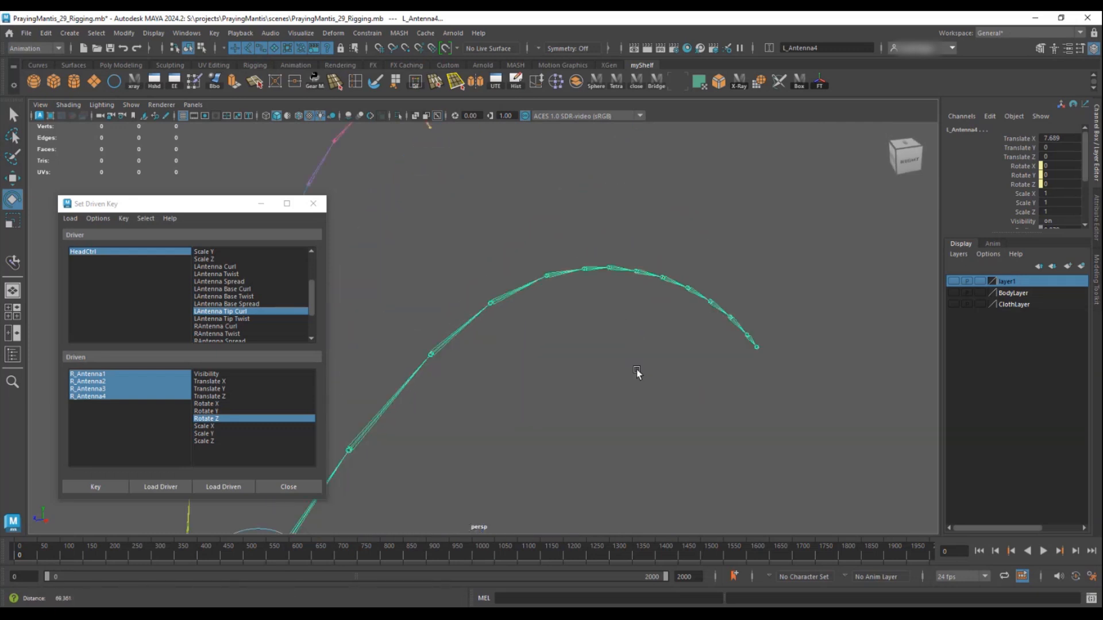
- Select the left antenna's tip hierarchy, L_Antenna8 to L_Antenna16 without the end joint, and load these joints as the driven objects
{"action": "left_click", "coordinate": [567, 271]}
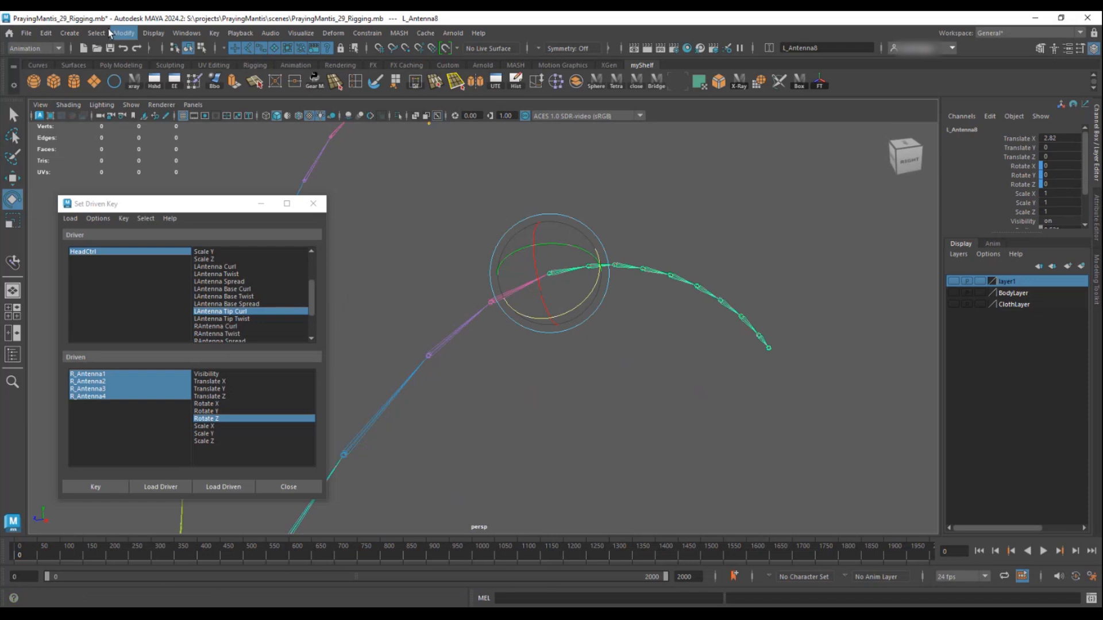
{"action": "left_click", "coordinate": [95, 33]}
{"action": "left_click", "coordinate": [123, 90]}
{"action": "middle_click_drag", "start_coordinate": [727, 298], "coordinate": [612, 281], "text": "alt"}
{"action": "key", "text": "q"}
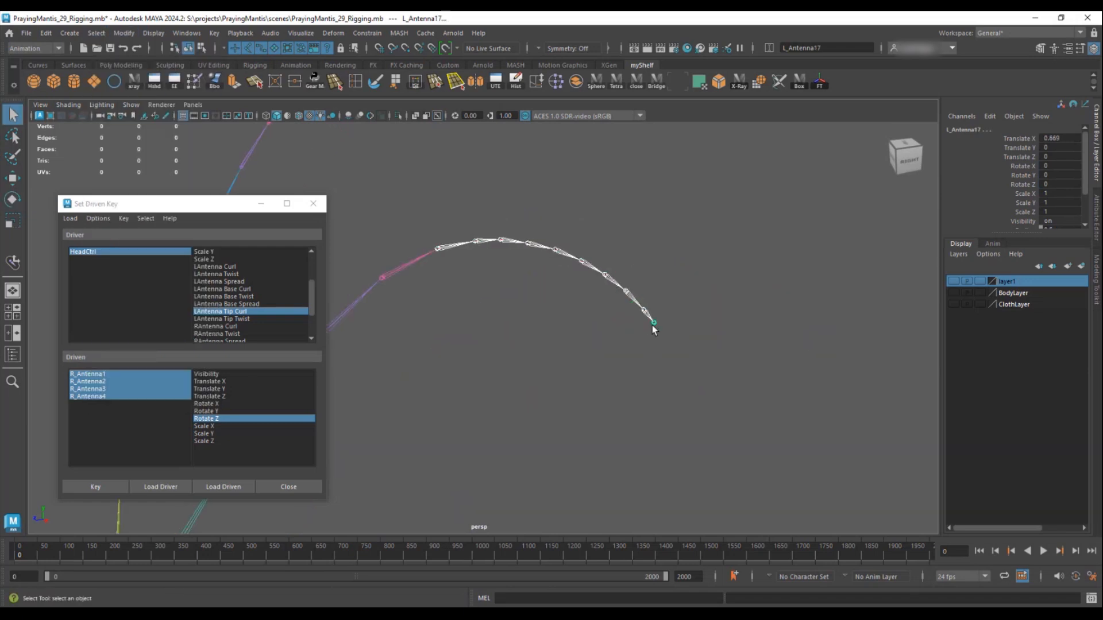
{"action": "left_click", "coordinate": [212, 487]}
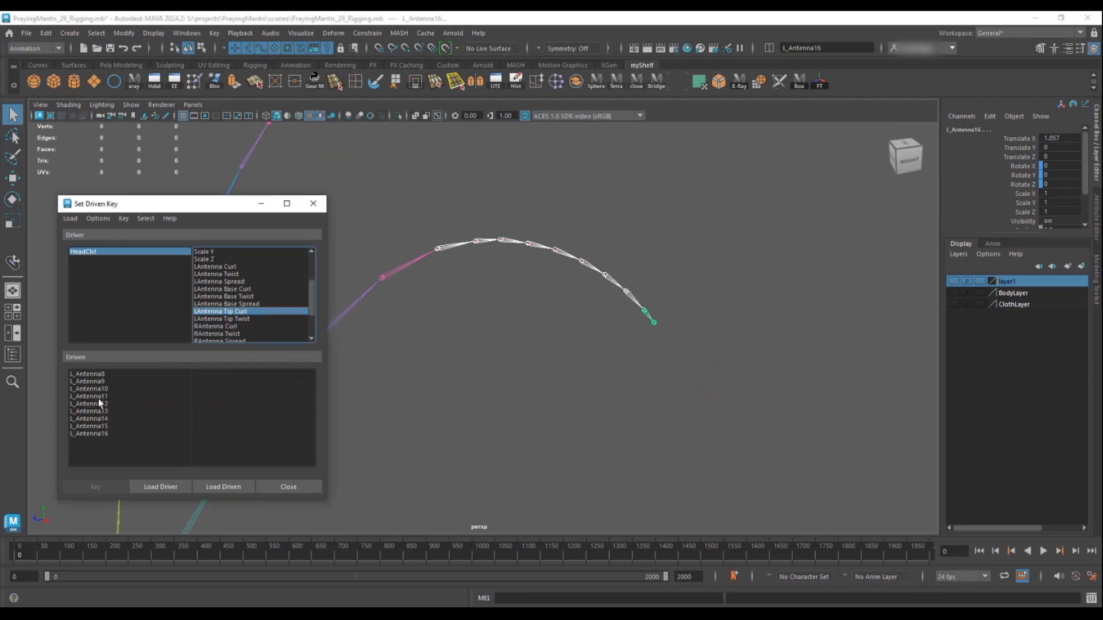
{"action": "left_click_drag", "start_coordinate": [96, 374], "coordinate": [94, 432]}
{"action": "left_click_drag", "start_coordinate": [368, 374], "coordinate": [419, 365], "text": "alt"}
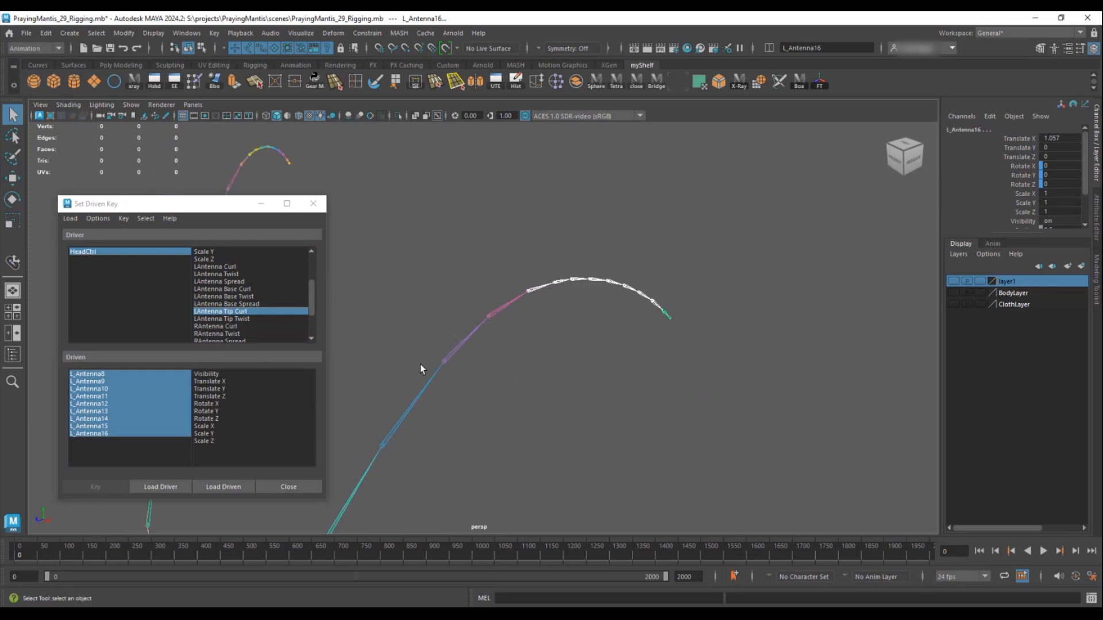
- Pair LAntenna Tip Curl as driver with Rotate Y of L_Antenna8 to L_Antenna16 and key the neutral pose
{"action": "left_click", "coordinate": [208, 411]}
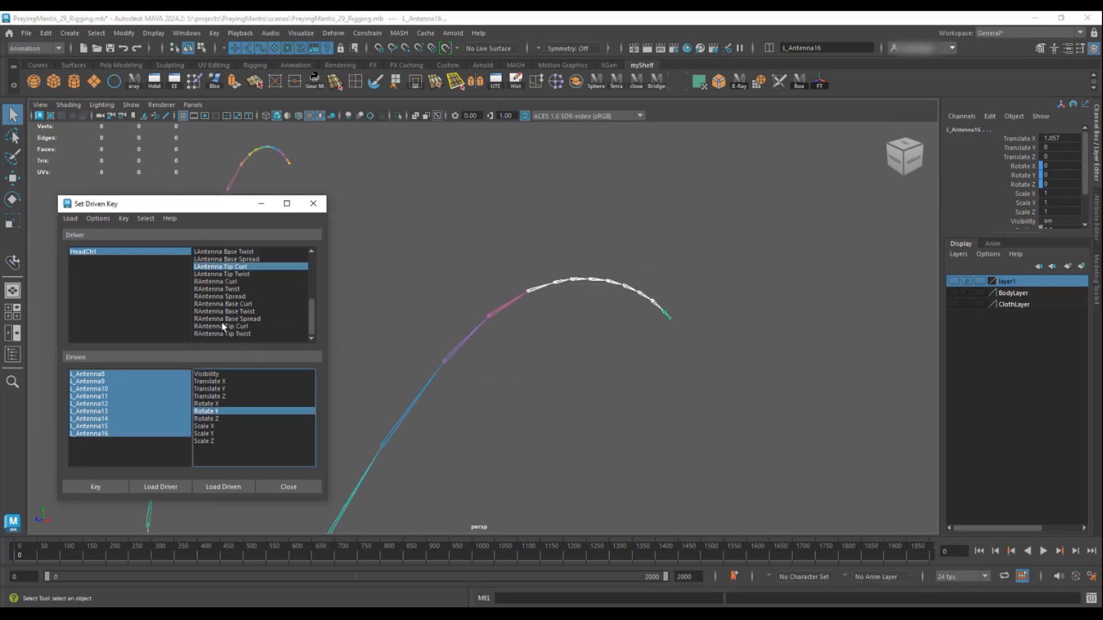
{"action": "scroll", "coordinate": [224, 327], "scroll_direction": "down", "scroll_amount": 2}
{"action": "left_click", "coordinate": [222, 326]}
{"action": "scroll", "coordinate": [222, 319], "scroll_direction": "up", "scroll_amount": 1}
{"action": "left_click", "coordinate": [221, 290]}
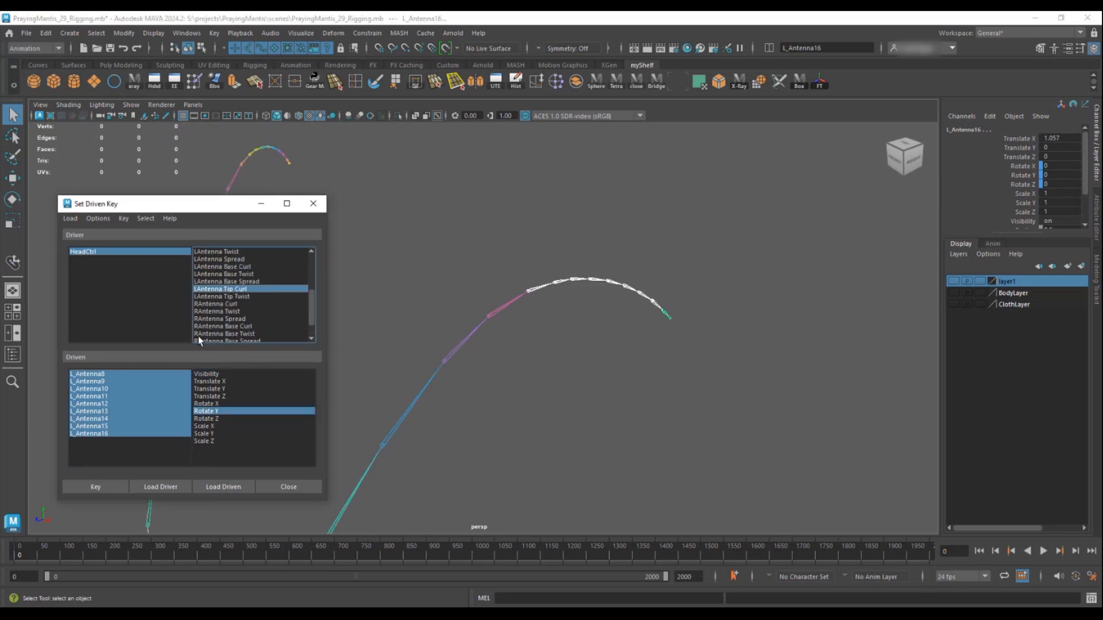
{"action": "left_click", "coordinate": [94, 487]}
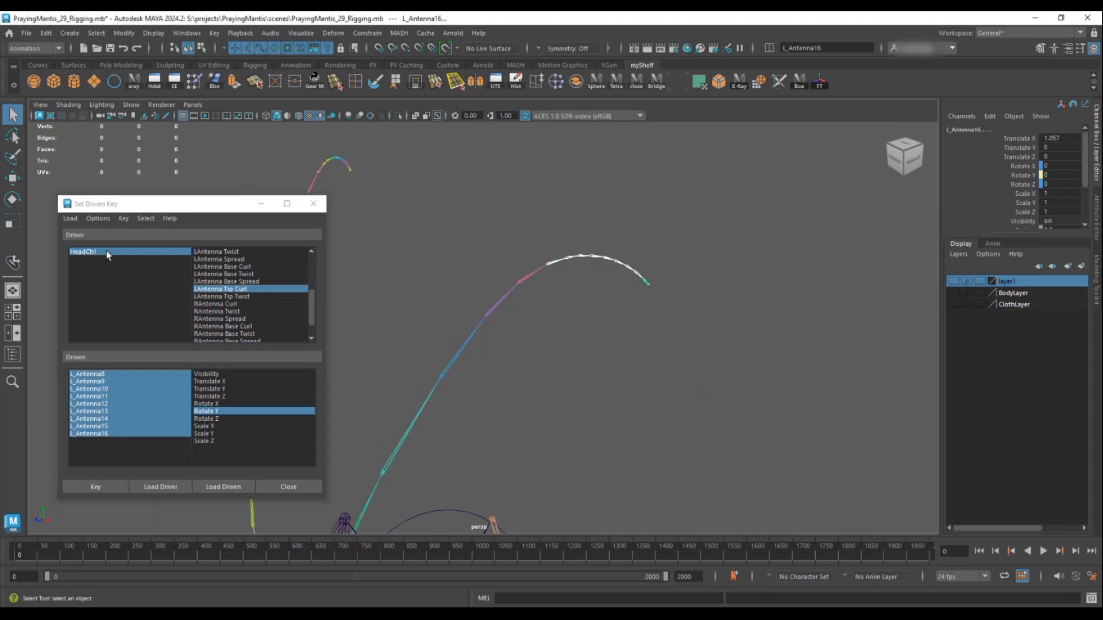
- Raise HeadCtrl's LAntenna Tip Curl to its positive limit and select the driven joints L_Antenna8 to L_Antenna16 for rotating
{"action": "left_click", "coordinate": [83, 253]}
{"action": "scroll", "coordinate": [1040, 198], "scroll_direction": "down", "scroll_amount": 3}
{"action": "left_click", "coordinate": [1017, 208]}
{"action": "left_click", "coordinate": [98, 434]}
{"action": "scroll", "coordinate": [517, 310], "scroll_direction": "down", "scroll_amount": 3}
{"action": "scroll", "coordinate": [514, 325], "scroll_direction": "up", "scroll_amount": 3}
{"action": "left_click_drag", "start_coordinate": [92, 374], "coordinate": [92, 433]}
{"action": "key", "text": "e"}
- Rotate L_Antenna8 to L_Antenna16 to about 20 in Rotate Y and key the curled tip pose
{"action": "left_click_drag", "start_coordinate": [614, 357], "coordinate": [568, 396], "text": "alt"}
{"action": "left_click_drag", "start_coordinate": [685, 245], "coordinate": [703, 245]}
{"action": "left_click_drag", "start_coordinate": [706, 291], "coordinate": [772, 269], "text": "alt"}
{"action": "scroll", "coordinate": [1065, 152], "scroll_direction": "up", "scroll_amount": 1}
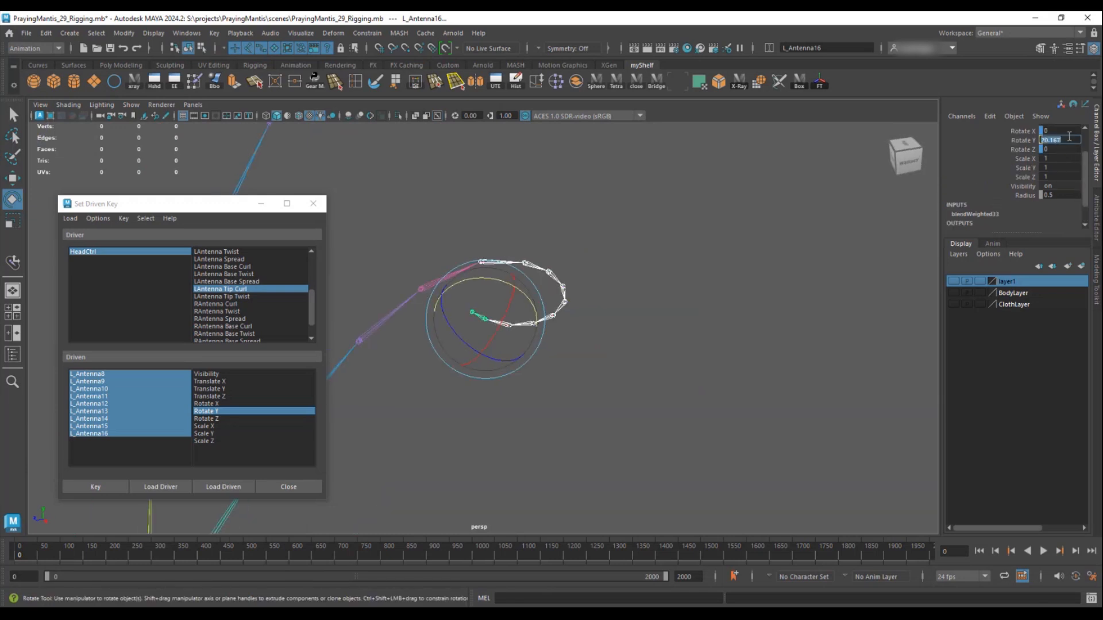
{"action": "left_click_drag", "start_coordinate": [678, 284], "coordinate": [730, 299], "text": "alt"}
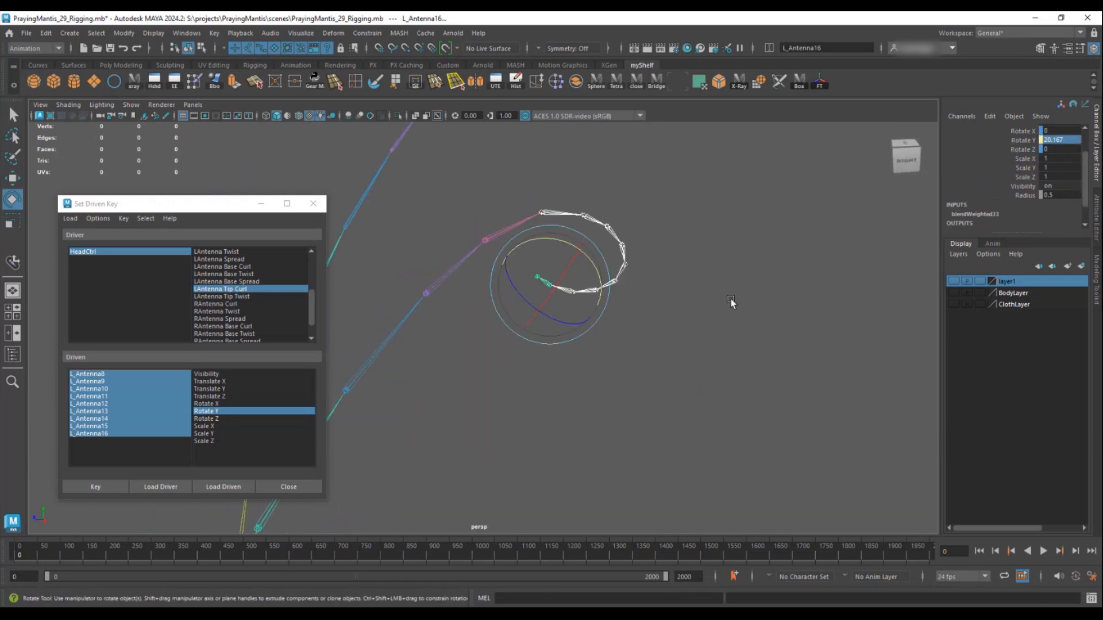
{"action": "key", "text": "2"}
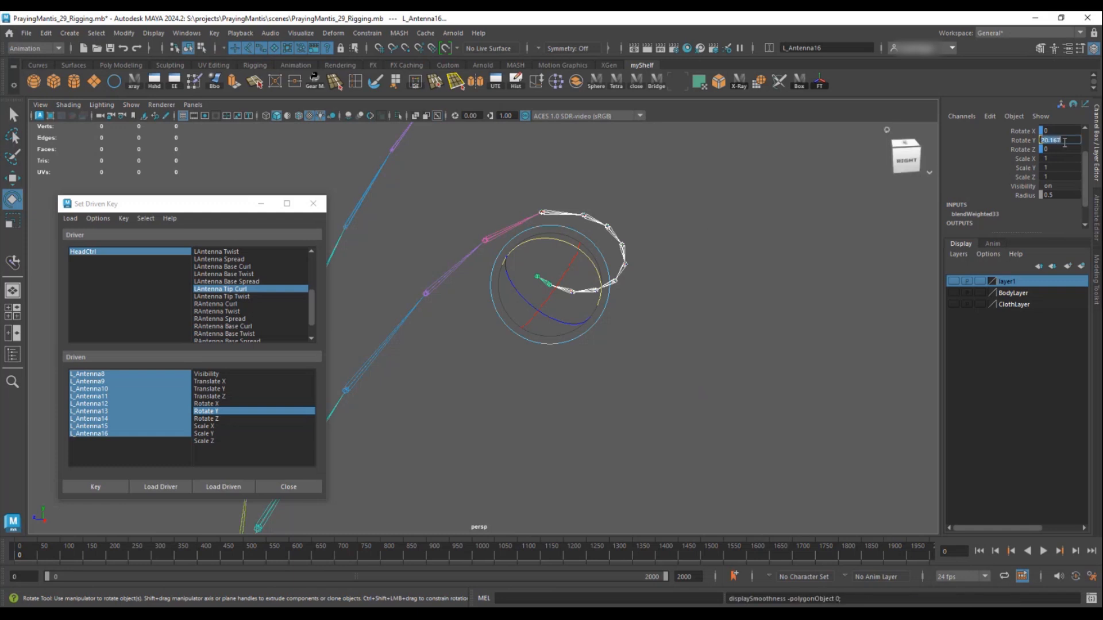
{"action": "key", "text": "Return"}
{"action": "left_click", "coordinate": [95, 487]}
- Lower HeadCtrl's LAntenna Tip Curl to -10 and select L_Antenna8 to L_Antenna16 for rotating
{"action": "left_click", "coordinate": [89, 255]}
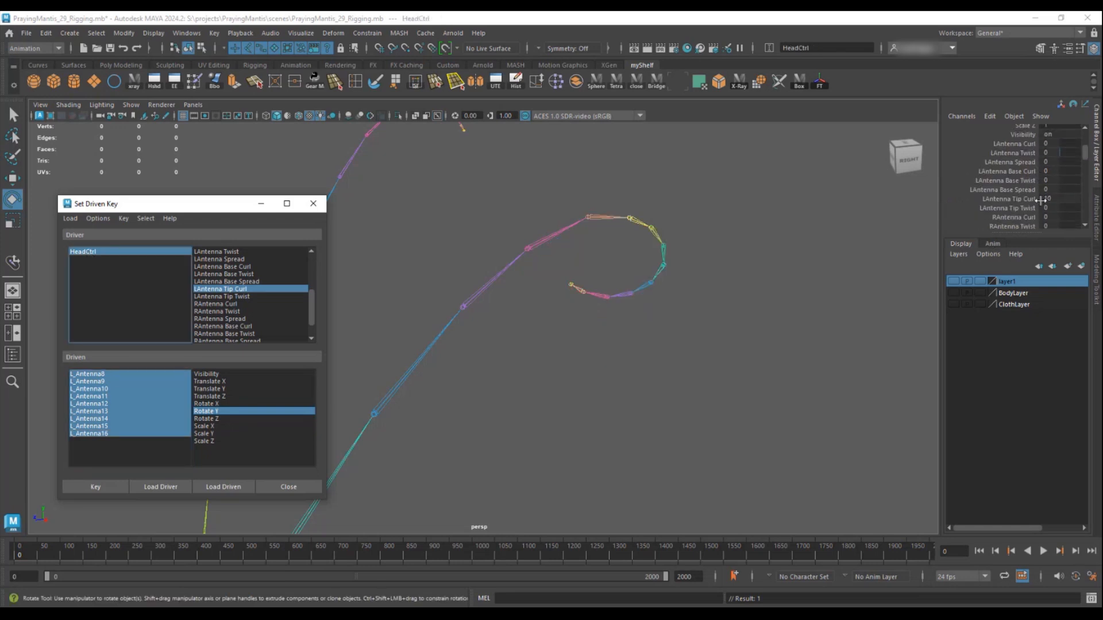
{"action": "middle_click_drag", "start_coordinate": [780, 224], "coordinate": [602, 210]}
{"action": "left_click_drag", "start_coordinate": [80, 375], "coordinate": [107, 435]}
{"action": "key", "text": "e"}
- Set Rotate Y of L_Antenna8 to L_Antenna16 to -20 and key the reverse curl pose
{"action": "left_click_drag", "start_coordinate": [768, 275], "coordinate": [809, 183]}
{"action": "left_click_drag", "start_coordinate": [607, 272], "coordinate": [677, 286], "text": "alt"}
{"action": "scroll", "coordinate": [1057, 172], "scroll_direction": "up", "scroll_amount": 2}
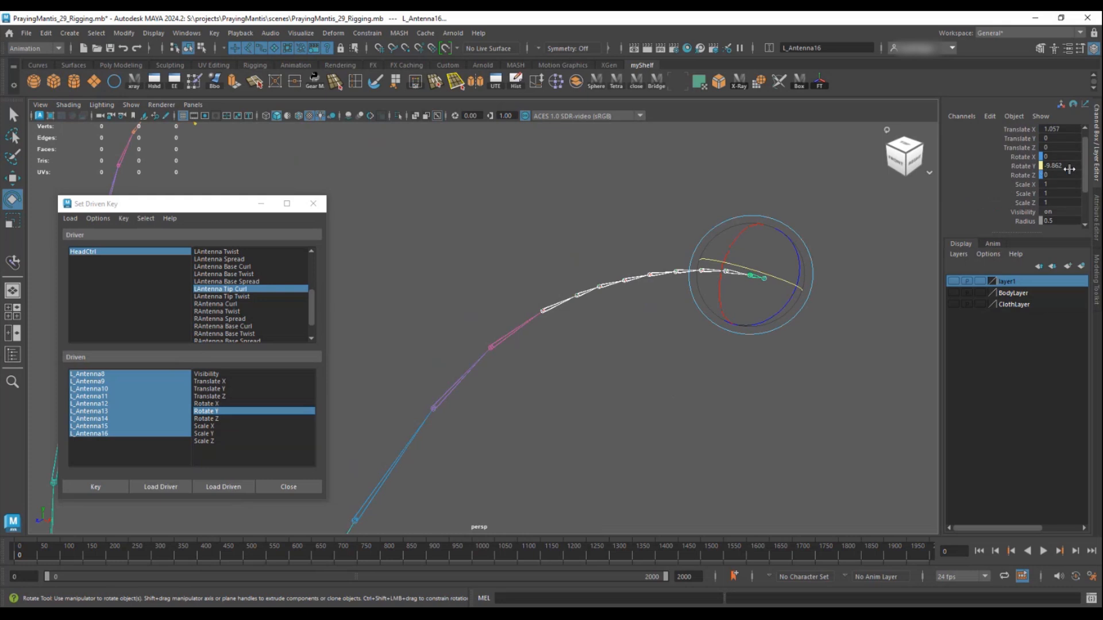
{"action": "left_click", "coordinate": [1064, 166]}
{"action": "type", "text": "-20"}
{"action": "key", "text": "Return"}
{"action": "left_click_drag", "start_coordinate": [707, 336], "coordinate": [744, 280], "text": "alt"}
{"action": "middle_click_drag", "start_coordinate": [744, 278], "coordinate": [671, 302], "text": "alt"}
{"action": "left_click", "coordinate": [99, 487]}
- Test the left antenna's LAntenna Tip Curl on HeadCtrl through its range and reset it to 0
{"action": "left_click", "coordinate": [90, 252]}
{"action": "scroll", "coordinate": [1025, 178], "scroll_direction": "down", "scroll_amount": 3}
{"action": "left_click", "coordinate": [1009, 173]}
{"action": "middle_click_drag", "start_coordinate": [908, 219], "coordinate": [744, 236]}
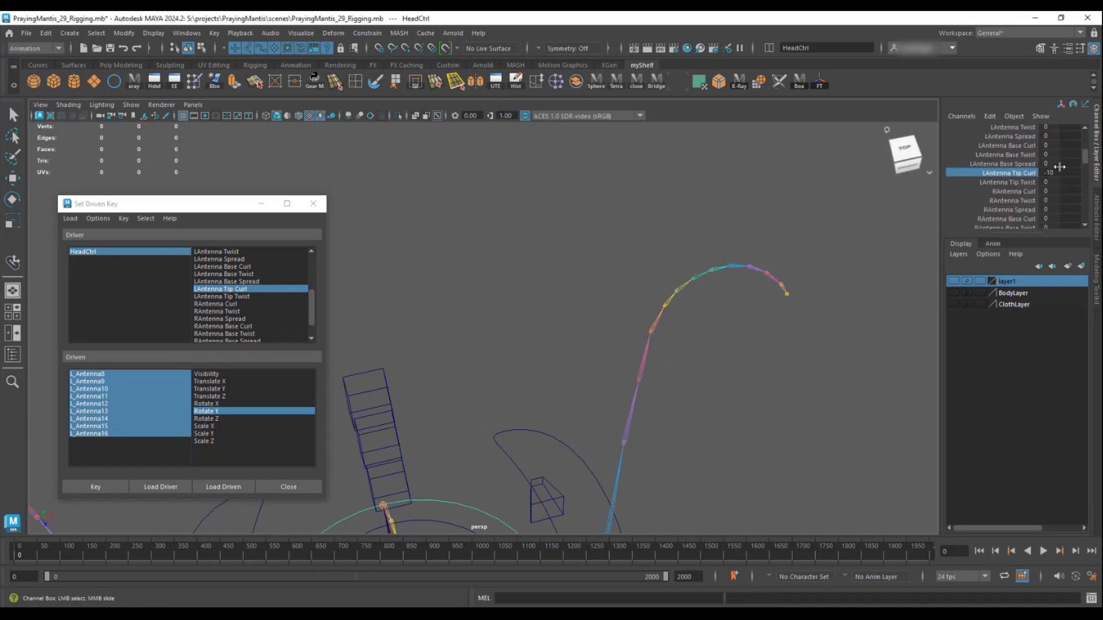
{"action": "left_click", "coordinate": [1059, 173]}
{"action": "type", "text": "0"}
{"action": "key", "text": "Return"}
{"action": "mouse_move", "coordinate": [375, 332]}
{"action": "left_mouse_down", "text": "alt"}
{"action": "mouse_move", "coordinate": [386, 320]}
{"action": "mouse_move", "coordinate": [368, 330]}
{"action": "left_mouse_up", "text": "alt"}
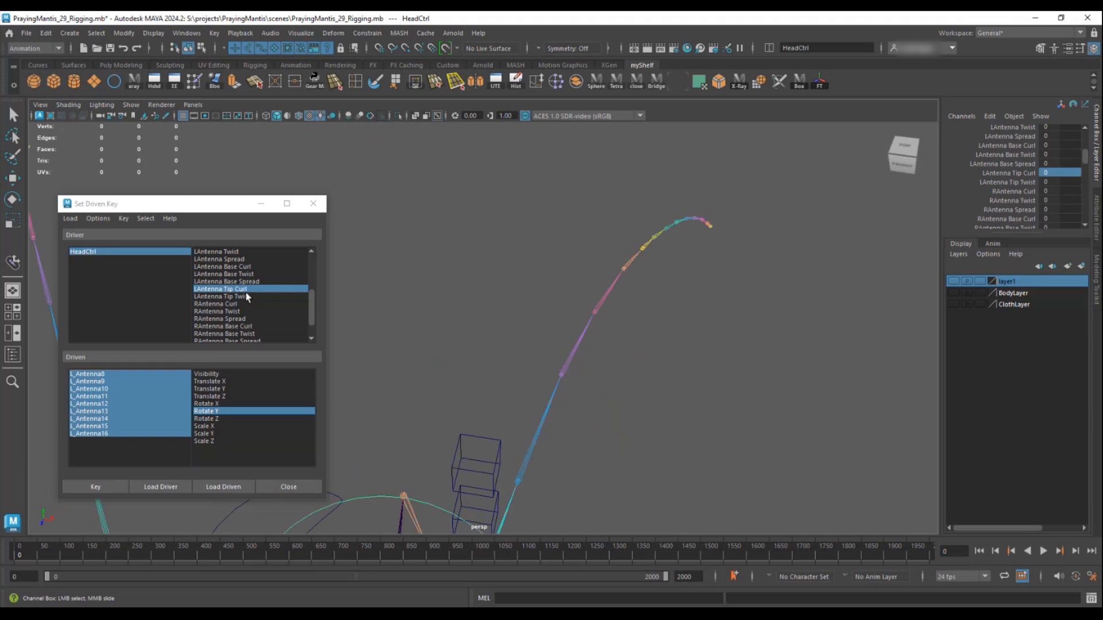
- Pair LAntenna Tip Twist as driver with Rotate X of L_Antenna8 to L_Antenna16 and key the neutral pose
{"action": "left_click", "coordinate": [241, 297]}
{"action": "left_click", "coordinate": [213, 404]}
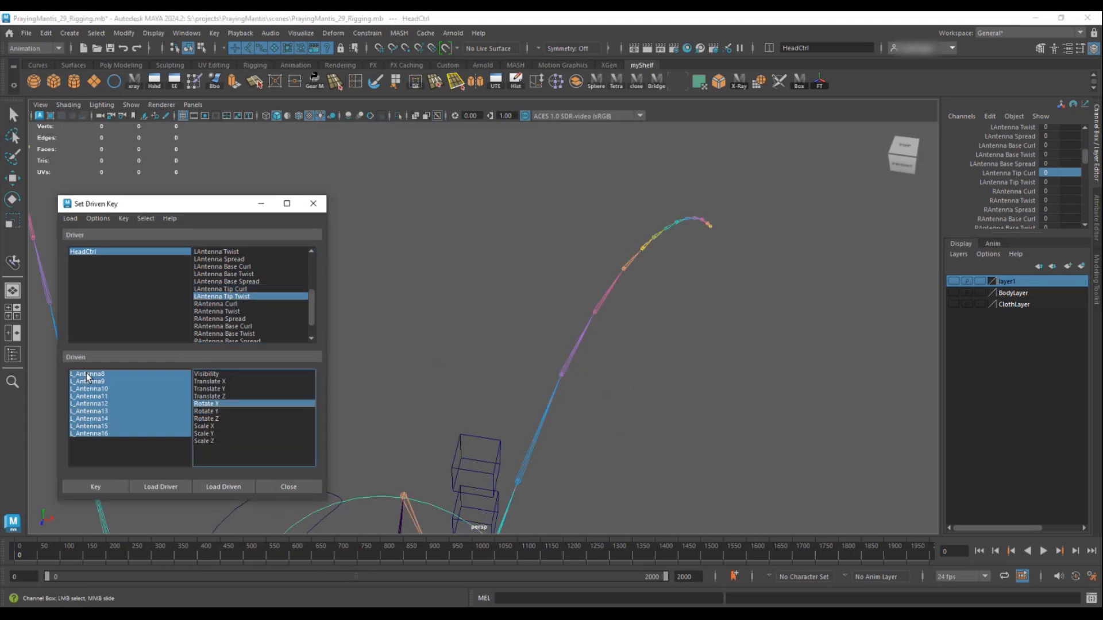
{"action": "left_click_drag", "start_coordinate": [86, 374], "coordinate": [91, 435]}
{"action": "left_click", "coordinate": [214, 405]}
{"action": "left_click_drag", "start_coordinate": [712, 357], "coordinate": [739, 344], "text": "alt"}
{"action": "left_click", "coordinate": [95, 487]}
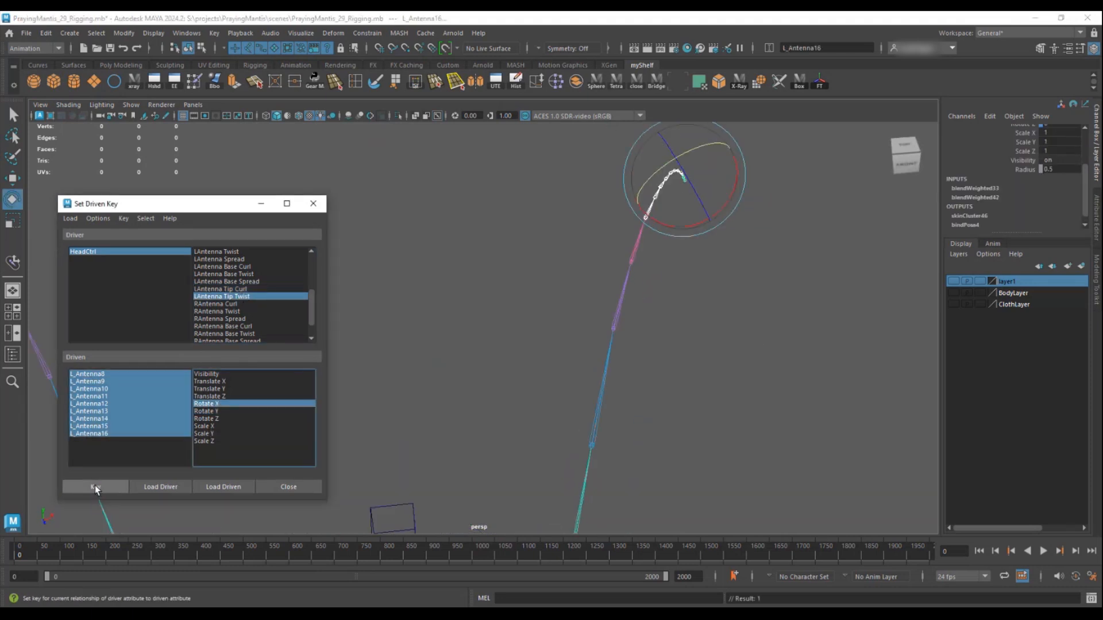
- With HeadCtrl's LAntenna Tip Twist raised to 10, key Rotate X of L_Antenna8 to L_Antenna16 at -20
{"action": "left_click", "coordinate": [102, 295]}
{"action": "scroll", "coordinate": [987, 187], "scroll_direction": "down", "scroll_amount": 5}
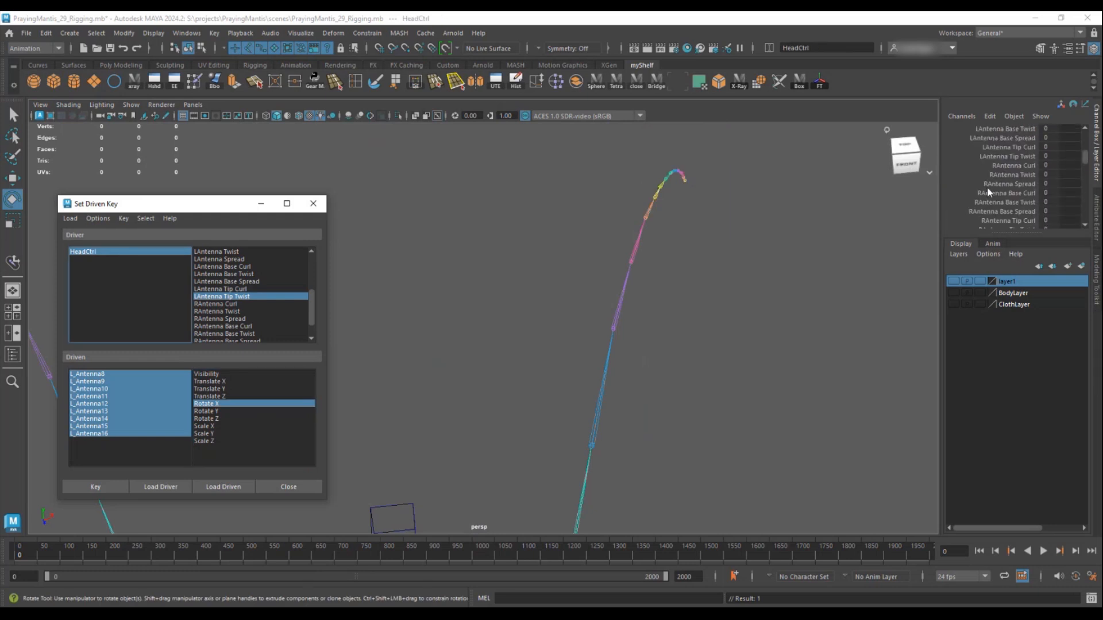
{"action": "left_click_drag", "start_coordinate": [89, 374], "coordinate": [92, 434]}
{"action": "left_click_drag", "start_coordinate": [701, 220], "coordinate": [737, 250], "text": "alt"}
{"action": "scroll", "coordinate": [1070, 154], "scroll_direction": "up", "scroll_amount": 3}
{"action": "left_click", "coordinate": [1067, 166]}
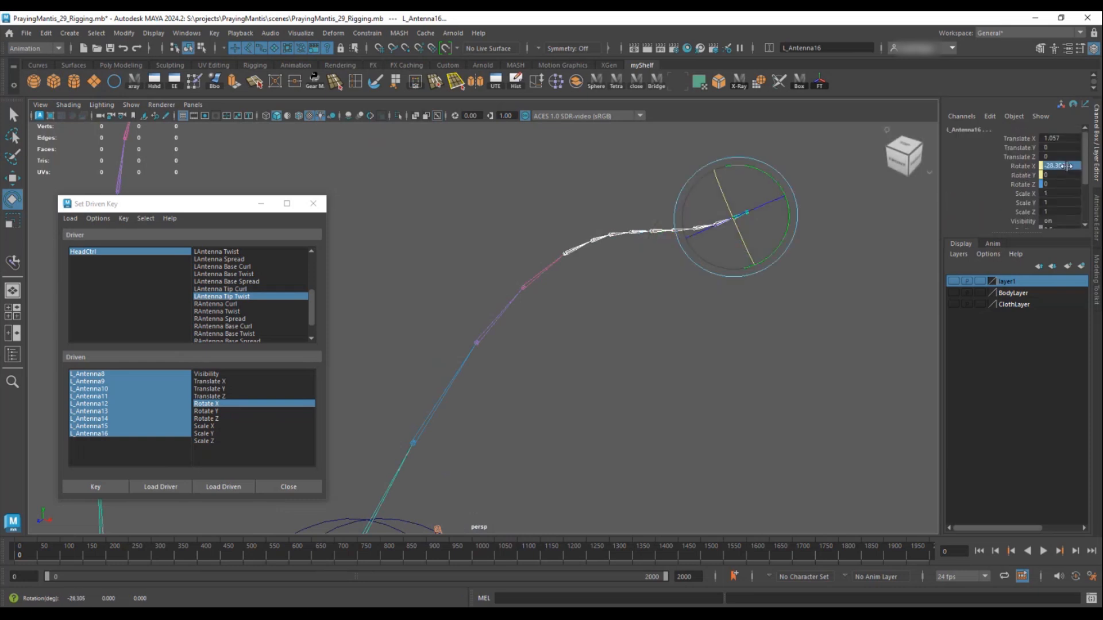
{"action": "type", "text": "-20"}
{"action": "key", "text": "Return"}
{"action": "left_click_drag", "start_coordinate": [646, 350], "coordinate": [649, 326], "text": "alt"}
{"action": "left_click", "coordinate": [90, 490]}
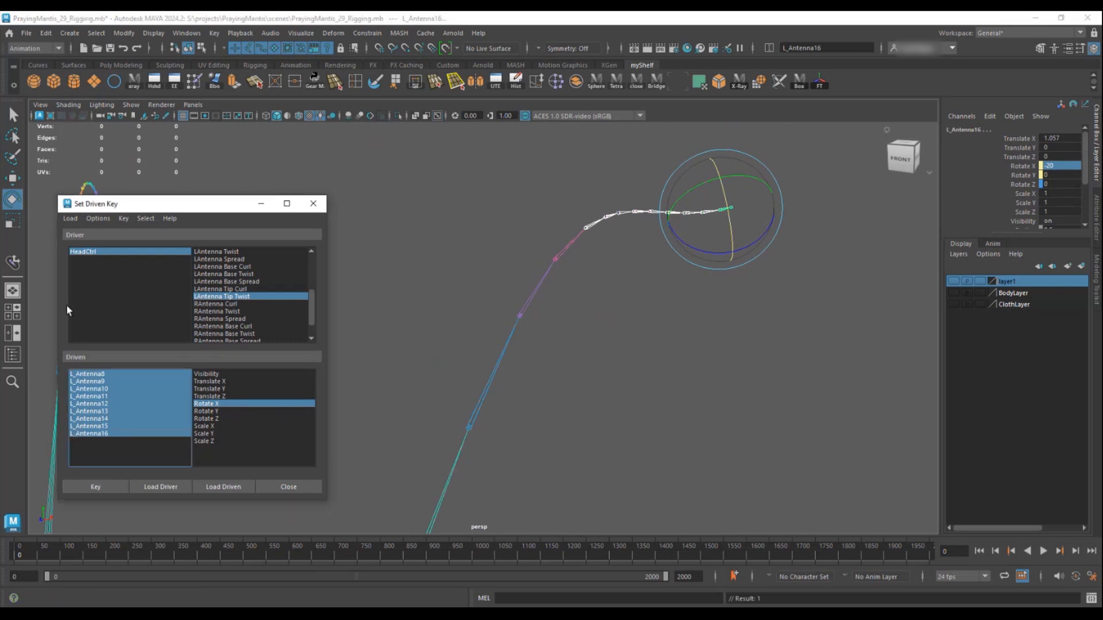
- Select HeadCtrl and lower LAntenna Tip Twist to its negative limit
{"action": "left_click", "coordinate": [84, 251]}
{"action": "scroll", "coordinate": [1023, 192], "scroll_direction": "down", "scroll_amount": 4}
{"action": "left_click", "coordinate": [1024, 191]}
{"action": "middle_click_drag", "start_coordinate": [780, 230], "coordinate": [725, 231]}
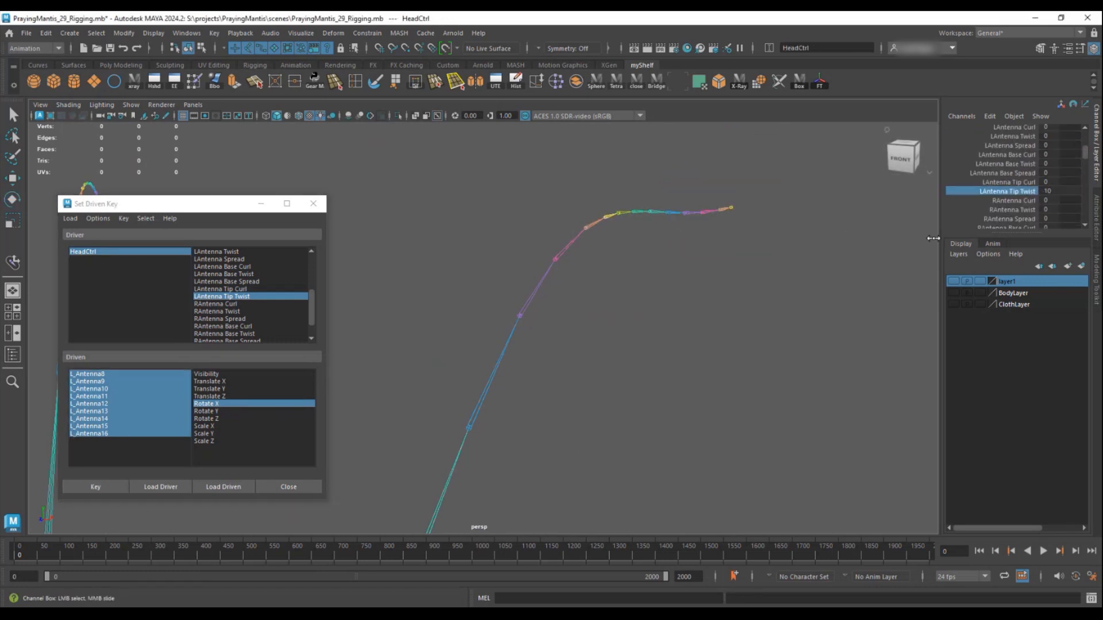
- Set Rotate X of L_Antenna8 to L_Antenna16 to 20 and key the opposite twist pose
{"action": "left_click_drag", "start_coordinate": [88, 377], "coordinate": [92, 436]}
{"action": "key", "text": "e"}
{"action": "left_click_drag", "start_coordinate": [722, 245], "coordinate": [718, 258]}
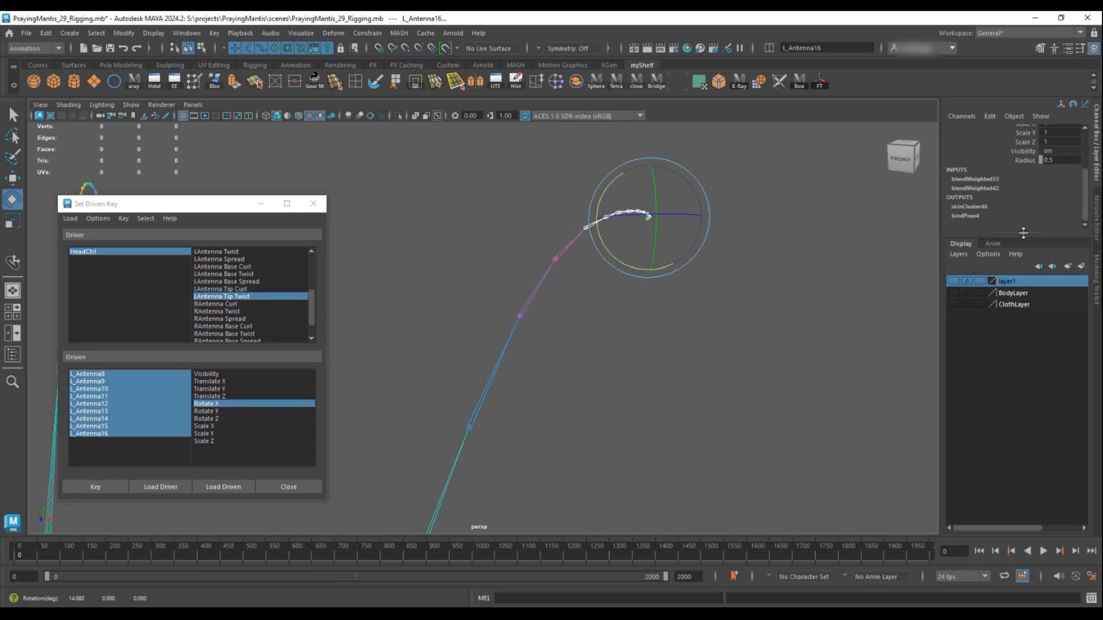
{"action": "scroll", "coordinate": [1067, 166], "scroll_direction": "up", "scroll_amount": 3}
{"action": "left_click", "coordinate": [1068, 166]}
{"action": "type", "text": "20"}
{"action": "key", "text": "Return"}
{"action": "left_click", "coordinate": [95, 490]}
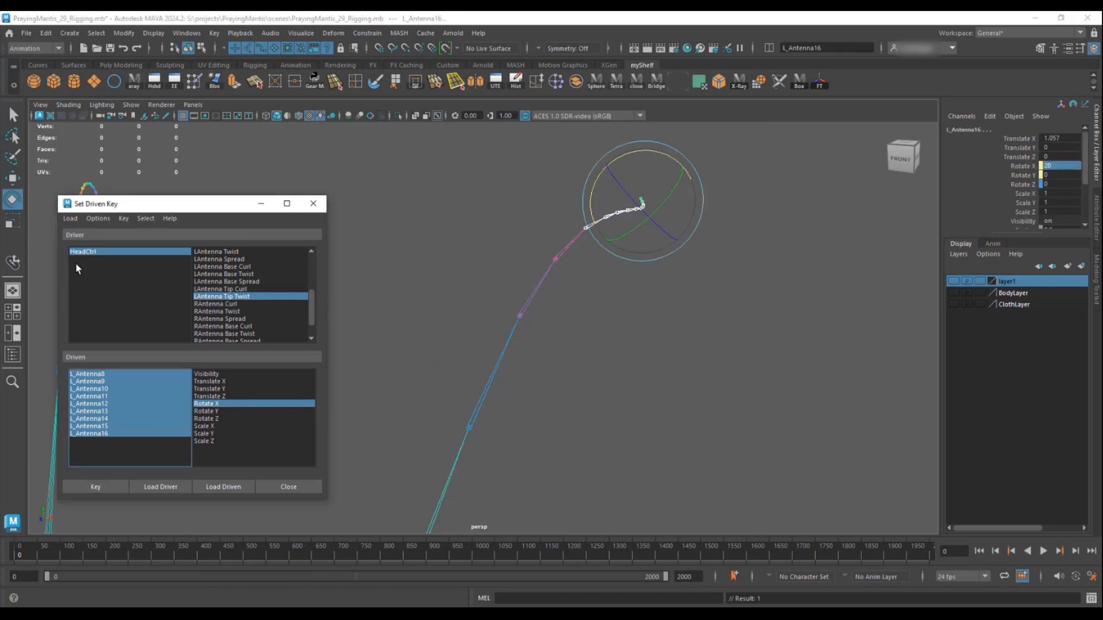
- Test LAntenna Tip Twist on HeadCtrl through its range and reset it to 0
{"action": "left_click", "coordinate": [81, 252]}
{"action": "scroll", "coordinate": [1025, 172], "scroll_direction": "down", "scroll_amount": 4}
{"action": "left_click", "coordinate": [1020, 218]}
{"action": "middle_click_drag", "start_coordinate": [770, 268], "coordinate": [795, 269]}
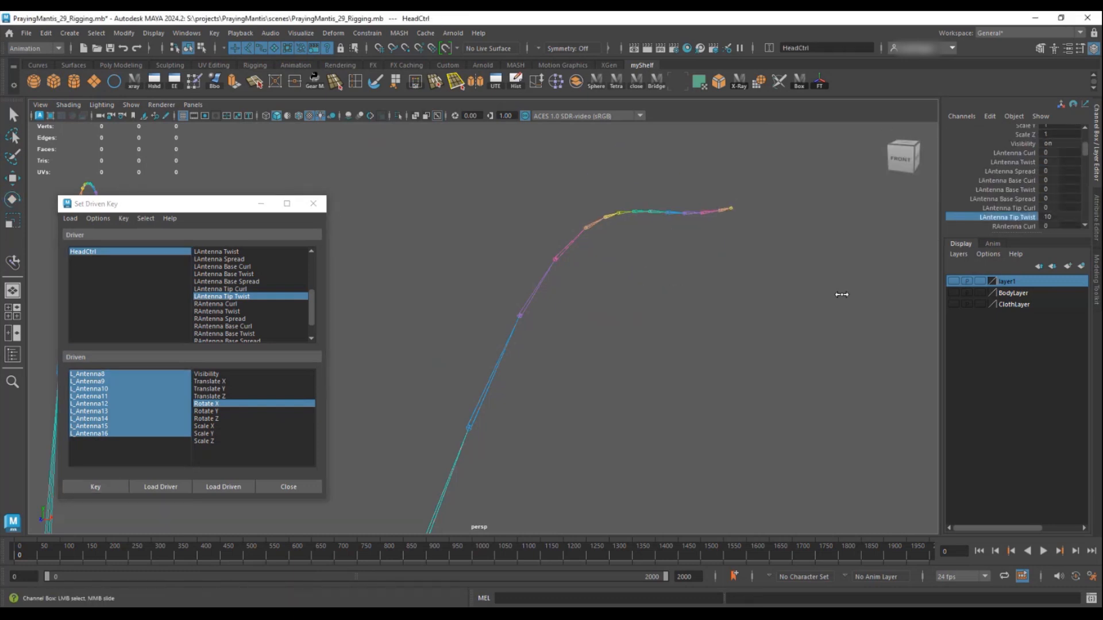
{"action": "left_click", "coordinate": [1058, 218]}
{"action": "type", "text": "0"}
{"action": "key", "text": "Return"}
- Select the right antenna's tip hierarchy from R_Antenna8 to R_Antenna16, leaving out the end joint
{"action": "left_click_drag", "start_coordinate": [799, 340], "coordinate": [523, 236], "text": "alt"}
{"action": "left_click", "coordinate": [520, 235]}
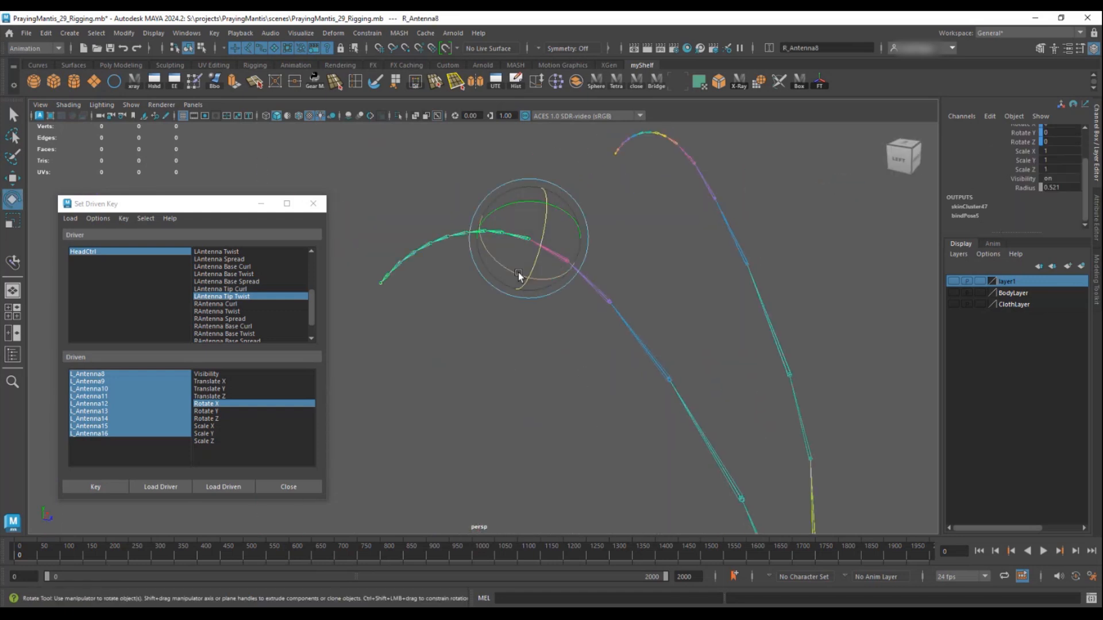
{"action": "scroll", "coordinate": [976, 178], "scroll_direction": "up", "scroll_amount": 3}
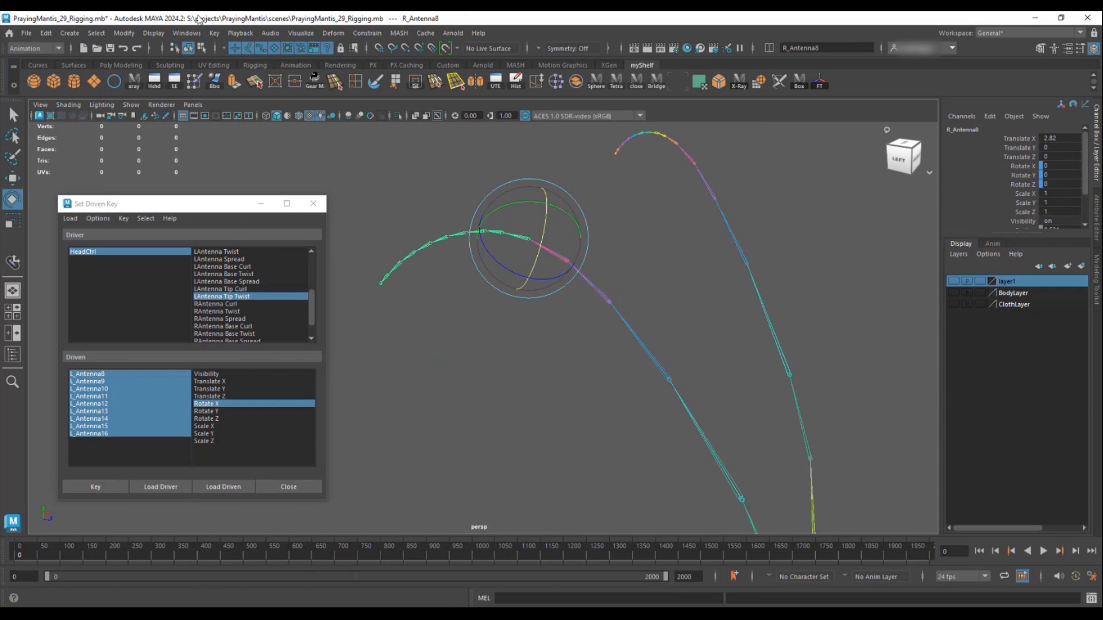
{"action": "left_click", "coordinate": [97, 33]}
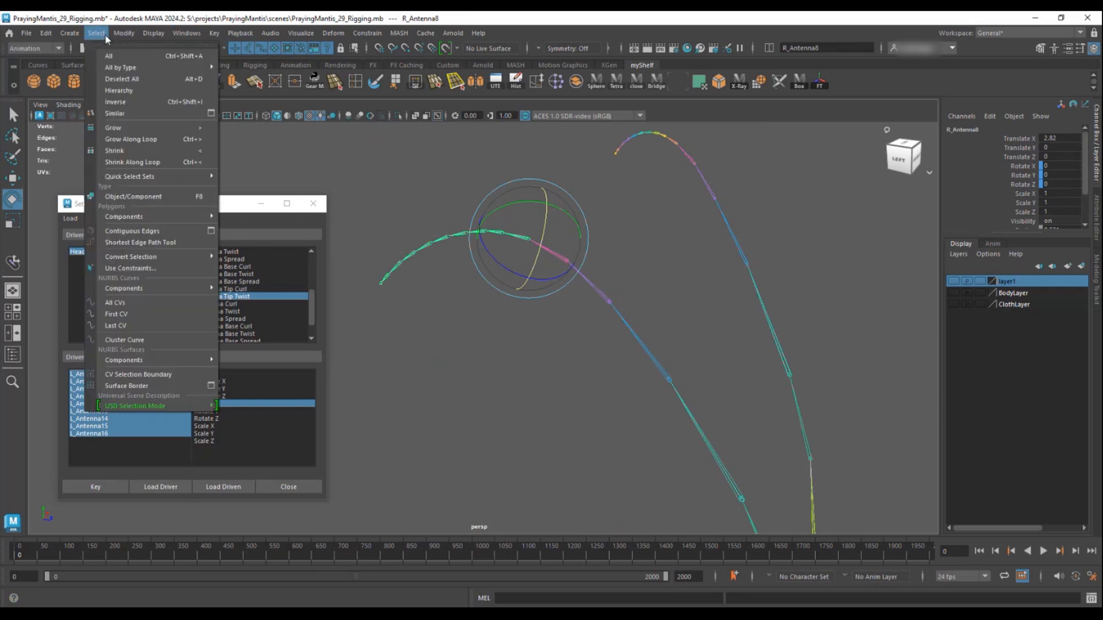
{"action": "left_click", "coordinate": [108, 103]}
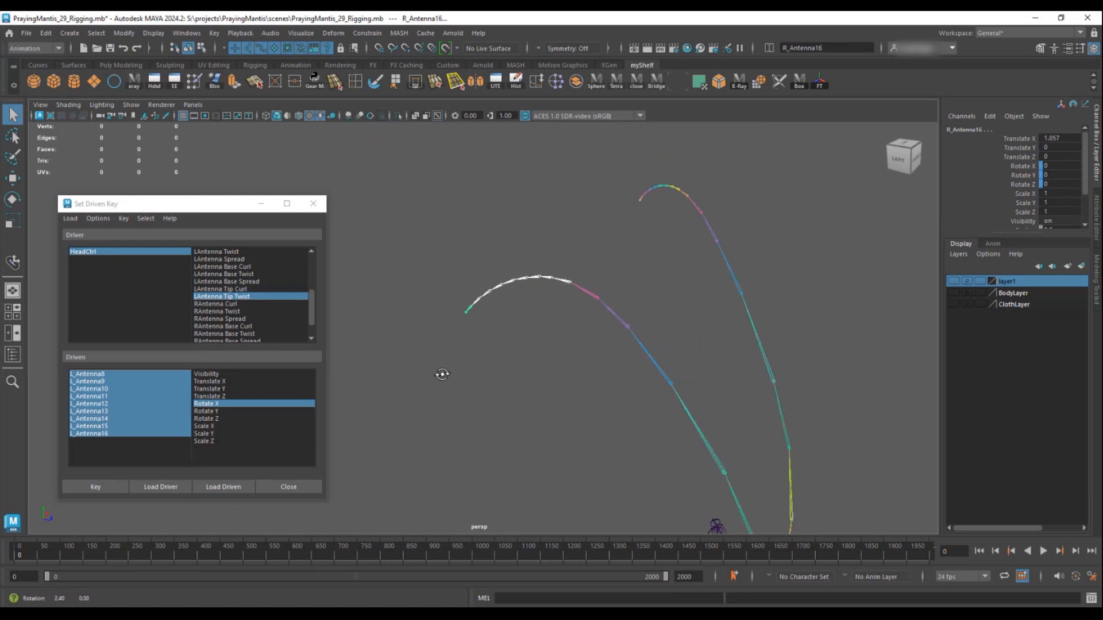
- Load R_Antenna8 to R_Antenna16 as the driven objects and choose RAntenna Tip Curl as the driver attribute
{"action": "left_click", "coordinate": [223, 487]}
{"action": "scroll", "coordinate": [220, 299], "scroll_direction": "down", "scroll_amount": 1}
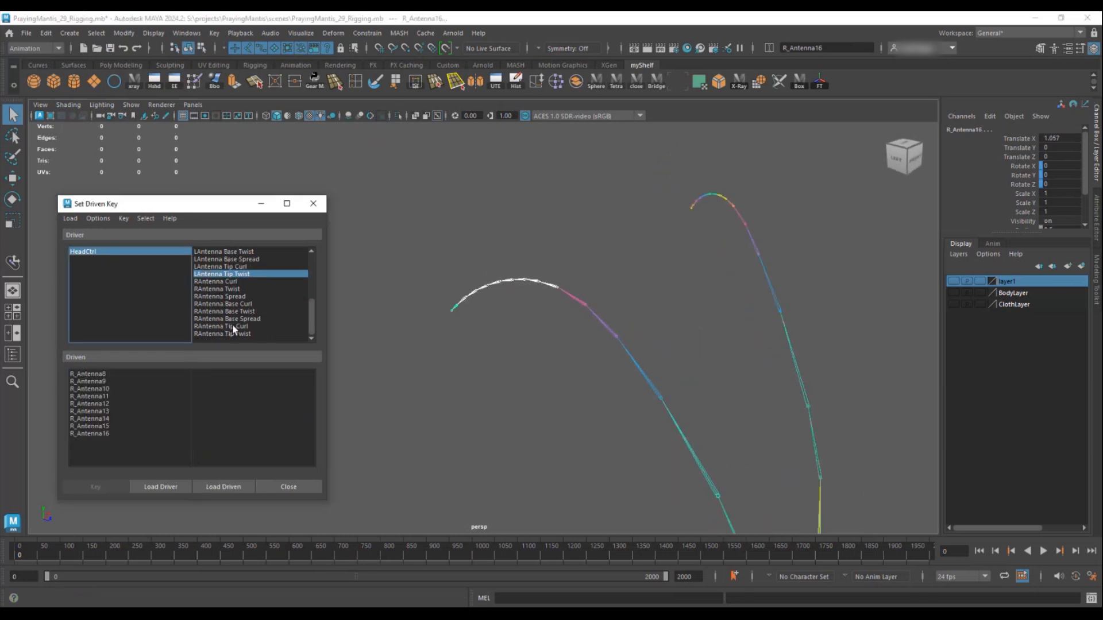
{"action": "left_click_drag", "start_coordinate": [102, 375], "coordinate": [95, 441]}
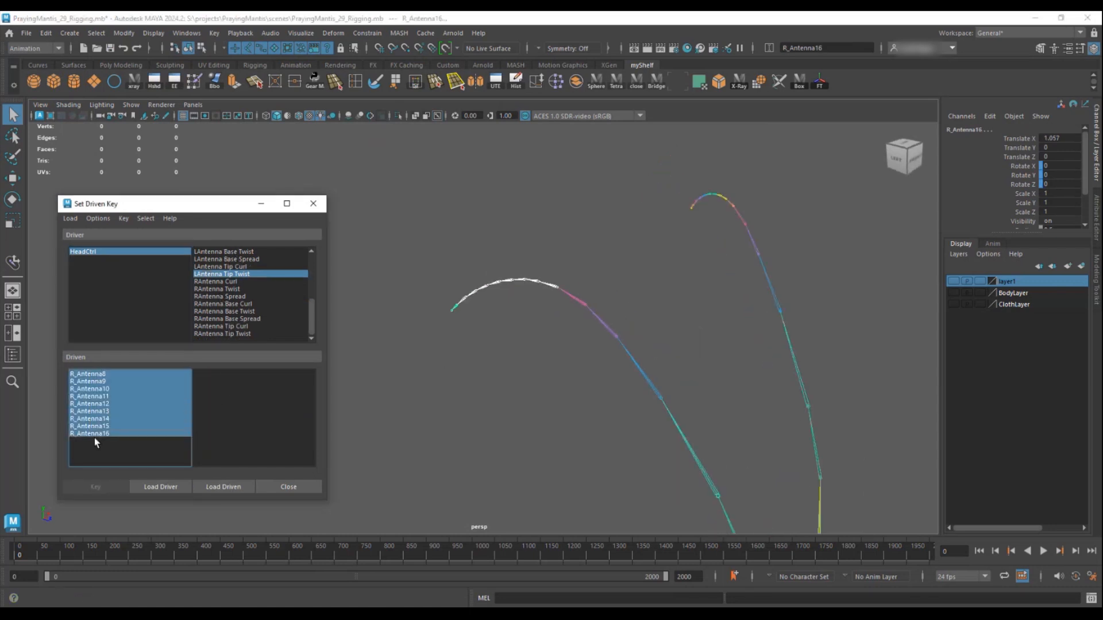
{"action": "left_click", "coordinate": [229, 326]}
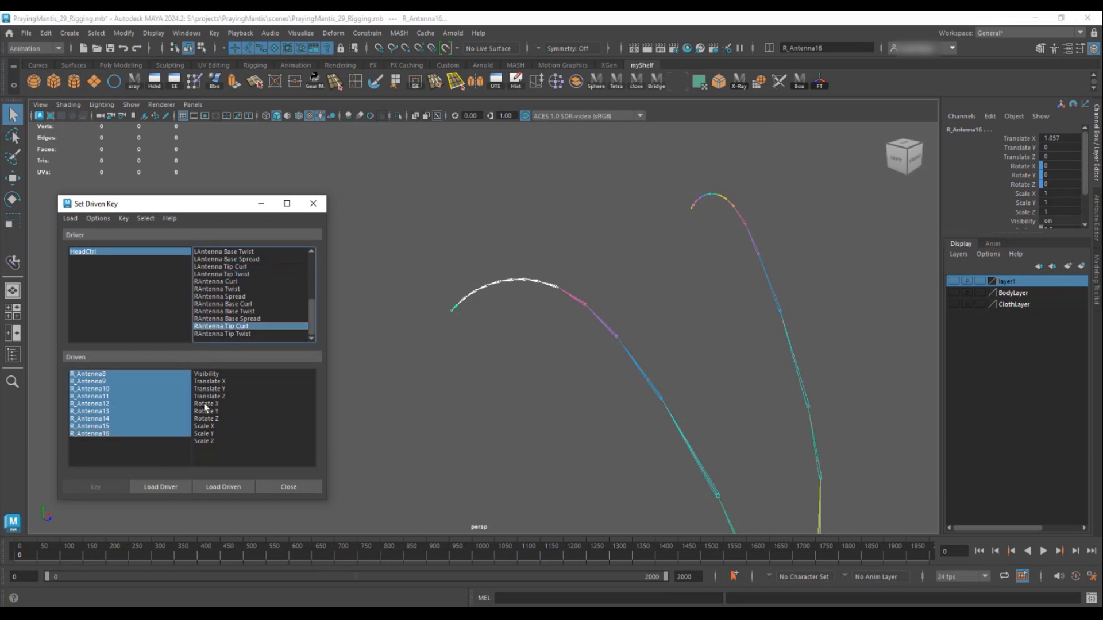
- Key R_Antenna8 to R_Antenna16 Rotate Y against RAntenna Tip Curl in the neutral pose and in a negative Rotate Y curl pose
{"action": "left_click", "coordinate": [207, 412]}
{"action": "left_click", "coordinate": [99, 487]}
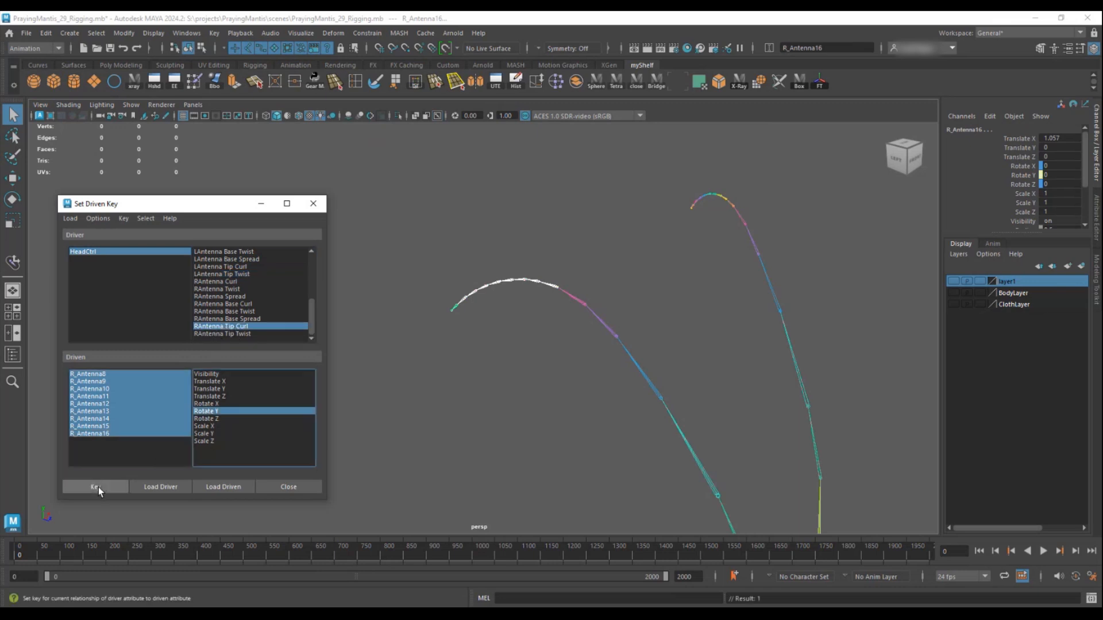
{"action": "left_click", "coordinate": [83, 253]}
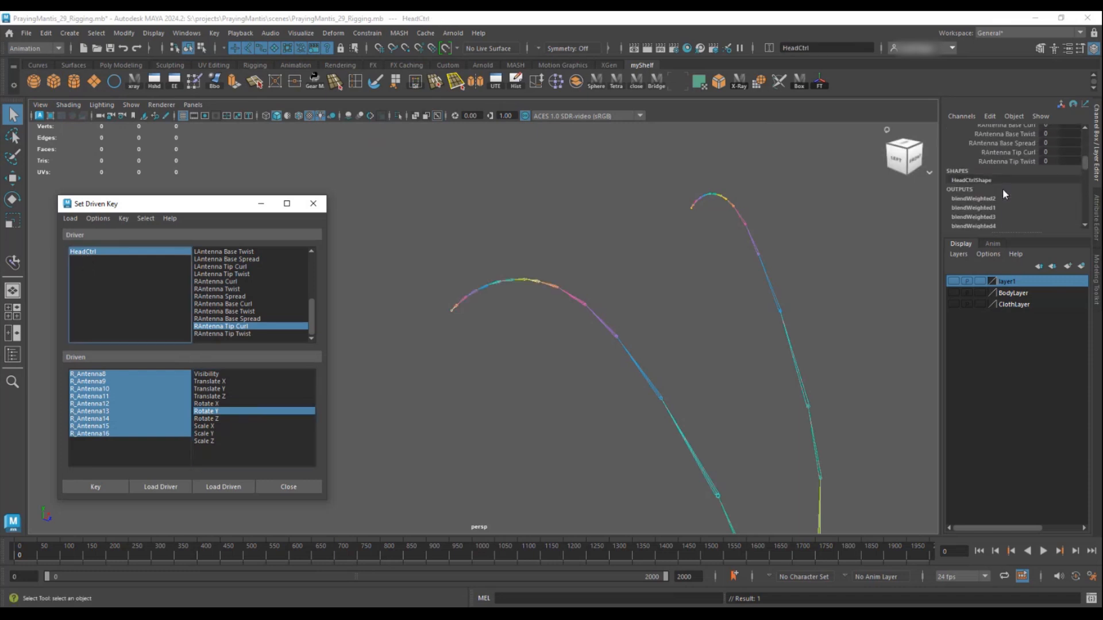
{"action": "left_click", "coordinate": [91, 381]}
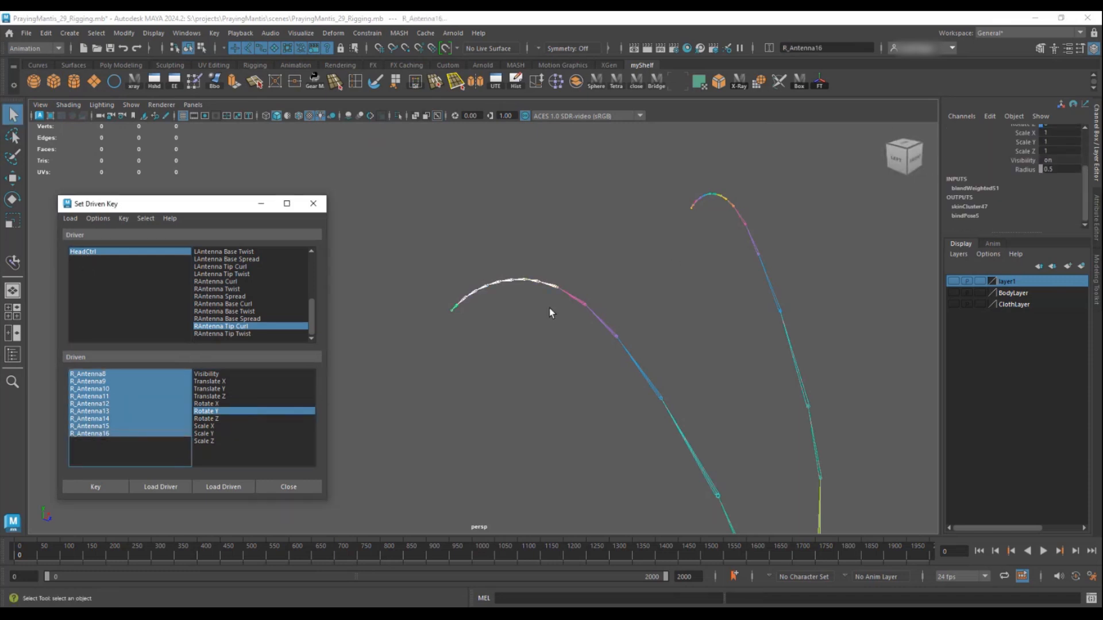
{"action": "key", "text": "e"}
{"action": "left_click_drag", "start_coordinate": [474, 275], "coordinate": [505, 301]}
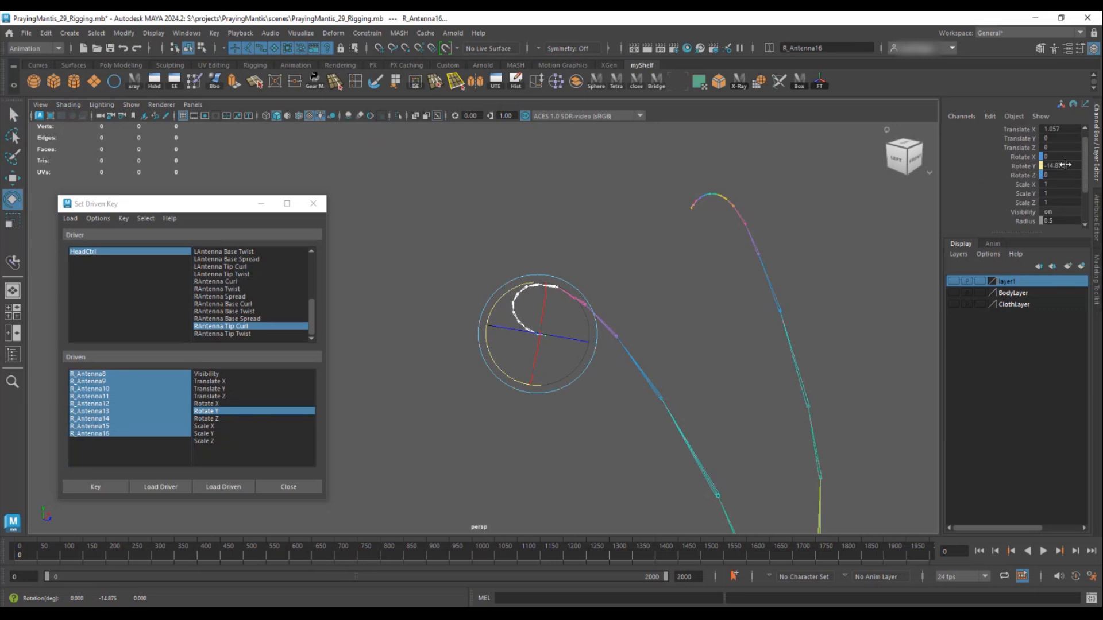
{"action": "left_click", "coordinate": [97, 487]}
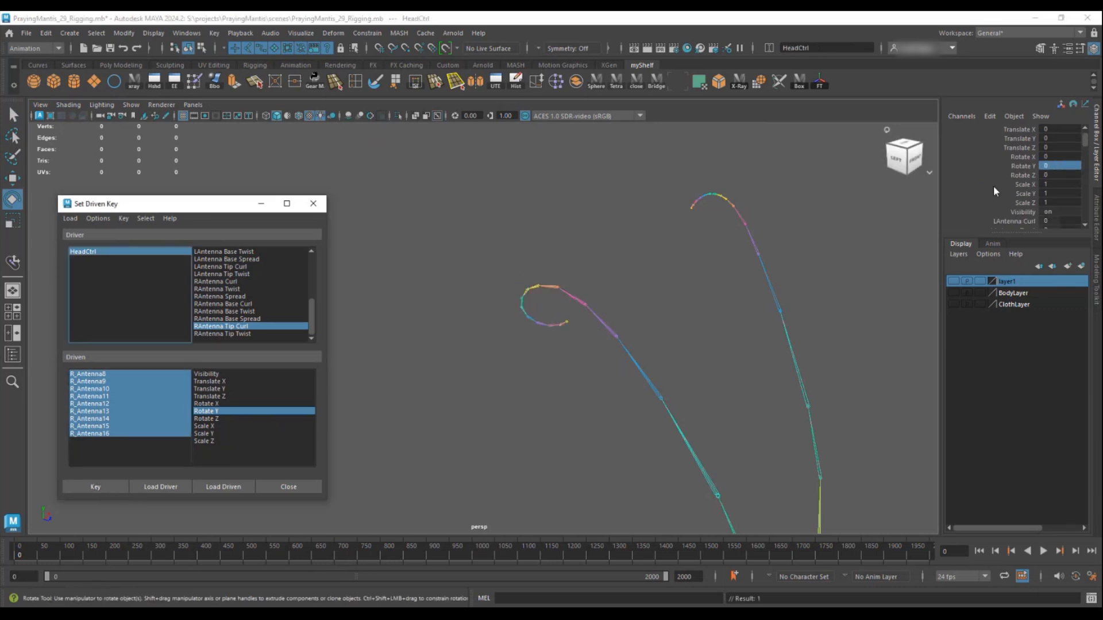
- Set Rotate Y of R_Antenna8 to R_Antenna16 to 20 and key the opposite tip curl pose
{"action": "scroll", "coordinate": [1022, 147], "scroll_direction": "down", "scroll_amount": 5}
{"action": "left_click_drag", "start_coordinate": [109, 375], "coordinate": [106, 433]}
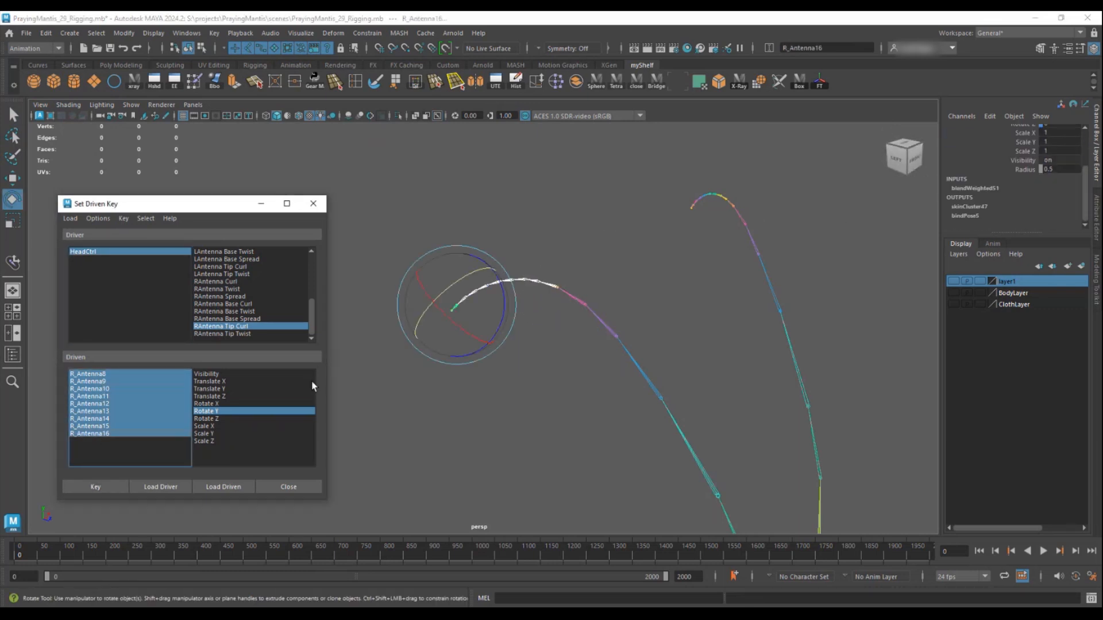
{"action": "double_click", "coordinate": [1061, 166]}
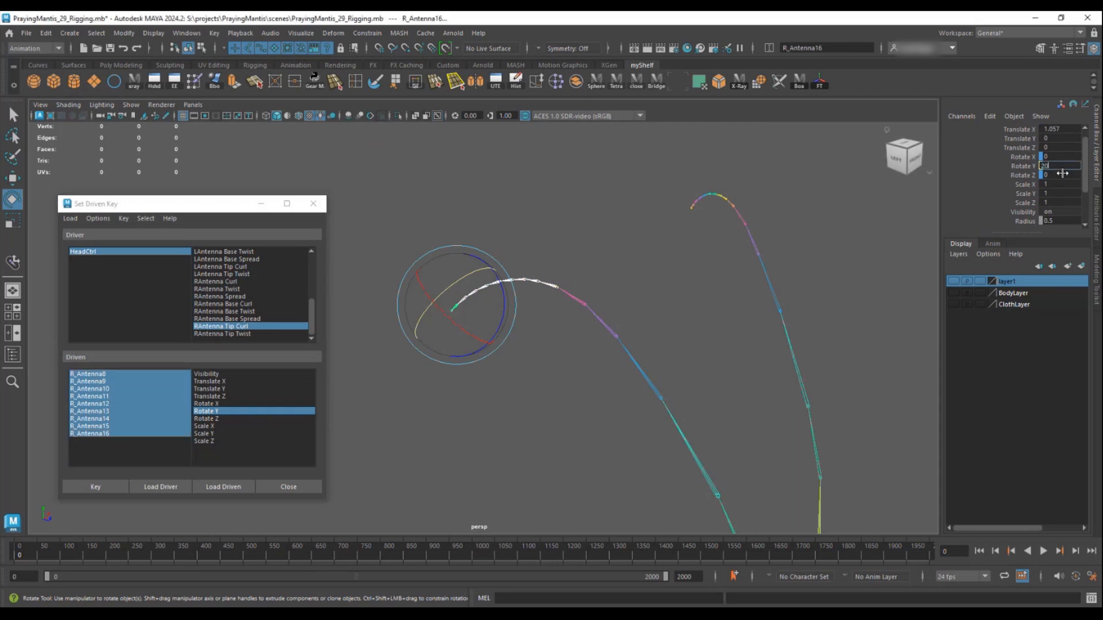
{"action": "type", "text": "20"}
{"action": "key", "text": "Return"}
{"action": "left_click", "coordinate": [118, 488]}
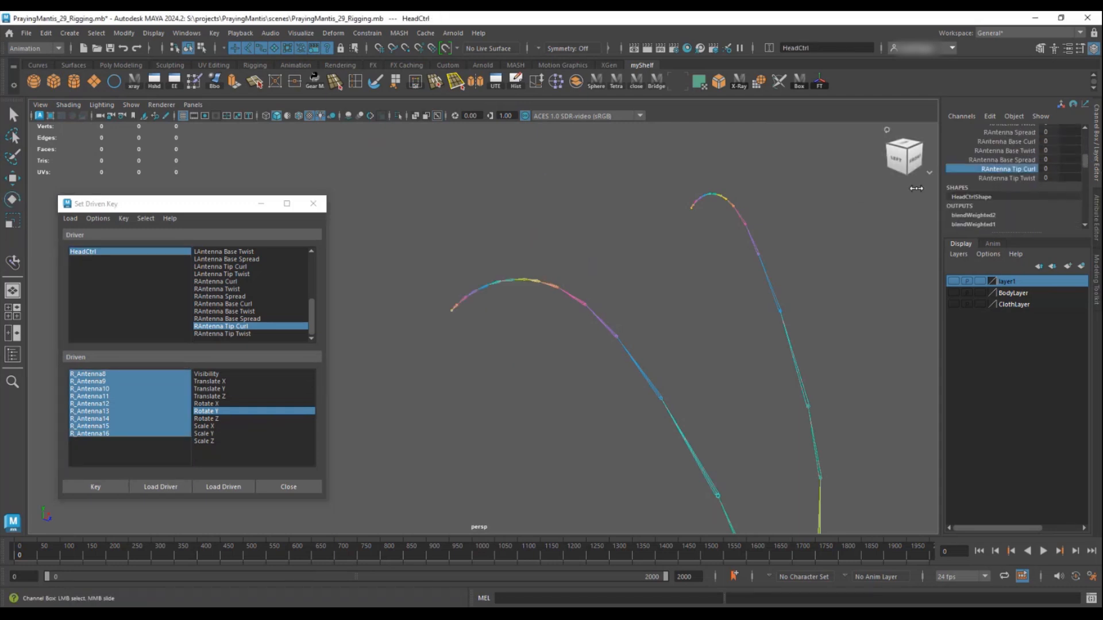
- Test RAntenna Tip Curl on HeadCtrl through its range and reset it to 0
{"action": "middle_click_drag", "start_coordinate": [918, 218], "coordinate": [808, 221]}
{"action": "left_click_drag", "start_coordinate": [808, 220], "coordinate": [630, 286], "text": "alt"}
{"action": "middle_click_drag", "start_coordinate": [599, 293], "coordinate": [787, 253]}
{"action": "left_click", "coordinate": [1068, 168]}
{"action": "type", "text": "0"}
{"action": "key", "text": "Return"}
- Pair RAntenna Tip Twist with Rotate X of R_Antenna8 to R_Antenna16 and key the neutral pose
{"action": "left_click_drag", "start_coordinate": [701, 293], "coordinate": [524, 368], "text": "alt"}
{"action": "left_click", "coordinate": [227, 334]}
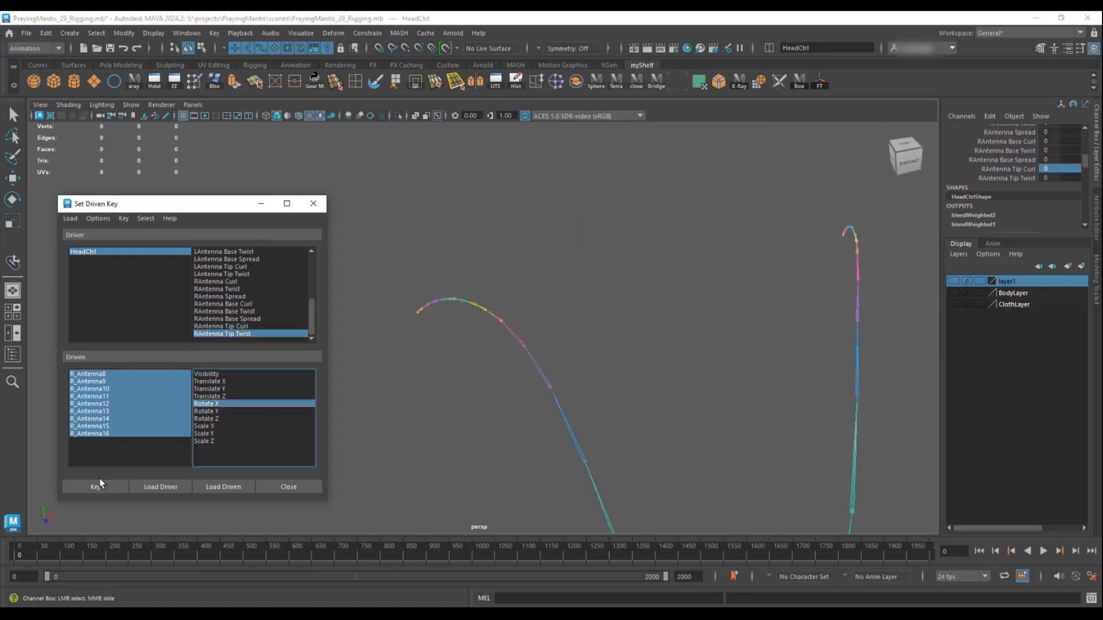
{"action": "left_click", "coordinate": [98, 486]}
- Set RAntenna Tip Twist to 10 and Rotate X of R_Antenna8 to R_Antenna16 to 20, and key this twist pose
{"action": "scroll", "coordinate": [1036, 168], "scroll_direction": "up", "scroll_amount": 4}
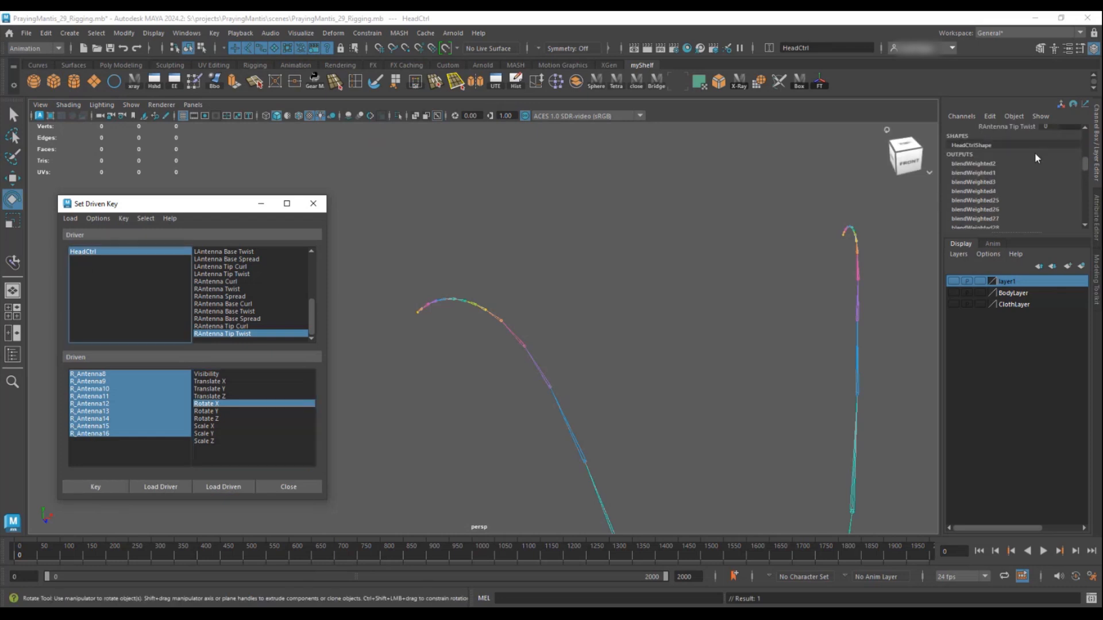
{"action": "left_click", "coordinate": [117, 372]}
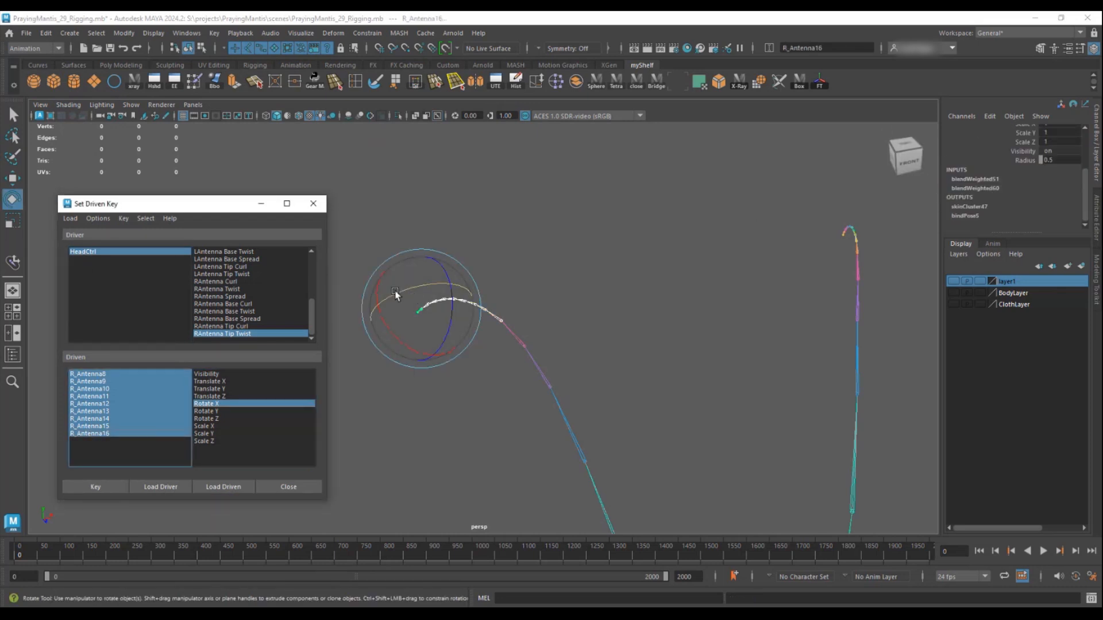
{"action": "left_click_drag", "start_coordinate": [389, 328], "coordinate": [368, 332]}
{"action": "left_click_drag", "start_coordinate": [402, 345], "coordinate": [463, 348], "text": "alt"}
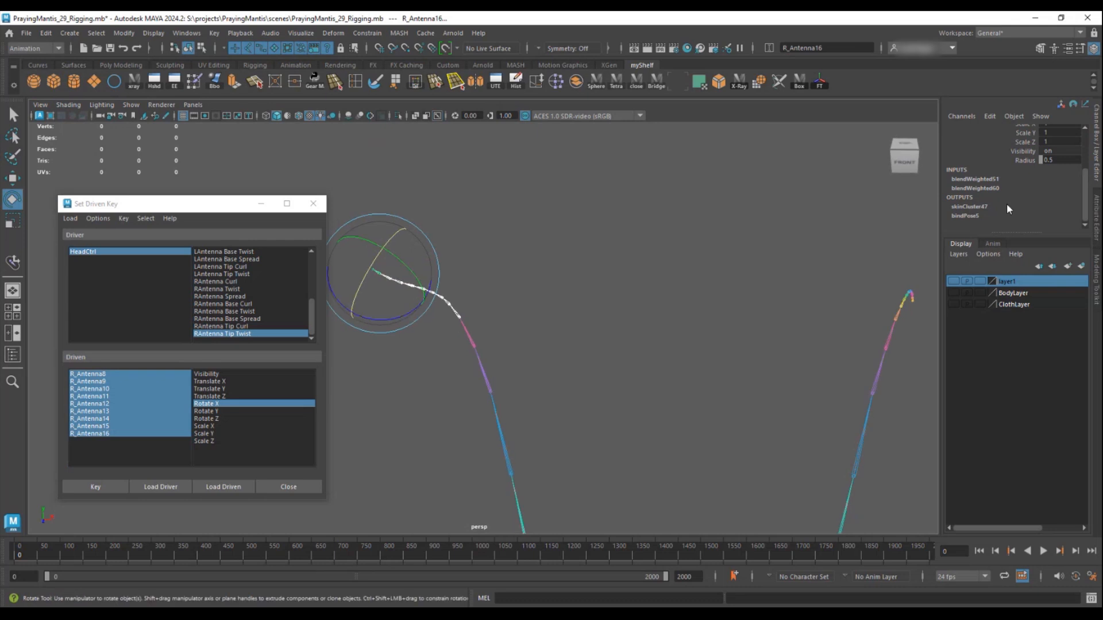
{"action": "scroll", "coordinate": [1009, 209], "scroll_direction": "up", "scroll_amount": 3}
{"action": "left_click", "coordinate": [1074, 167]}
{"action": "type", "text": "20"}
{"action": "key", "text": "Return"}
{"action": "left_click", "coordinate": [95, 487]}
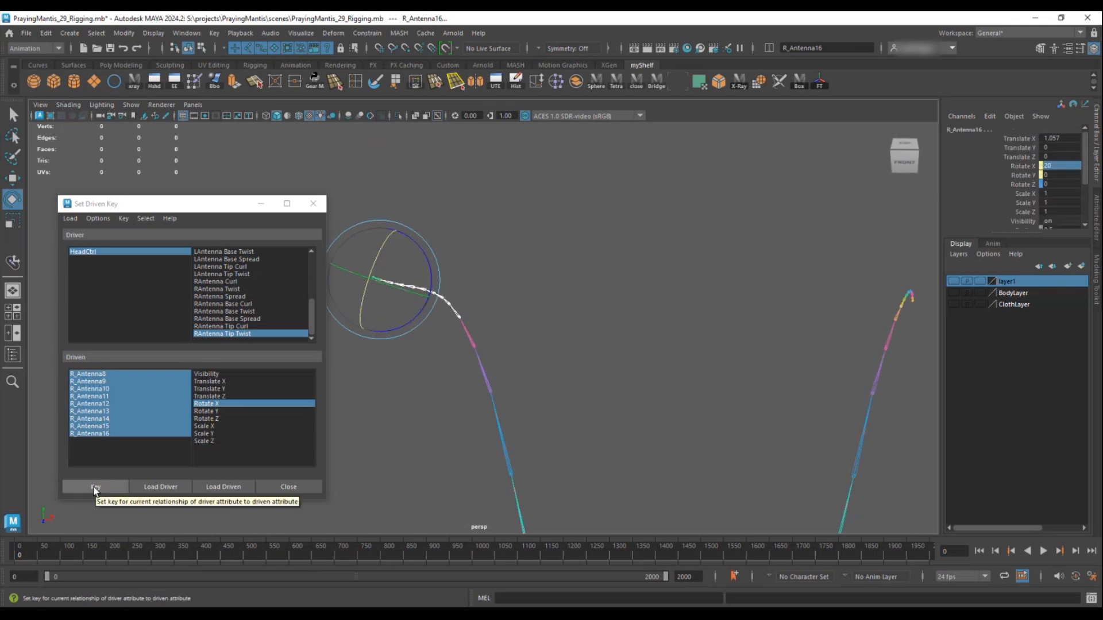
- Drive RAntenna Tip Twist to its negative limit, set Rotate X of R_Antenna8 to R_Antenna16 to -20, and key the opposite twist pose
{"action": "left_click", "coordinate": [81, 251]}
{"action": "scroll", "coordinate": [1068, 180], "scroll_direction": "down", "scroll_amount": 3}
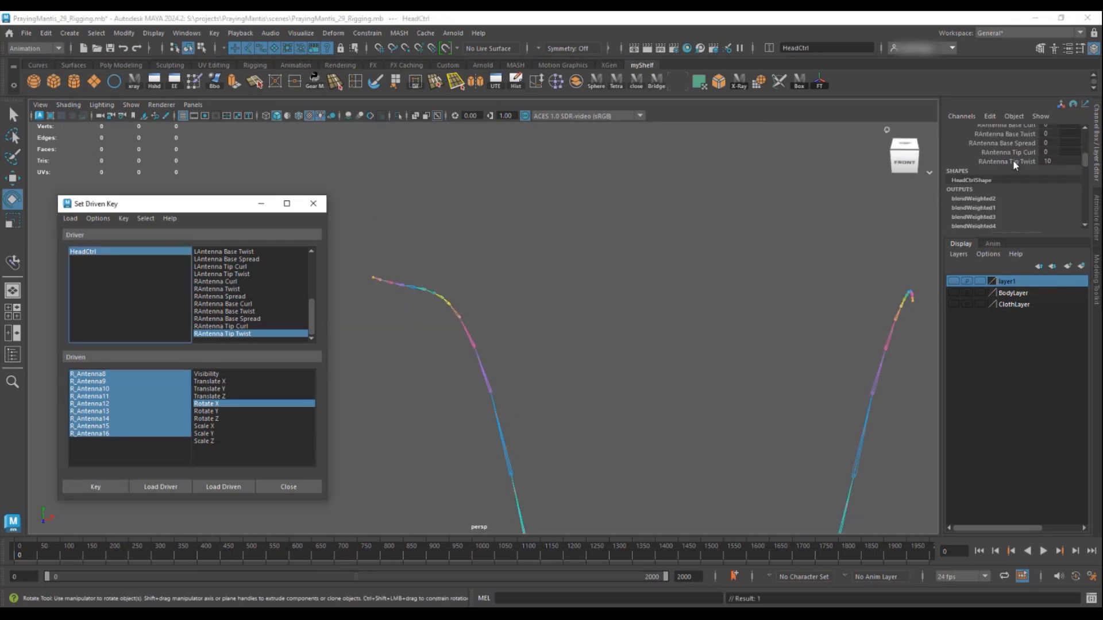
{"action": "left_click", "coordinate": [1012, 161]}
{"action": "middle_click_drag", "start_coordinate": [884, 173], "coordinate": [678, 210]}
{"action": "left_click_drag", "start_coordinate": [96, 374], "coordinate": [94, 434]}
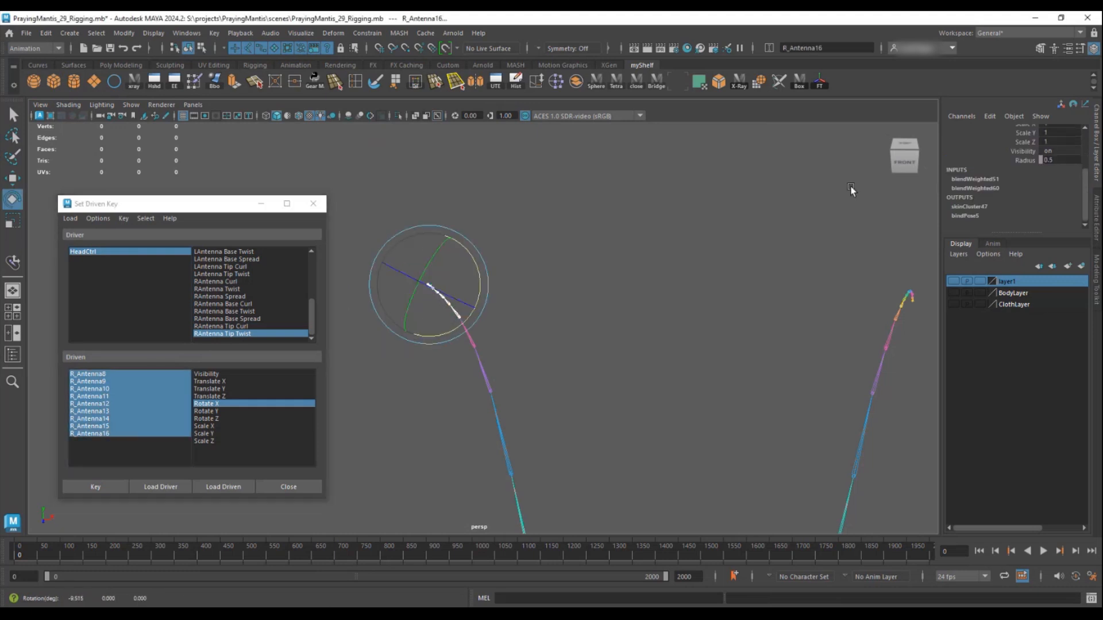
{"action": "left_click", "coordinate": [1056, 165]}
{"action": "key", "text": "Return"}
- Test RAntenna Tip Twist on HeadCtrl through its range and reset it to 0
{"action": "left_click", "coordinate": [79, 256]}
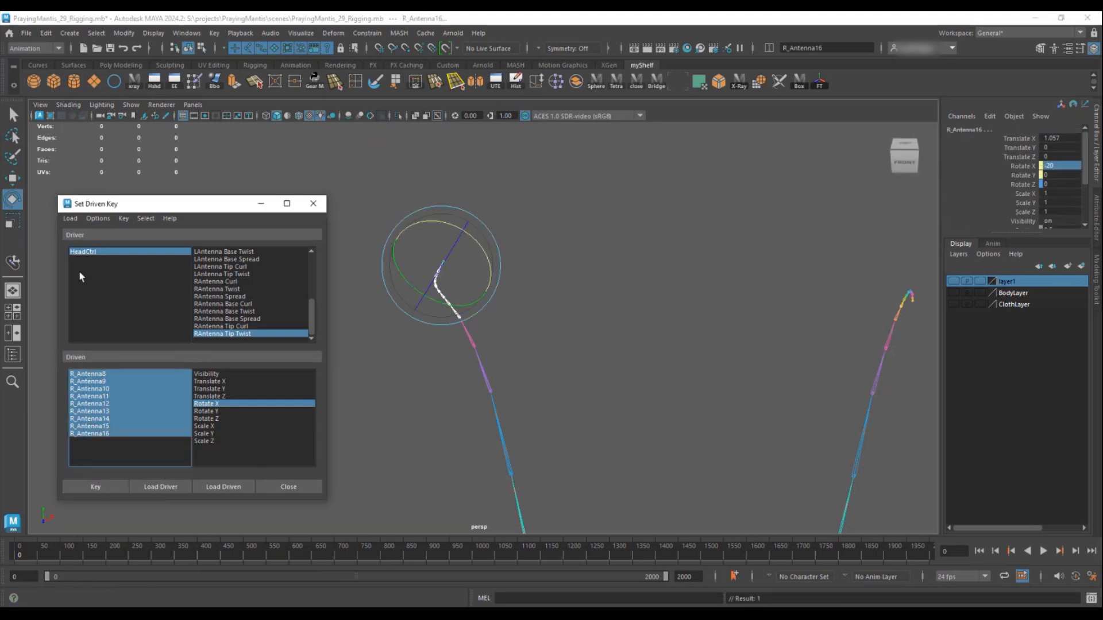
{"action": "left_click", "coordinate": [1012, 188]}
{"action": "middle_click_drag", "start_coordinate": [575, 248], "coordinate": [738, 249]}
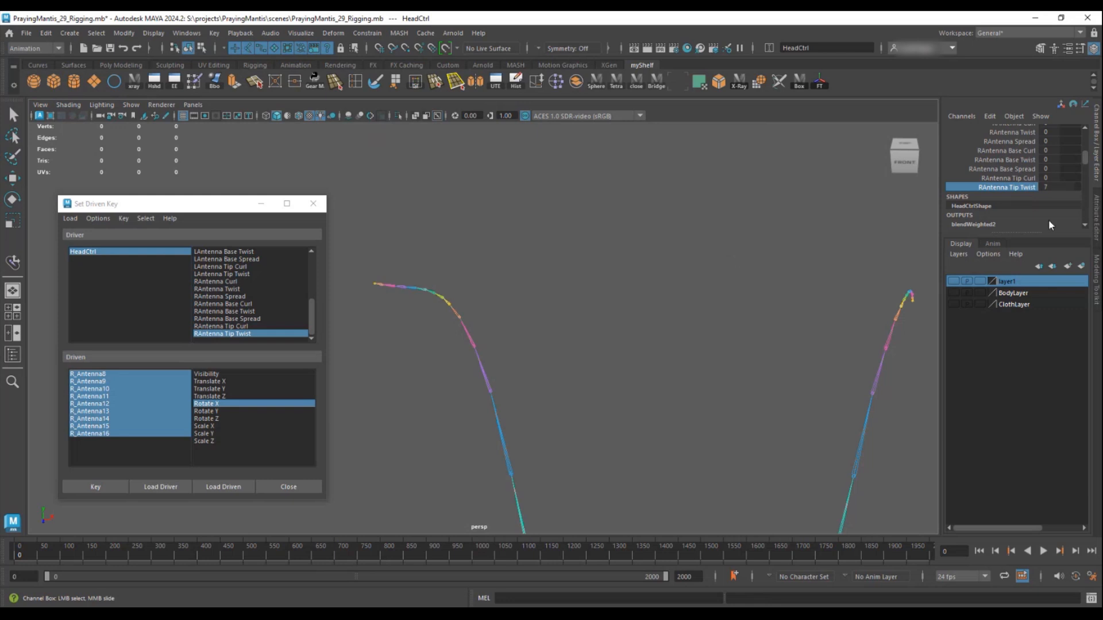
- Show BodyLayer, ClothLayer and layer1 to bring the whole mantis character into view
{"action": "left_click", "coordinate": [953, 293]}
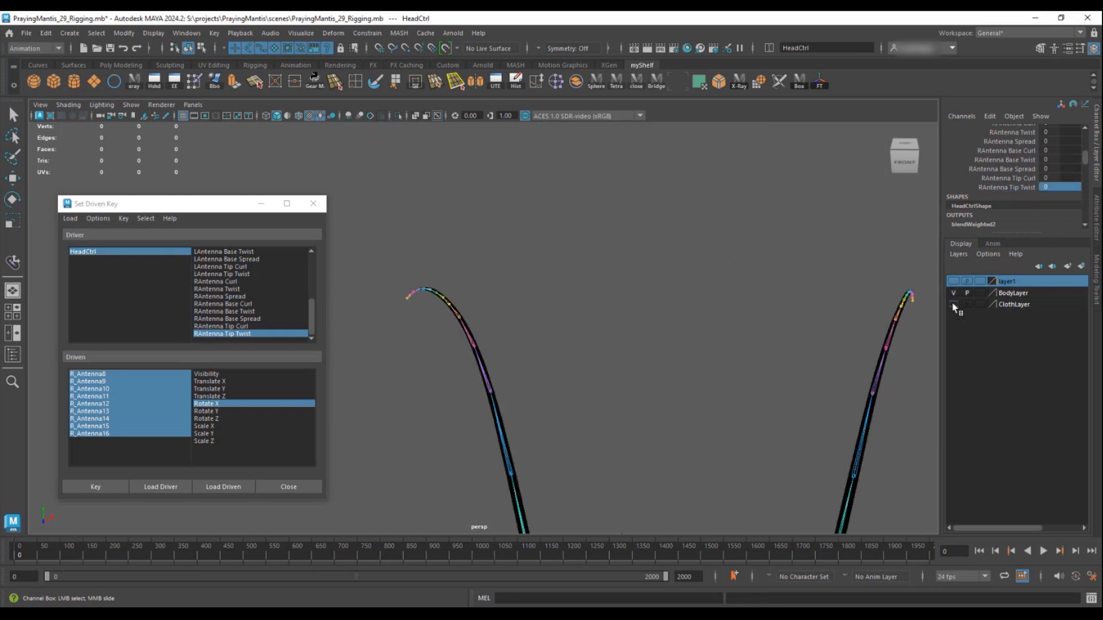
{"action": "left_click", "coordinate": [953, 282]}
{"action": "scroll", "coordinate": [689, 316], "scroll_direction": "down", "scroll_amount": 6}
{"action": "left_click_drag", "start_coordinate": [643, 307], "coordinate": [514, 315], "text": "alt"}
{"action": "scroll", "coordinate": [1000, 193], "scroll_direction": "up", "scroll_amount": 3}
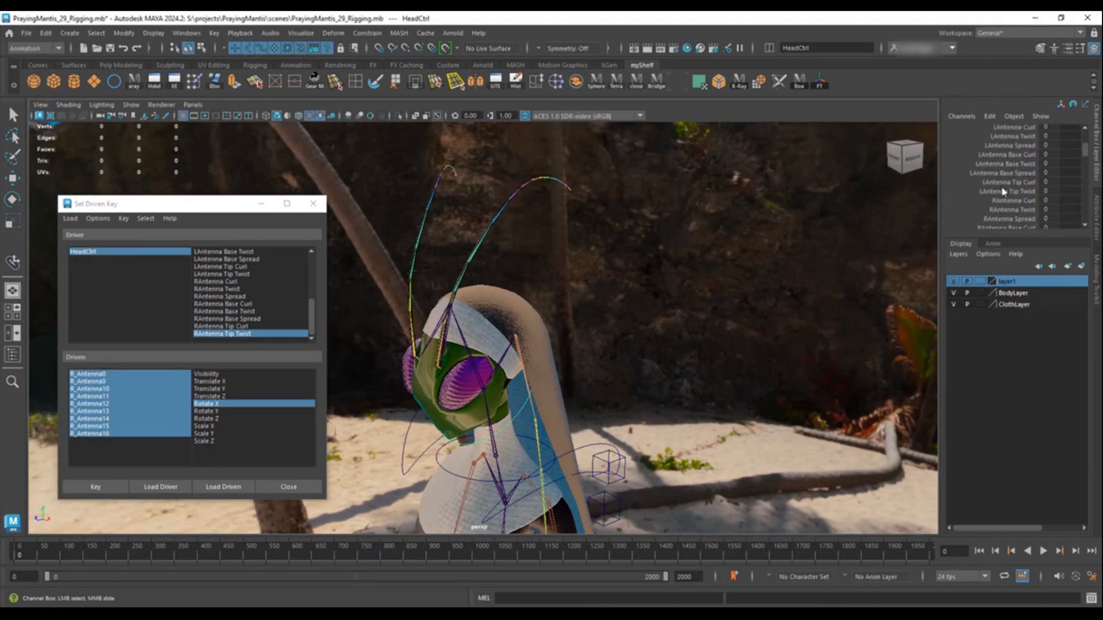
- Test the left antenna's curl, twist, base spread and tip curl attributes on HeadCtrl and reset them to 0
{"action": "scroll", "coordinate": [1015, 147], "scroll_direction": "up", "scroll_amount": 3}
{"action": "left_click", "coordinate": [1014, 178]}
{"action": "middle_click_drag", "start_coordinate": [706, 210], "coordinate": [773, 248]}
{"action": "left_click", "coordinate": [1023, 189]}
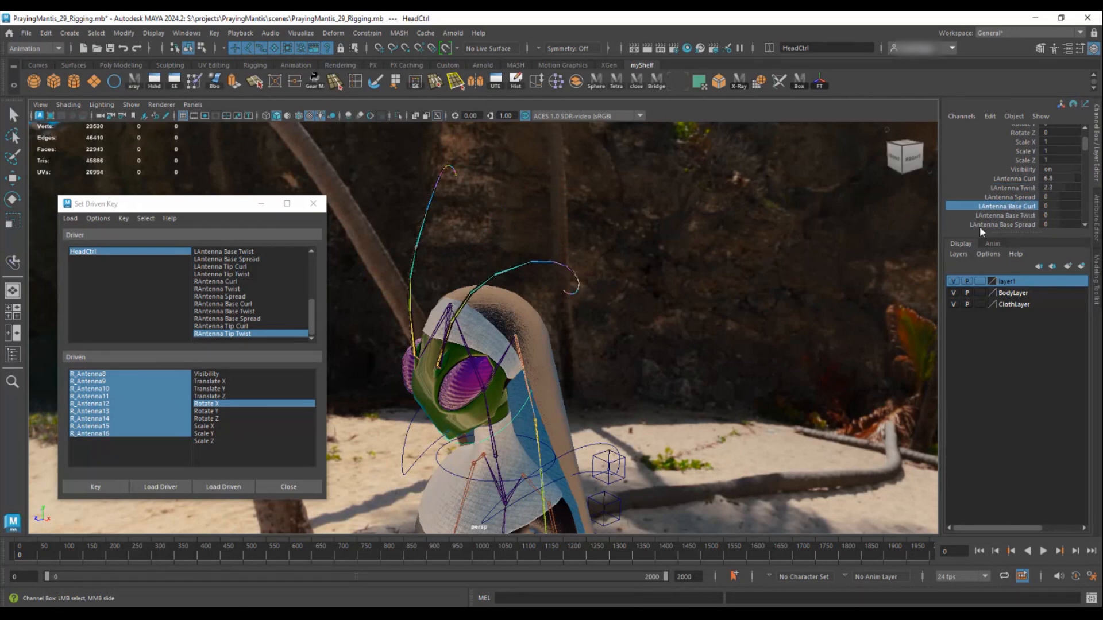
{"action": "left_click", "coordinate": [1011, 224]}
{"action": "middle_click_drag", "start_coordinate": [827, 236], "coordinate": [859, 236]}
{"action": "middle_click_drag", "start_coordinate": [719, 214], "coordinate": [677, 242]}
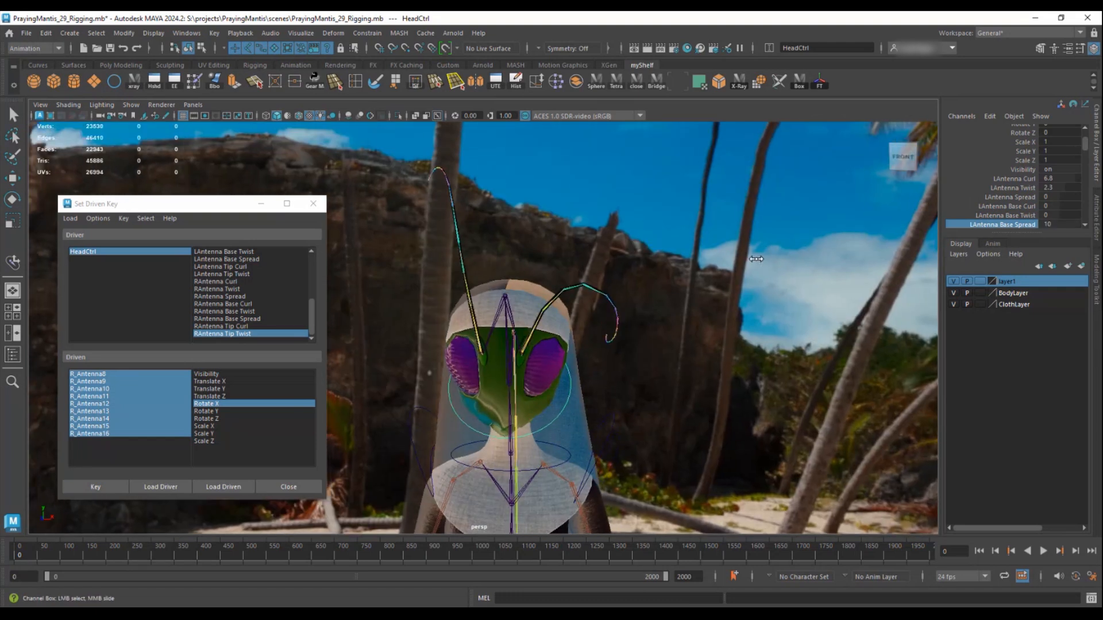
{"action": "scroll", "coordinate": [1012, 208], "scroll_direction": "down", "scroll_amount": 3}
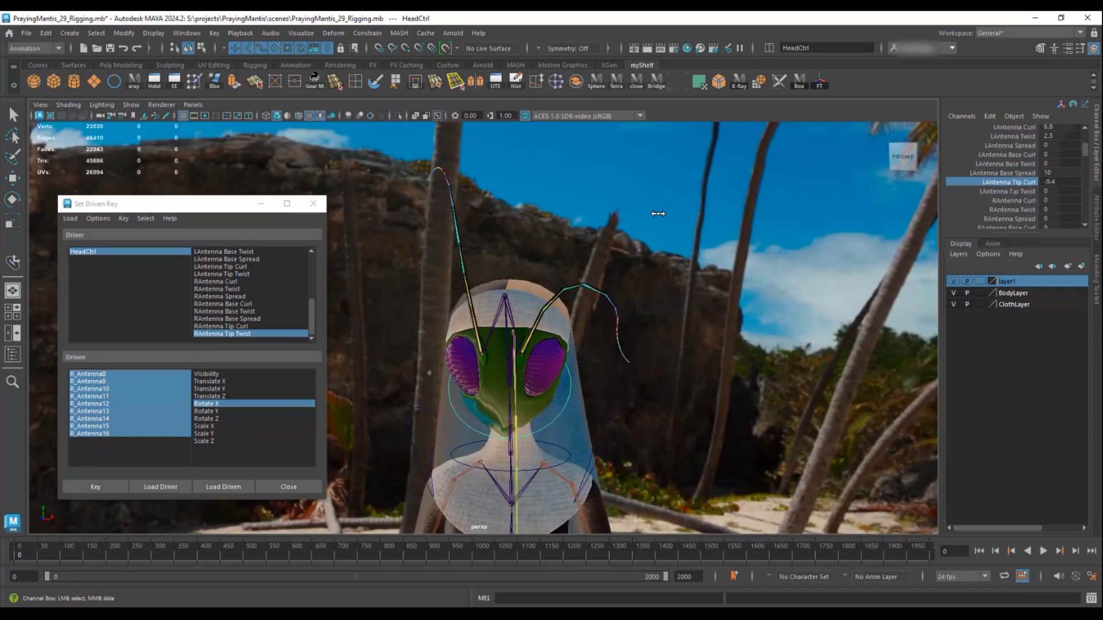
{"action": "left_click_drag", "start_coordinate": [724, 217], "coordinate": [448, 207], "text": "alt"}
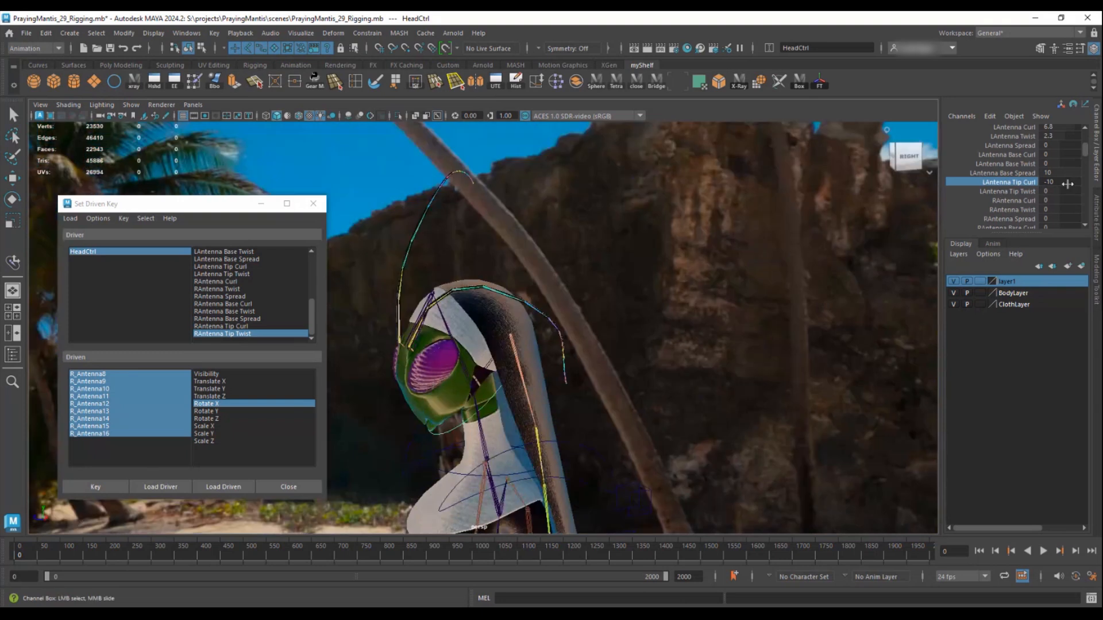
{"action": "left_click_drag", "start_coordinate": [1057, 185], "coordinate": [1063, 127]}
{"action": "type", "text": "0"}
{"action": "key", "text": "Return"}
- Save the scene under the new name PrayingMantis_30_Rigging.mb
{"action": "left_click_drag", "start_coordinate": [718, 278], "coordinate": [508, 248], "text": "alt"}
{"action": "left_click_drag", "start_coordinate": [489, 380], "coordinate": [568, 284], "text": "alt"}
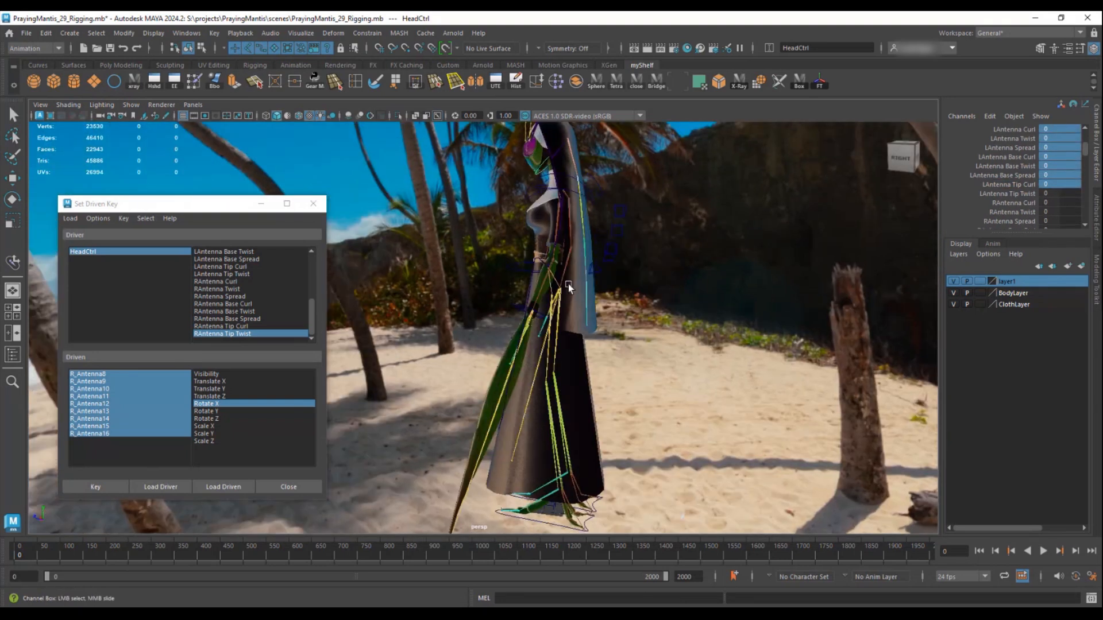
{"action": "left_click_drag", "start_coordinate": [627, 354], "coordinate": [568, 341], "text": "alt"}
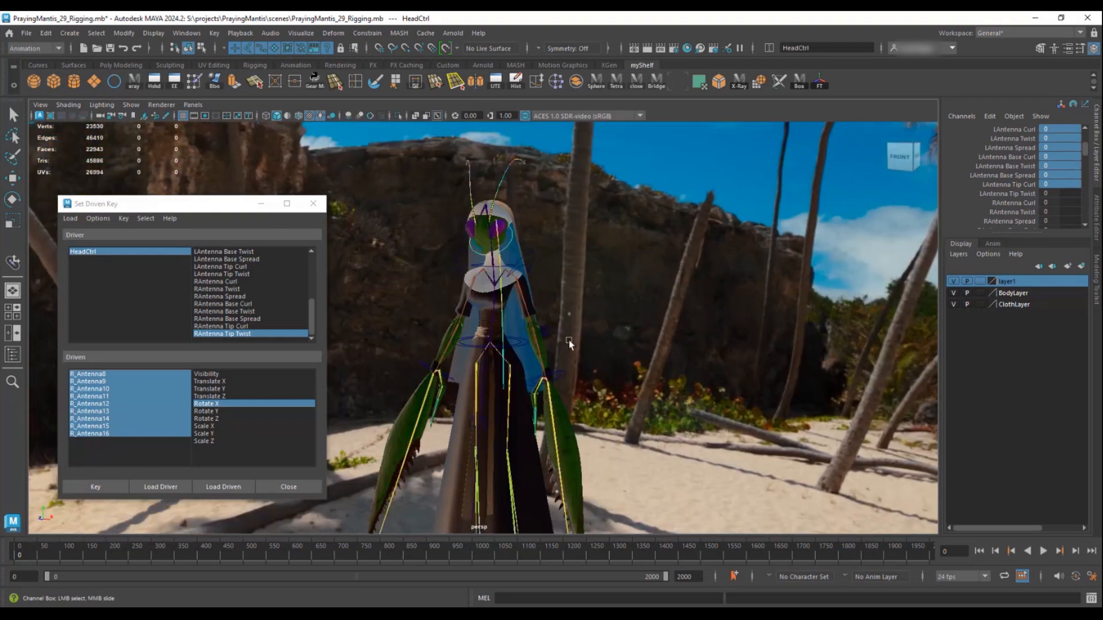
{"action": "left_click", "coordinate": [26, 33]}
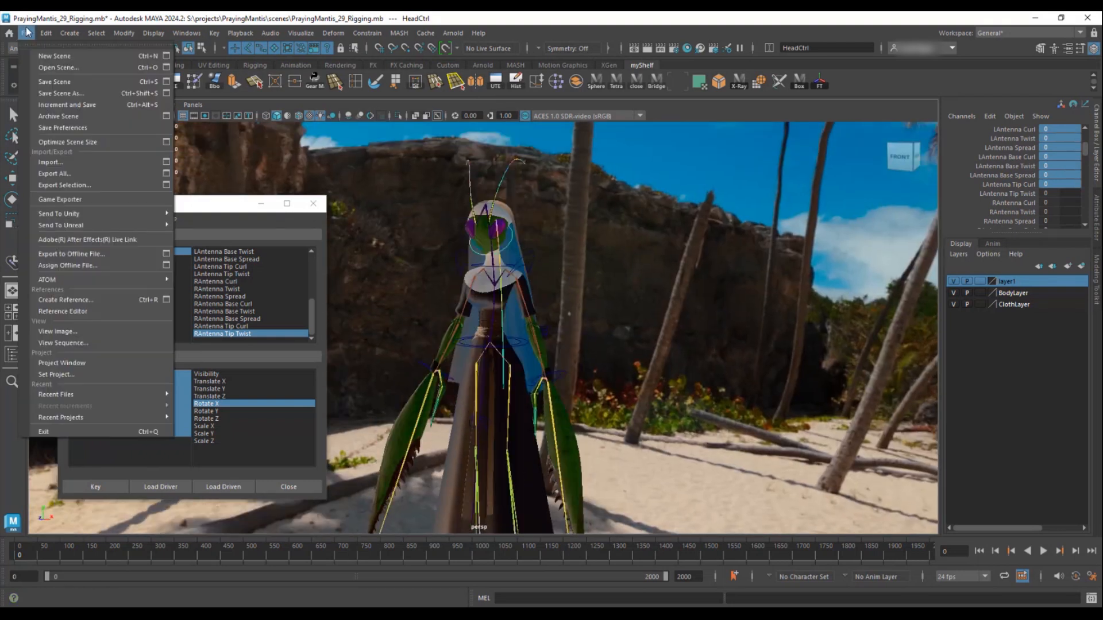
{"action": "left_click", "coordinate": [51, 92]}
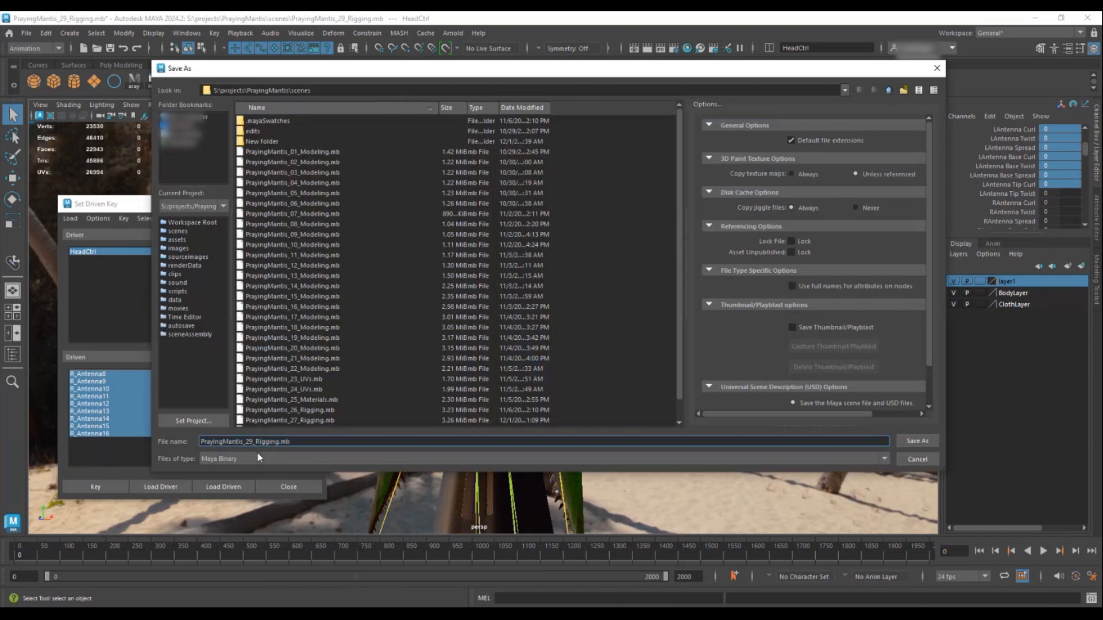
{"action": "type", "text": "30"}
{"action": "key", "text": "Return"}
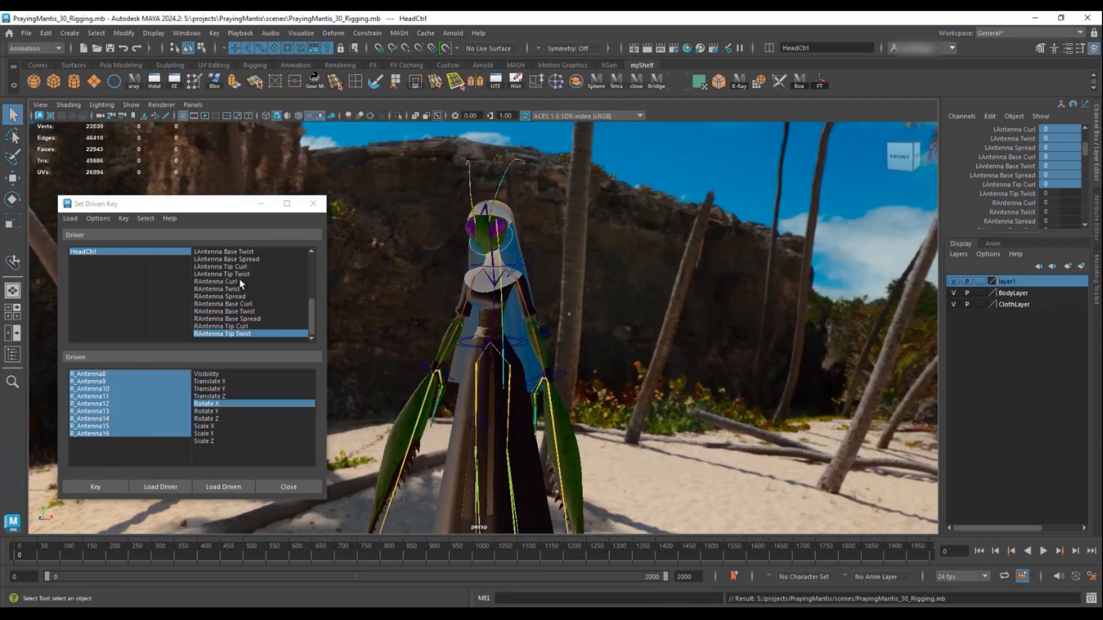
- Close the Set Driven Key window and hide layer1, BodyLayer and ClothLayer
{"action": "left_click", "coordinate": [319, 203]}
{"action": "left_click_drag", "start_coordinate": [322, 230], "coordinate": [428, 252], "text": "alt"}
{"action": "middle_click_drag", "start_coordinate": [429, 308], "coordinate": [418, 250], "text": "alt"}
{"action": "scroll", "coordinate": [418, 250], "scroll_direction": "up", "scroll_amount": 3}
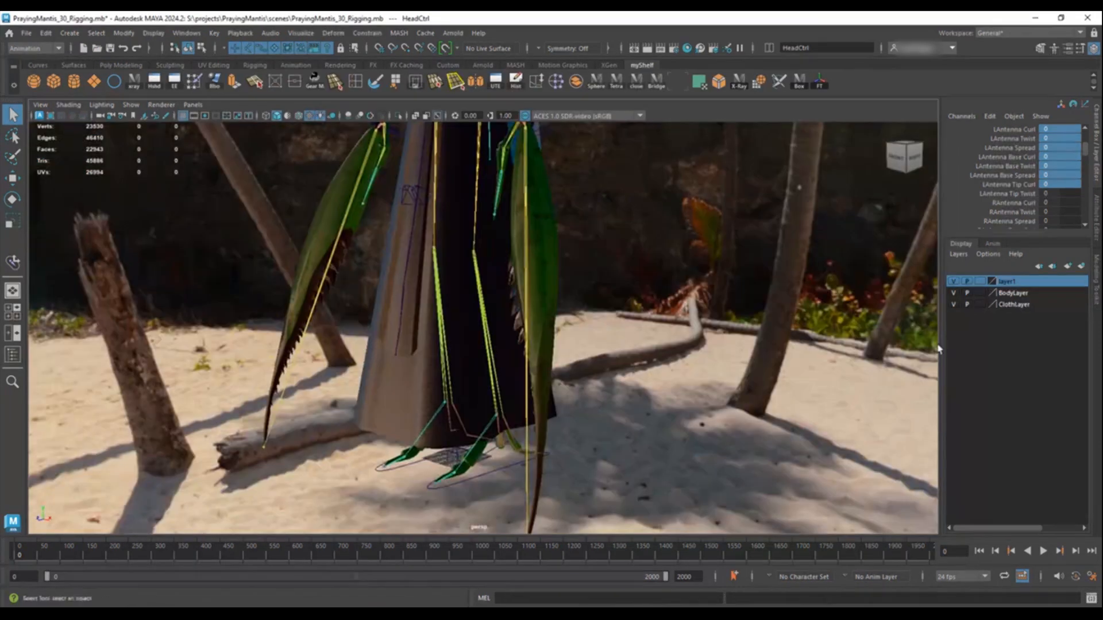
{"action": "left_click", "coordinate": [954, 281]}
{"action": "left_click", "coordinate": [954, 293]}
{"action": "left_click", "coordinate": [953, 305]}
{"action": "left_click_drag", "start_coordinate": [453, 374], "coordinate": [510, 382], "text": "alt"}
- Duplicate the cube curve between the feet and place the copy at the top of the back cloth joint chain
{"action": "left_click", "coordinate": [432, 470]}
{"action": "scroll", "coordinate": [434, 451], "scroll_direction": "down", "scroll_amount": 3}
{"action": "middle_click_drag", "start_coordinate": [436, 380], "coordinate": [439, 436], "text": "alt"}
{"action": "left_click_drag", "start_coordinate": [440, 422], "coordinate": [386, 409], "text": "alt"}
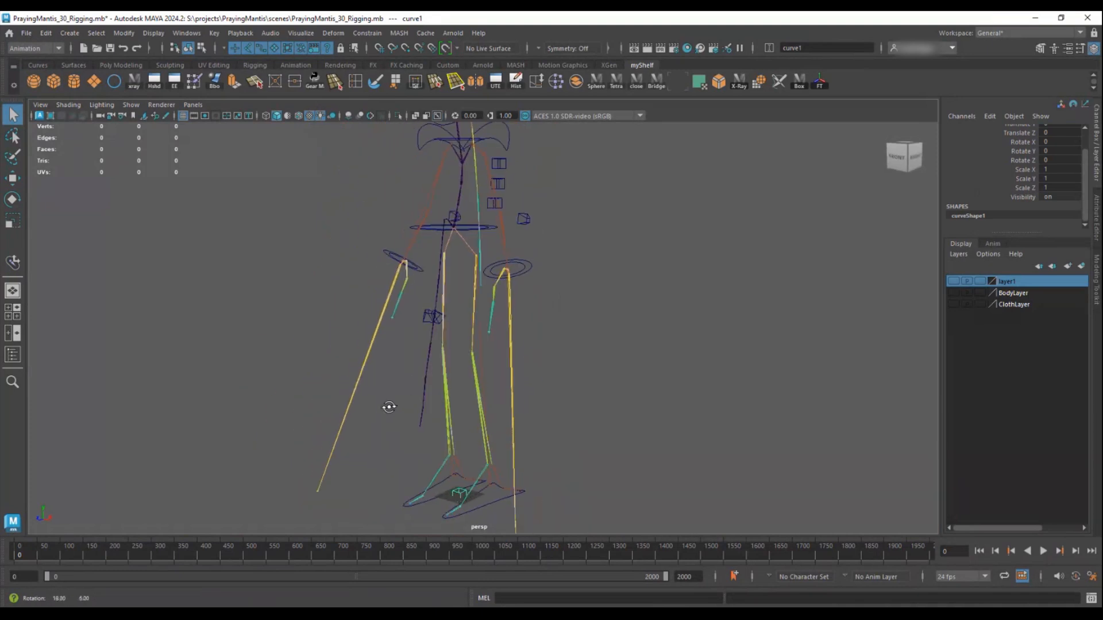
{"action": "key", "text": "w"}
{"action": "left_click_drag", "start_coordinate": [540, 455], "coordinate": [525, 142], "text": "alt"}
{"action": "middle_click_drag", "start_coordinate": [492, 213], "coordinate": [349, 364], "text": "alt"}
{"action": "left_click_drag", "start_coordinate": [350, 363], "coordinate": [445, 352], "text": "alt"}
{"action": "scroll", "coordinate": [505, 363], "scroll_direction": "up", "scroll_amount": 4}
{"action": "middle_click_drag", "start_coordinate": [556, 373], "coordinate": [543, 419], "text": "alt"}
{"action": "left_click_drag", "start_coordinate": [542, 422], "coordinate": [565, 343], "text": "alt"}
- Duplicate the cube curve repeatedly and snap each copy onto the next lower joint of the back cloth chain
{"action": "key", "text": "ctrl+d"}
{"action": "left_click_drag", "start_coordinate": [490, 146], "coordinate": [523, 315]}
{"action": "key", "text": "ctrl+d"}
{"action": "left_click_drag", "start_coordinate": [642, 393], "coordinate": [567, 345], "text": "alt"}
{"action": "left_click_drag", "start_coordinate": [551, 277], "coordinate": [553, 369]}
{"action": "left_click_drag", "start_coordinate": [618, 375], "coordinate": [602, 321], "text": "alt"}
{"action": "key", "text": "ctrl+d"}
{"action": "left_click_drag", "start_coordinate": [537, 175], "coordinate": [542, 310]}
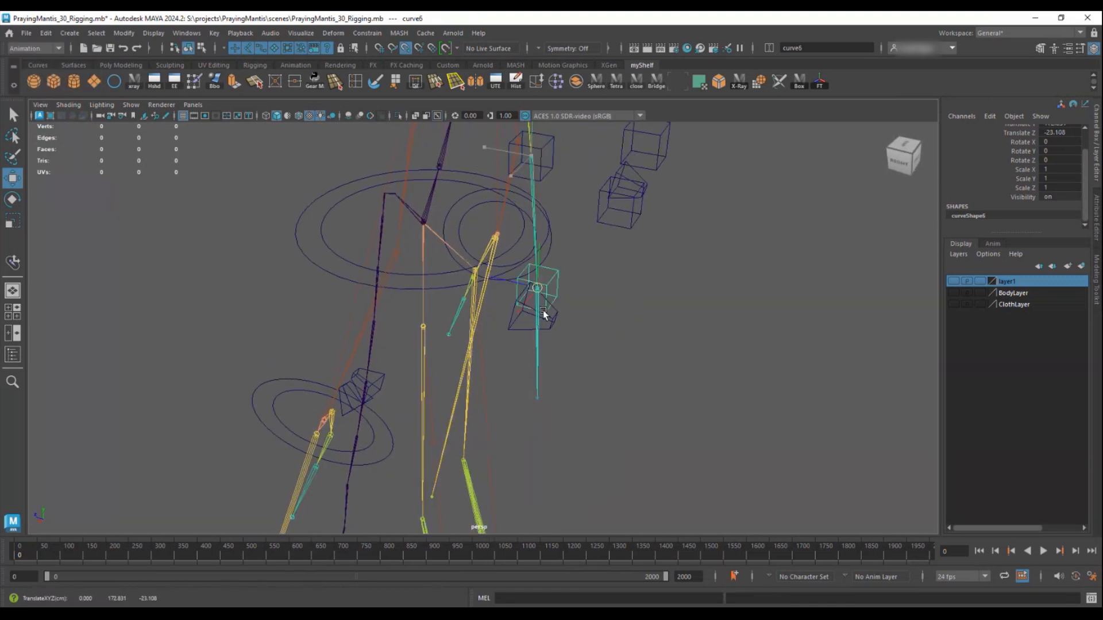
- Select all five cube curves along the back cloth chain and move them backward off their joints
{"action": "left_click_drag", "start_coordinate": [564, 398], "coordinate": [556, 310], "text": "alt"}
{"action": "left_click", "coordinate": [550, 260], "text": "shift"}
{"action": "left_click", "coordinate": [540, 133], "text": "shift"}
{"action": "middle_click_drag", "start_coordinate": [585, 170], "coordinate": [564, 301], "text": "alt"}
{"action": "left_click", "coordinate": [490, 218], "text": "shift"}
{"action": "left_click_drag", "start_coordinate": [541, 342], "coordinate": [591, 318], "text": "alt"}
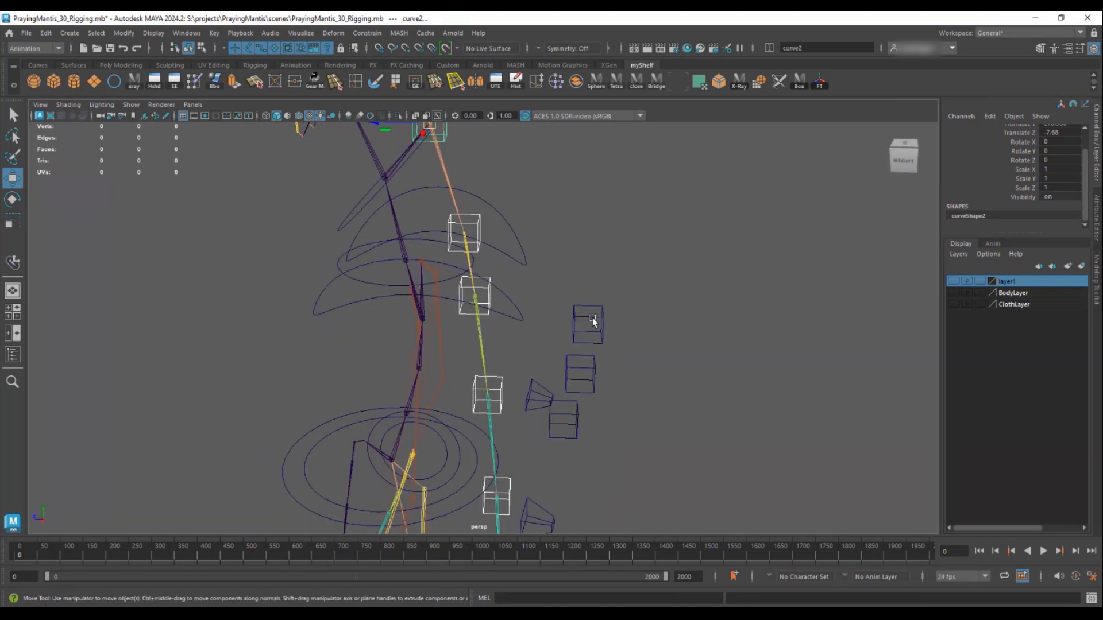
{"action": "left_click_drag", "start_coordinate": [466, 236], "coordinate": [419, 243], "text": "alt"}
{"action": "left_click_drag", "start_coordinate": [390, 180], "coordinate": [419, 178]}
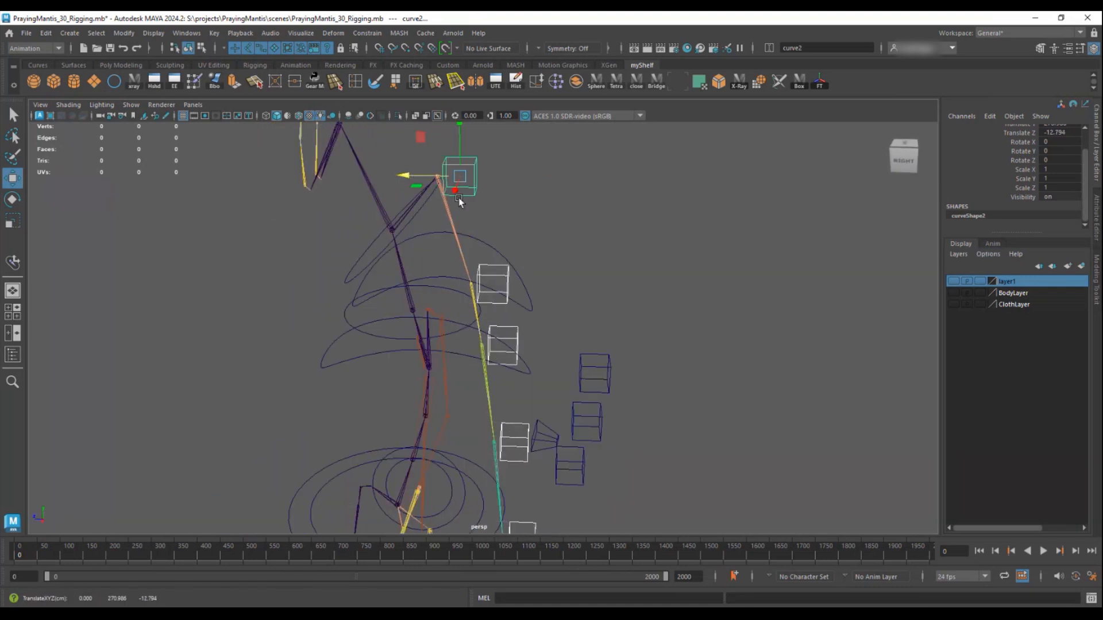
- Using ClothLayer as a temporary reference, move the cubes farther back until curve2's Translate Z is about -14.8, and hide the layer again
{"action": "left_click", "coordinate": [953, 305]}
{"action": "left_click_drag", "start_coordinate": [742, 304], "coordinate": [876, 305], "text": "alt"}
{"action": "left_click_drag", "start_coordinate": [478, 171], "coordinate": [489, 171]}
{"action": "left_click_drag", "start_coordinate": [540, 270], "coordinate": [553, 249], "text": "alt"}
{"action": "middle_click_drag", "start_coordinate": [552, 249], "coordinate": [536, 202], "text": "alt"}
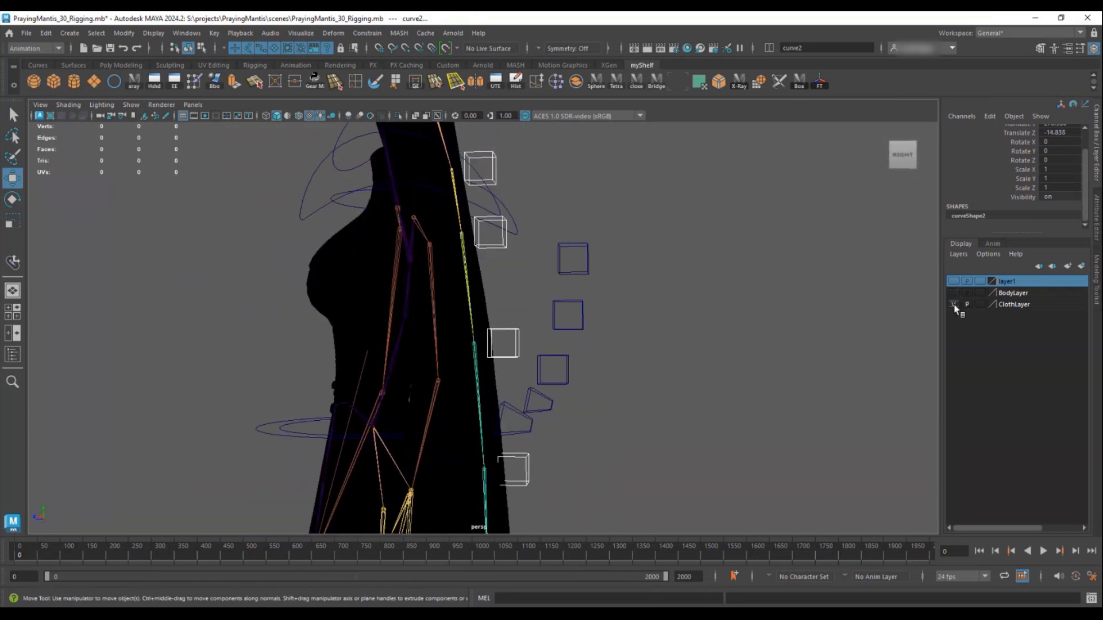
{"action": "left_click", "coordinate": [954, 305]}
- Snap the pivots of the selected cube curves back onto the cloth chain joints, using the topmost joint as the snap target
{"action": "left_click_drag", "start_coordinate": [620, 253], "coordinate": [623, 283], "text": "alt"}
{"action": "middle_click_drag", "start_coordinate": [563, 284], "coordinate": [595, 354], "text": "alt"}
{"action": "scroll", "coordinate": [595, 351], "scroll_direction": "up", "scroll_amount": 1}
{"action": "key", "text": "d"}
{"action": "key", "text": "v"}
{"action": "left_click_drag", "start_coordinate": [469, 230], "coordinate": [482, 233]}
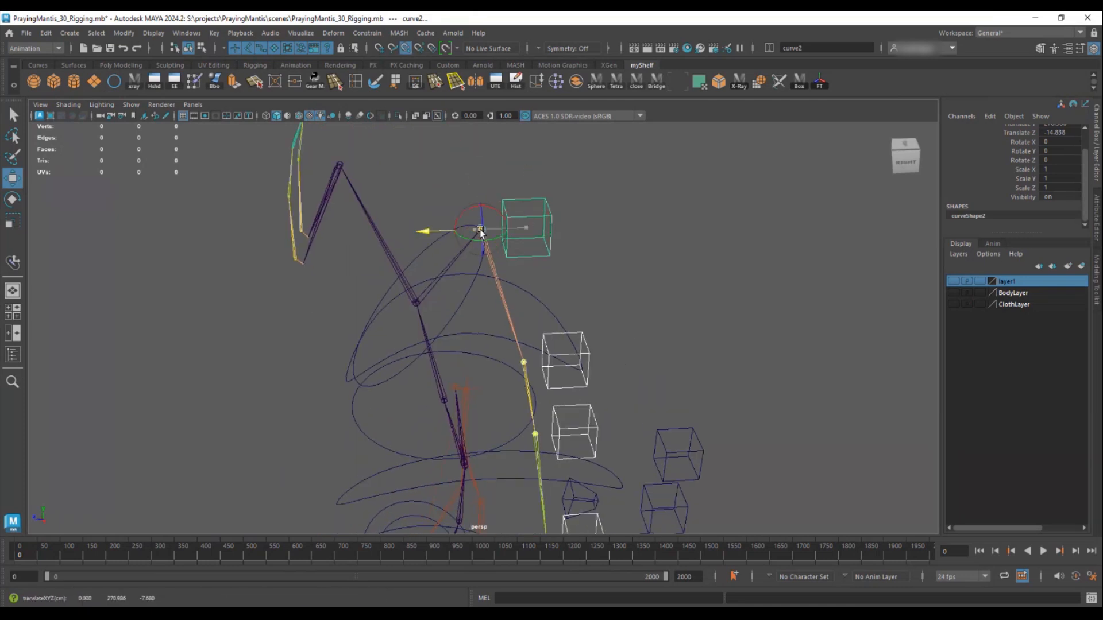
- Freeze the transformations of the selected cube curves along the back cloth chain
{"action": "left_click_drag", "start_coordinate": [676, 342], "coordinate": [471, 241], "text": "alt"}
{"action": "left_click", "coordinate": [123, 33]}
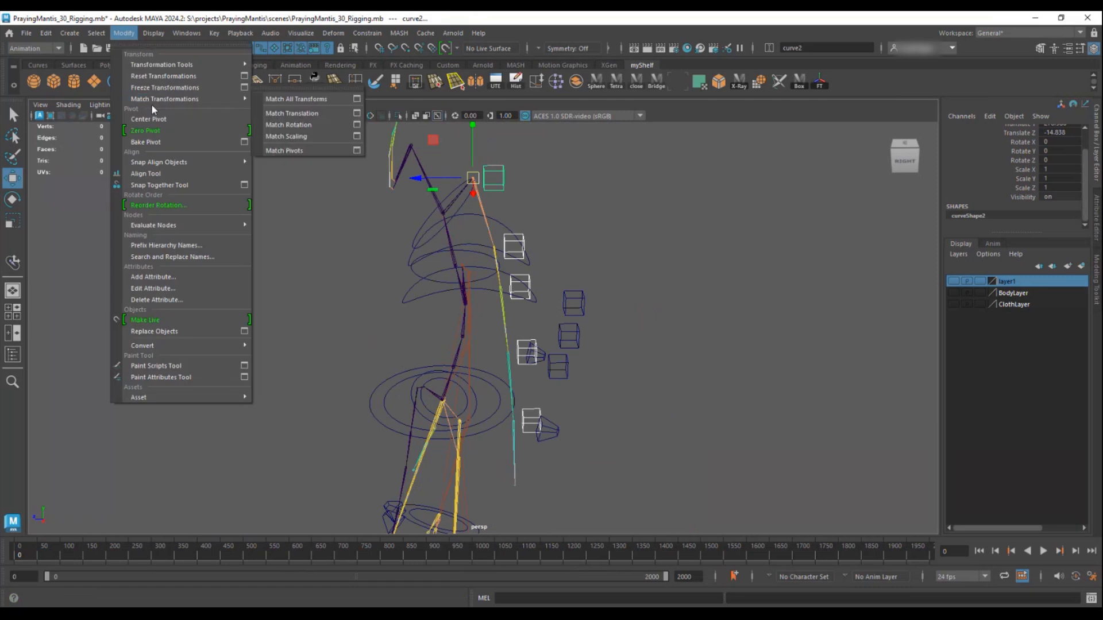
{"action": "left_click", "coordinate": [151, 88]}
- Parent each lower cube curve of the back cloth chain under the next cube up, from curve6 to curve3
{"action": "left_click_drag", "start_coordinate": [492, 290], "coordinate": [473, 329], "text": "alt"}
{"action": "middle_click_drag", "start_coordinate": [472, 329], "coordinate": [446, 258], "text": "alt"}
{"action": "left_click_drag", "start_coordinate": [447, 258], "coordinate": [463, 245], "text": "alt"}
{"action": "right_click_drag", "start_coordinate": [471, 298], "coordinate": [588, 381], "text": "alt"}
{"action": "left_click_drag", "start_coordinate": [588, 382], "coordinate": [575, 390], "text": "alt"}
{"action": "left_click", "coordinate": [502, 397]}
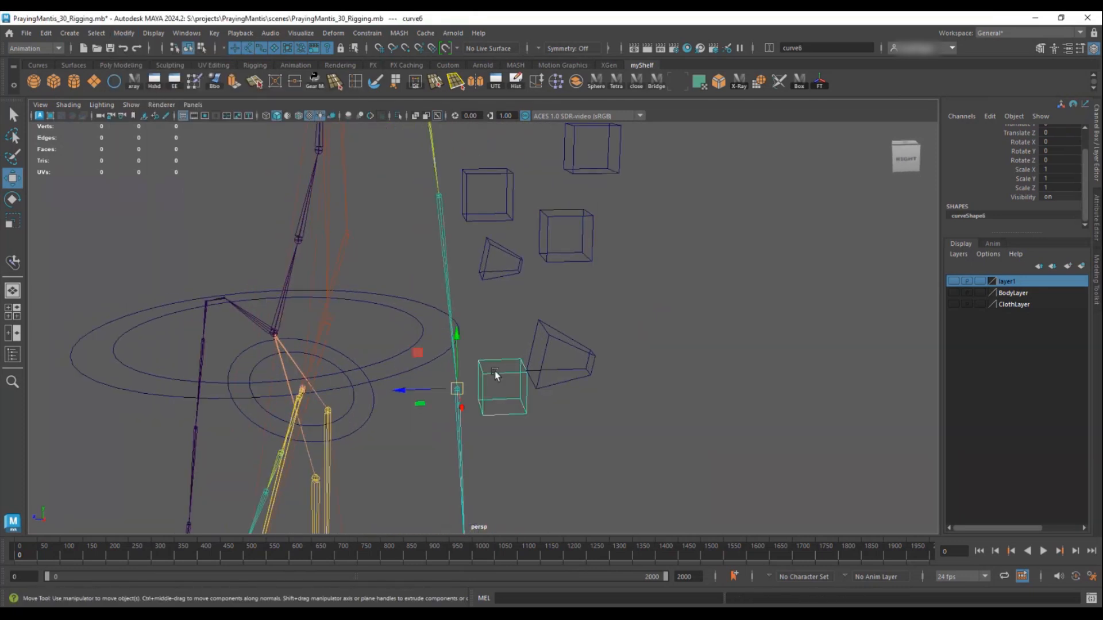
{"action": "left_click", "coordinate": [492, 210]}
{"action": "key", "text": "p"}
{"action": "left_click", "coordinate": [487, 169]}
{"action": "middle_click_drag", "start_coordinate": [461, 160], "coordinate": [463, 340], "text": "alt"}
{"action": "left_click_drag", "start_coordinate": [460, 351], "coordinate": [461, 353], "text": "shift"}
{"action": "key", "text": "p"}
{"action": "left_click", "coordinate": [462, 284]}
{"action": "left_click", "coordinate": [473, 201], "text": "shift"}
{"action": "key", "text": "p"}
{"action": "left_click", "coordinate": [451, 179]}
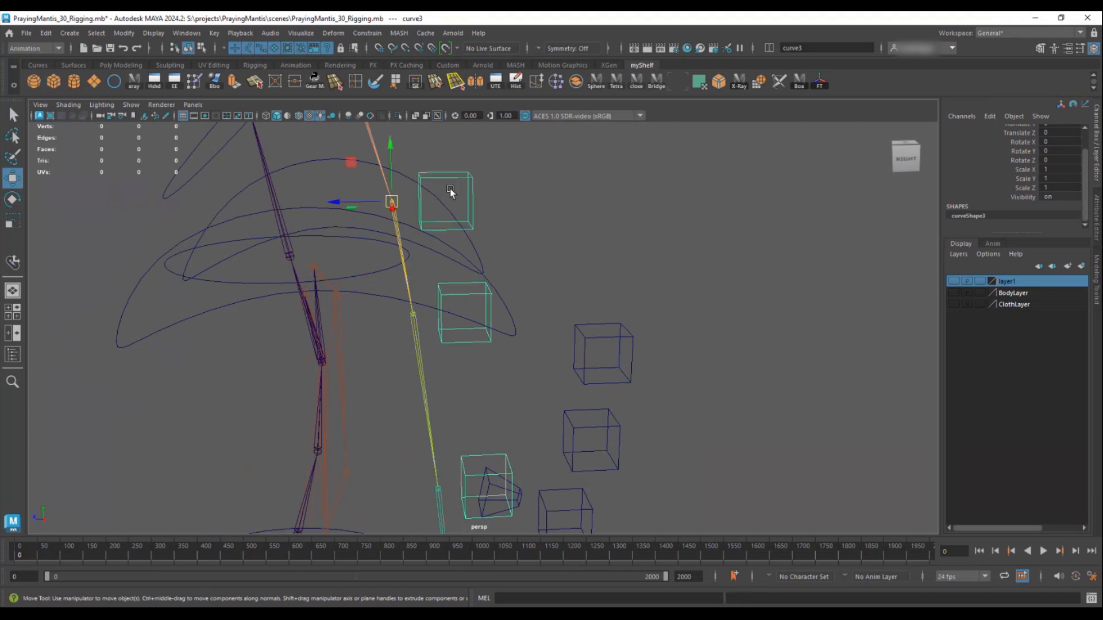
- Parent curve3 under the topmost cube, curve2, to complete the back cloth control hierarchy
{"action": "middle_click_drag", "start_coordinate": [450, 192], "coordinate": [501, 261], "text": "alt"}
{"action": "left_click", "coordinate": [491, 240], "text": "shift"}
{"action": "key", "text": "p"}
{"action": "left_click", "coordinate": [470, 241]}
{"action": "key", "text": "p"}
{"action": "left_click", "coordinate": [491, 241]}
{"action": "right_click_drag", "start_coordinate": [567, 317], "coordinate": [462, 283], "text": "alt"}
{"action": "left_click", "coordinate": [462, 281], "text": "shift"}
{"action": "key", "text": "p"}
- Select the five back cloth cubes from top to bottom and rename them as HeaddressCtrl
{"action": "left_click_drag", "start_coordinate": [630, 322], "coordinate": [552, 419], "text": "alt"}
{"action": "right_click_drag", "start_coordinate": [551, 419], "coordinate": [462, 166], "text": "alt"}
{"action": "left_click", "coordinate": [490, 272], "text": "shift"}
{"action": "middle_click_drag", "start_coordinate": [538, 458], "coordinate": [505, 310], "text": "alt"}
{"action": "left_click", "coordinate": [466, 201], "text": "shift"}
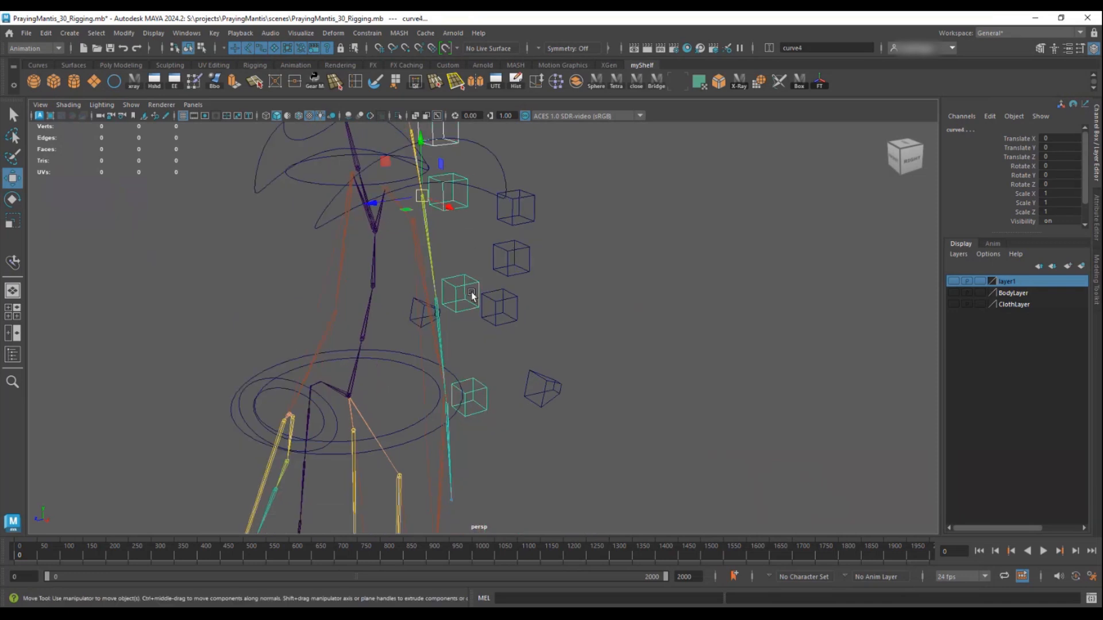
{"action": "left_click", "coordinate": [487, 406], "text": "shift"}
{"action": "left_click_drag", "start_coordinate": [487, 407], "coordinate": [483, 374], "text": "alt"}
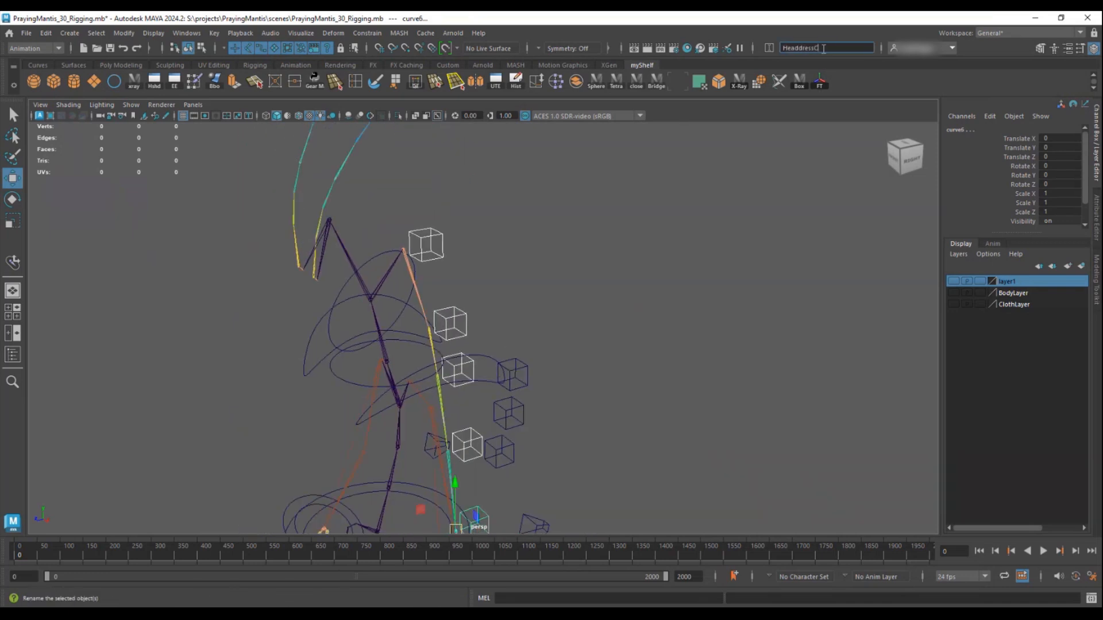
{"action": "key", "text": "Return"}
- Orient-constrain the topmost Headdress joint to the topmost cube control
{"action": "middle_click_drag", "start_coordinate": [485, 337], "coordinate": [523, 358], "text": "alt"}
{"action": "scroll", "coordinate": [523, 358], "scroll_direction": "up", "scroll_amount": 3}
{"action": "left_click", "coordinate": [445, 238]}
{"action": "left_click", "coordinate": [427, 281]}
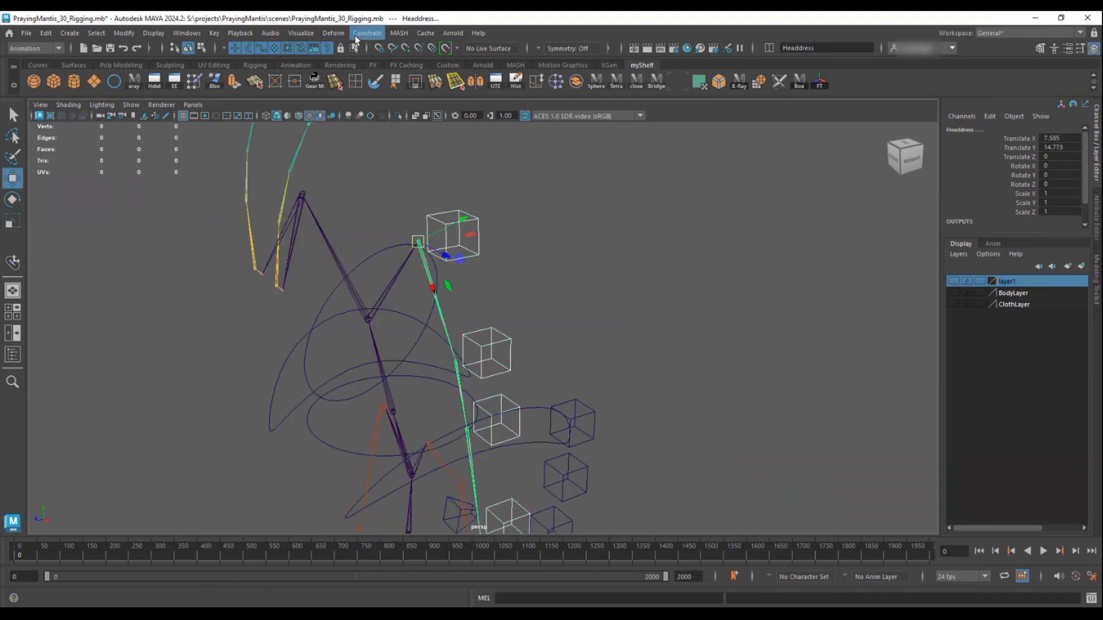
{"action": "left_click", "coordinate": [34, 48]}
{"action": "left_click", "coordinate": [35, 71]}
{"action": "left_click", "coordinate": [310, 33]}
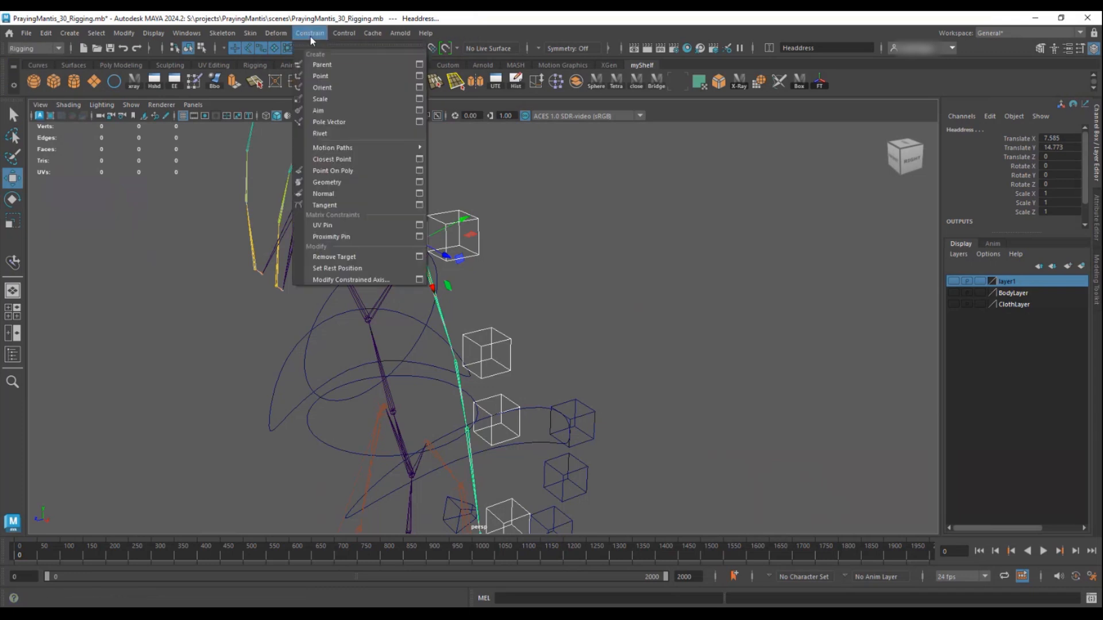
{"action": "left_click", "coordinate": [339, 88]}
- Apply the same orient constraint from each remaining HeaddressCtrl cube to its matching Headdress joint down the chain
{"action": "middle_click_drag", "start_coordinate": [501, 335], "coordinate": [489, 197], "text": "alt"}
{"action": "left_click", "coordinate": [492, 197]}
{"action": "left_click", "coordinate": [447, 253], "text": "shift"}
{"action": "left_click", "coordinate": [468, 271]}
{"action": "left_click", "coordinate": [463, 338], "text": "shift"}
{"action": "middle_click_drag", "start_coordinate": [503, 395], "coordinate": [486, 252], "text": "alt"}
{"action": "left_click", "coordinate": [486, 251]}
{"action": "left_click", "coordinate": [455, 290], "text": "shift"}
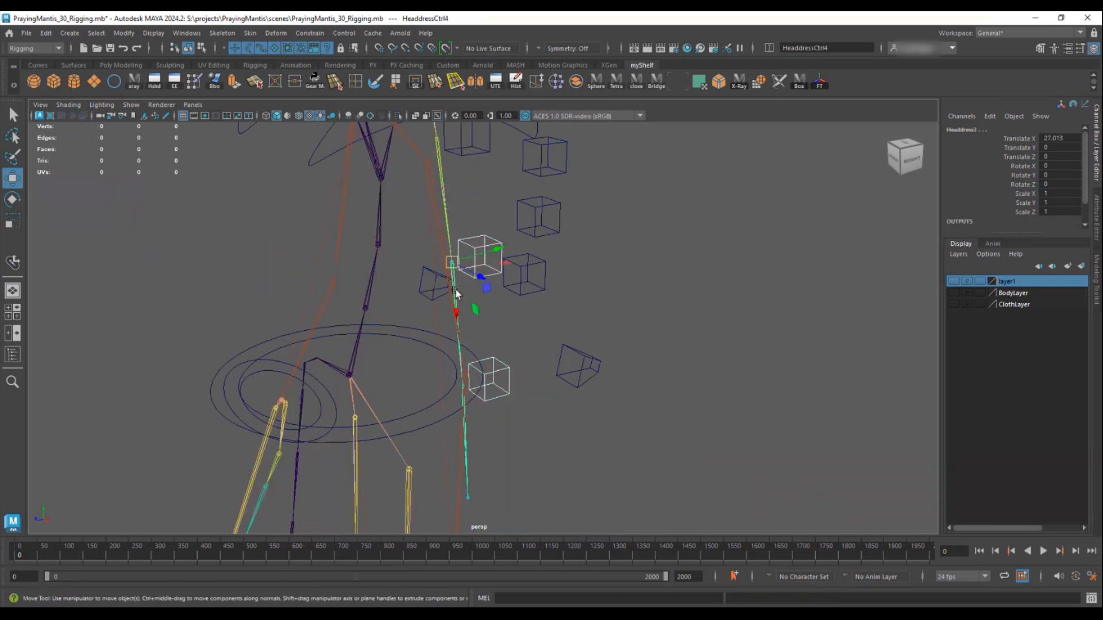
{"action": "right_click_drag", "start_coordinate": [495, 342], "coordinate": [629, 382], "text": "alt"}
{"action": "left_click", "coordinate": [579, 262]}
{"action": "left_click", "coordinate": [490, 319], "text": "shift"}
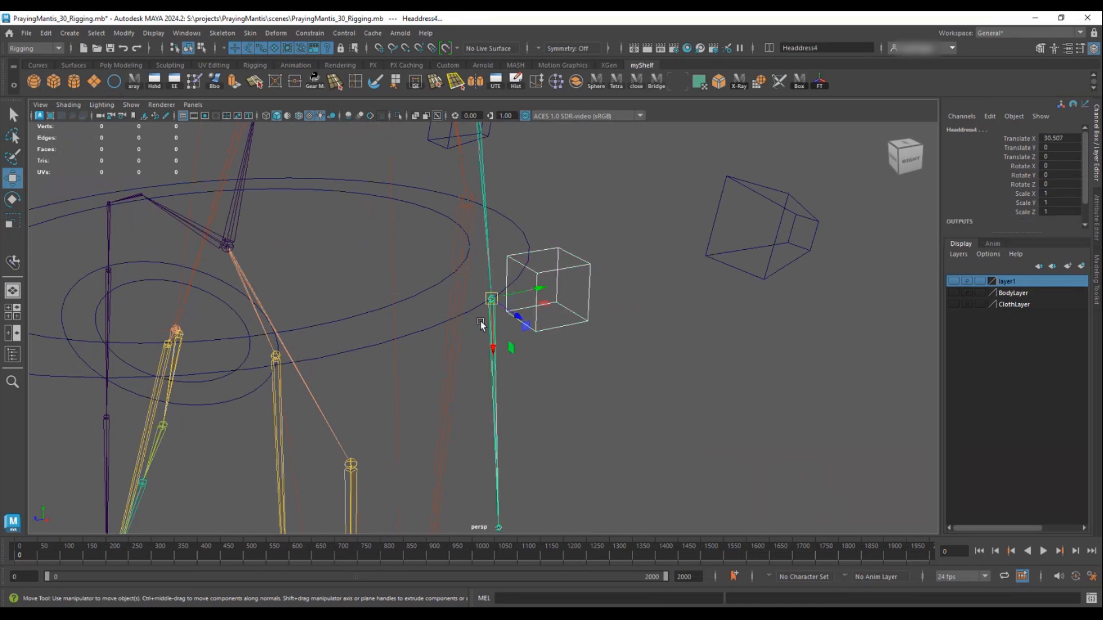
- Test-rotate the headdress controls with ClothLayer and layer1 temporarily shown, and undo the rotation
{"action": "right_click_drag", "start_coordinate": [651, 326], "coordinate": [420, 252], "text": "alt"}
{"action": "middle_click_drag", "start_coordinate": [419, 252], "coordinate": [402, 333], "text": "alt"}
{"action": "left_click_drag", "start_coordinate": [402, 333], "coordinate": [405, 362], "text": "alt"}
{"action": "left_click", "coordinate": [433, 176]}
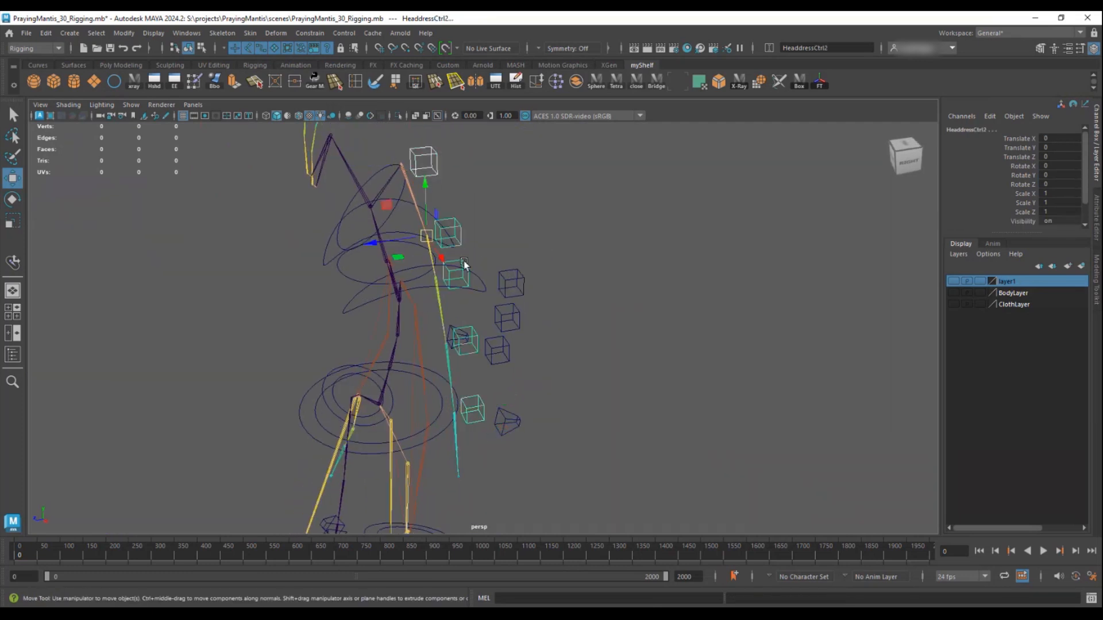
{"action": "left_click", "coordinate": [953, 304]}
{"action": "left_click_drag", "start_coordinate": [632, 305], "coordinate": [528, 299], "text": "alt"}
{"action": "middle_click_drag", "start_coordinate": [528, 299], "coordinate": [684, 358], "text": "alt"}
{"action": "left_click", "coordinate": [955, 282]}
{"action": "left_click_drag", "start_coordinate": [804, 253], "coordinate": [641, 294], "text": "alt"}
{"action": "key", "text": "e"}
{"action": "left_click_drag", "start_coordinate": [482, 410], "coordinate": [495, 392]}
{"action": "key", "text": "ctrl+z"}
{"action": "left_click_drag", "start_coordinate": [334, 270], "coordinate": [489, 287], "text": "alt"}
{"action": "middle_click_drag", "start_coordinate": [488, 288], "coordinate": [467, 226], "text": "alt"}
{"action": "left_click", "coordinate": [953, 304]}
{"action": "left_click", "coordinate": [953, 281]}
- Select curve1 and examine the rig from several sides with ClothLayer, BodyLayer and layer1 temporarily shown
{"action": "left_click_drag", "start_coordinate": [518, 346], "coordinate": [442, 337], "text": "alt"}
{"action": "left_click", "coordinate": [482, 454]}
{"action": "right_click_drag", "start_coordinate": [443, 336], "coordinate": [465, 324], "text": "alt"}
{"action": "left_click_drag", "start_coordinate": [465, 324], "coordinate": [450, 342], "text": "alt"}
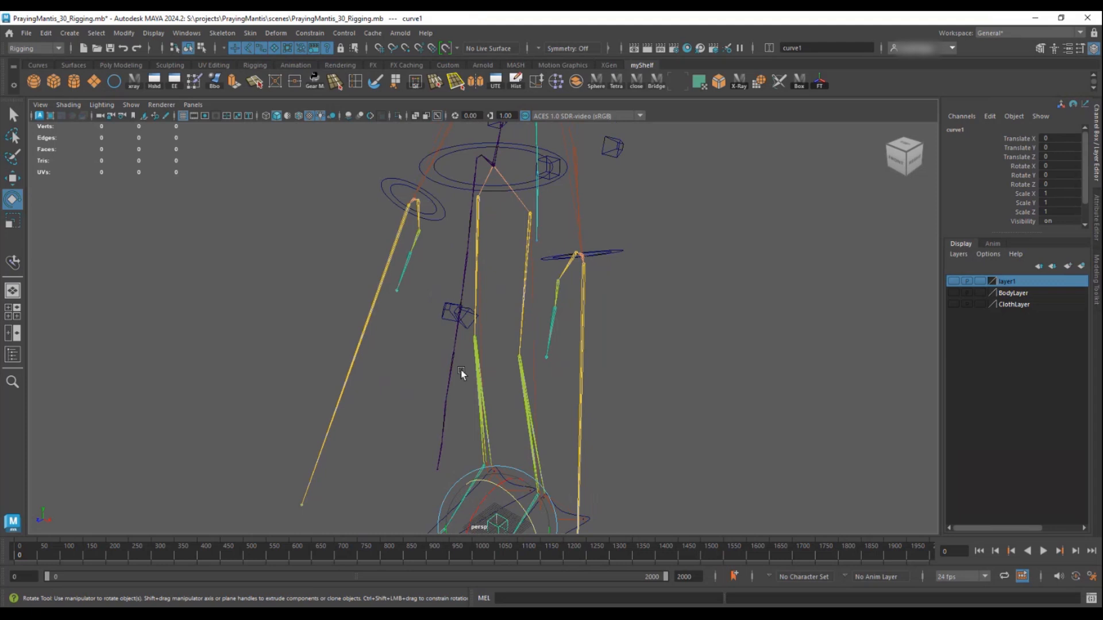
{"action": "right_click_drag", "start_coordinate": [561, 406], "coordinate": [374, 343], "text": "alt"}
{"action": "middle_click_drag", "start_coordinate": [374, 342], "coordinate": [357, 388], "text": "alt"}
{"action": "left_click_drag", "start_coordinate": [357, 389], "coordinate": [338, 373], "text": "alt"}
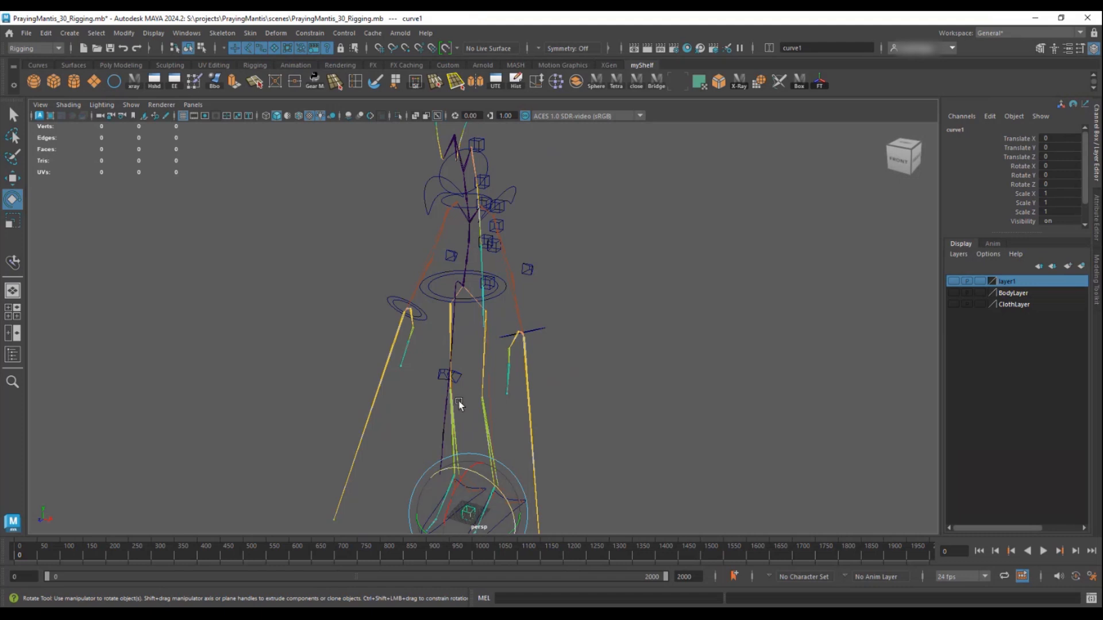
{"action": "left_click_drag", "start_coordinate": [436, 198], "coordinate": [632, 259], "text": "alt"}
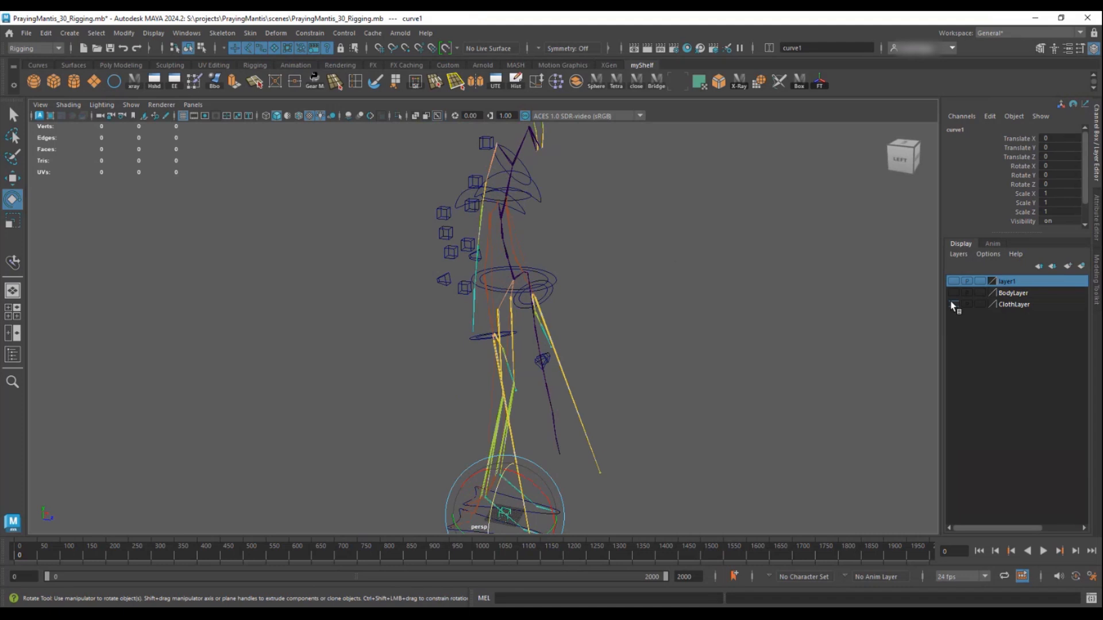
{"action": "left_click", "coordinate": [953, 305]}
{"action": "left_click", "coordinate": [953, 293]}
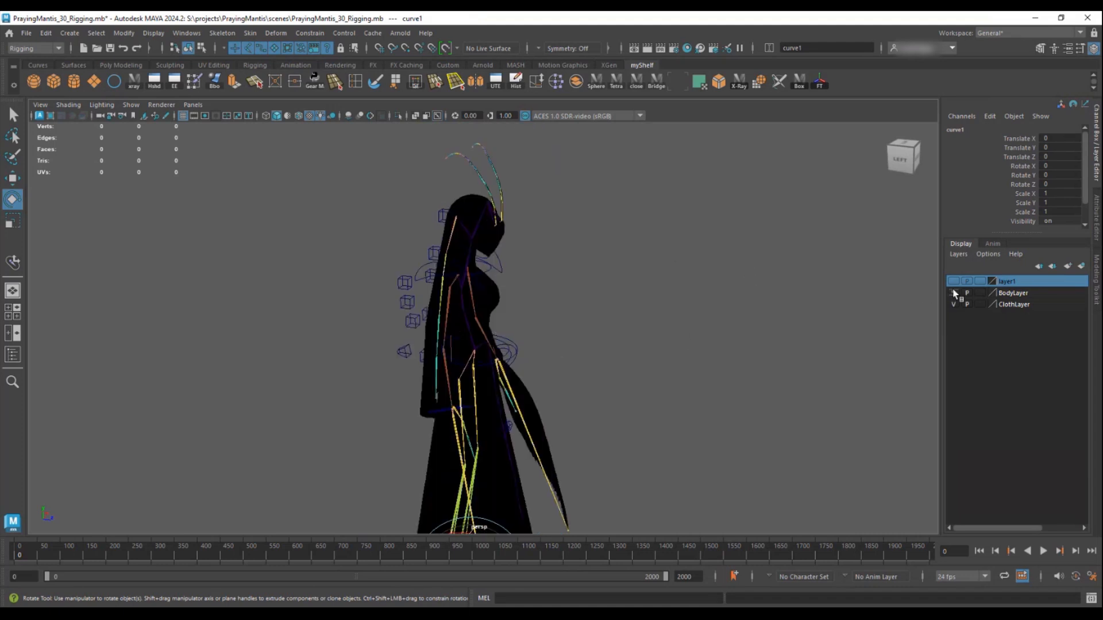
{"action": "left_click", "coordinate": [952, 282]}
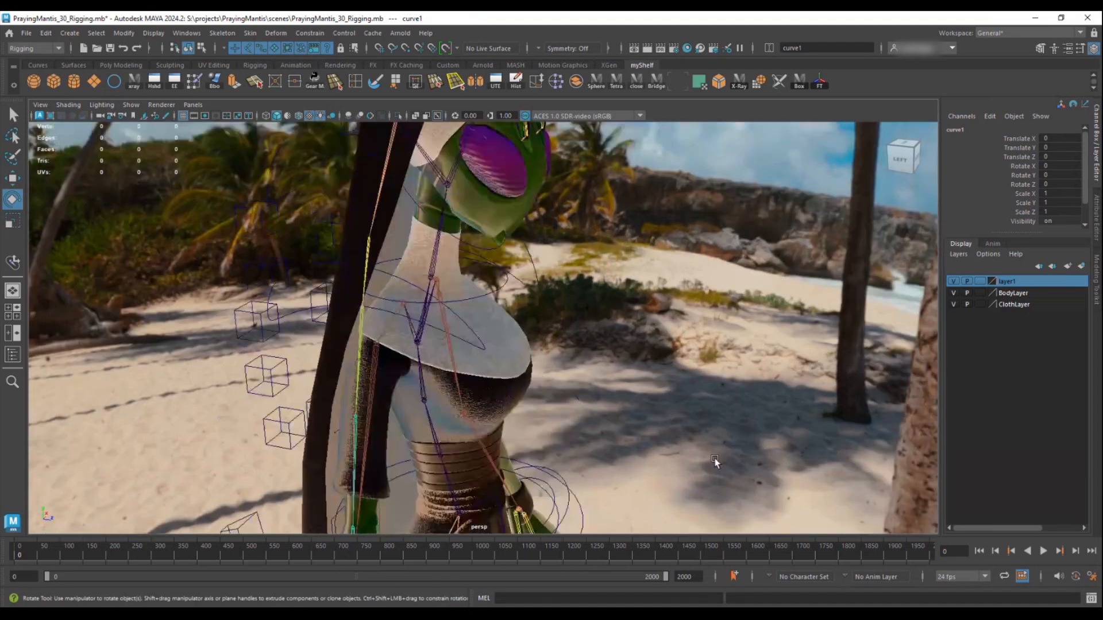
{"action": "left_click_drag", "start_coordinate": [714, 460], "coordinate": [508, 224], "text": "alt"}
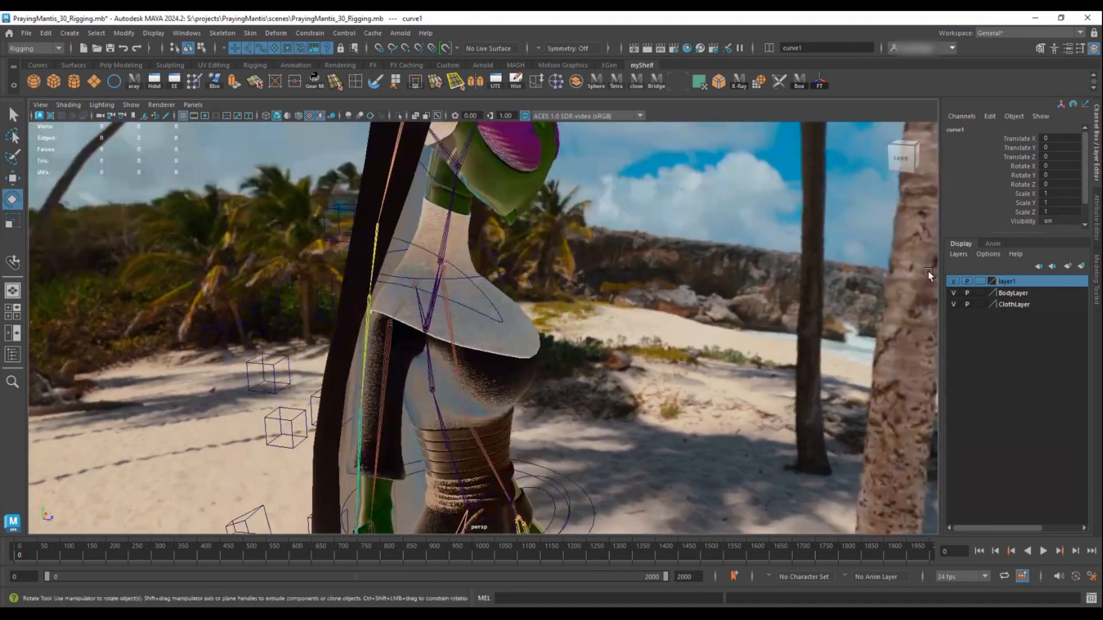
{"action": "left_click", "coordinate": [951, 280]}
{"action": "left_click", "coordinate": [953, 293]}
{"action": "left_click", "coordinate": [952, 307]}
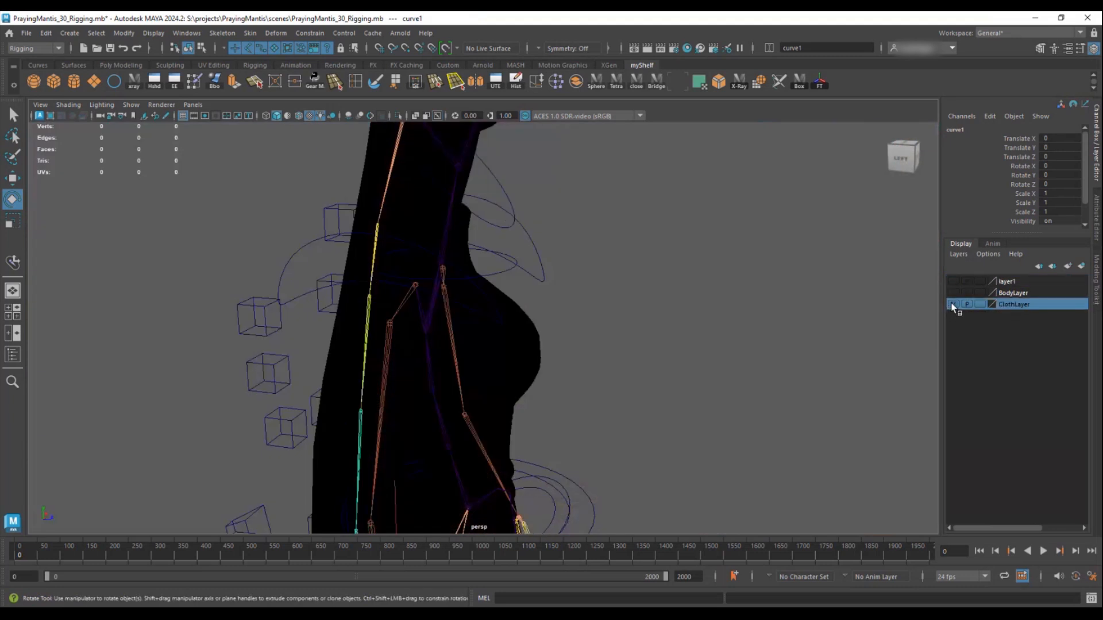
{"action": "left_click", "coordinate": [952, 306]}
- Snap cube curve1 onto the top of the front cloth chain, at Translate Y 187.989 and Translate Z 14.145
{"action": "right_click_drag", "start_coordinate": [660, 324], "coordinate": [419, 338], "text": "alt"}
{"action": "middle_click_drag", "start_coordinate": [419, 337], "coordinate": [424, 260], "text": "alt"}
{"action": "left_click_drag", "start_coordinate": [424, 260], "coordinate": [473, 377], "text": "alt"}
{"action": "middle_click_drag", "start_coordinate": [473, 377], "coordinate": [417, 250], "text": "alt"}
{"action": "left_click_drag", "start_coordinate": [417, 249], "coordinate": [427, 326], "text": "alt"}
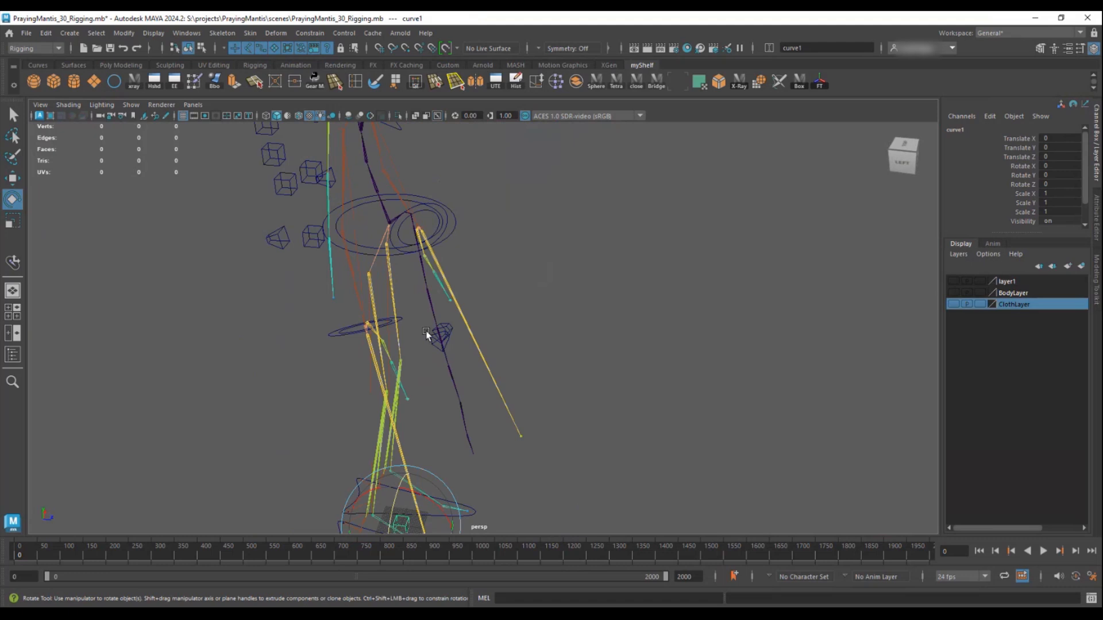
{"action": "key", "text": "w"}
{"action": "left_click_drag", "start_coordinate": [405, 527], "coordinate": [419, 242]}
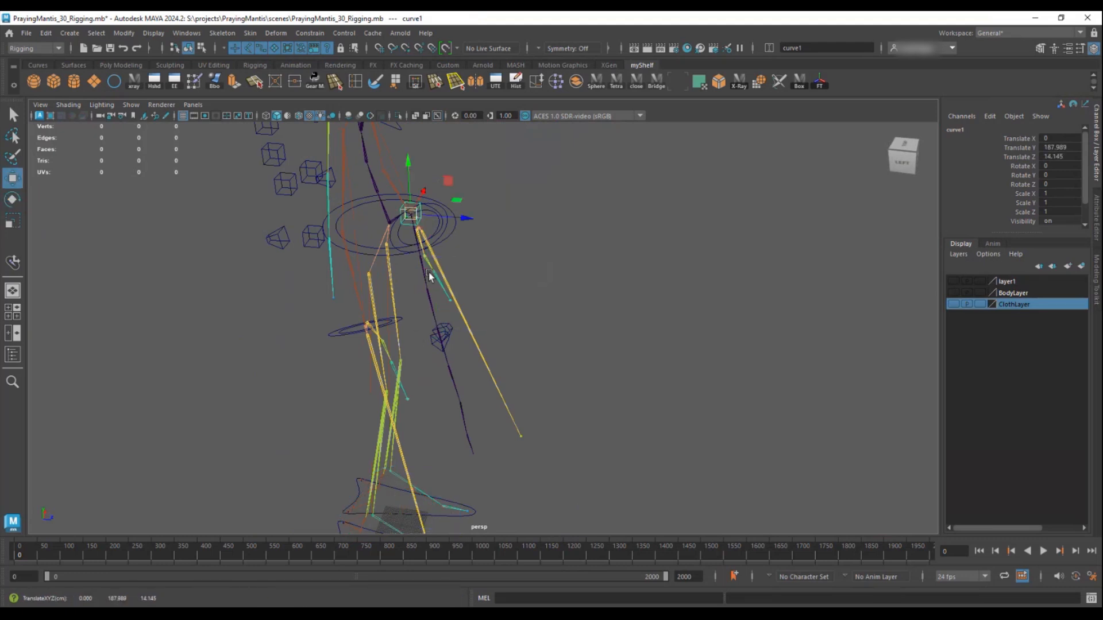
- Scale cube curve1 uniformly to 0.447
{"action": "key", "text": "f"}
{"action": "scroll", "coordinate": [433, 301], "scroll_direction": "down", "scroll_amount": 5}
{"action": "left_click_drag", "start_coordinate": [431, 331], "coordinate": [448, 250], "text": "alt"}
{"action": "key", "text": "r"}
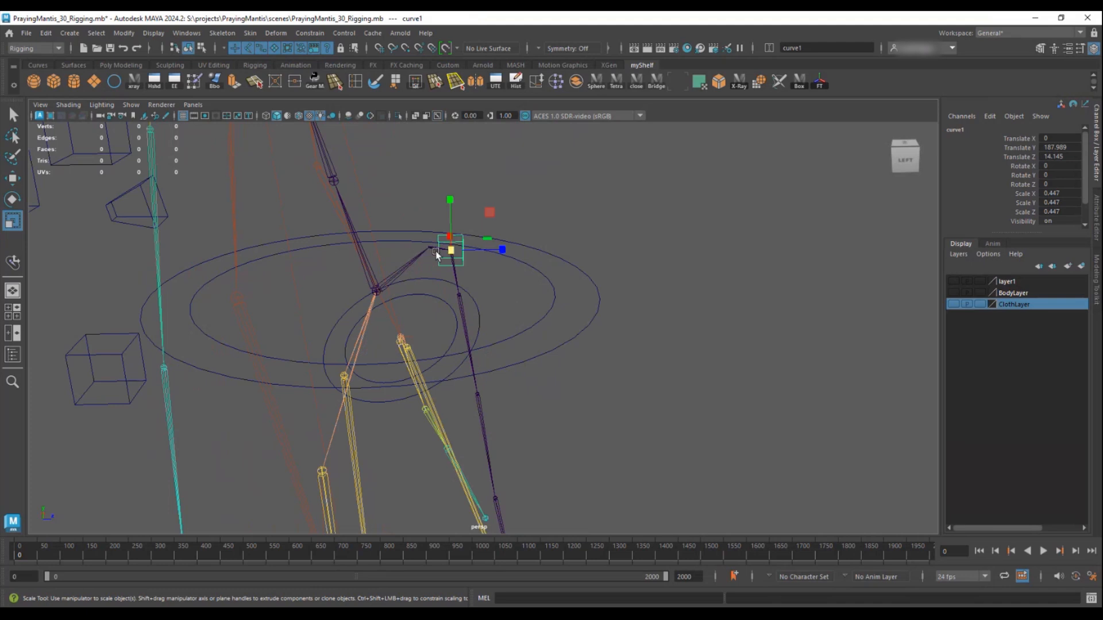
{"action": "left_click_drag", "start_coordinate": [504, 358], "coordinate": [459, 329], "text": "alt"}
{"action": "key", "text": "w"}
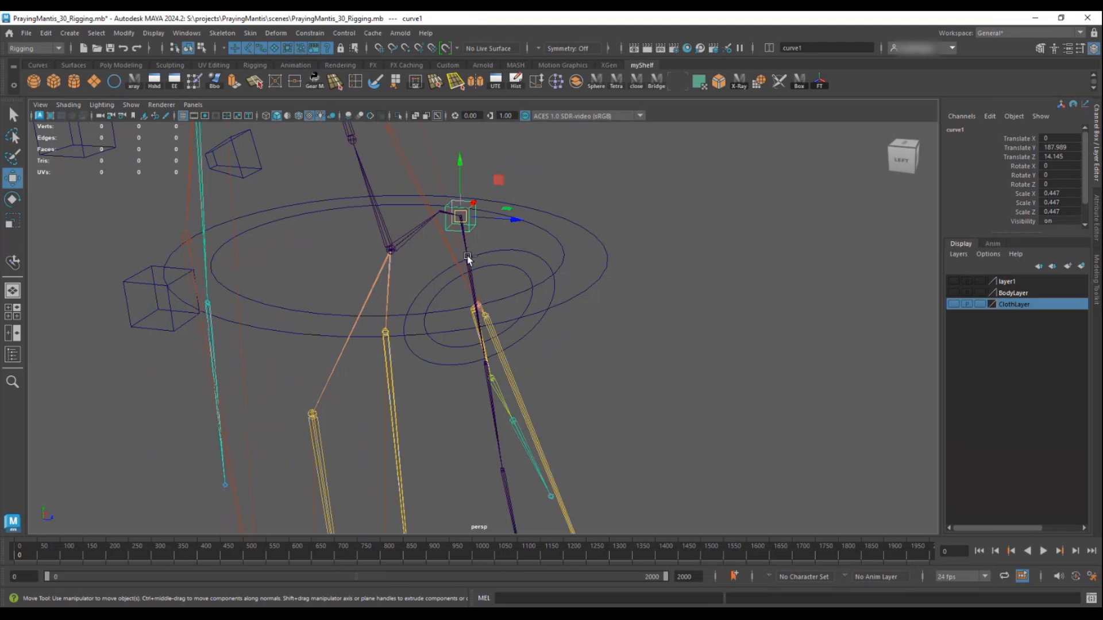
- Duplicate curve1 three times and snap the copies onto the next three lower joints of the front cloth chain
{"action": "left_click_drag", "start_coordinate": [465, 217], "coordinate": [468, 256]}
{"action": "left_click_drag", "start_coordinate": [517, 327], "coordinate": [482, 276], "text": "alt"}
{"action": "key", "text": "ctrl+d"}
{"action": "left_click_drag", "start_coordinate": [483, 187], "coordinate": [513, 366]}
{"action": "key", "text": "ctrl+d"}
{"action": "left_click_drag", "start_coordinate": [603, 393], "coordinate": [618, 401], "text": "alt"}
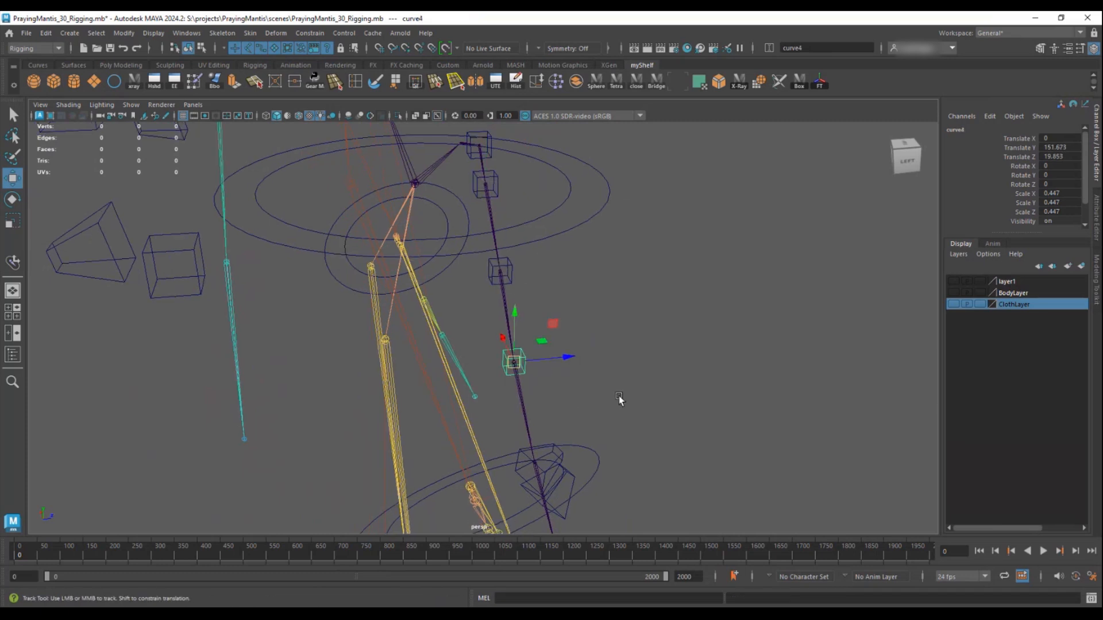
- Duplicate four more cubes down the front cloth chain, snapping the last, curve8, at Translate Y 70.233 and Z 36.86
{"action": "middle_click_drag", "start_coordinate": [618, 401], "coordinate": [564, 228], "text": "alt"}
{"action": "key", "text": "ctrl+d"}
{"action": "left_click_drag", "start_coordinate": [564, 227], "coordinate": [539, 426], "text": "alt"}
{"action": "key", "text": "ctrl+d"}
{"action": "middle_click_drag", "start_coordinate": [615, 452], "coordinate": [588, 301], "text": "alt"}
{"action": "left_click_drag", "start_coordinate": [510, 273], "coordinate": [541, 366]}
{"action": "left_click_drag", "start_coordinate": [551, 405], "coordinate": [583, 415], "text": "alt"}
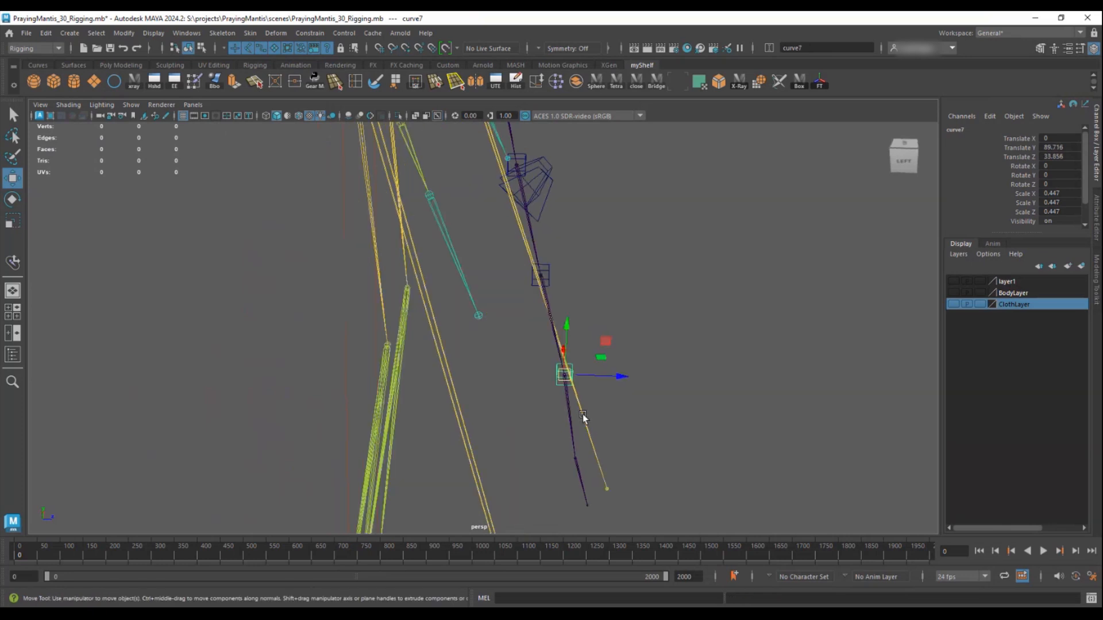
{"action": "middle_click_drag", "start_coordinate": [582, 415], "coordinate": [574, 389], "text": "alt"}
{"action": "key", "text": "ctrl+d"}
{"action": "left_click_drag", "start_coordinate": [556, 350], "coordinate": [568, 430]}
{"action": "left_click_drag", "start_coordinate": [676, 354], "coordinate": [536, 344], "text": "alt"}
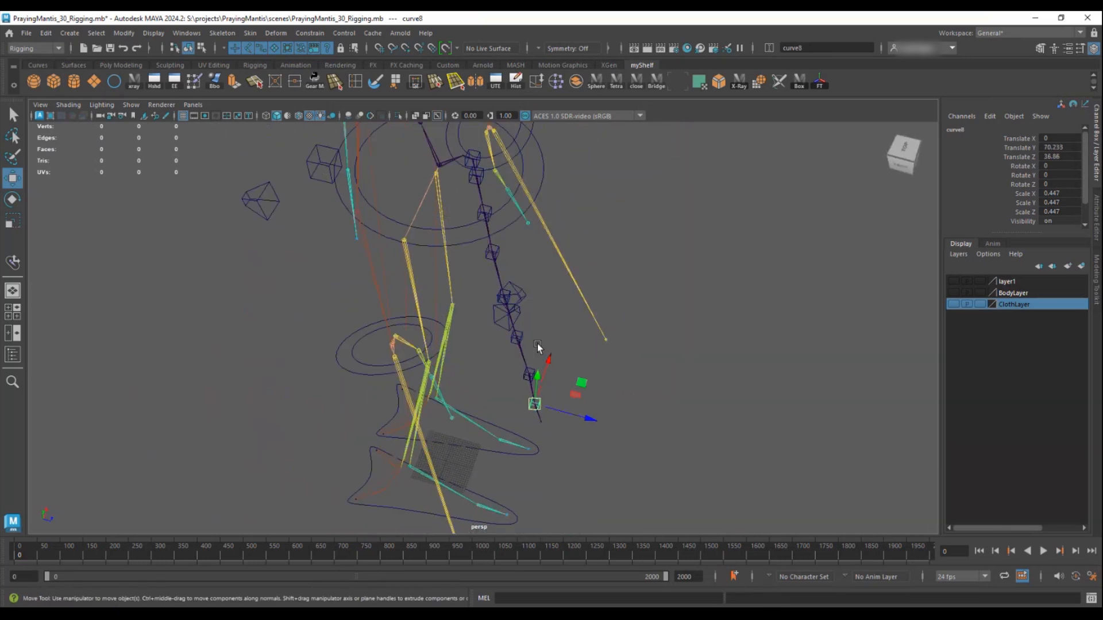
- Select all cube curves along the front cloth chain and freeze their transformations
{"action": "middle_click_drag", "start_coordinate": [537, 343], "coordinate": [525, 392], "text": "alt"}
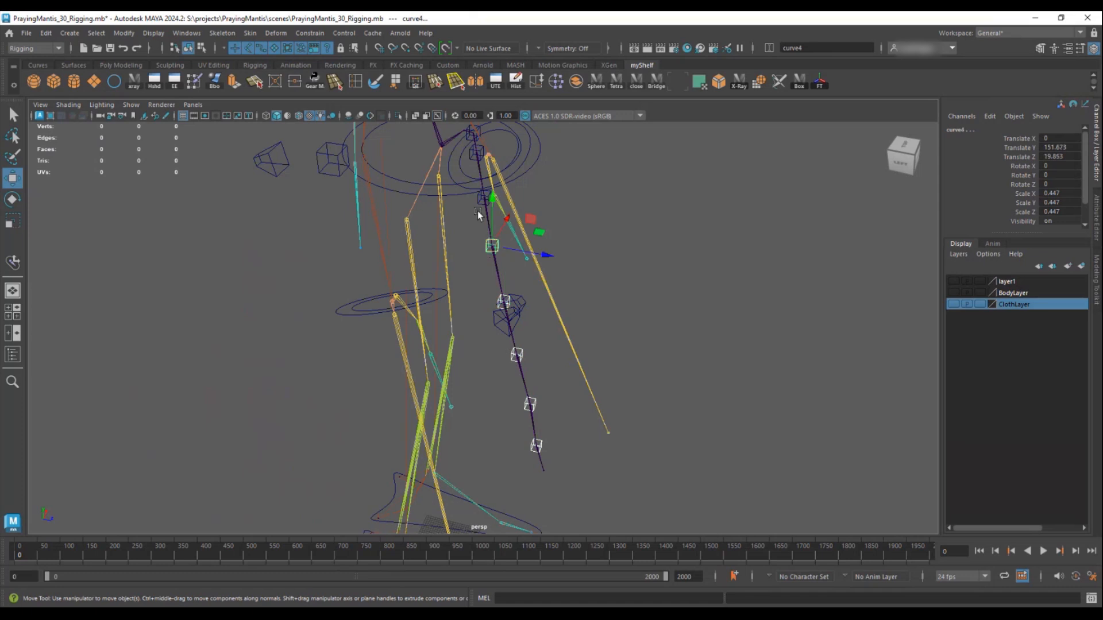
{"action": "left_click", "coordinate": [820, 82]}
{"action": "left_click_drag", "start_coordinate": [723, 188], "coordinate": [492, 208], "text": "alt"}
{"action": "middle_click_drag", "start_coordinate": [493, 208], "coordinate": [469, 283], "text": "alt"}
{"action": "left_click_drag", "start_coordinate": [431, 281], "coordinate": [421, 292], "text": "alt"}
{"action": "right_click_drag", "start_coordinate": [357, 264], "coordinate": [396, 295], "text": "alt"}
{"action": "middle_click_drag", "start_coordinate": [396, 296], "coordinate": [347, 322], "text": "alt"}
{"action": "left_click", "coordinate": [347, 323]}
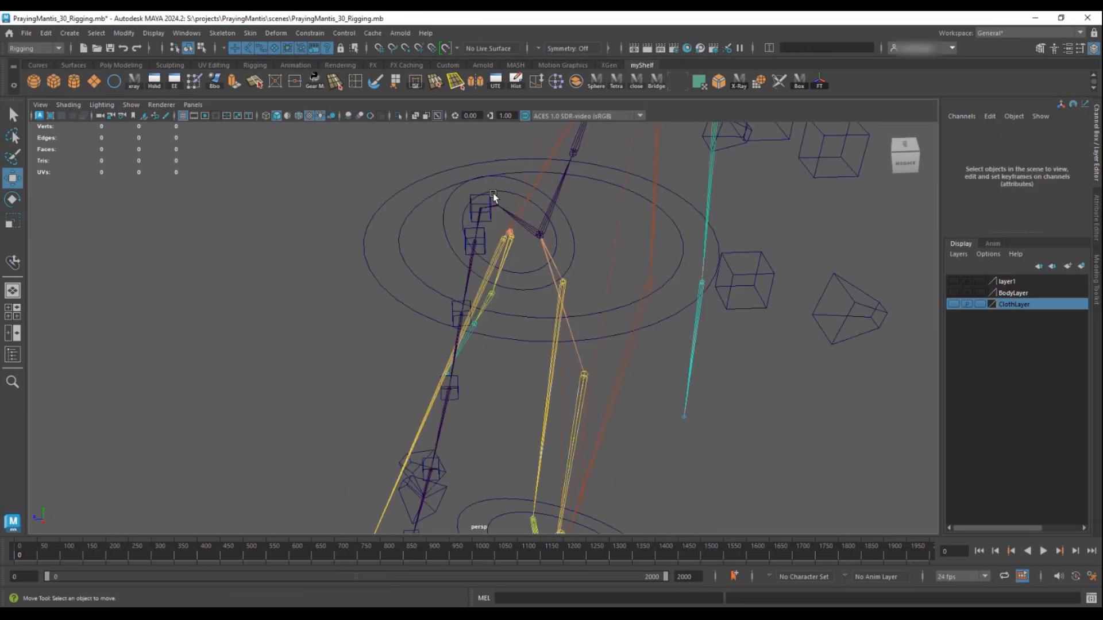
- Move all front cloth cubes forward to Translate Z 2.666 and snap their pivots back onto the chain joints
{"action": "left_click", "coordinate": [491, 198]}
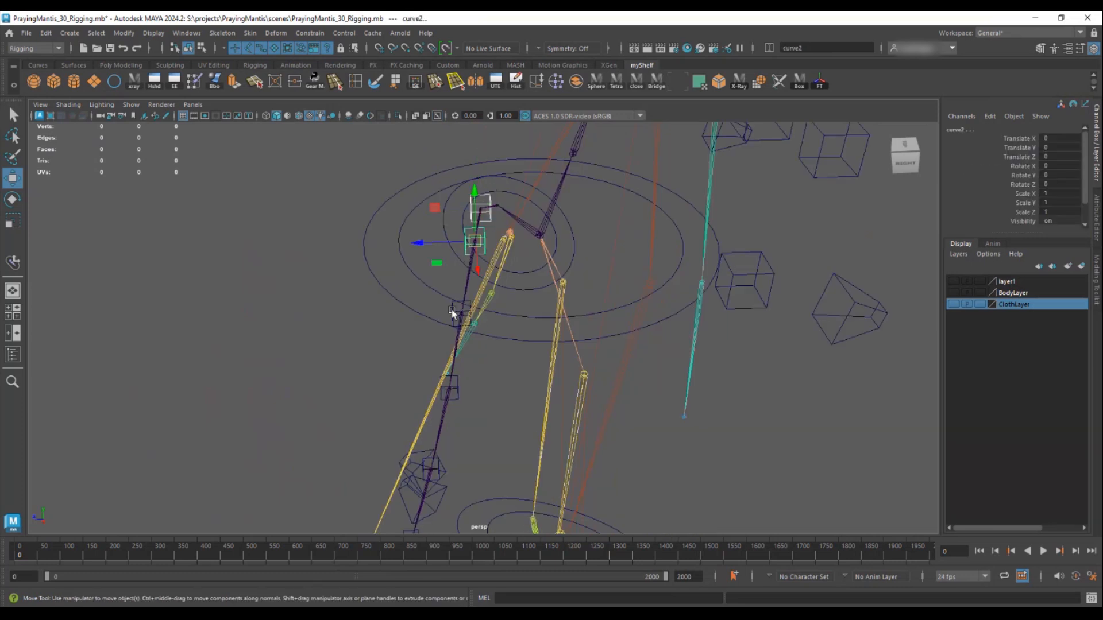
{"action": "left_click_drag", "start_coordinate": [464, 402], "coordinate": [595, 206], "text": "alt"}
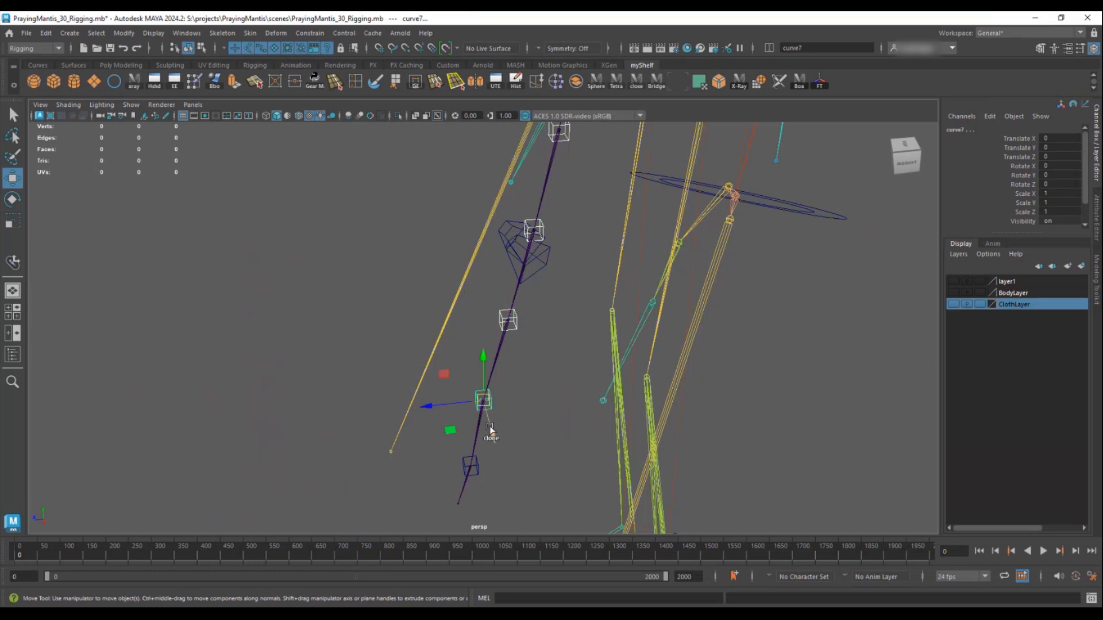
{"action": "left_click_drag", "start_coordinate": [458, 468], "coordinate": [442, 470]}
{"action": "key", "text": "f"}
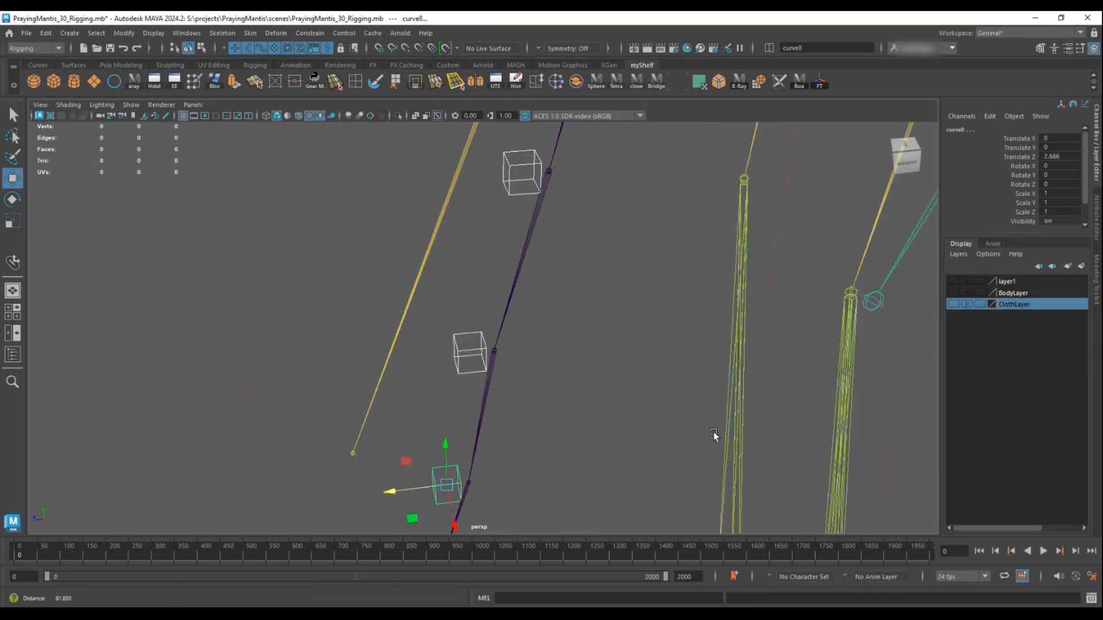
{"action": "key", "text": "d"}
{"action": "left_click_drag", "start_coordinate": [397, 328], "coordinate": [459, 320]}
{"action": "right_click_drag", "start_coordinate": [646, 261], "coordinate": [537, 150], "text": "alt"}
{"action": "middle_click_drag", "start_coordinate": [537, 150], "coordinate": [505, 233], "text": "alt"}
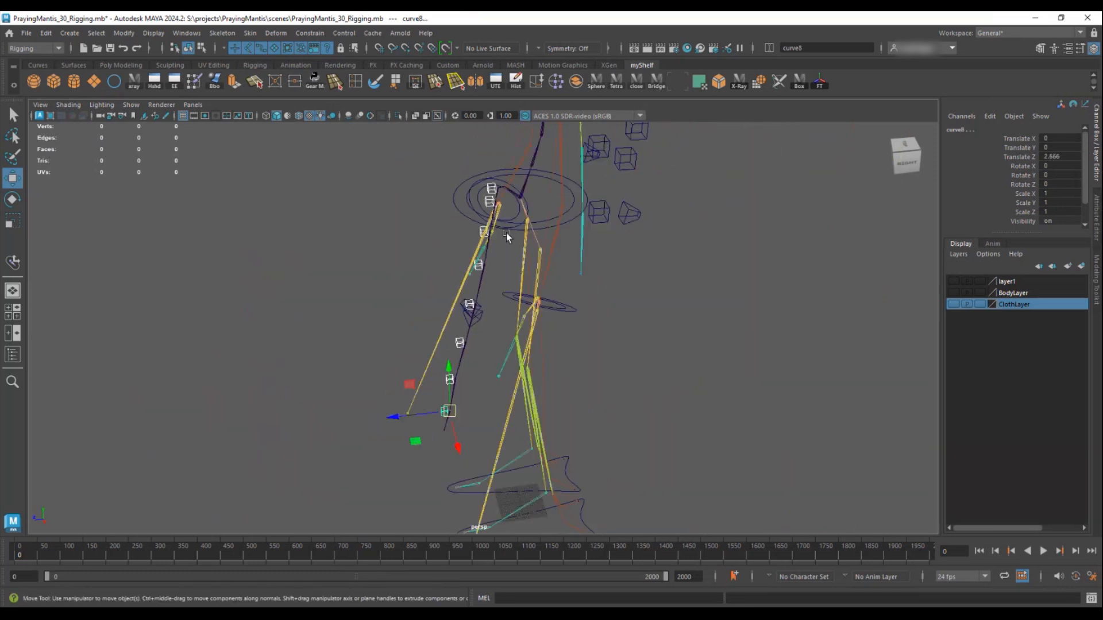
- Rename the selected front cloth cubes as ClothCtrl
{"action": "left_click_drag", "start_coordinate": [505, 232], "coordinate": [583, 244], "text": "alt"}
{"action": "left_click", "coordinate": [823, 47]}
{"action": "type", "text": "ClothCtrl7"}
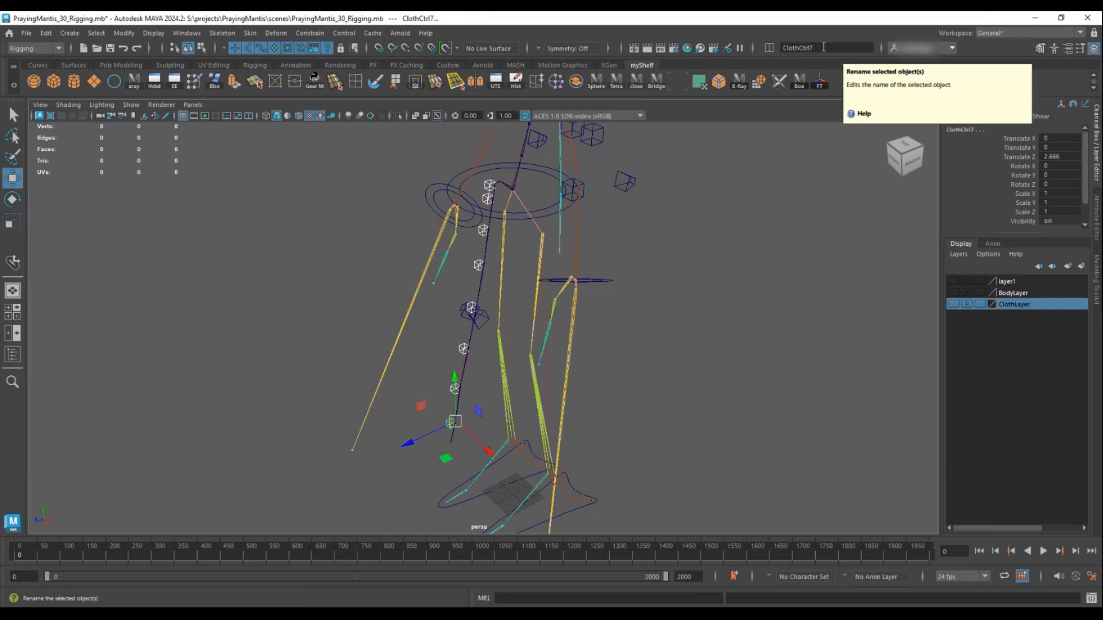
- Parent the lowest front cloth cube, ClothCtrl7, under the cube above it, and that cube under the next one up
{"action": "left_click_drag", "start_coordinate": [574, 244], "coordinate": [494, 250], "text": "alt"}
{"action": "right_click_drag", "start_coordinate": [494, 250], "coordinate": [557, 247], "text": "alt"}
{"action": "left_click_drag", "start_coordinate": [557, 247], "coordinate": [496, 274], "text": "alt"}
{"action": "middle_click_drag", "start_coordinate": [431, 484], "coordinate": [459, 309], "text": "alt"}
{"action": "right_click_drag", "start_coordinate": [460, 309], "coordinate": [586, 316], "text": "alt"}
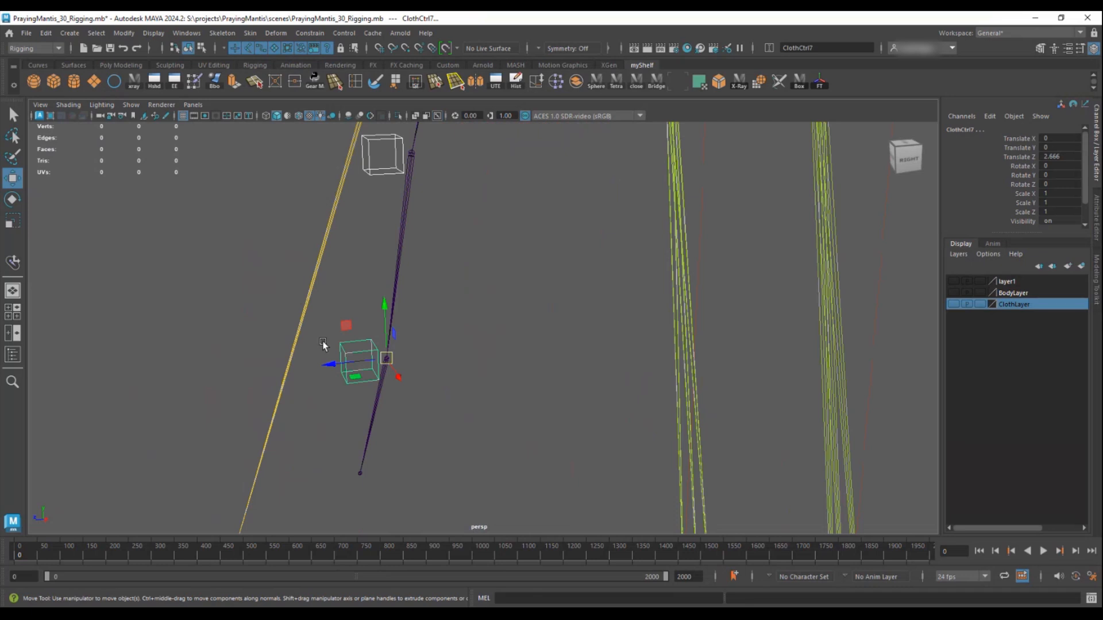
{"action": "key", "text": "p"}
{"action": "left_click", "coordinate": [403, 172]}
{"action": "middle_click_drag", "start_coordinate": [433, 140], "coordinate": [406, 345], "text": "alt"}
{"action": "left_click", "coordinate": [386, 257], "text": "shift"}
{"action": "key", "text": "p"}
{"action": "left_click", "coordinate": [405, 255]}
- Parent the lower front cloth cubes up the chain, each under the cube above it, up to ClothCtrl3
{"action": "middle_click_drag", "start_coordinate": [492, 230], "coordinate": [483, 375], "text": "alt"}
{"action": "left_click_drag", "start_coordinate": [483, 375], "coordinate": [428, 278], "text": "alt"}
{"action": "left_click", "coordinate": [432, 280], "text": "shift"}
{"action": "key", "text": "p"}
{"action": "left_click", "coordinate": [432, 281]}
{"action": "middle_click_drag", "start_coordinate": [494, 201], "coordinate": [474, 459], "text": "alt"}
{"action": "left_click", "coordinate": [434, 393]}
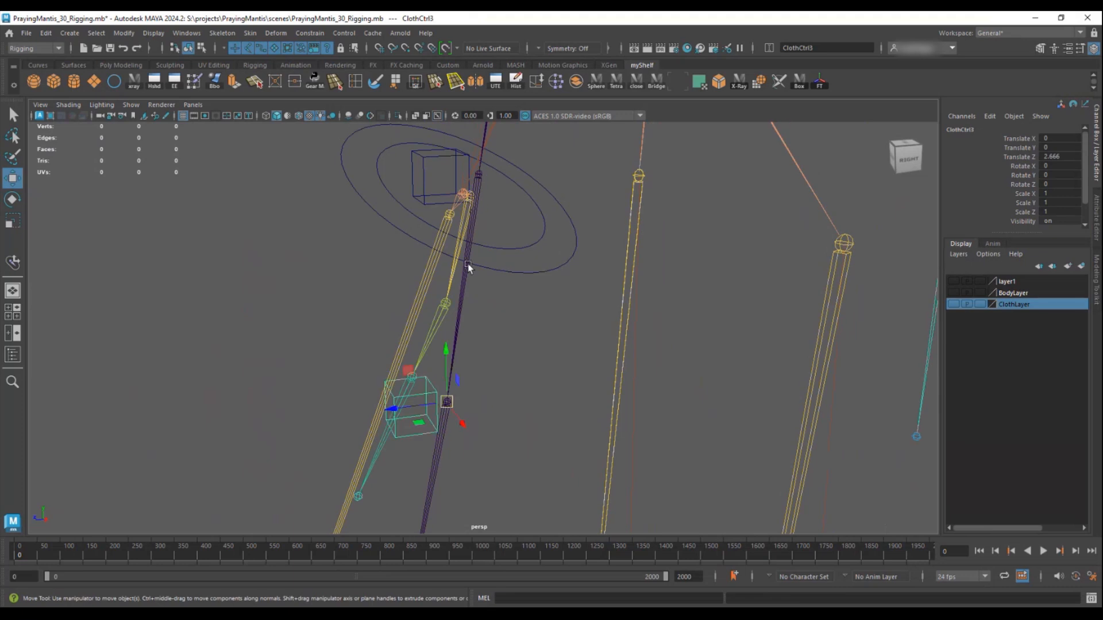
- Continue the front cloth hierarchy from ClothCtrl3 up to ClothCtrl1, parenting each cube under the one above
{"action": "middle_click_drag", "start_coordinate": [469, 268], "coordinate": [470, 442], "text": "alt"}
{"action": "left_click", "coordinate": [417, 334]}
{"action": "key", "text": "Down"}
{"action": "left_click", "coordinate": [418, 333]}
{"action": "left_click_drag", "start_coordinate": [445, 242], "coordinate": [434, 308], "text": "alt"}
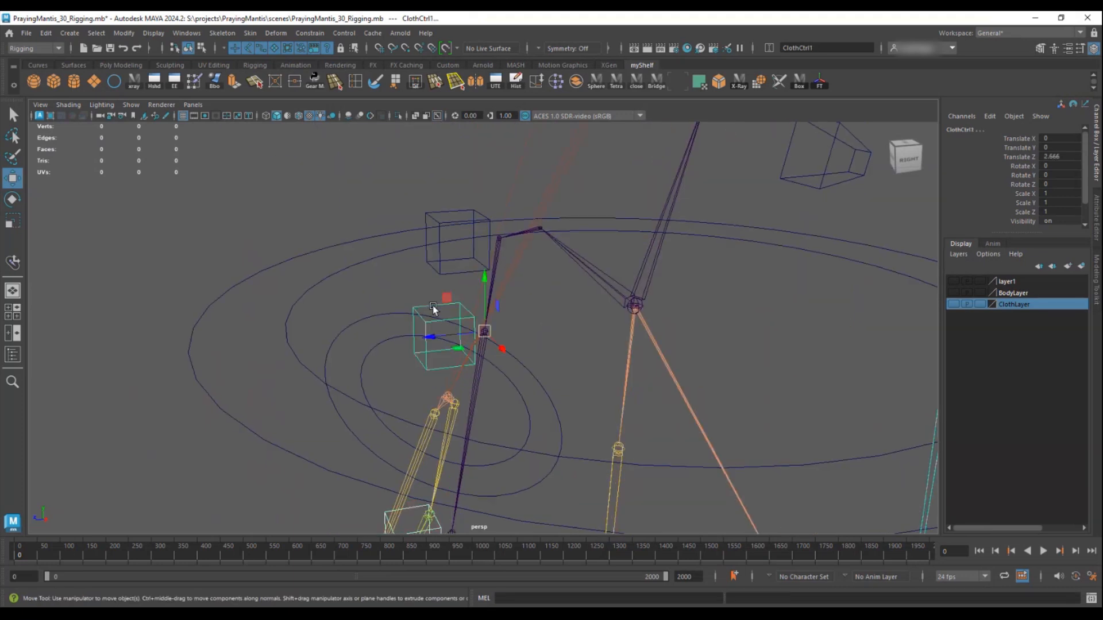
- Orient-constrain the upper front cloth joints to their matching cubes, starting with the top cube
{"action": "left_click", "coordinate": [440, 253]}
{"action": "left_click", "coordinate": [487, 299], "text": "shift"}
{"action": "left_click", "coordinate": [310, 33]}
{"action": "left_click", "coordinate": [329, 88]}
{"action": "left_click", "coordinate": [483, 361]}
{"action": "left_click_drag", "start_coordinate": [477, 368], "coordinate": [505, 253], "text": "alt"}
{"action": "left_click", "coordinate": [480, 293]}
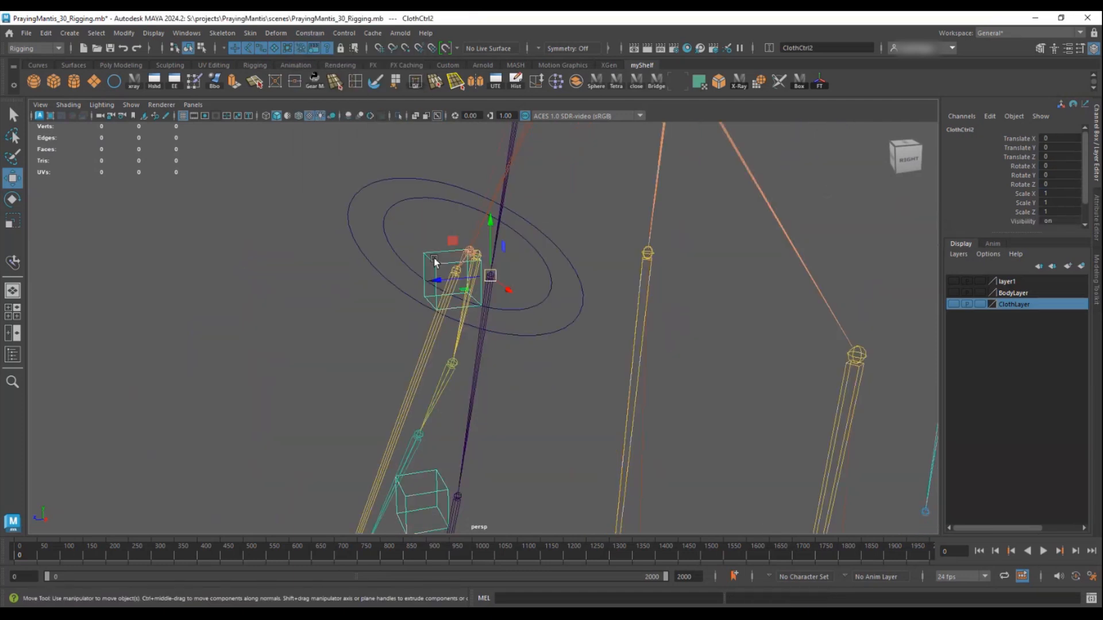
{"action": "left_click_drag", "start_coordinate": [464, 411], "coordinate": [437, 270], "text": "alt"}
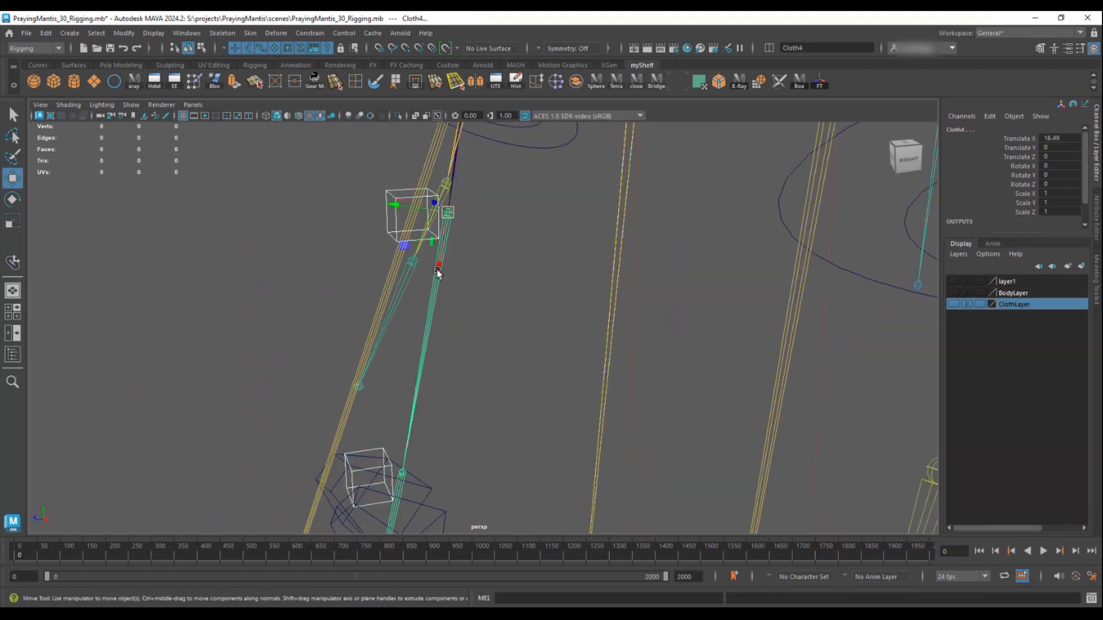
- Orient-constrain the middle front cloth joints to their matching cubes, including Cloth5 to ClothCtrl4
{"action": "left_click", "coordinate": [373, 453]}
{"action": "left_click_drag", "start_coordinate": [374, 453], "coordinate": [424, 270], "text": "alt"}
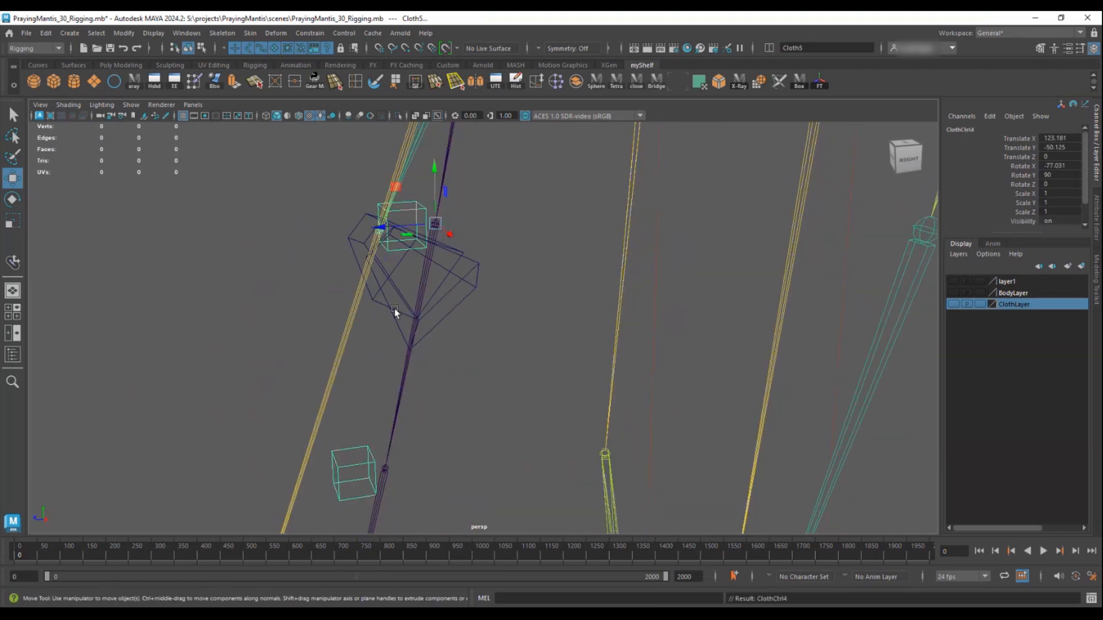
{"action": "left_click", "coordinate": [391, 334]}
{"action": "left_click", "coordinate": [309, 33]}
{"action": "left_click", "coordinate": [334, 108]}
{"action": "middle_click_drag", "start_coordinate": [498, 334], "coordinate": [544, 164], "text": "alt"}
{"action": "left_click", "coordinate": [423, 314]}
{"action": "left_click", "coordinate": [419, 372], "text": "shift"}
{"action": "key", "text": "g"}
- Orient-constrain the lowest front cloth joints to the cubes beside them
{"action": "middle_click_drag", "start_coordinate": [419, 371], "coordinate": [463, 232], "text": "alt"}
{"action": "left_click", "coordinate": [407, 398]}
{"action": "left_click", "coordinate": [419, 442], "text": "shift"}
{"action": "key", "text": "g"}
{"action": "middle_click_drag", "start_coordinate": [419, 441], "coordinate": [479, 174], "text": "alt"}
{"action": "left_click_drag", "start_coordinate": [480, 175], "coordinate": [459, 273], "text": "alt"}
{"action": "left_click", "coordinate": [459, 273]}
{"action": "key", "text": "g"}
- Parent the two top front cloth cubes under RootCtrl, test it by moving RootCtrl, and undo the move
{"action": "left_click_drag", "start_coordinate": [552, 233], "coordinate": [584, 303], "text": "alt"}
{"action": "left_click", "coordinate": [445, 359]}
{"action": "left_click", "coordinate": [584, 297]}
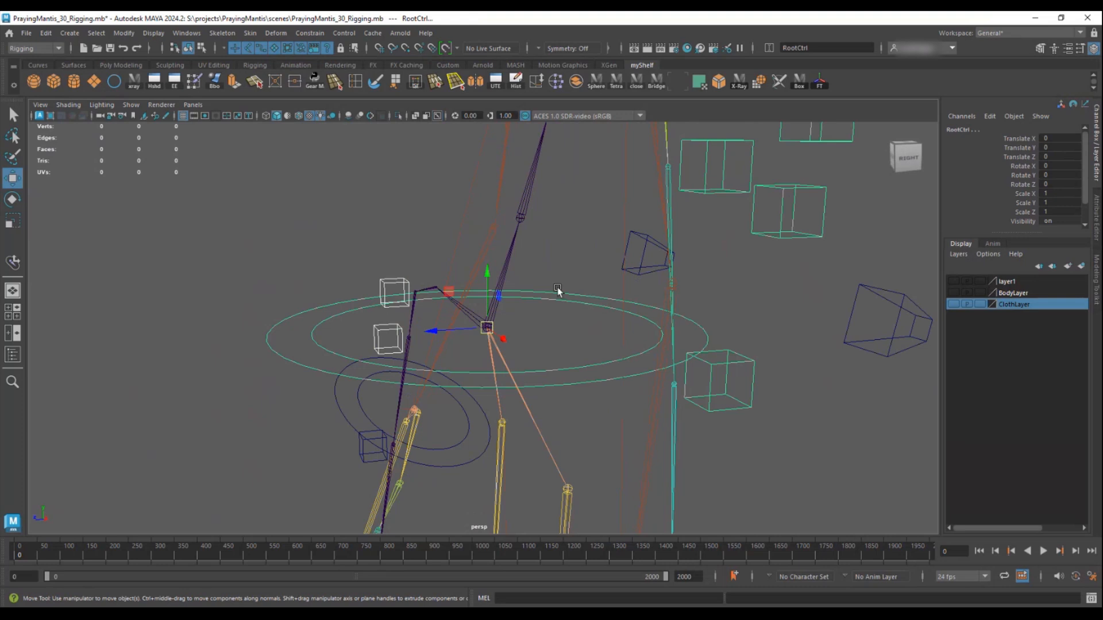
{"action": "key", "text": "p"}
{"action": "left_click", "coordinate": [585, 295]}
{"action": "left_click_drag", "start_coordinate": [487, 328], "coordinate": [481, 306]}
{"action": "key", "text": "ctrl+z"}
- Parent the second front cloth cube under the top one and clear the selection
{"action": "left_click_drag", "start_coordinate": [480, 398], "coordinate": [449, 396], "text": "alt"}
{"action": "middle_click_drag", "start_coordinate": [449, 396], "coordinate": [480, 270], "text": "alt"}
{"action": "left_click", "coordinate": [411, 287]}
{"action": "middle_click_drag", "start_coordinate": [404, 308], "coordinate": [384, 365], "text": "alt"}
{"action": "left_click", "coordinate": [405, 249], "text": "shift"}
{"action": "key", "text": "p"}
{"action": "left_click", "coordinate": [700, 233]}
- Examine the front cloth cubes one by one to check how the chain is parented
{"action": "left_click_drag", "start_coordinate": [549, 316], "coordinate": [509, 374], "text": "alt"}
{"action": "left_click", "coordinate": [444, 379]}
{"action": "left_click", "coordinate": [505, 196]}
{"action": "left_click_drag", "start_coordinate": [504, 196], "coordinate": [334, 405], "text": "alt"}
{"action": "left_click", "coordinate": [336, 407]}
{"action": "left_click_drag", "start_coordinate": [344, 340], "coordinate": [423, 287], "text": "alt"}
{"action": "left_click", "coordinate": [441, 281]}
{"action": "left_click", "coordinate": [449, 220]}
{"action": "left_click", "coordinate": [441, 281]}
{"action": "left_click", "coordinate": [428, 355]}
{"action": "left_click", "coordinate": [434, 292]}
- Select the front cloth cubes down the chain to ClothCtrl7 and unparent them
{"action": "left_click_drag", "start_coordinate": [441, 372], "coordinate": [493, 231], "text": "alt"}
{"action": "left_click", "coordinate": [486, 213]}
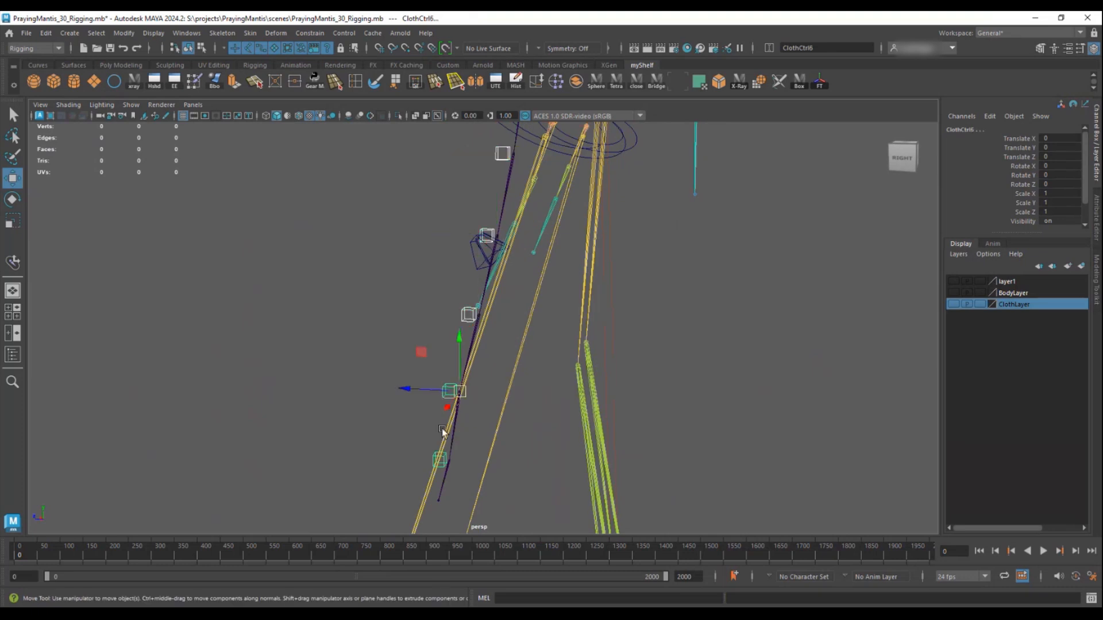
{"action": "left_click", "coordinate": [443, 462]}
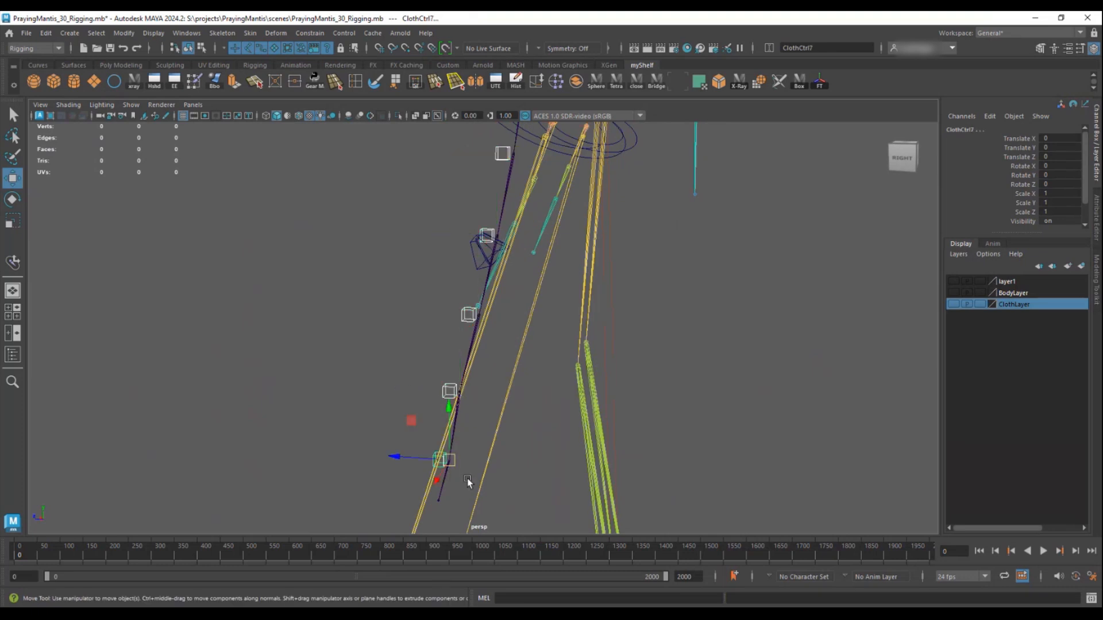
{"action": "left_click_drag", "start_coordinate": [467, 483], "coordinate": [450, 443], "text": "alt"}
- Parent ClothCtrl7 under ClothCtrl6 and each following front cloth cube under the one above, up to ClothCtrl4
{"action": "left_click", "coordinate": [468, 283]}
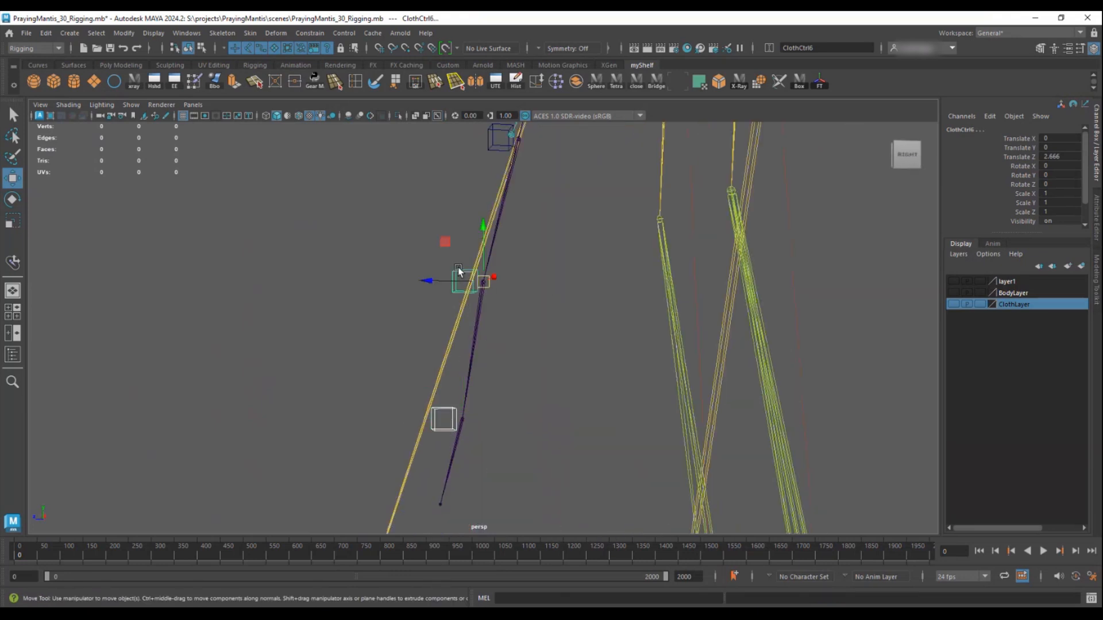
{"action": "left_click", "coordinate": [458, 278]}
{"action": "left_click_drag", "start_coordinate": [458, 278], "coordinate": [439, 283], "text": "alt"}
{"action": "left_click", "coordinate": [438, 297]}
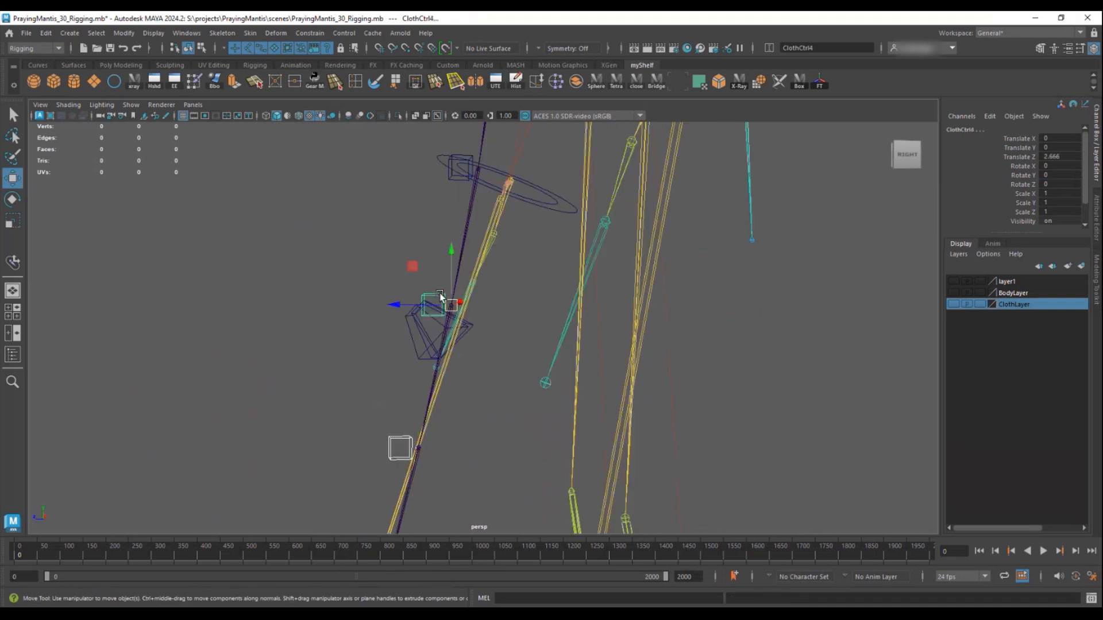
{"action": "key", "text": "Up"}
- Parent the remaining upper front cloth cubes up the chain and the top cube under RootCtrl
{"action": "left_click_drag", "start_coordinate": [453, 174], "coordinate": [426, 292], "text": "alt"}
{"action": "left_click", "coordinate": [438, 230]}
{"action": "left_click", "coordinate": [627, 258]}
- Select the whole hierarchy below the top front cloth cube and show layer1, BodyLayer and ClothLayer
{"action": "left_click_drag", "start_coordinate": [626, 258], "coordinate": [391, 322], "text": "alt"}
{"action": "left_click", "coordinate": [396, 185]}
{"action": "left_click", "coordinate": [96, 33]}
{"action": "left_click", "coordinate": [119, 90]}
{"action": "left_click_drag", "start_coordinate": [405, 253], "coordinate": [517, 267], "text": "alt"}
{"action": "left_click_drag", "start_coordinate": [953, 304], "coordinate": [953, 282]}
- Test the front cloth deformation by rotating all its cube controls together, and undo the rotation
{"action": "key", "text": "e"}
{"action": "mouse_move", "coordinate": [533, 447]}
{"action": "left_mouse_down"}
{"action": "mouse_move", "coordinate": [548, 464]}
{"action": "mouse_move", "coordinate": [526, 445]}
{"action": "left_mouse_up"}
{"action": "key", "text": "ctrl+z"}
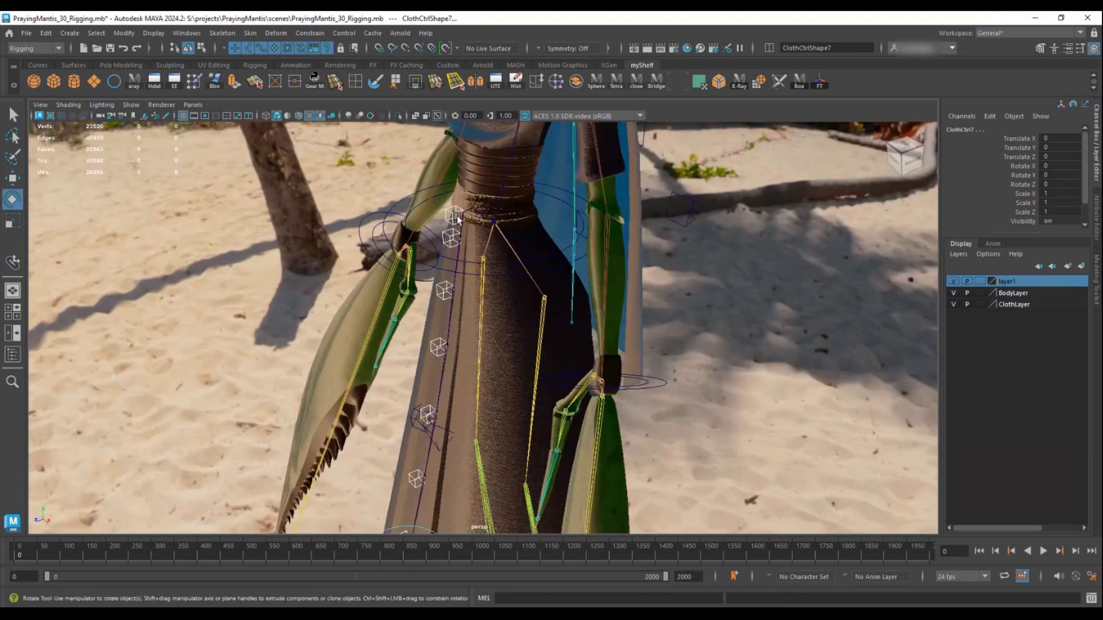
{"action": "left_click", "coordinate": [451, 215]}
{"action": "key", "text": "q"}
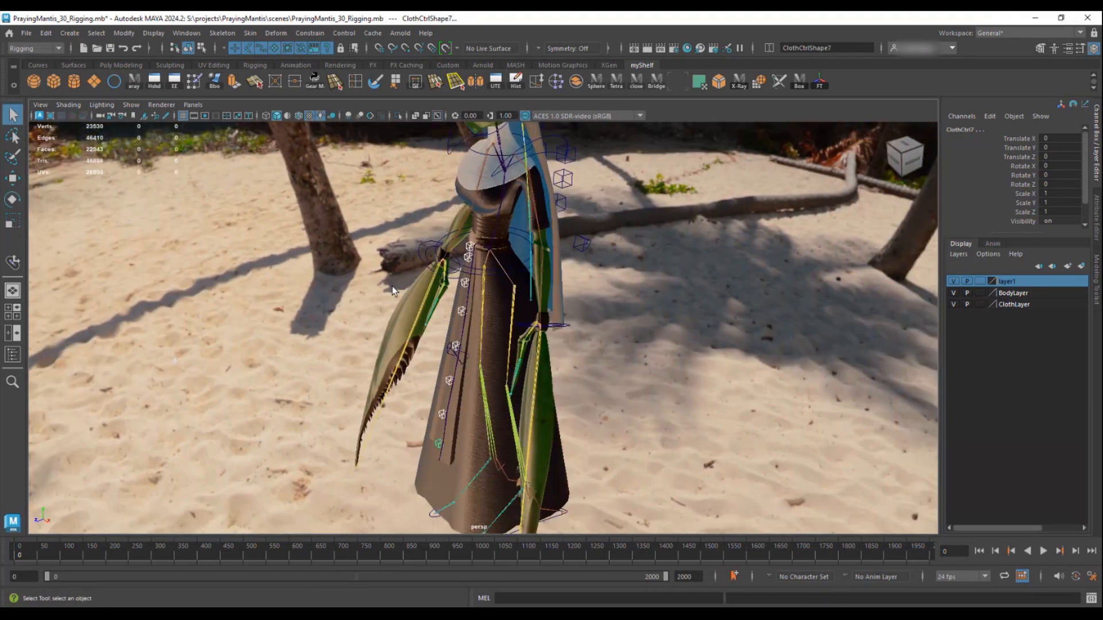
{"action": "key", "text": "e"}
{"action": "left_click_drag", "start_coordinate": [472, 395], "coordinate": [503, 318]}
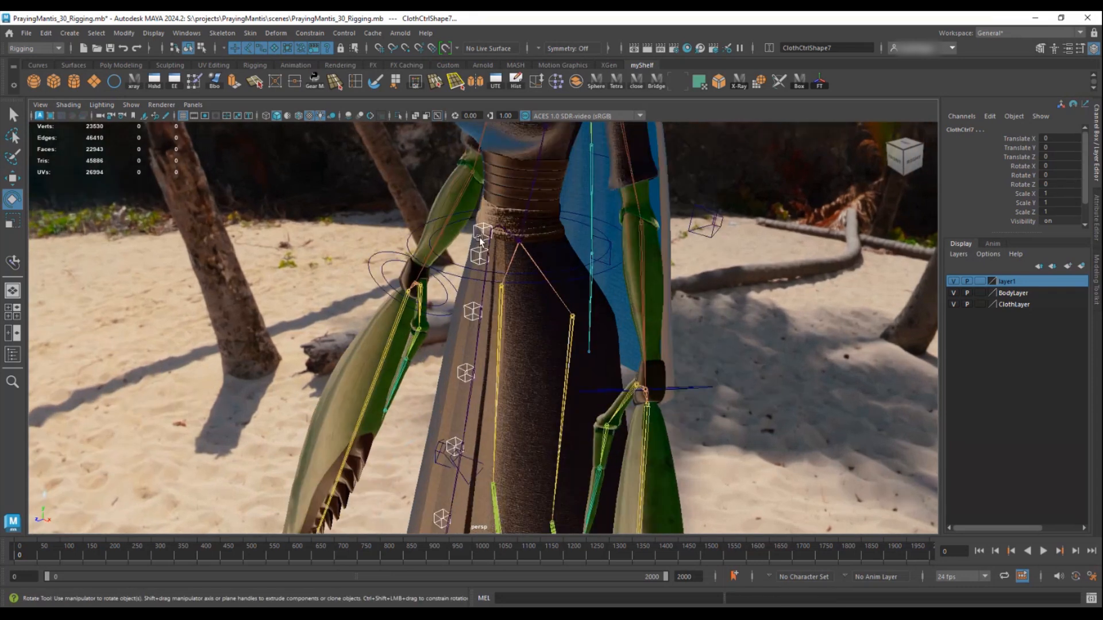
- Walk the selection down the front cloth cube hierarchy from the upper cubes to ClothCtrl5
{"action": "key", "text": "w"}
{"action": "left_click", "coordinate": [482, 275]}
{"action": "key", "text": "Down"}
{"action": "key", "text": "Down"}
{"action": "key", "text": "Down"}
{"action": "key", "text": "Down"}
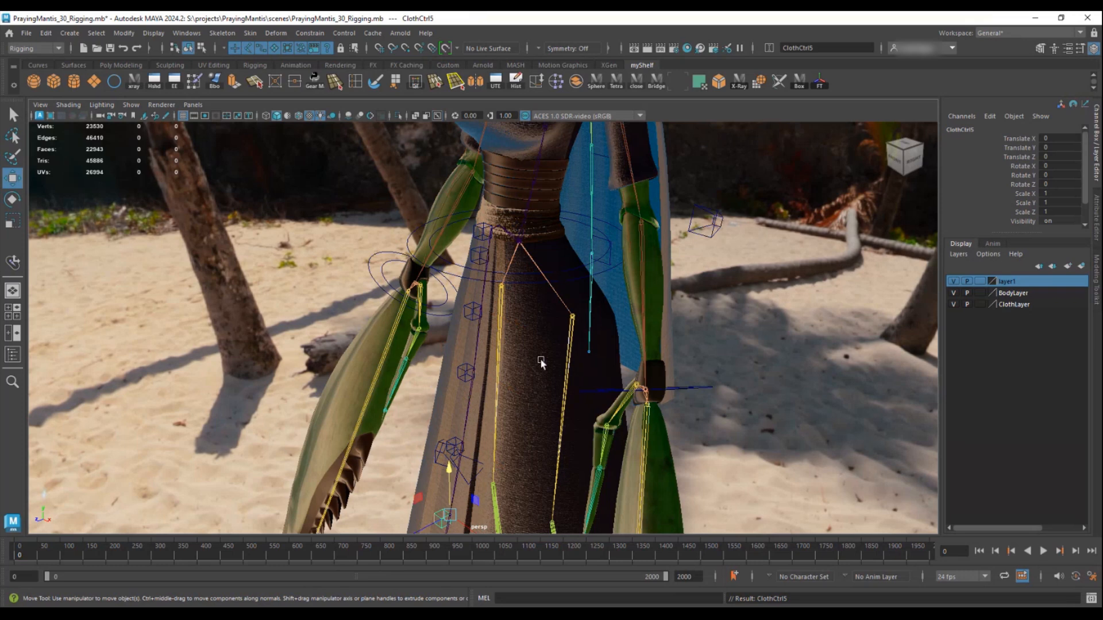
- Hide ClothLayer, BodyLayer and layer1 to leave only the rig displayed from the front
{"action": "middle_click_drag", "start_coordinate": [541, 361], "coordinate": [538, 229], "text": "alt"}
{"action": "scroll", "coordinate": [489, 345], "scroll_direction": "down", "scroll_amount": 4}
{"action": "scroll", "coordinate": [479, 384], "scroll_direction": "up", "scroll_amount": 1}
{"action": "scroll", "coordinate": [462, 308], "scroll_direction": "down", "scroll_amount": 5}
{"action": "left_click", "coordinate": [462, 307]}
{"action": "left_click_drag", "start_coordinate": [461, 308], "coordinate": [409, 258], "text": "alt"}
{"action": "middle_click_drag", "start_coordinate": [409, 258], "coordinate": [405, 319], "text": "alt"}
{"action": "right_click_drag", "start_coordinate": [405, 319], "coordinate": [356, 320], "text": "alt"}
{"action": "left_click_drag", "start_coordinate": [357, 323], "coordinate": [904, 332], "text": "alt"}
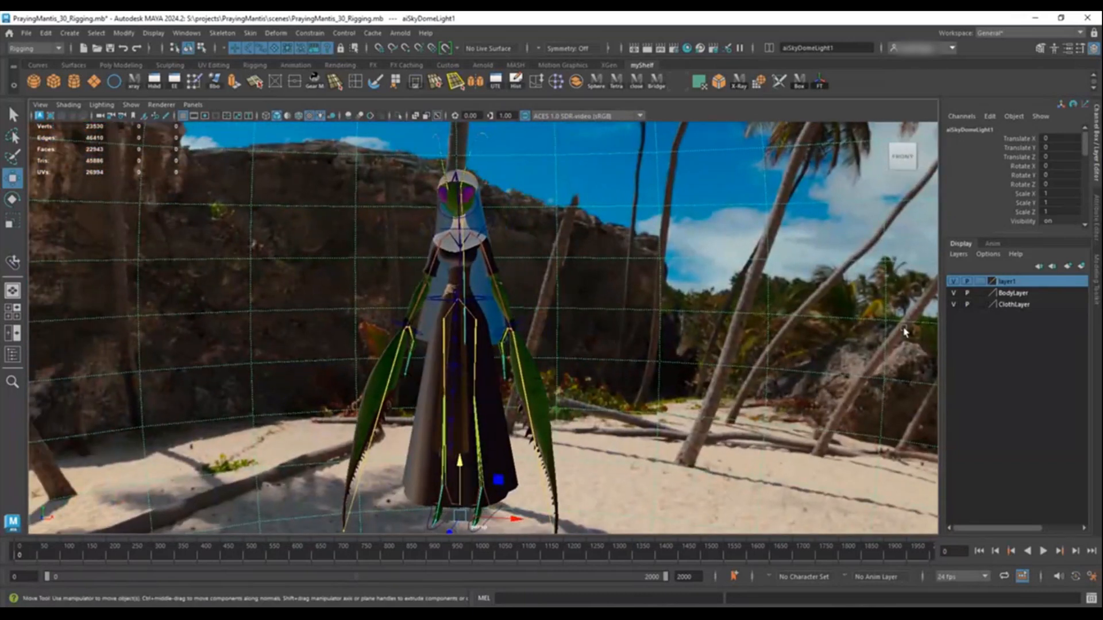
{"action": "left_click", "coordinate": [953, 304]}
{"action": "left_click", "coordinate": [954, 293]}
{"action": "left_click", "coordinate": [954, 282]}
{"action": "scroll", "coordinate": [495, 242], "scroll_direction": "down", "scroll_amount": 2}
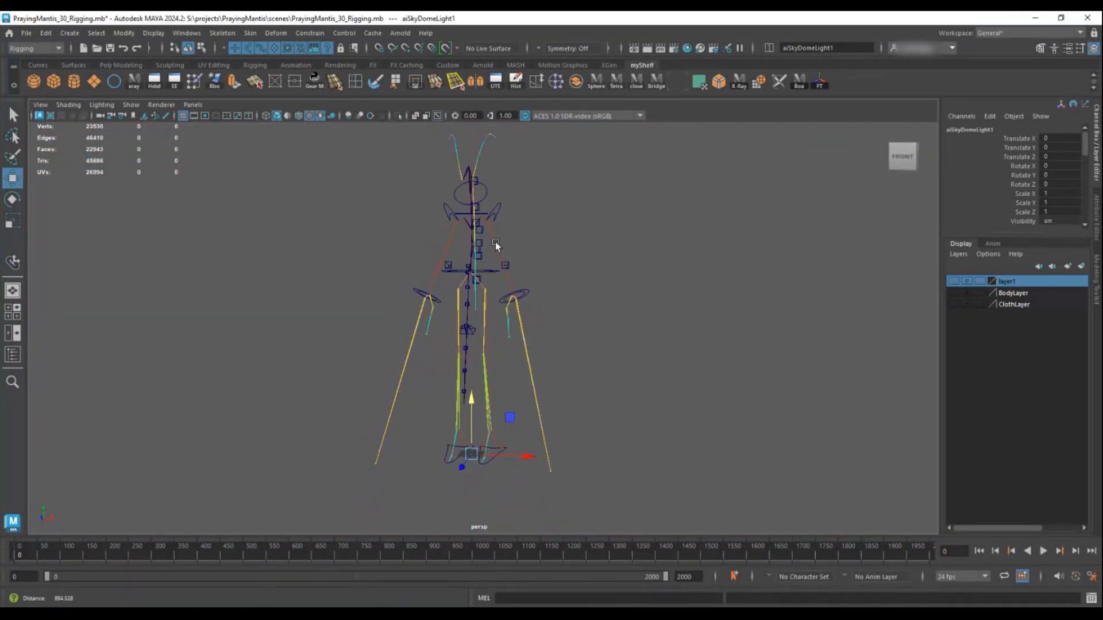
- Create a NURBS circle at the character's feet and scale it uniformly to 159.118
{"action": "left_click", "coordinate": [114, 81]}
{"action": "left_click_drag", "start_coordinate": [451, 399], "coordinate": [458, 406], "text": "alt"}
{"action": "right_click_drag", "start_coordinate": [458, 405], "coordinate": [552, 391], "text": "alt"}
{"action": "middle_click_drag", "start_coordinate": [552, 392], "coordinate": [550, 368], "text": "alt"}
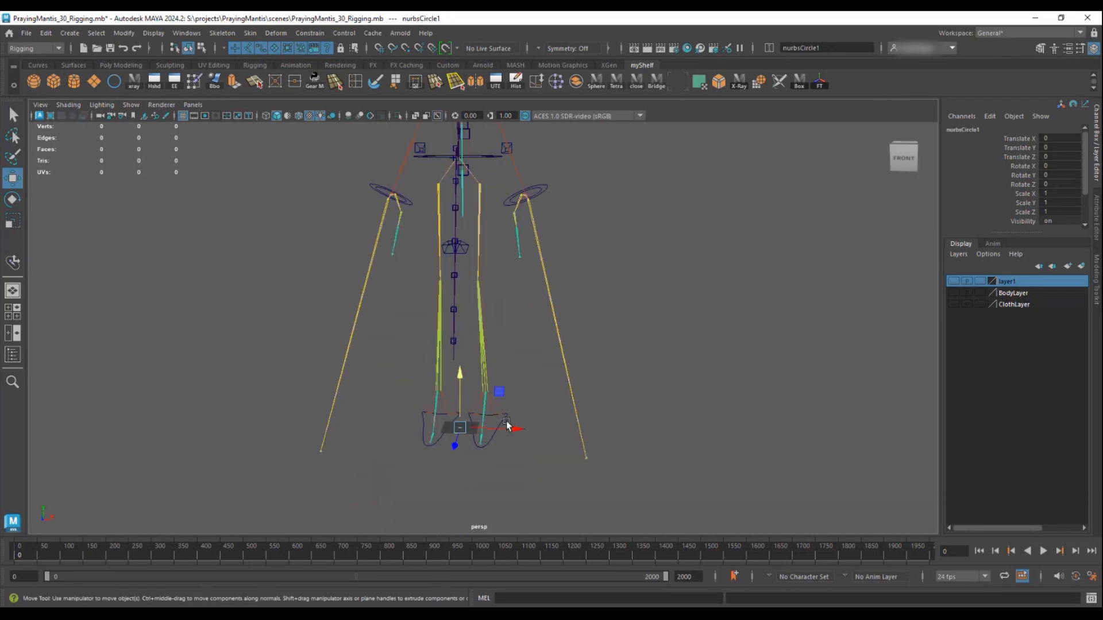
{"action": "key", "text": "r"}
{"action": "left_click_drag", "start_coordinate": [459, 428], "coordinate": [819, 451]}
{"action": "mouse_move", "coordinate": [713, 409]}
{"action": "left_mouse_down", "text": "alt"}
{"action": "mouse_move", "coordinate": [632, 407]}
{"action": "mouse_move", "coordinate": [721, 415]}
{"action": "mouse_move", "coordinate": [703, 422]}
{"action": "left_mouse_up", "text": "alt"}
{"action": "right_click_drag", "start_coordinate": [604, 385], "coordinate": [402, 353], "text": "alt"}
{"action": "left_click_drag", "start_coordinate": [395, 353], "coordinate": [330, 350], "text": "alt"}
{"action": "middle_click_drag", "start_coordinate": [325, 351], "coordinate": [321, 366], "text": "alt"}
{"action": "left_click_drag", "start_coordinate": [563, 416], "coordinate": [580, 399], "text": "alt"}
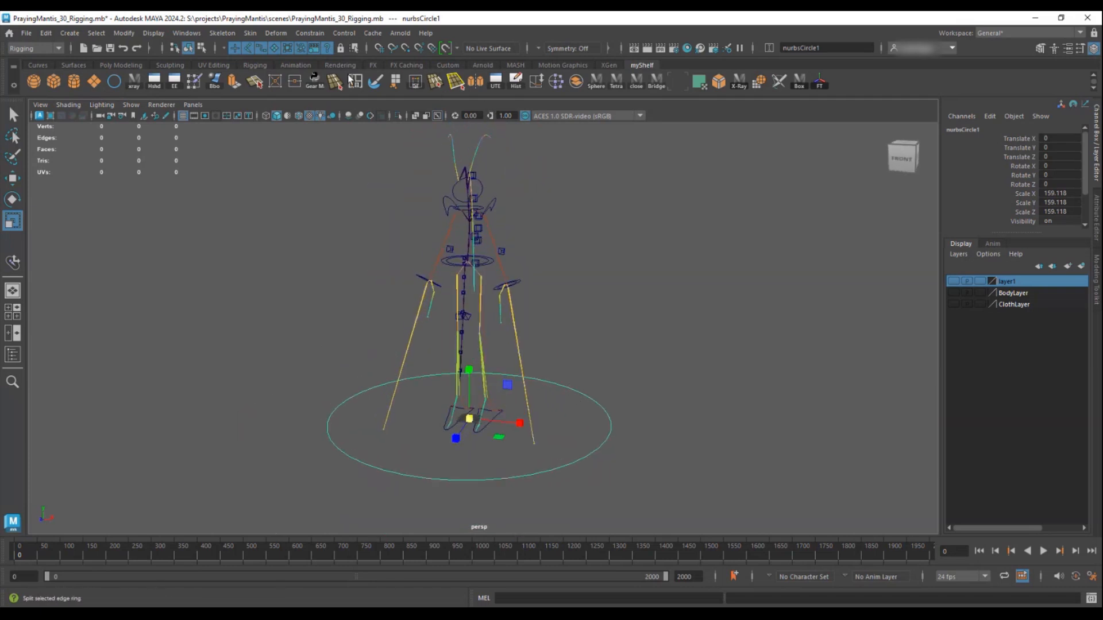
- Freeze the transformations of the large ground circle and rename it MainCtrl
{"action": "left_click", "coordinate": [122, 33]}
{"action": "left_click", "coordinate": [173, 88]}
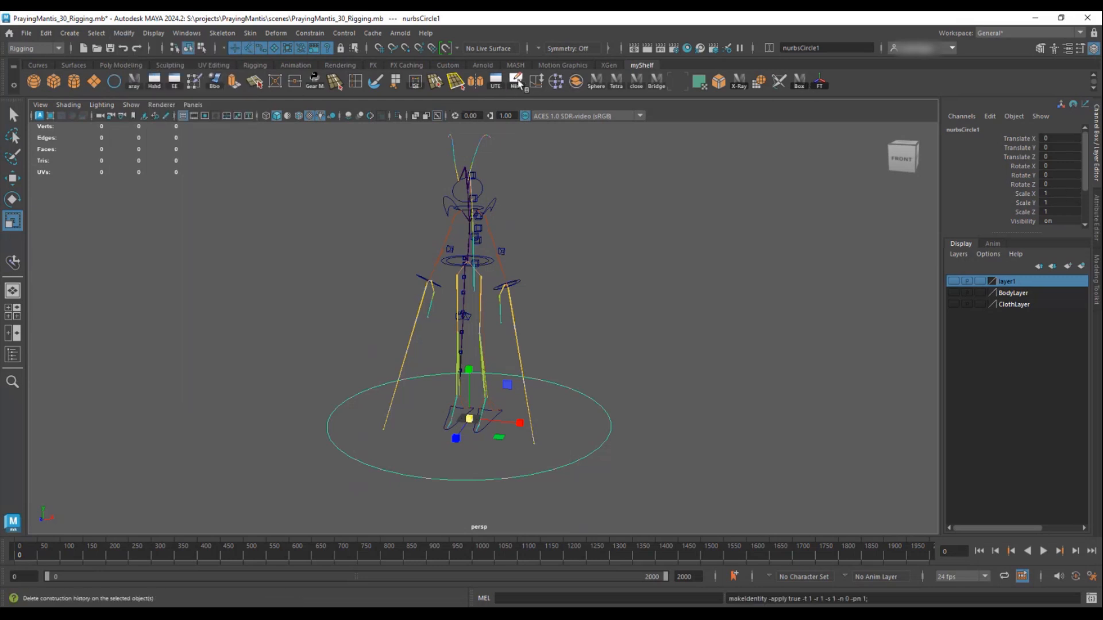
{"action": "mouse_move", "coordinate": [508, 161]}
{"action": "left_mouse_down", "text": "alt"}
{"action": "mouse_move", "coordinate": [487, 160]}
{"action": "mouse_move", "coordinate": [517, 170]}
{"action": "left_mouse_up", "text": "alt"}
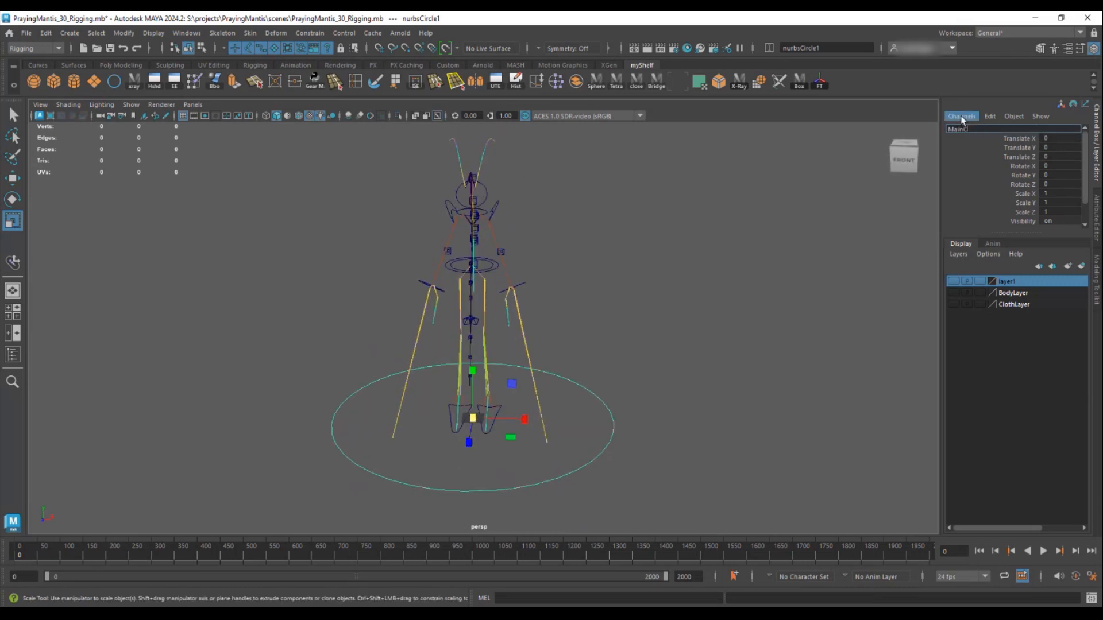
{"action": "key", "text": "Return"}
- Parent RootCtrl and both foot controls under the MainCtrl circle
{"action": "scroll", "coordinate": [675, 402], "scroll_direction": "up", "scroll_amount": 3}
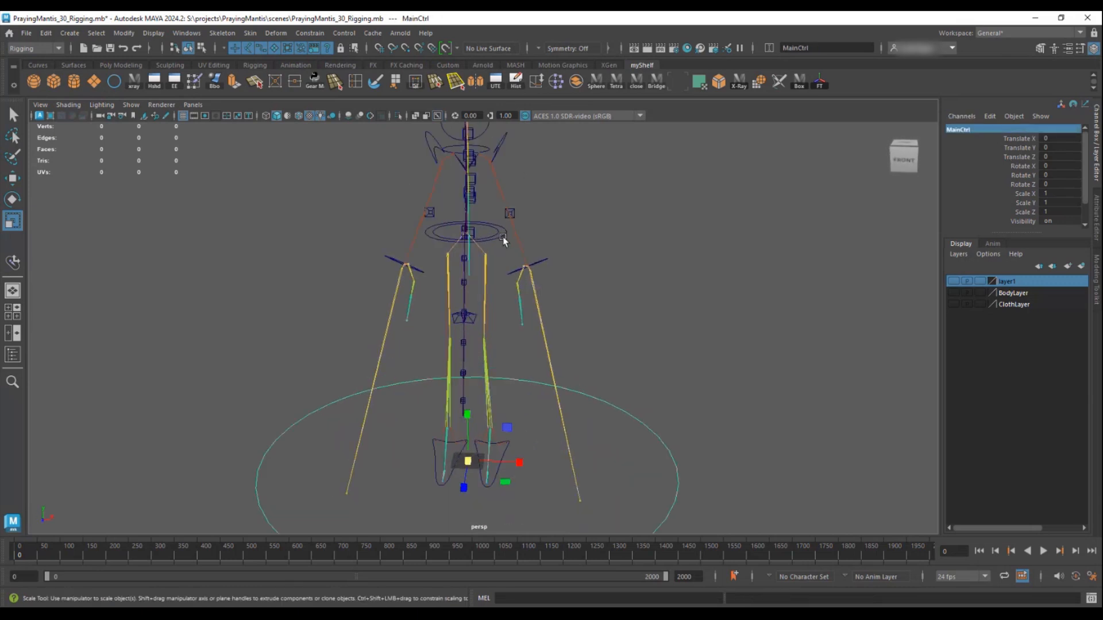
{"action": "left_click", "coordinate": [503, 237]}
{"action": "middle_click_drag", "start_coordinate": [487, 240], "coordinate": [492, 201], "text": "alt"}
{"action": "middle_click_drag", "start_coordinate": [459, 292], "coordinate": [472, 228], "text": "alt"}
{"action": "left_click_drag", "start_coordinate": [472, 228], "coordinate": [453, 229], "text": "alt"}
{"action": "scroll", "coordinate": [454, 231], "scroll_direction": "up", "scroll_amount": 3}
{"action": "left_click", "coordinate": [540, 357], "text": "shift"}
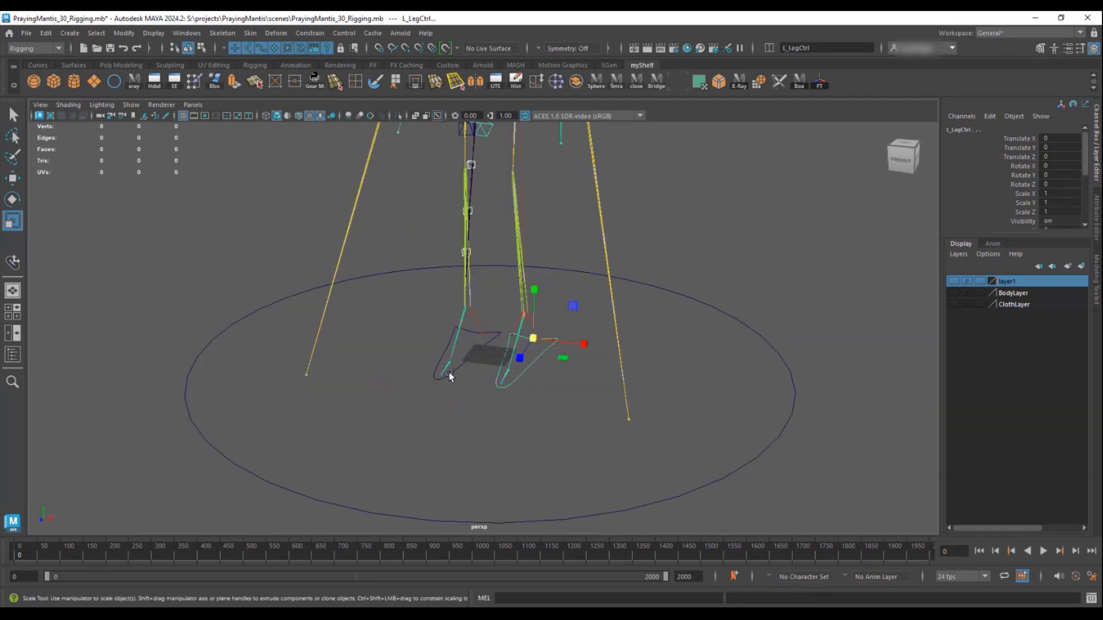
{"action": "left_click", "coordinate": [681, 298]}
{"action": "key", "text": "p"}
{"action": "left_click", "coordinate": [682, 299]}
{"action": "right_click_drag", "start_coordinate": [677, 297], "coordinate": [448, 281], "text": "alt"}
{"action": "left_click_drag", "start_coordinate": [448, 282], "coordinate": [480, 339], "text": "alt"}
{"action": "middle_click_drag", "start_coordinate": [480, 339], "coordinate": [467, 368], "text": "alt"}
{"action": "left_click_drag", "start_coordinate": [467, 365], "coordinate": [438, 344], "text": "alt"}
{"action": "right_click_drag", "start_coordinate": [524, 301], "coordinate": [602, 328], "text": "alt"}
{"action": "left_click_drag", "start_coordinate": [601, 328], "coordinate": [573, 285], "text": "alt"}
{"action": "left_click", "coordinate": [555, 262]}
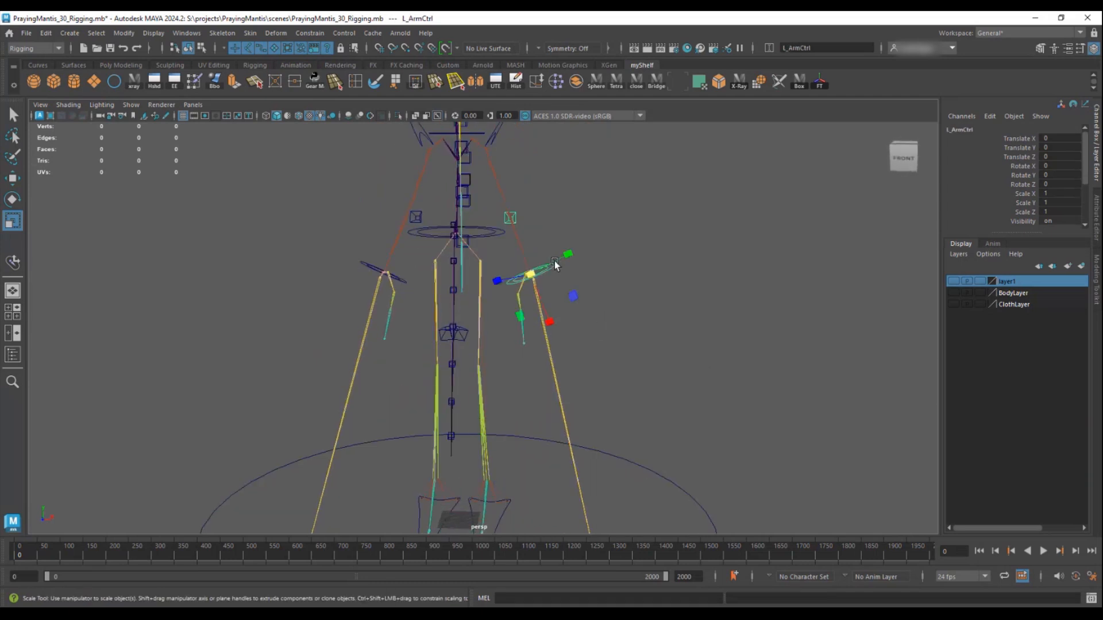
{"action": "left_click", "coordinate": [368, 270]}
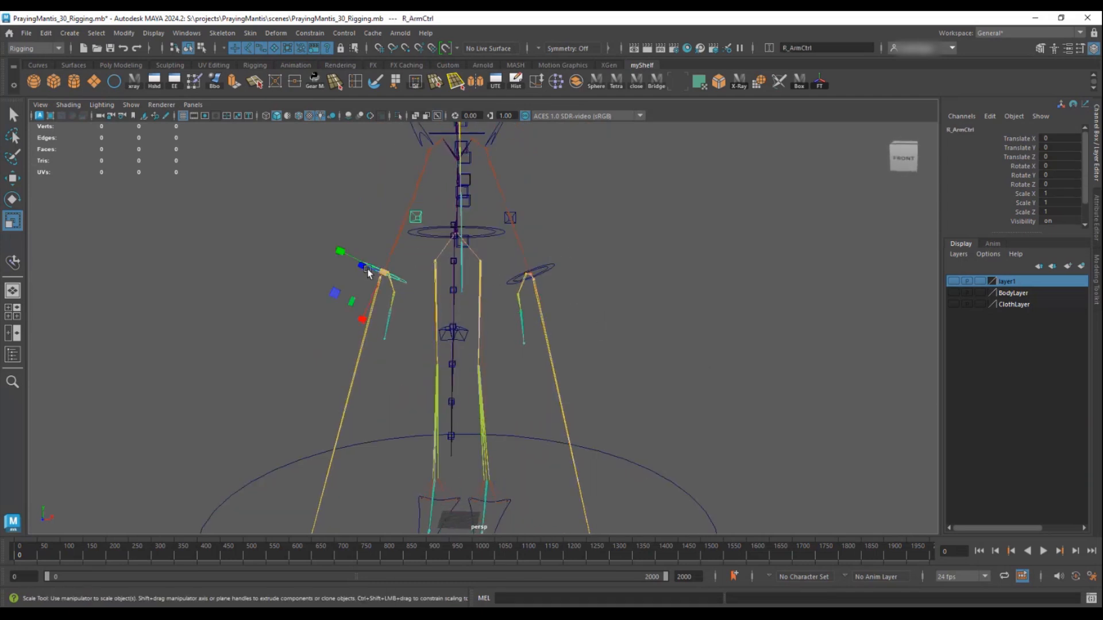
{"action": "left_click", "coordinate": [553, 264], "text": "shift"}
{"action": "right_click_drag", "start_coordinate": [670, 319], "coordinate": [504, 315], "text": "alt"}
{"action": "middle_click_drag", "start_coordinate": [504, 315], "coordinate": [503, 287], "text": "alt"}
{"action": "left_click_drag", "start_coordinate": [504, 288], "coordinate": [534, 285], "text": "alt"}
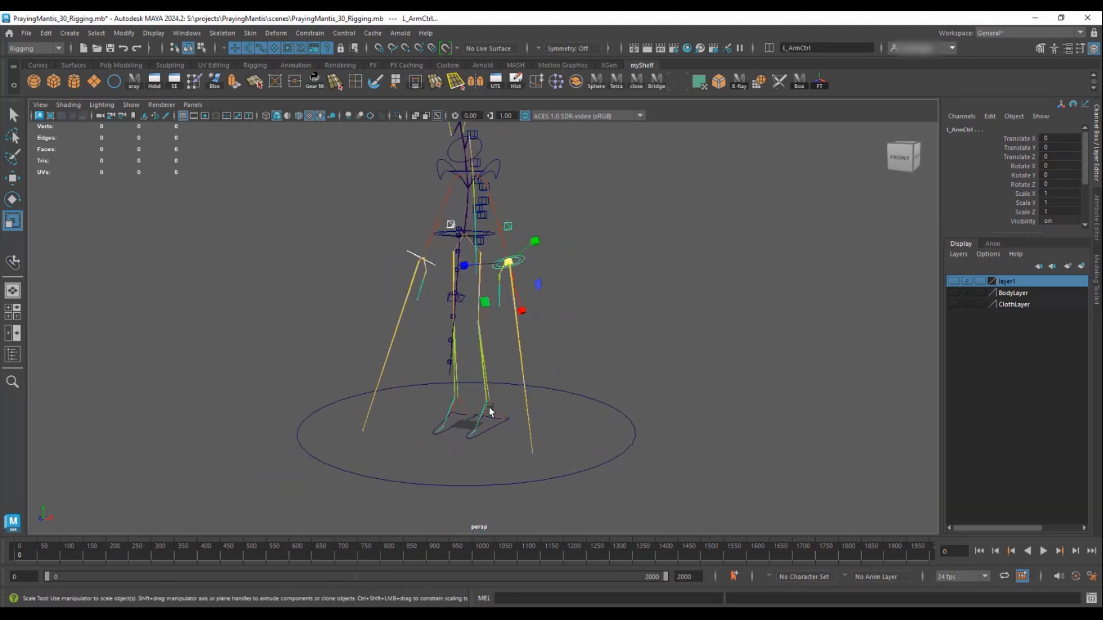
{"action": "left_click", "coordinate": [181, 189]}
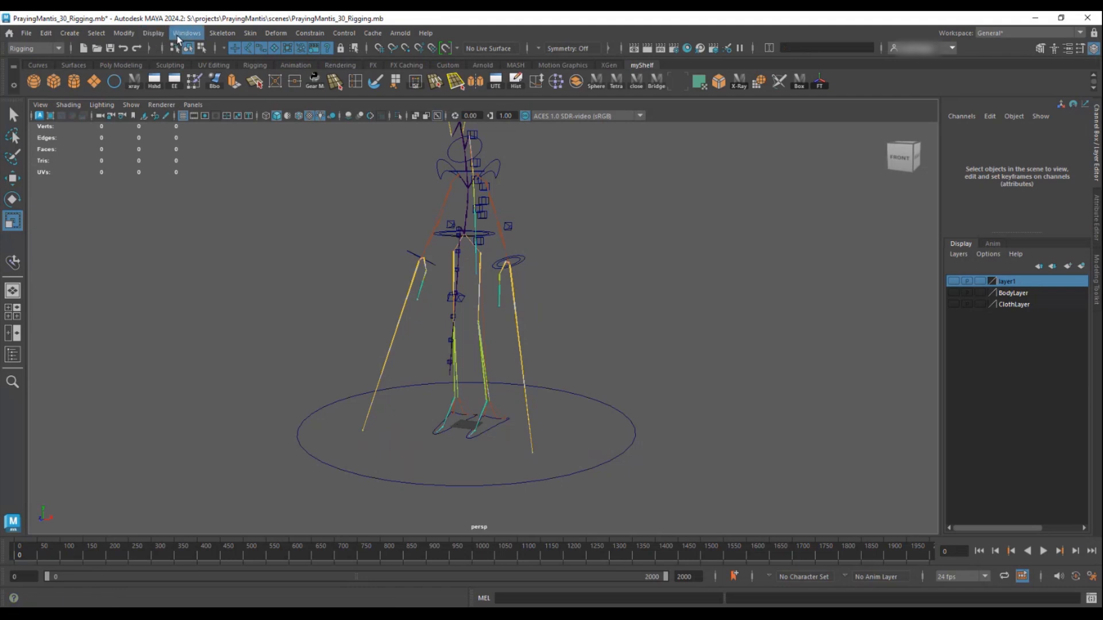
- Open the Outliner and parent the L_ArmCtrlGrp and R_ArmCtrlGrp groups under MainCtrl
{"action": "left_click", "coordinate": [179, 34]}
{"action": "left_click", "coordinate": [195, 173]}
{"action": "scroll", "coordinate": [120, 480], "scroll_direction": "down", "scroll_amount": 15}
{"action": "scroll", "coordinate": [120, 481], "scroll_direction": "up", "scroll_amount": 5}
{"action": "scroll", "coordinate": [121, 481], "scroll_direction": "down", "scroll_amount": 5}
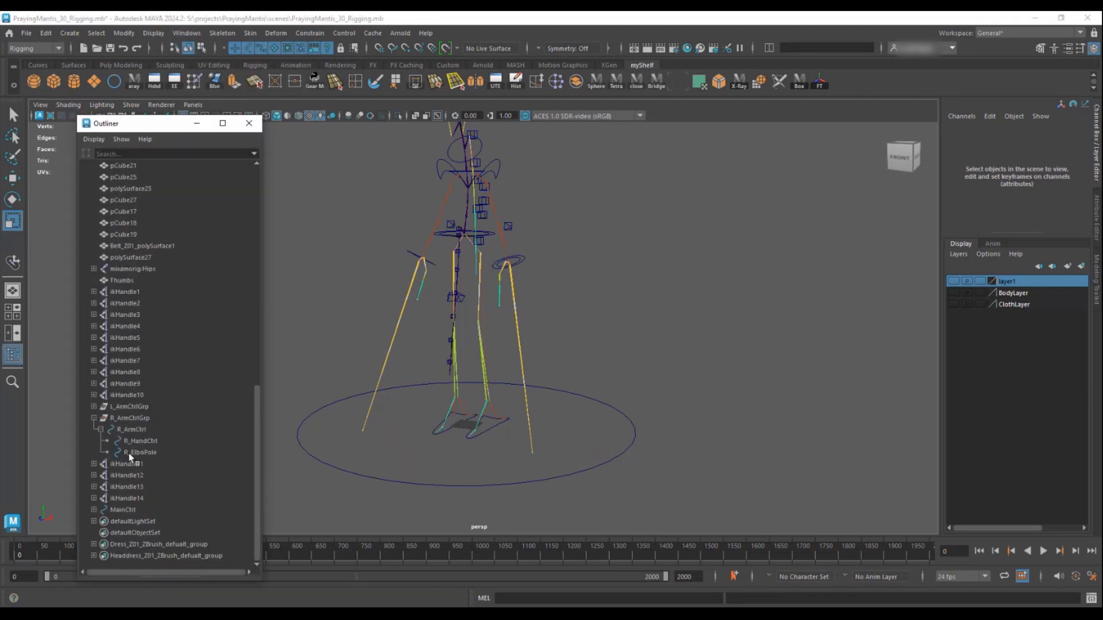
{"action": "left_click", "coordinate": [132, 408]}
{"action": "left_click", "coordinate": [134, 419], "text": "ctrl"}
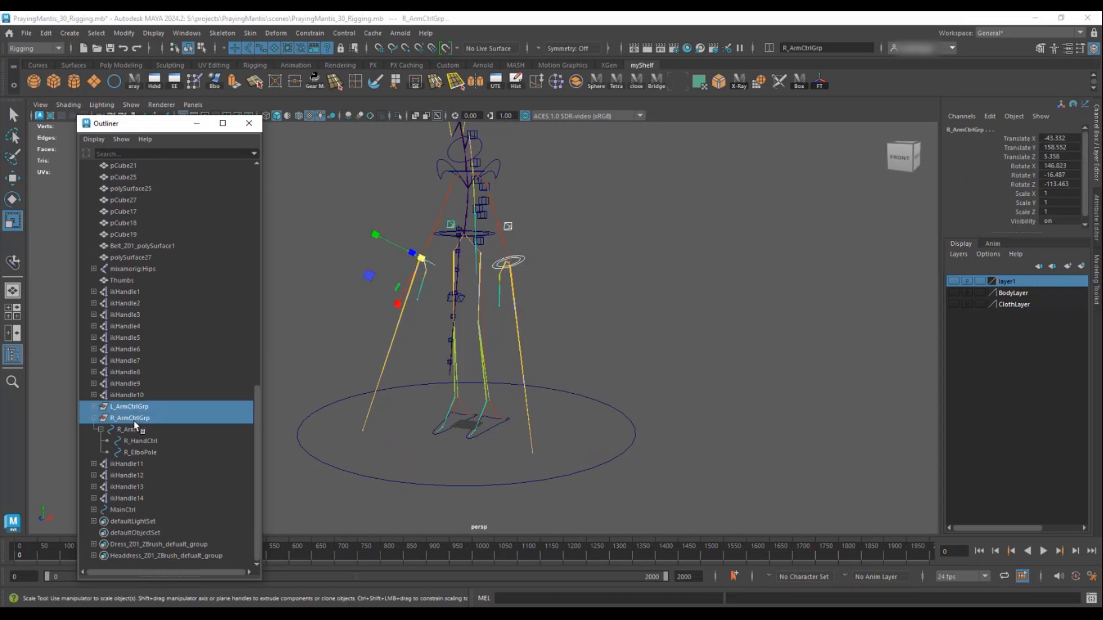
{"action": "left_click", "coordinate": [595, 400], "text": "shift"}
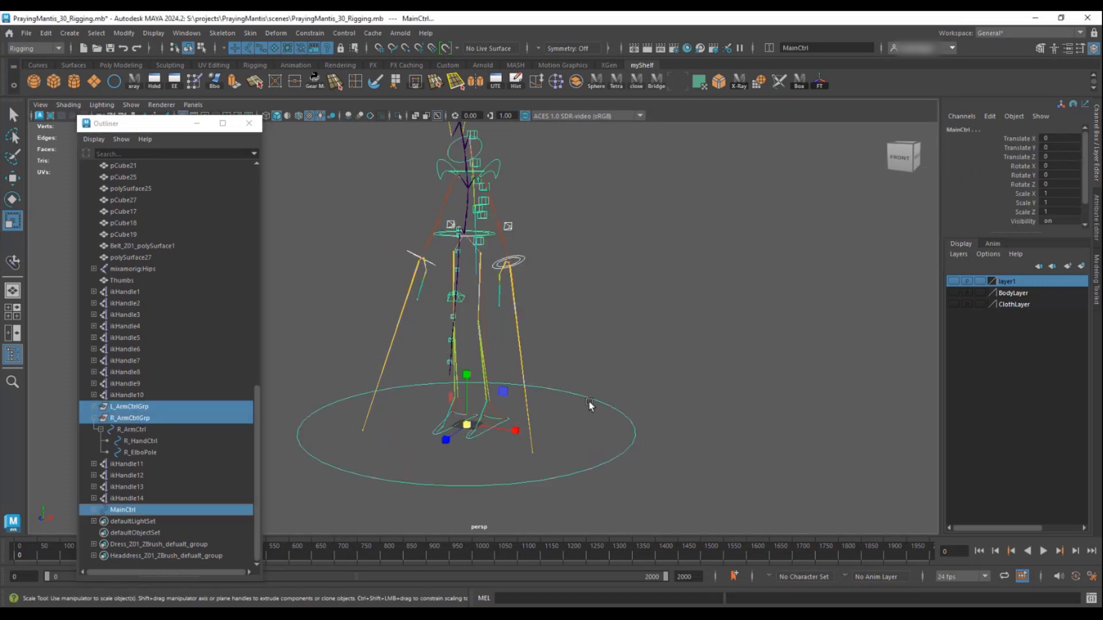
{"action": "key", "text": "p"}
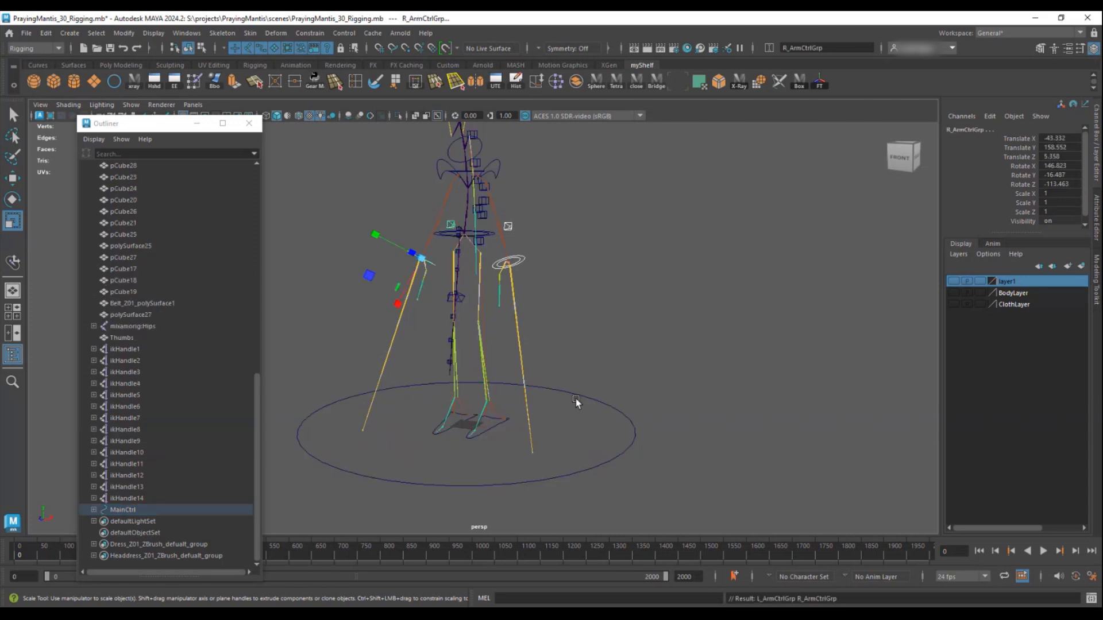
- Group ikHandle1 through ikHandle14 into a hidden group named IKGrp
{"action": "left_click", "coordinate": [560, 391]}
{"action": "left_click_drag", "start_coordinate": [560, 392], "coordinate": [592, 405], "text": "alt"}
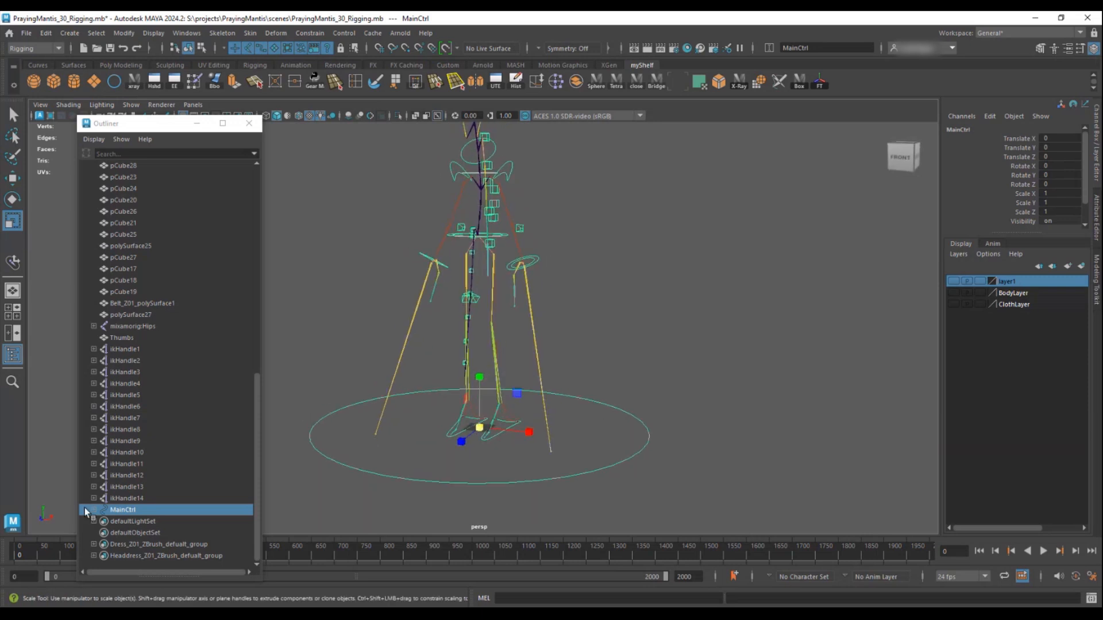
{"action": "left_click", "coordinate": [121, 498]}
{"action": "left_click", "coordinate": [122, 350], "text": "shift"}
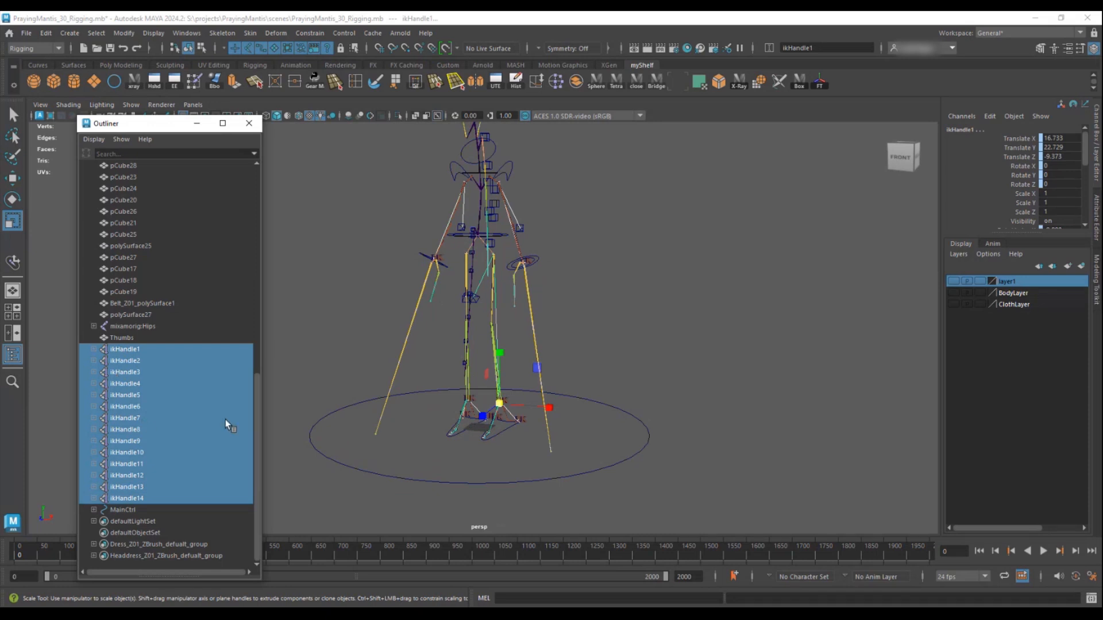
{"action": "left_click_drag", "start_coordinate": [621, 271], "coordinate": [603, 326], "text": "alt"}
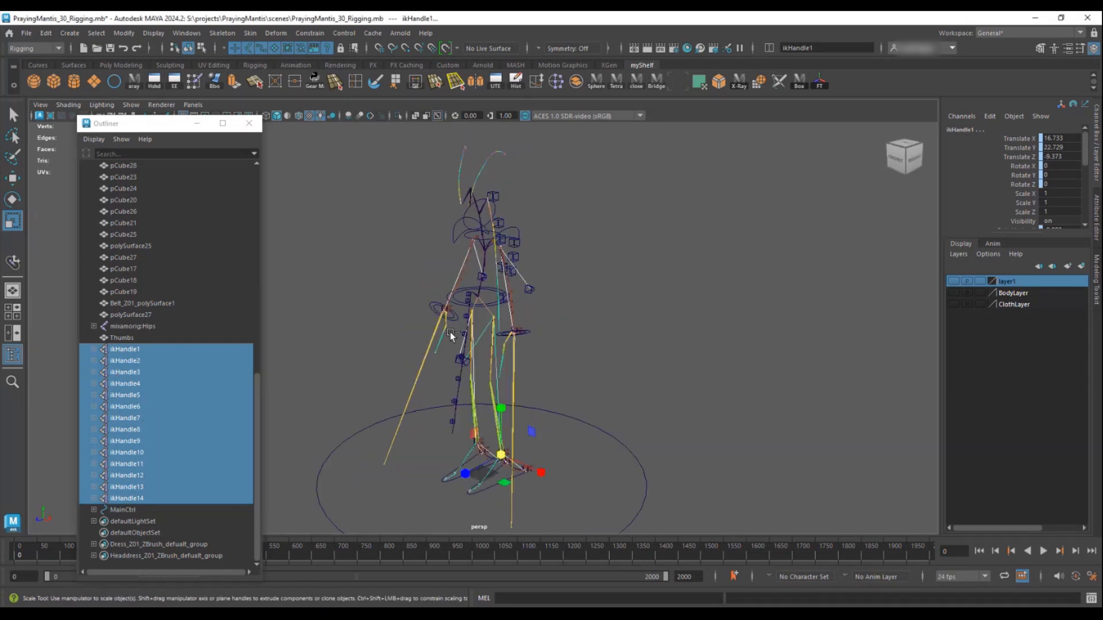
{"action": "key", "text": "ctrl+g"}
{"action": "double_click", "coordinate": [121, 511]}
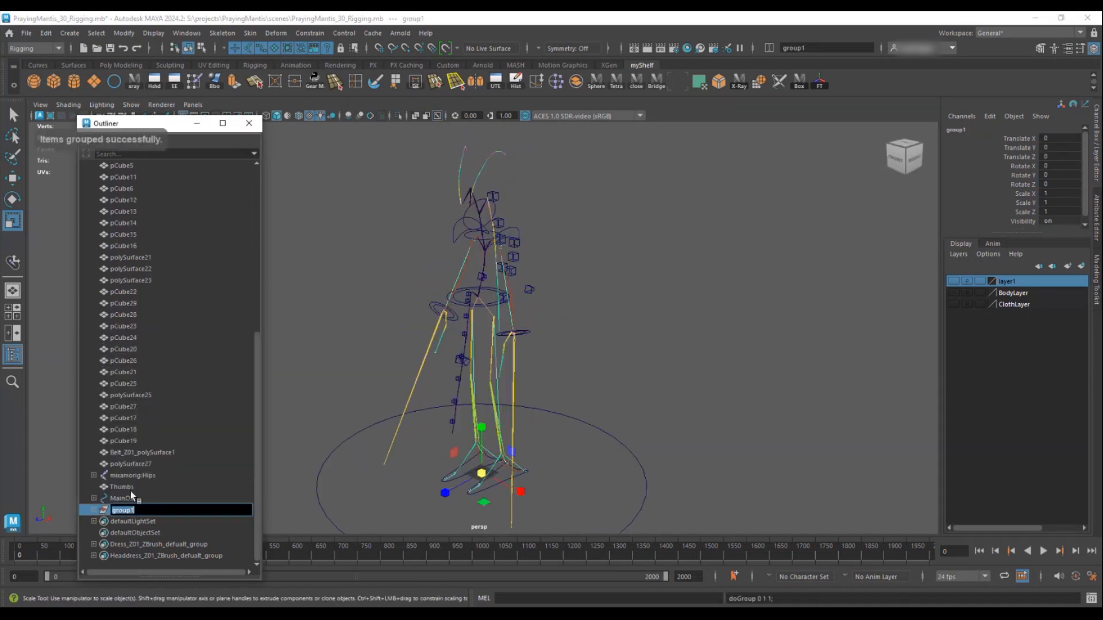
{"action": "type", "text": "IKGrp"}
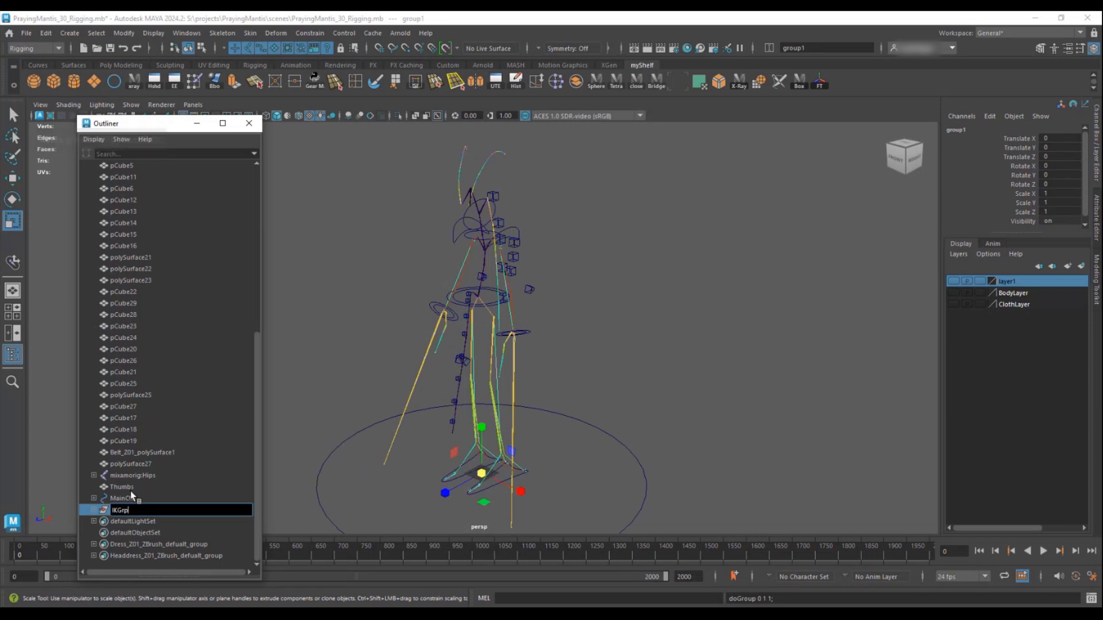
{"action": "key", "text": "Return"}
{"action": "key", "text": "ctrl+h"}
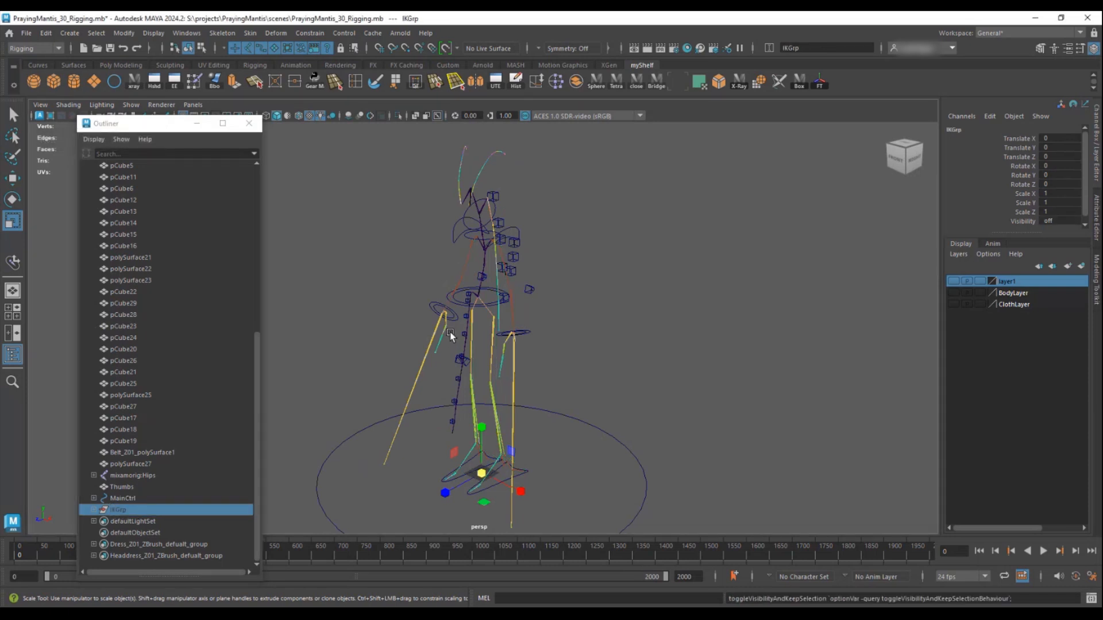
- Hide the mixamorig:Hips joint hierarchy so only the control curves remain visible
{"action": "mouse_move", "coordinate": [495, 368]}
{"action": "left_mouse_down", "text": "alt"}
{"action": "mouse_move", "coordinate": [577, 354]}
{"action": "mouse_move", "coordinate": [353, 352]}
{"action": "mouse_move", "coordinate": [522, 351]}
{"action": "mouse_move", "coordinate": [514, 376]}
{"action": "left_mouse_up", "text": "alt"}
{"action": "left_click_drag", "start_coordinate": [418, 404], "coordinate": [500, 338], "text": "alt"}
{"action": "middle_click_drag", "start_coordinate": [457, 300], "coordinate": [474, 391], "text": "alt"}
{"action": "left_click_drag", "start_coordinate": [475, 390], "coordinate": [316, 385], "text": "alt"}
{"action": "left_click", "coordinate": [126, 476]}
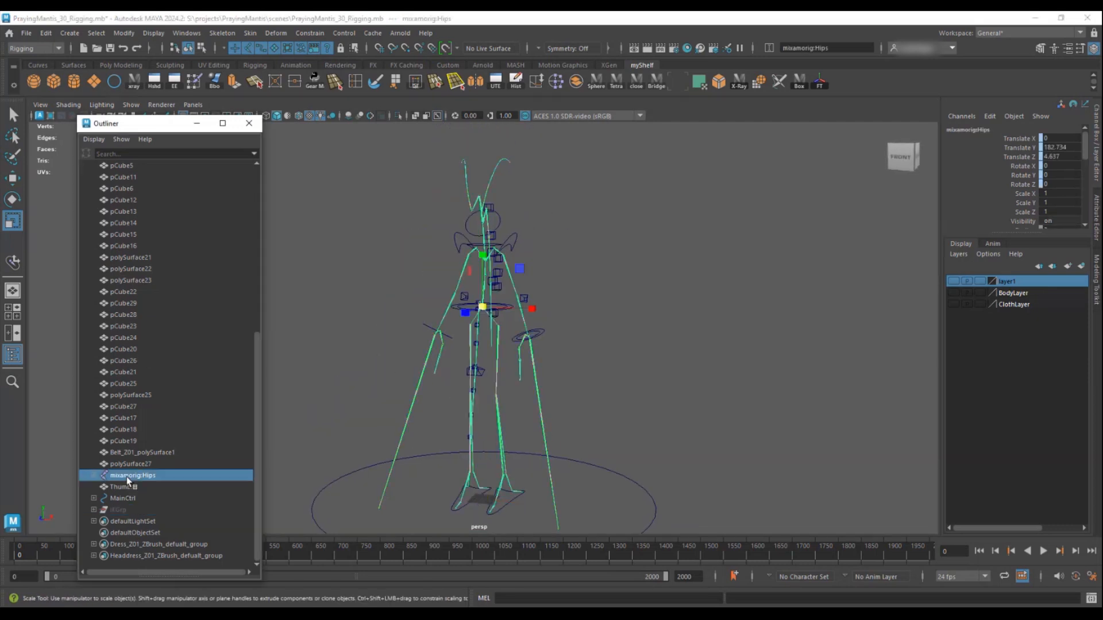
{"action": "left_click_drag", "start_coordinate": [474, 308], "coordinate": [505, 331], "text": "alt"}
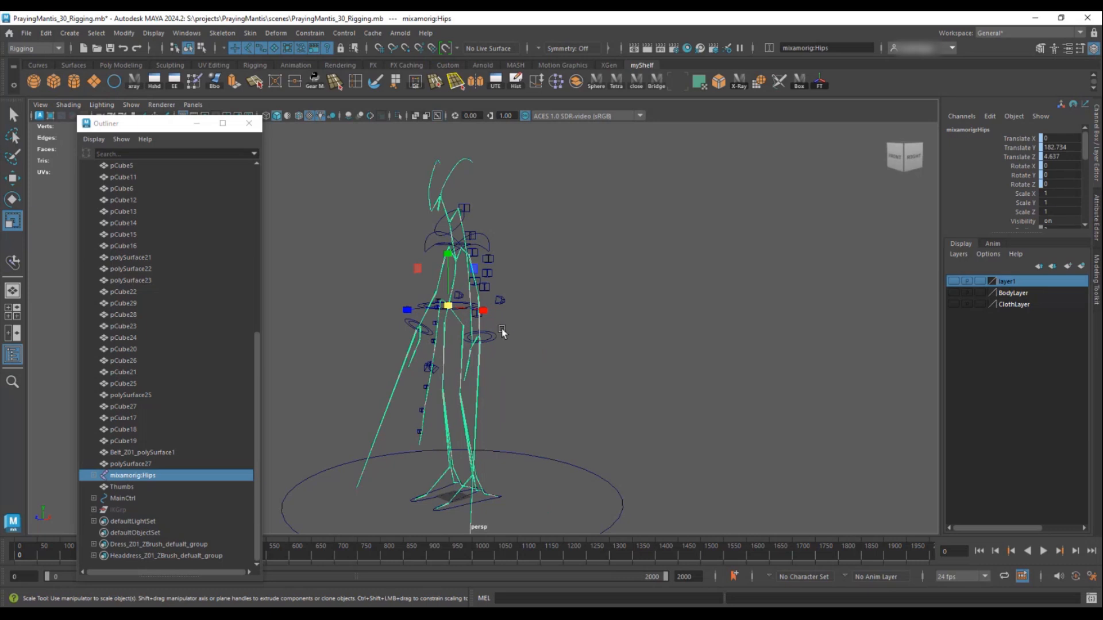
{"action": "key", "text": "ctrl+h"}
{"action": "left_click_drag", "start_coordinate": [529, 396], "coordinate": [801, 354], "text": "alt"}
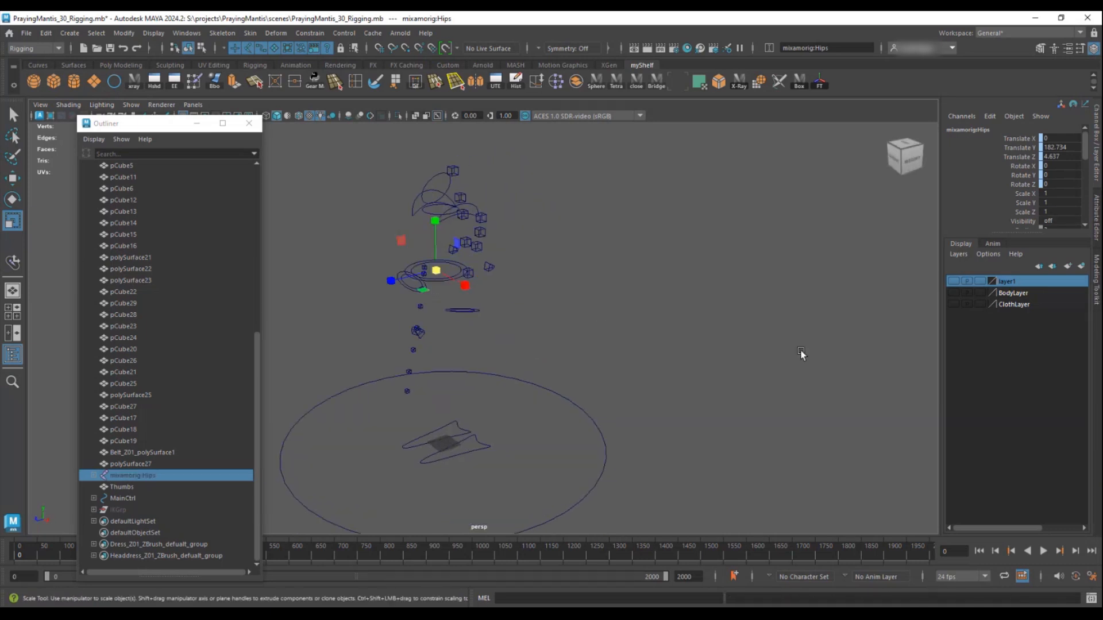
- Make layer1, BodyLayer and ClothLayer visible to show the full character with its controls
{"action": "left_click_drag", "start_coordinate": [953, 304], "coordinate": [954, 281]}
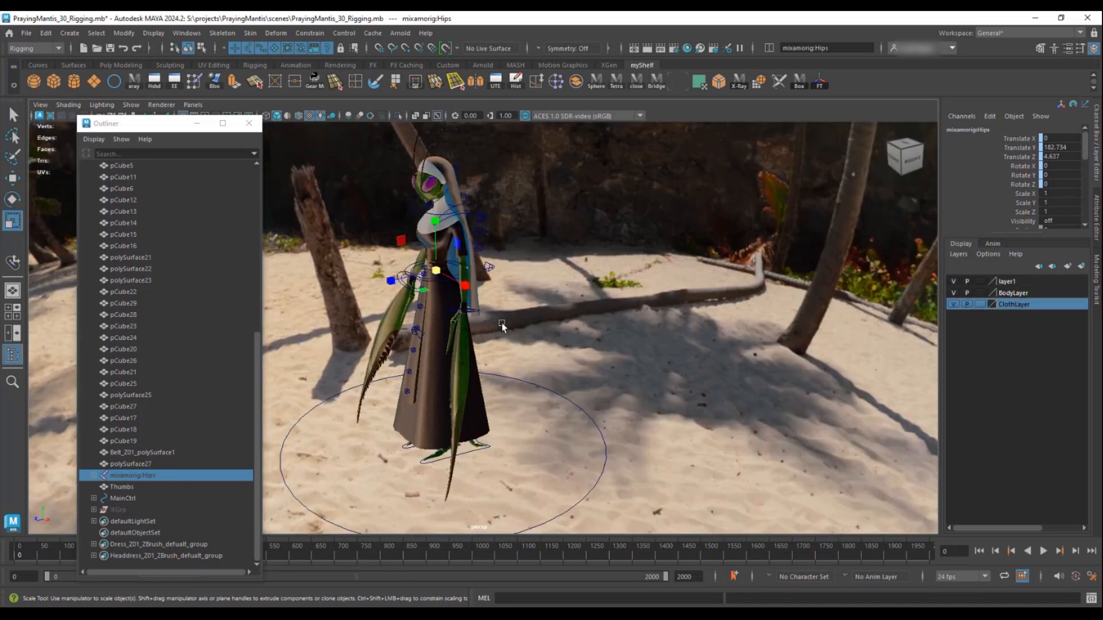
{"action": "left_click_drag", "start_coordinate": [501, 320], "coordinate": [589, 307], "text": "alt"}
{"action": "left_click_drag", "start_coordinate": [523, 344], "coordinate": [549, 353], "text": "alt"}
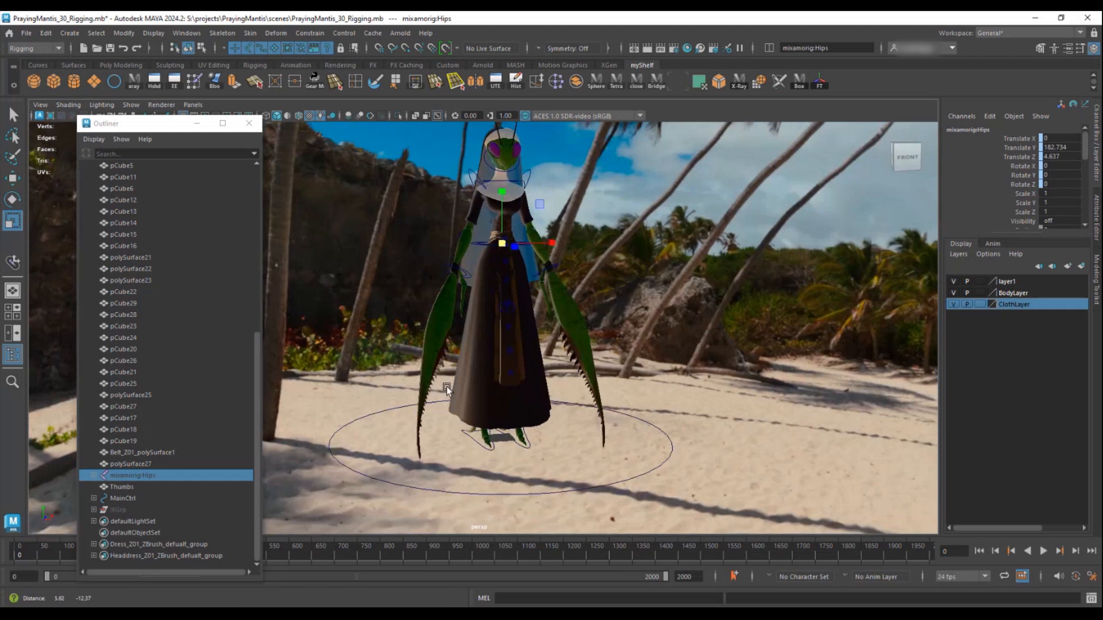
{"action": "scroll", "coordinate": [446, 387], "scroll_direction": "up", "scroll_amount": 3}
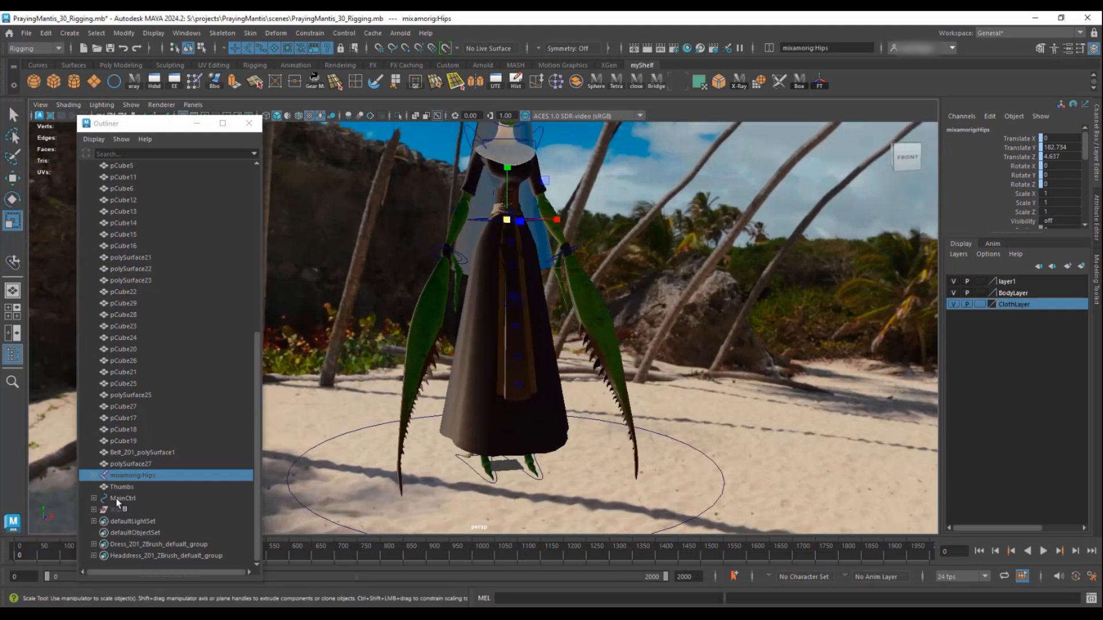
- Rename the belt mesh Belt and the polySurface27 bodice mesh DressTop
{"action": "left_click", "coordinate": [141, 452]}
{"action": "mouse_move", "coordinate": [501, 383]}
{"action": "left_mouse_down", "text": "alt"}
{"action": "mouse_move", "coordinate": [475, 387]}
{"action": "mouse_move", "coordinate": [492, 389]}
{"action": "left_mouse_up", "text": "alt"}
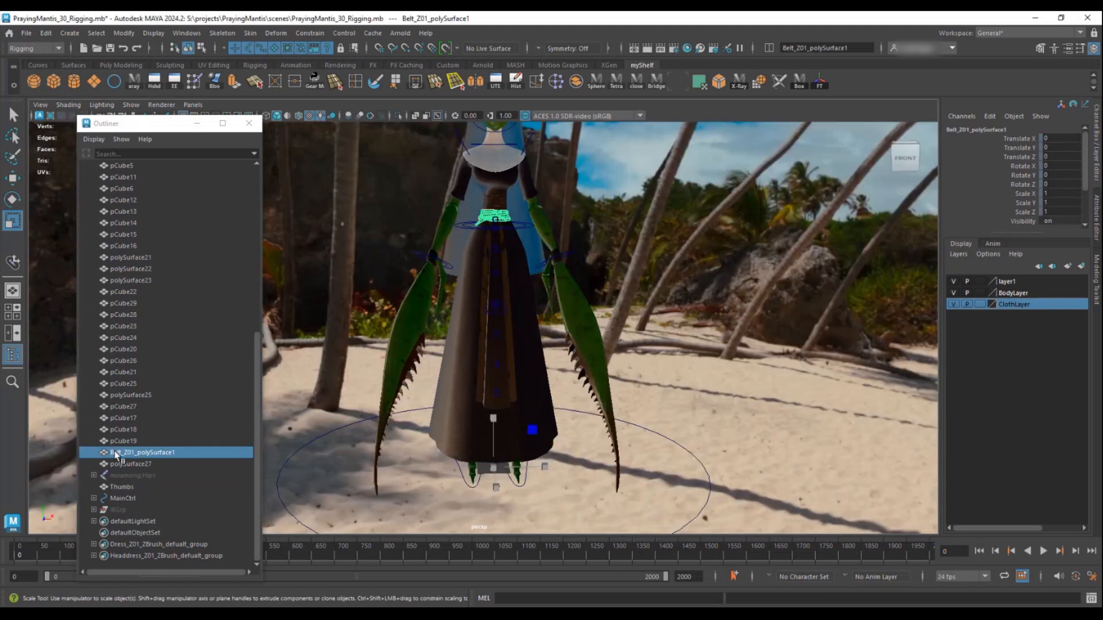
{"action": "double_click", "coordinate": [132, 452]}
{"action": "type", "text": "Belt"}
{"action": "key", "text": "Return"}
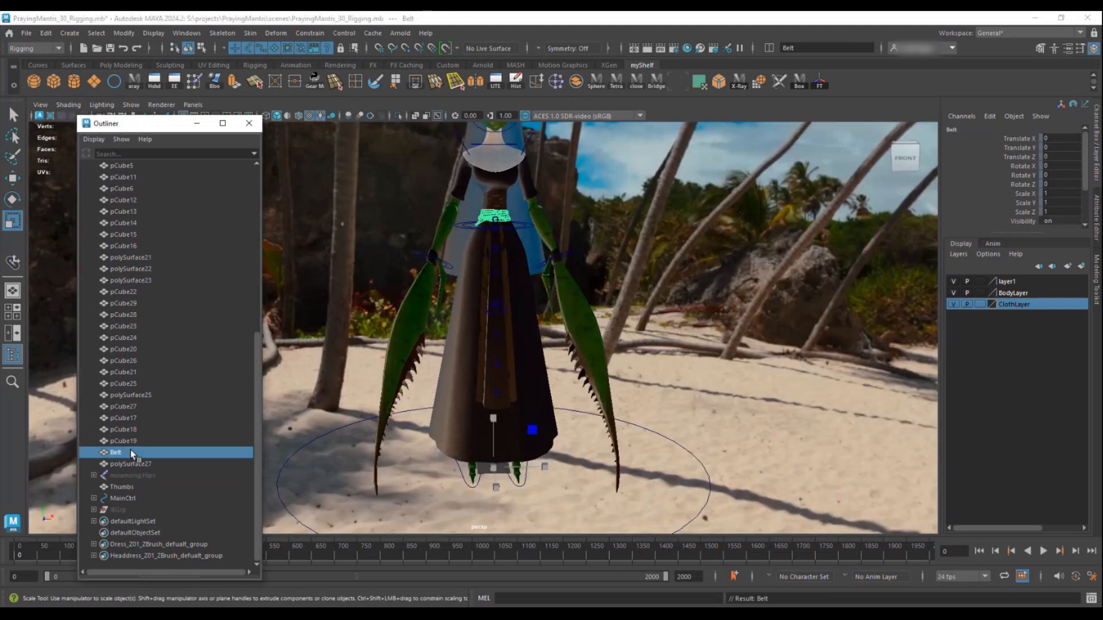
{"action": "left_click", "coordinate": [131, 465]}
{"action": "double_click", "coordinate": [134, 465]}
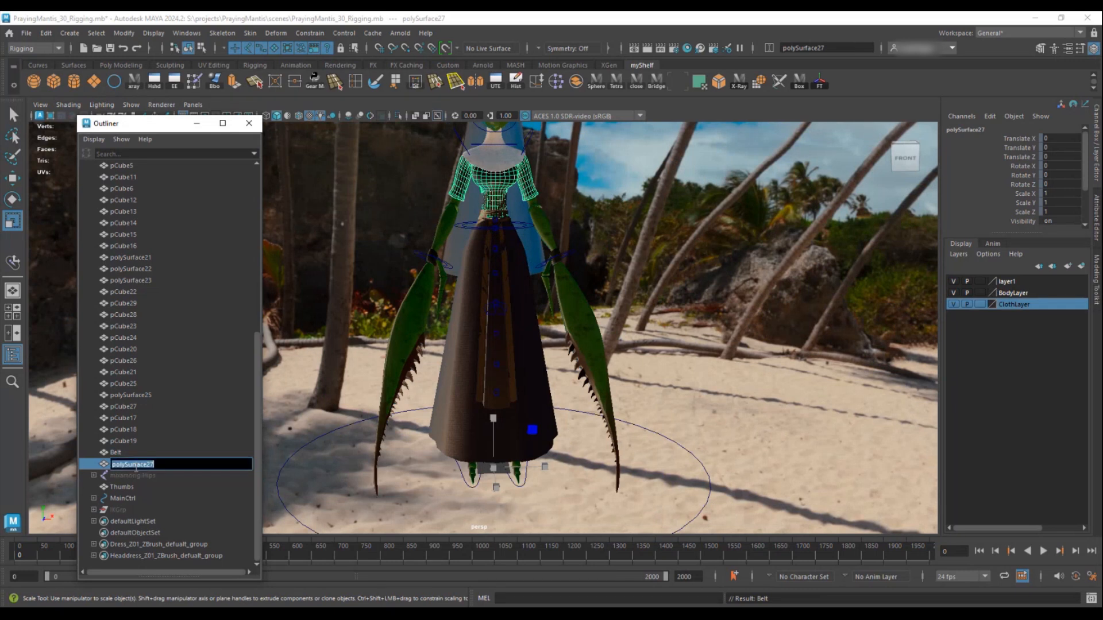
{"action": "type", "text": "DressTop"}
{"action": "key", "text": "Return"}
- Rename the skirt mesh Dress and shorten the veil mesh's name to Headdress
{"action": "left_click", "coordinate": [446, 340]}
{"action": "scroll", "coordinate": [143, 333], "scroll_direction": "up", "scroll_amount": 8}
{"action": "double_click", "coordinate": [131, 267]}
{"action": "type", "text": "Dress"}
{"action": "key", "text": "Return"}
{"action": "double_click", "coordinate": [155, 246]}
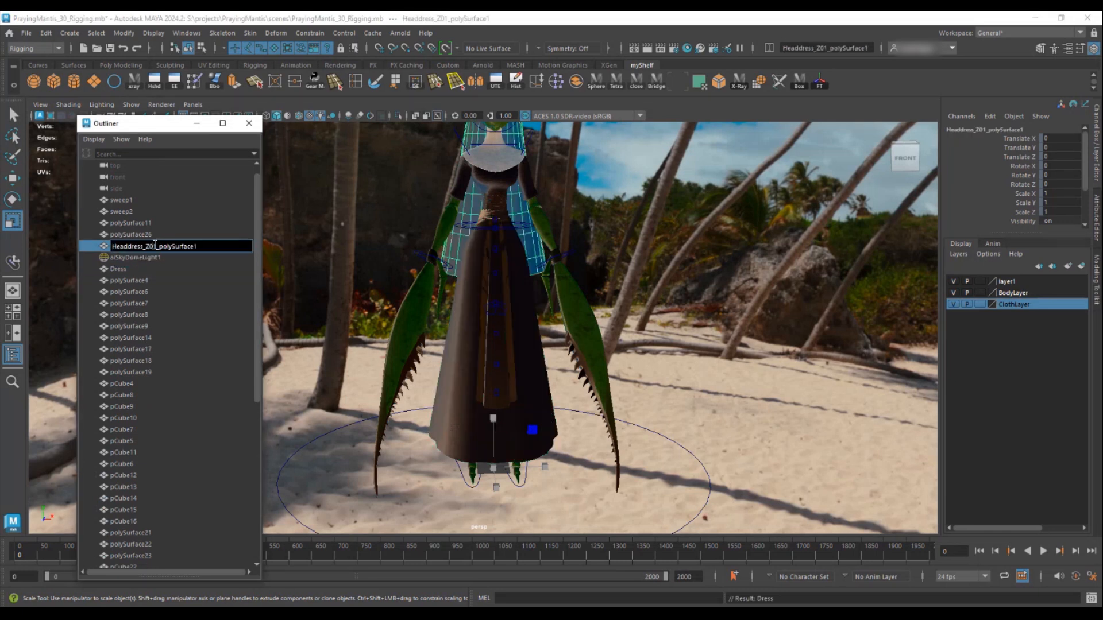
{"action": "key", "text": "BackSpace"}
{"action": "key", "text": "Return"}
- Rename the antenna meshes sweep1 and sweep2 as L_Antenna and R_Antenna
{"action": "key", "text": "f"}
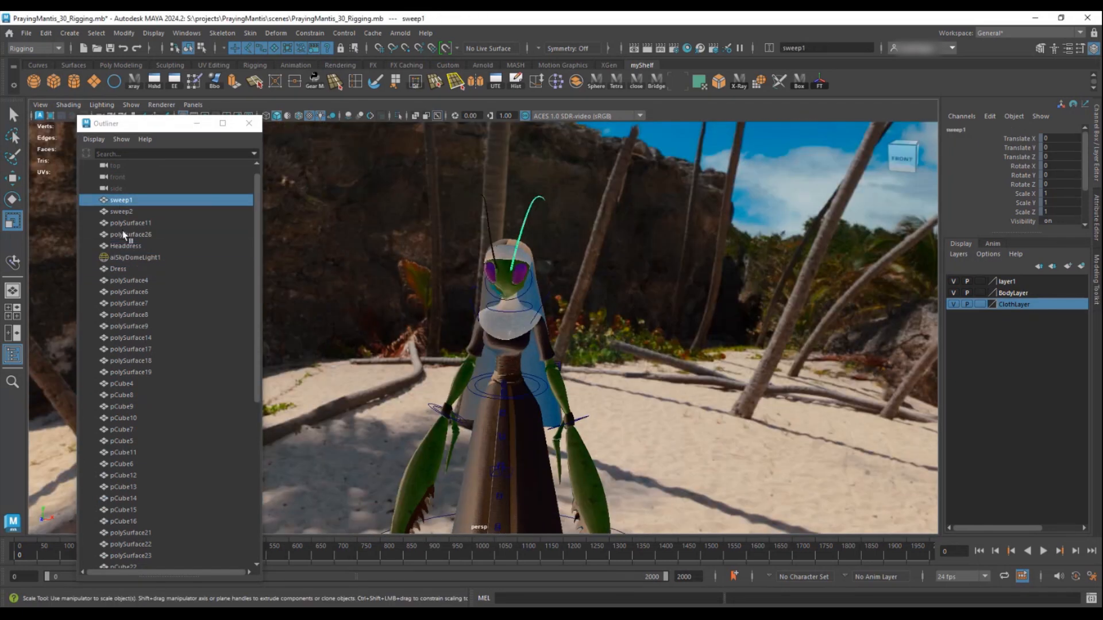
{"action": "double_click", "coordinate": [121, 200]}
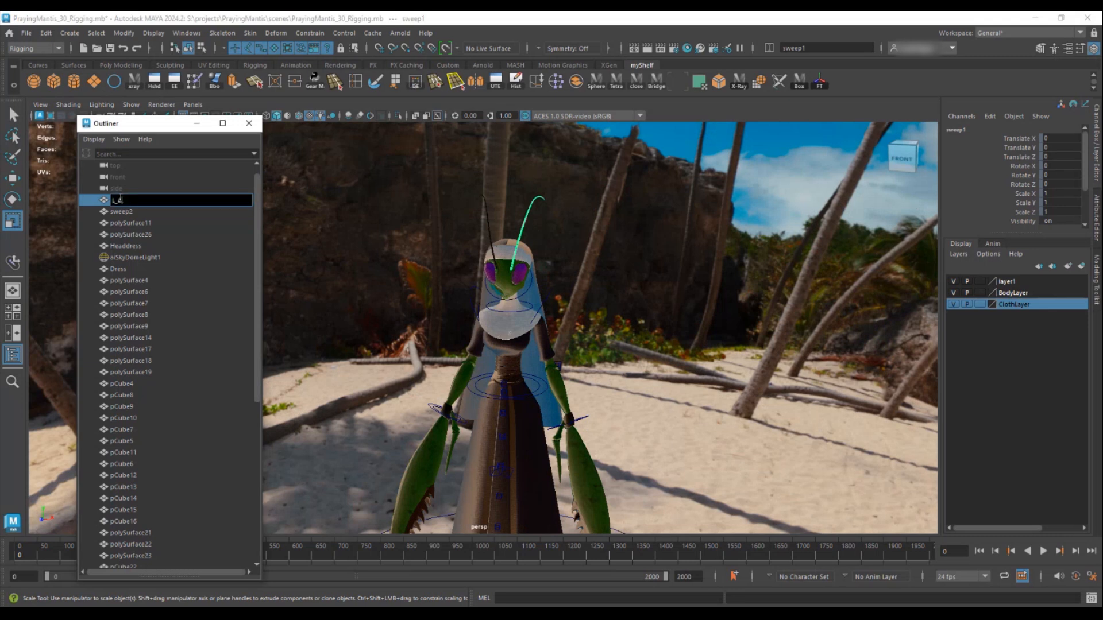
{"action": "type", "text": "L_Antenna"}
{"action": "key", "text": "Return"}
{"action": "double_click", "coordinate": [123, 213]}
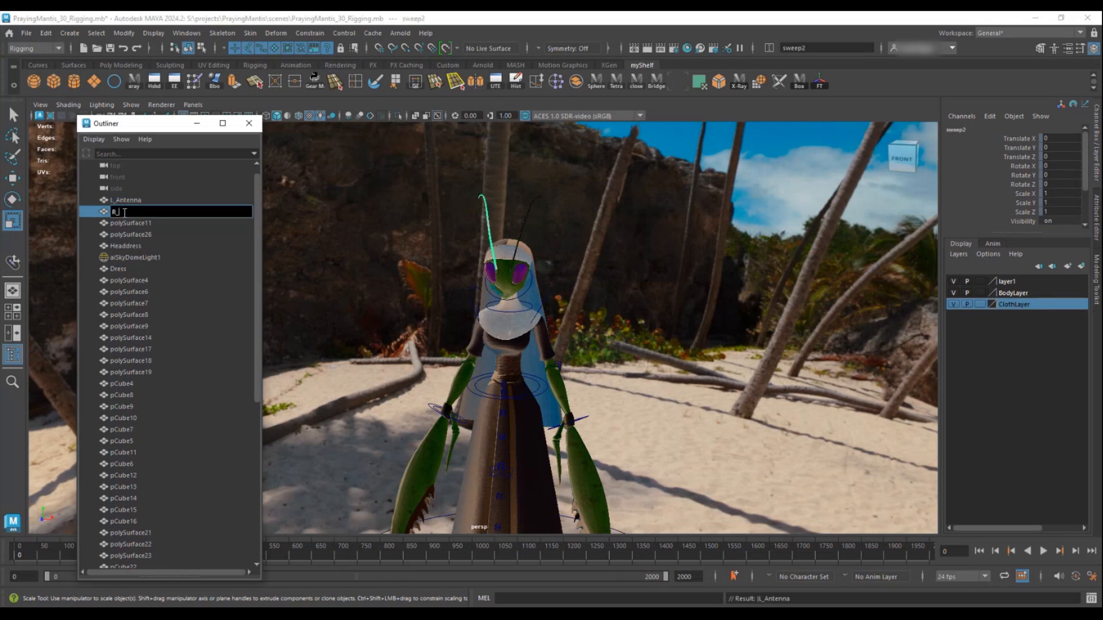
{"action": "type", "text": "na"}
{"action": "key", "text": "Return"}
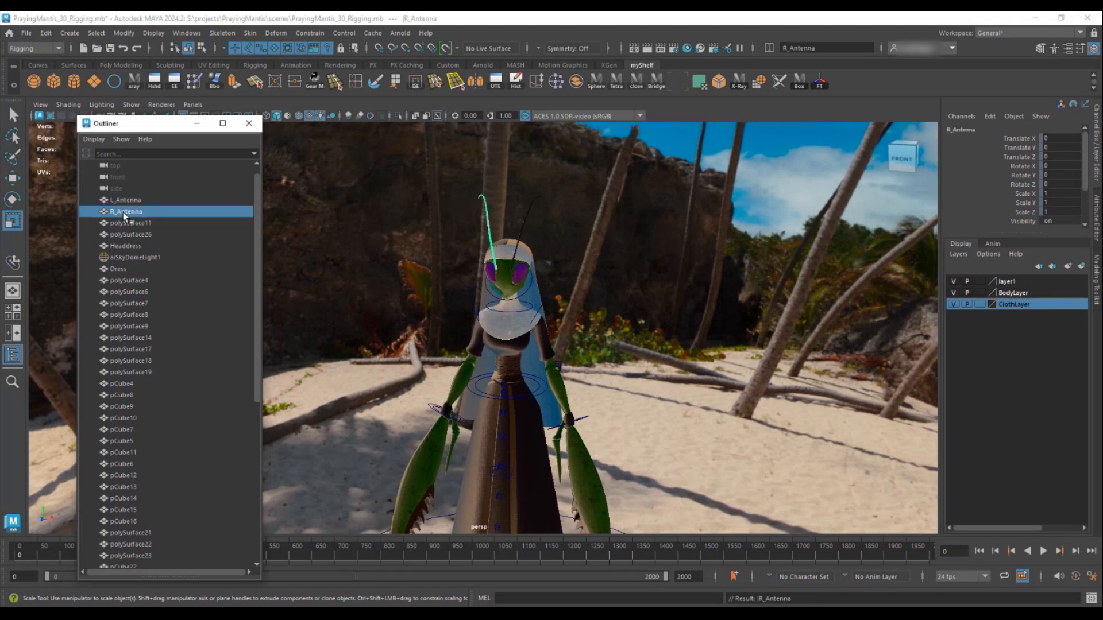
- Rename the claw meshes polySurface11 and polySurface26 as L_Claw and R_Claw
{"action": "double_click", "coordinate": [129, 223]}
{"action": "type", "text": "R_C"}
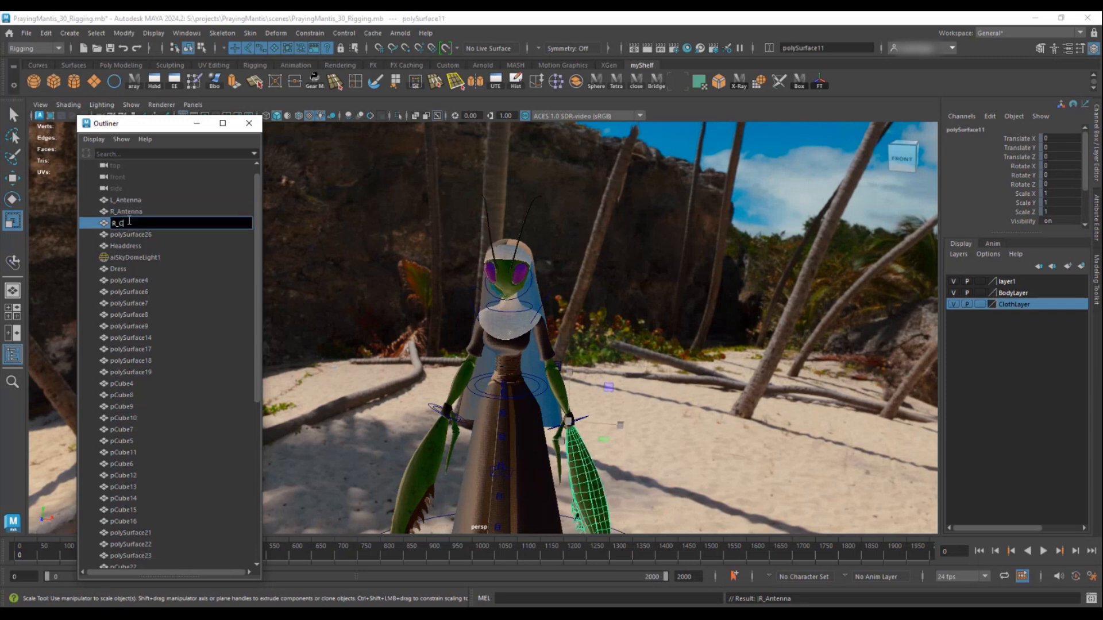
{"action": "type", "text": "_Claw"}
{"action": "key", "text": "Return"}
{"action": "double_click", "coordinate": [126, 236]}
{"action": "type", "text": "R_Claw"}
{"action": "key", "text": "Return"}
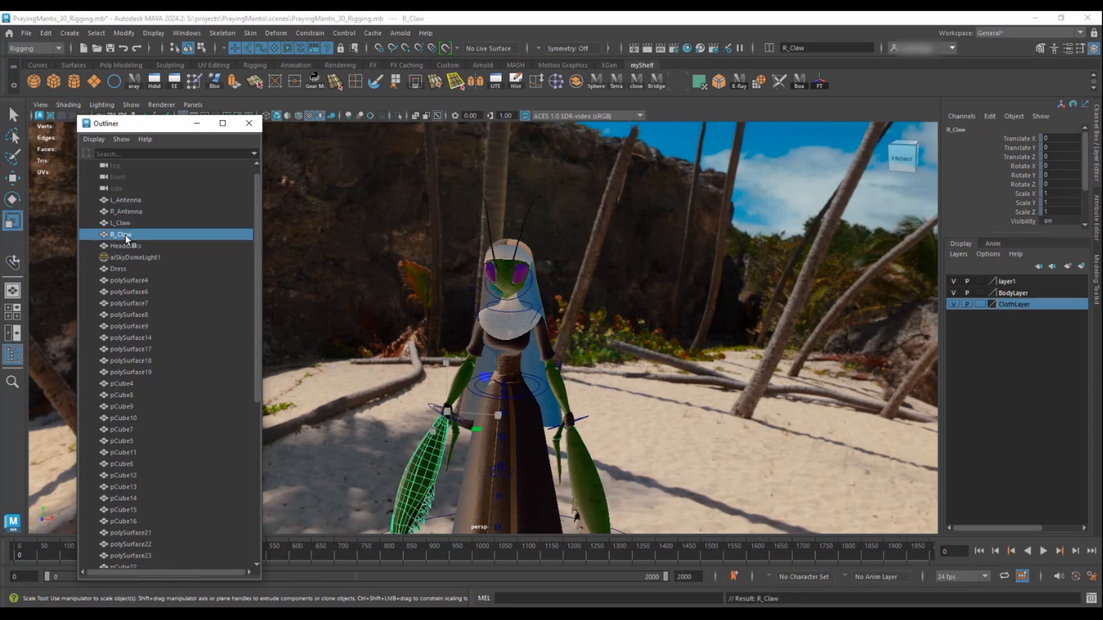
- Rename polySurface4 as Head and polySurface6 as Collar
{"action": "double_click", "coordinate": [125, 280]}
{"action": "type", "text": "Head"}
{"action": "key", "text": "Return"}
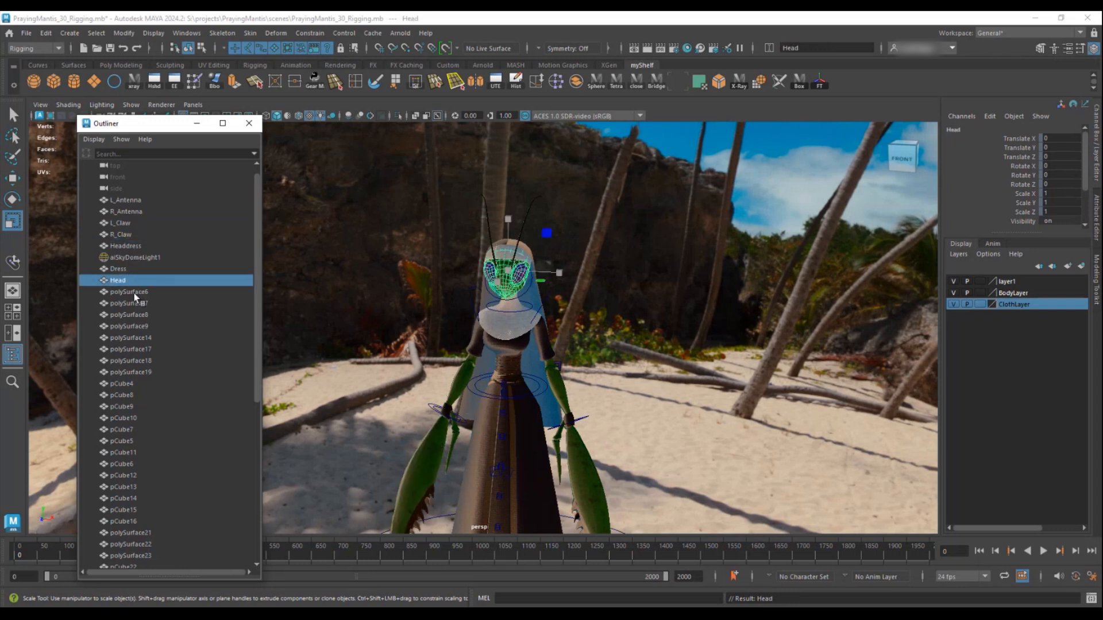
{"action": "double_click", "coordinate": [132, 292]}
{"action": "type", "text": "Collar"}
{"action": "key", "text": "Return"}
- Rename polySurface7 as UpperArms and polySurface8 as Forearms
{"action": "double_click", "coordinate": [130, 304]}
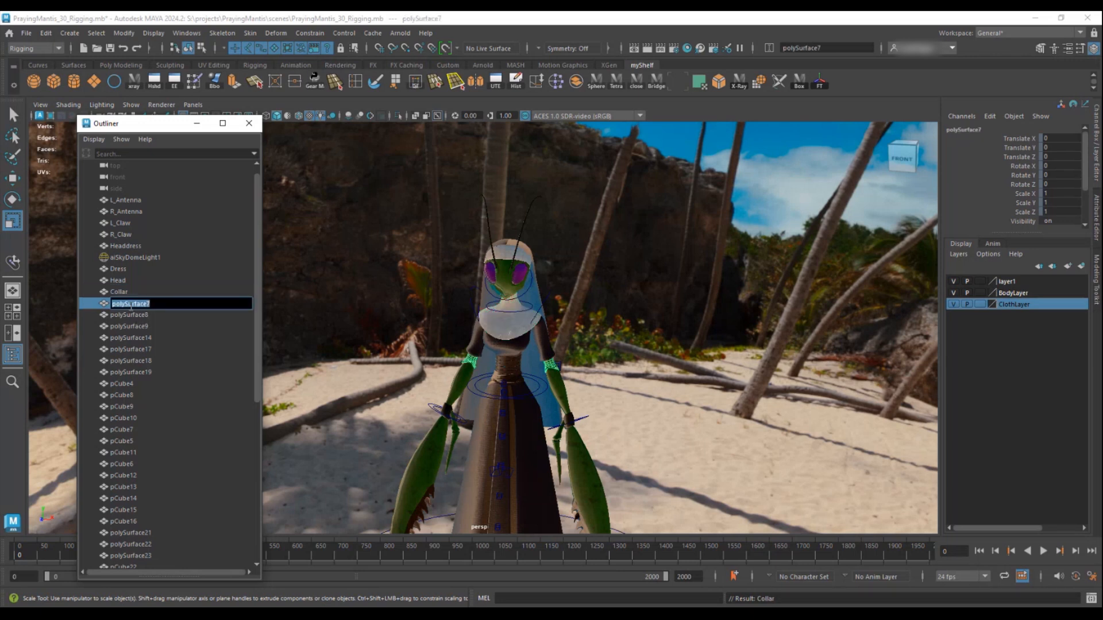
{"action": "type", "text": "upperArms"}
{"action": "key", "text": "Return"}
{"action": "double_click", "coordinate": [130, 316]}
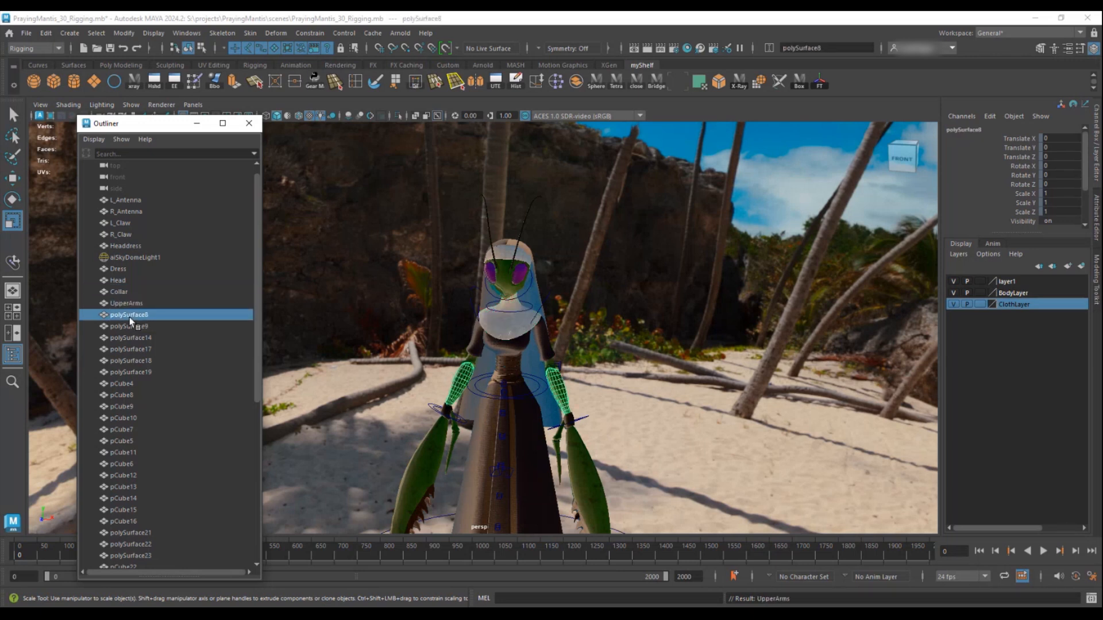
{"action": "type", "text": "F"}
{"action": "key", "text": "Return"}
- Rename polySurface9 as L_Wrist and polySurface14 under the skirt as Thighs
{"action": "double_click", "coordinate": [129, 327]}
{"action": "type", "text": "L_Wrist"}
{"action": "key", "text": "Return"}
{"action": "left_click", "coordinate": [130, 338]}
{"action": "left_click_drag", "start_coordinate": [568, 414], "coordinate": [571, 287], "text": "alt"}
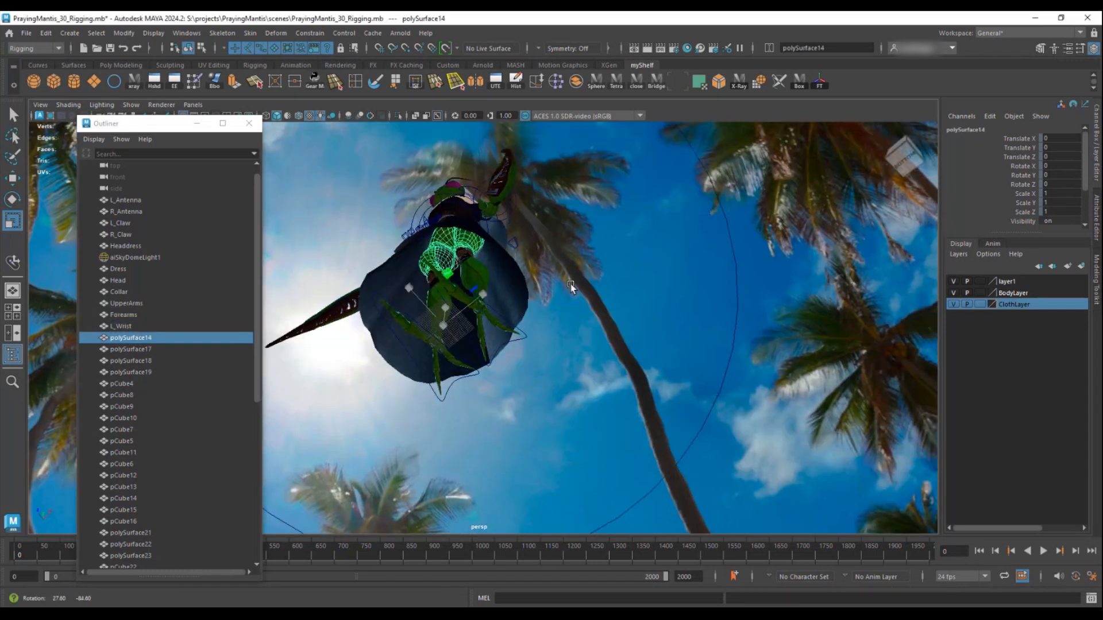
{"action": "double_click", "coordinate": [121, 339]}
{"action": "type", "text": "Thighs"}
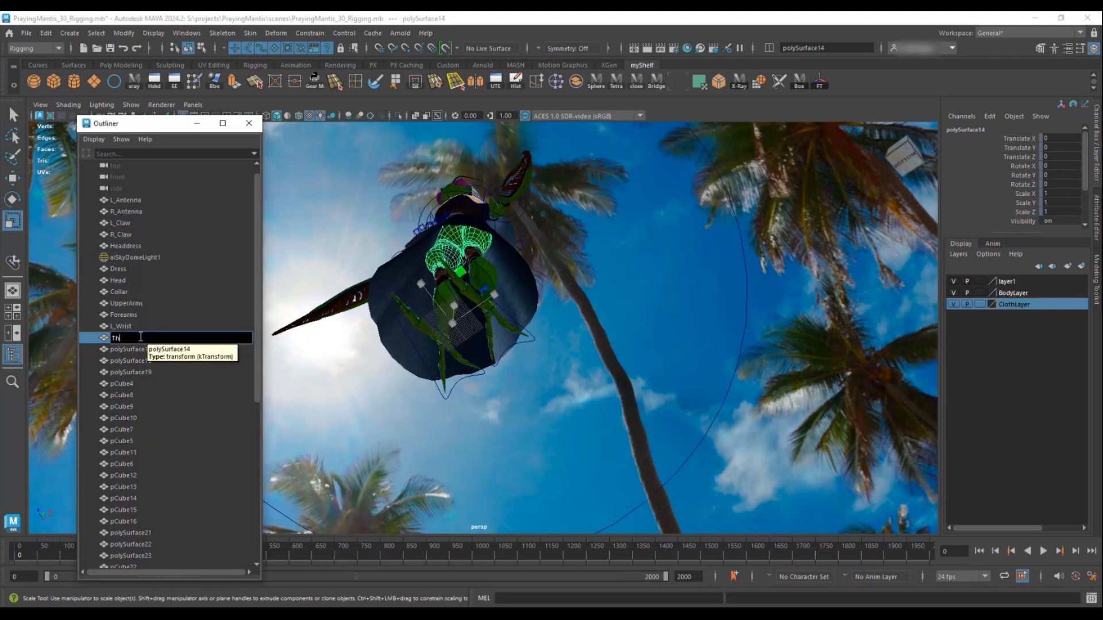
{"action": "key", "text": "Return"}
- Rename polySurface17, the leather straps around the knees, as KneeGuards
{"action": "left_click", "coordinate": [143, 351]}
{"action": "left_click_drag", "start_coordinate": [483, 315], "coordinate": [511, 319]}
{"action": "left_click_drag", "start_coordinate": [511, 318], "coordinate": [724, 392], "text": "alt"}
{"action": "right_click_drag", "start_coordinate": [725, 392], "coordinate": [718, 441], "text": "alt"}
{"action": "middle_click_drag", "start_coordinate": [719, 441], "coordinate": [677, 506], "text": "alt"}
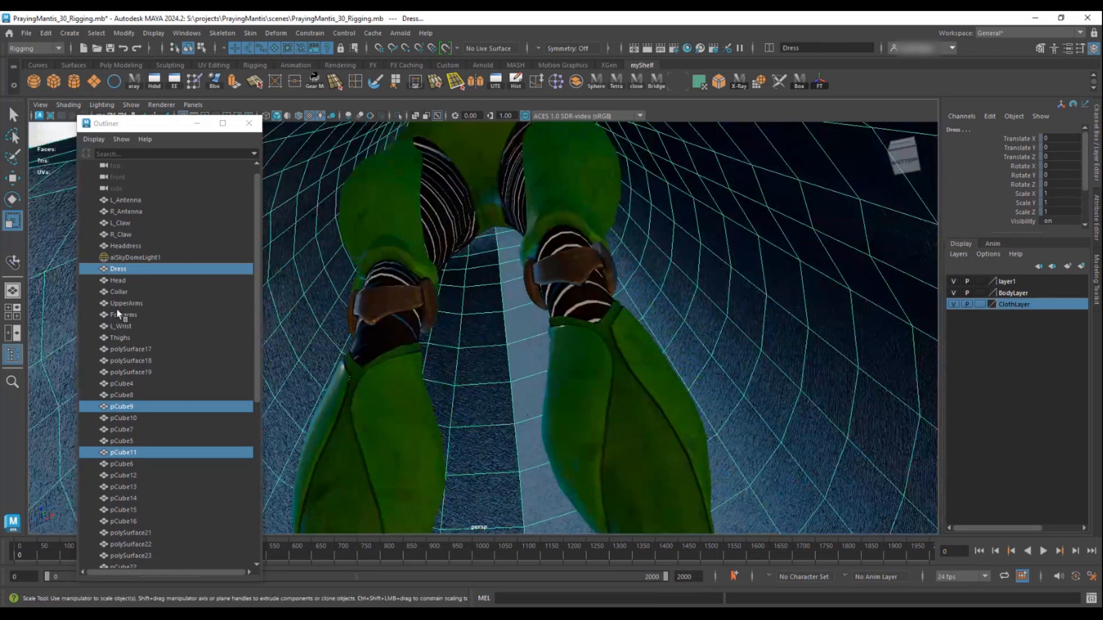
{"action": "left_click", "coordinate": [132, 349]}
{"action": "double_click", "coordinate": [134, 350]}
{"action": "type", "text": "KneeGuards"}
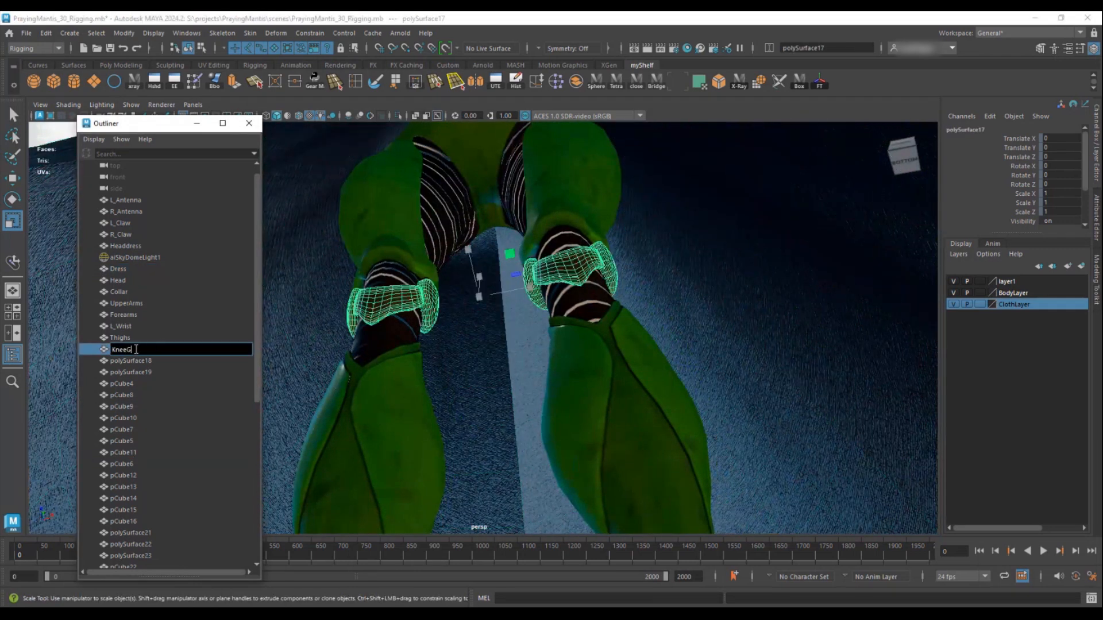
{"action": "key", "text": "Return"}
- Rename polySurface18 as LowerLegs and polySurface19 as Knees
{"action": "left_click", "coordinate": [134, 359]}
{"action": "double_click", "coordinate": [133, 357]}
{"action": "type", "text": "LowerLegs"}
{"action": "key", "text": "Return"}
{"action": "left_click", "coordinate": [135, 370]}
{"action": "double_click", "coordinate": [135, 371]}
{"action": "type", "text": "Knees"}
{"action": "key", "text": "Return"}
- Select pCube4 and the other three segments of the same large toe and rename them together as L_Toe
{"action": "left_click", "coordinate": [123, 384]}
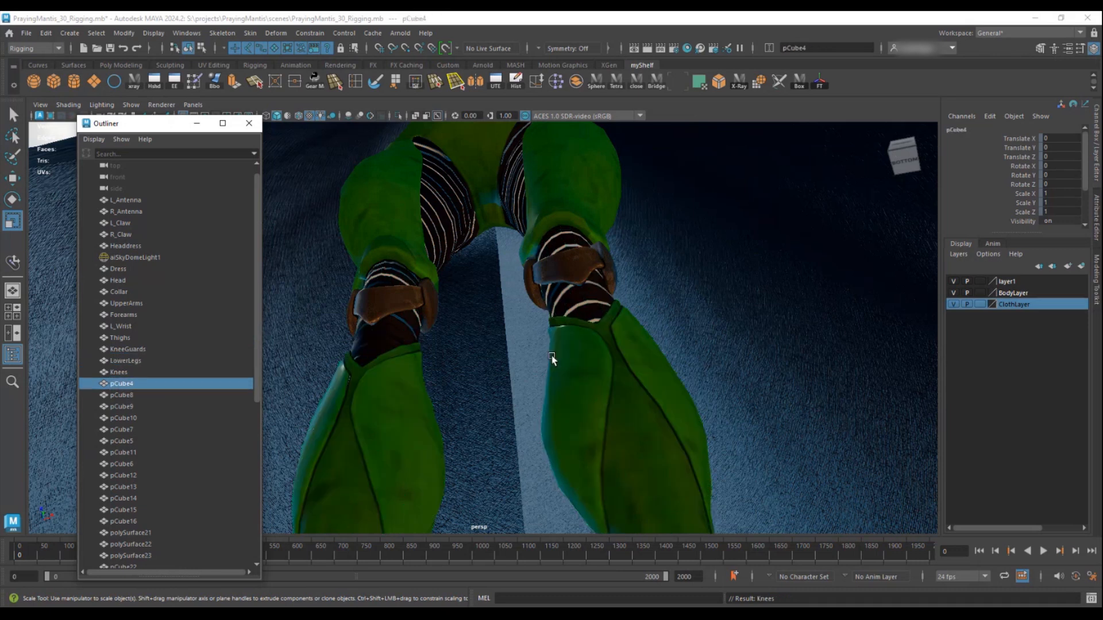
{"action": "key", "text": "f"}
{"action": "middle_click_drag", "start_coordinate": [574, 259], "coordinate": [667, 217], "text": "alt"}
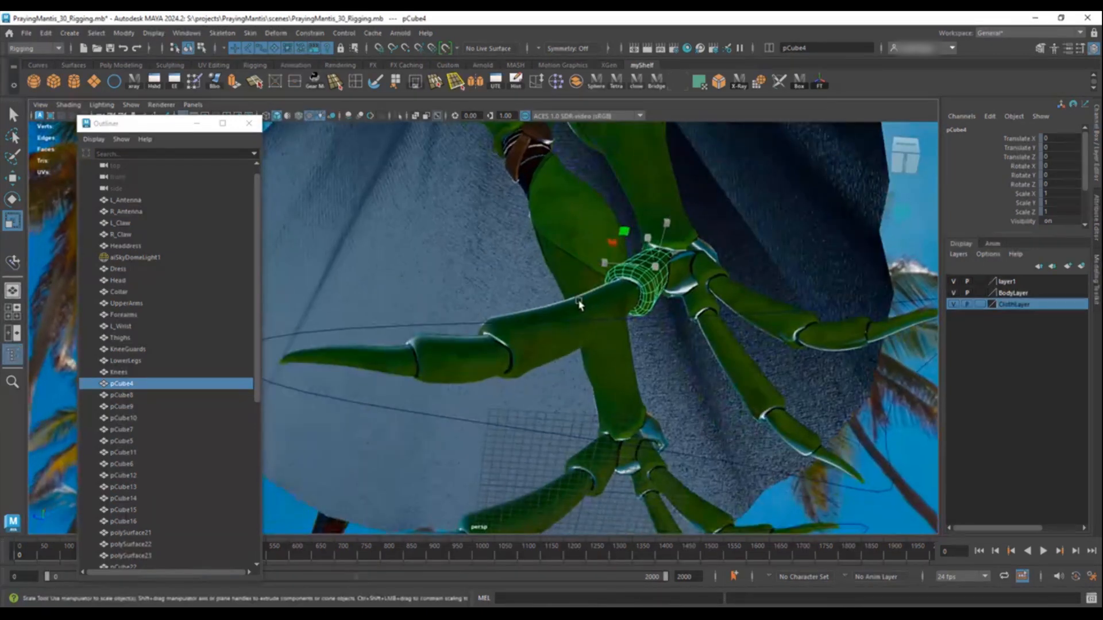
{"action": "left_click", "coordinate": [548, 312], "text": "shift"}
{"action": "left_click", "coordinate": [453, 359], "text": "shift"}
{"action": "left_click", "coordinate": [367, 361], "text": "shift"}
{"action": "left_click", "coordinate": [832, 48]}
{"action": "type", "text": "R_T"}
{"action": "key", "text": "Return"}
{"action": "key", "text": "ctrl+z"}
{"action": "key", "text": "ctrl+z"}
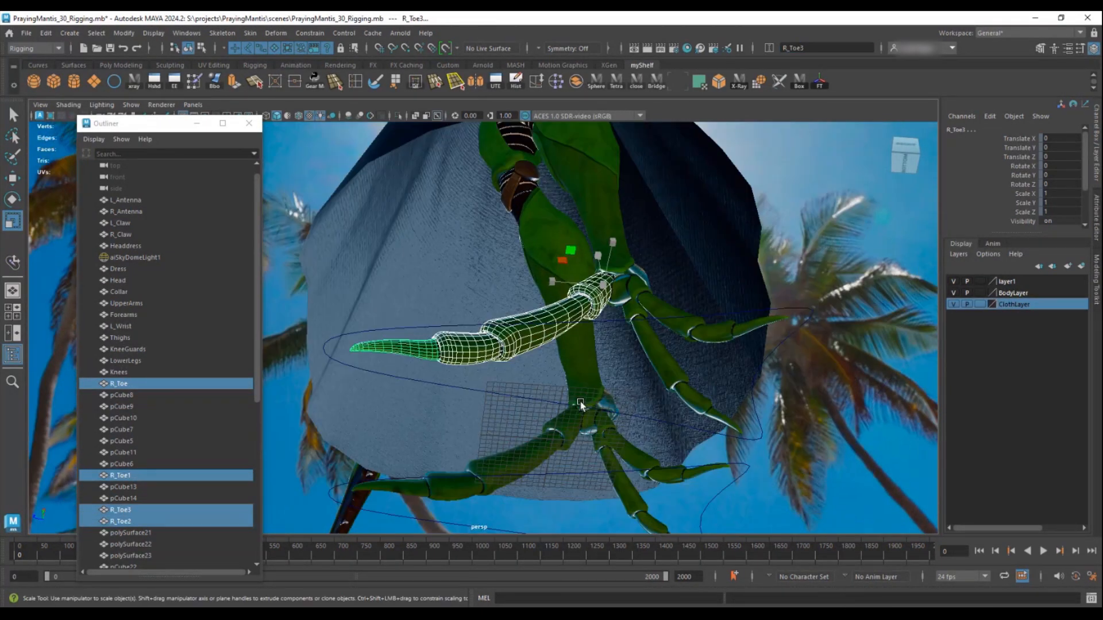
{"action": "left_click", "coordinate": [819, 48]}
{"action": "type", "text": "L_Toe"}
{"action": "key", "text": "Return"}
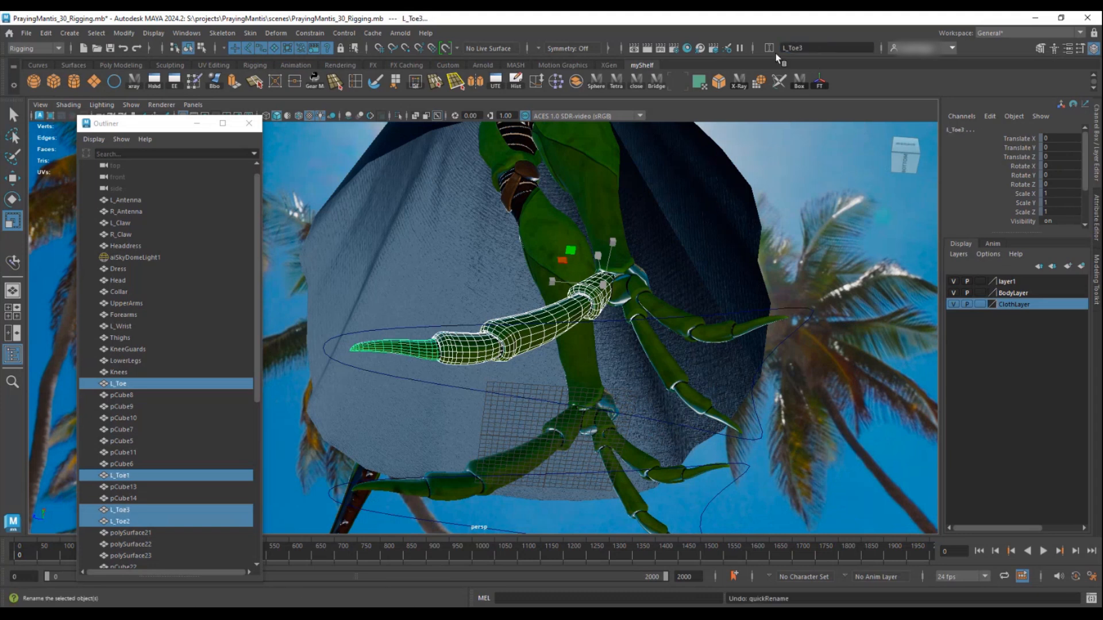
- Select the segments of the matching large toe on the other foot and rename them together as R_Toe
{"action": "middle_click_drag", "start_coordinate": [597, 435], "coordinate": [652, 281], "text": "alt"}
{"action": "left_click", "coordinate": [613, 306]}
{"action": "left_click", "coordinate": [546, 340], "text": "shift"}
{"action": "left_click", "coordinate": [442, 355], "text": "shift"}
{"action": "left_click", "coordinate": [803, 47]}
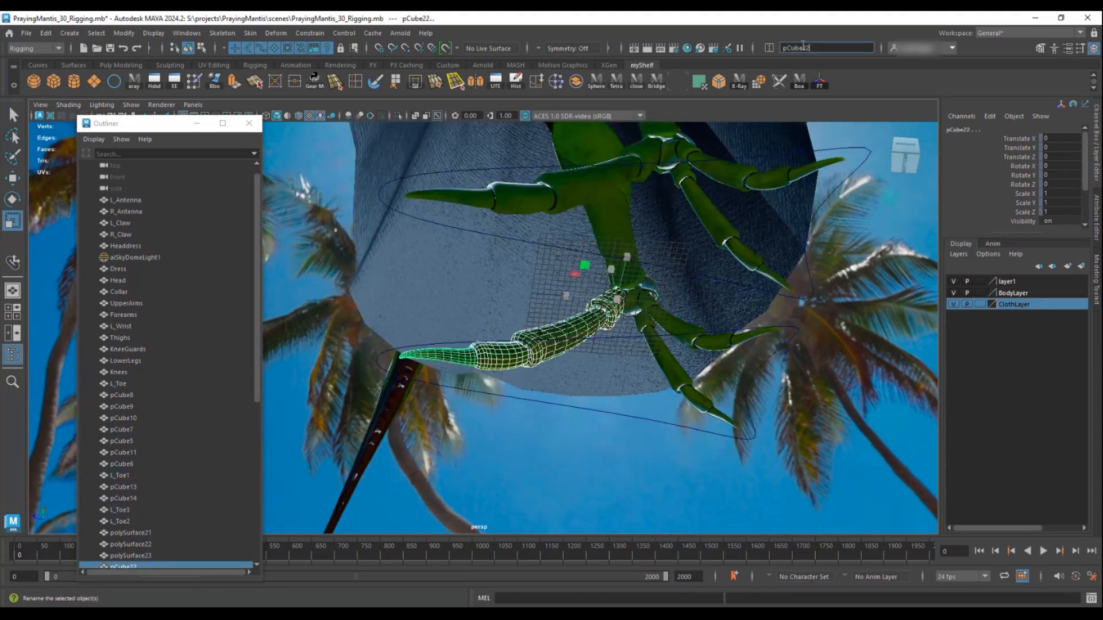
{"action": "type", "text": "R_Toe"}
{"action": "key", "text": "Return"}
- Rename pCube8, the base of the toes on one foot, as L_ToeBase and the matching piece on the other foot as R_ToeBasel
{"action": "left_click", "coordinate": [667, 152]}
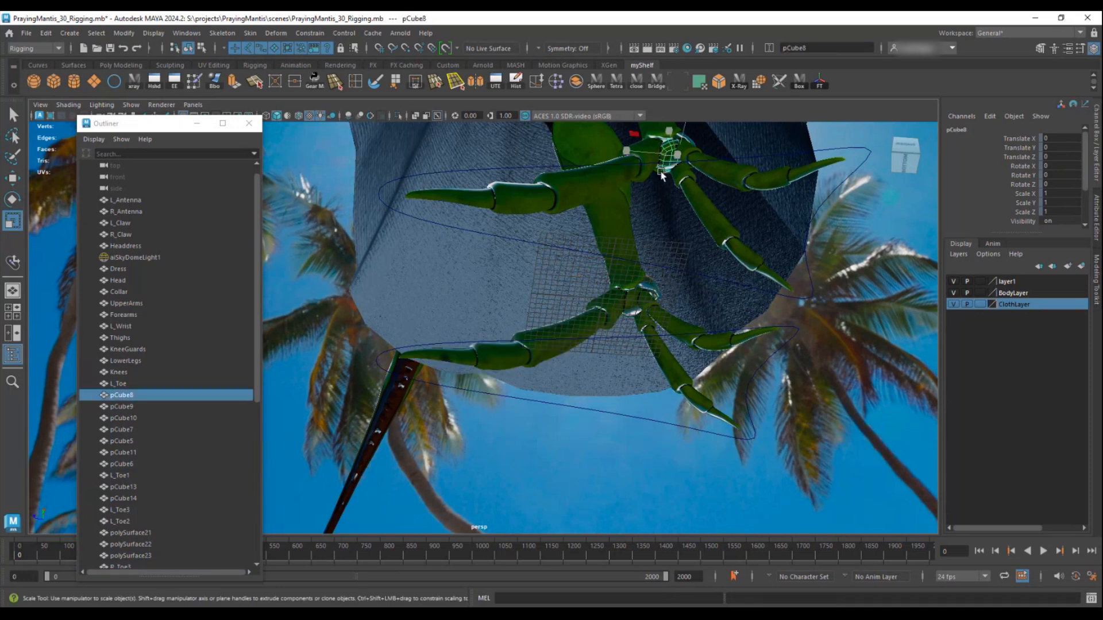
{"action": "middle_click_drag", "start_coordinate": [667, 152], "coordinate": [592, 274], "text": "alt"}
{"action": "left_click", "coordinate": [785, 48]}
{"action": "type", "text": "L_ToeBase"}
{"action": "key", "text": "Return"}
{"action": "left_click", "coordinate": [568, 408]}
{"action": "left_click", "coordinate": [818, 49]}
{"action": "type", "text": "R_ToeBase"}
{"action": "key", "text": "Return"}
- Select the four segments of the outer toe on the left foot and rename them together as L_ToeOuter
{"action": "left_click", "coordinate": [618, 258]}
{"action": "left_click", "coordinate": [641, 282], "text": "shift"}
{"action": "left_click", "coordinate": [681, 308], "text": "shift"}
{"action": "left_click", "coordinate": [725, 295], "text": "shift"}
{"action": "left_click", "coordinate": [813, 46]}
{"action": "type", "text": "L_ToeOuter"}
{"action": "key", "text": "Return"}
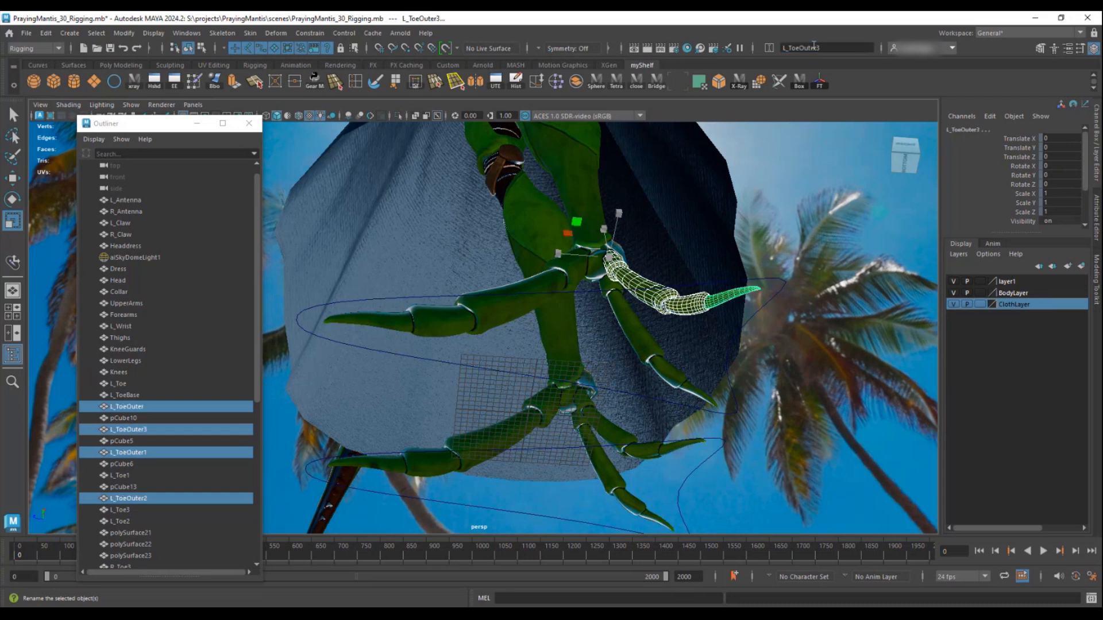
- Select the four segments of the inner toe on the left foot and rename them together as L_ToeInner
{"action": "left_click", "coordinate": [603, 290]}
{"action": "left_click", "coordinate": [636, 330], "text": "shift"}
{"action": "left_click", "coordinate": [675, 377], "text": "shift"}
{"action": "left_click", "coordinate": [694, 396], "text": "shift"}
{"action": "left_click", "coordinate": [818, 47]}
{"action": "type", "text": "L_ToeInner"}
{"action": "key", "text": "Return"}
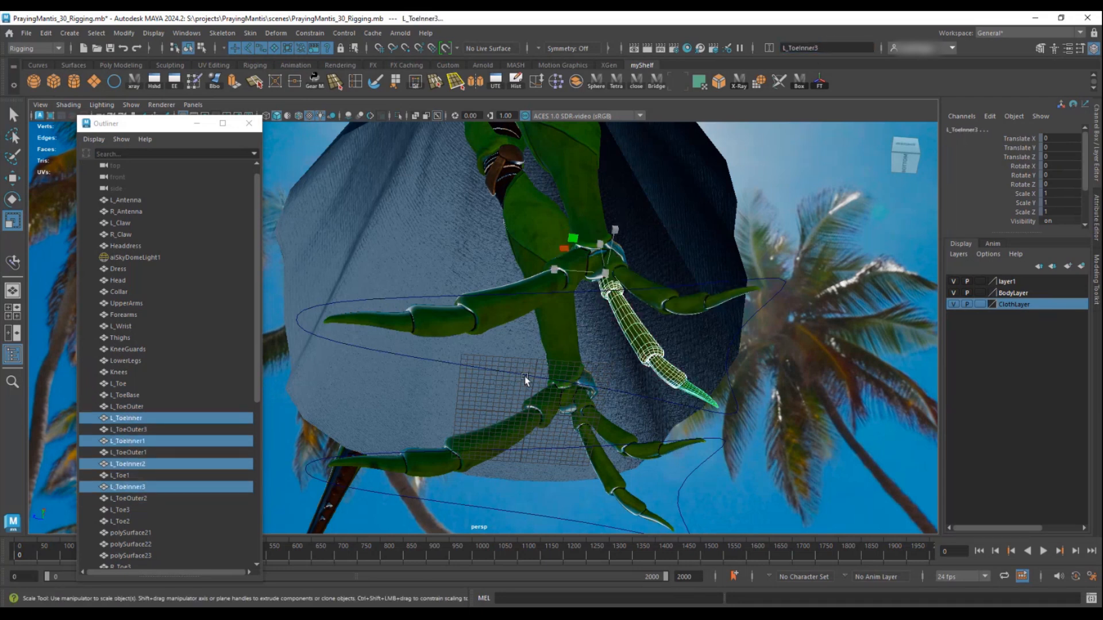
- Select pCube28 and the other segments of the same small toe on the right foot and rename them together as R_ToeOuter
{"action": "left_click_drag", "start_coordinate": [525, 377], "coordinate": [581, 356], "text": "alt"}
{"action": "left_click", "coordinate": [632, 387]}
{"action": "left_click", "coordinate": [821, 47]}
{"action": "type", "text": "R"}
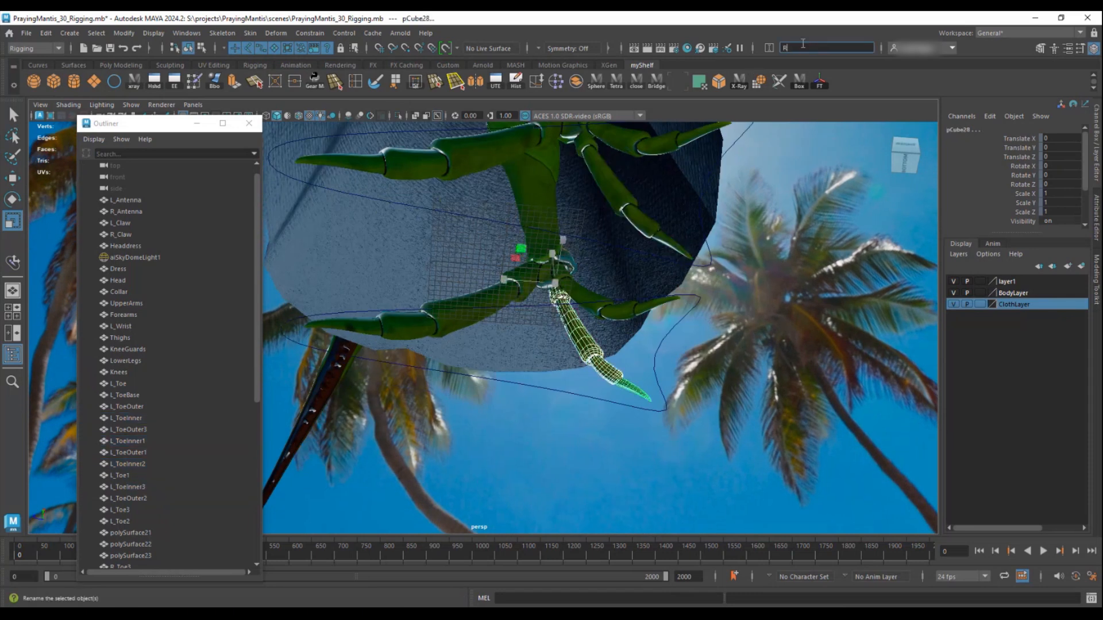
{"action": "type", "text": "_ToeOuter3"}
{"action": "key", "text": "Return"}
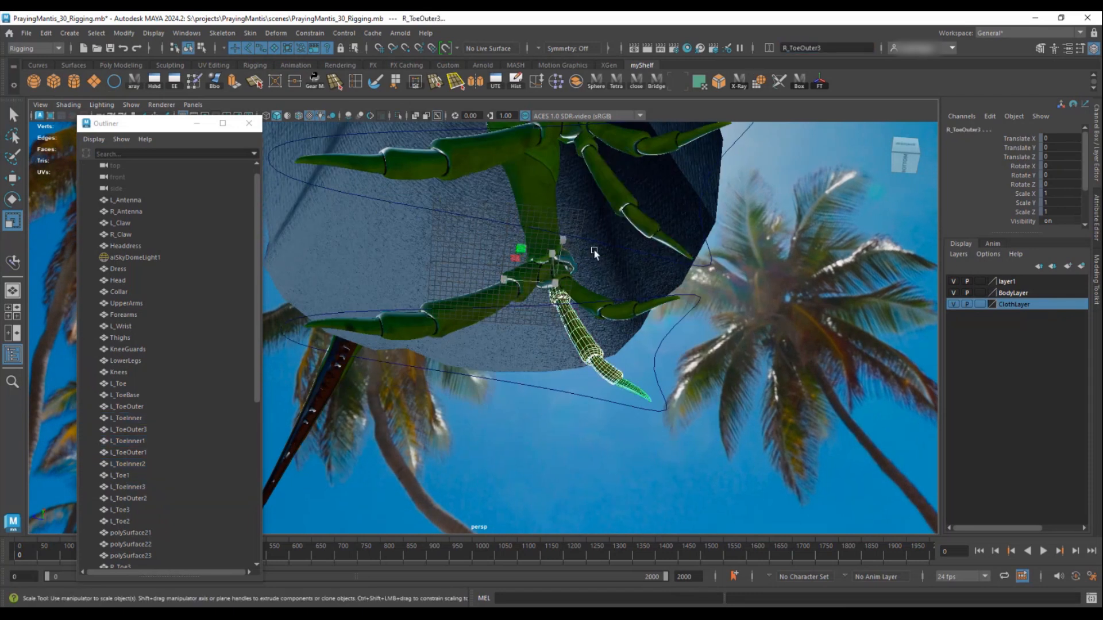
- Select pCube24 and the other segments of the remaining small toe on the right foot and rename them together as R_ToeInner
{"action": "left_click", "coordinate": [581, 293]}
{"action": "left_click", "coordinate": [809, 45]}
{"action": "type", "text": "R_To"}
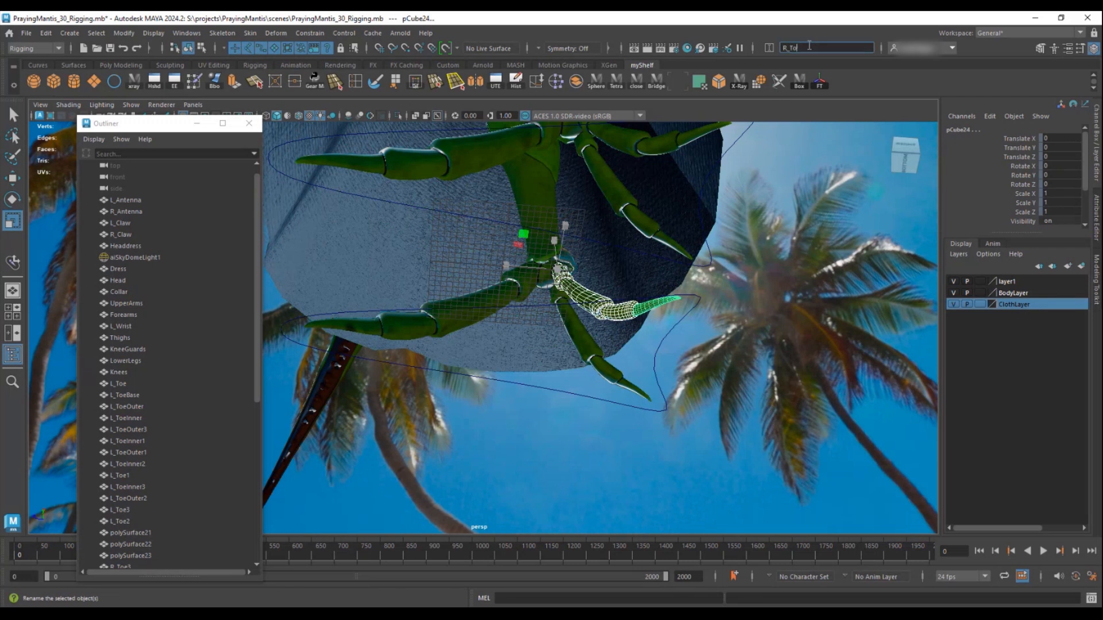
{"action": "key", "text": "Return"}
- Rename polySurface21 as Cloth
{"action": "left_click_drag", "start_coordinate": [506, 241], "coordinate": [569, 276], "text": "alt"}
{"action": "left_click", "coordinate": [549, 252]}
{"action": "key", "text": "f"}
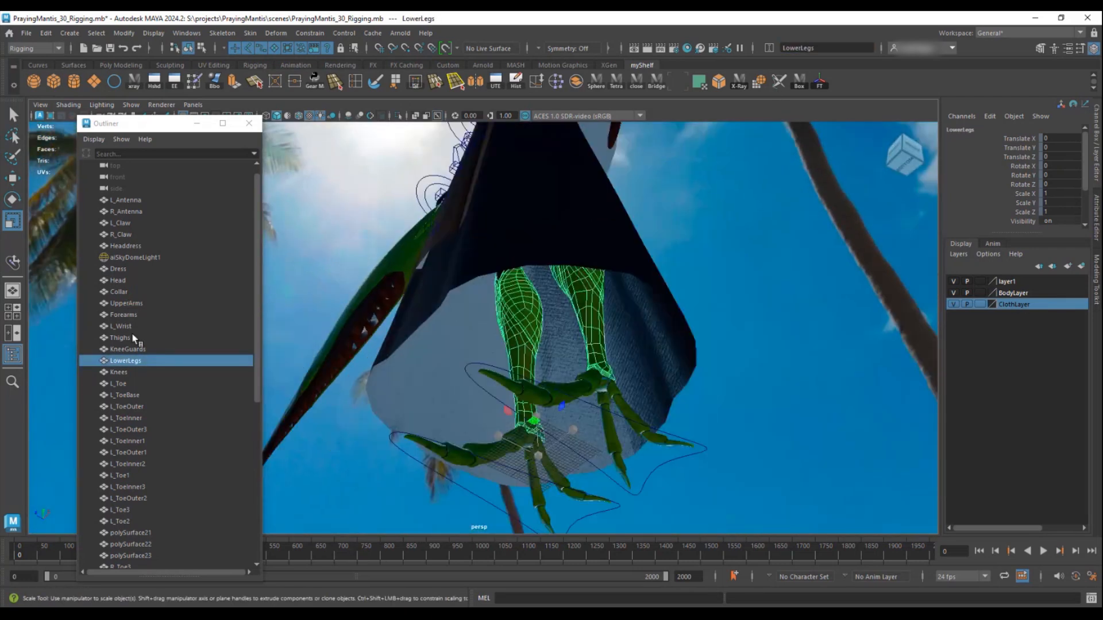
{"action": "scroll", "coordinate": [136, 474], "scroll_direction": "down", "scroll_amount": 3}
{"action": "left_click", "coordinate": [130, 442]}
{"action": "key", "text": "f"}
{"action": "double_click", "coordinate": [131, 442]}
{"action": "type", "text": "Cloth"}
{"action": "key", "text": "Return"}
- Rename polySurface22, the bands around the waist, as WaistBelts
{"action": "left_click", "coordinate": [128, 453]}
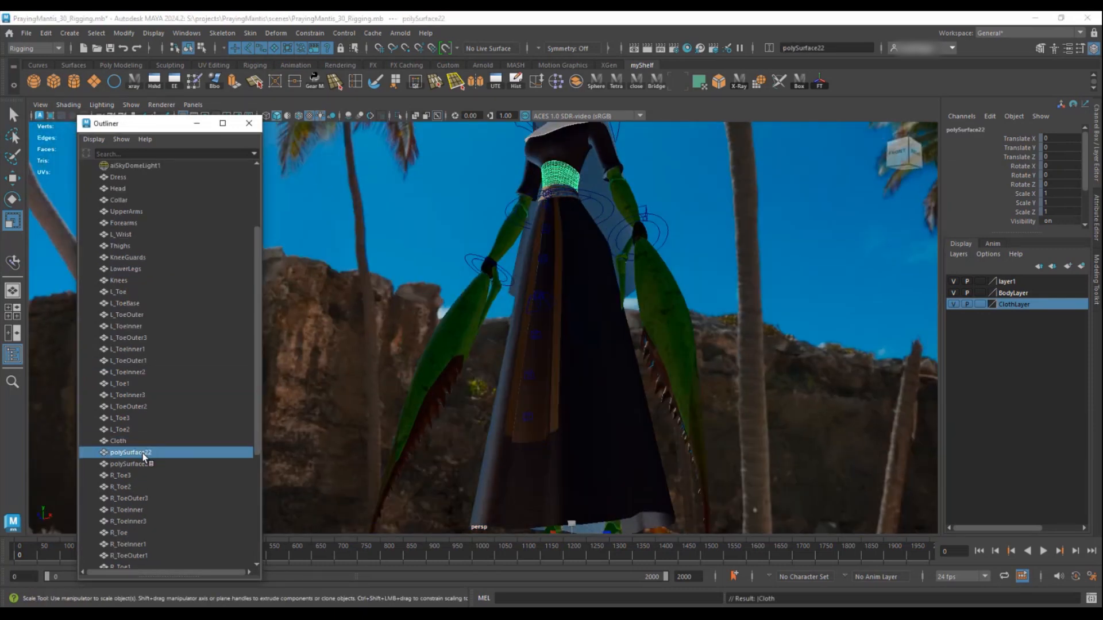
{"action": "key", "text": "f"}
{"action": "double_click", "coordinate": [135, 454]}
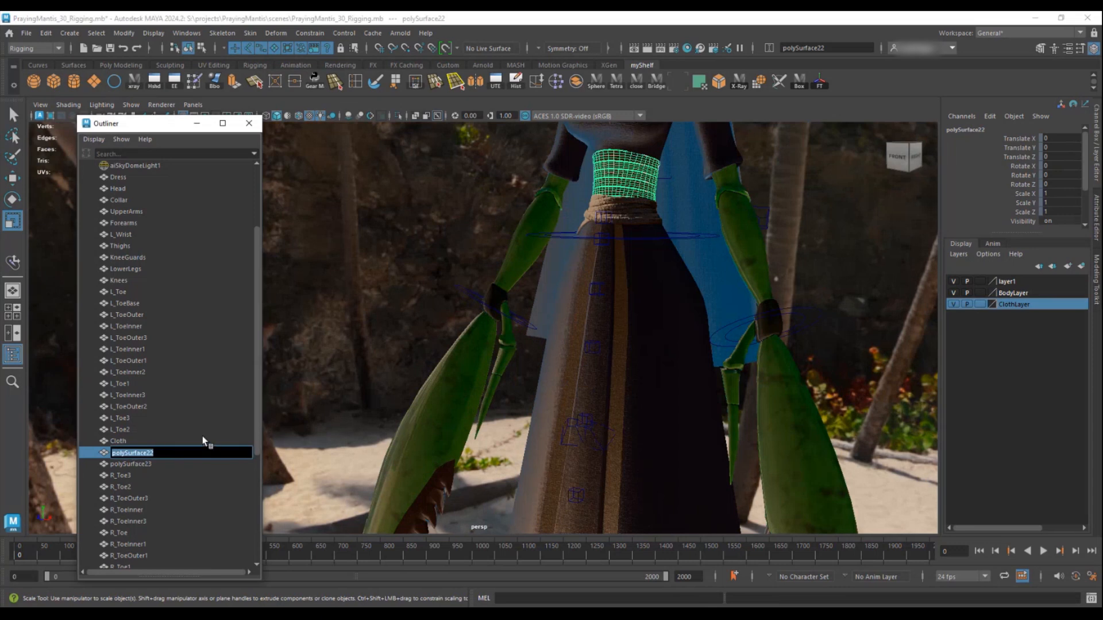
{"action": "type", "text": "Wa"}
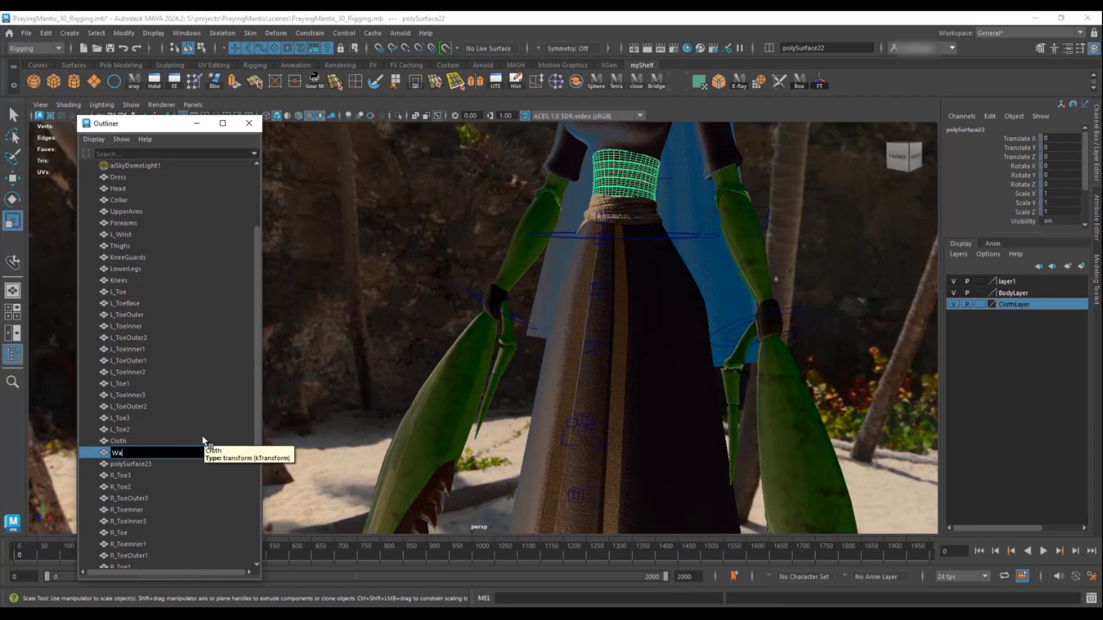
{"action": "type", "text": "istBelts"}
{"action": "key", "text": "Return"}
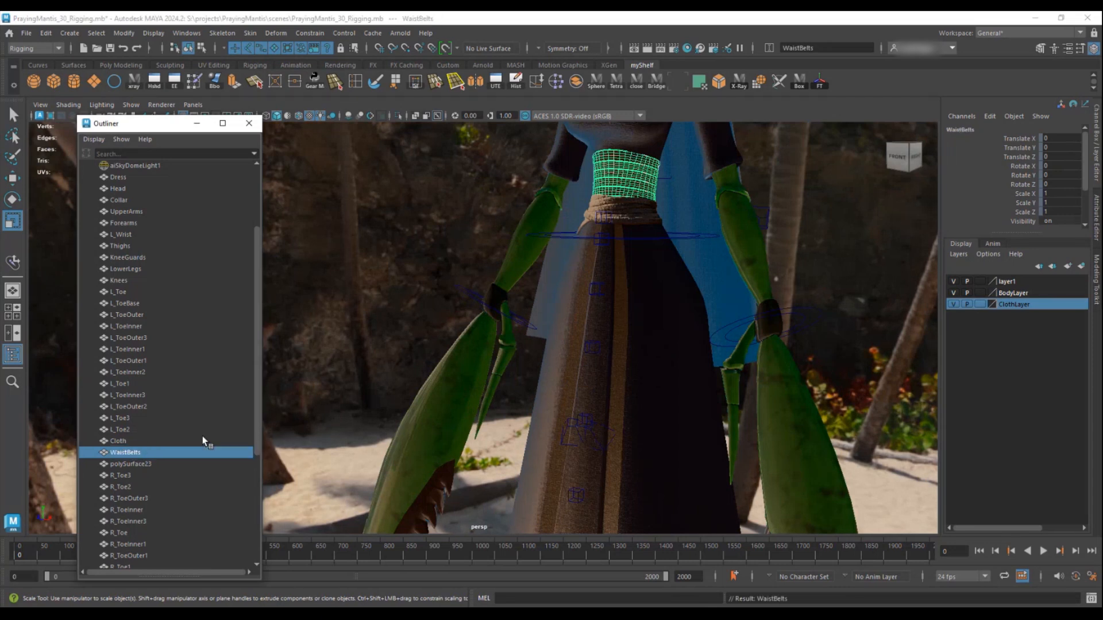
- Rename polySurface23, the wrap over the top of the head, as HeadWrap
{"action": "left_click", "coordinate": [139, 465]}
{"action": "key", "text": "f"}
{"action": "double_click", "coordinate": [139, 464]}
{"action": "type", "text": "HeadWrap"}
{"action": "key", "text": "Return"}
- Rename polySurface25, the wrist piece, as R_Wrist
{"action": "scroll", "coordinate": [136, 507], "scroll_direction": "down", "scroll_amount": 3}
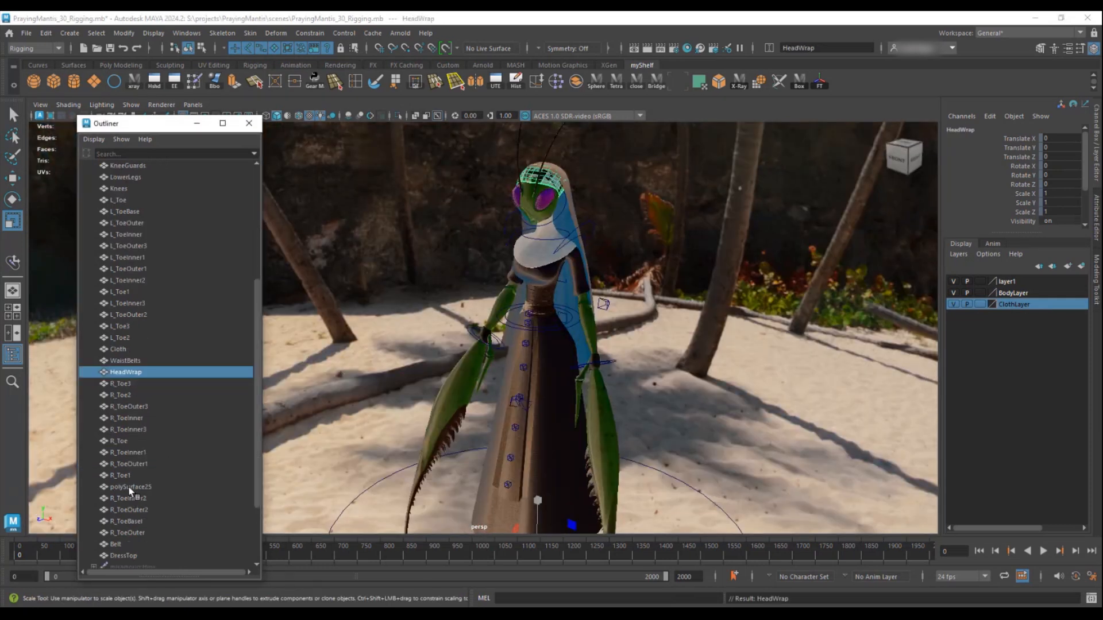
{"action": "left_click", "coordinate": [129, 487]}
{"action": "double_click", "coordinate": [129, 487]}
{"action": "type", "text": "R_Wrist"}
{"action": "key", "text": "Return"}
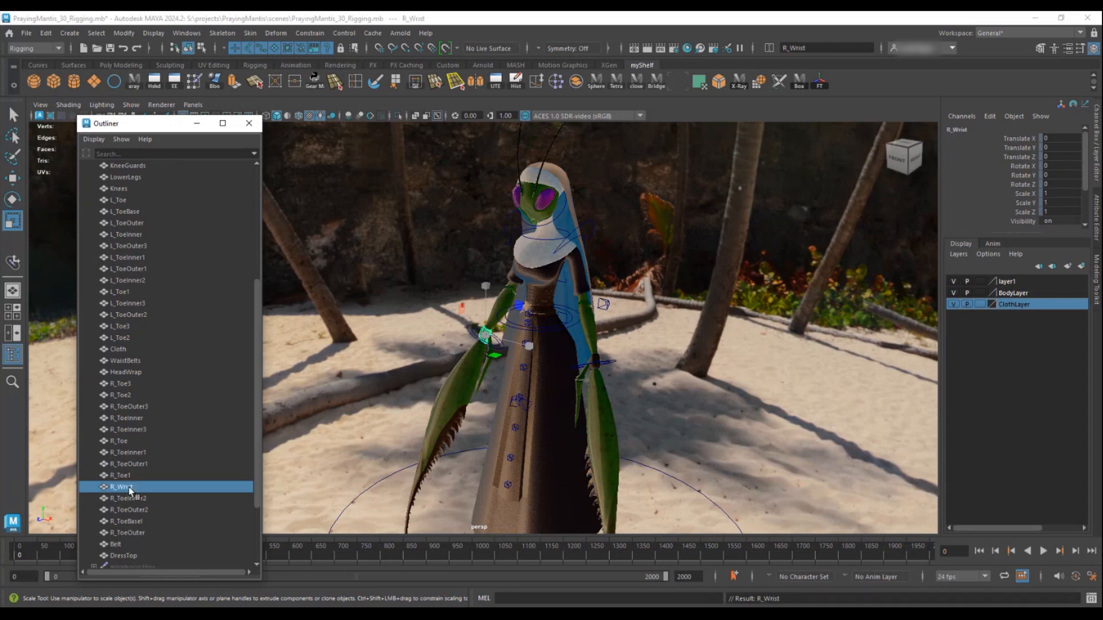
- Select every mesh from L_Antenna to DressTop plus Thumbs, leaving out the sky dome light and the joints, and group them
{"action": "scroll", "coordinate": [129, 488], "scroll_direction": "down", "scroll_amount": 3}
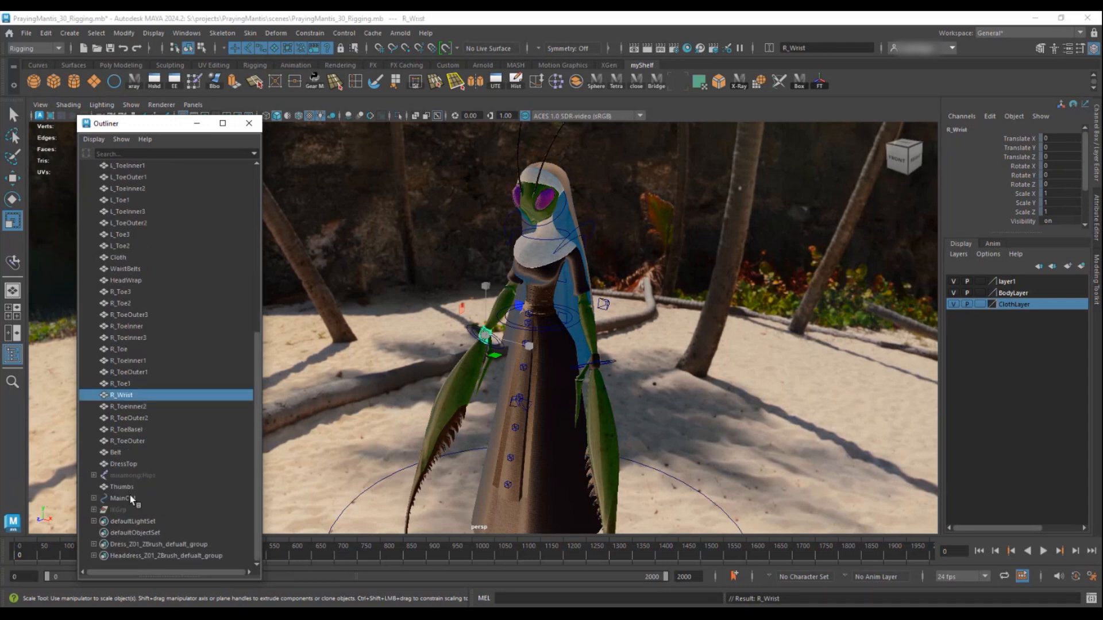
{"action": "left_click", "coordinate": [128, 487]}
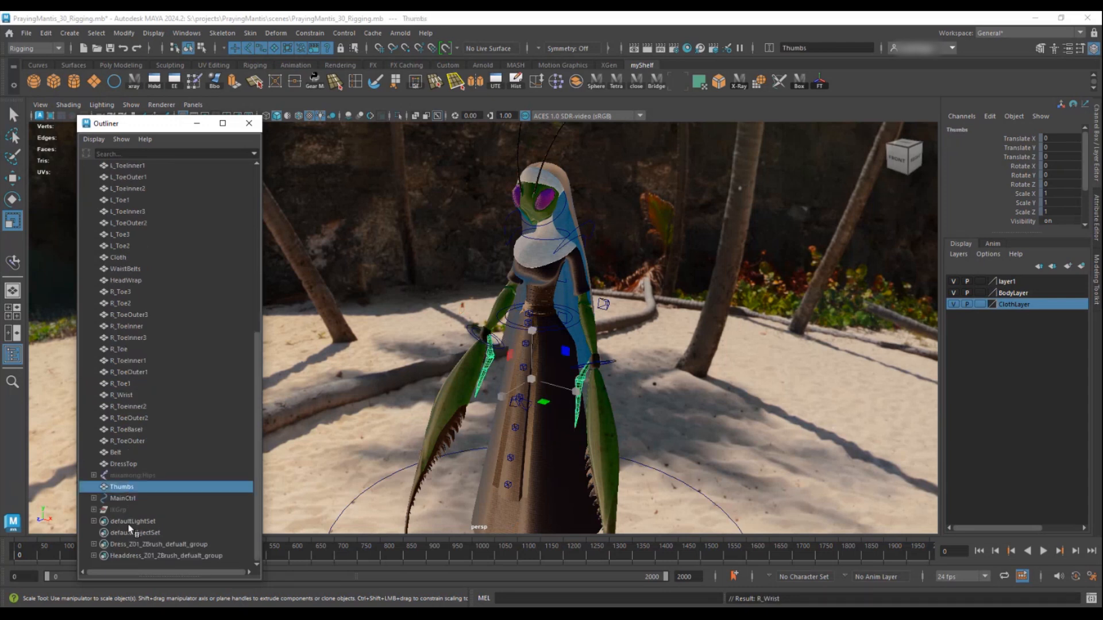
{"action": "left_click_drag", "start_coordinate": [528, 418], "coordinate": [600, 385], "text": "alt"}
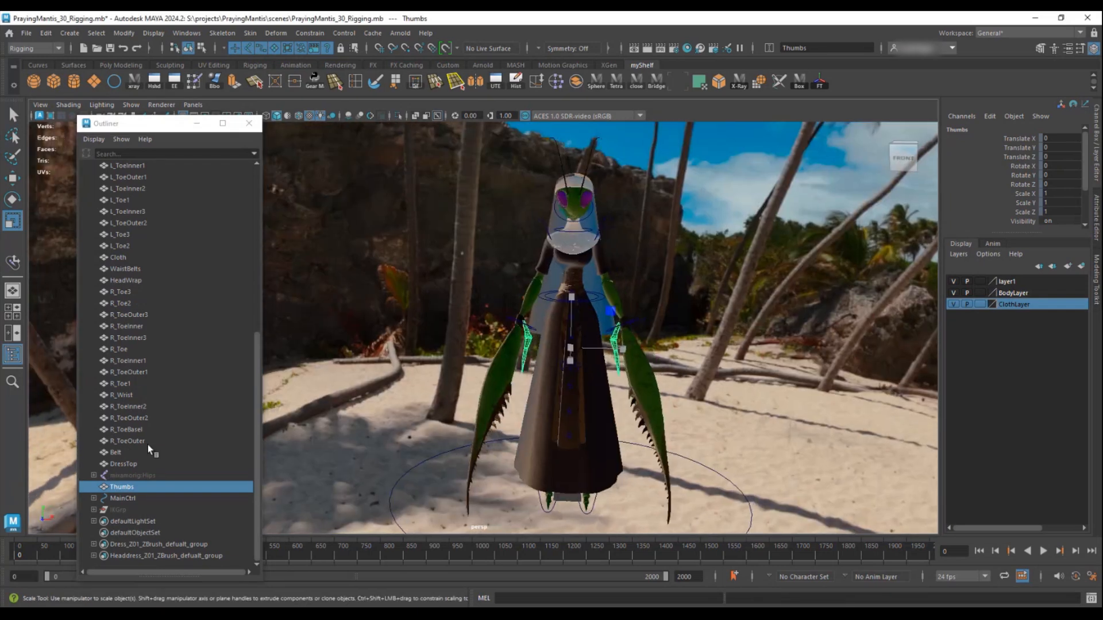
{"action": "left_click", "coordinate": [121, 463]}
{"action": "scroll", "coordinate": [135, 403], "scroll_direction": "up", "scroll_amount": 10}
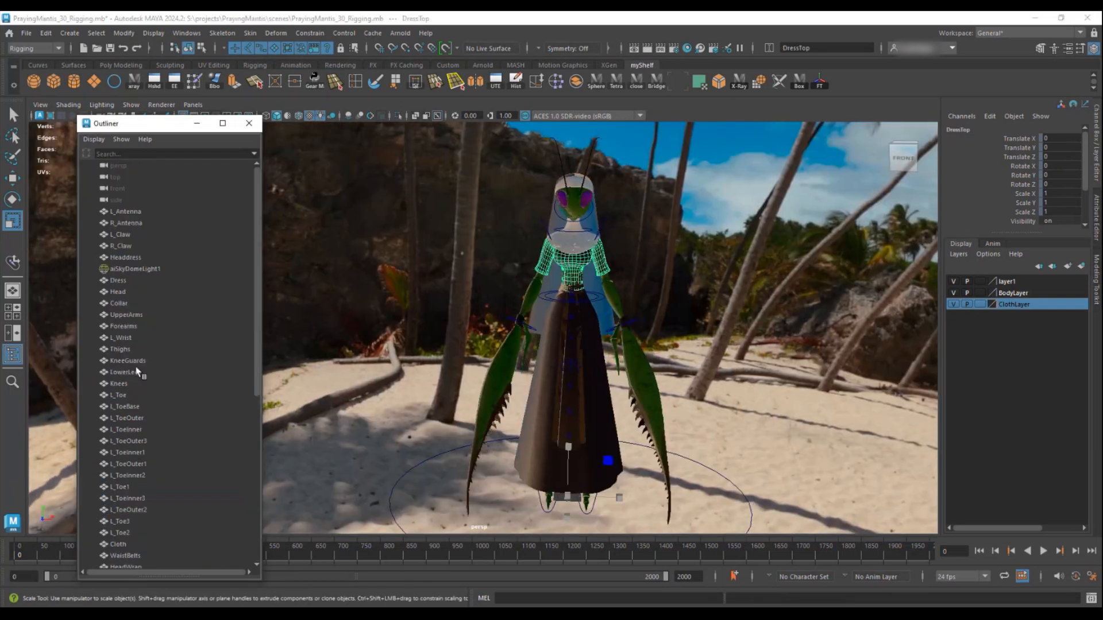
{"action": "left_click", "coordinate": [120, 282], "text": "shift"}
{"action": "left_click", "coordinate": [125, 258], "text": "ctrl"}
{"action": "left_click", "coordinate": [123, 246], "text": "ctrl"}
{"action": "left_click", "coordinate": [121, 235], "text": "ctrl"}
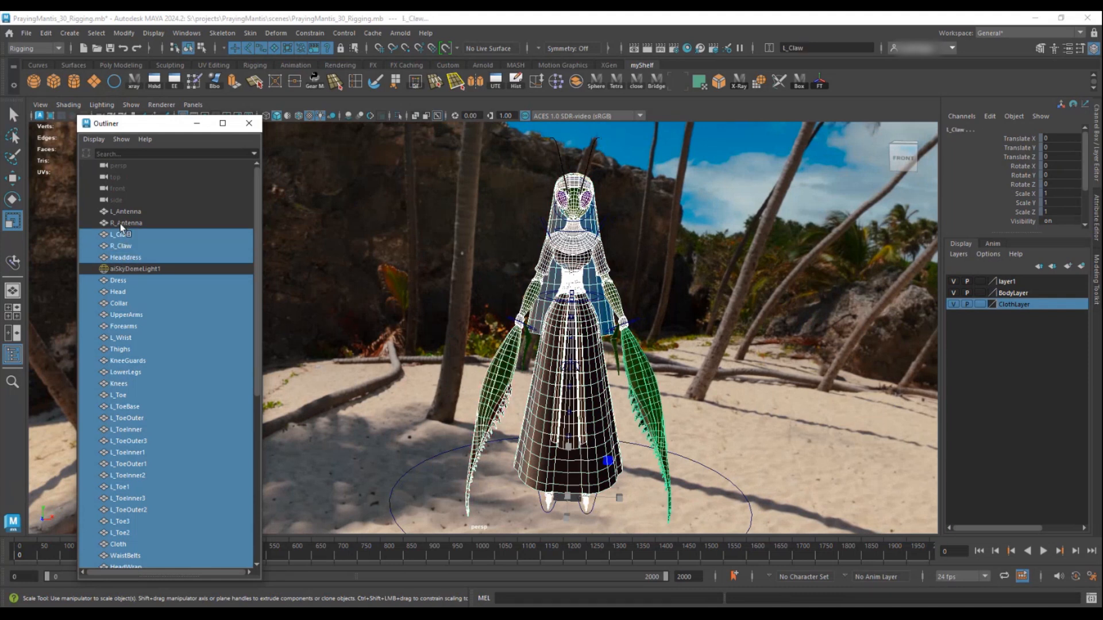
{"action": "left_click", "coordinate": [119, 223], "text": "ctrl"}
{"action": "left_click", "coordinate": [120, 212], "text": "ctrl"}
{"action": "scroll", "coordinate": [151, 414], "scroll_direction": "down", "scroll_amount": 8}
{"action": "left_click", "coordinate": [128, 488], "text": "ctrl"}
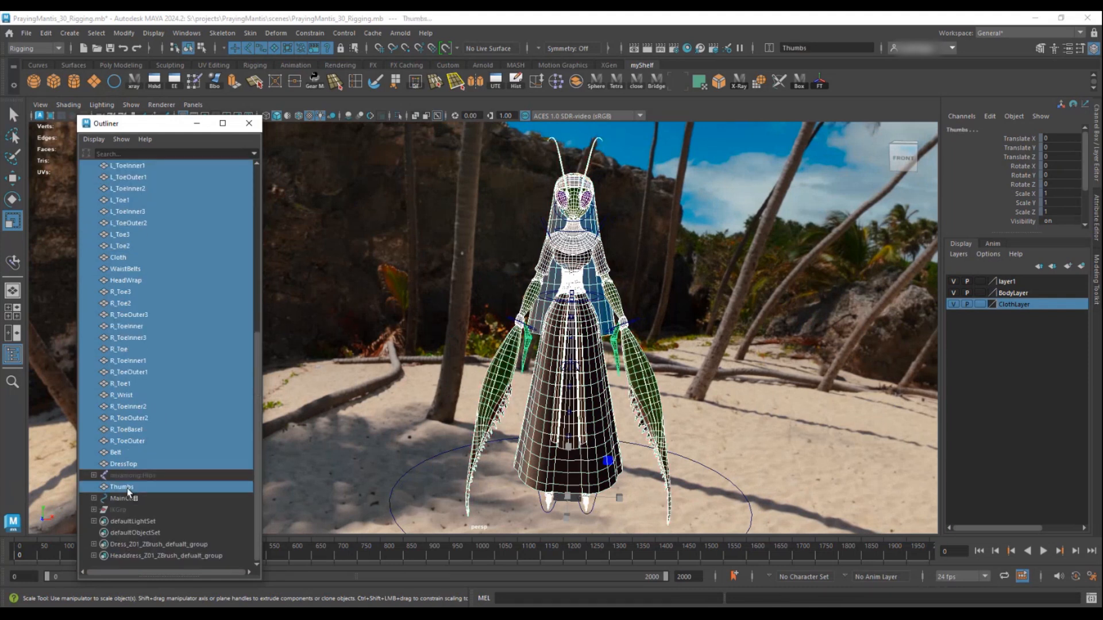
{"action": "key", "text": "ctrl+g"}
- Rename the new mesh group as GeometryGrp and frame the whole character
{"action": "double_click", "coordinate": [116, 257]}
{"action": "type", "text": "GeometryGrp"}
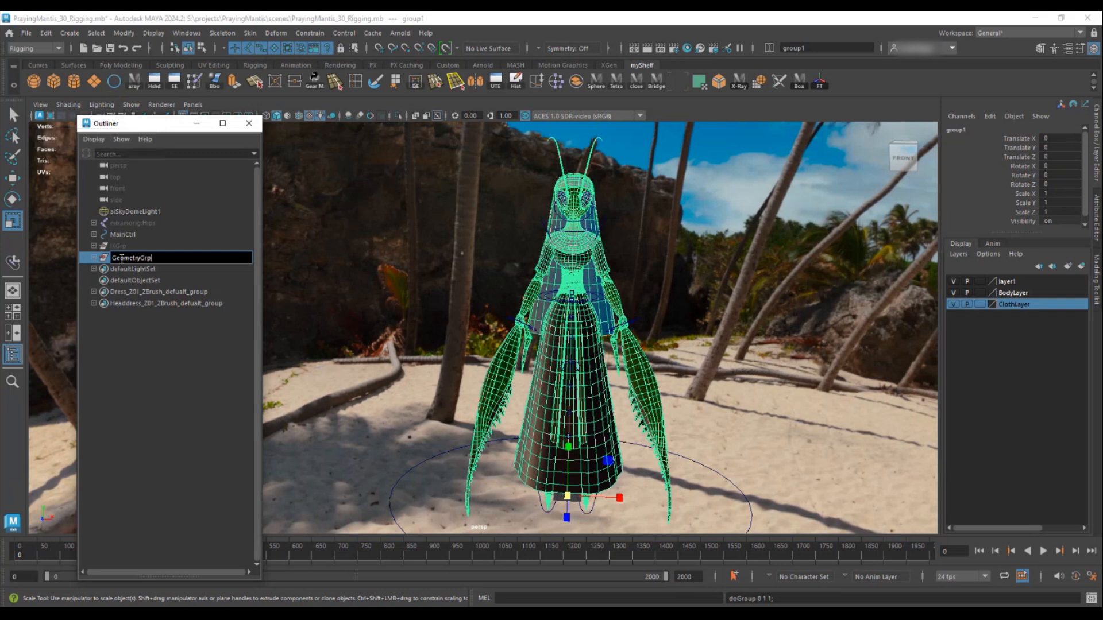
{"action": "key", "text": "Return"}
{"action": "key", "text": "f"}
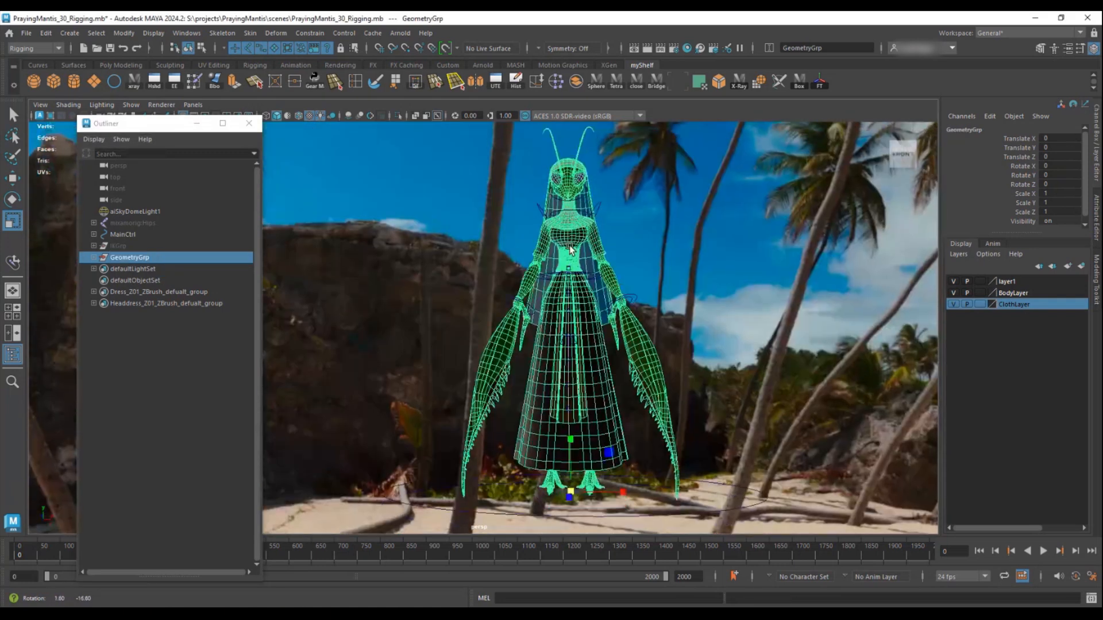
- Expand GeometryGrp, review the names of the meshes inside it, and collapse it again
{"action": "left_click", "coordinate": [94, 257]}
{"action": "scroll", "coordinate": [139, 287], "scroll_direction": "down", "scroll_amount": 5}
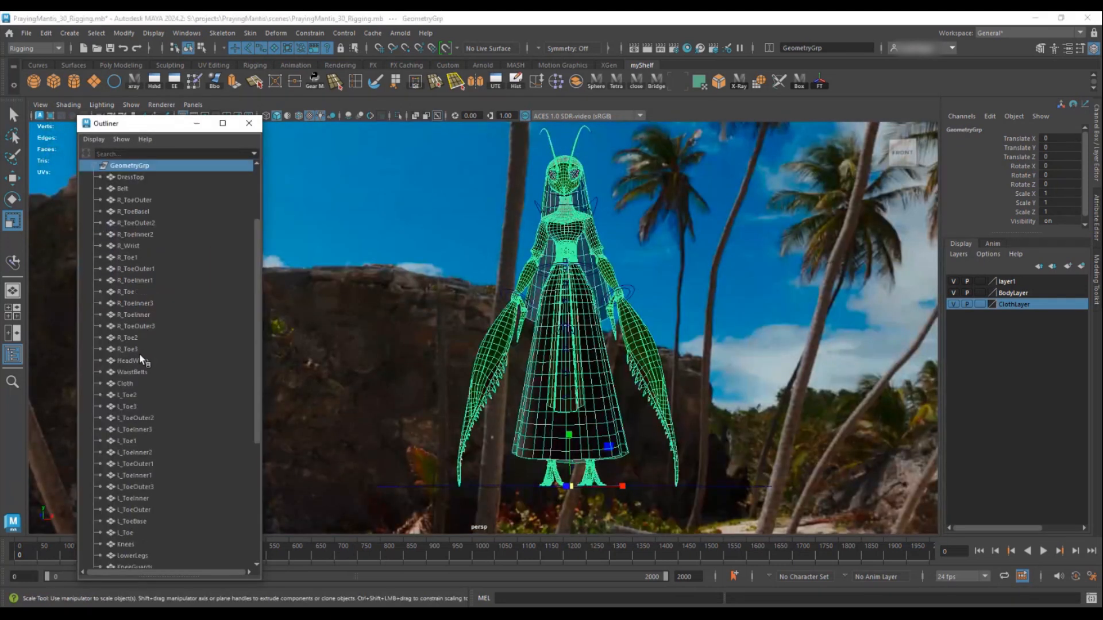
{"action": "scroll", "coordinate": [142, 471], "scroll_direction": "down", "scroll_amount": 4}
{"action": "scroll", "coordinate": [161, 472], "scroll_direction": "up", "scroll_amount": 9}
{"action": "scroll", "coordinate": [155, 470], "scroll_direction": "down", "scroll_amount": 5}
{"action": "scroll", "coordinate": [154, 469], "scroll_direction": "down", "scroll_amount": 3}
{"action": "scroll", "coordinate": [154, 469], "scroll_direction": "up", "scroll_amount": 8}
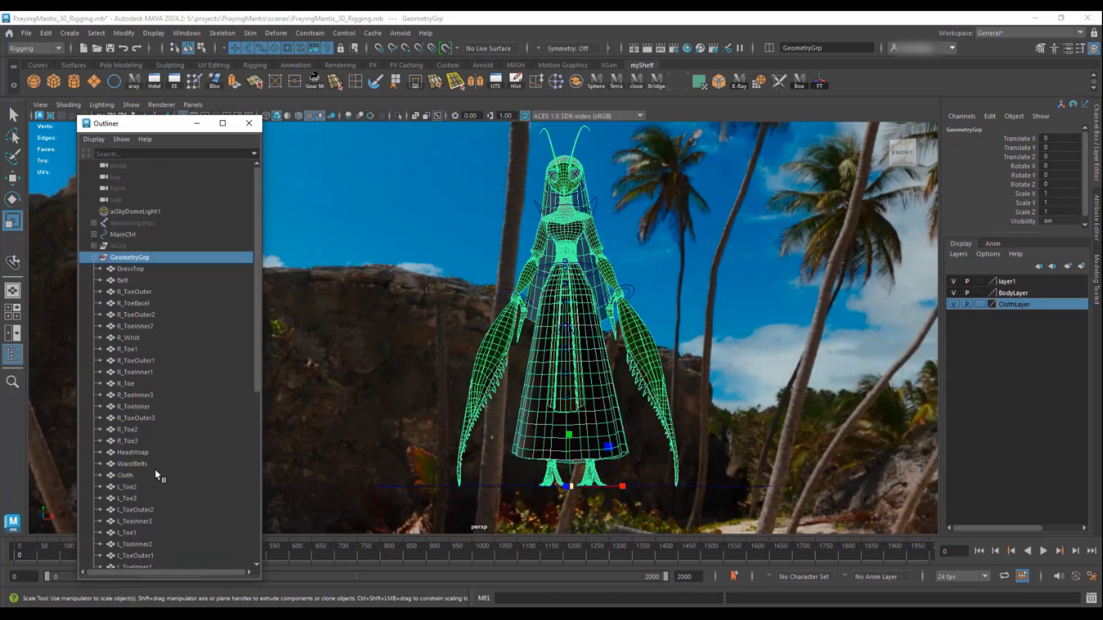
{"action": "left_click", "coordinate": [94, 258]}
- Hide ClothLayer, BodyLayer and layer1 to expose the rig controls, and select MainCtrl
{"action": "left_click_drag", "start_coordinate": [560, 264], "coordinate": [569, 308], "text": "alt"}
{"action": "right_click_drag", "start_coordinate": [568, 308], "coordinate": [766, 345], "text": "alt"}
{"action": "left_click_drag", "start_coordinate": [766, 345], "coordinate": [747, 328], "text": "alt"}
{"action": "left_click", "coordinate": [953, 305]}
{"action": "left_click", "coordinate": [953, 293]}
{"action": "left_click", "coordinate": [953, 282]}
{"action": "mouse_move", "coordinate": [642, 253]}
{"action": "left_mouse_down", "text": "alt"}
{"action": "mouse_move", "coordinate": [586, 281]}
{"action": "mouse_move", "coordinate": [674, 324]}
{"action": "mouse_move", "coordinate": [660, 256]}
{"action": "mouse_move", "coordinate": [635, 266]}
{"action": "left_mouse_up", "text": "alt"}
{"action": "right_click_drag", "start_coordinate": [636, 265], "coordinate": [571, 296], "text": "alt"}
{"action": "left_click_drag", "start_coordinate": [562, 311], "coordinate": [529, 381]}
{"action": "right_click_drag", "start_coordinate": [530, 380], "coordinate": [522, 371], "text": "alt"}
{"action": "mouse_move", "coordinate": [522, 371]}
{"action": "left_mouse_down", "text": "alt"}
{"action": "mouse_move", "coordinate": [582, 340]}
{"action": "mouse_move", "coordinate": [523, 344]}
{"action": "mouse_move", "coordinate": [477, 413]}
{"action": "mouse_move", "coordinate": [510, 386]}
{"action": "left_mouse_up", "text": "alt"}
{"action": "right_click_drag", "start_coordinate": [510, 386], "coordinate": [614, 432], "text": "alt"}
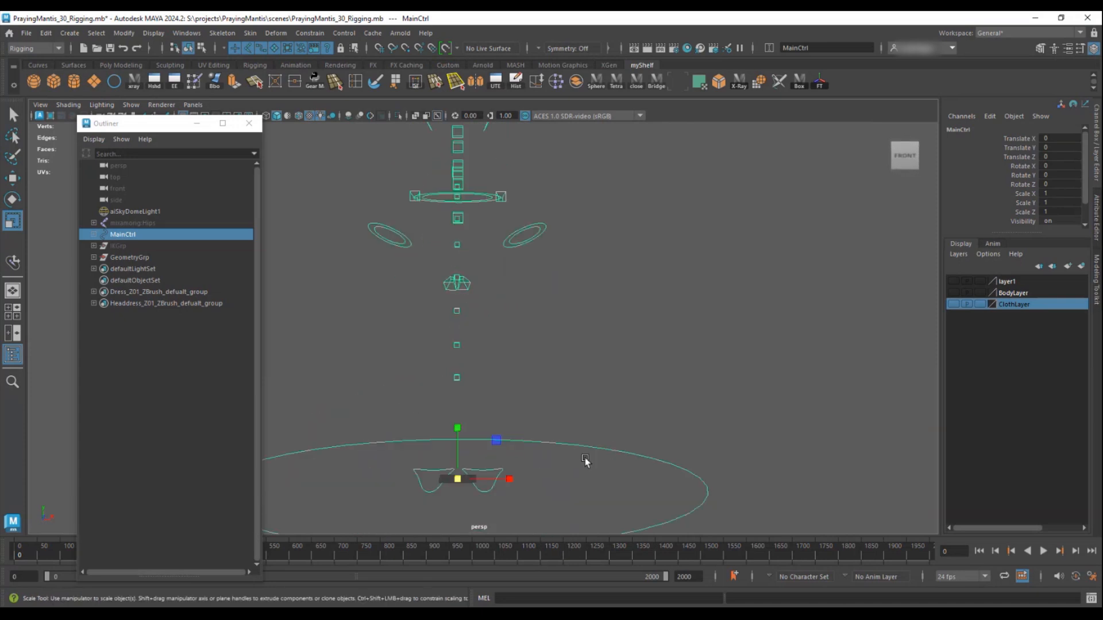
- Show ClothLayer, BodyLayer and layer1 again, and undo the test scaling of MainCtrl
{"action": "left_click", "coordinate": [954, 304]}
{"action": "left_click", "coordinate": [953, 293]}
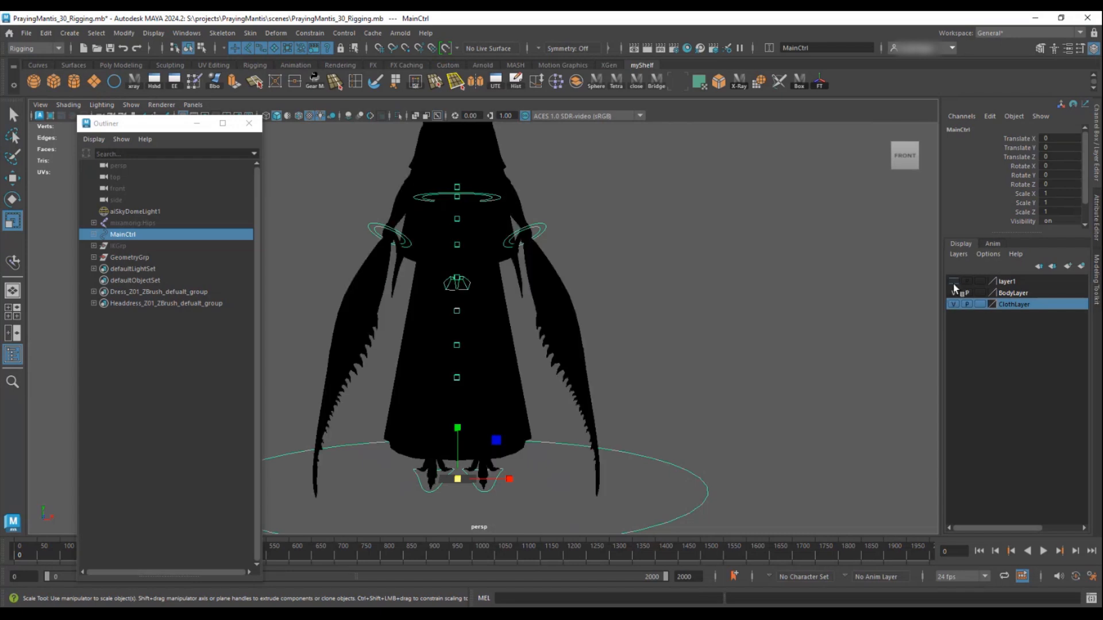
{"action": "left_click", "coordinate": [954, 281]}
{"action": "left_click_drag", "start_coordinate": [537, 405], "coordinate": [476, 416], "text": "alt"}
{"action": "key", "text": "ctrl+z"}
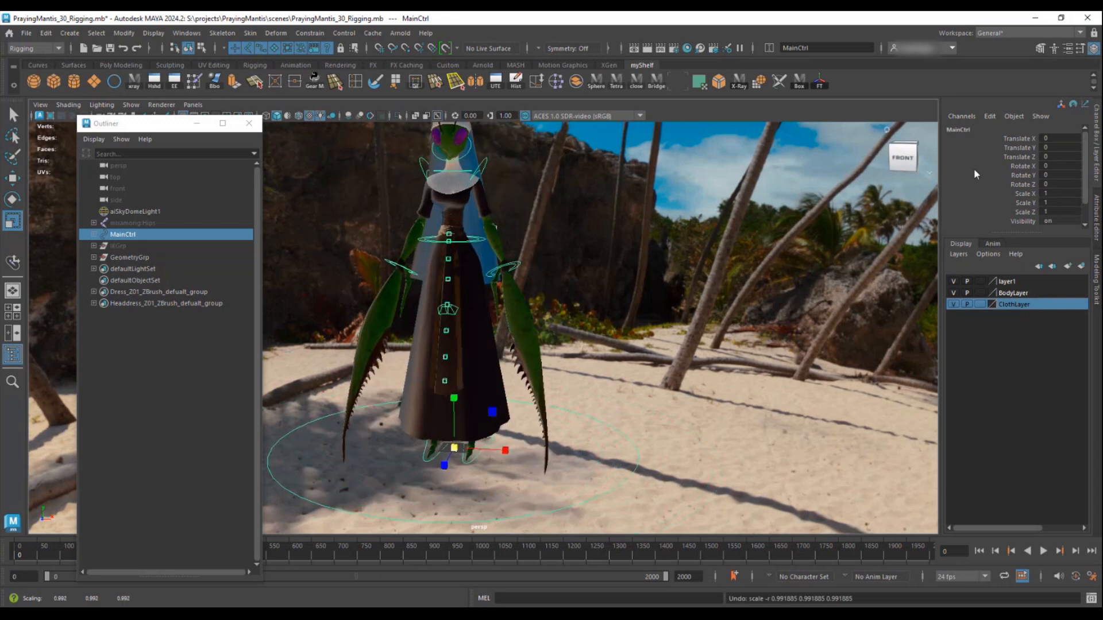
- Lock and hide the Scale X, Scale Y and Scale Z channels of MainCtrl
{"action": "left_click_drag", "start_coordinate": [1025, 193], "coordinate": [1029, 210]}
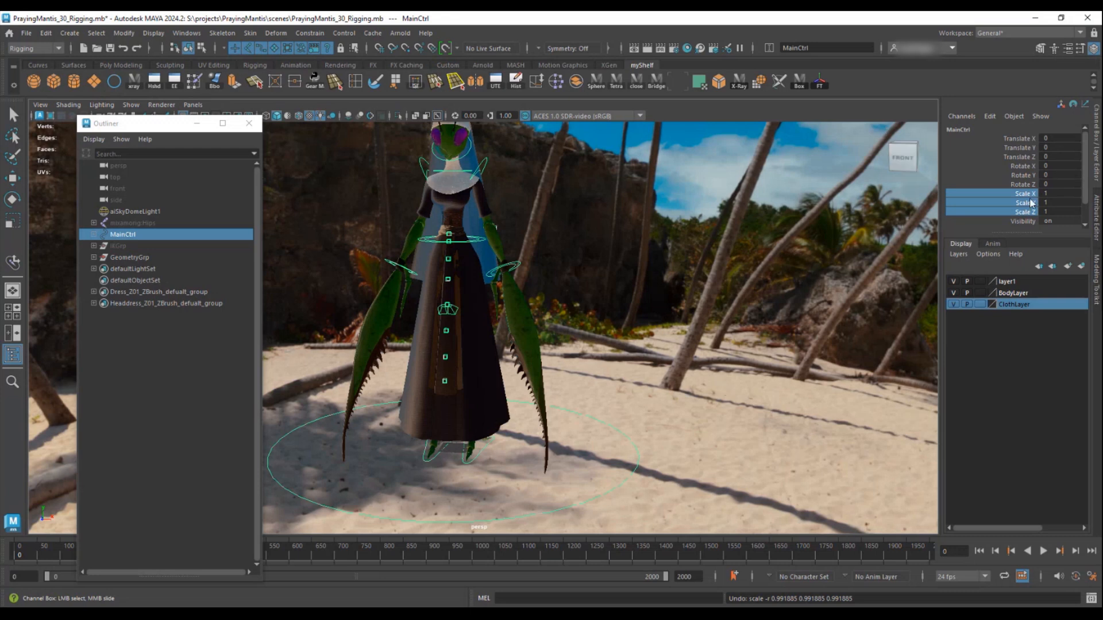
{"action": "right_click", "coordinate": [1022, 199]}
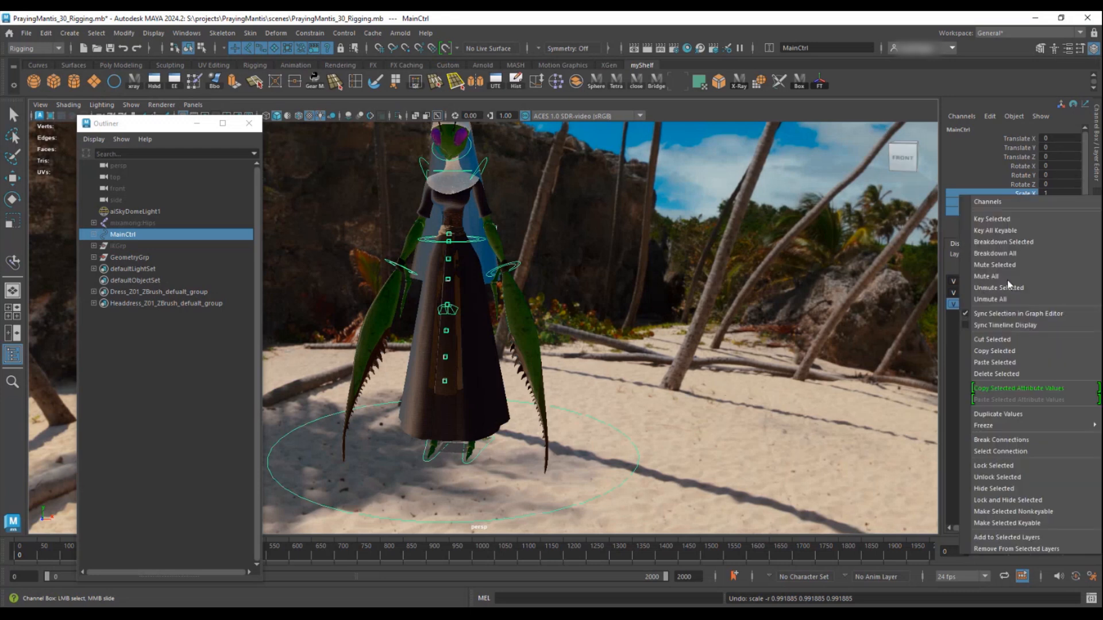
{"action": "left_click", "coordinate": [1003, 501]}
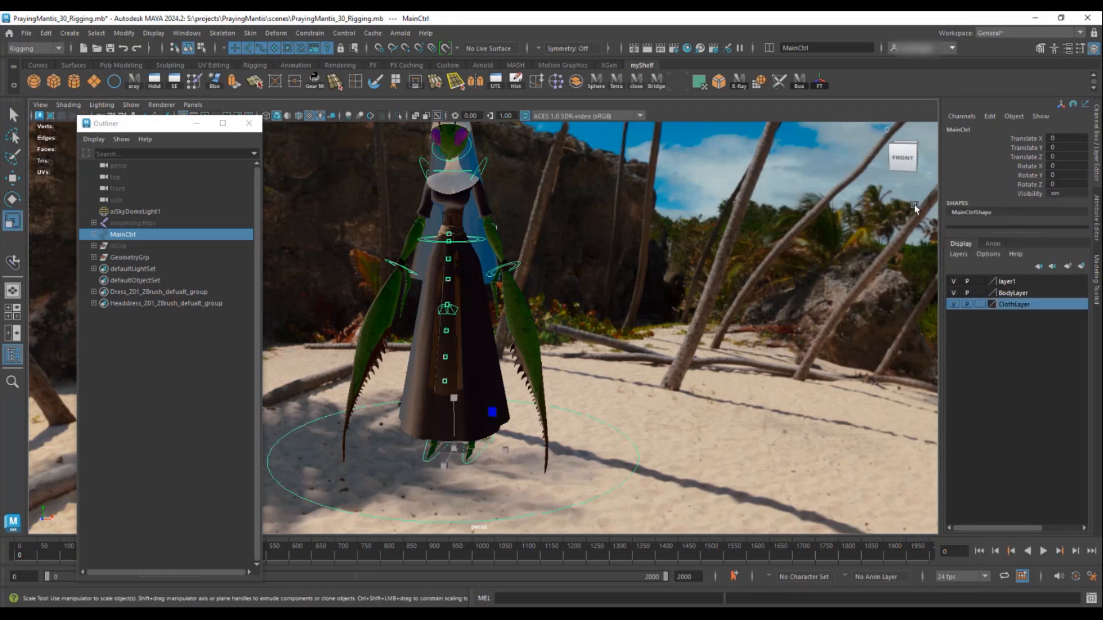
{"action": "key", "text": "q"}
- Select both leg control curves around the feet and hide ClothLayer, BodyLayer and layer1
{"action": "middle_click_drag", "start_coordinate": [484, 446], "coordinate": [488, 340], "text": "alt"}
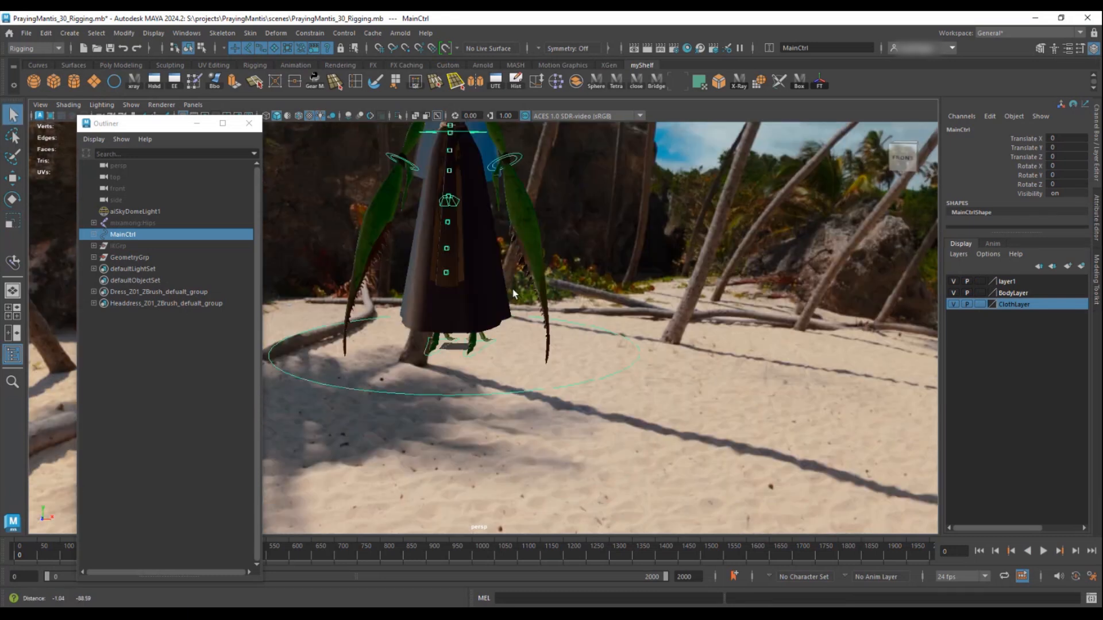
{"action": "right_click_drag", "start_coordinate": [489, 340], "coordinate": [630, 387], "text": "alt"}
{"action": "left_click_drag", "start_coordinate": [519, 362], "coordinate": [536, 359], "text": "alt"}
{"action": "left_click", "coordinate": [474, 367]}
{"action": "left_click", "coordinate": [407, 350], "text": "shift"}
{"action": "scroll", "coordinate": [448, 372], "scroll_direction": "down", "scroll_amount": 3}
{"action": "left_click", "coordinate": [954, 304]}
{"action": "left_click", "coordinate": [953, 293]}
{"action": "left_click", "coordinate": [954, 282]}
{"action": "right_click_drag", "start_coordinate": [576, 295], "coordinate": [630, 393], "text": "alt"}
{"action": "left_click_drag", "start_coordinate": [630, 393], "coordinate": [650, 390], "text": "alt"}
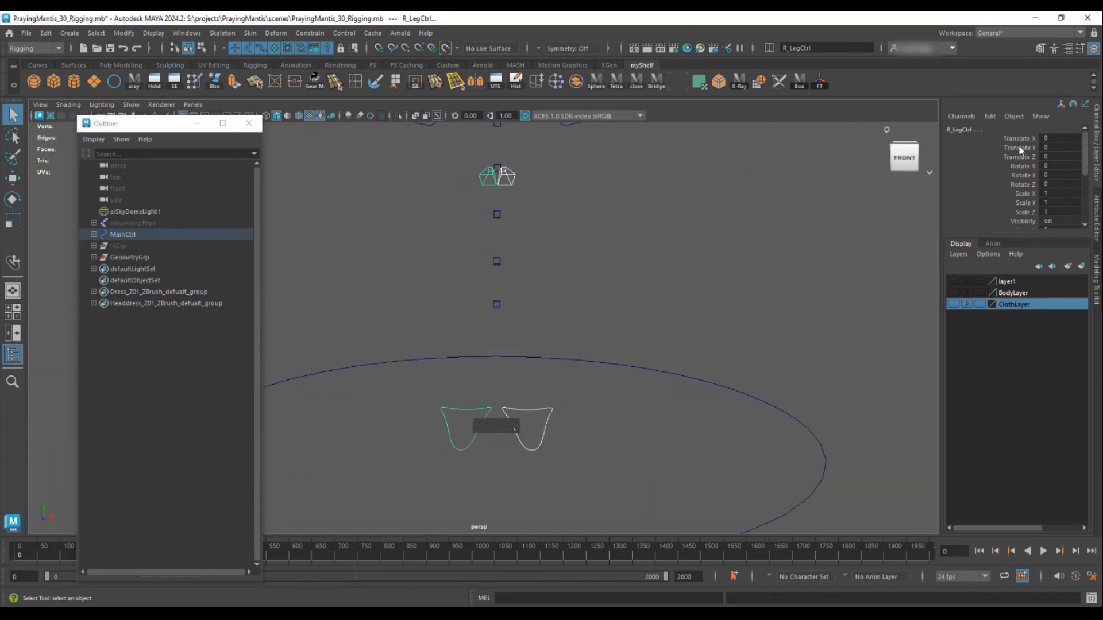
- Lock and hide the Scale X, Y, Z and Visibility channels of both leg controls
{"action": "left_click_drag", "start_coordinate": [1023, 184], "coordinate": [1026, 207]}
{"action": "left_click", "coordinate": [1023, 195]}
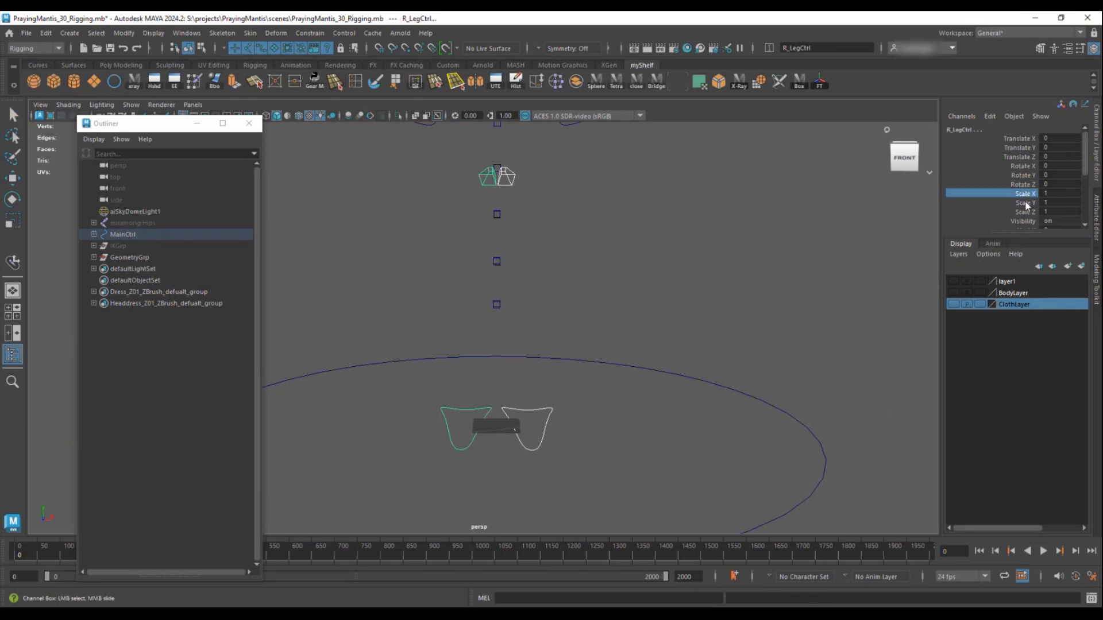
{"action": "left_click", "coordinate": [1027, 213], "text": "shift"}
{"action": "right_click", "coordinate": [1027, 213]}
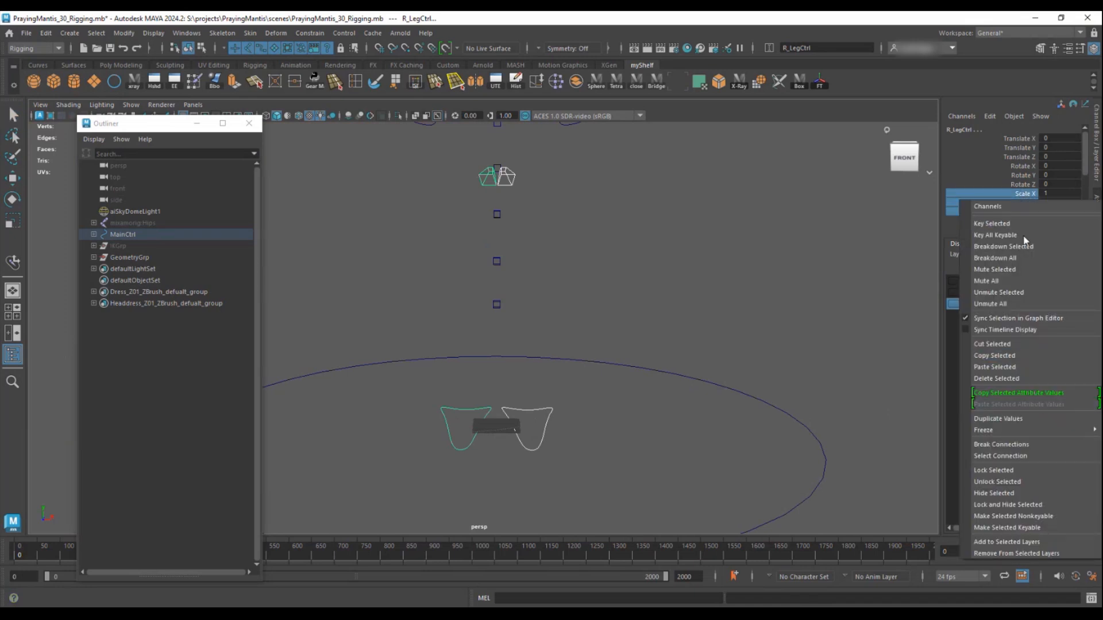
{"action": "left_click", "coordinate": [990, 43]}
{"action": "left_click_drag", "start_coordinate": [1030, 221], "coordinate": [1022, 196]}
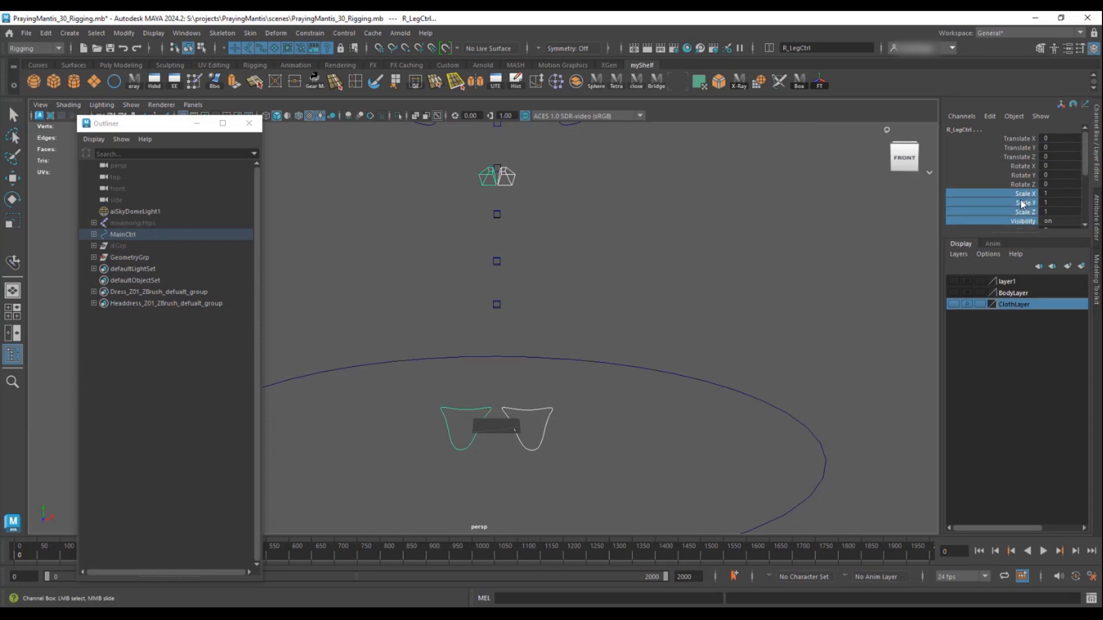
{"action": "right_click", "coordinate": [1021, 201]}
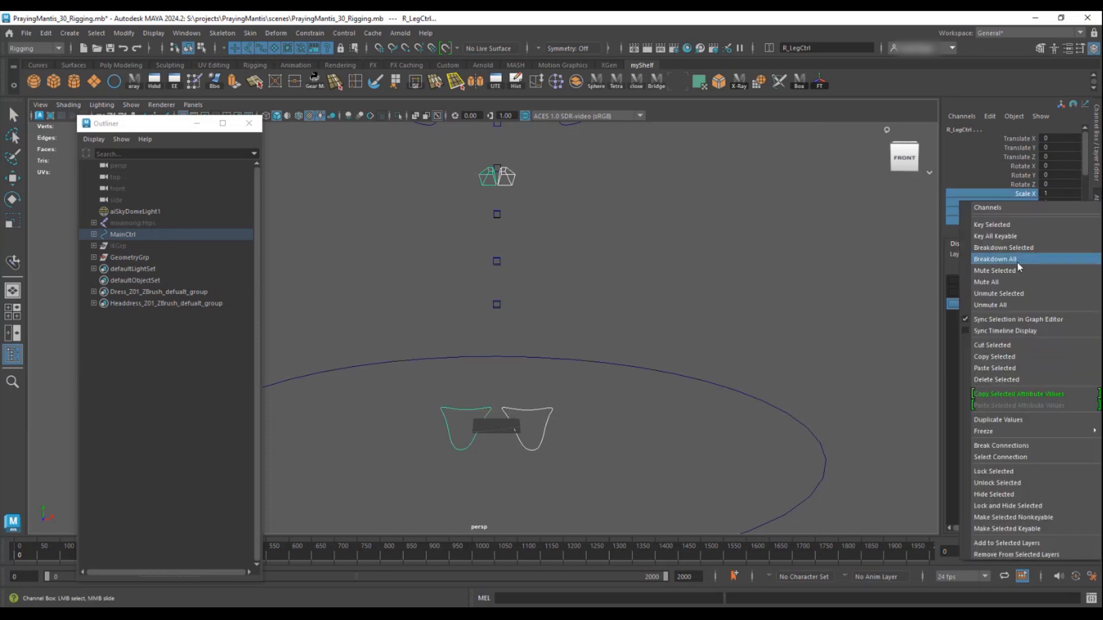
{"action": "left_click", "coordinate": [999, 505]}
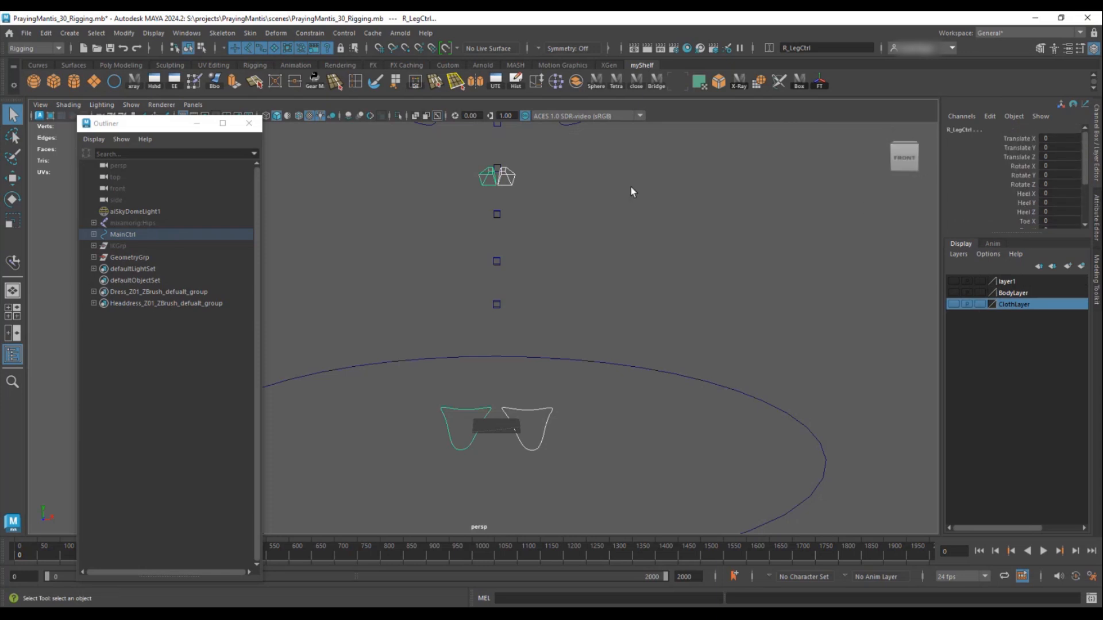
- Lock and hide the Rotate, Scale and Visibility channels of both knee pole controls
{"action": "middle_click_drag", "start_coordinate": [614, 185], "coordinate": [622, 220], "text": "alt"}
{"action": "left_click_drag", "start_coordinate": [621, 221], "coordinate": [475, 219], "text": "alt"}
{"action": "left_click", "coordinate": [474, 221]}
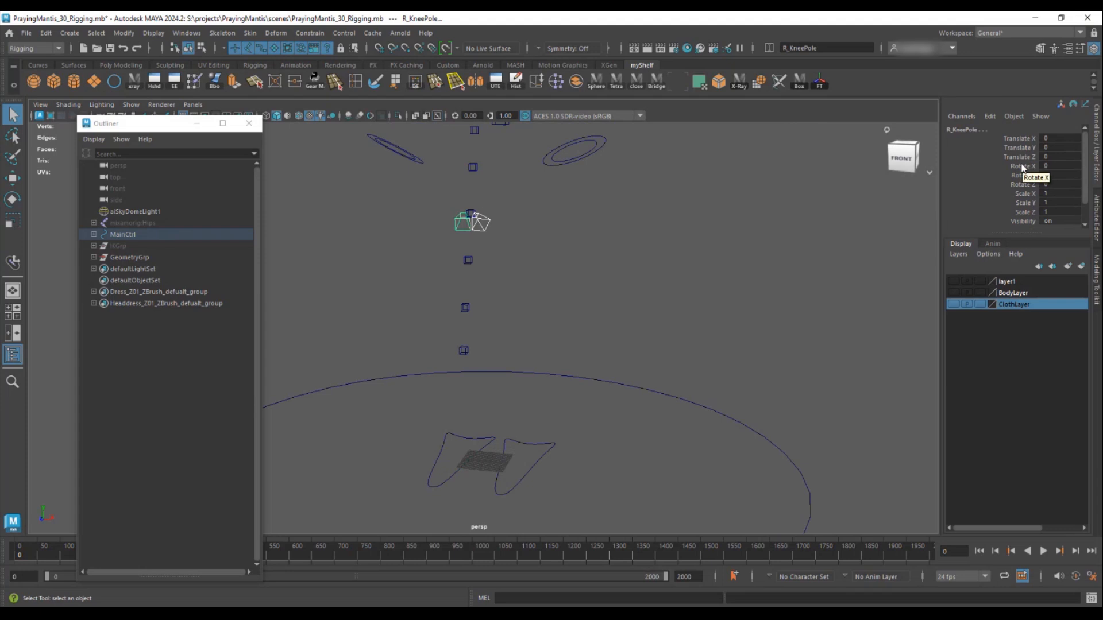
{"action": "left_click_drag", "start_coordinate": [1022, 222], "coordinate": [1031, 176]}
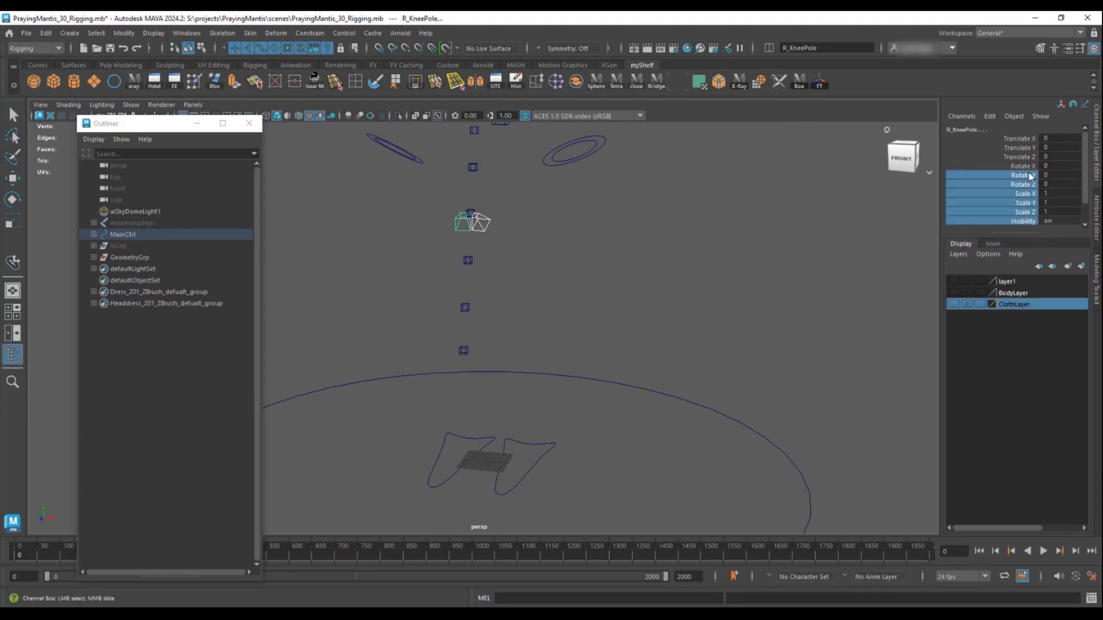
{"action": "right_click", "coordinate": [1019, 185]}
{"action": "left_click", "coordinate": [1011, 489]}
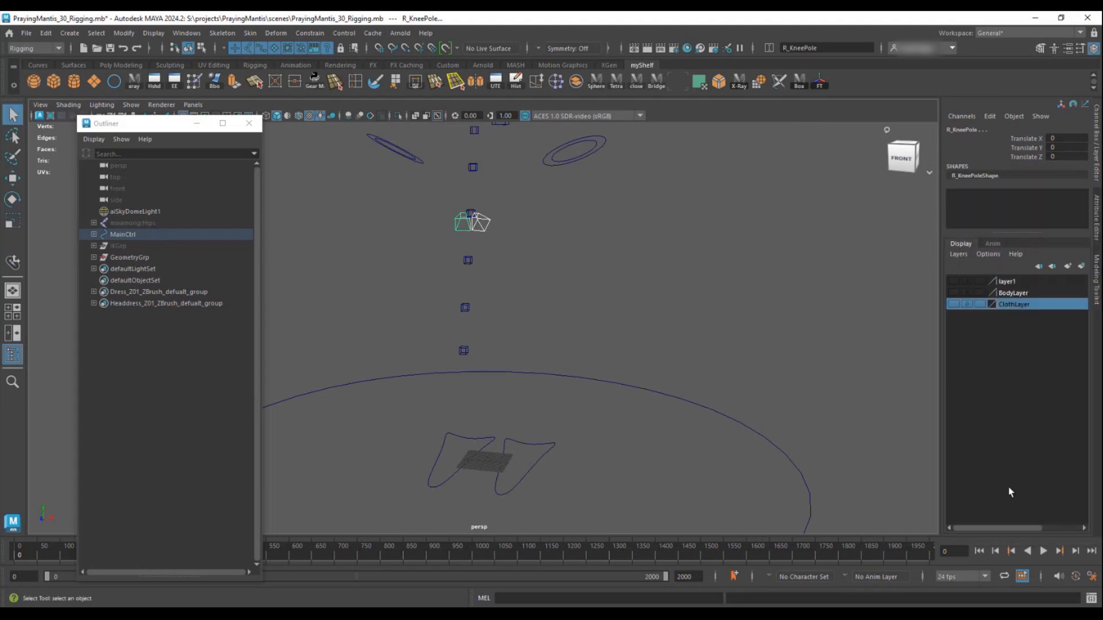
- Lock and hide the Translate, Scale and Visibility channels of both hand controls, L_HandCtrl and R_HandCtrl
{"action": "middle_click_drag", "start_coordinate": [640, 164], "coordinate": [640, 259], "text": "alt"}
{"action": "left_click_drag", "start_coordinate": [639, 258], "coordinate": [652, 253], "text": "alt"}
{"action": "scroll", "coordinate": [643, 230], "scroll_direction": "up", "scroll_amount": 3}
{"action": "left_click", "coordinate": [626, 184]}
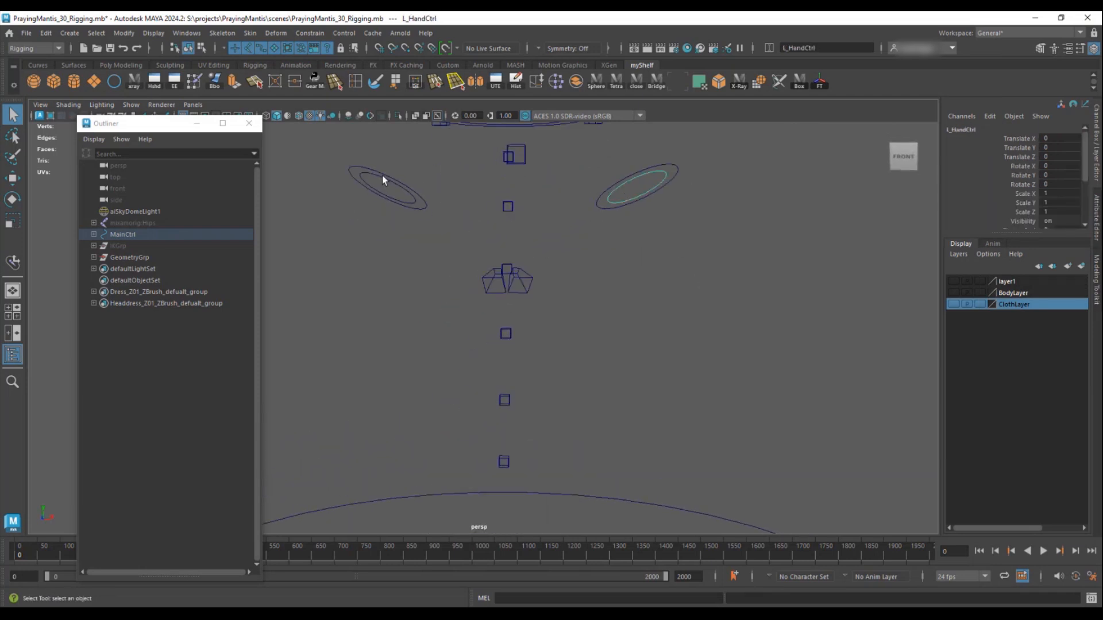
{"action": "left_click", "coordinate": [383, 177], "text": "shift"}
{"action": "right_click", "coordinate": [1017, 156]}
{"action": "left_click_drag", "start_coordinate": [1017, 138], "coordinate": [1032, 194]}
{"action": "left_click", "coordinate": [1010, 450]}
{"action": "right_click", "coordinate": [1033, 195]}
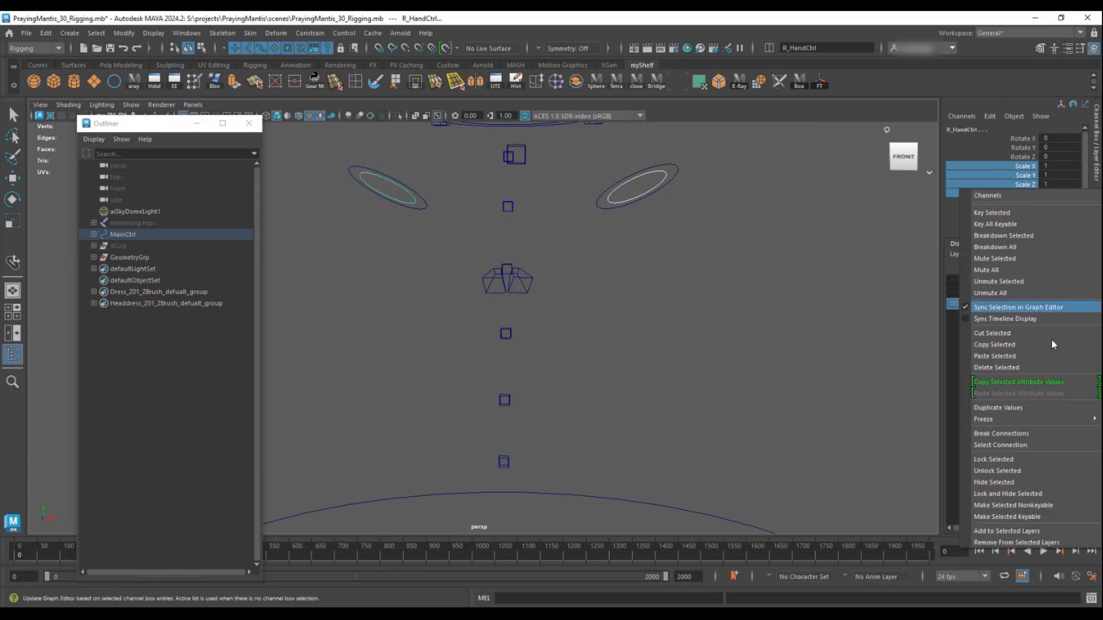
{"action": "left_click", "coordinate": [1031, 492]}
- Lock and hide the Scale and Visibility channels of both arm controls around the wrists
{"action": "left_click", "coordinate": [636, 173], "text": "shift"}
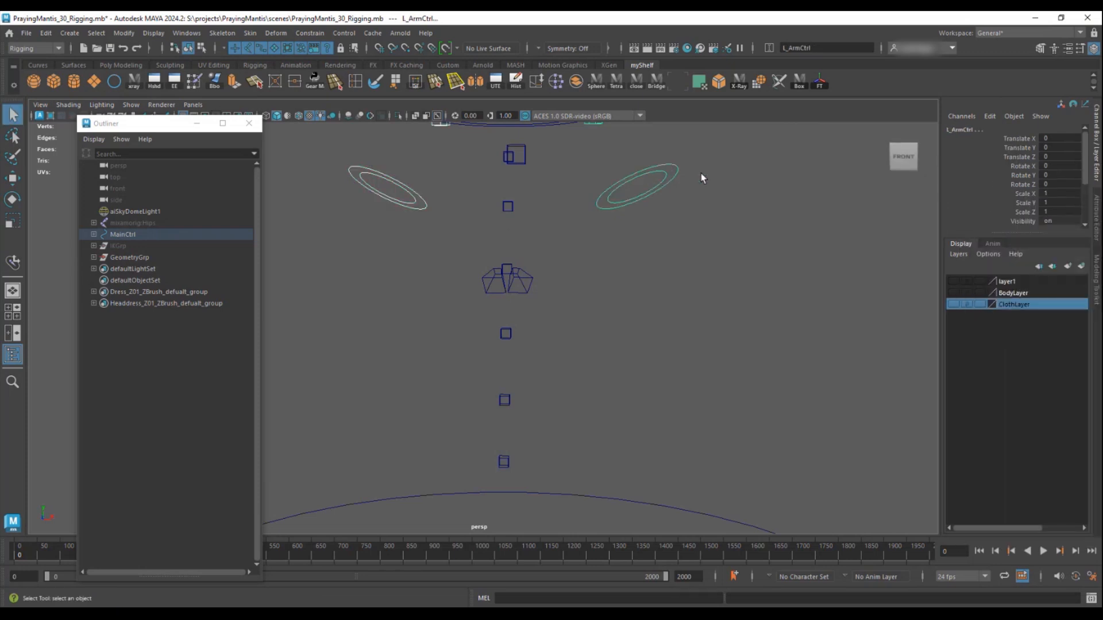
{"action": "left_click_drag", "start_coordinate": [1023, 194], "coordinate": [1026, 223]}
{"action": "right_click", "coordinate": [1031, 202]}
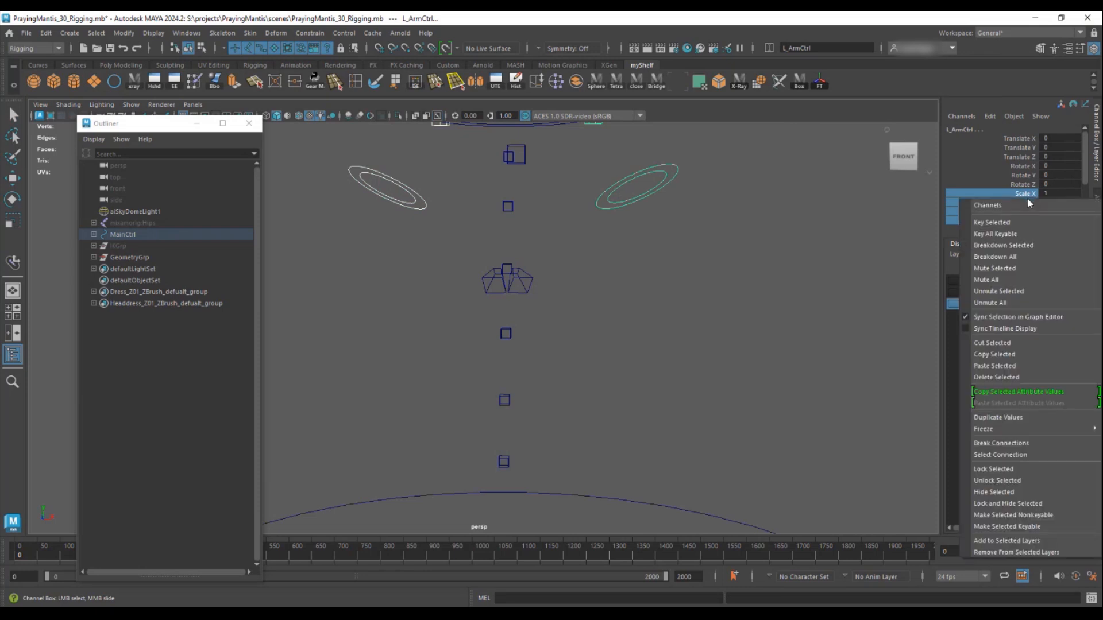
{"action": "left_click", "coordinate": [1011, 503]}
- Lock and hide the Rotate, Scale and Visibility channels of both elbow pole controls
{"action": "middle_click_drag", "start_coordinate": [688, 217], "coordinate": [695, 311], "text": "alt"}
{"action": "left_click", "coordinate": [599, 196]}
{"action": "left_click_drag", "start_coordinate": [446, 192], "coordinate": [453, 201], "text": "shift"}
{"action": "left_click_drag", "start_coordinate": [1022, 167], "coordinate": [1026, 221]}
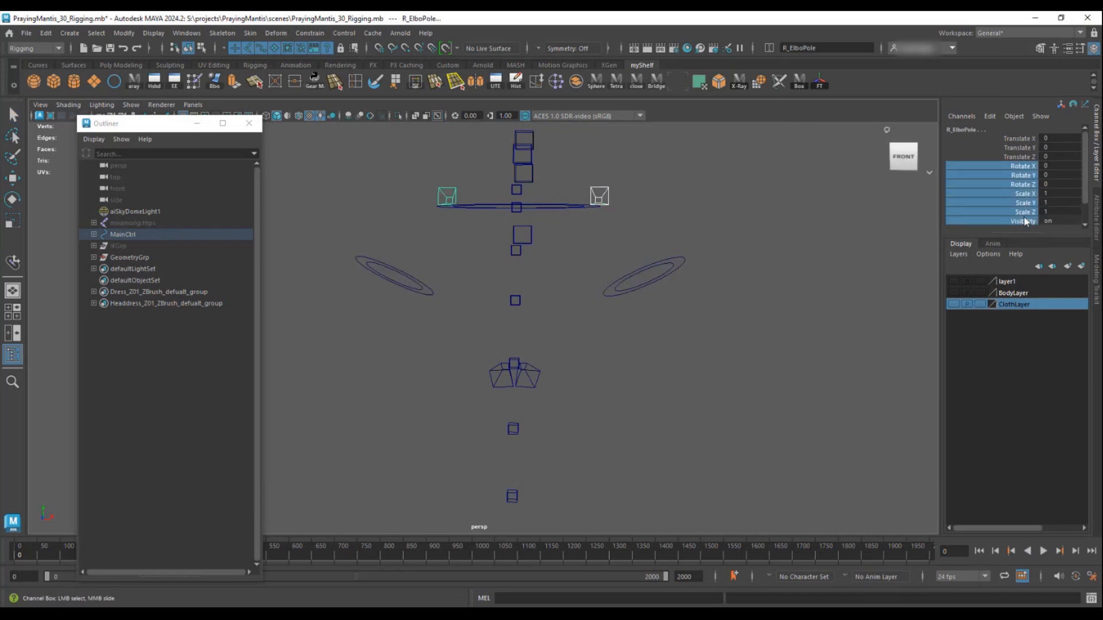
{"action": "right_click", "coordinate": [1025, 222]}
{"action": "left_click", "coordinate": [1010, 508]}
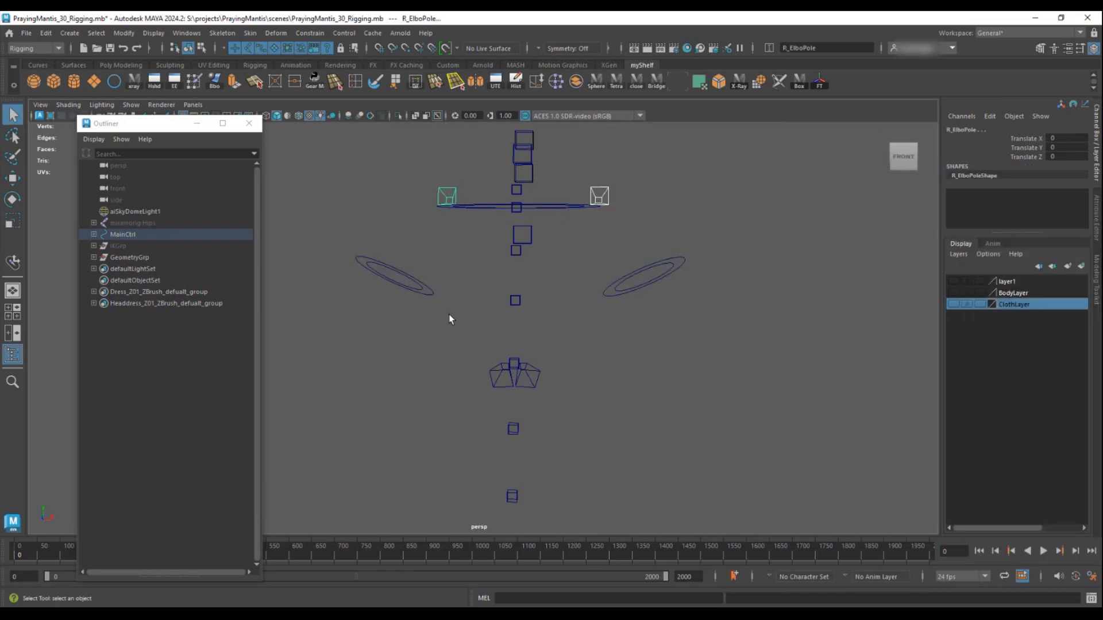
{"action": "left_click", "coordinate": [394, 278]}
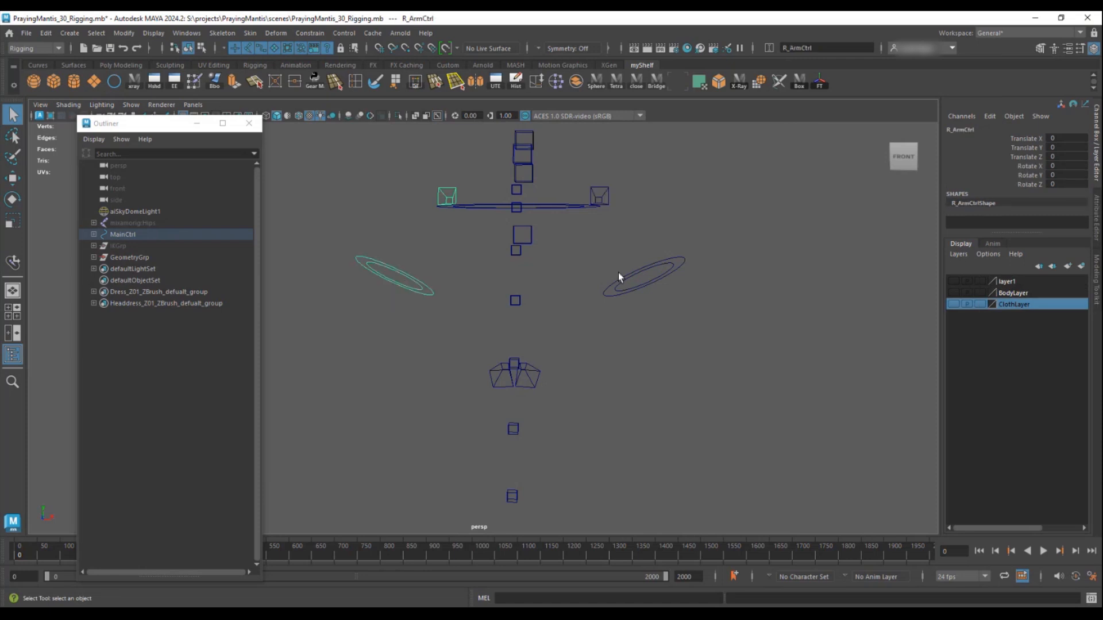
{"action": "left_click", "coordinate": [670, 259], "text": "shift"}
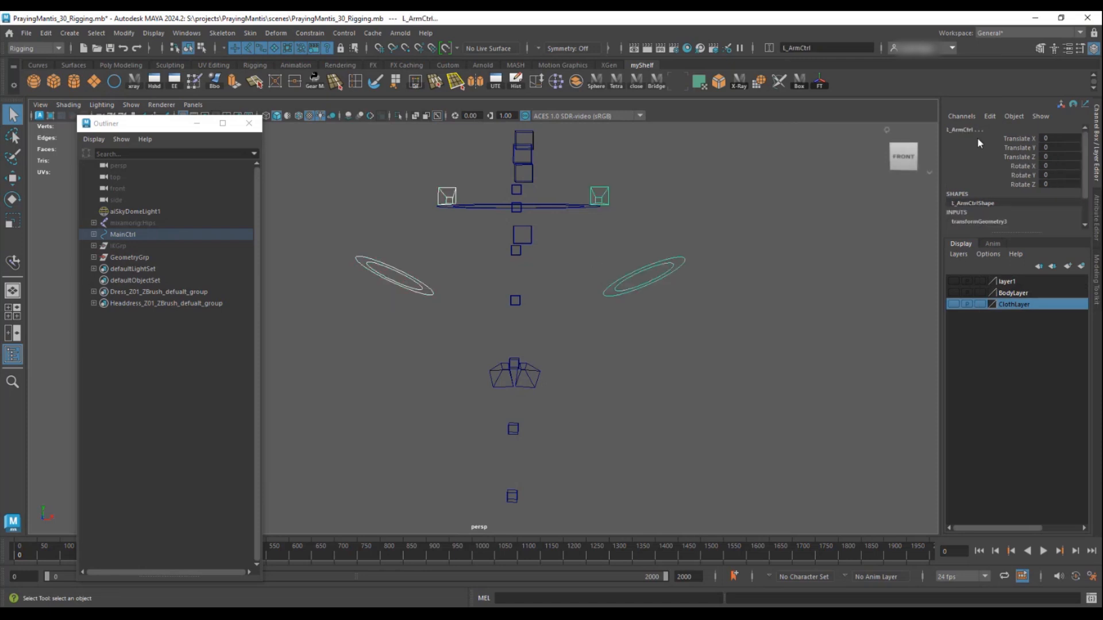
{"action": "key", "text": "Up"}
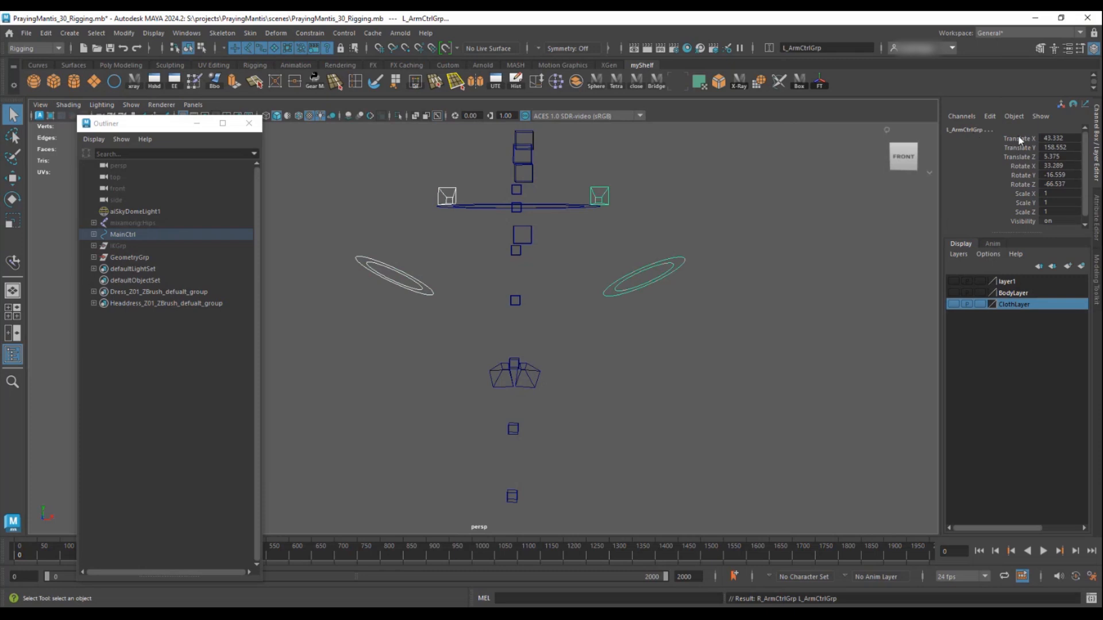
{"action": "left_click_drag", "start_coordinate": [1026, 140], "coordinate": [1020, 231]}
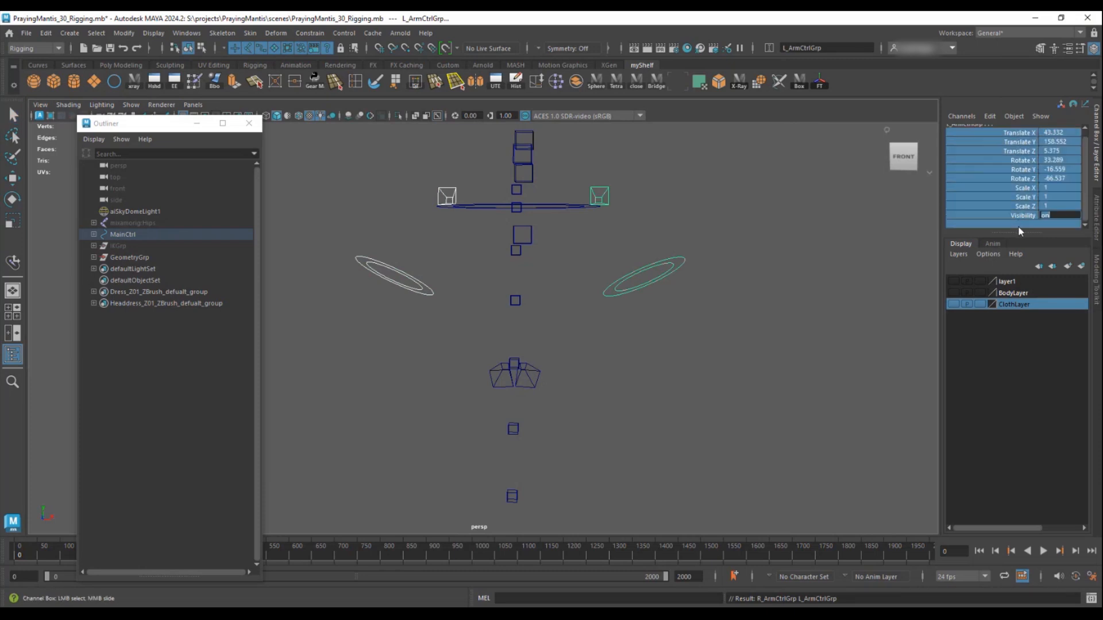
{"action": "left_click", "coordinate": [692, 300]}
- Lock and hide all Translate, Rotate, Scale and Visibility channels of the parent groups of both arm controls
{"action": "left_click", "coordinate": [416, 276]}
{"action": "key", "text": "Up"}
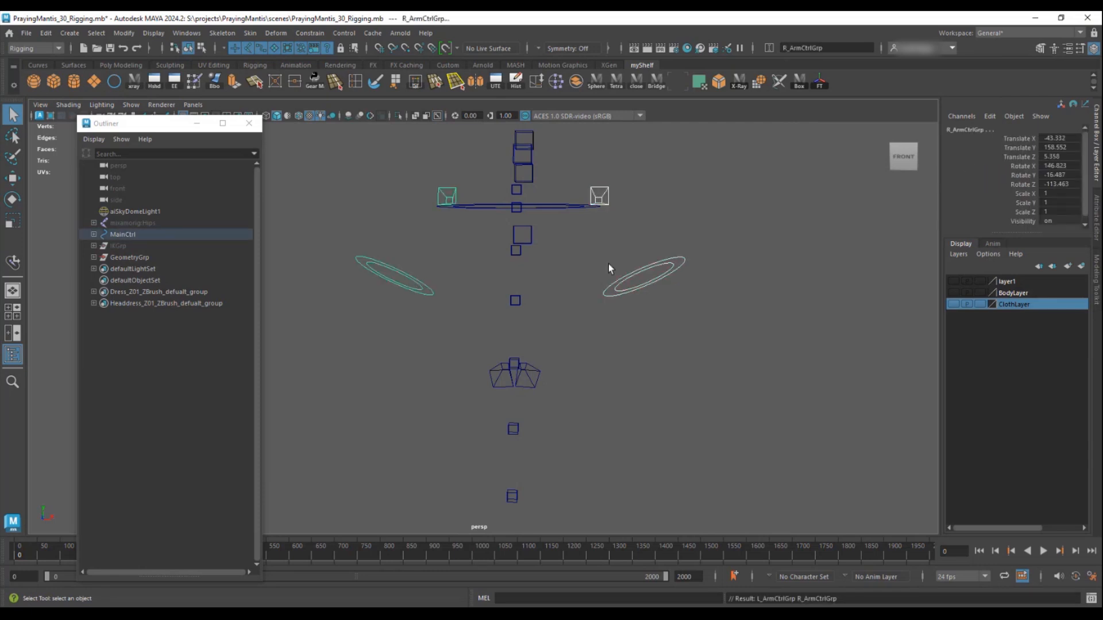
{"action": "left_click_drag", "start_coordinate": [1026, 223], "coordinate": [1025, 143]}
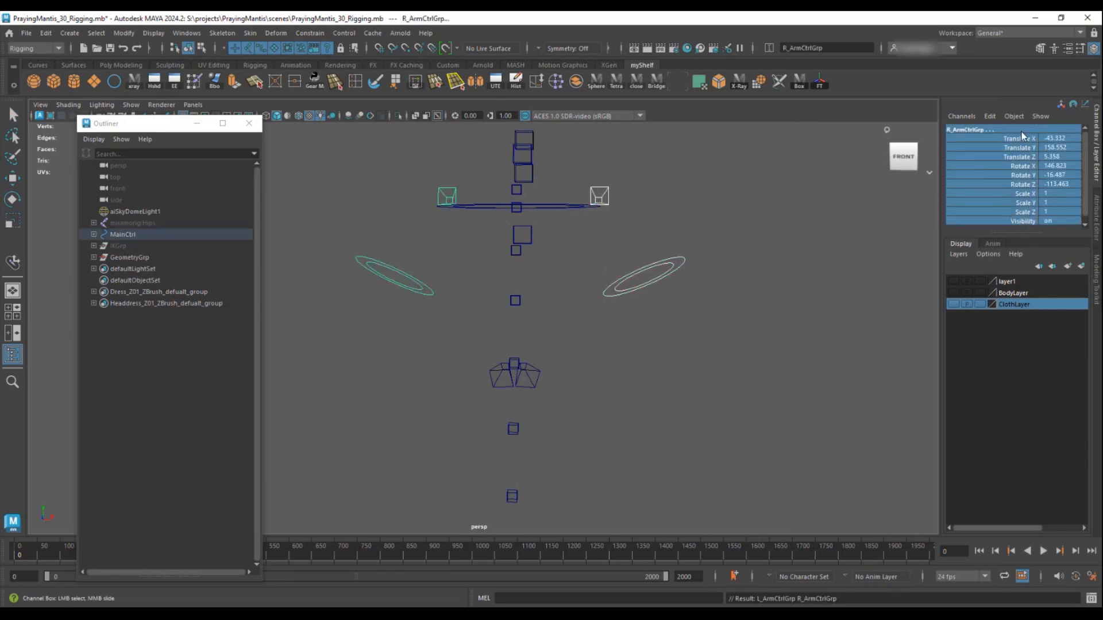
{"action": "right_click", "coordinate": [1016, 160]}
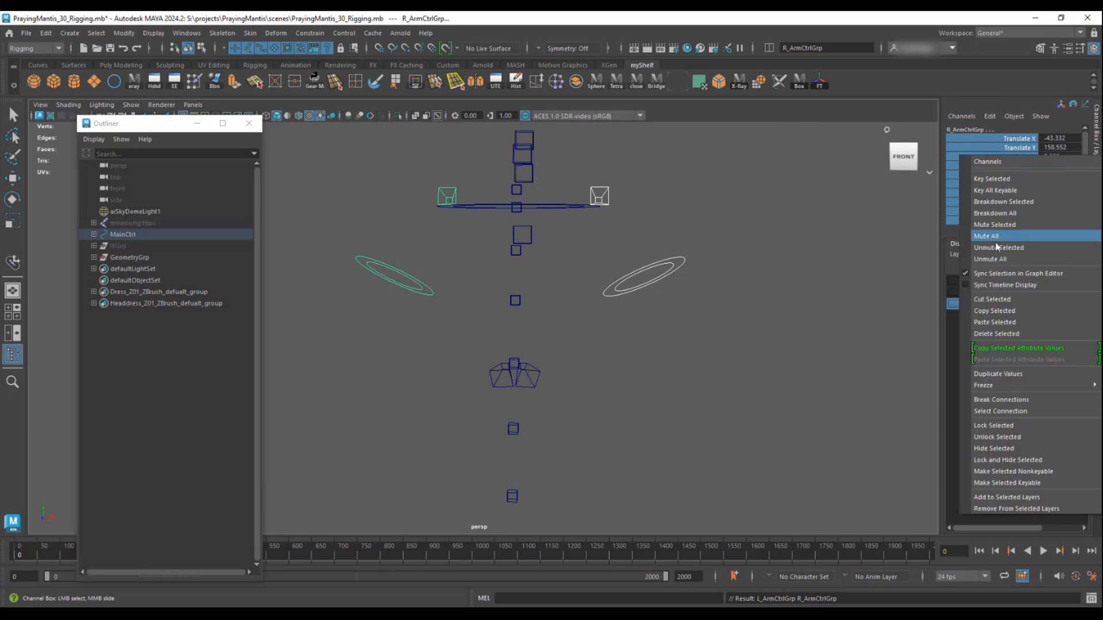
{"action": "left_click", "coordinate": [1000, 458]}
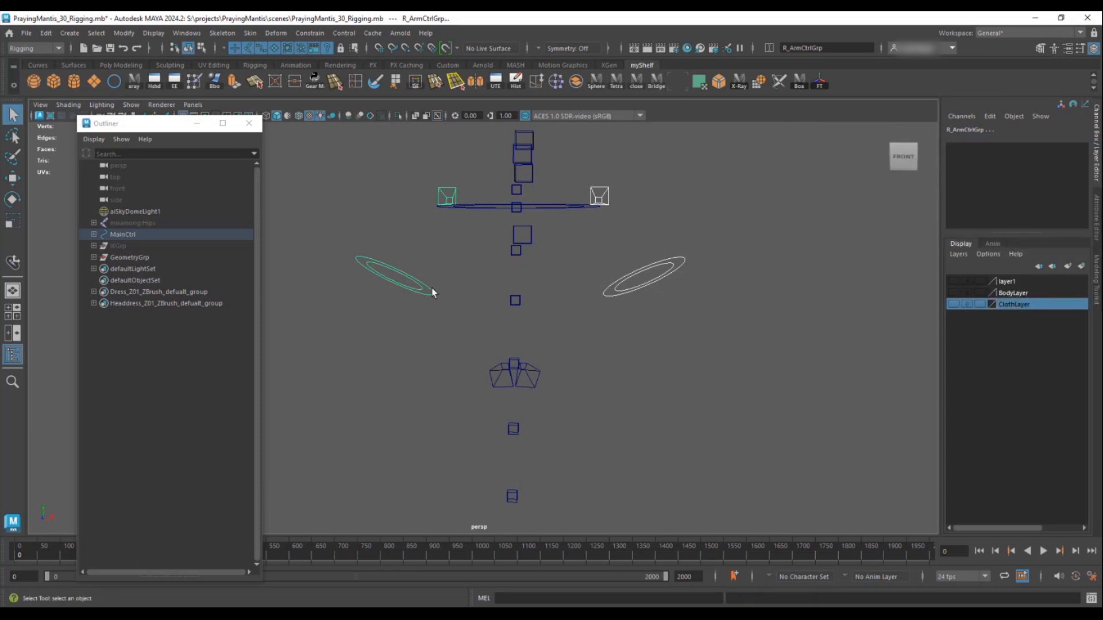
{"action": "key", "text": "Down"}
- Lock and hide the Translate, Scale and Visibility channels of HipsOverridedCtrl, the inner waist ring
{"action": "left_click_drag", "start_coordinate": [543, 278], "coordinate": [488, 298], "text": "alt"}
{"action": "left_click", "coordinate": [488, 298]}
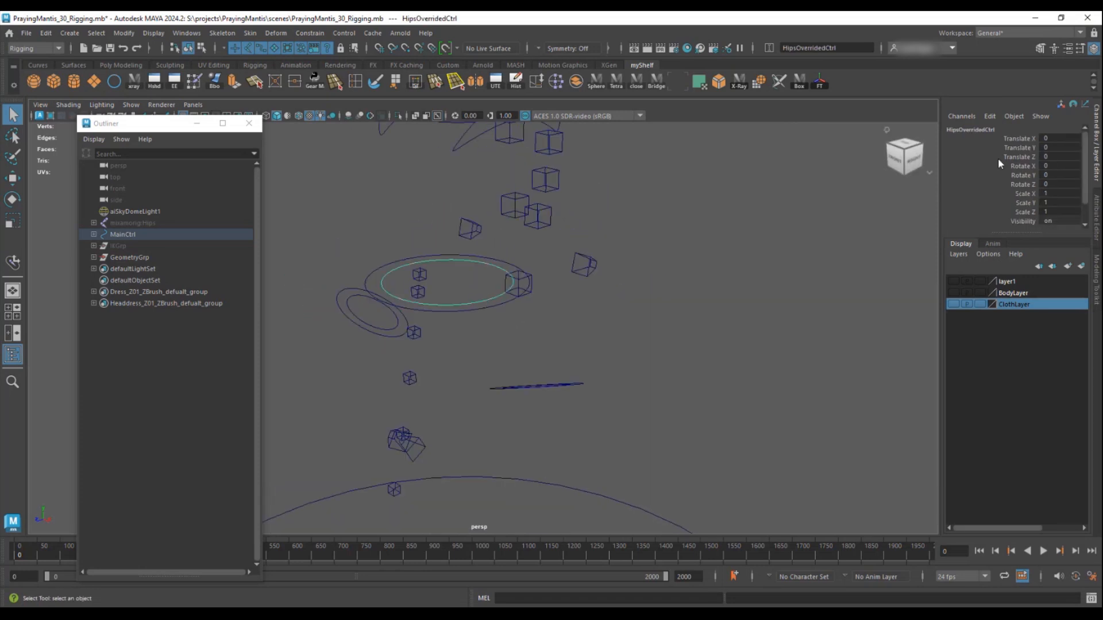
{"action": "left_click_drag", "start_coordinate": [1022, 138], "coordinate": [1022, 156]}
{"action": "left_click_drag", "start_coordinate": [1012, 194], "coordinate": [1026, 222], "text": "ctrl"}
{"action": "right_click", "coordinate": [1026, 208]}
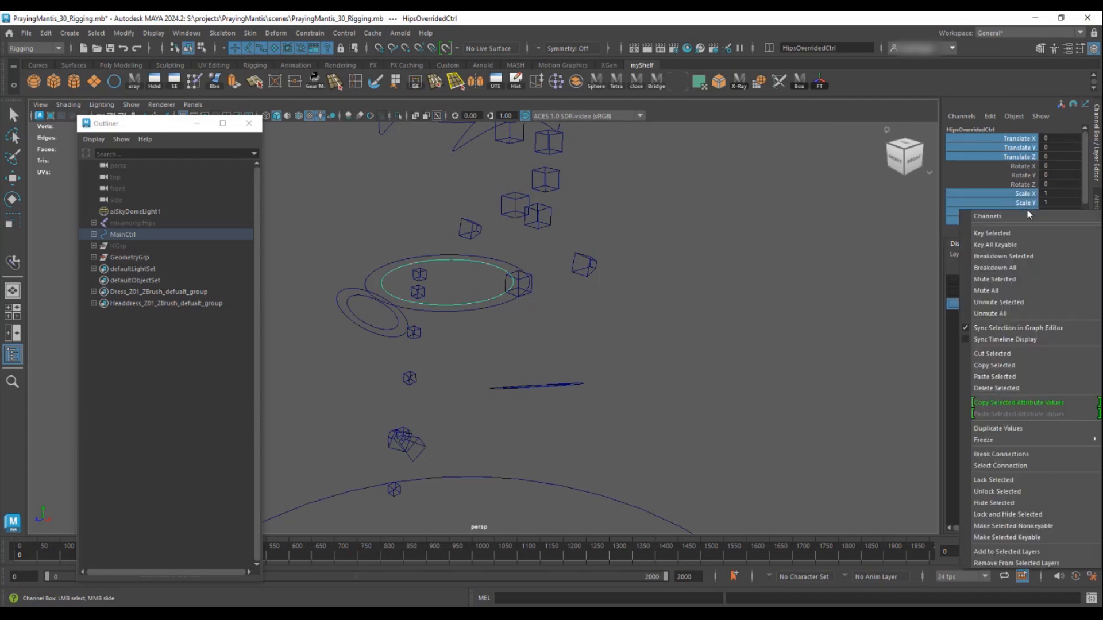
{"action": "left_click", "coordinate": [1020, 514]}
- Lock and hide the Scale and Visibility channels of RootCtrl, the outer waist ring
{"action": "left_click", "coordinate": [485, 311]}
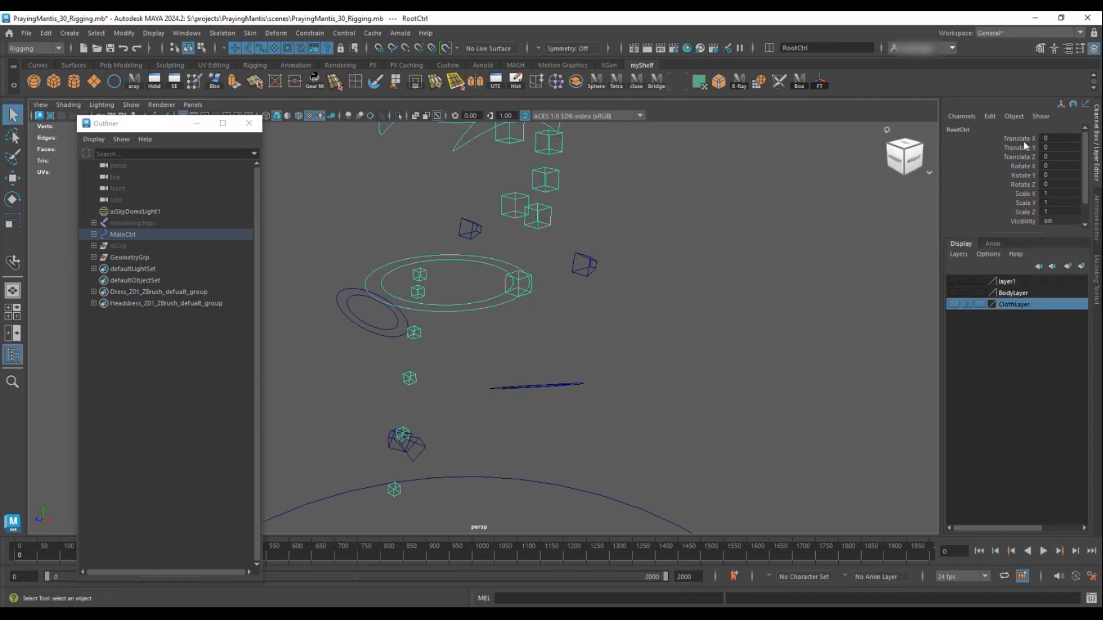
{"action": "left_click_drag", "start_coordinate": [1021, 194], "coordinate": [1022, 221]}
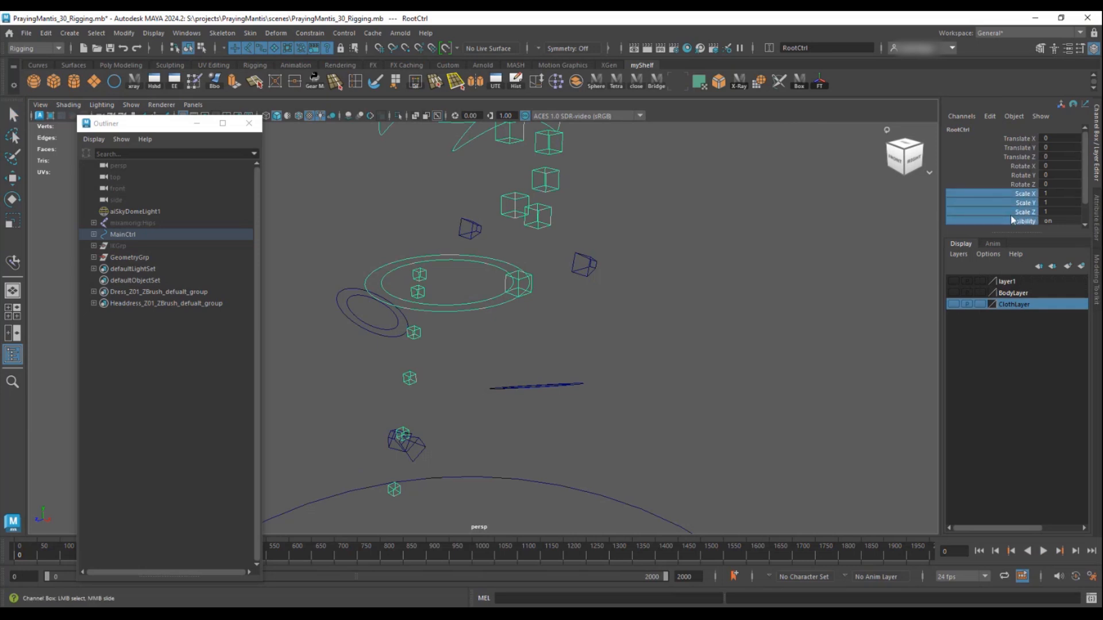
{"action": "right_click", "coordinate": [1012, 220]}
{"action": "left_click", "coordinate": [1020, 516]}
- Lock and hide the Scale and Visibility channels of both shoulder controls
{"action": "middle_click_drag", "start_coordinate": [565, 239], "coordinate": [565, 302], "text": "alt"}
{"action": "left_click_drag", "start_coordinate": [564, 302], "coordinate": [670, 185], "text": "alt"}
{"action": "left_click", "coordinate": [451, 192]}
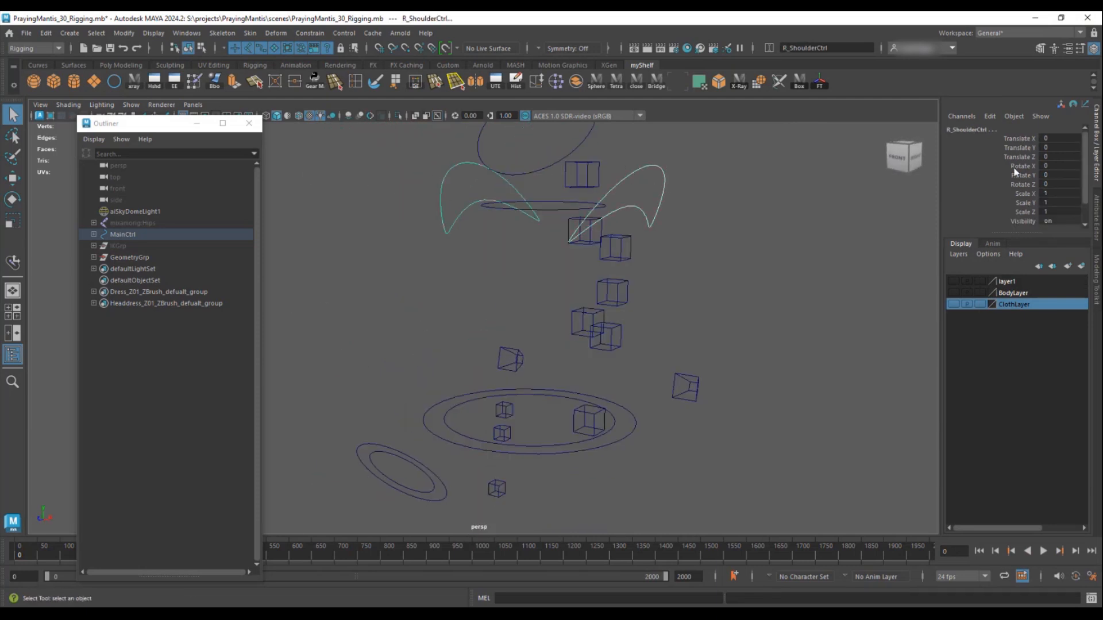
{"action": "left_click_drag", "start_coordinate": [1014, 171], "coordinate": [1016, 221]}
{"action": "right_click", "coordinate": [1017, 221]}
{"action": "left_click", "coordinate": [1019, 504]}
- Select the head control, NeckCtrl and all the larger box controls around the head and upper body together
{"action": "middle_click_drag", "start_coordinate": [647, 226], "coordinate": [648, 283], "text": "alt"}
{"action": "left_click_drag", "start_coordinate": [648, 284], "coordinate": [639, 292], "text": "alt"}
{"action": "left_click", "coordinate": [554, 238]}
{"action": "left_click", "coordinate": [531, 295], "text": "shift"}
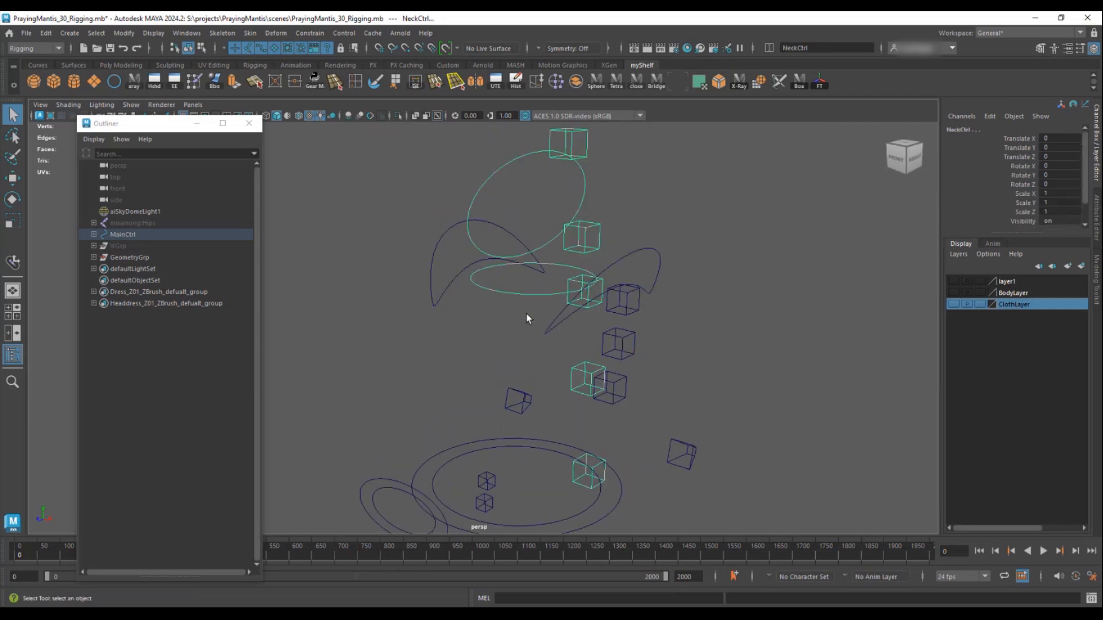
{"action": "left_click_drag", "start_coordinate": [575, 244], "coordinate": [470, 264], "text": "alt"}
{"action": "left_click", "coordinate": [567, 167], "text": "shift"}
{"action": "left_click", "coordinate": [574, 234], "text": "shift"}
{"action": "left_click", "coordinate": [563, 326], "text": "shift"}
{"action": "left_click", "coordinate": [570, 384], "text": "shift"}
{"action": "left_click", "coordinate": [586, 481], "text": "shift"}
{"action": "middle_click_drag", "start_coordinate": [701, 351], "coordinate": [680, 255], "text": "alt"}
{"action": "left_click", "coordinate": [630, 218], "text": "shift"}
{"action": "left_click", "coordinate": [622, 263], "text": "shift"}
{"action": "left_click", "coordinate": [607, 311], "text": "shift"}
- Add every small cloth box control running down the skirt, down to ClothCtrl7, to the selection
{"action": "left_click_drag", "start_coordinate": [594, 360], "coordinate": [545, 345], "text": "alt"}
{"action": "middle_click_drag", "start_coordinate": [546, 345], "coordinate": [624, 173], "text": "alt"}
{"action": "left_click", "coordinate": [587, 201], "text": "shift"}
{"action": "left_click", "coordinate": [582, 227], "text": "shift"}
{"action": "left_click_drag", "start_coordinate": [567, 259], "coordinate": [581, 275], "text": "shift"}
{"action": "left_click", "coordinate": [576, 283], "text": "shift"}
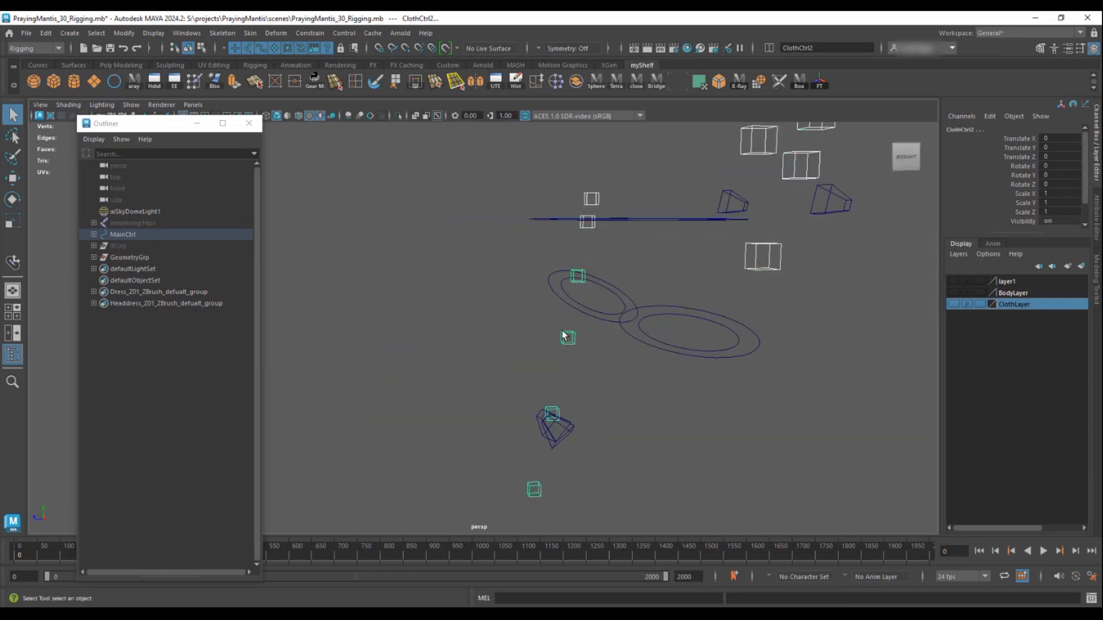
{"action": "middle_click_drag", "start_coordinate": [589, 336], "coordinate": [619, 216], "text": "alt"}
{"action": "scroll", "coordinate": [622, 229], "scroll_direction": "up", "scroll_amount": 4}
{"action": "left_click_drag", "start_coordinate": [620, 263], "coordinate": [646, 289], "text": "shift"}
{"action": "left_click_drag", "start_coordinate": [592, 375], "coordinate": [614, 398], "text": "shift"}
{"action": "middle_click_drag", "start_coordinate": [615, 398], "coordinate": [599, 190], "text": "alt"}
{"action": "left_click_drag", "start_coordinate": [543, 270], "coordinate": [571, 305], "text": "shift"}
{"action": "left_click_drag", "start_coordinate": [530, 386], "coordinate": [556, 414], "text": "shift"}
- Lock and hide the Translate, Scale and Visibility channels of all selected head, neck and cloth controls
{"action": "left_click_drag", "start_coordinate": [1031, 194], "coordinate": [1028, 224]}
{"action": "left_click_drag", "start_coordinate": [1027, 157], "coordinate": [1024, 141], "text": "ctrl"}
{"action": "right_click", "coordinate": [1024, 141]}
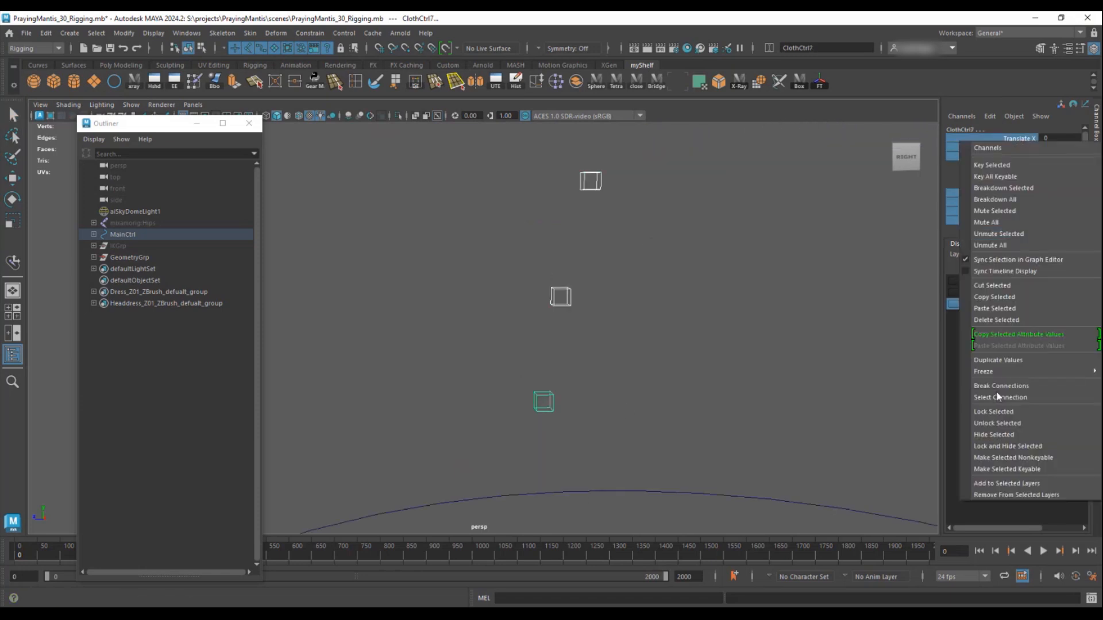
{"action": "left_click", "coordinate": [1001, 442]}
- Clear the selection and show ClothLayer, BodyLayer and layer1 again
{"action": "scroll", "coordinate": [574, 230], "scroll_direction": "down", "scroll_amount": 5}
{"action": "middle_click_drag", "start_coordinate": [569, 201], "coordinate": [531, 326], "text": "alt"}
{"action": "scroll", "coordinate": [522, 327], "scroll_direction": "down", "scroll_amount": 3}
{"action": "left_click_drag", "start_coordinate": [488, 318], "coordinate": [517, 256], "text": "alt"}
{"action": "scroll", "coordinate": [584, 270], "scroll_direction": "up", "scroll_amount": 3}
{"action": "left_click_drag", "start_coordinate": [585, 267], "coordinate": [586, 327], "text": "alt"}
{"action": "left_click", "coordinate": [663, 223]}
{"action": "left_click_drag", "start_coordinate": [663, 223], "coordinate": [507, 257], "text": "alt"}
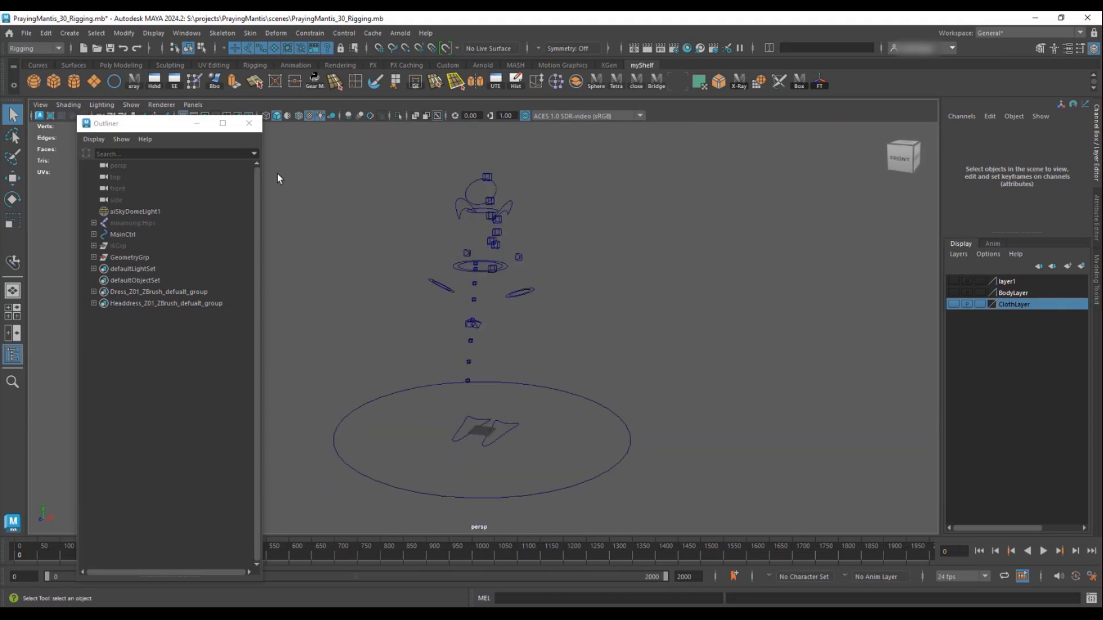
{"action": "left_click", "coordinate": [26, 33]}
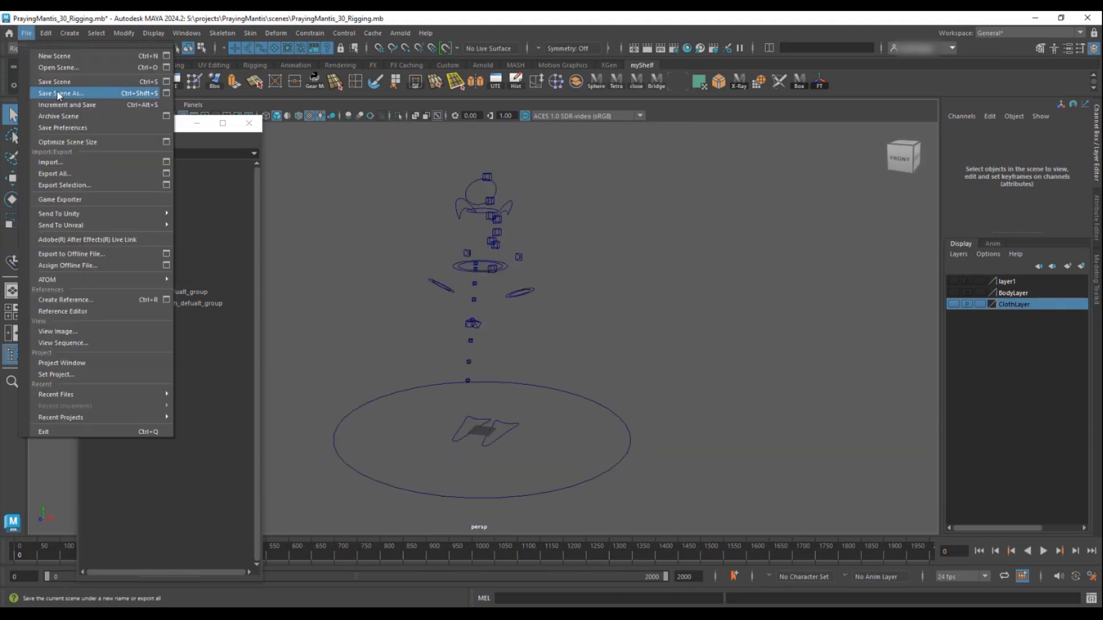
{"action": "left_click", "coordinate": [670, 218]}
{"action": "left_click", "coordinate": [953, 304]}
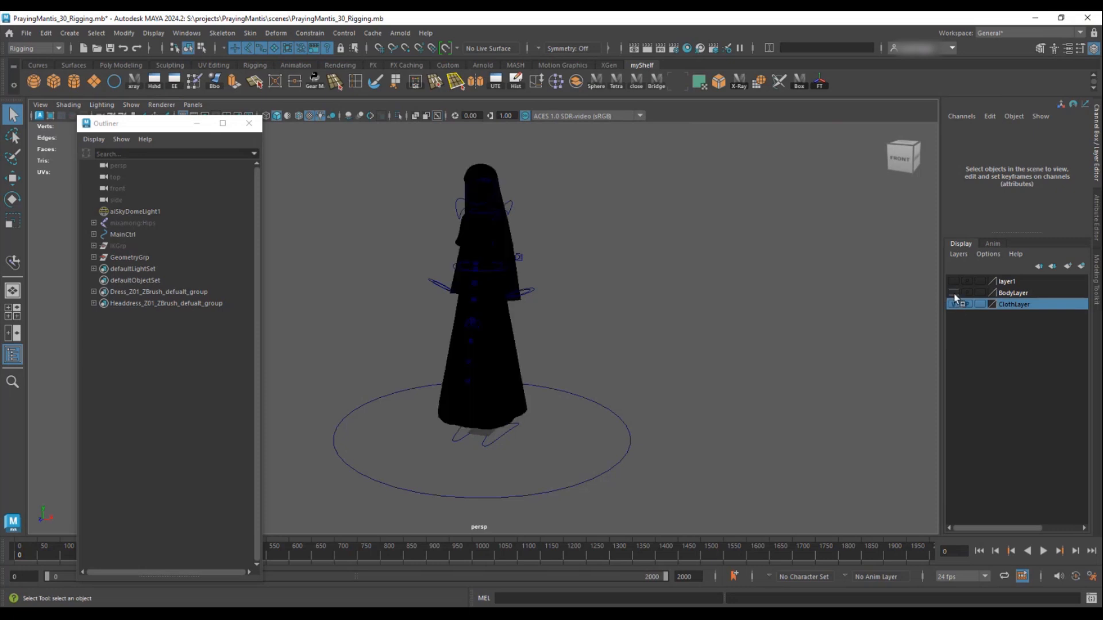
{"action": "left_click", "coordinate": [954, 293]}
{"action": "left_click", "coordinate": [951, 281]}
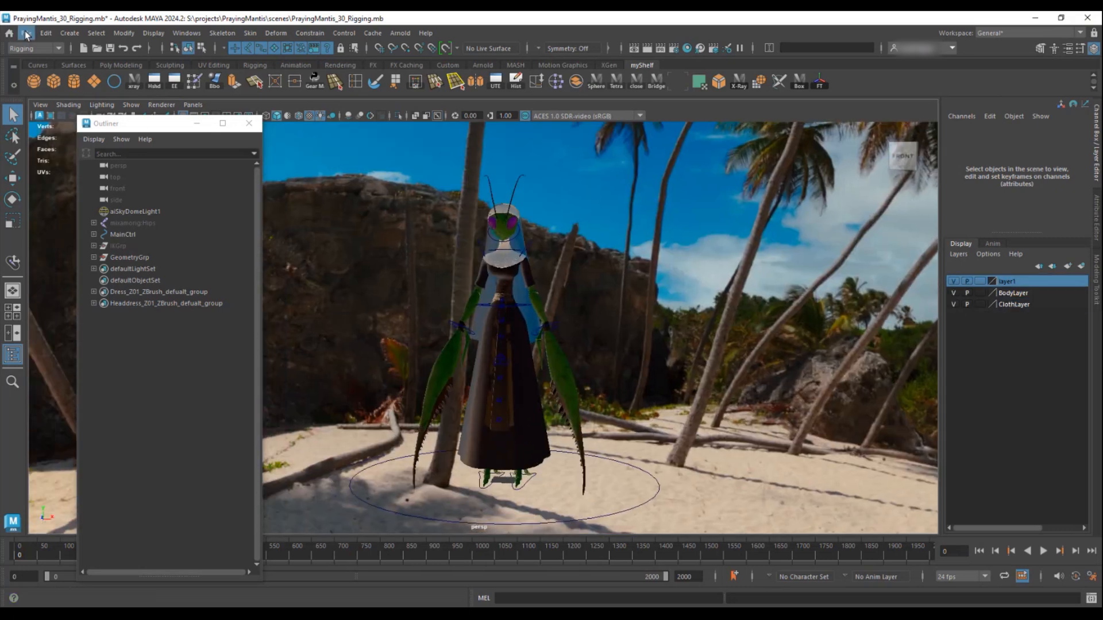
- Save the scene as a new version named PrayingMantis_31_Rigging.mb
{"action": "left_click", "coordinate": [27, 32]}
{"action": "left_click", "coordinate": [61, 93]}
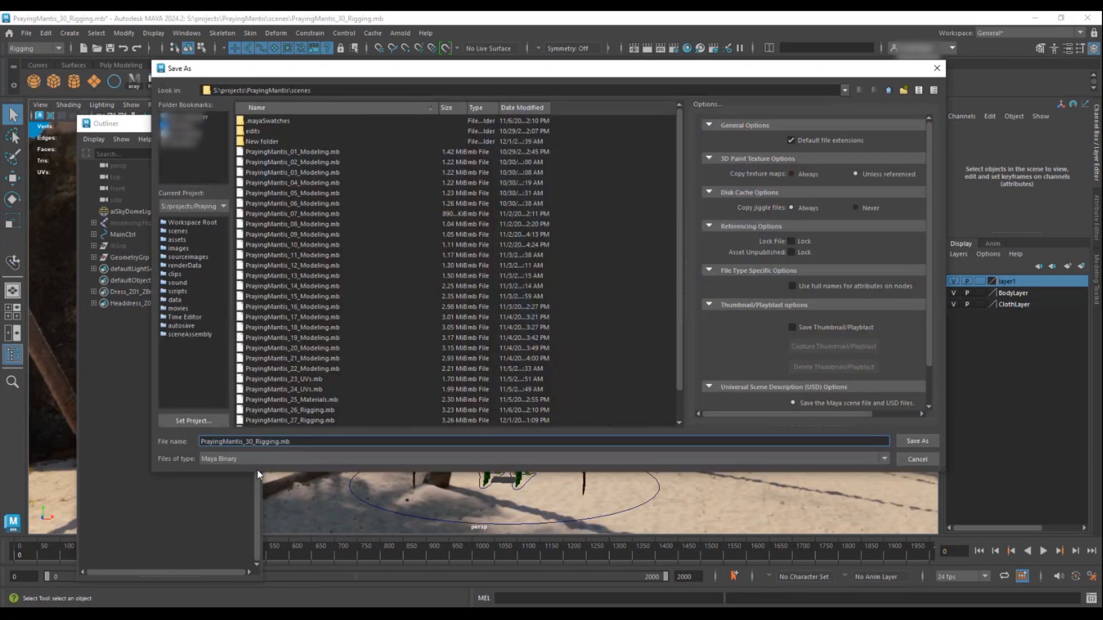
{"action": "type", "text": "1"}
{"action": "key", "text": "Return"}
- Test the upper-body control Spine2Ctrl by rotating it about X, and undo the rotation
{"action": "scroll", "coordinate": [632, 310], "scroll_direction": "up", "scroll_amount": 8}
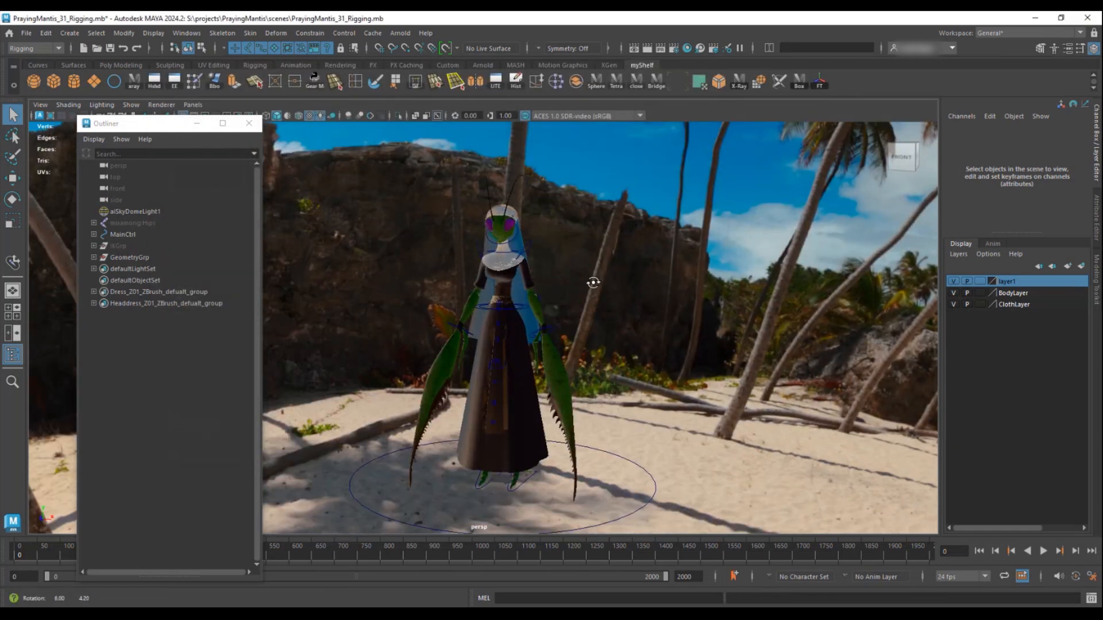
{"action": "left_click_drag", "start_coordinate": [523, 318], "coordinate": [424, 312], "text": "alt"}
{"action": "left_click", "coordinate": [523, 223]}
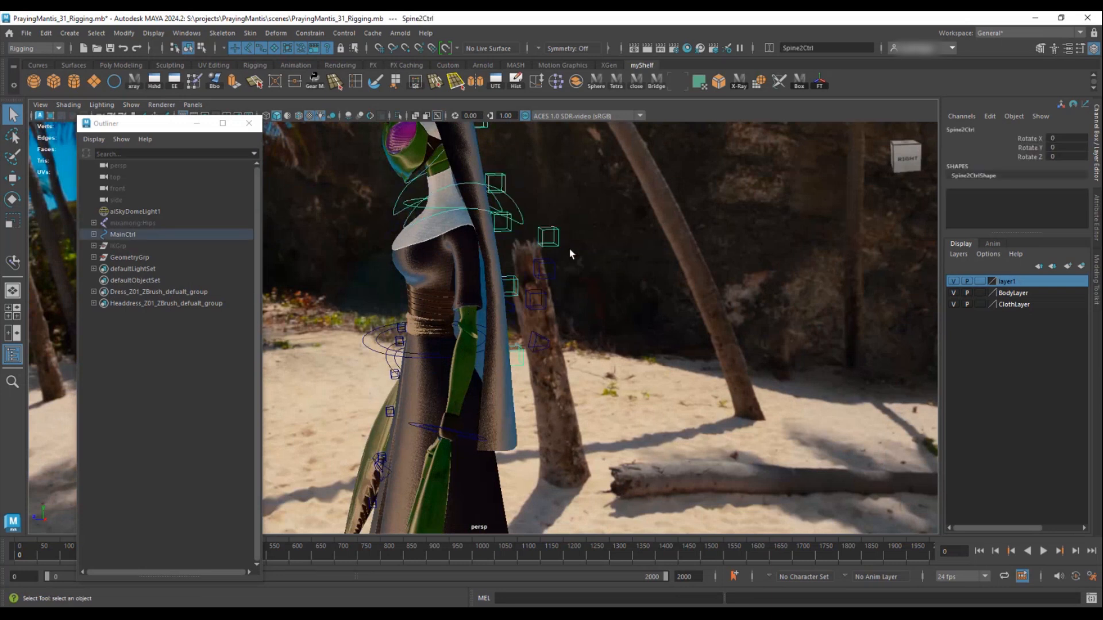
{"action": "key", "text": "e"}
{"action": "left_click", "coordinate": [424, 237]}
{"action": "left_click_drag", "start_coordinate": [423, 237], "coordinate": [407, 219]}
{"action": "key", "text": "ctrl+z"}
{"action": "left_click", "coordinate": [559, 240]}
{"action": "key", "text": "ctrl+z"}
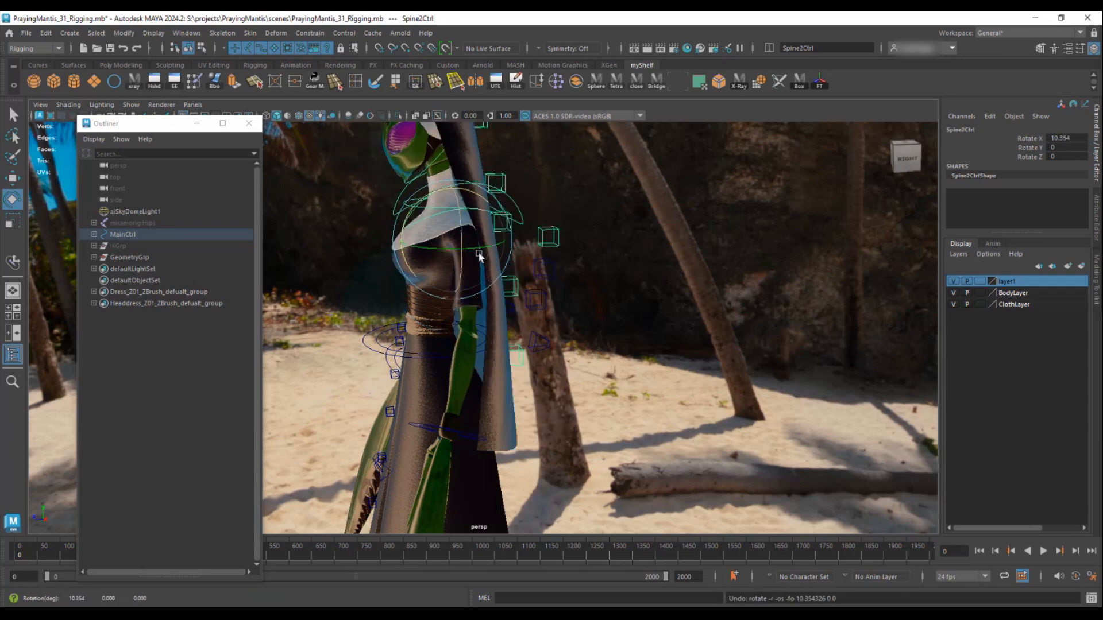
- Save the current scene under its existing file name
{"action": "right_click_drag", "start_coordinate": [481, 253], "coordinate": [420, 280], "text": "alt"}
{"action": "left_click_drag", "start_coordinate": [422, 281], "coordinate": [462, 270], "text": "alt"}
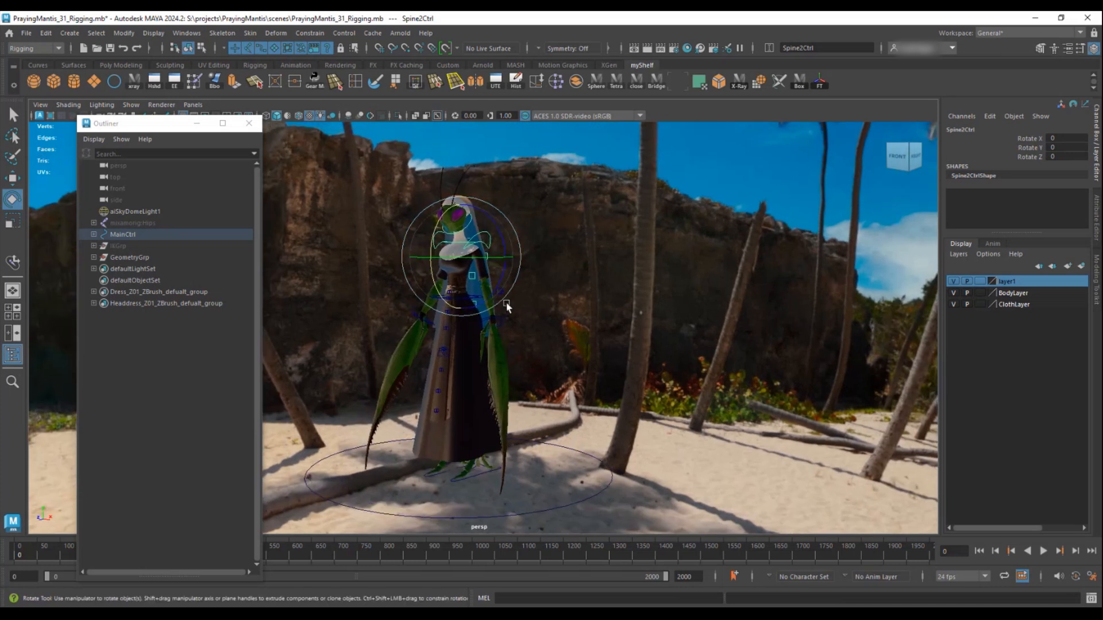
{"action": "left_click", "coordinate": [25, 33]}
{"action": "left_click", "coordinate": [40, 80]}
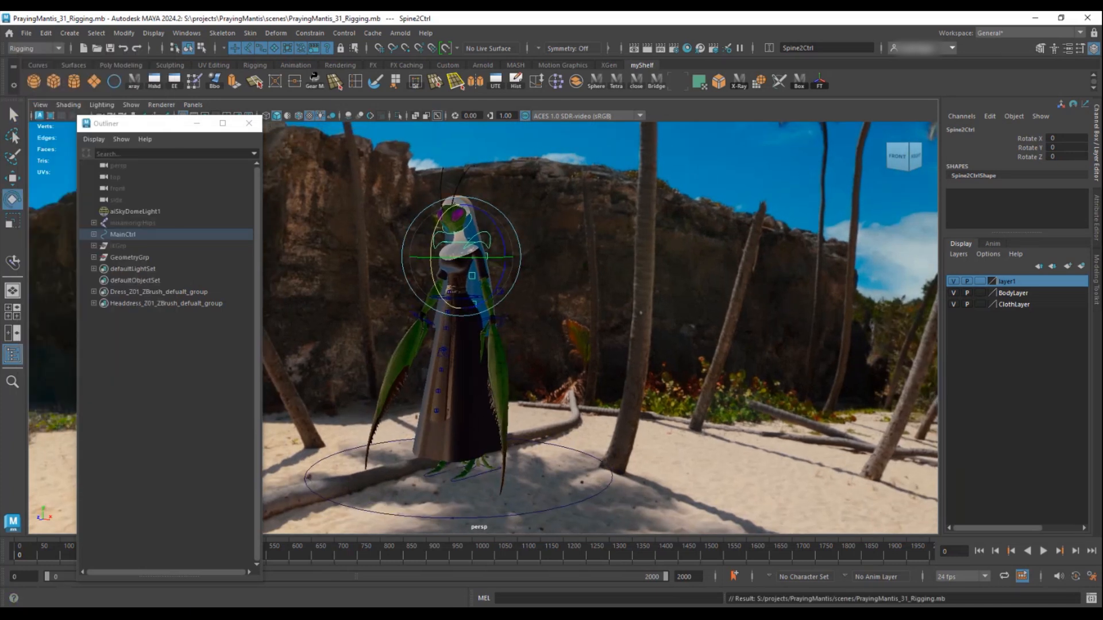
{"action": "left_click", "coordinate": [484, 384]}
{"action": "mouse_move", "coordinate": [484, 383]}
{"action": "left_mouse_down", "text": "alt"}
{"action": "mouse_move", "coordinate": [520, 380]}
{"action": "mouse_move", "coordinate": [465, 382]}
{"action": "left_mouse_up", "text": "alt"}
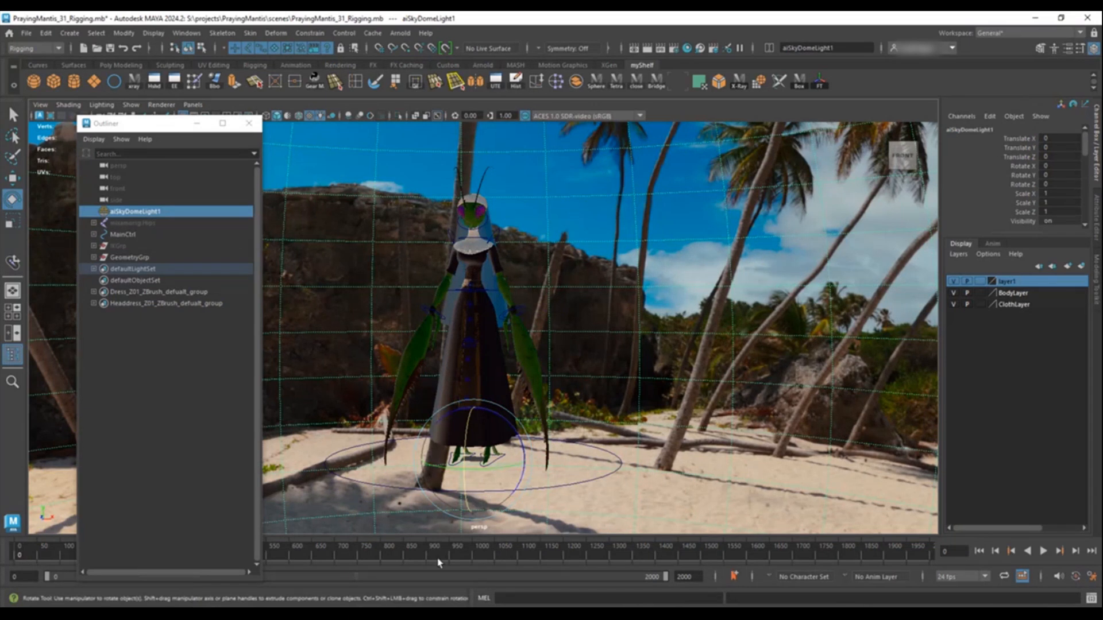